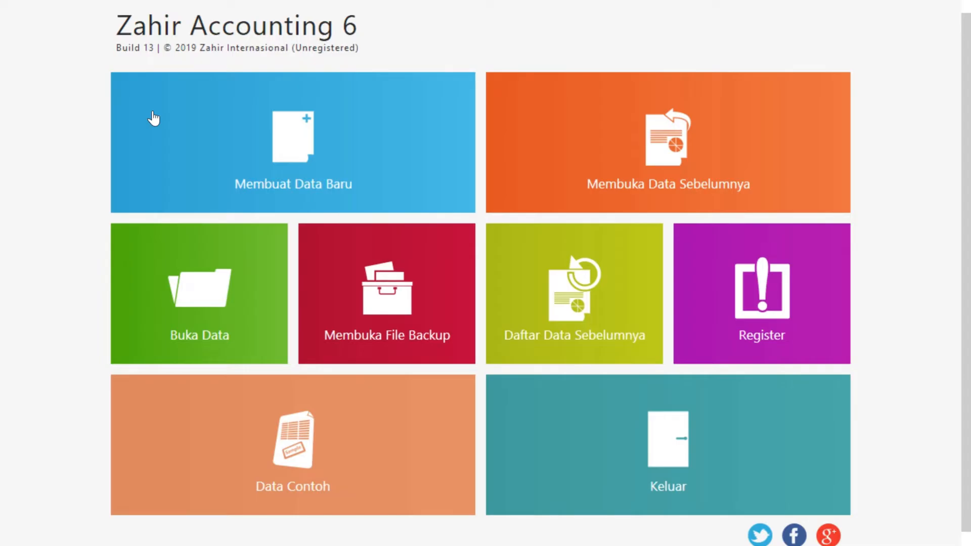
left_click(277, 189)
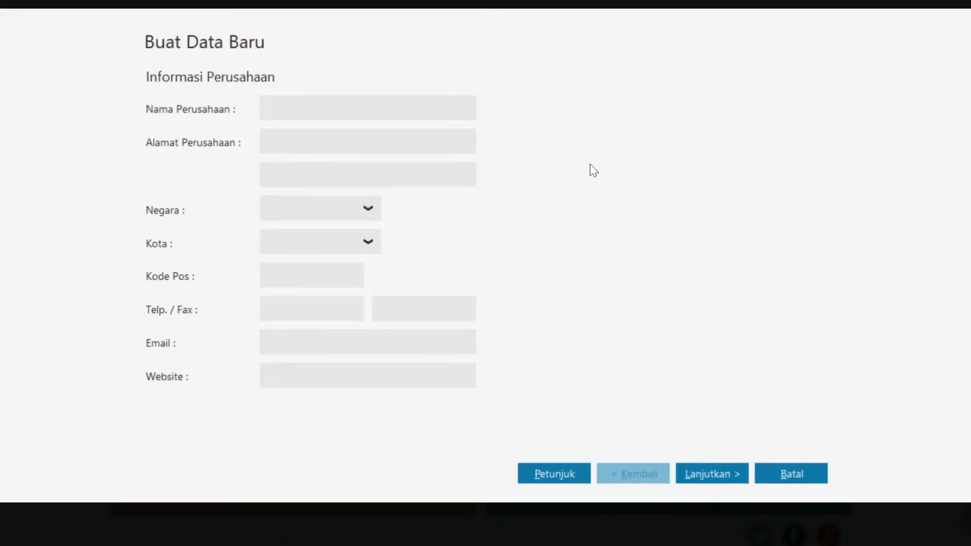
type("PT Mitra Jaya")
left_click(364, 137)
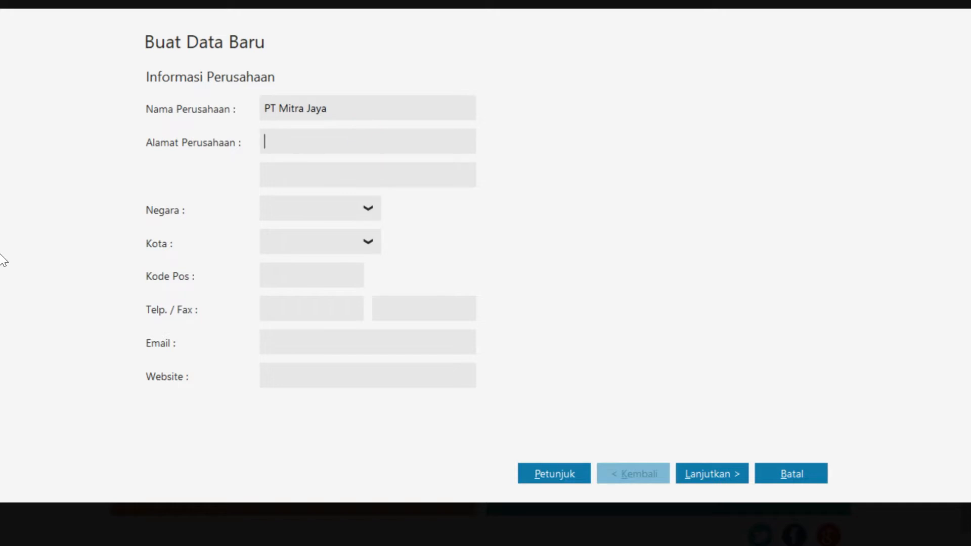
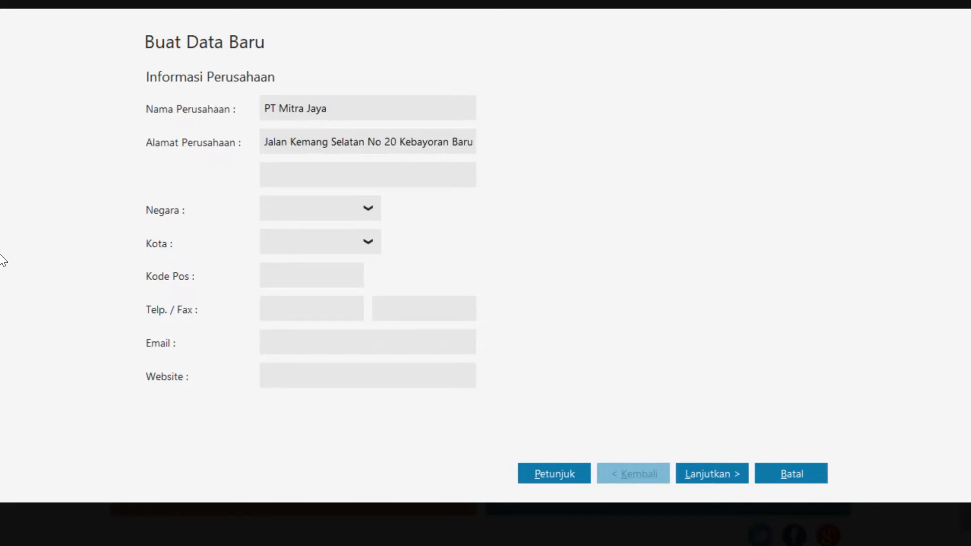
Set the company's country to Indonesia and city to Jakarta
left_click(368, 208)
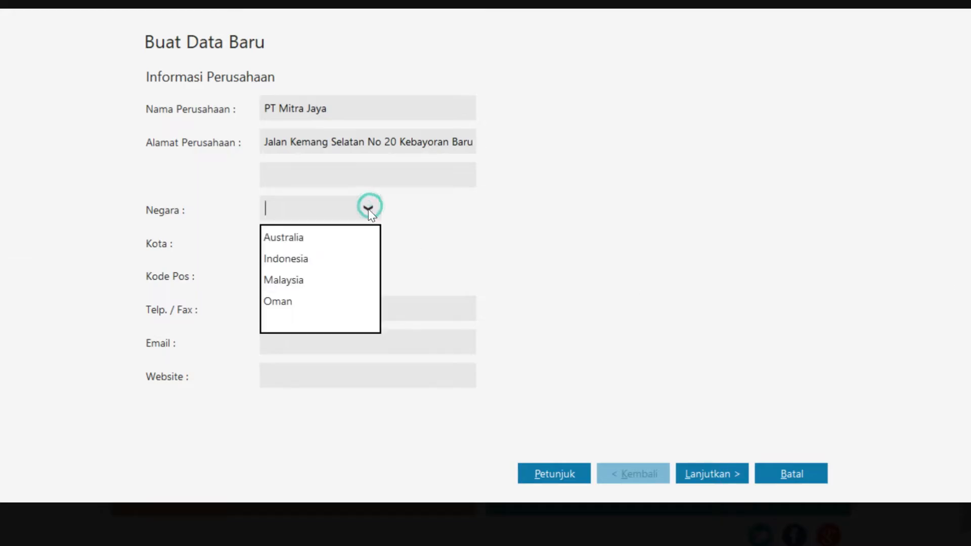
left_click(342, 258)
left_click(369, 243)
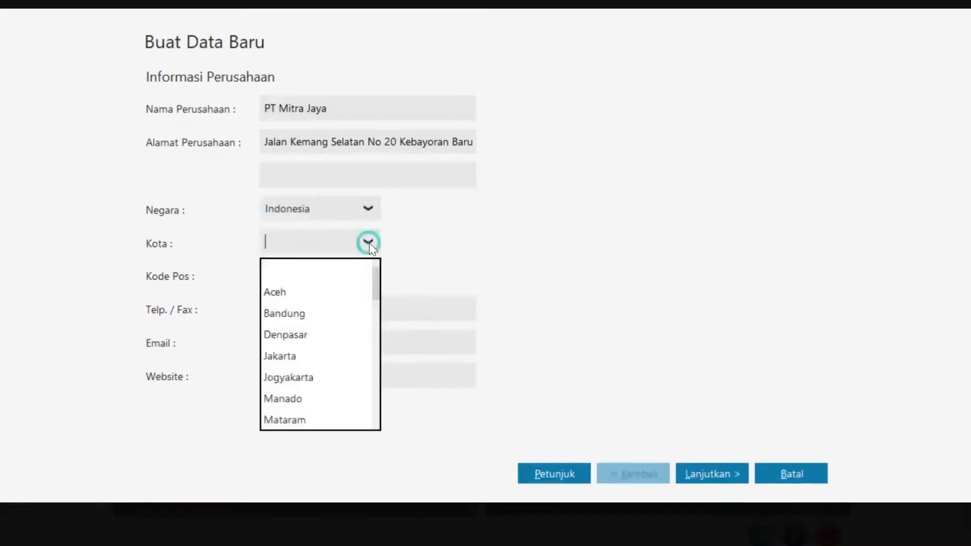
left_click(324, 357)
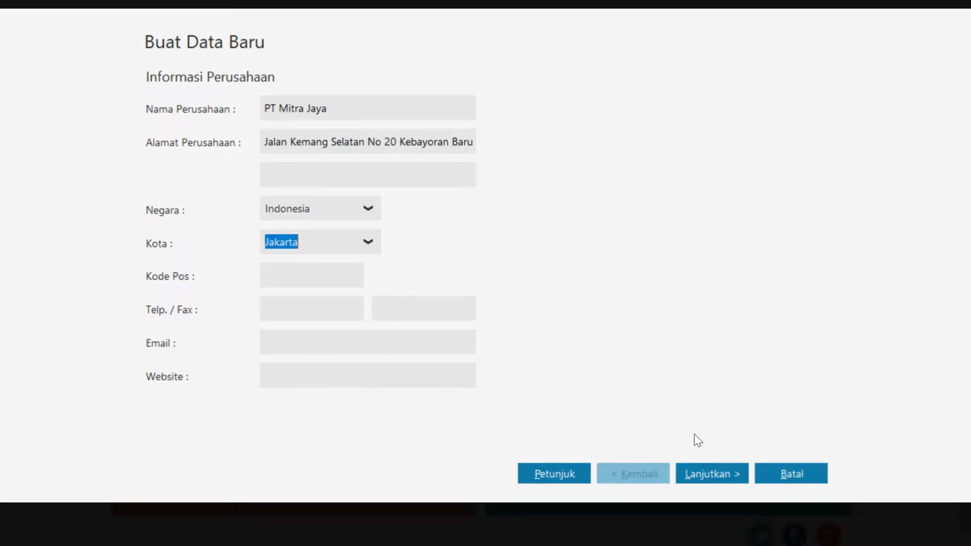
left_click(708, 479)
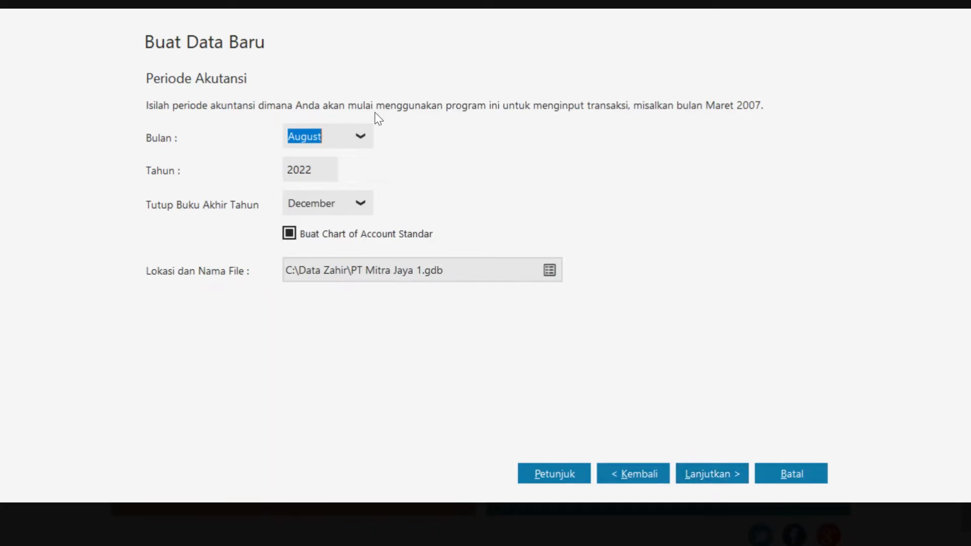
Set the accounting start to January 2018 with year-end closing in January
left_click(357, 133)
scroll(351, 163, "up", 2)
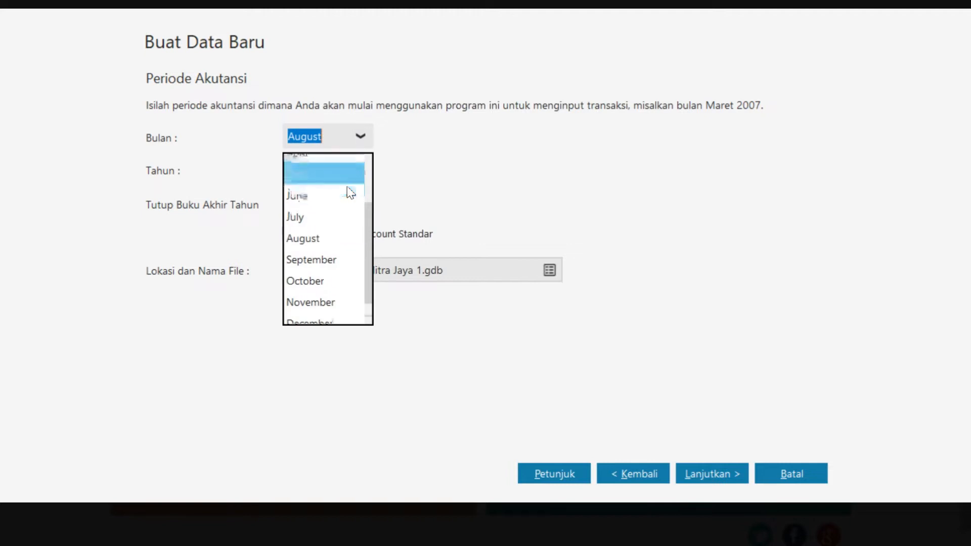
left_click(339, 167)
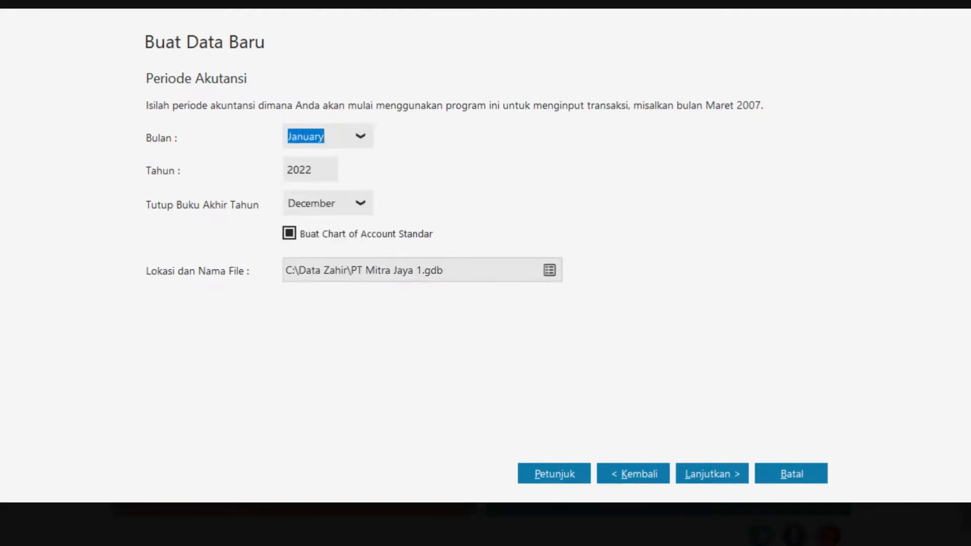
left_click(319, 168)
type("2018")
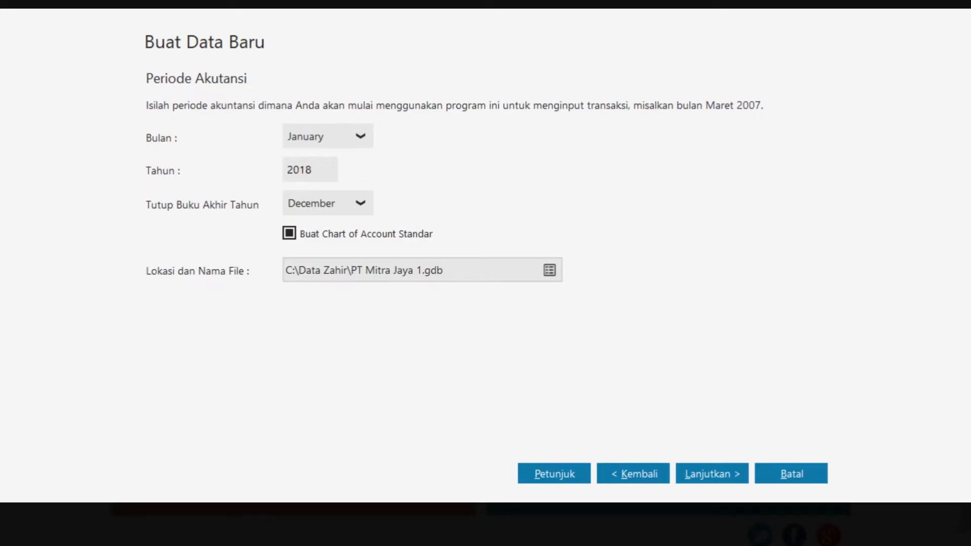
left_click(357, 204)
scroll(335, 304, "up", 1)
scroll(335, 288, "up", 1)
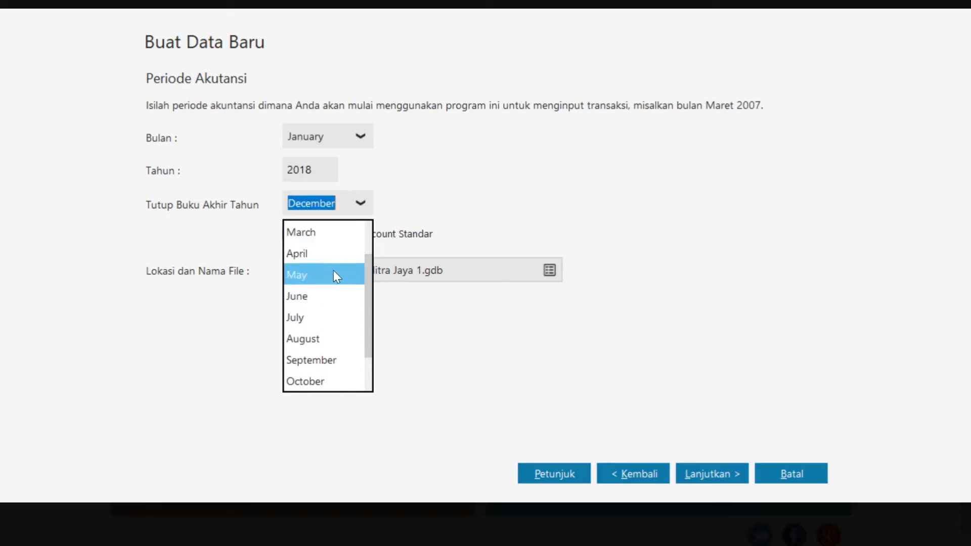
scroll(332, 241, "up", 2)
left_click(334, 233)
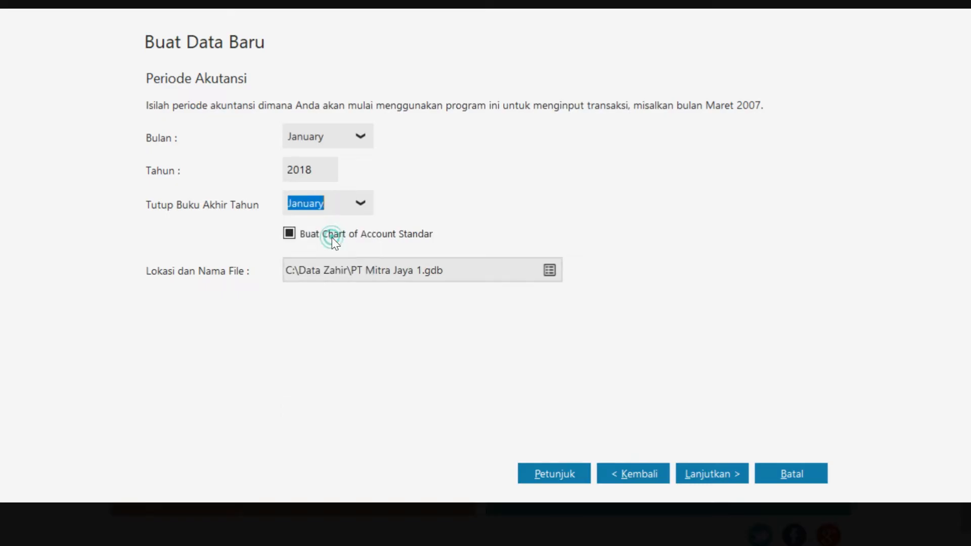
Keep the department and account code defaults and create the data file
left_click(698, 481)
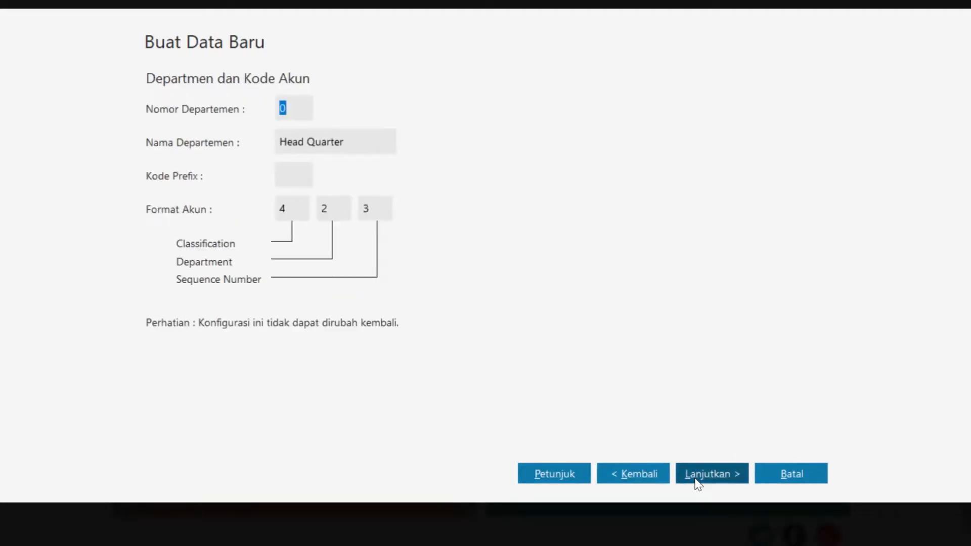
left_click(710, 481)
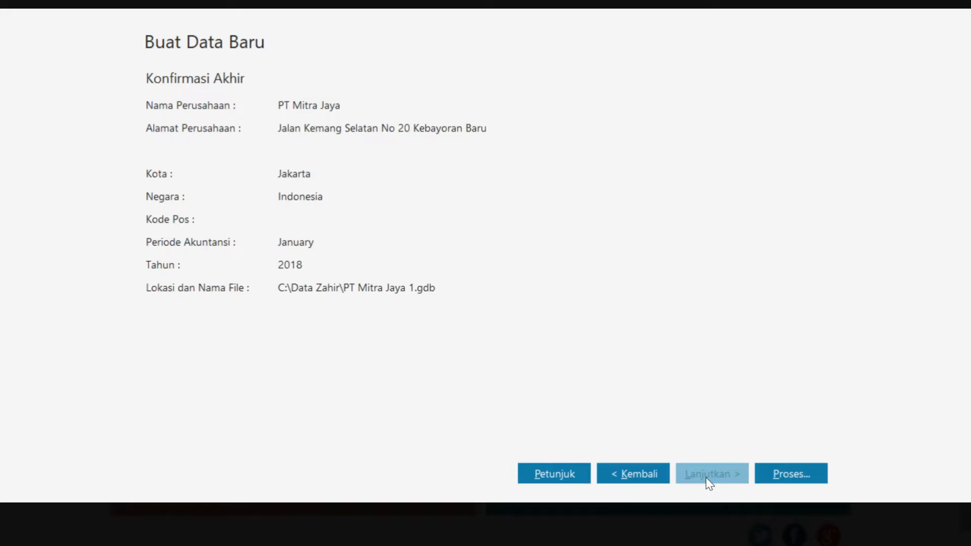
left_click(806, 481)
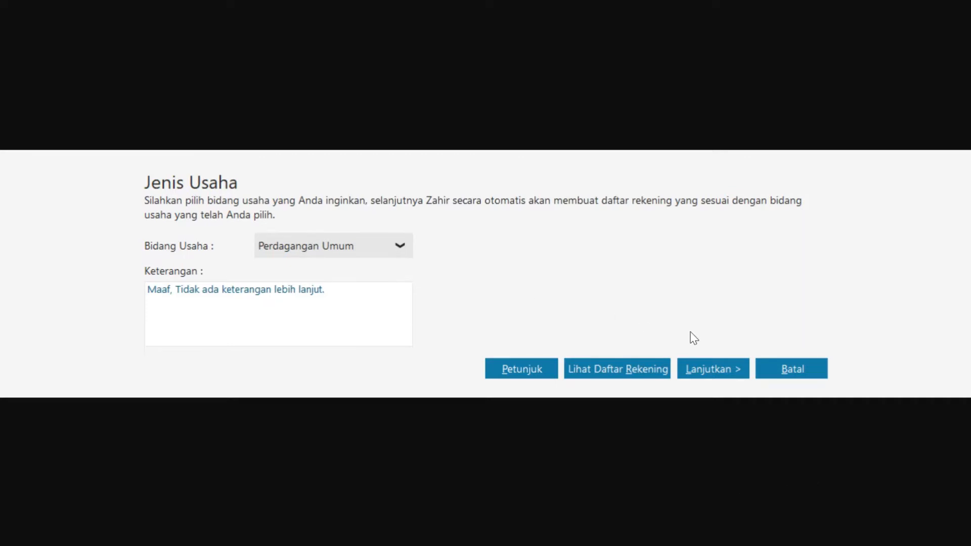
Generate the Perdagangan Umum account list and acknowledge the password notice
left_click(715, 371)
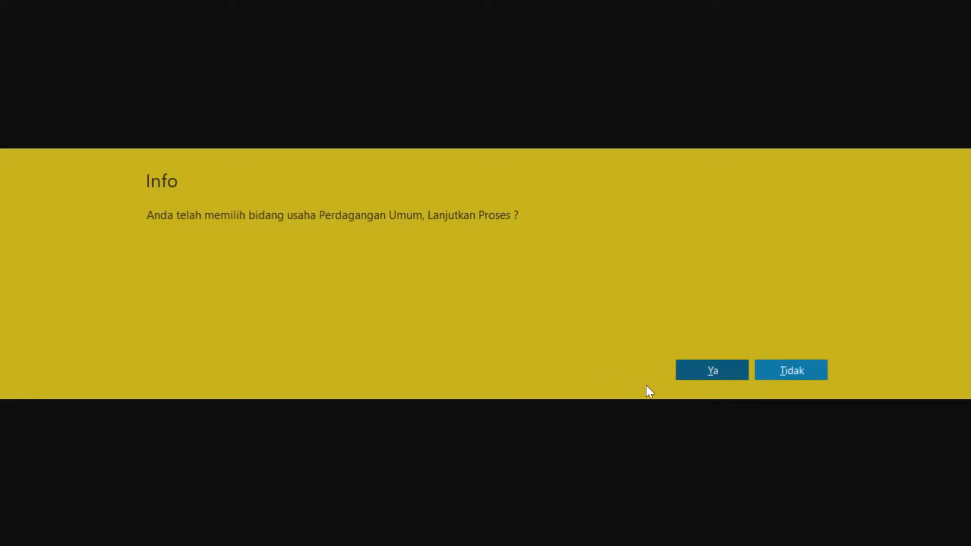
left_click(723, 377)
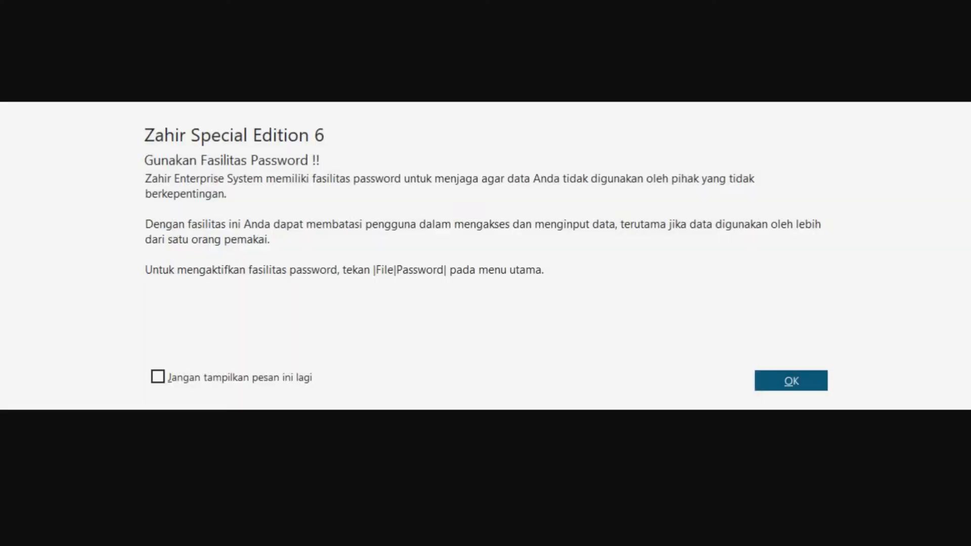
left_click(789, 383)
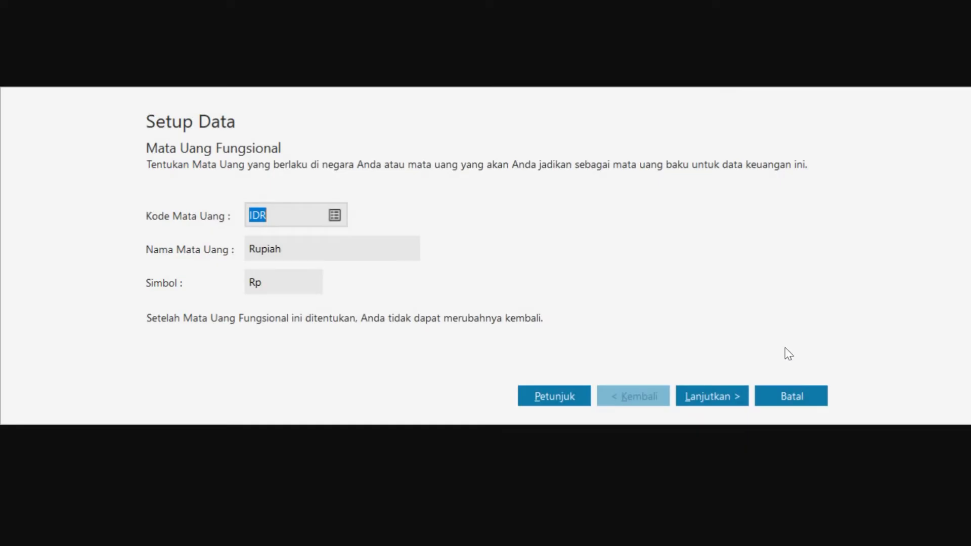
Accept Rupiah (Rp) as functional currency and USD at 10,000.00 IDR, then finish setup
left_click(712, 402)
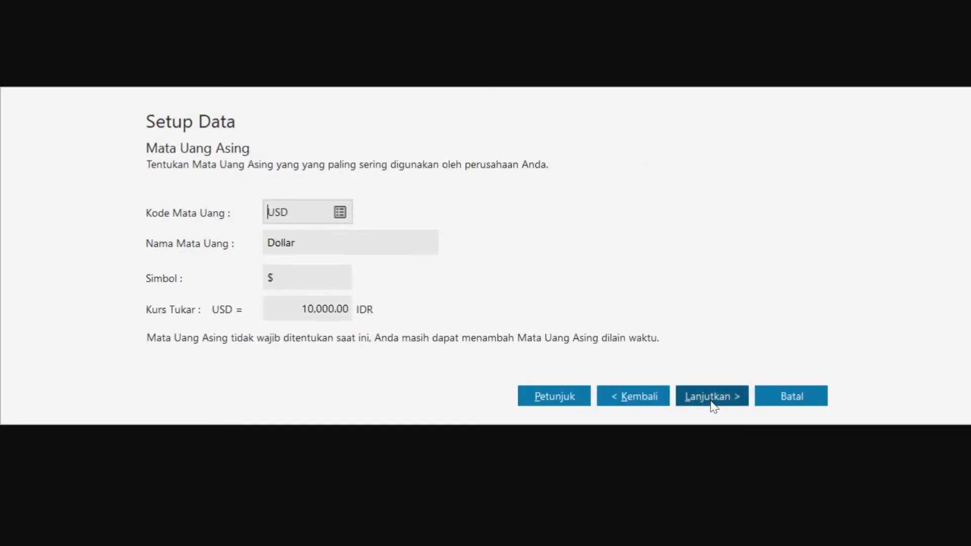
left_click(701, 402)
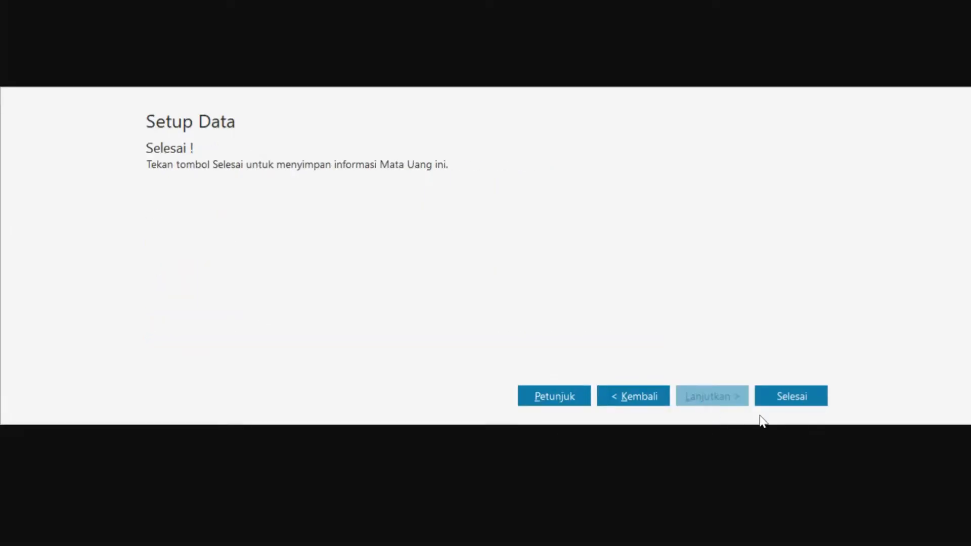
left_click(791, 396)
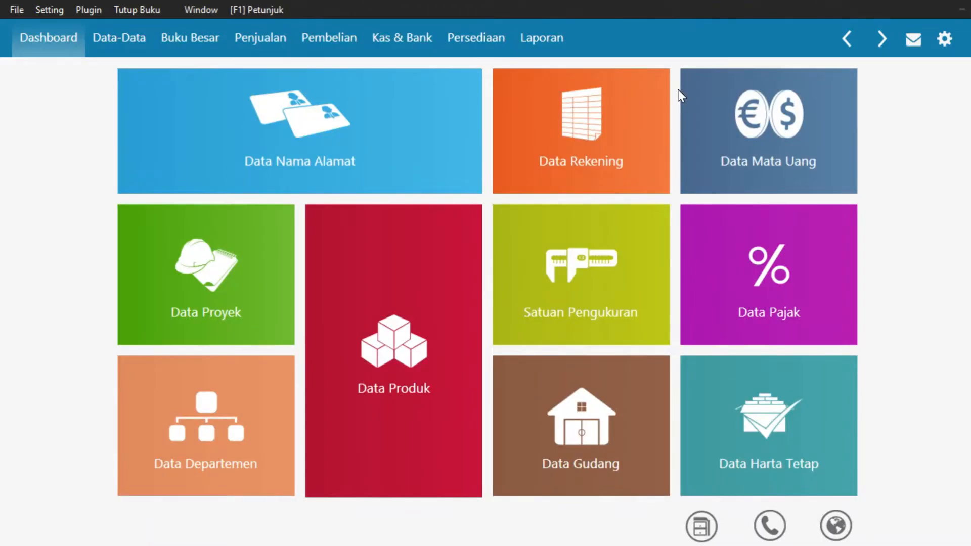
Add customers Toko Buana and Warung Tajima as new contact records
mouse_move(311, 143)
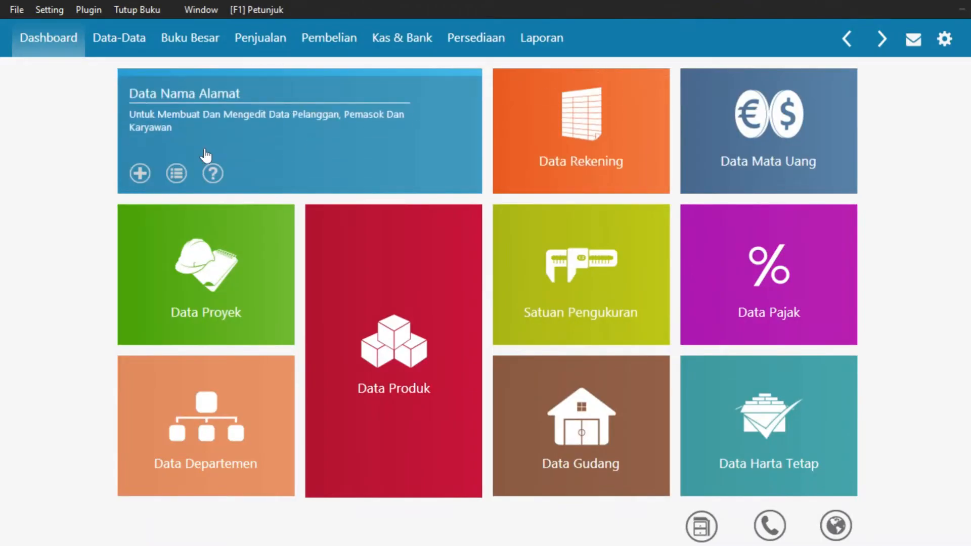
mouse_move(126, 180)
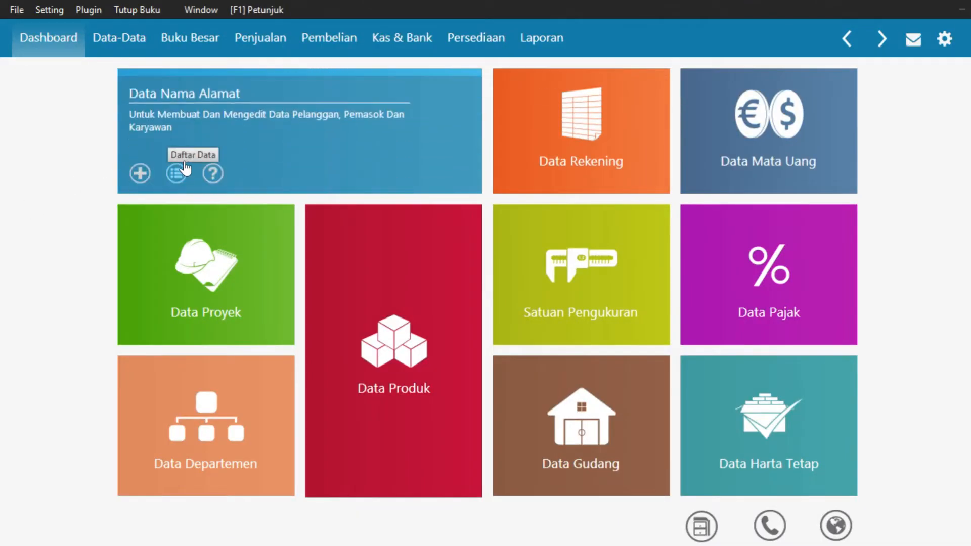
left_click(142, 181)
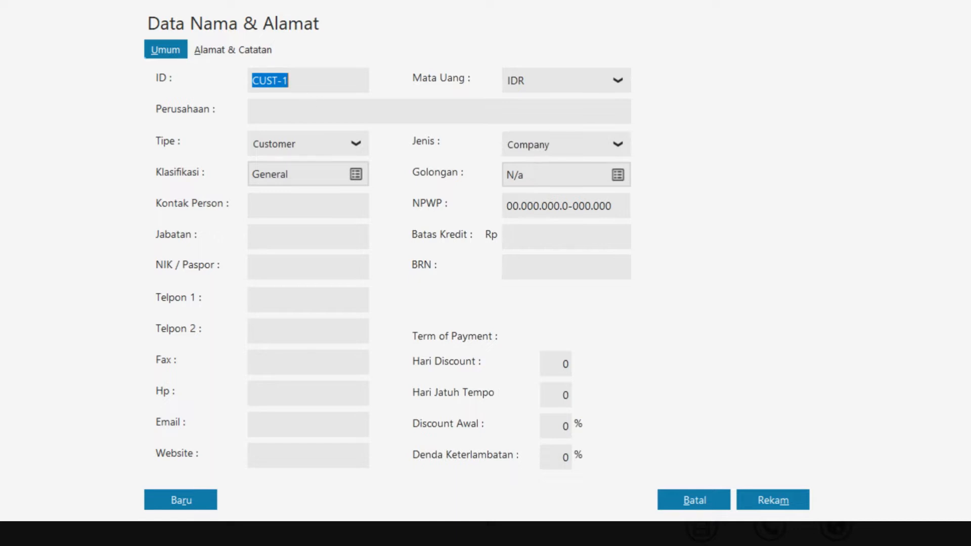
left_click(301, 104)
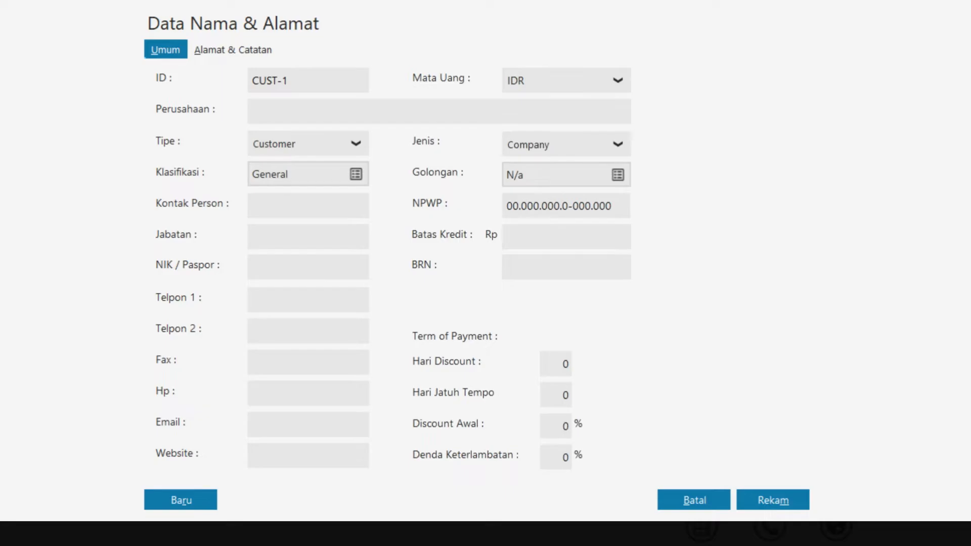
type("Toko Buana")
left_click(170, 505)
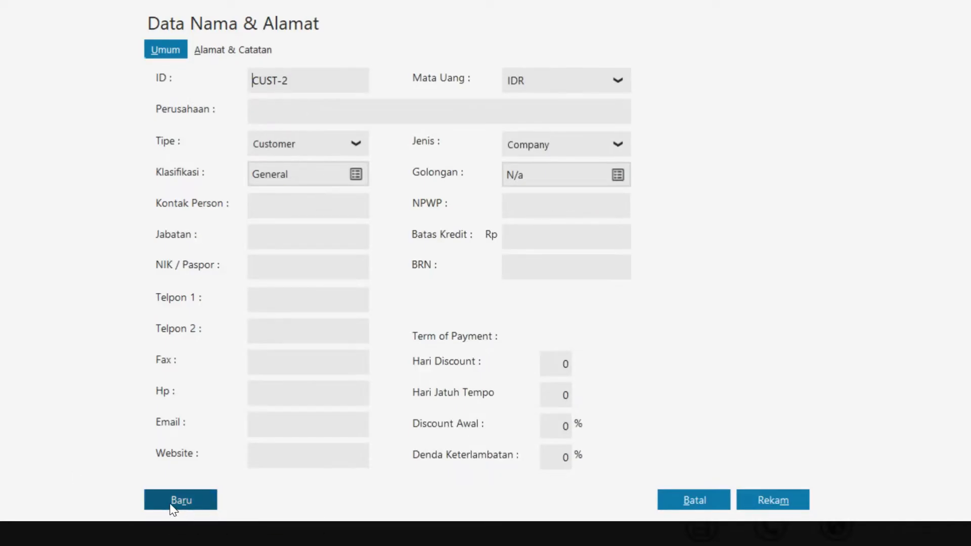
left_click(263, 108)
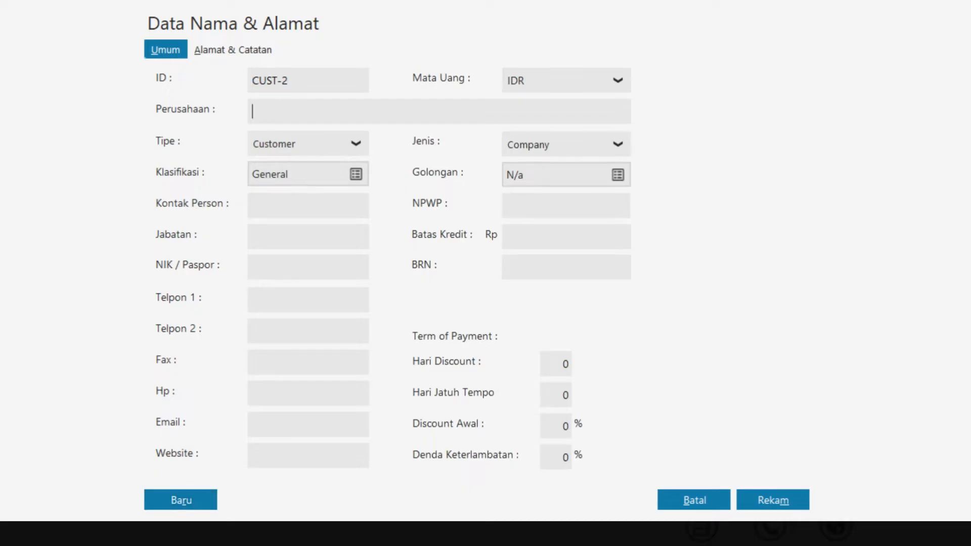
type("Warung Tajima")
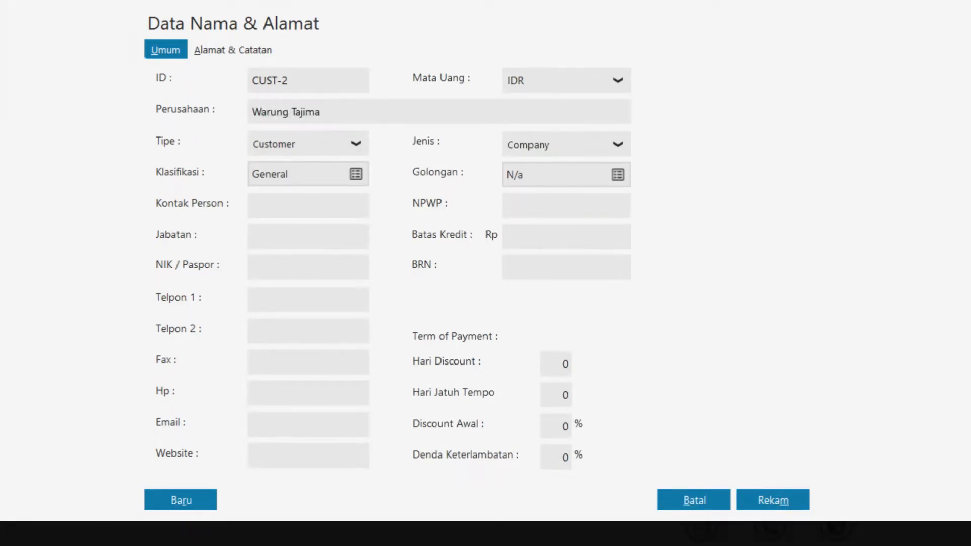
left_click(169, 503)
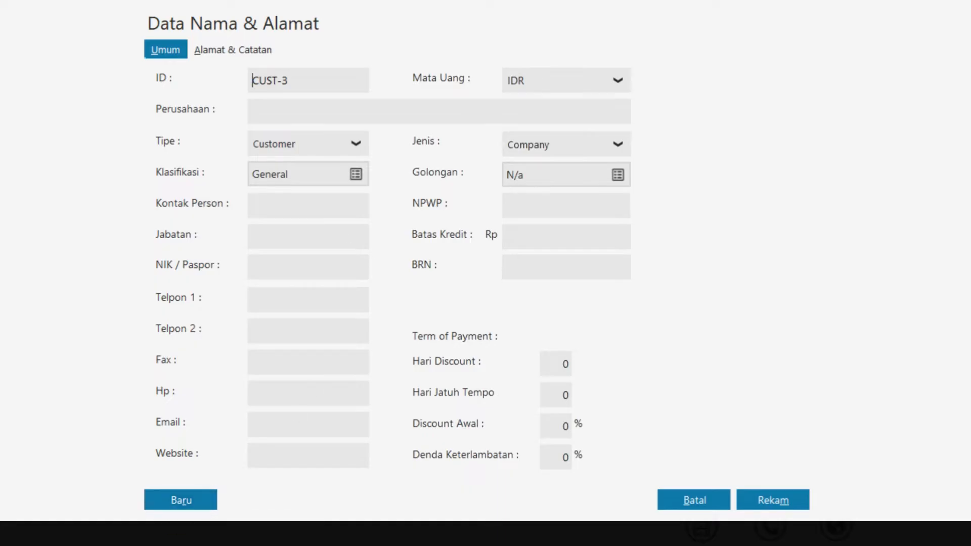
Add a third customer by name, then Media Nusantara, leaving a blank CUST-5 record
left_click(329, 113)
type("Safarina")
left_click(206, 502)
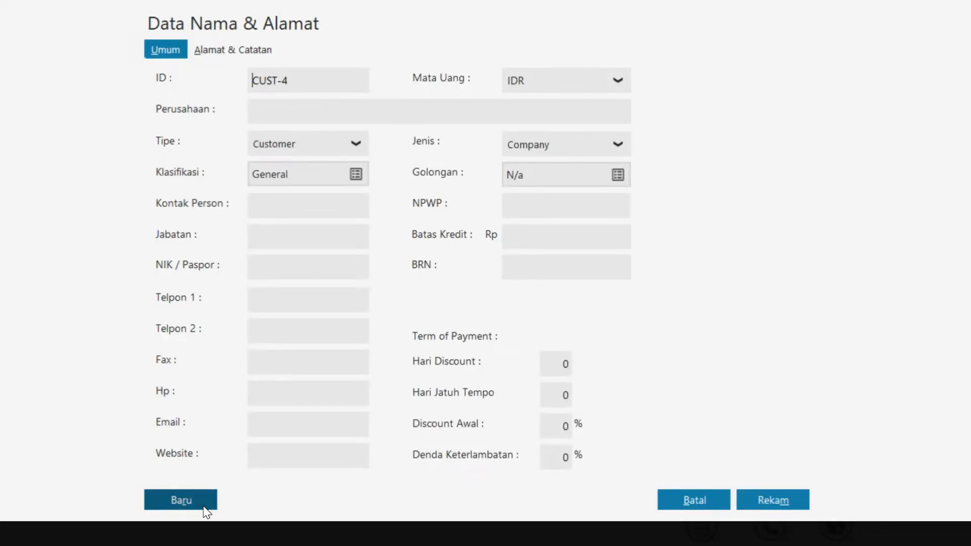
left_click(318, 110)
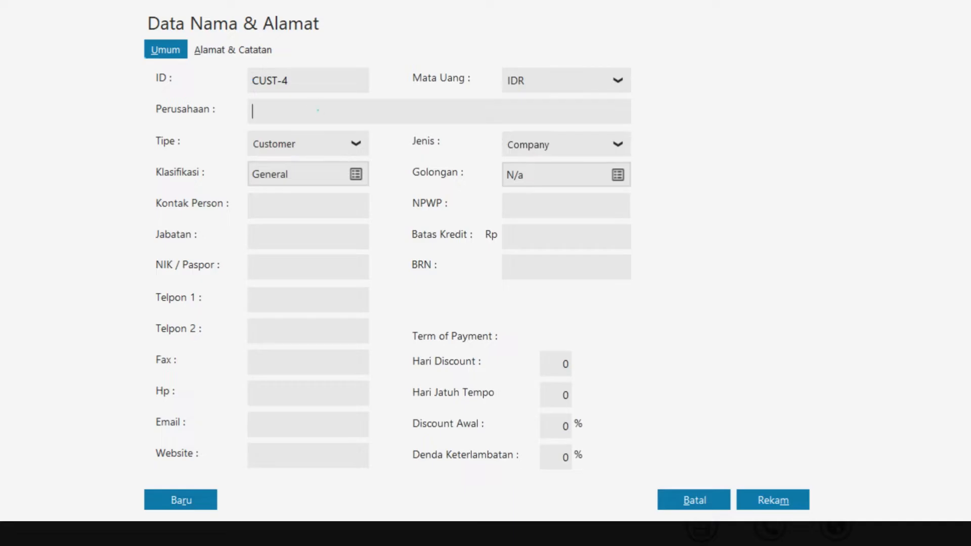
type("Media Nusantara")
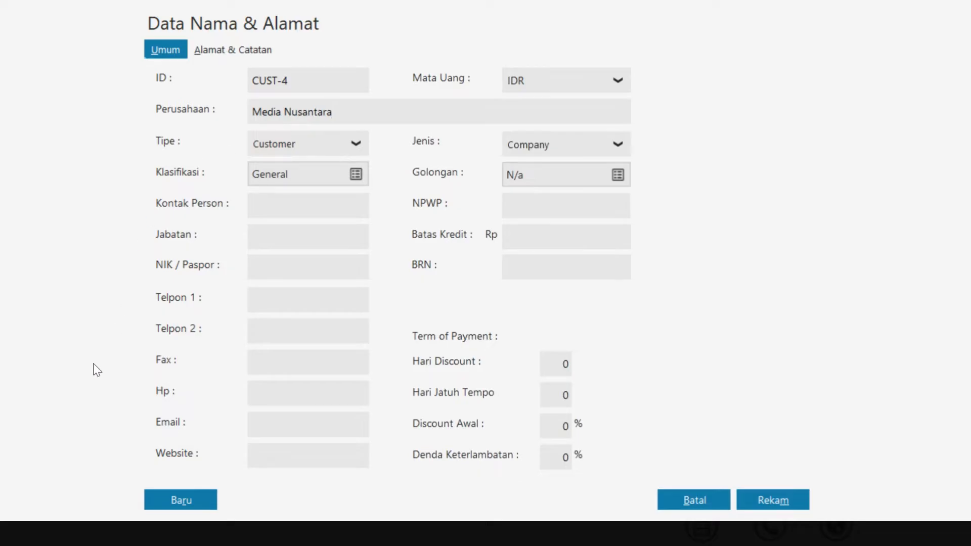
left_click(178, 504)
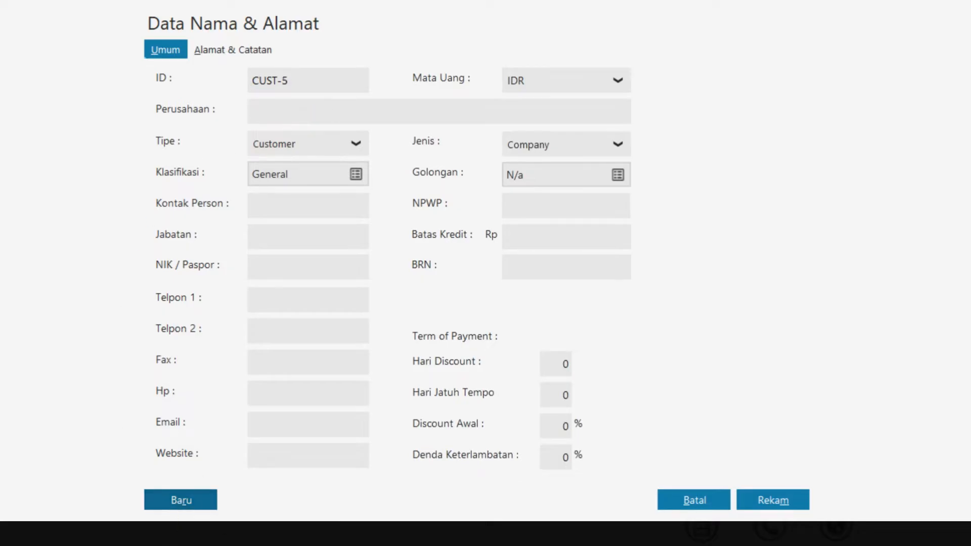
Make the contact a vendor and enter PT Gudang Sembako
left_click(321, 143)
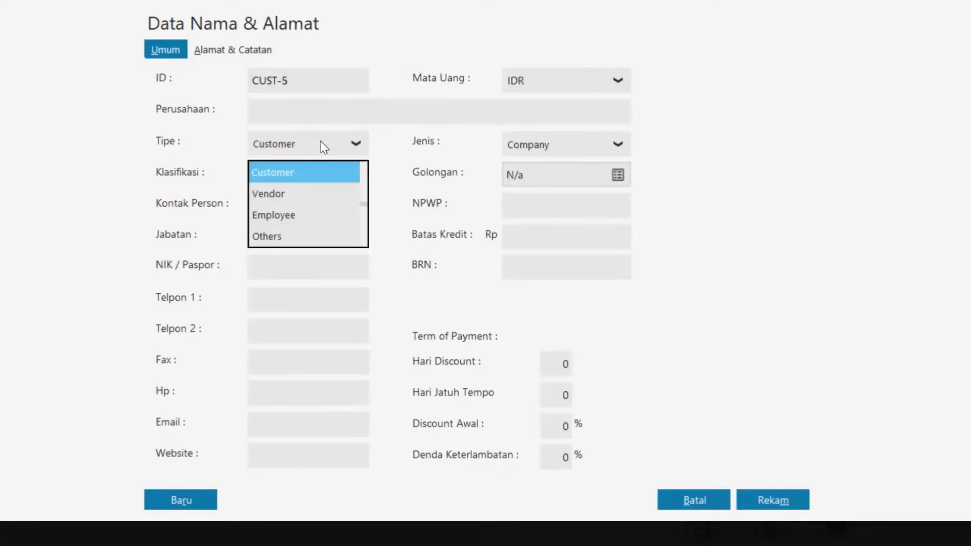
left_click(318, 195)
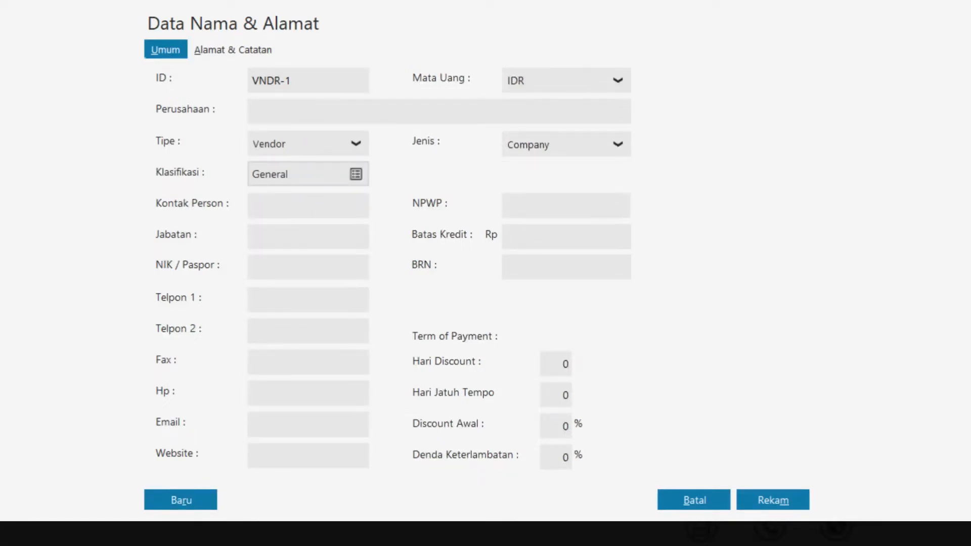
left_click(301, 107)
left_click(312, 113)
type("Pt Gudang Semb")
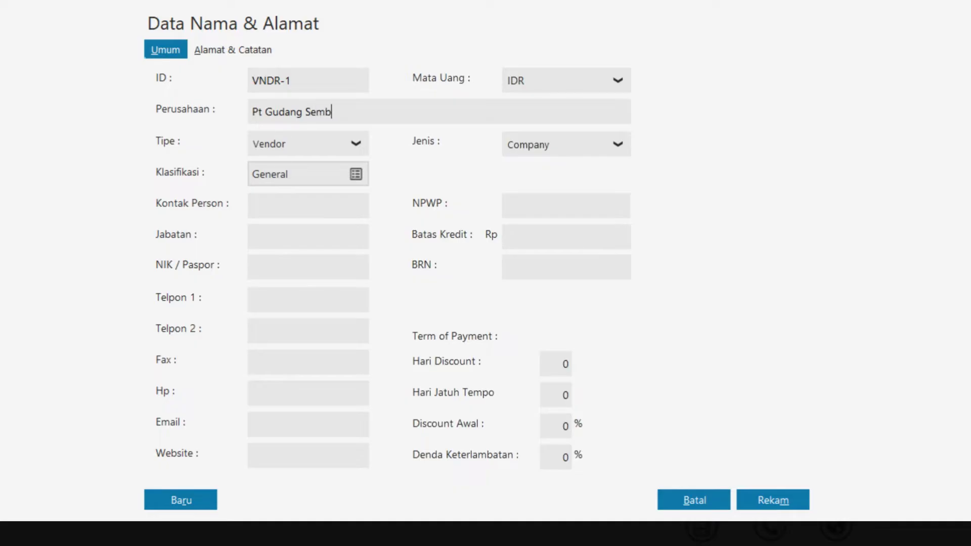
type("ako")
left_click(260, 111)
key("BackSpace")
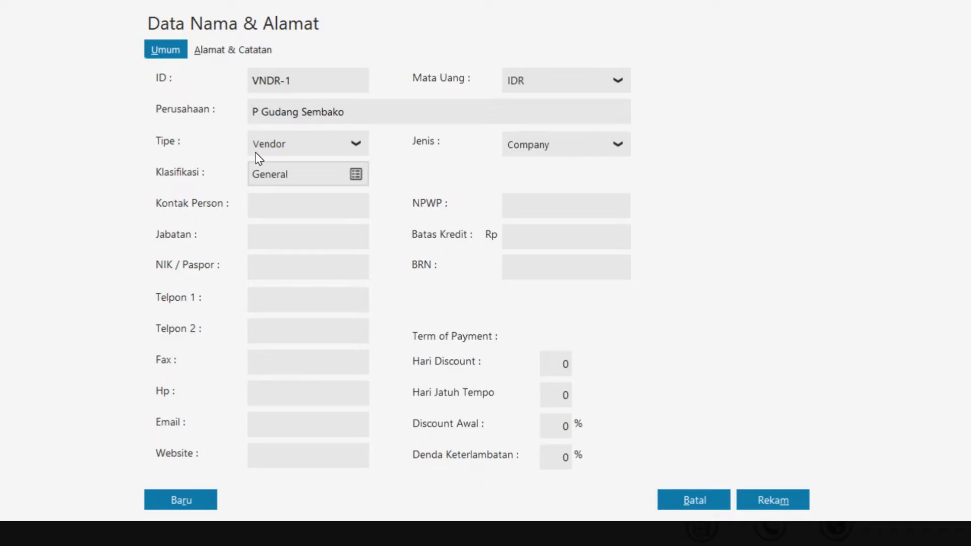
type("T")
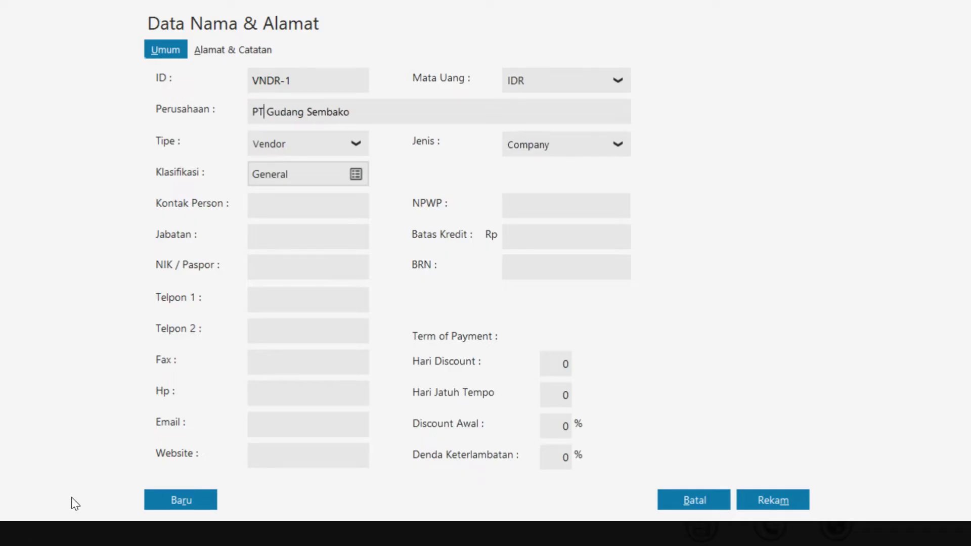
left_click(169, 500)
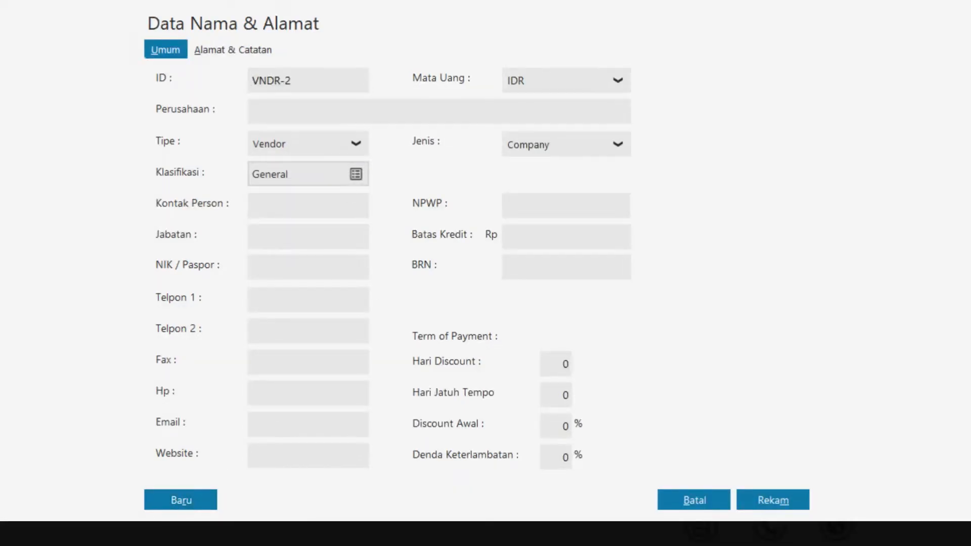
Add vendors PT Orangtua Group, PT Bangun Makmur and PT Persada Jaya
left_click(314, 110)
type("PT Orangtua Group")
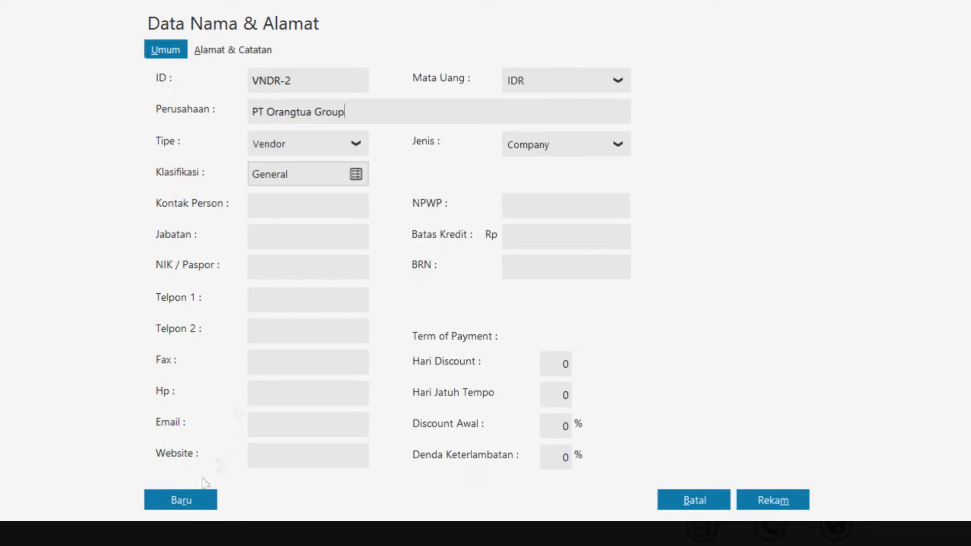
left_click(197, 503)
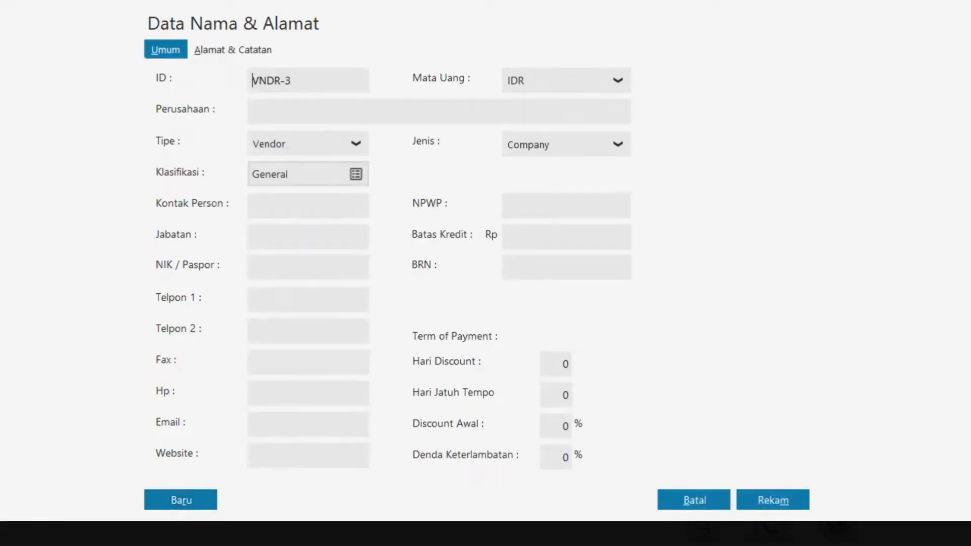
left_click(337, 111)
type("PT Bangun Makmur")
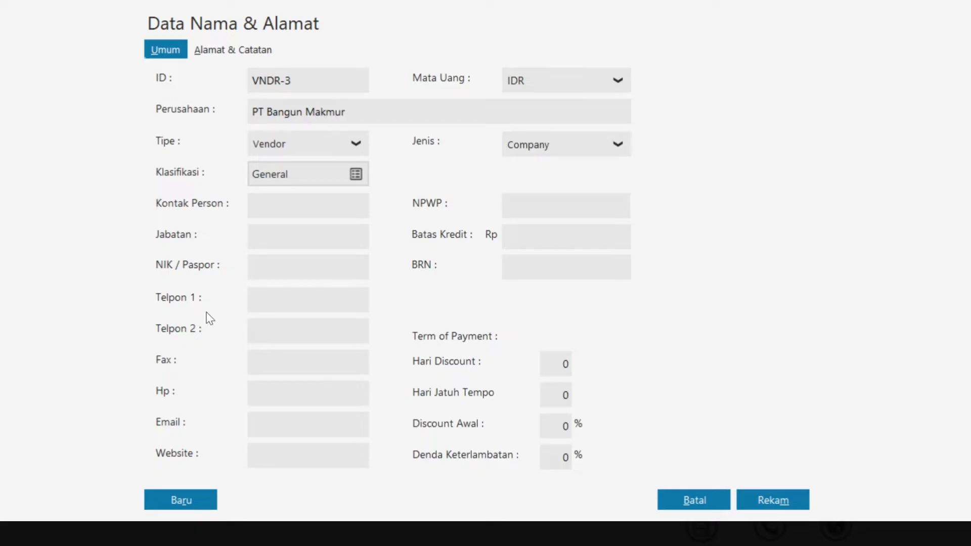
left_click(167, 504)
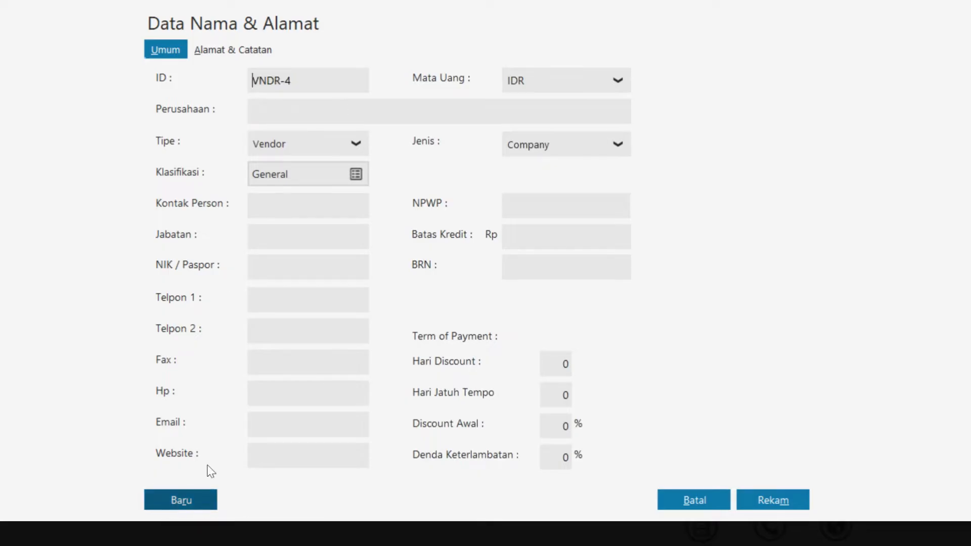
left_click(316, 110)
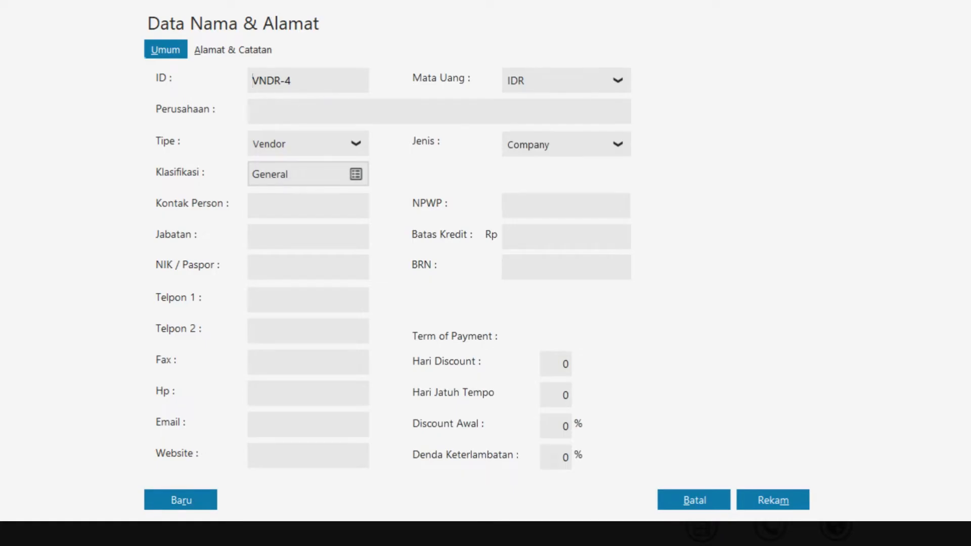
type("PT Persada Jaya")
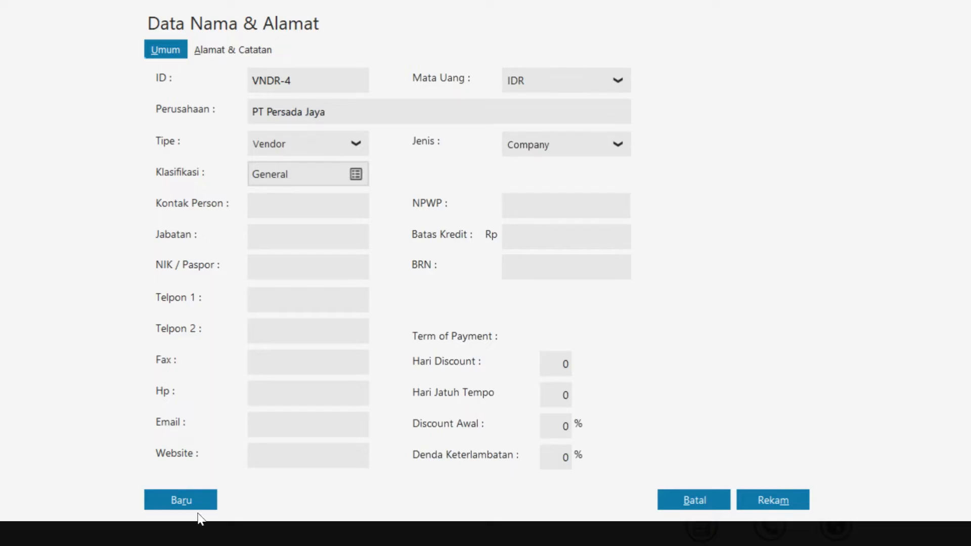
left_click(208, 500)
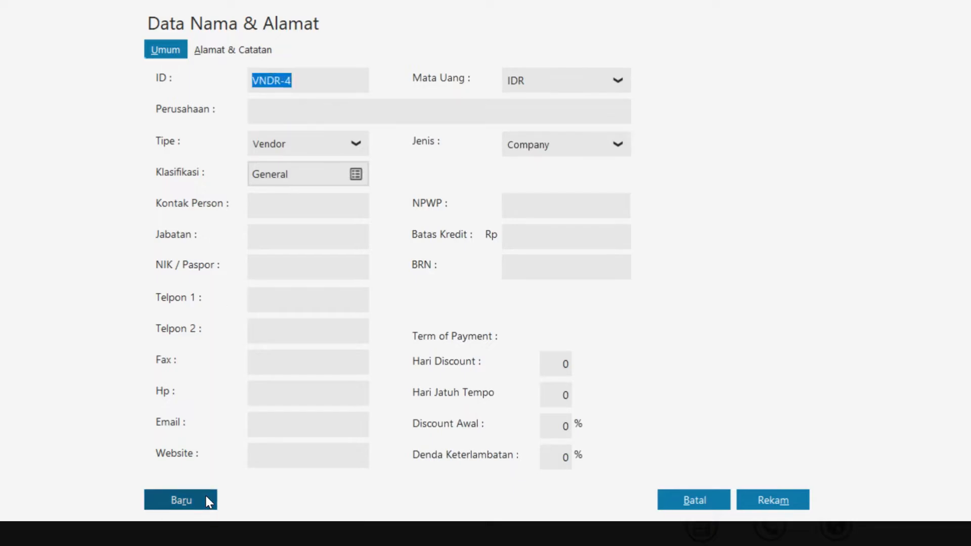
Add vendor PT Media Utama and save it despite the missing NPWP/NIK
left_click(278, 105)
type("PT Media Utama")
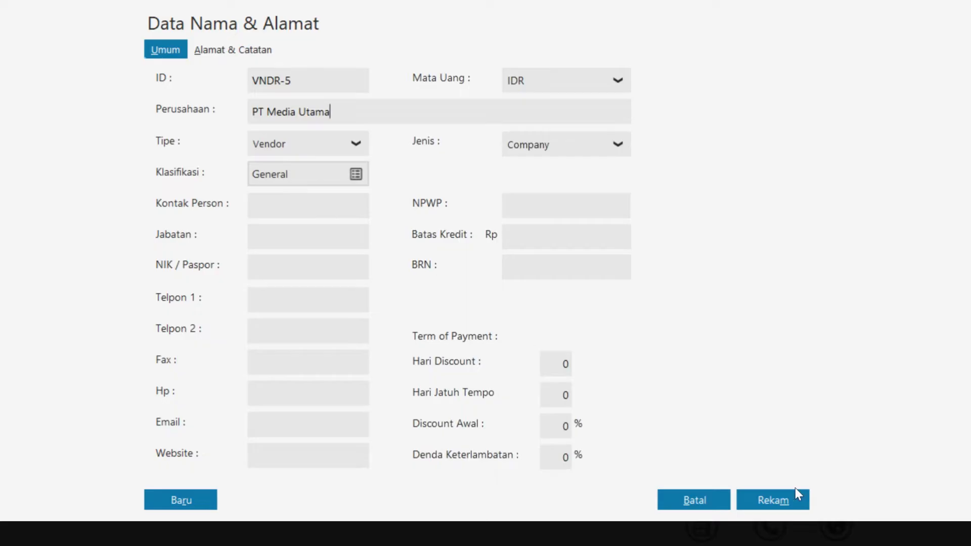
left_click(795, 500)
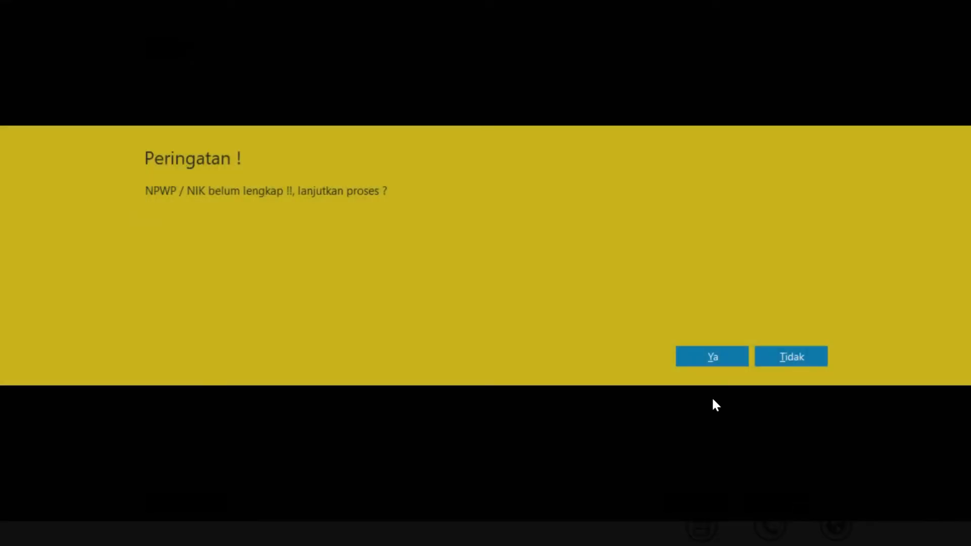
left_click(706, 361)
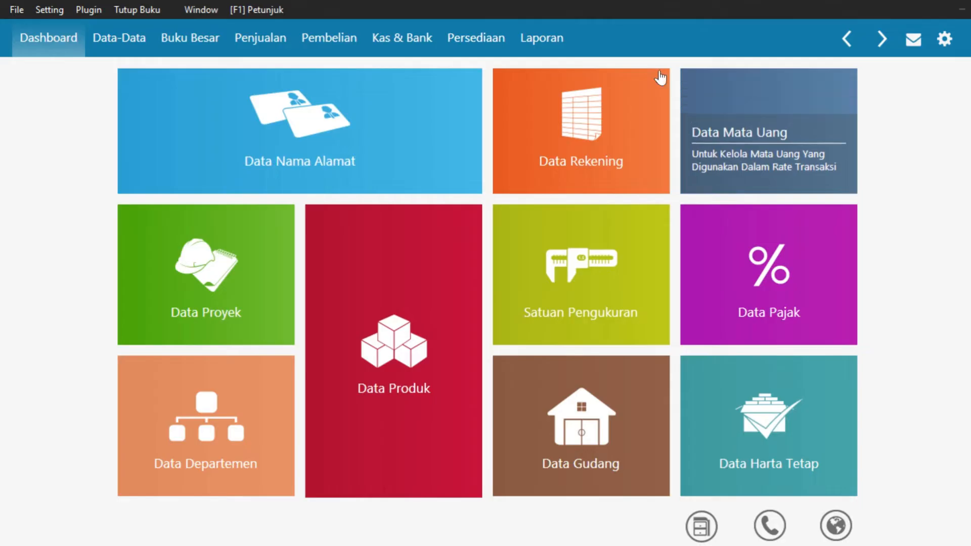
Go to the Persediaan section and add a new Data Produk item
left_click(475, 41)
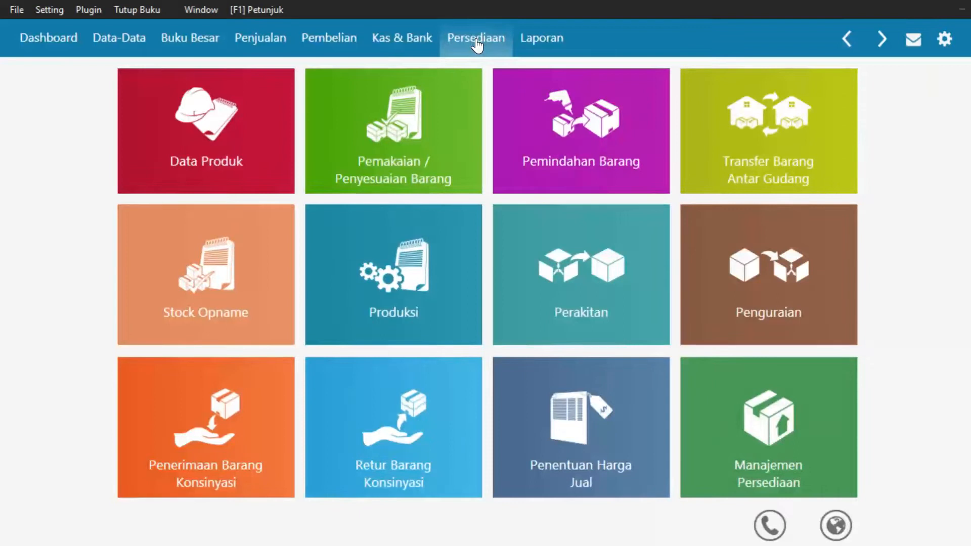
mouse_move(138, 188)
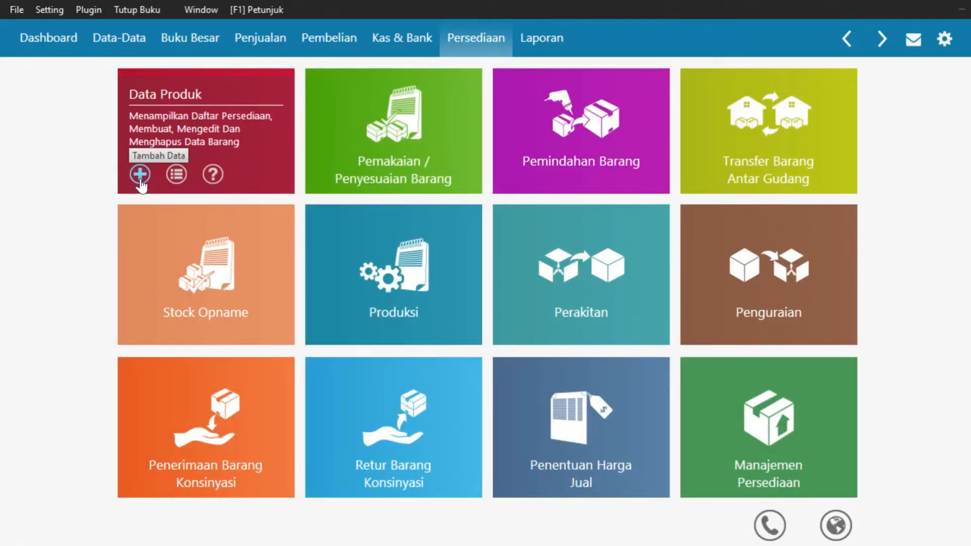
left_click(140, 182)
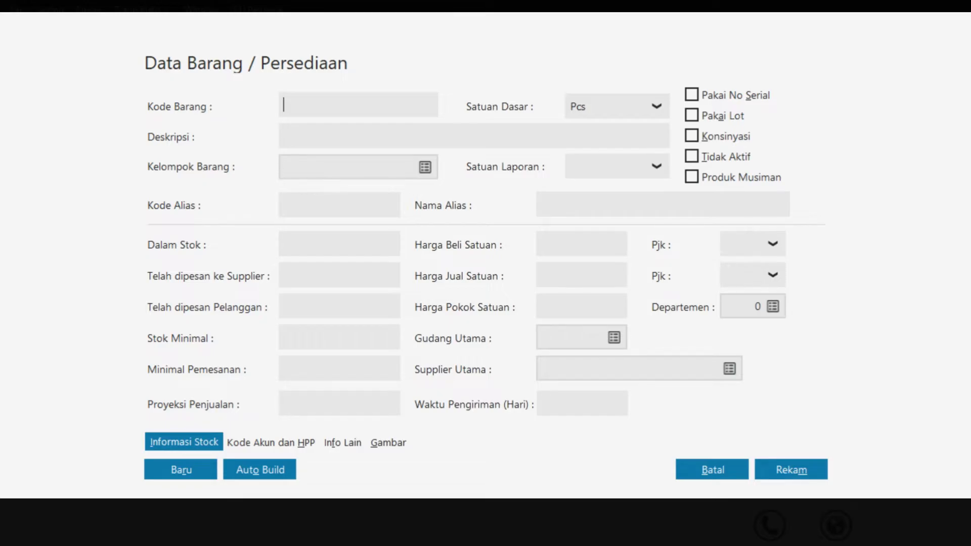
Rename item group Product 1 to Makanan and bring up the Harga Pokok account list
left_click(424, 167)
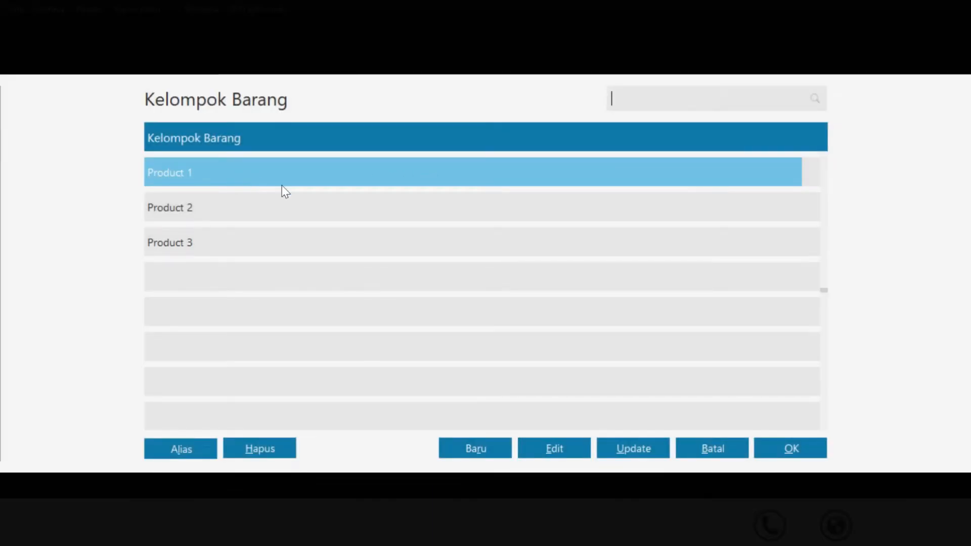
left_click(554, 448)
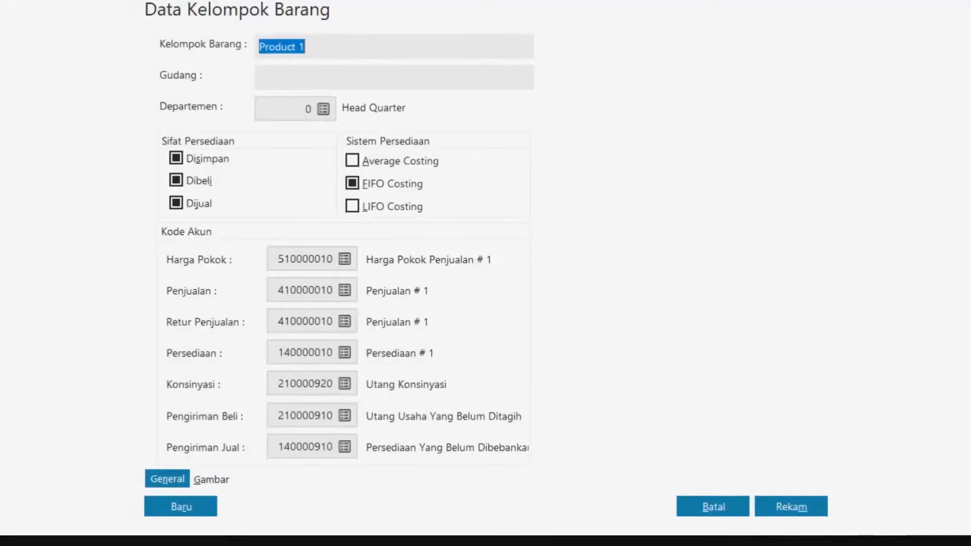
type("Makanan")
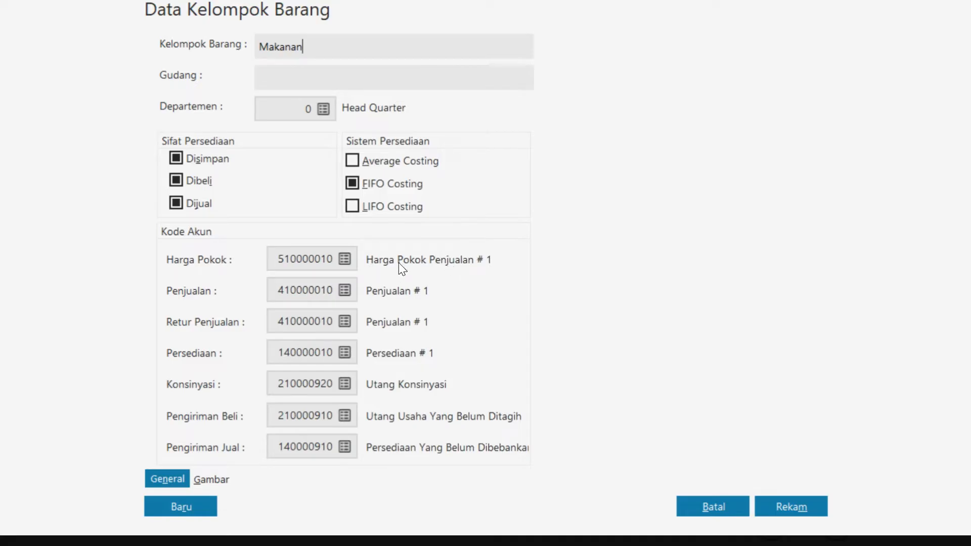
left_click(345, 260)
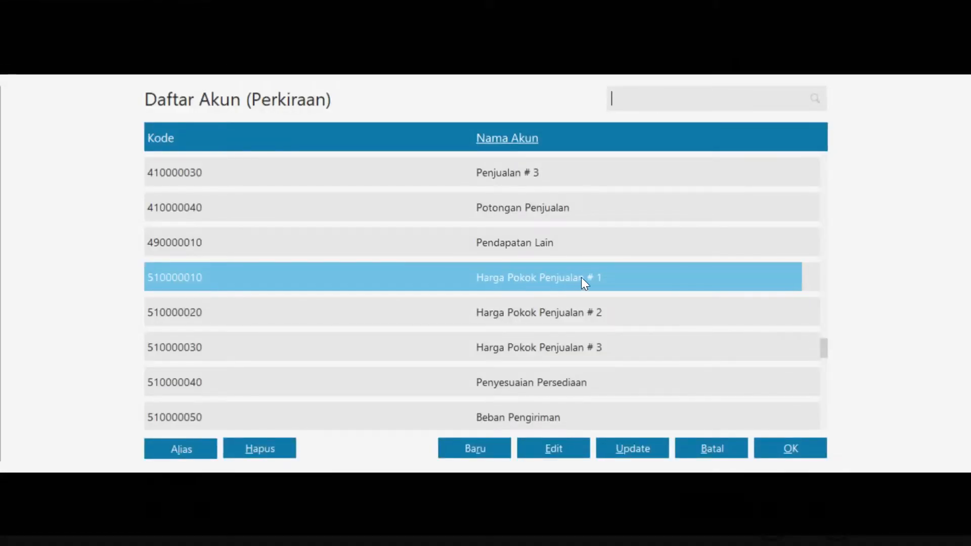
Rename cost account 510000010 to Harga Pokok Penjualan Makanan and assign it to Makanan
left_click(547, 445)
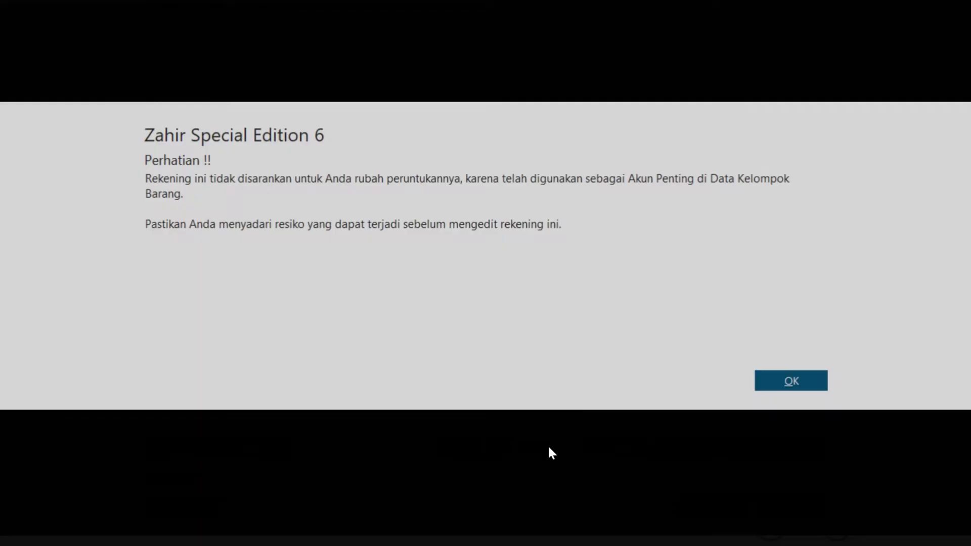
left_click(795, 383)
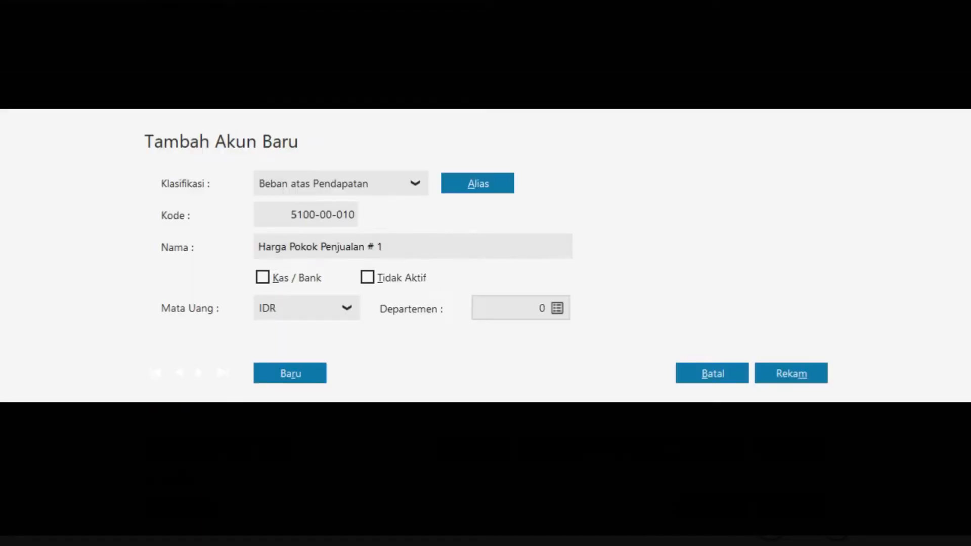
left_click(406, 241)
left_click(405, 242)
key("shift+Left")
key("shift+Left")
key("shift+Left")
type("Makanan")
left_click(783, 374)
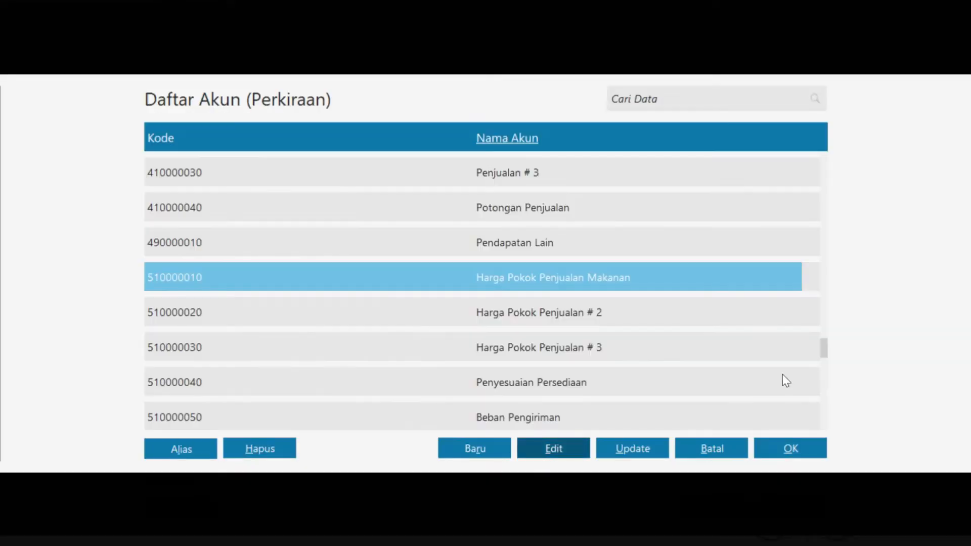
left_click(791, 451)
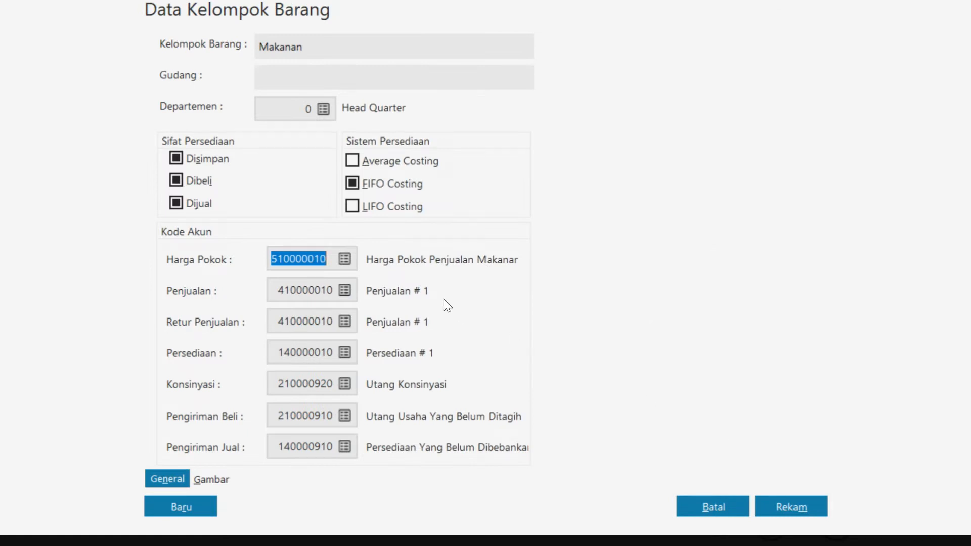
Rename sales account 410000010 to Penjualan Makanan and assign it as Makanan's sales account
left_click(346, 291)
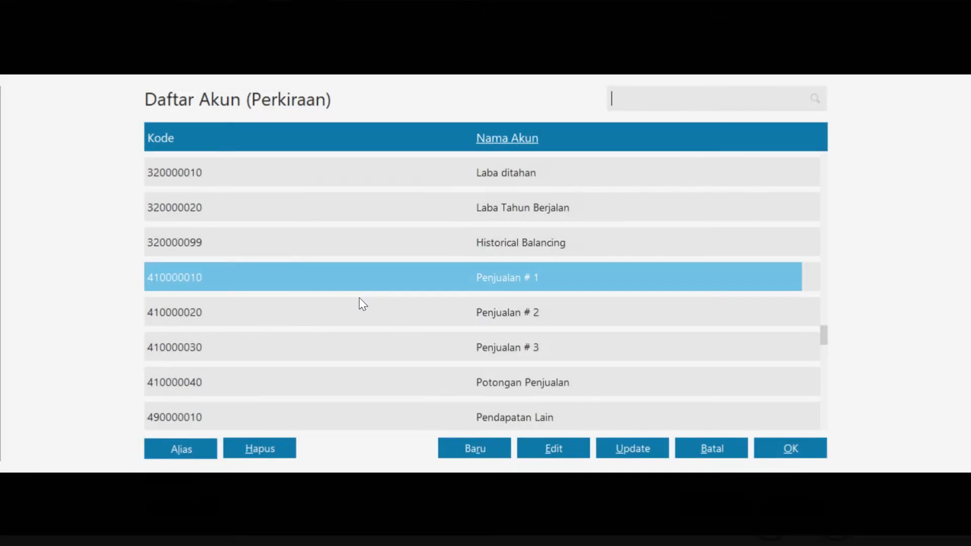
left_click(797, 445)
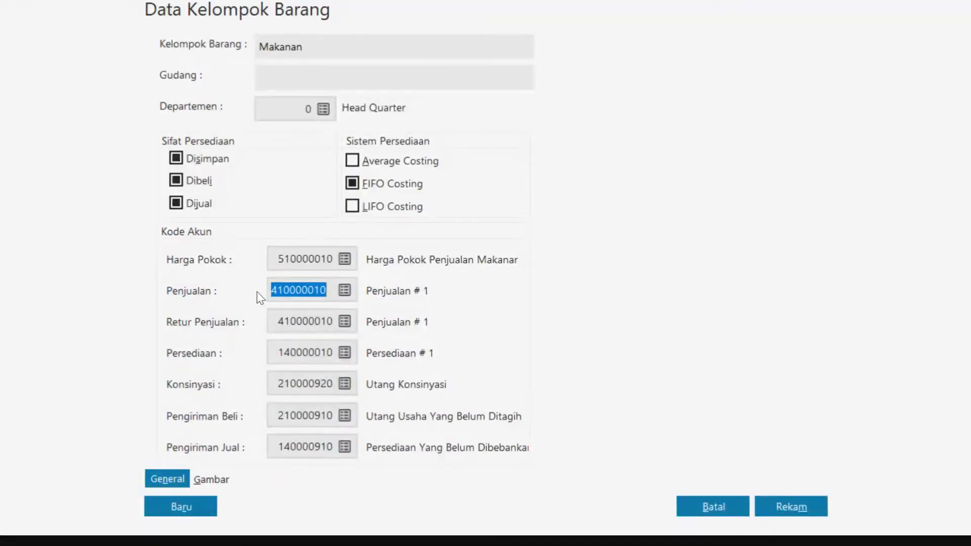
left_click(346, 290)
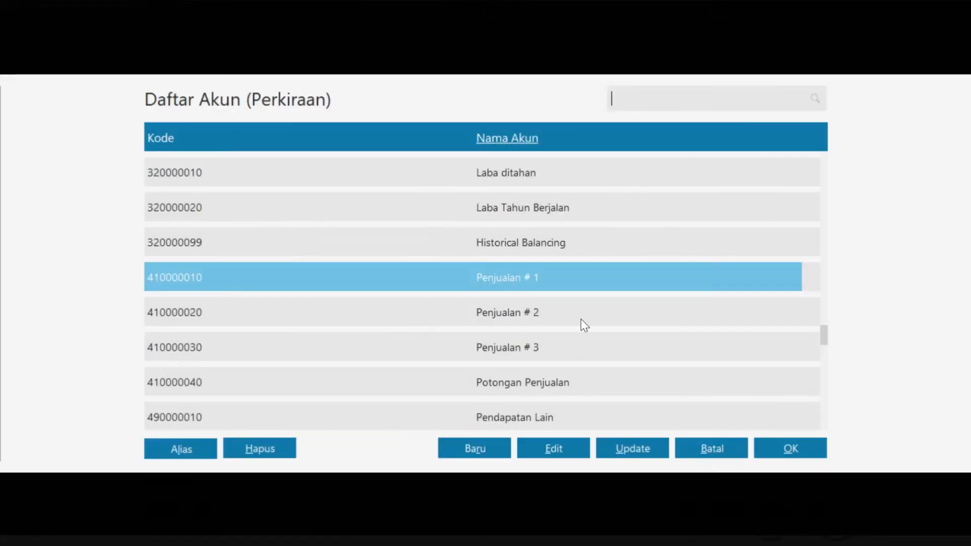
left_click(574, 450)
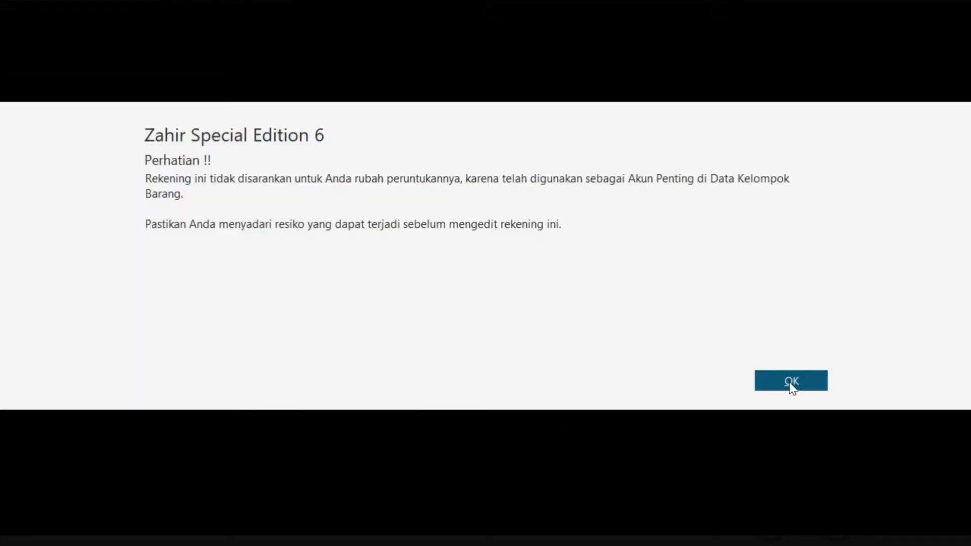
left_click(789, 382)
left_click(402, 248)
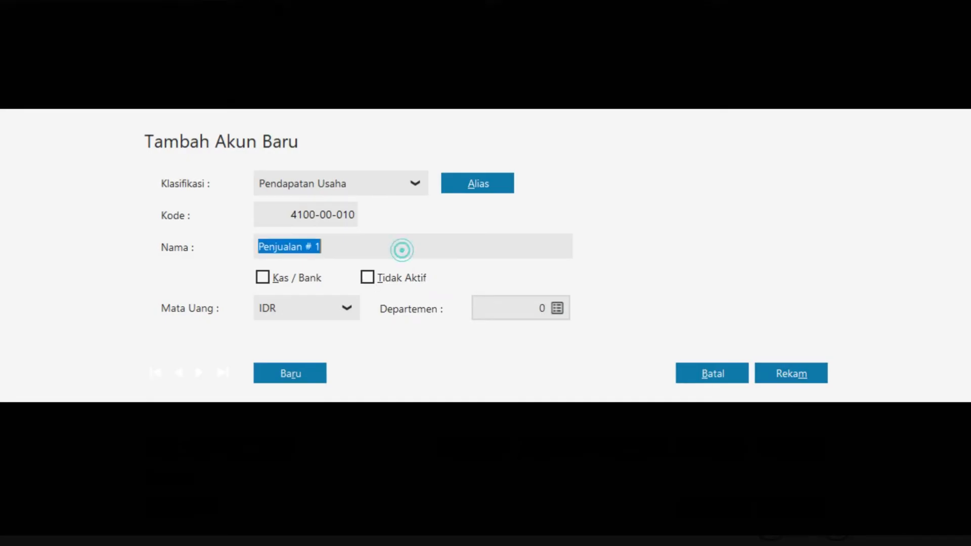
mouse_move(322, 248)
left_mouse_down()
mouse_move(258, 247)
mouse_move(305, 248)
left_mouse_up()
type("Makna")
key("BackSpace")
key("BackSpace")
type("anan")
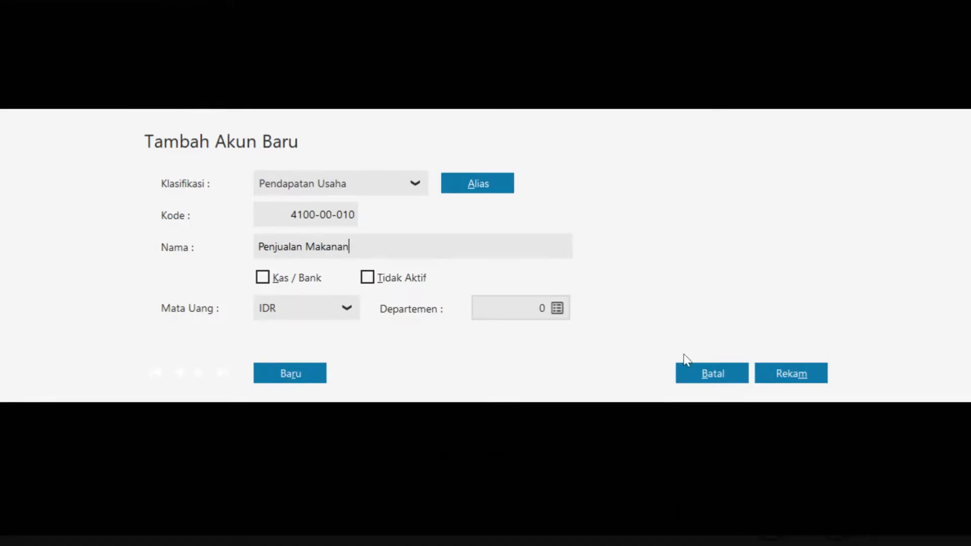
left_click(770, 375)
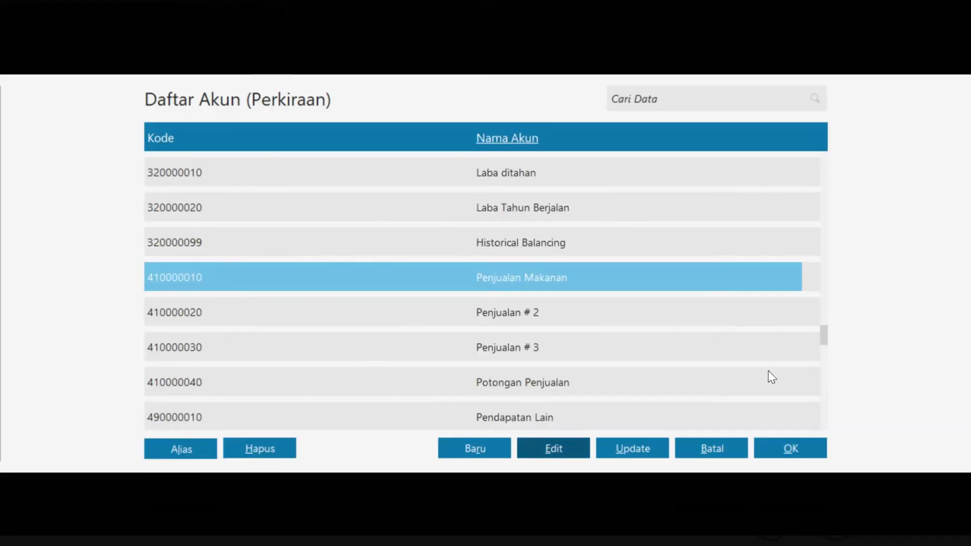
left_click(788, 449)
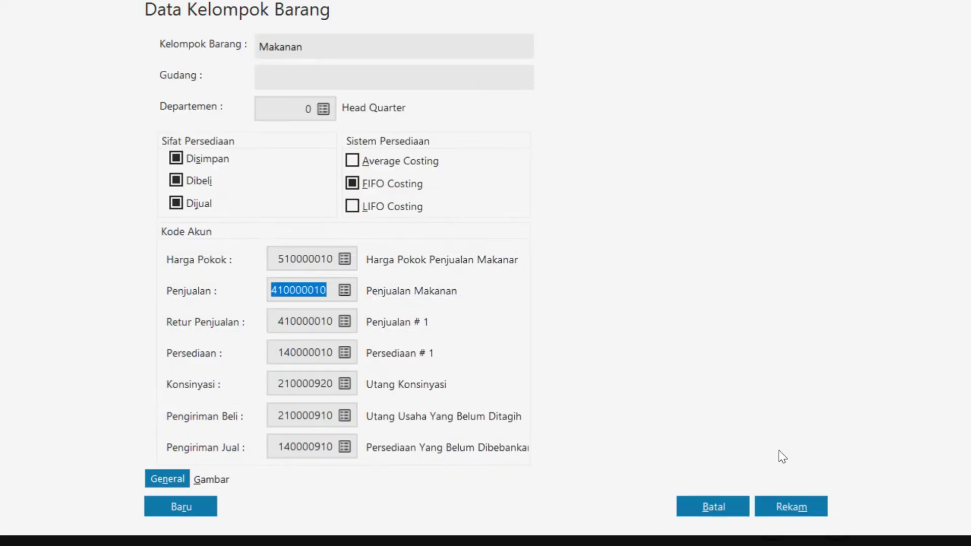
Set returns to 410000010, rename 140000010 to Persediaan Makanan, and save Makanan for all products
left_click(345, 321)
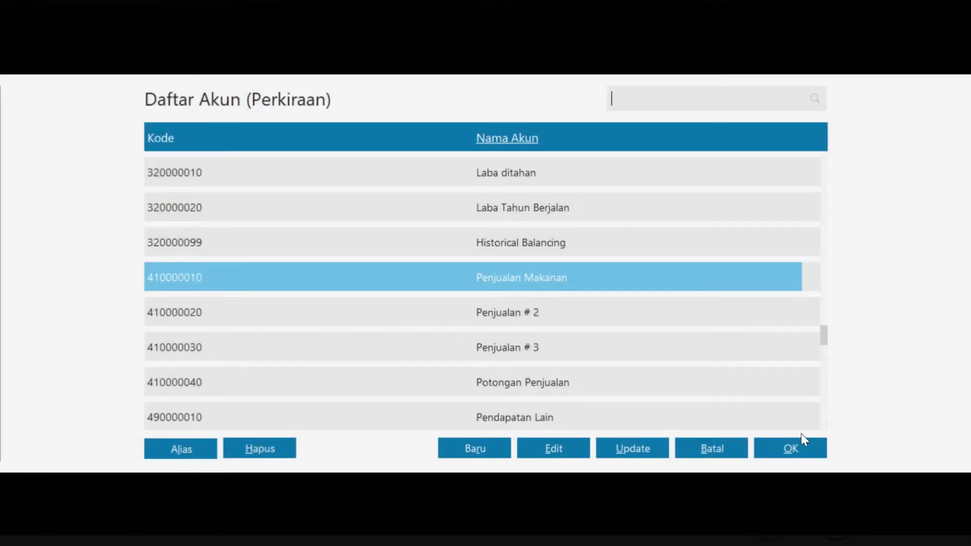
left_click(799, 448)
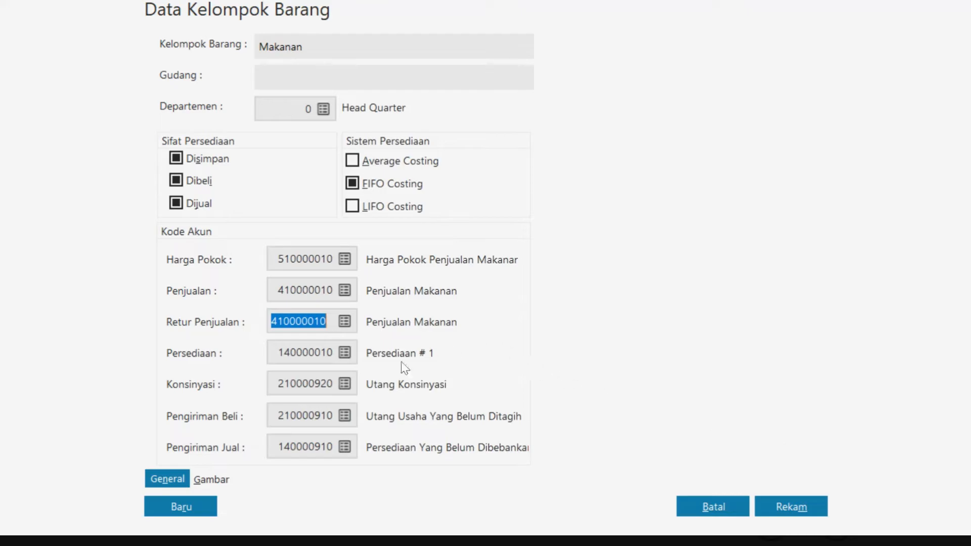
left_click(345, 353)
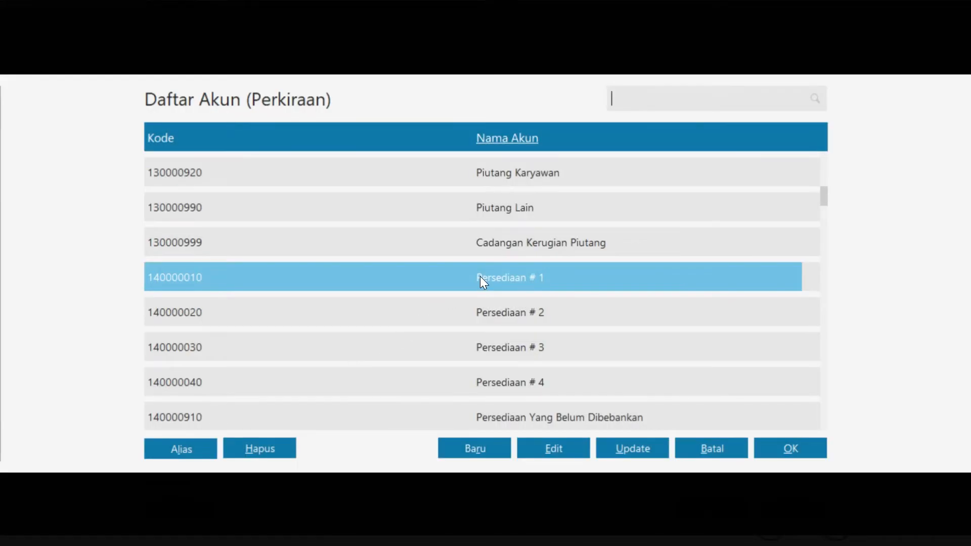
left_click(556, 447)
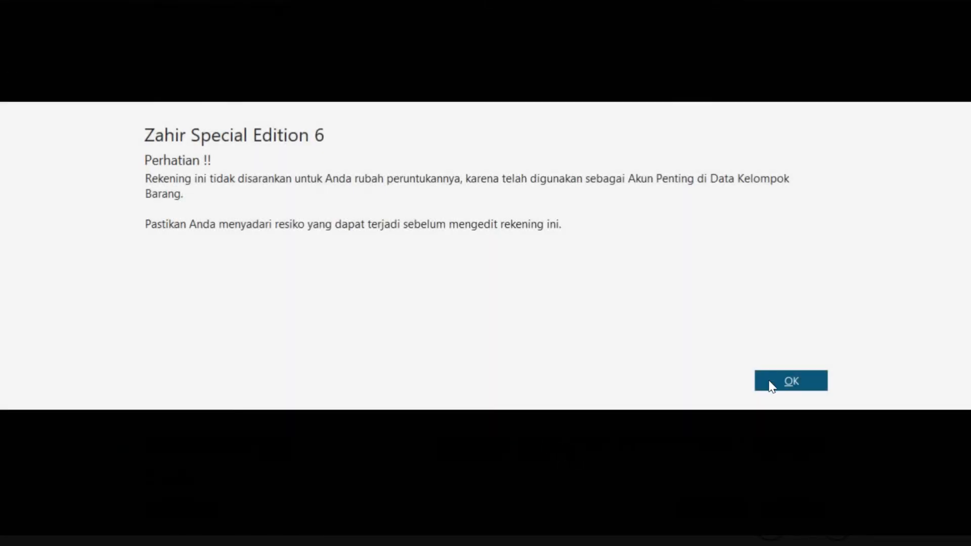
left_click(771, 385)
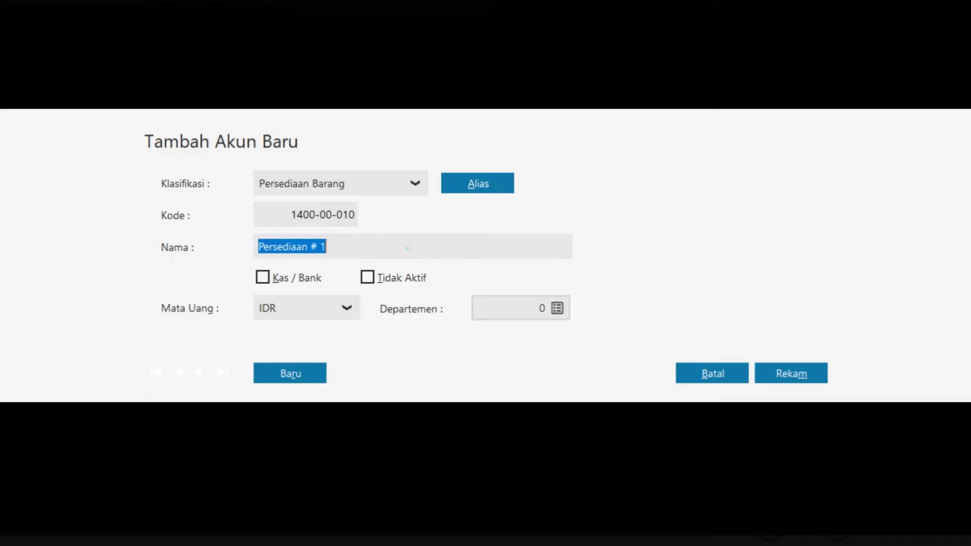
key("End")
key("shift+Left")
key("shift+Left")
key("shift+Left")
type("Makanan")
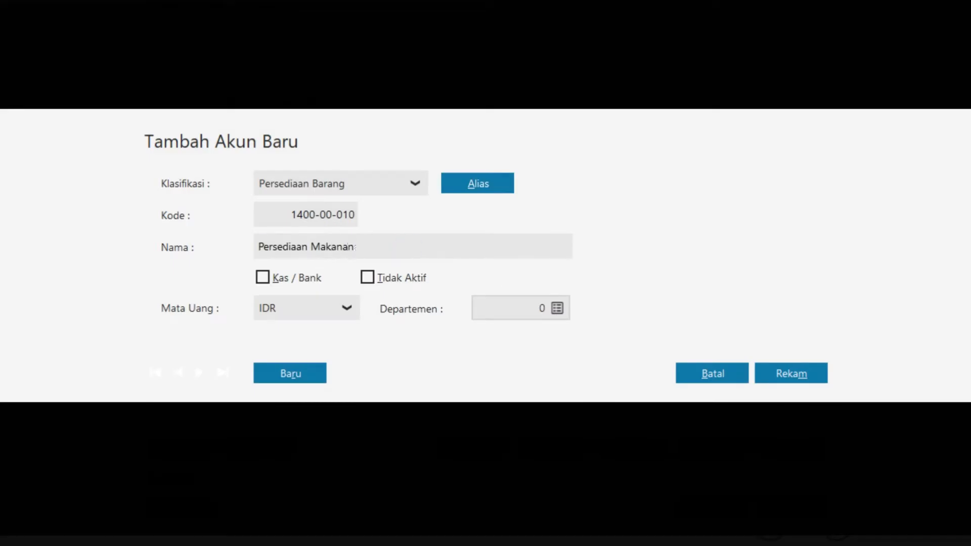
left_click(776, 374)
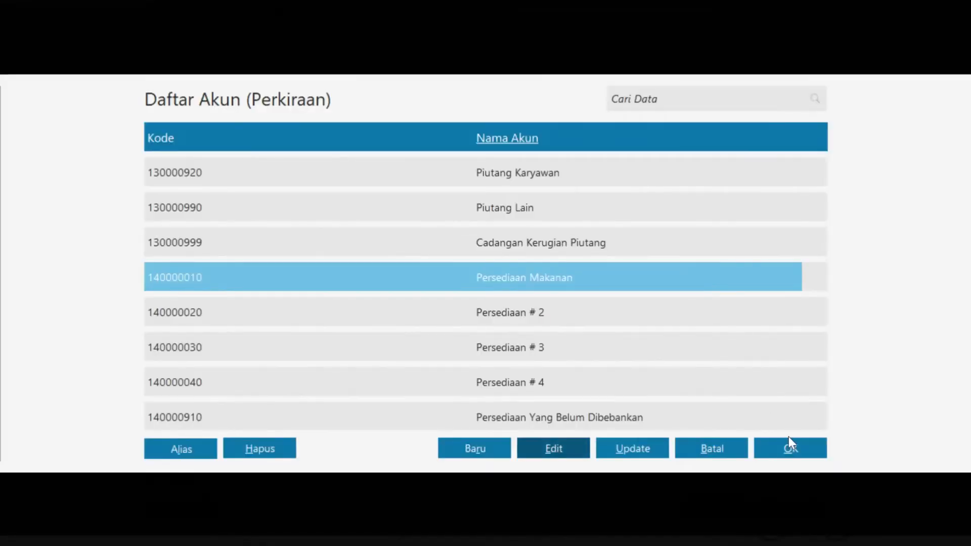
left_click(790, 444)
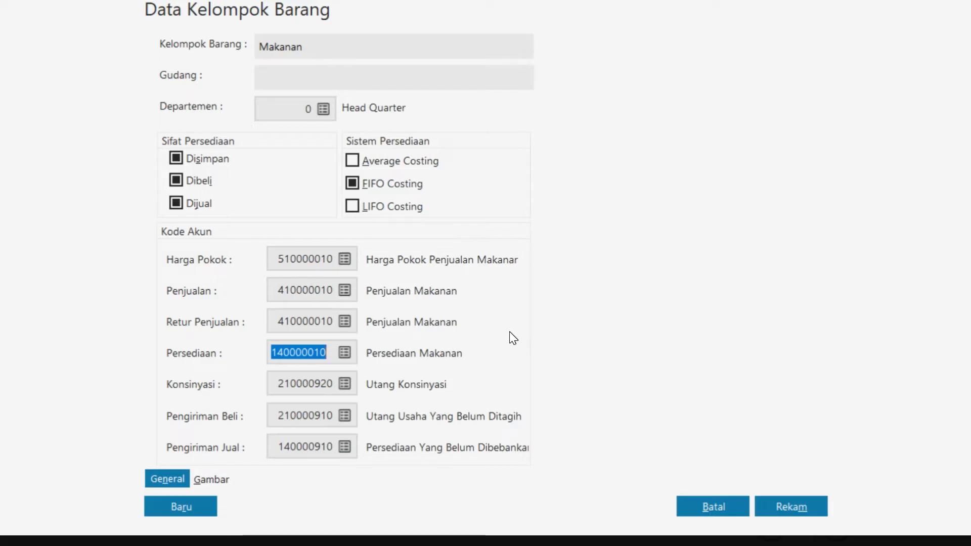
left_click(773, 509)
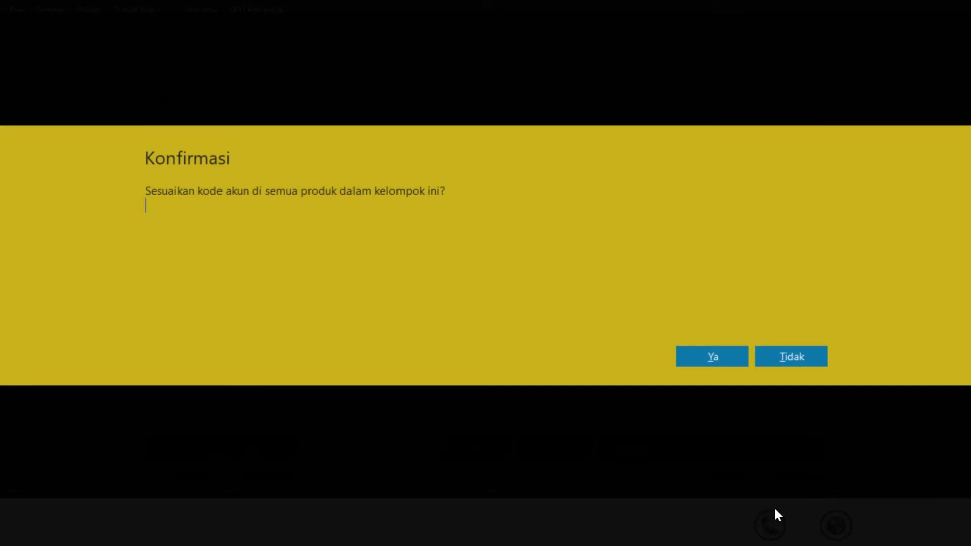
left_click(714, 358)
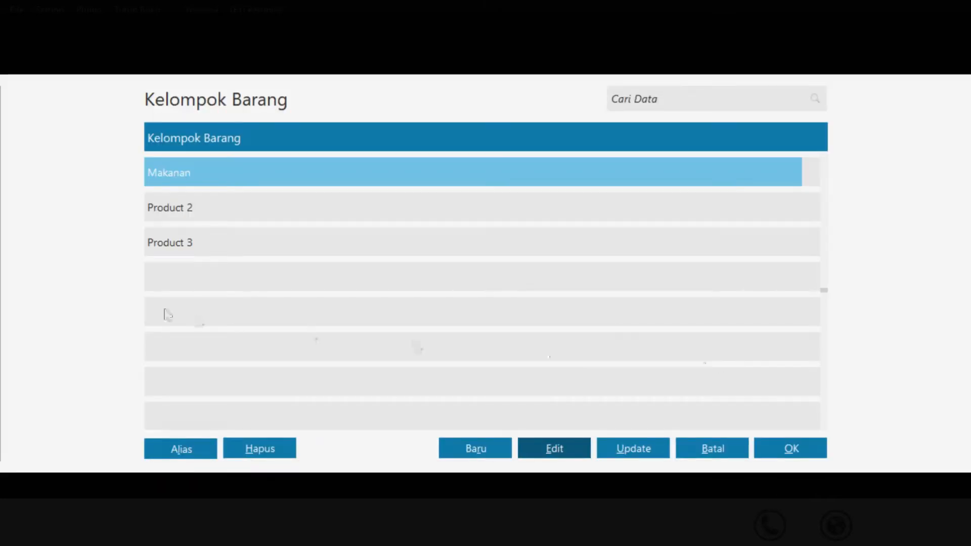
Rename the Product 2 item group to Minuman
left_click(188, 214)
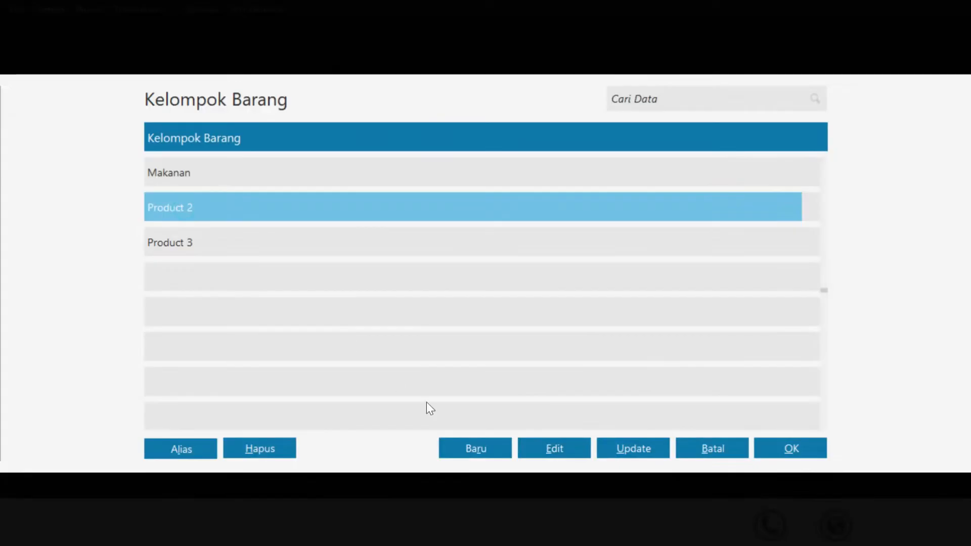
left_click(540, 448)
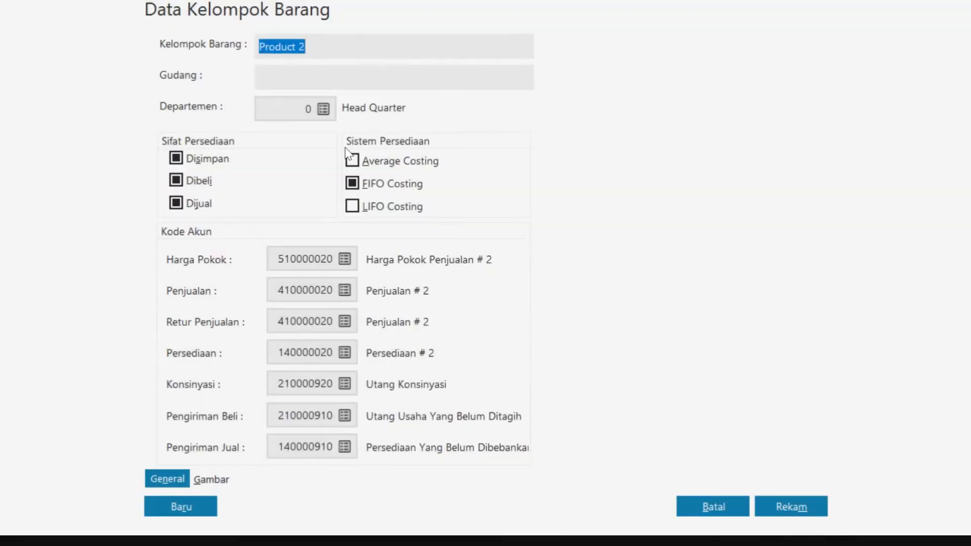
type("Minuman")
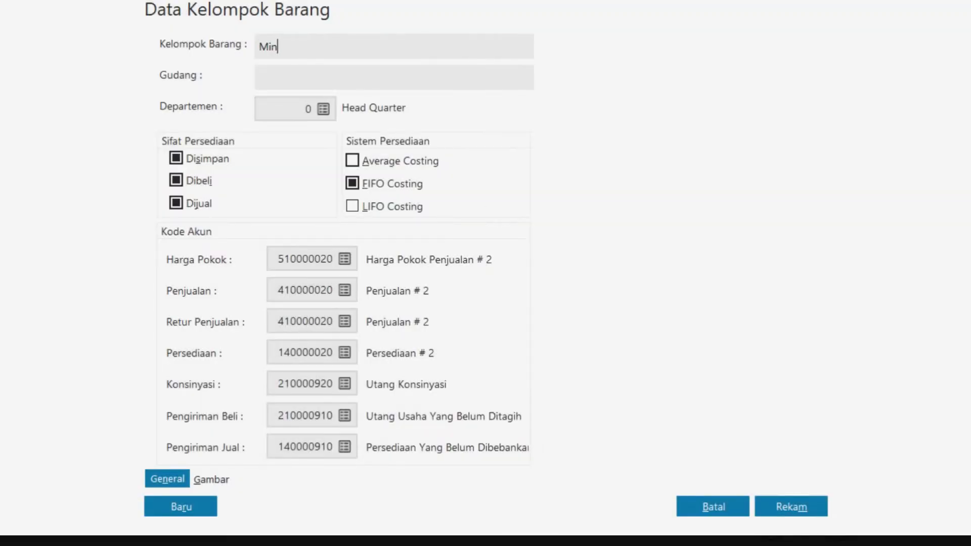
Rename the cost account to Harga Pokok Penjualan Minuman and assign it to the group
left_click(345, 260)
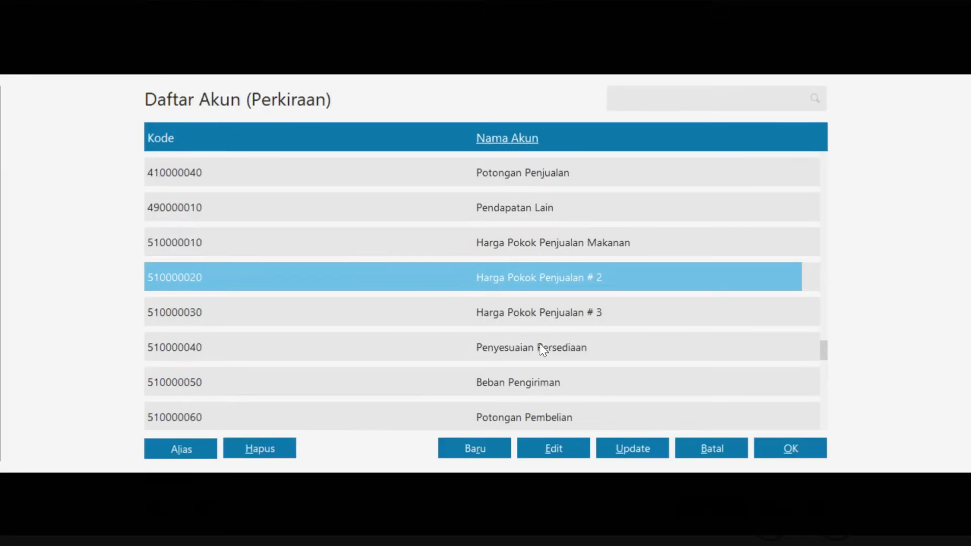
left_click(546, 449)
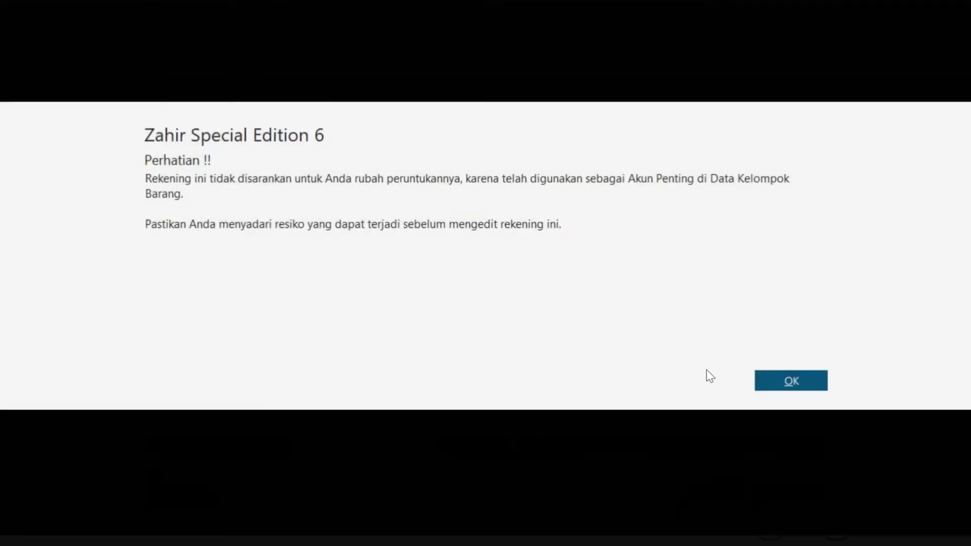
left_click(791, 383)
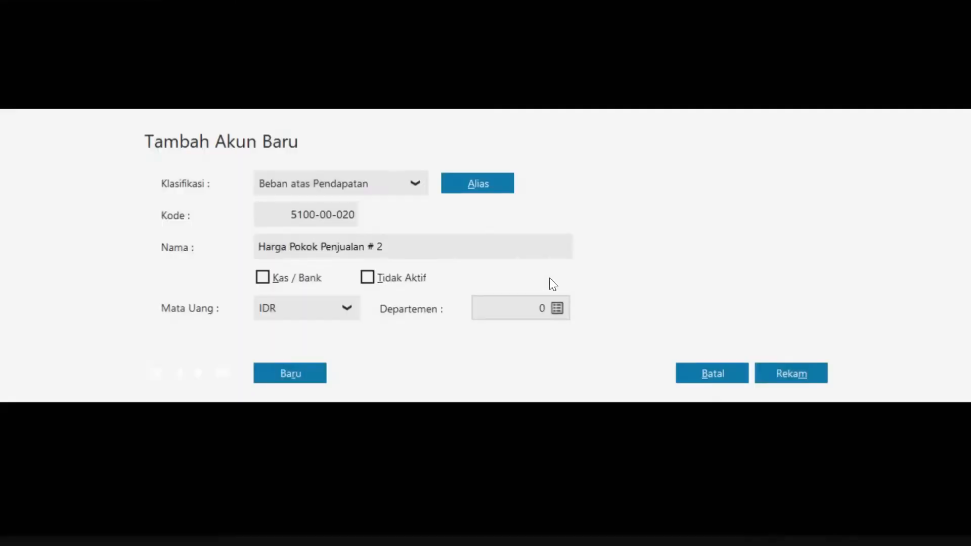
left_click(453, 250)
key("shift+Left")
key("shift+Left")
key("shift+Left")
type("Minuman")
left_click(791, 373)
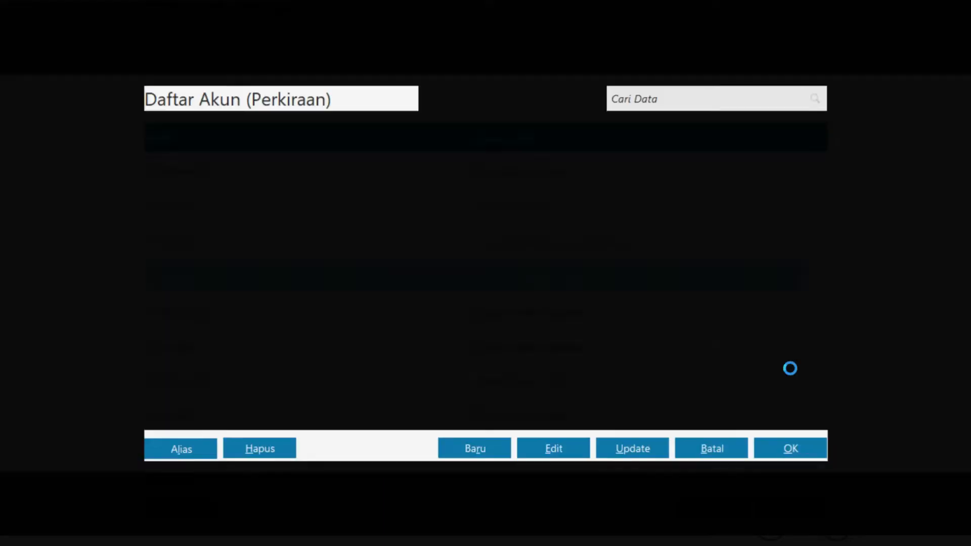
left_click(795, 452)
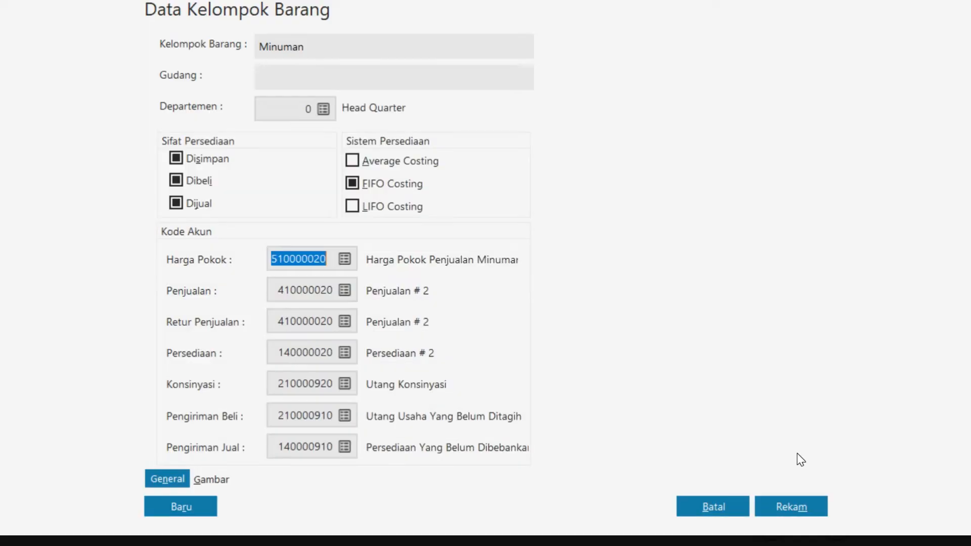
Rename the sales account to Penjualan Minuman and use it for sales and sales returns
left_click(344, 292)
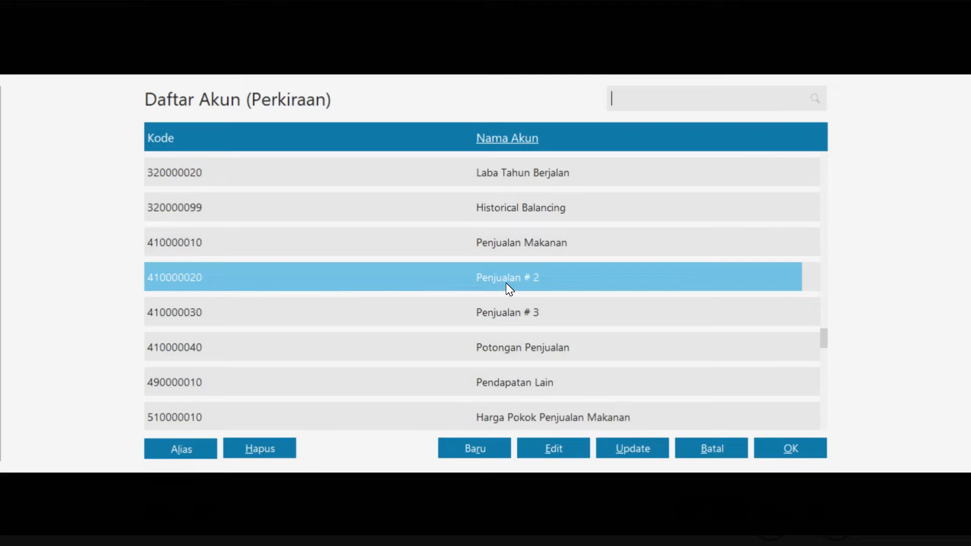
left_click(560, 450)
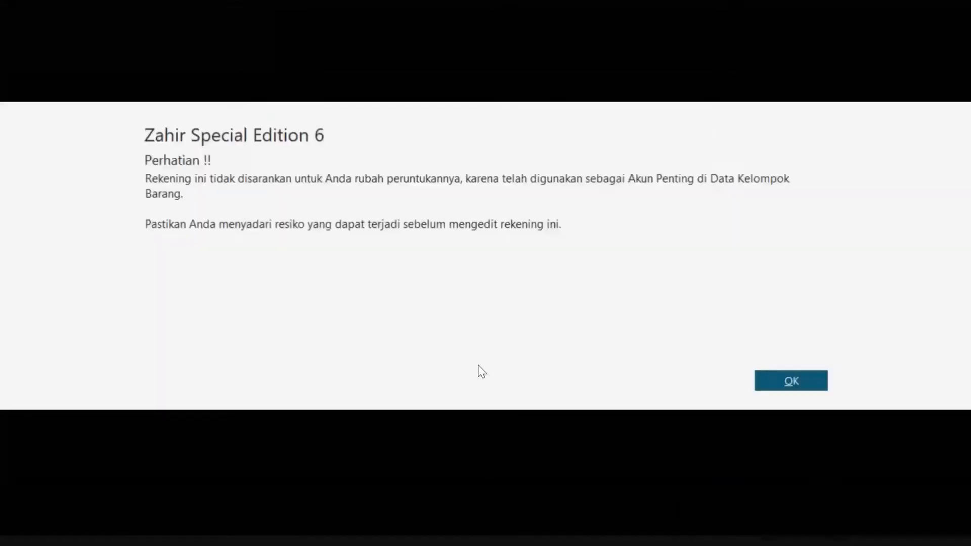
left_click(778, 382)
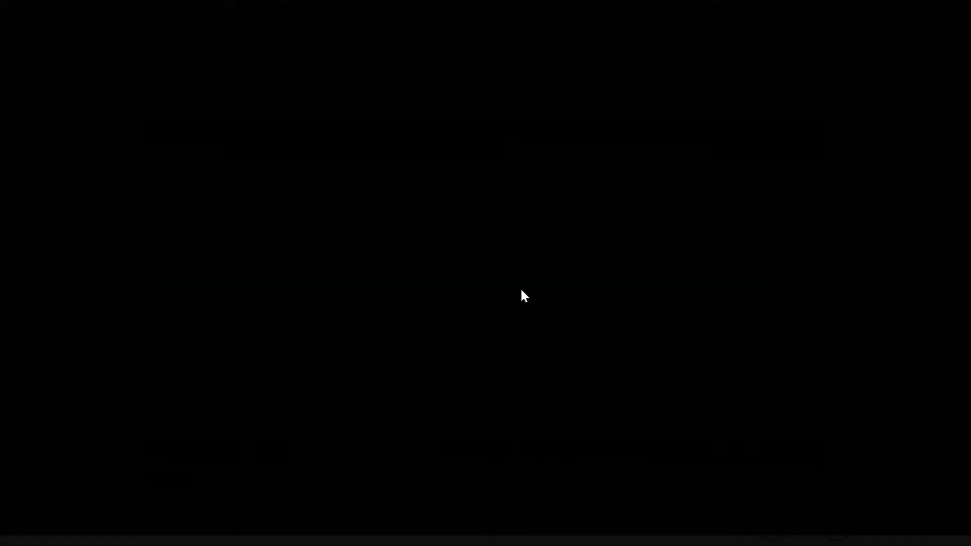
left_click(414, 249)
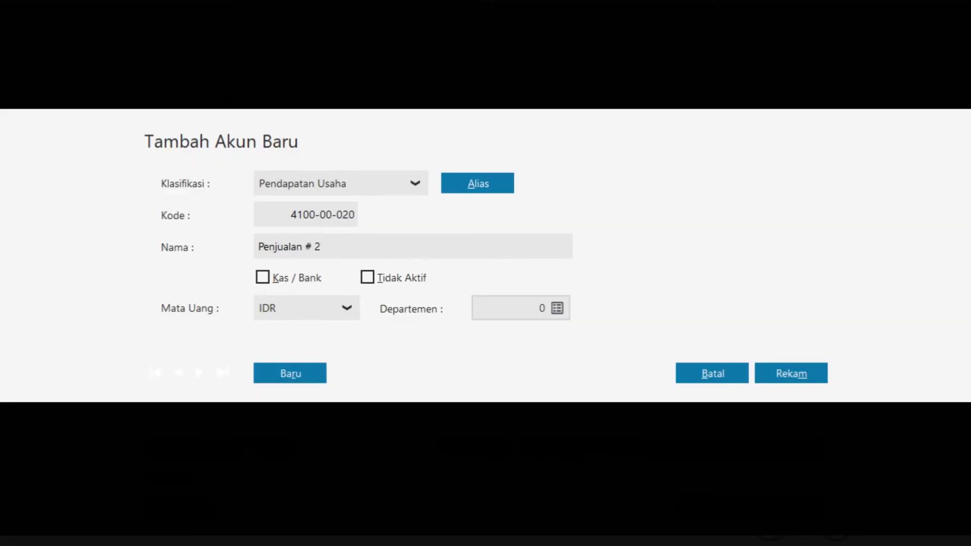
key("shift+Left")
key("ctrl+shift+Left")
key("ctrl+shift+Left")
key("ctrl+shift+Right")
type("Minuman")
left_click(768, 373)
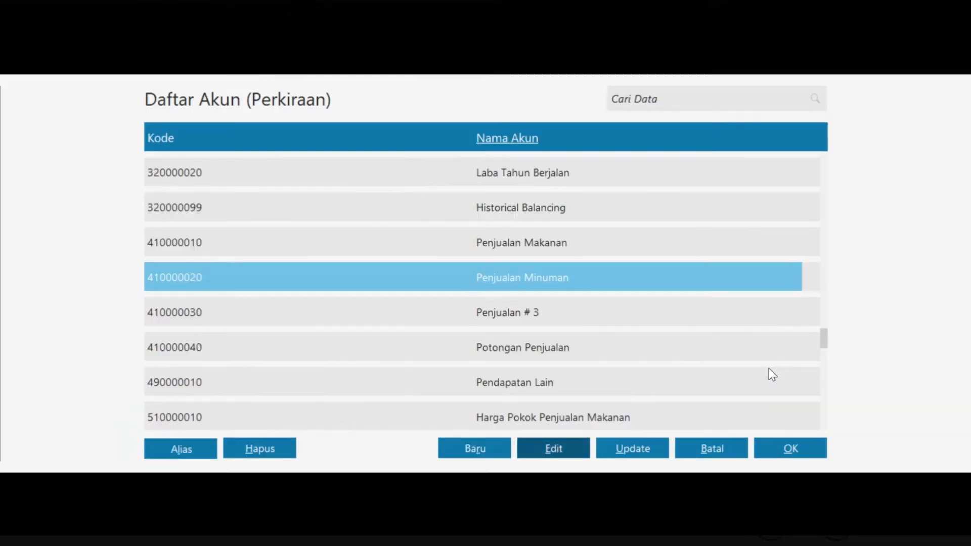
left_click(759, 455)
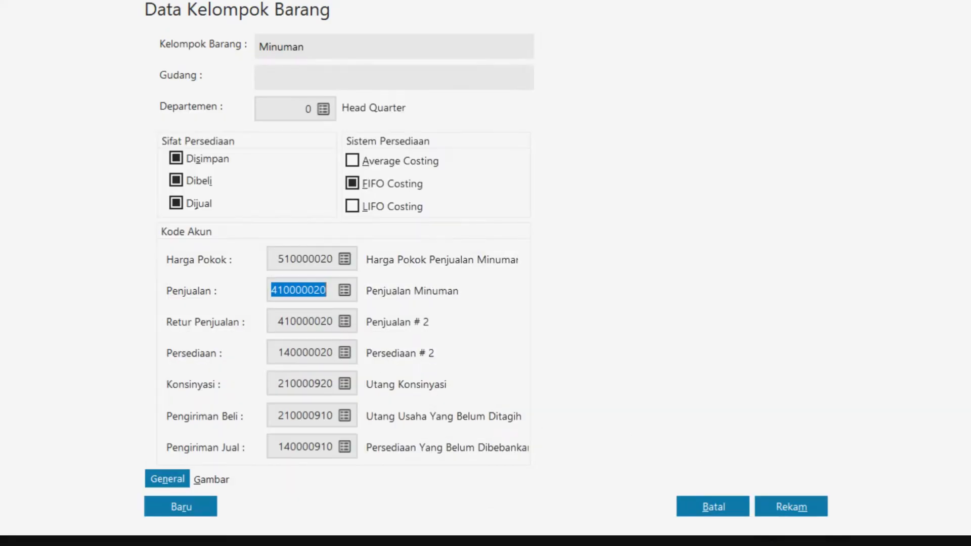
left_click(345, 324)
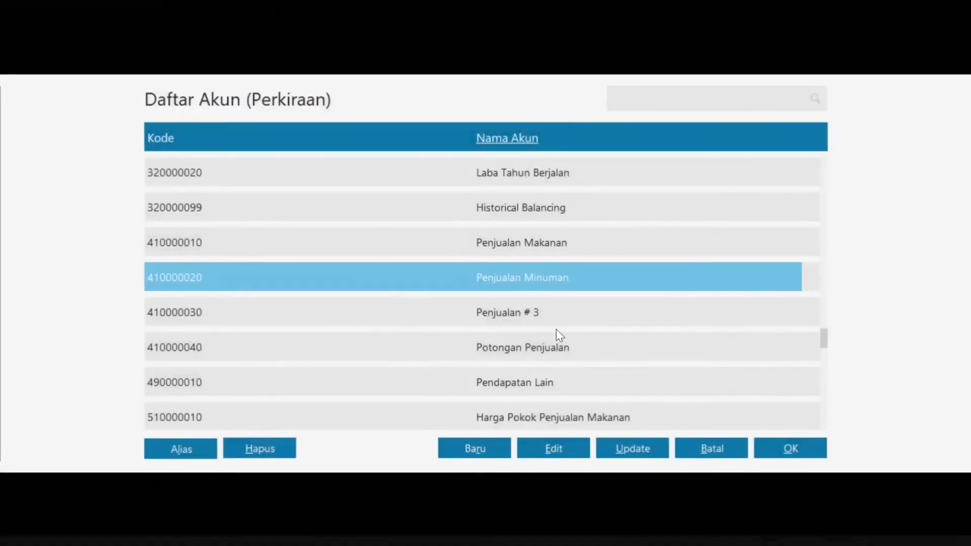
left_click(781, 445)
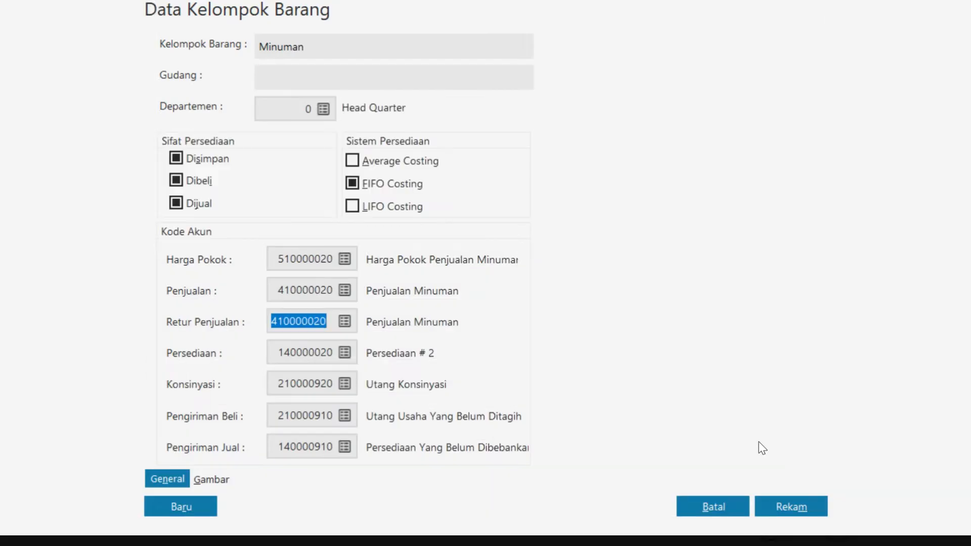
Rename Persediaan # 2 to Persediaan Minuman as the inventory account, save, and apply to all products
left_click(345, 354)
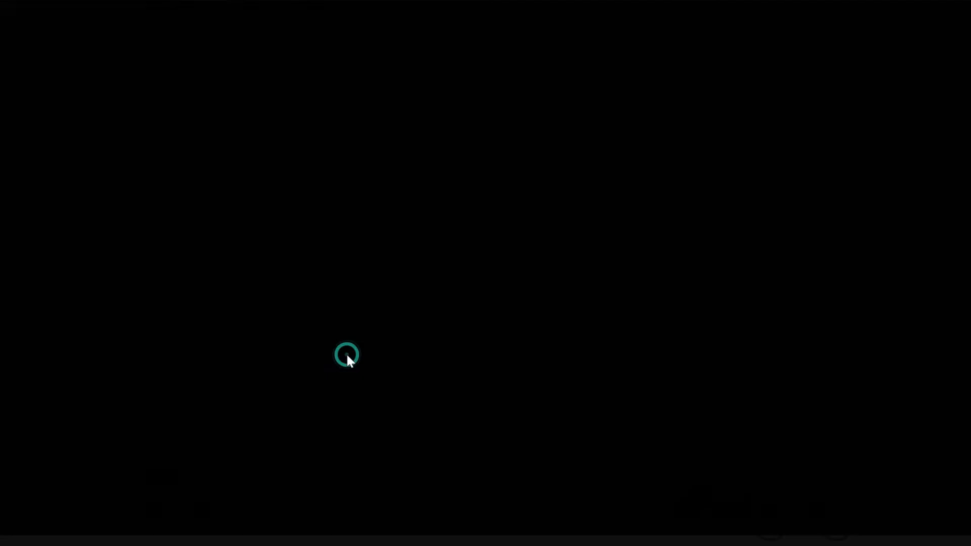
left_click(551, 440)
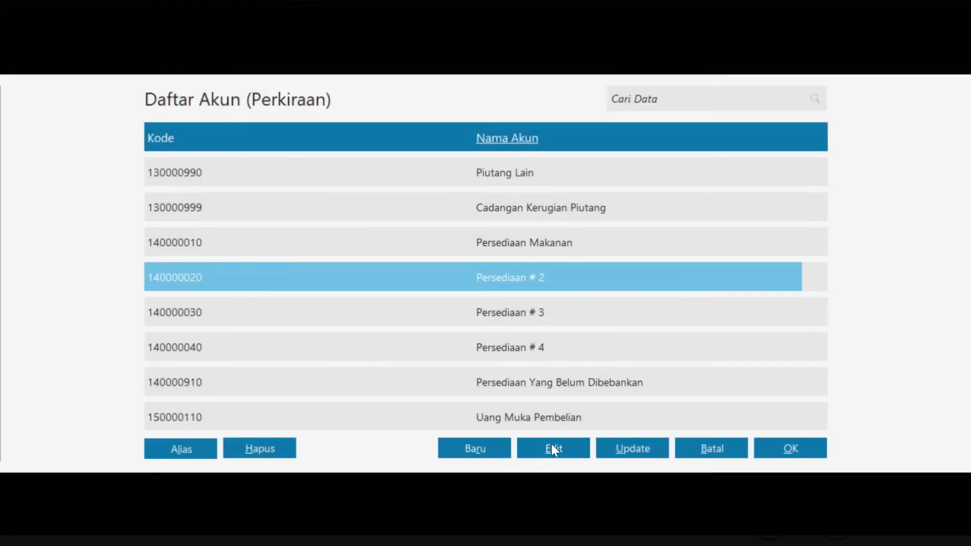
left_click(819, 387)
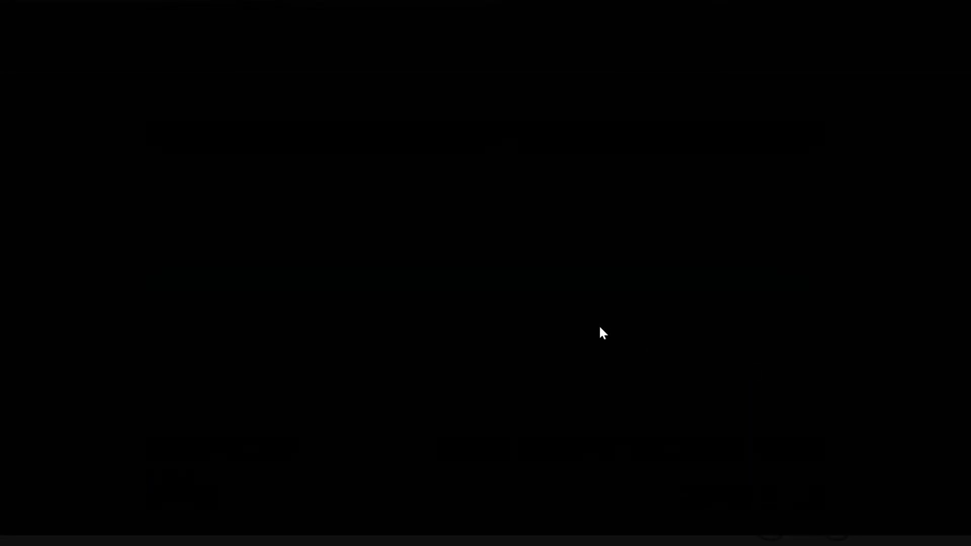
left_click(409, 245)
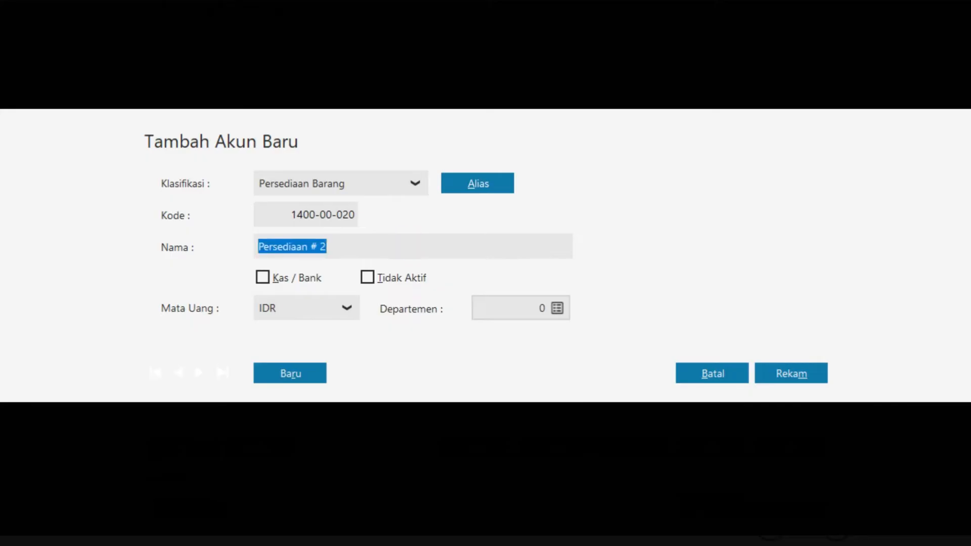
key("Right")
key("ctrl+shift+Left")
key("ctrl+shift+Left")
key("ctrl+shift+Left")
key("ctrl+shift+Right")
type("Minuman")
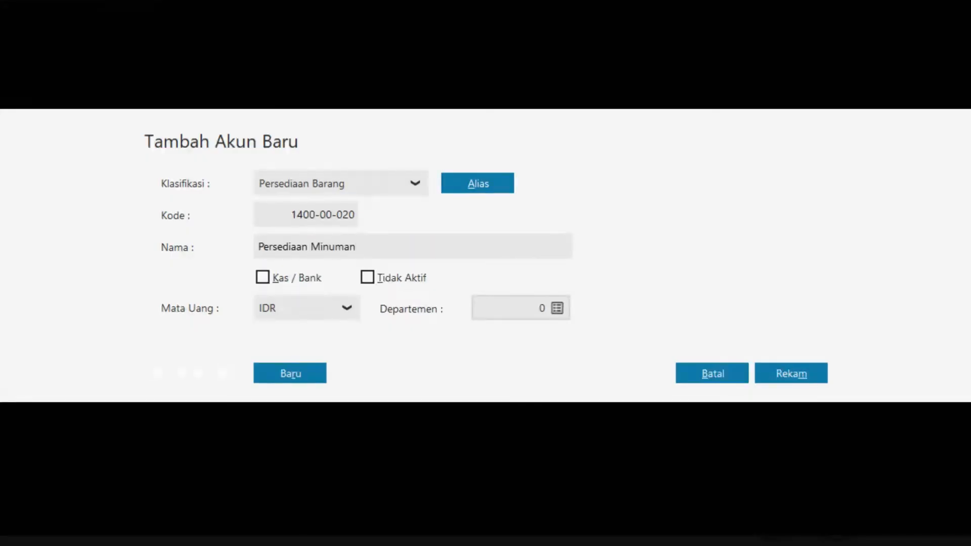
left_click(787, 373)
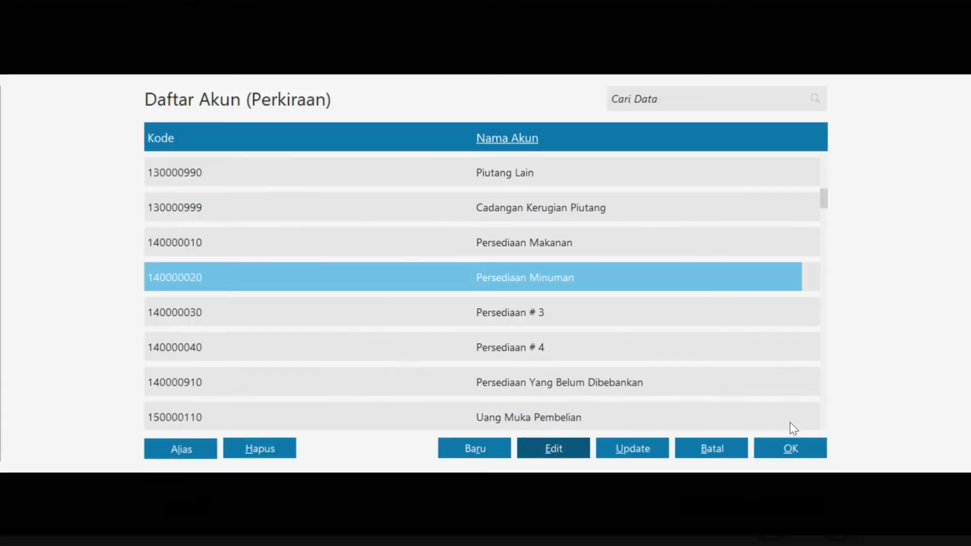
left_click(797, 455)
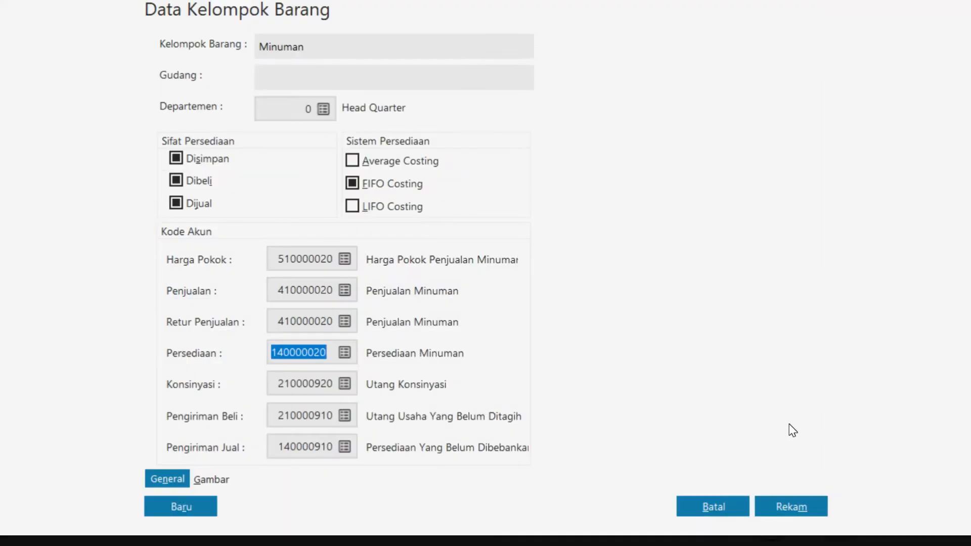
left_click(806, 510)
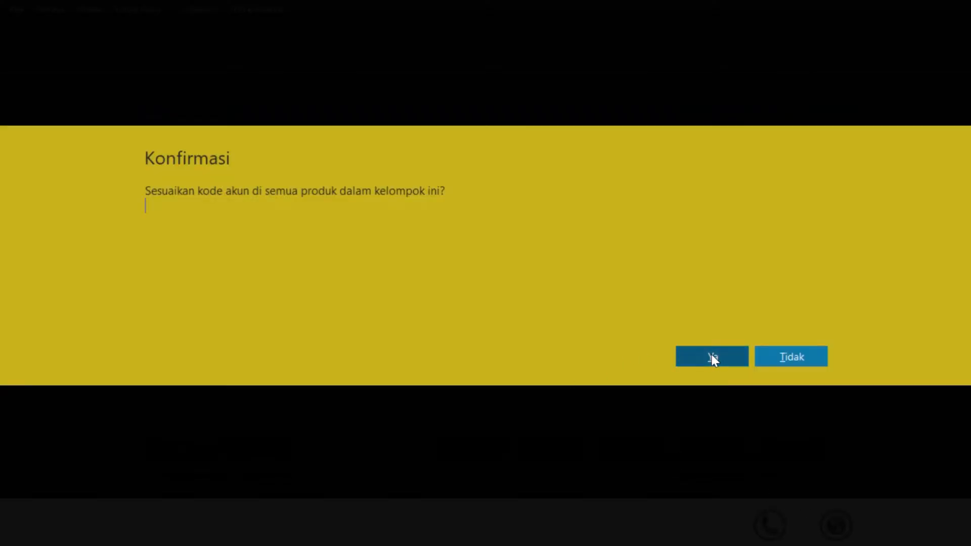
left_click(712, 358)
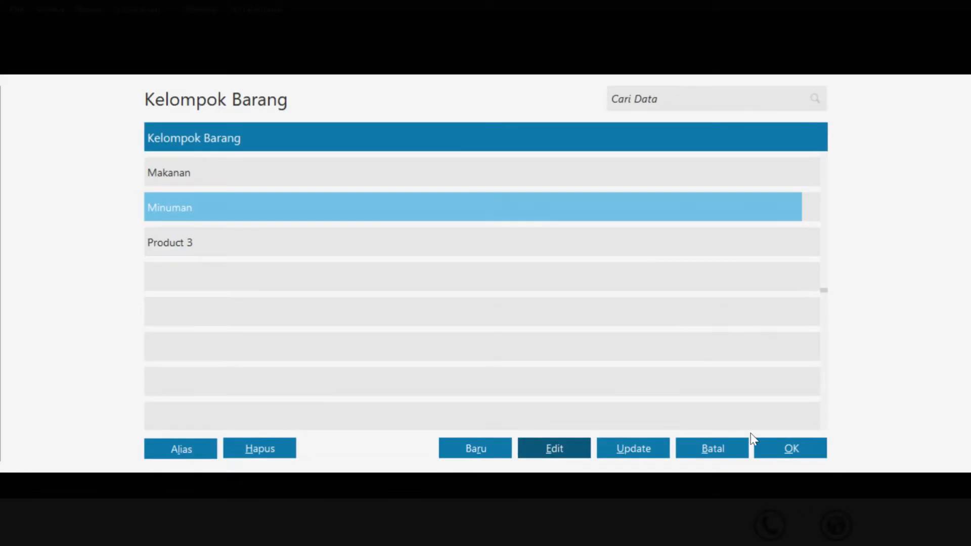
Set the new item's group to Makanan
left_click(785, 461)
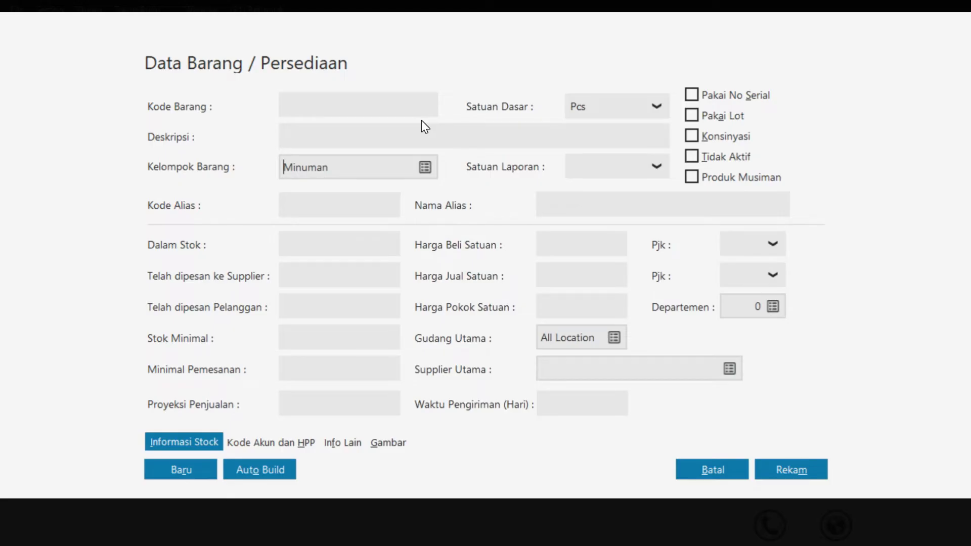
left_click(424, 172)
left_click(354, 167)
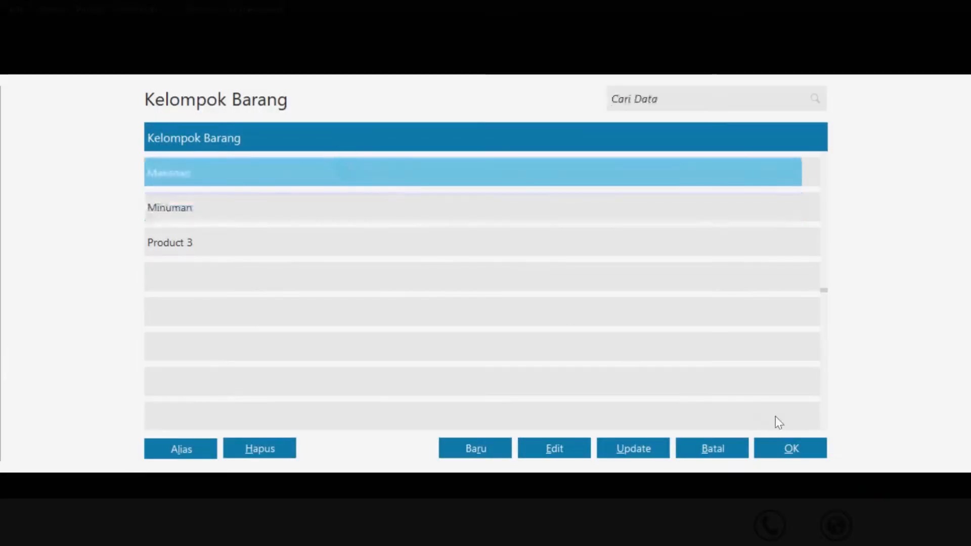
left_click(792, 448)
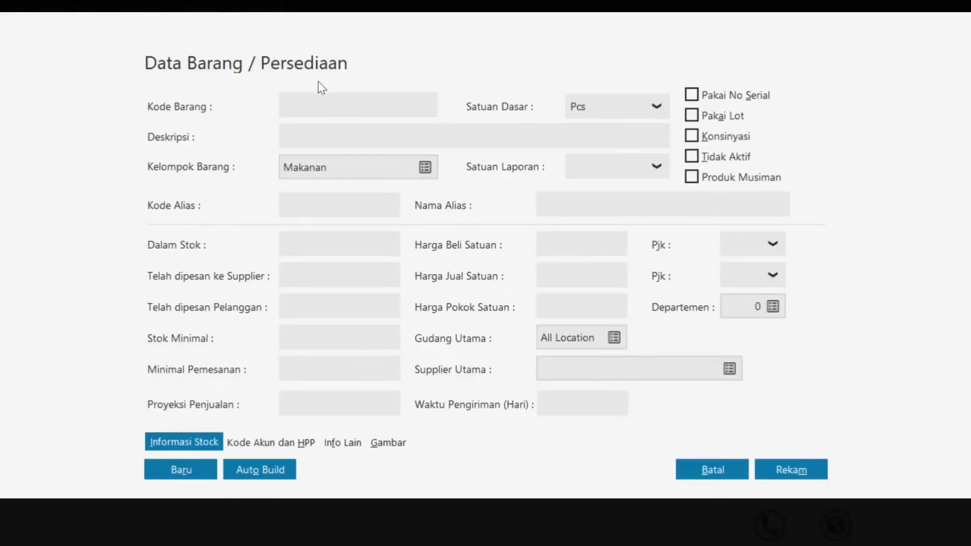
Enter item code BM 001 with description Wafer Tango Vanila and save it
left_click(317, 101)
key("Caps_Lock")
type("BM 001")
left_click(307, 130)
key("Caps_Lock")
type("Wafer Tango")
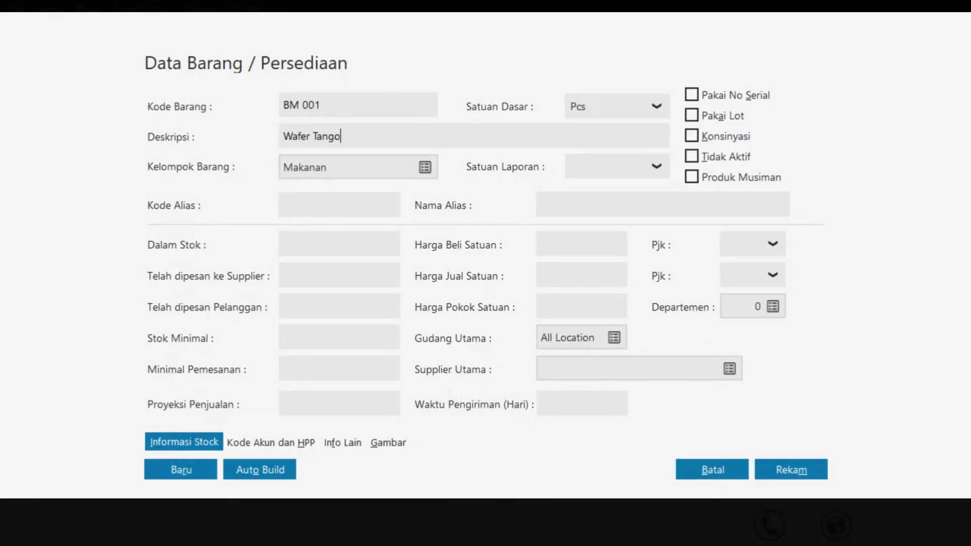
type(" Vanila")
left_click(182, 471)
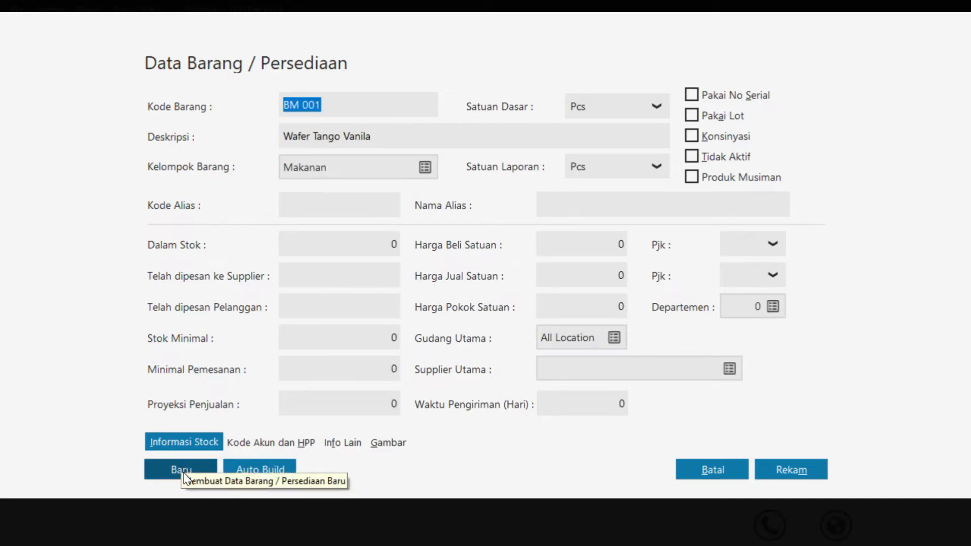
Add item BM 002, OOPS Wafer Cokelat, and save it
left_click(177, 475)
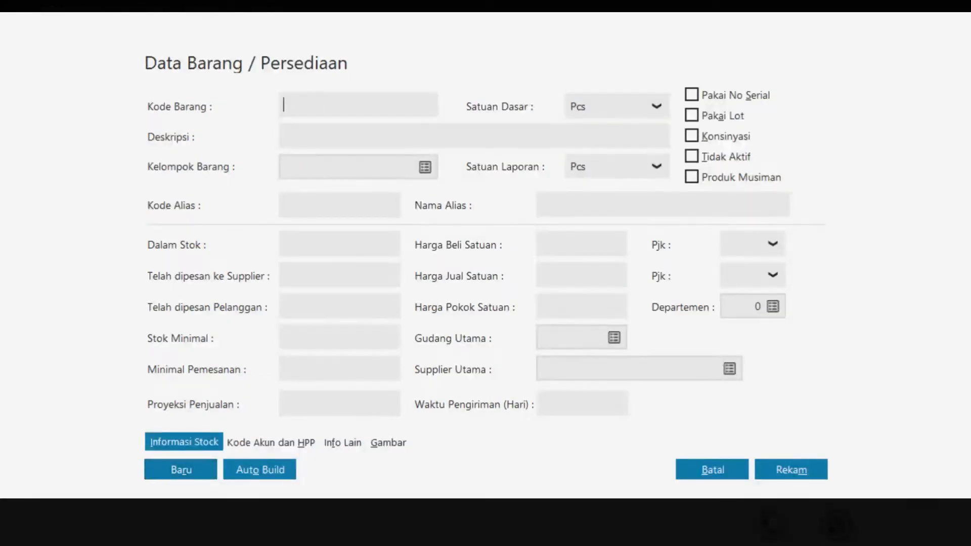
type("BM 002")
left_click(337, 135)
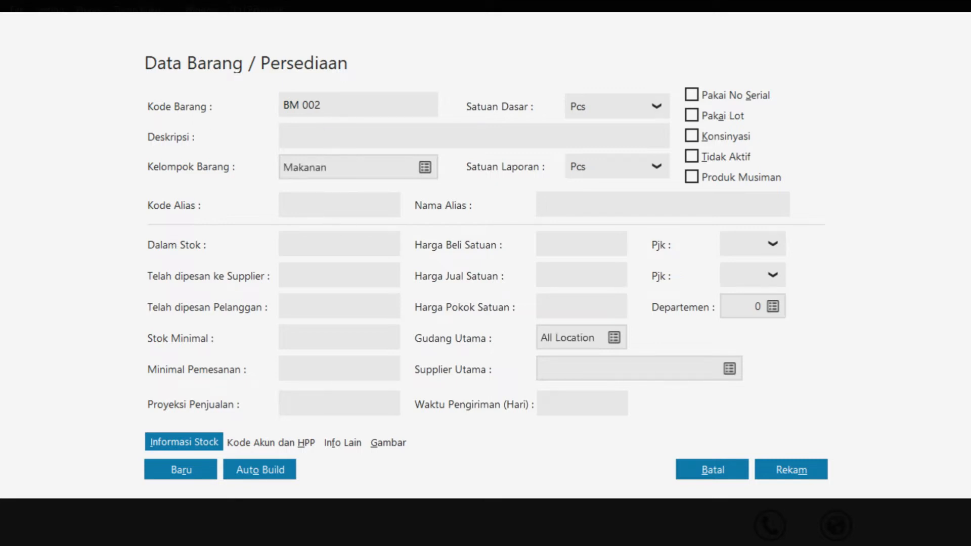
type("OOPS Wafer Cokelat")
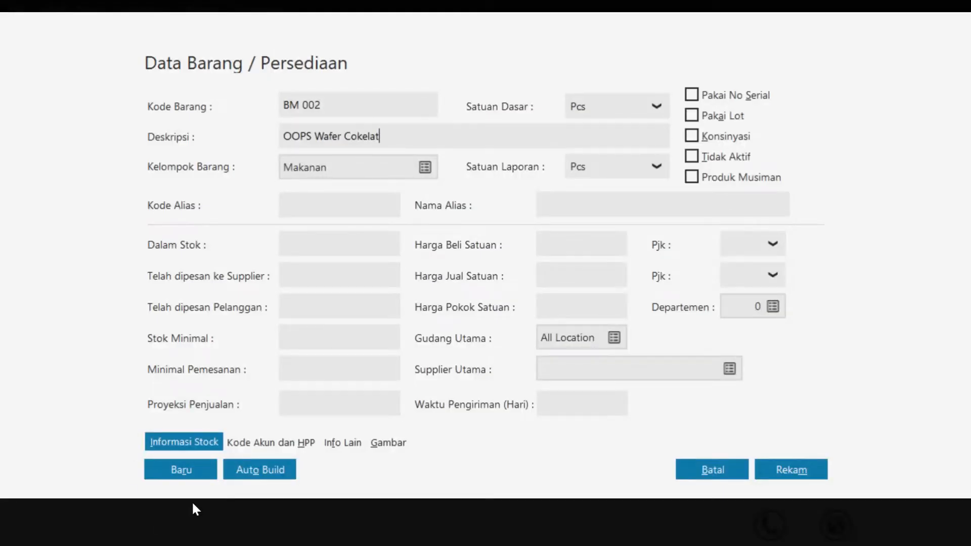
left_click(202, 474)
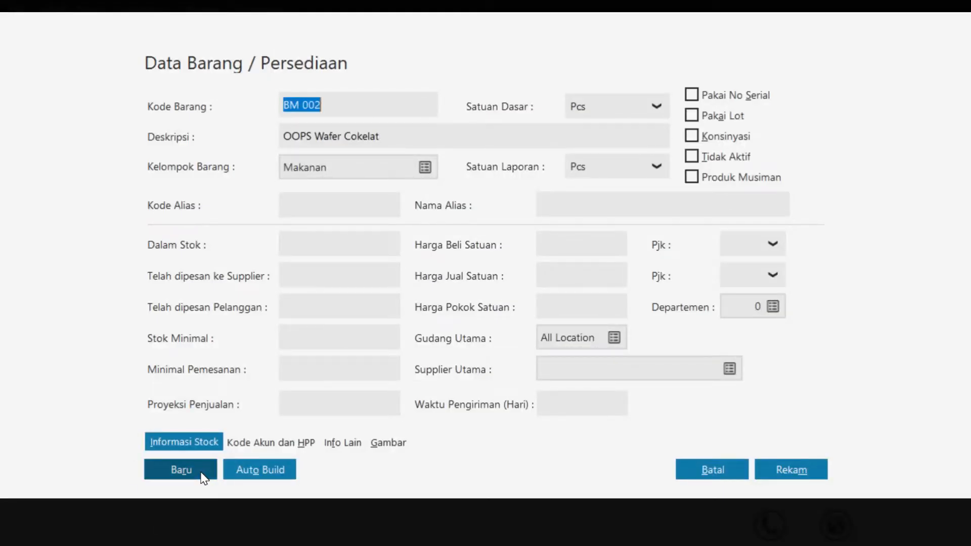
Add item BM 003, Klop Biskuit, and save it
left_click(201, 474)
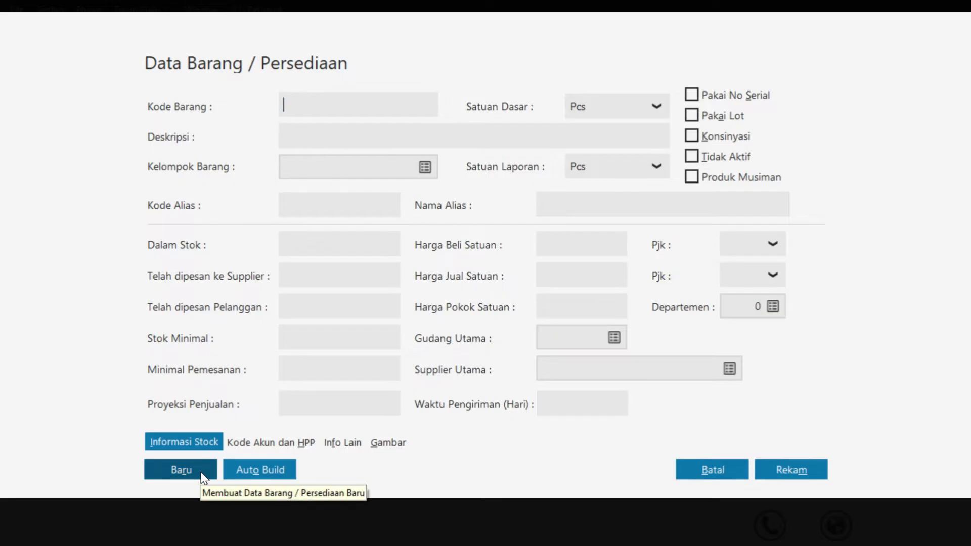
type("BM ")
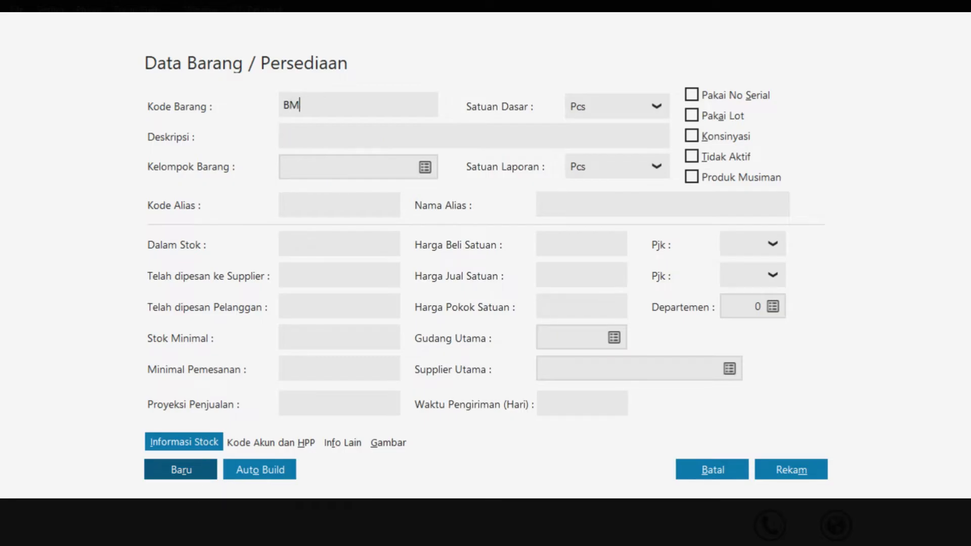
type("003")
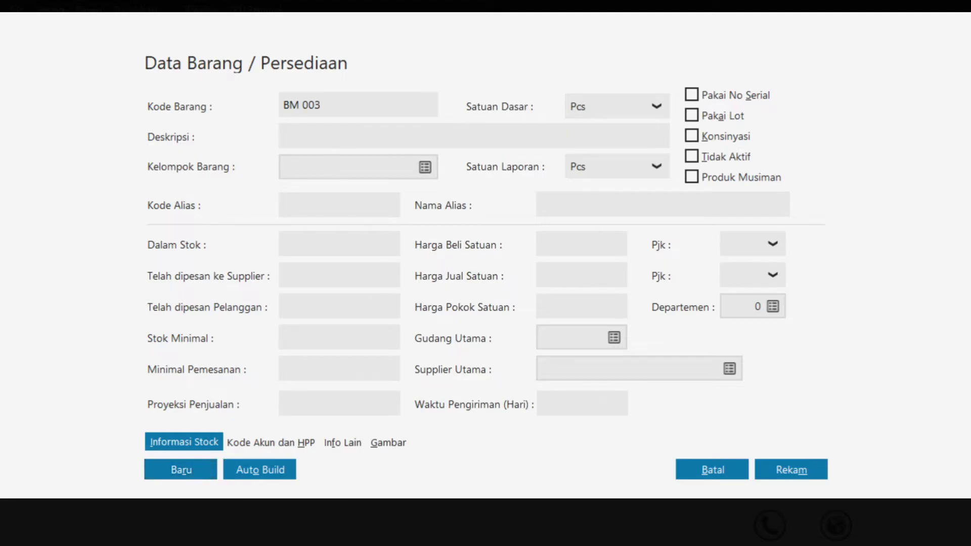
left_click(326, 136)
type("Klop Biskuit")
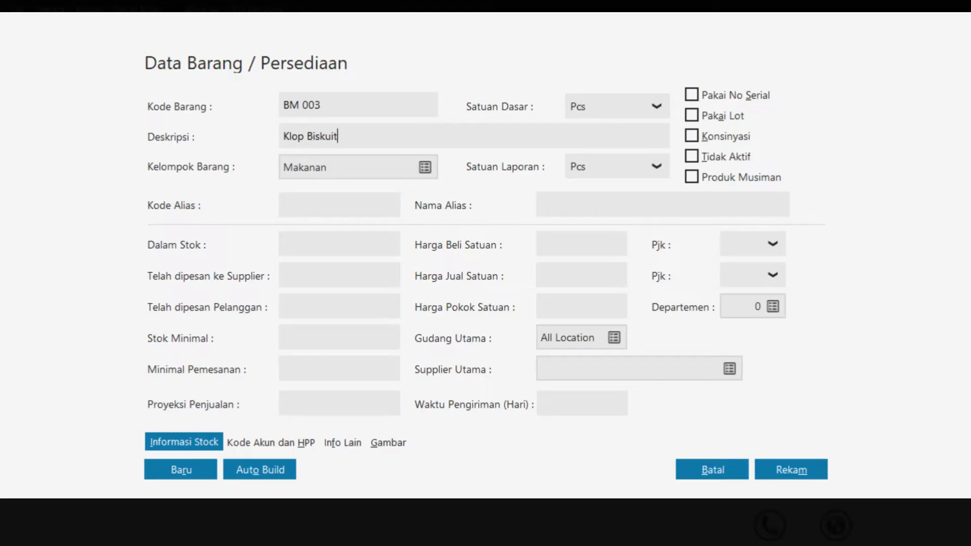
left_click(171, 470)
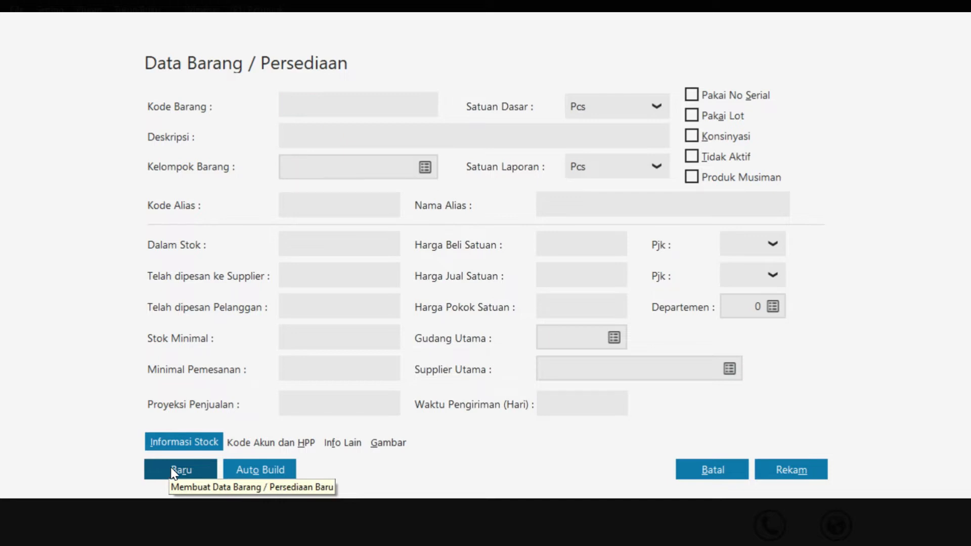
Add item BM 004, Biskuit Roma, and save it
type("BM 004")
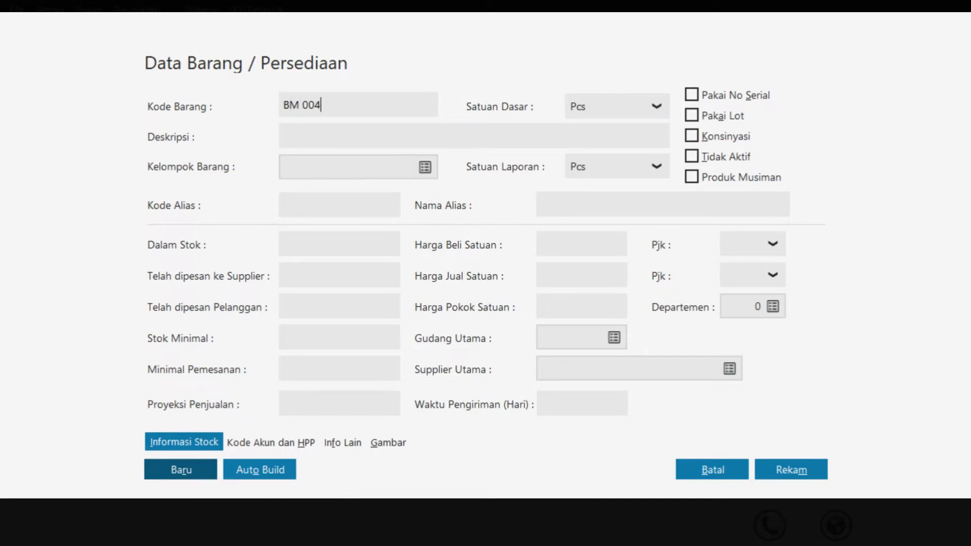
left_click(364, 130)
type("Biskuit ")
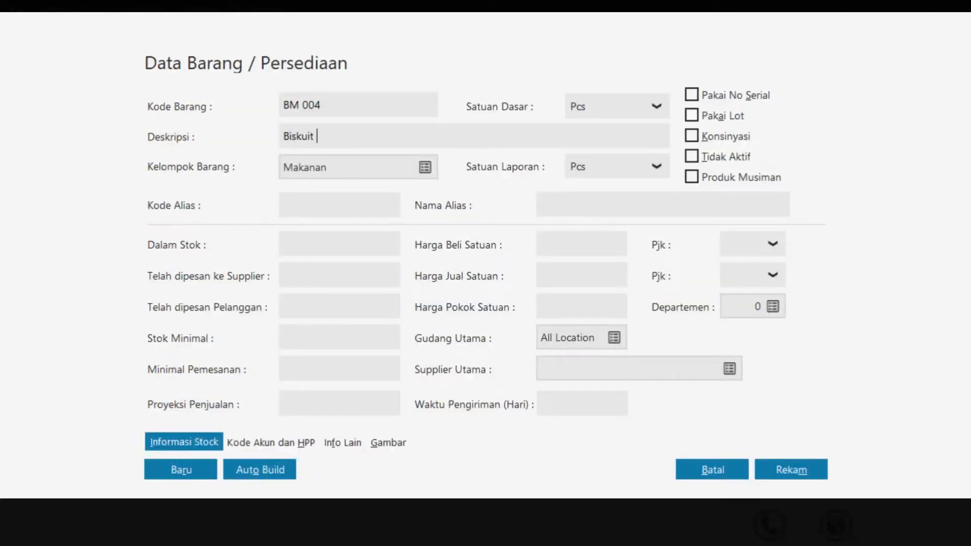
type("Roma")
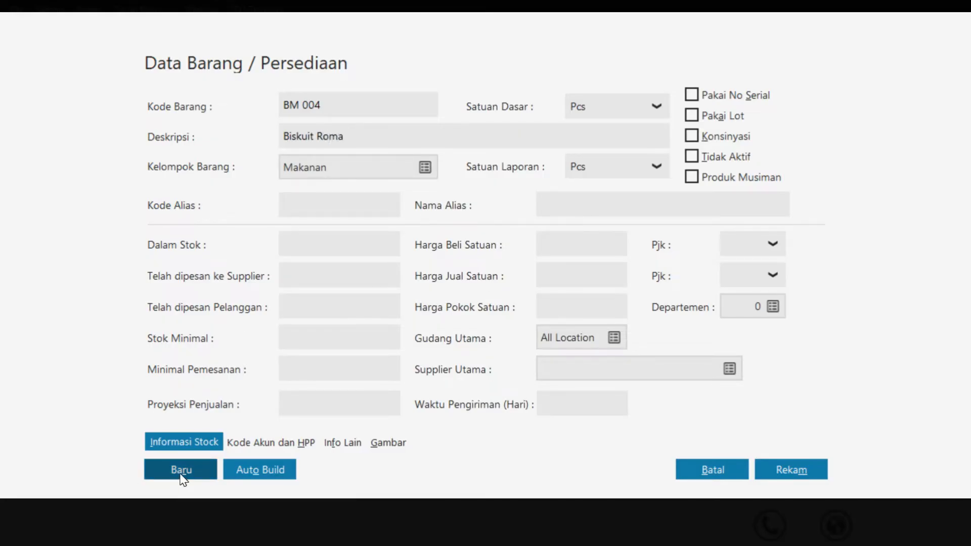
key("shift+Tab")
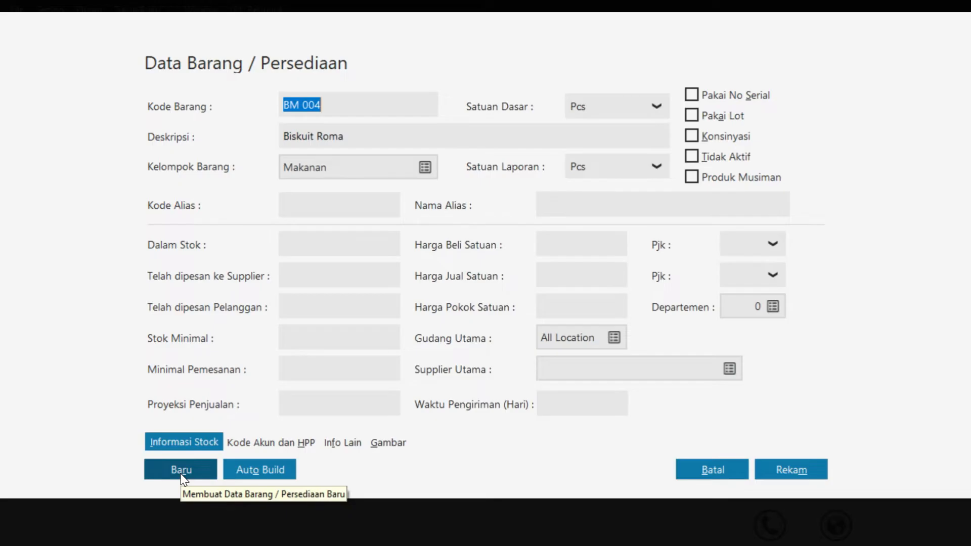
Add item BM 005, Roti Cokelat, save it, and start another blank item record
left_click(210, 466)
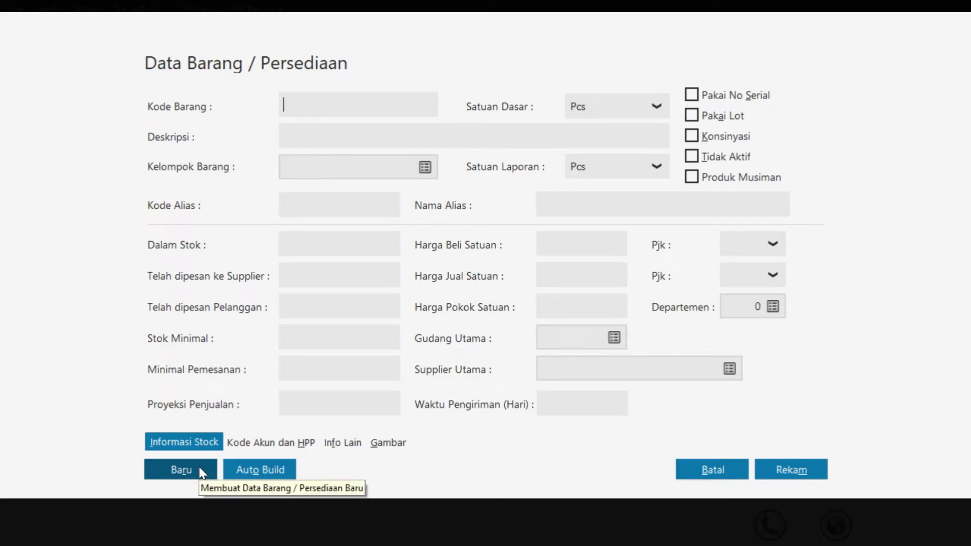
type("BM 005")
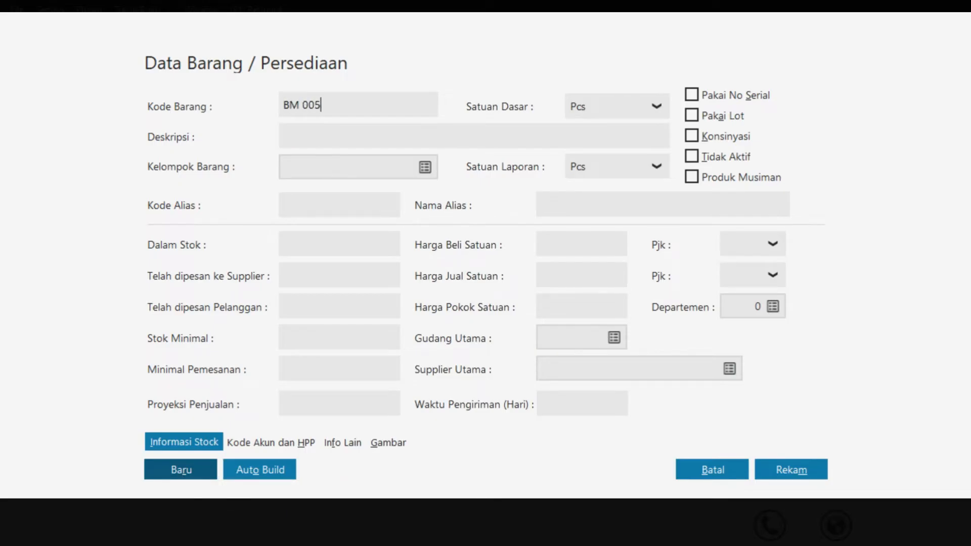
left_click(314, 139)
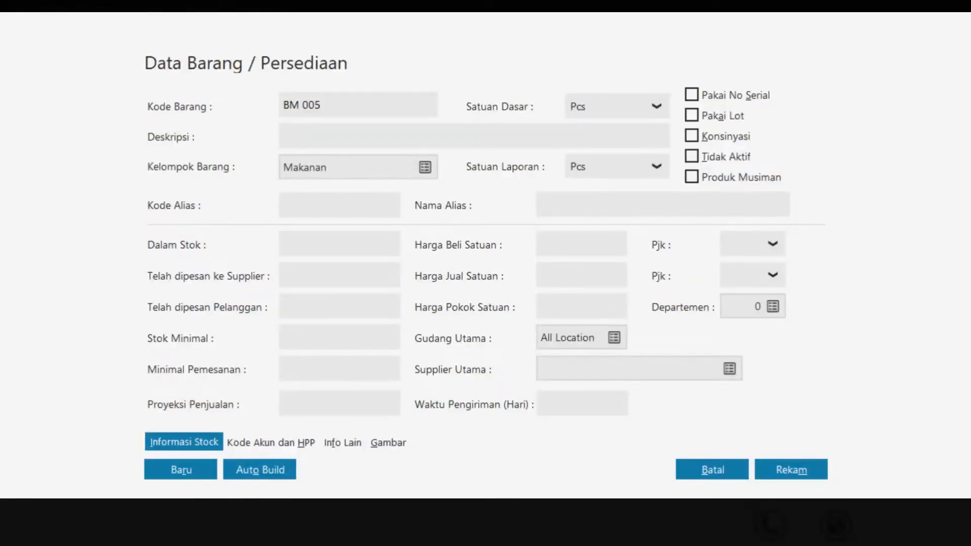
type("Roti Cokelat")
left_click(161, 476)
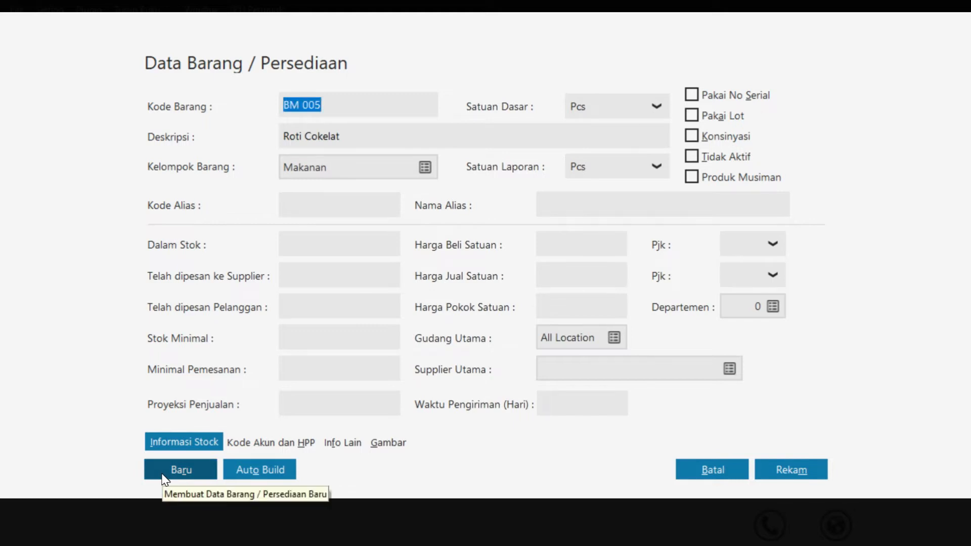
left_click(162, 475)
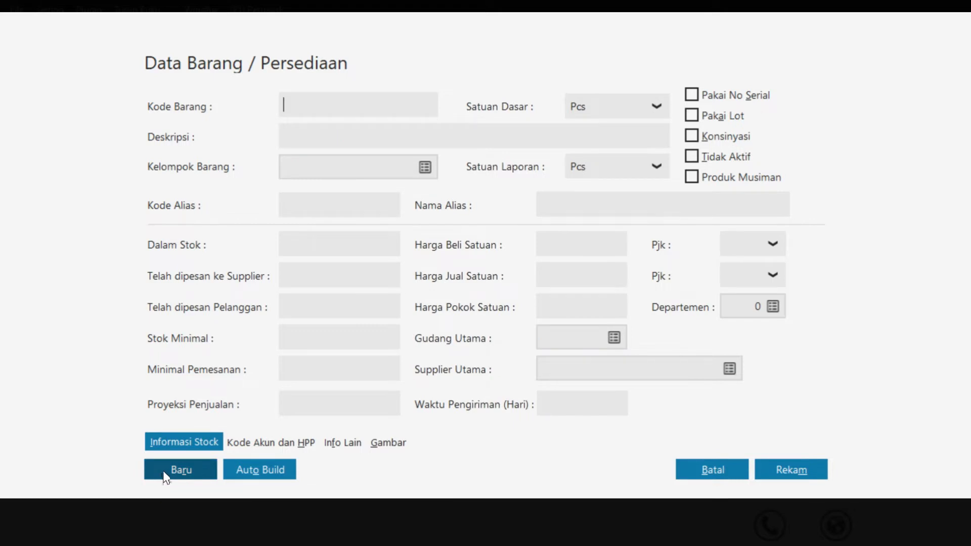
left_click(425, 167)
Switch the item group to Minuman and enter item code BMN 001
left_click(246, 218)
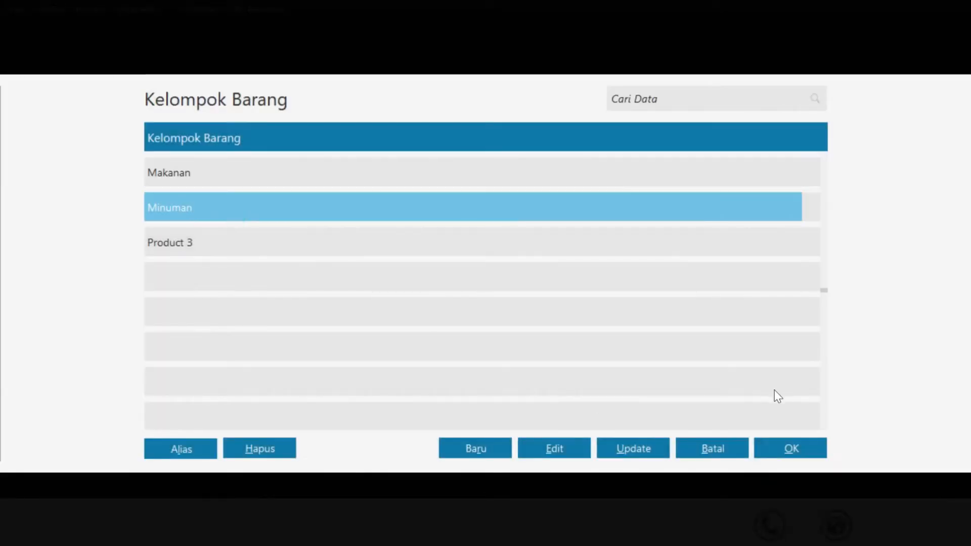
left_click(791, 449)
left_click(340, 101)
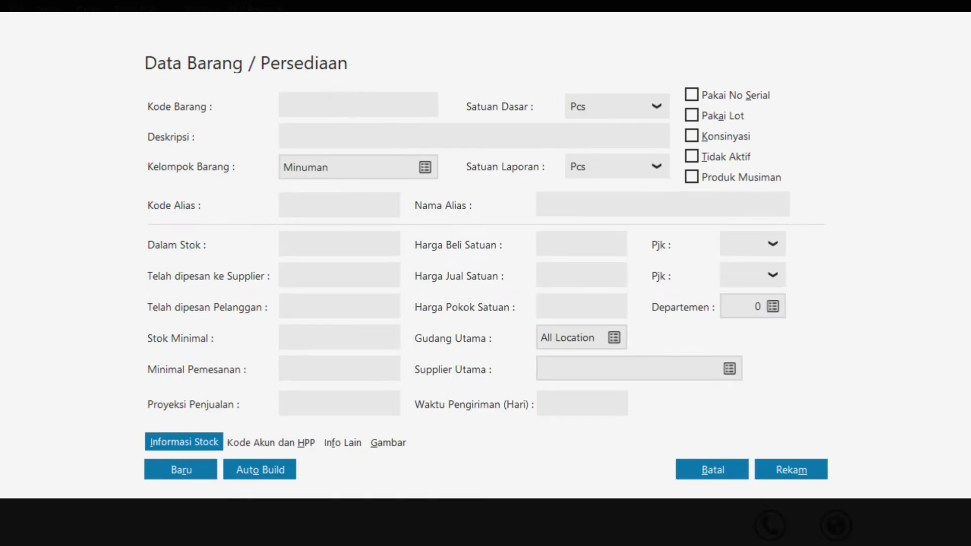
type("BMN 001teh Gelas")
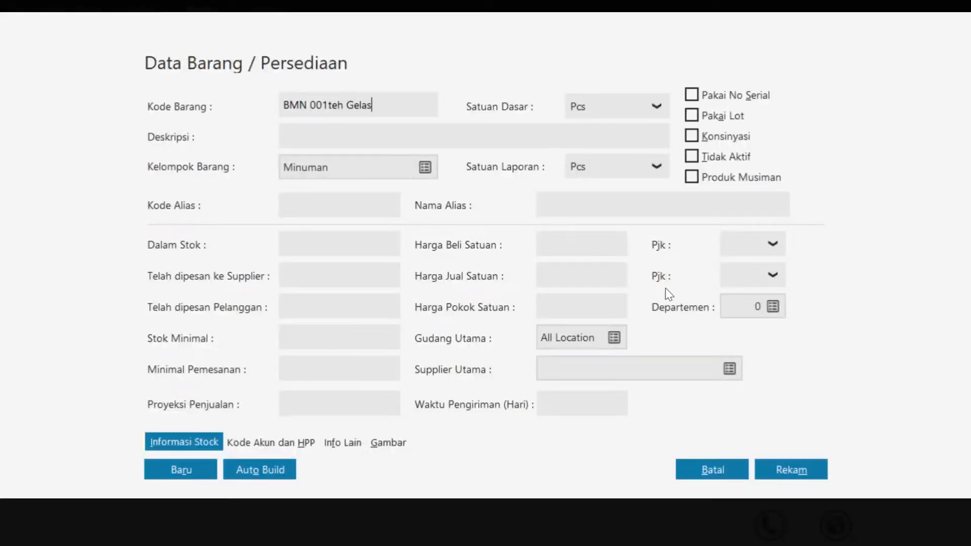
left_click(324, 105)
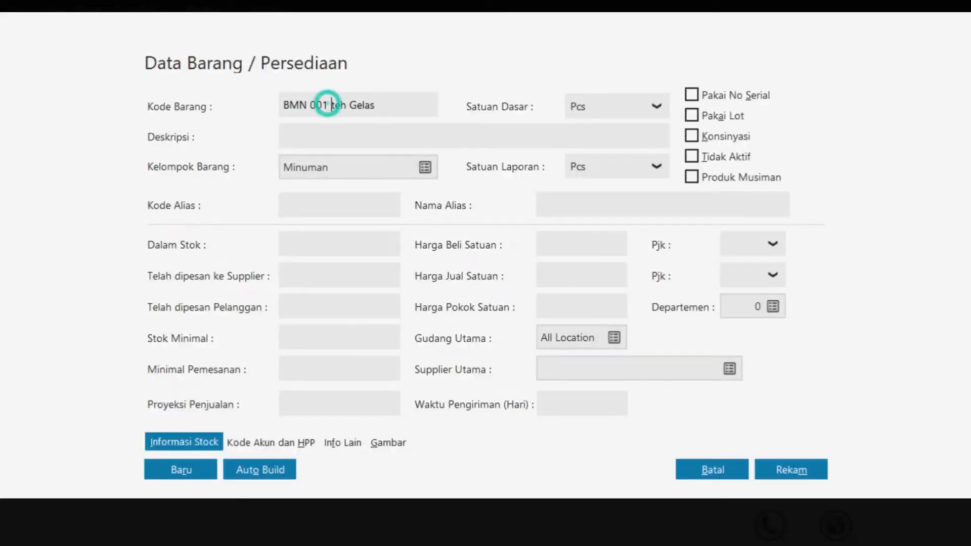
left_click(333, 105)
key("BackSpace")
type("T")
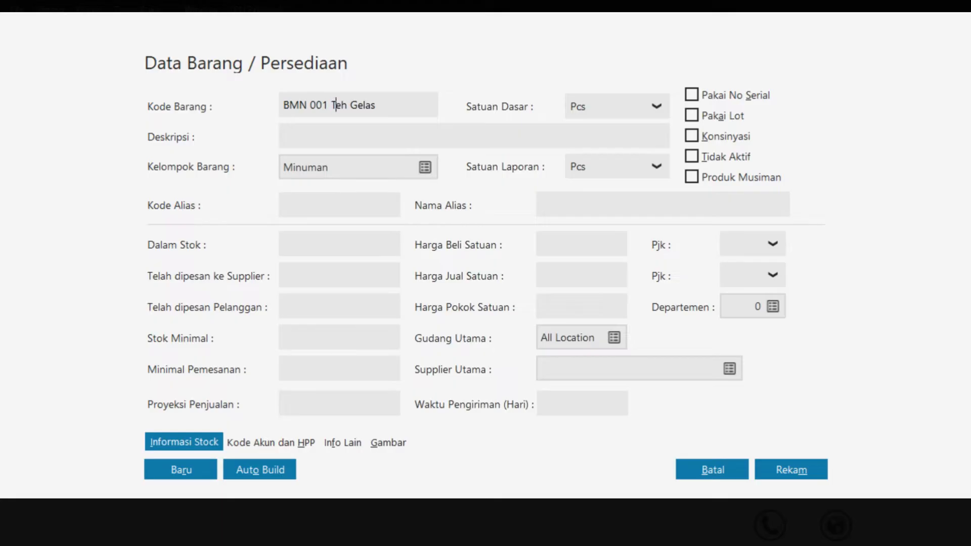
left_click(181, 470)
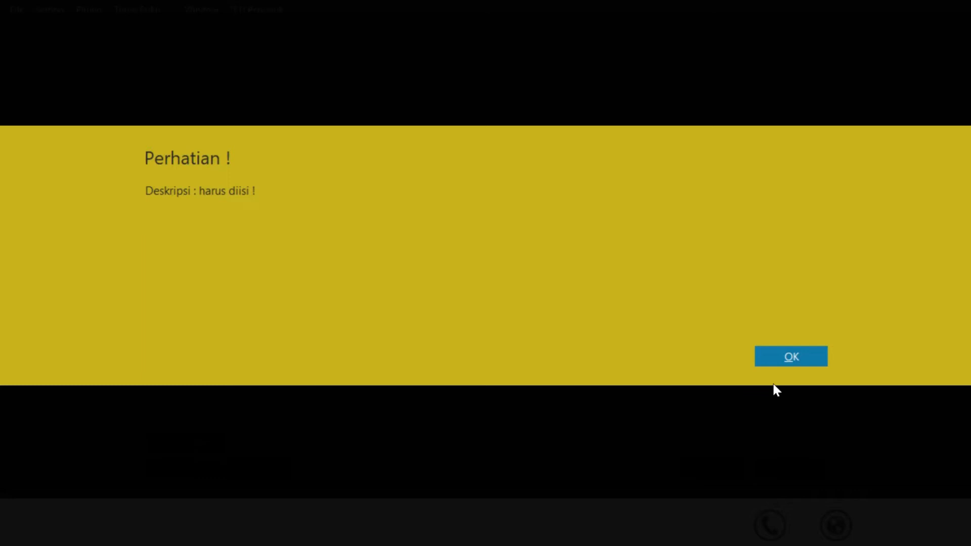
Clean the code to BMN 001, give it description Teh Gelas, and save
left_click(793, 359)
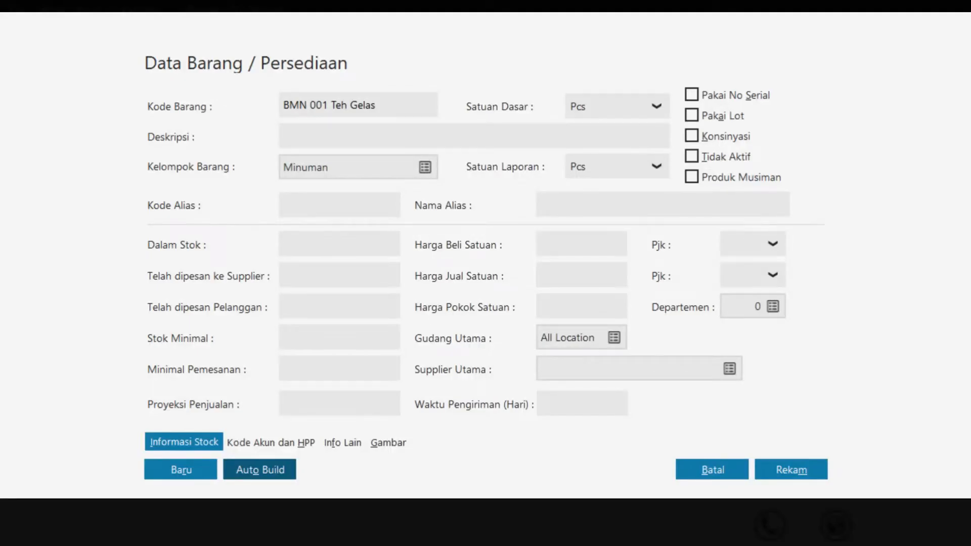
double_click(330, 106)
left_click(373, 108)
key("BackSpace")
key("BackSpace")
key("BackSpace")
key("BackSpace")
key("BackSpace")
key("BackSpace")
key("BackSpace")
key("BackSpace")
key("BackSpace")
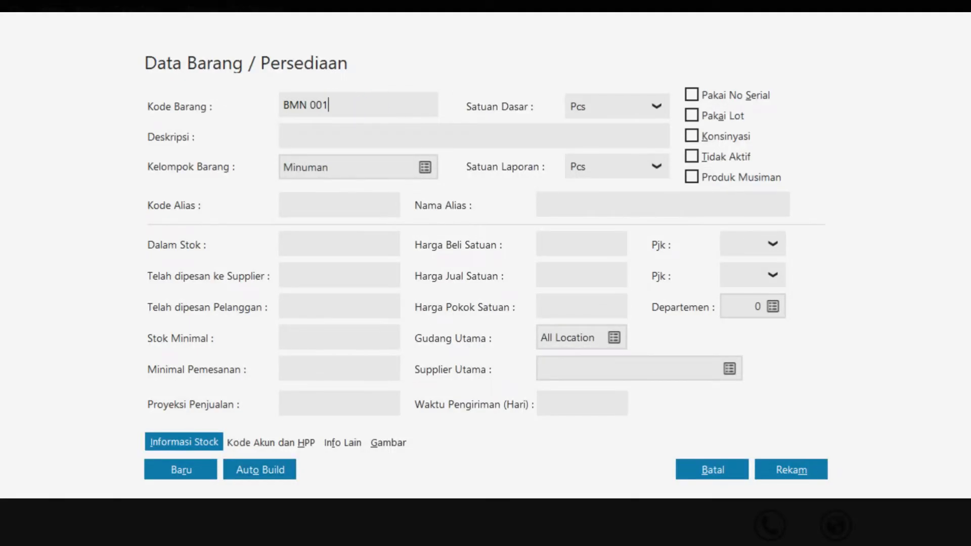
left_click(298, 129)
type("Teh Gelas")
left_click(168, 469)
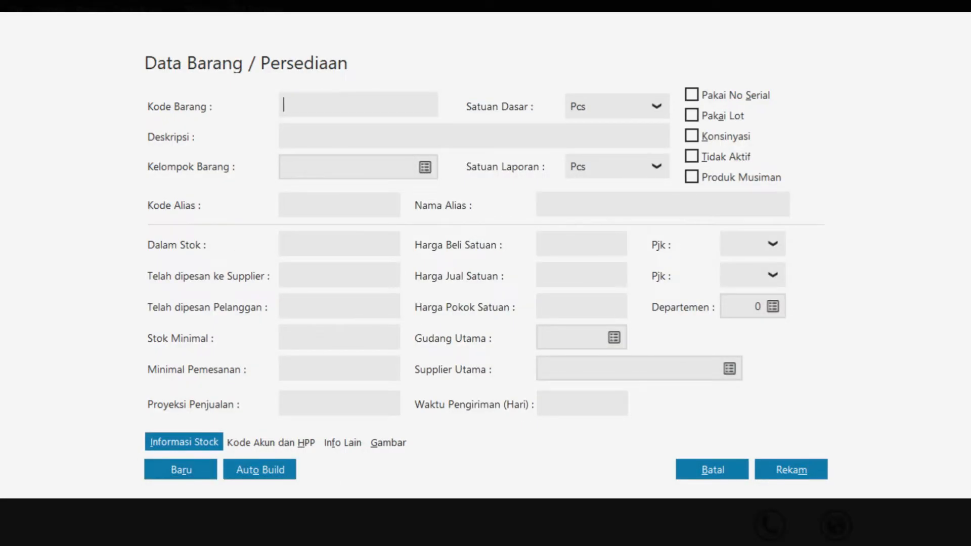
Add item BMN 002, Vita Jelly Drink, and save it
type("BMN 002")
key("Tab")
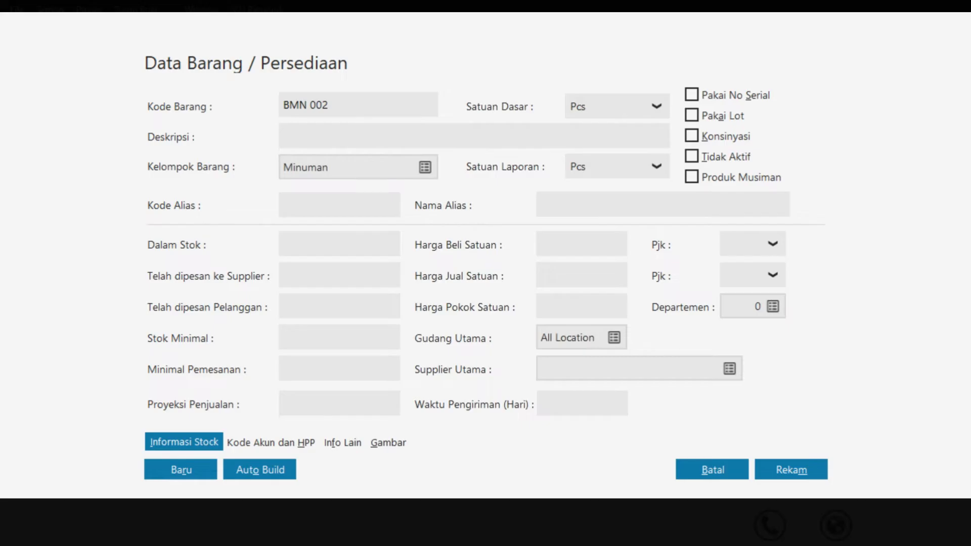
type("Vita Jelly Drink")
left_click(170, 475)
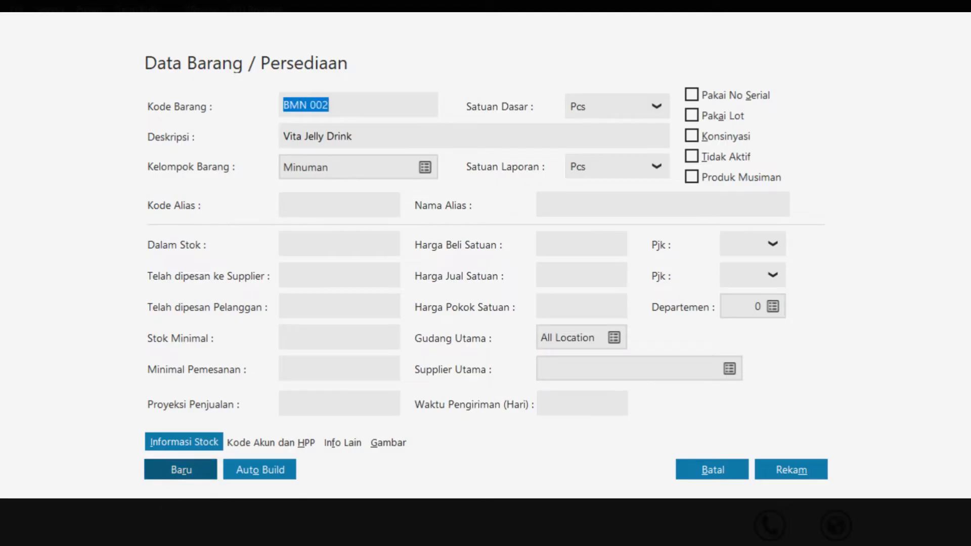
Add item BMN 003, Vit Botol 330 ml, then begin the next item as BMN 004
type("BMN ")
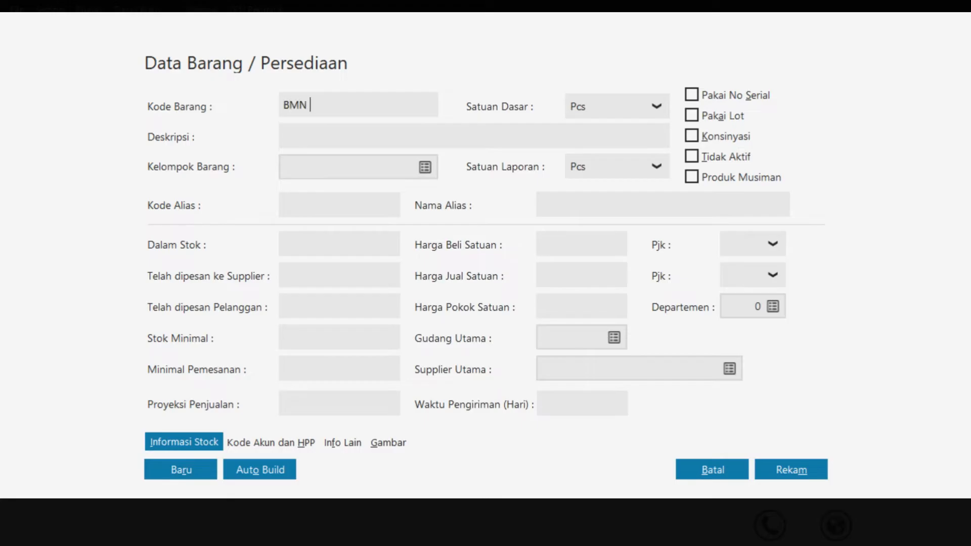
type("003")
left_click(335, 133)
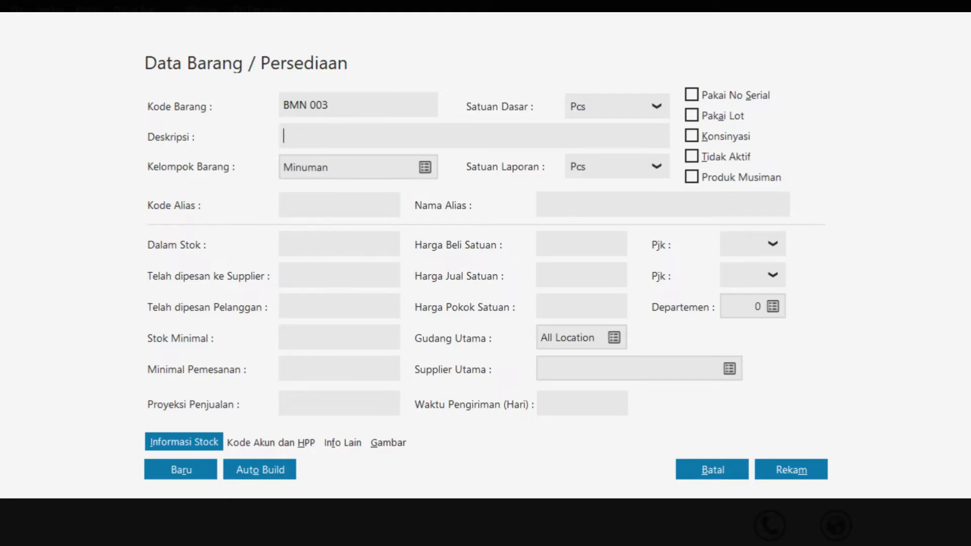
type("Vit Botol 330 ml")
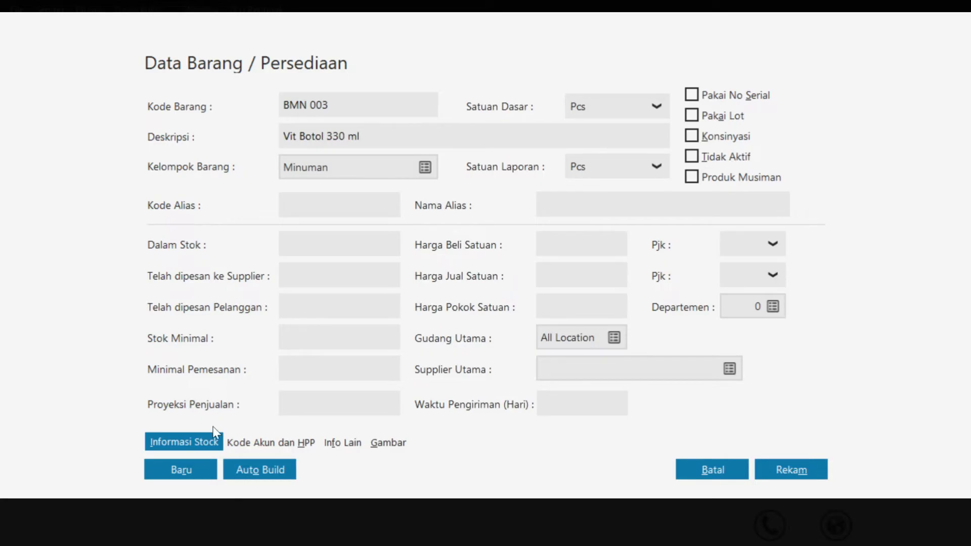
left_click(196, 476)
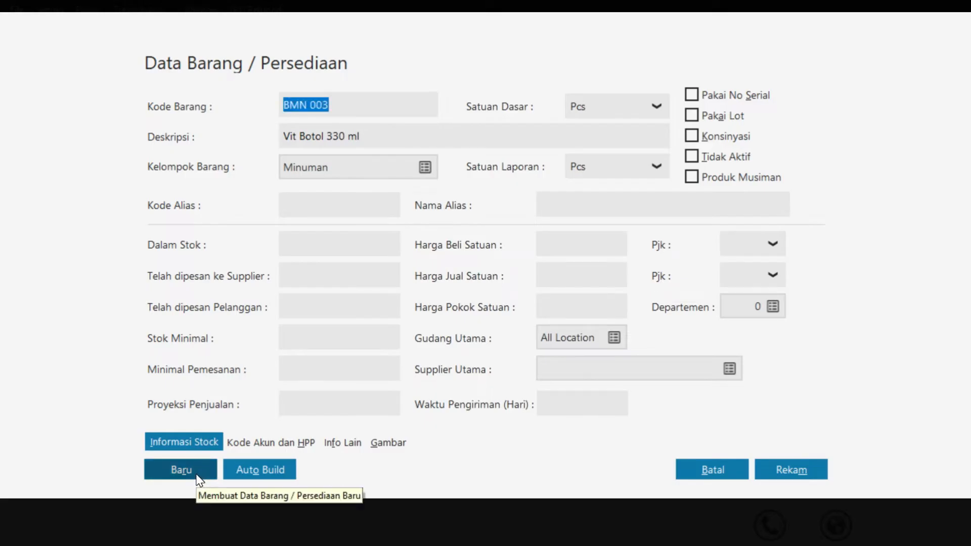
type("BMN")
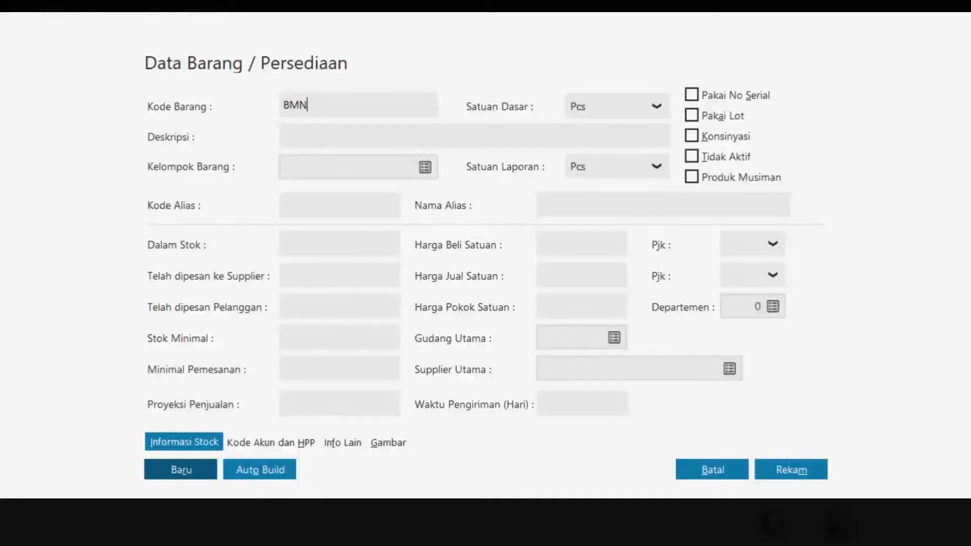
type(" 004")
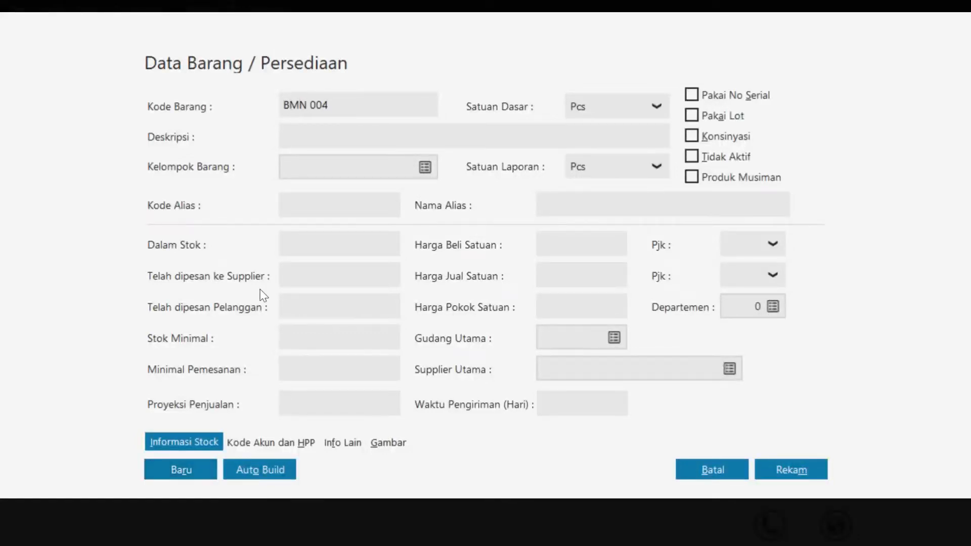
Give item BMN 004 the description Coca Cola and save it
left_click(320, 130)
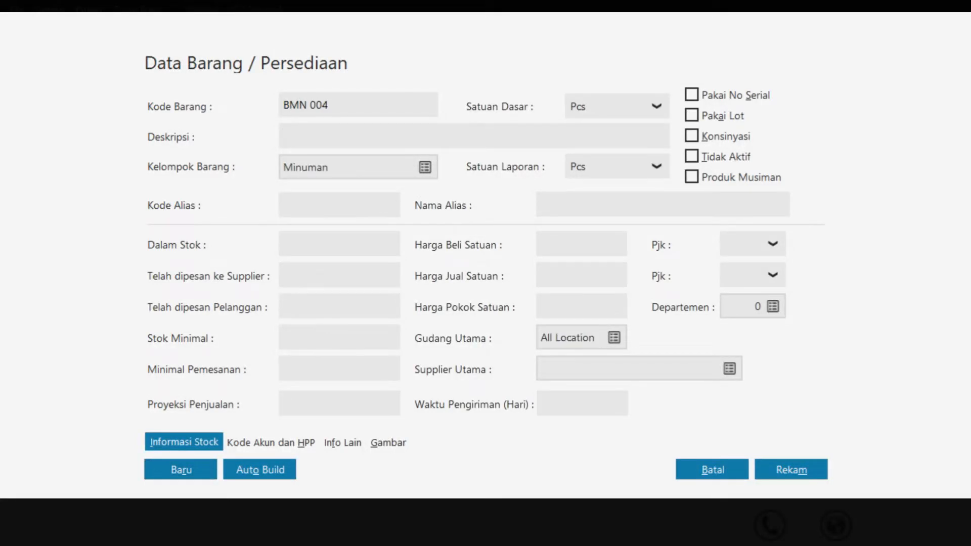
left_click(320, 131)
type("Coca Cola")
left_click(182, 469)
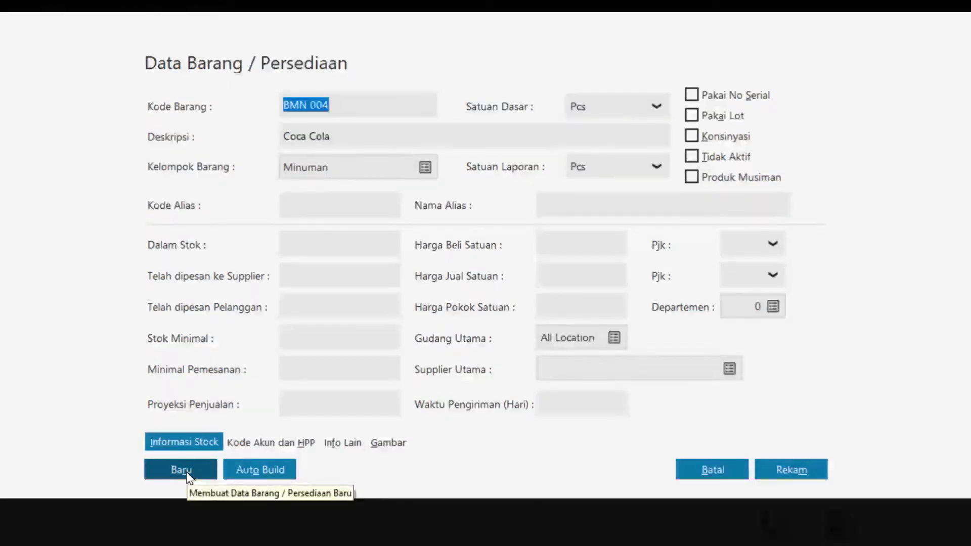
Add item BMN 005, Fanta, then save and close the item form
type("BMN 005")
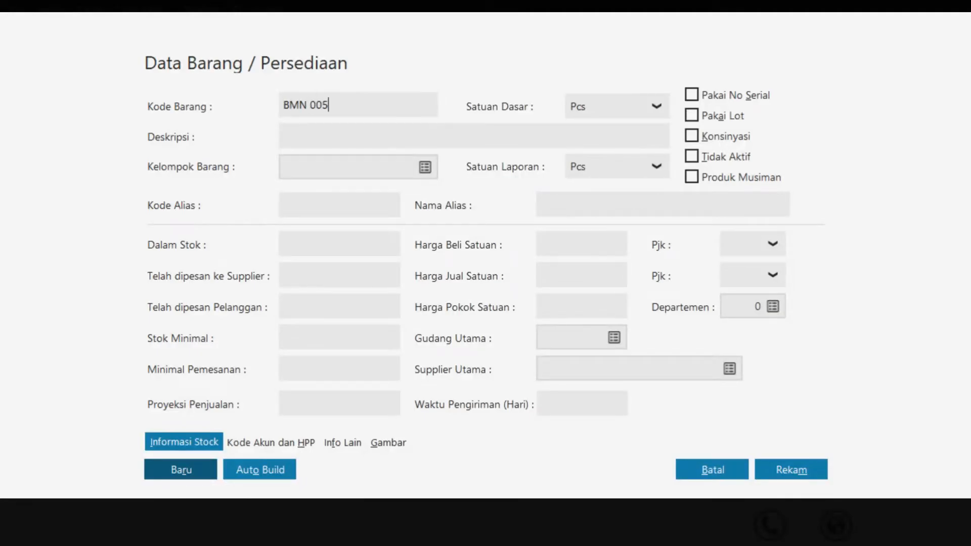
left_click(317, 135)
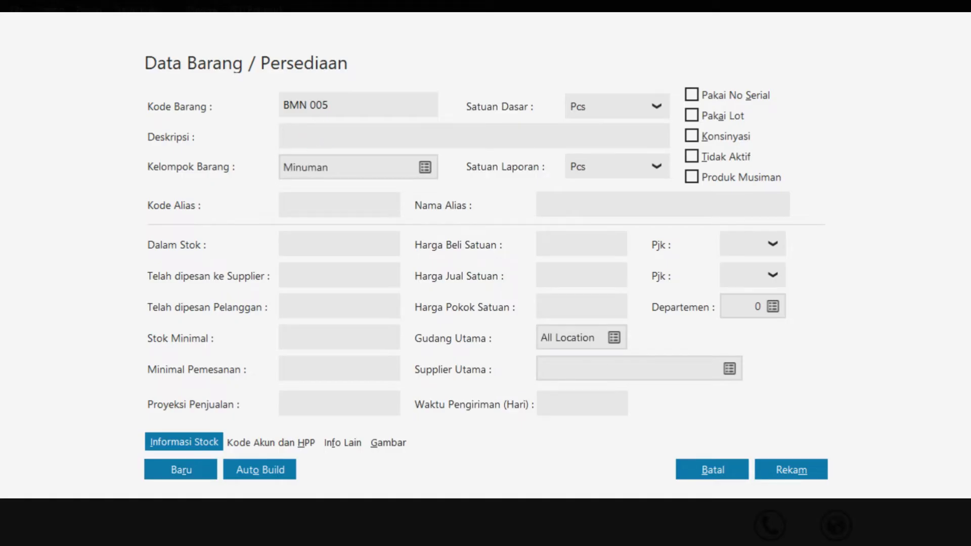
type("Fanta")
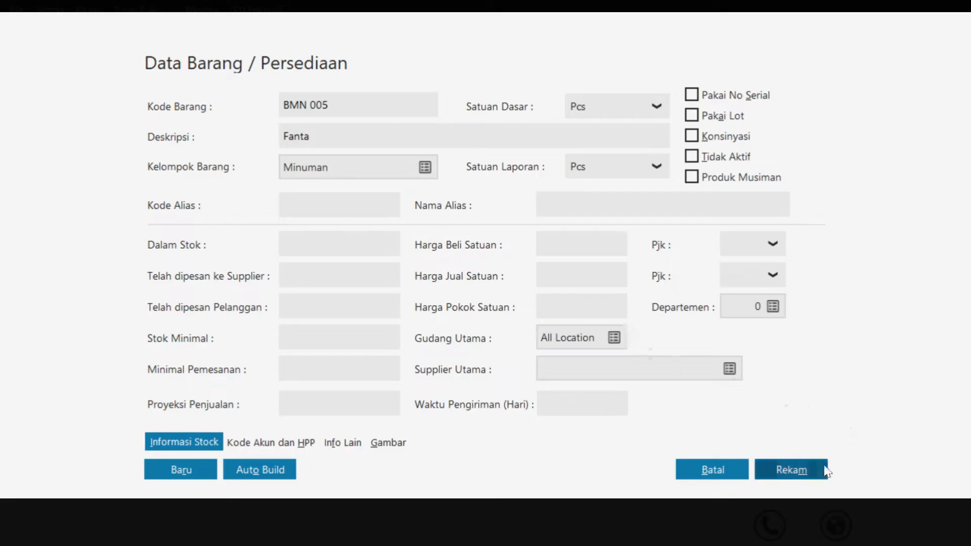
left_click(791, 470)
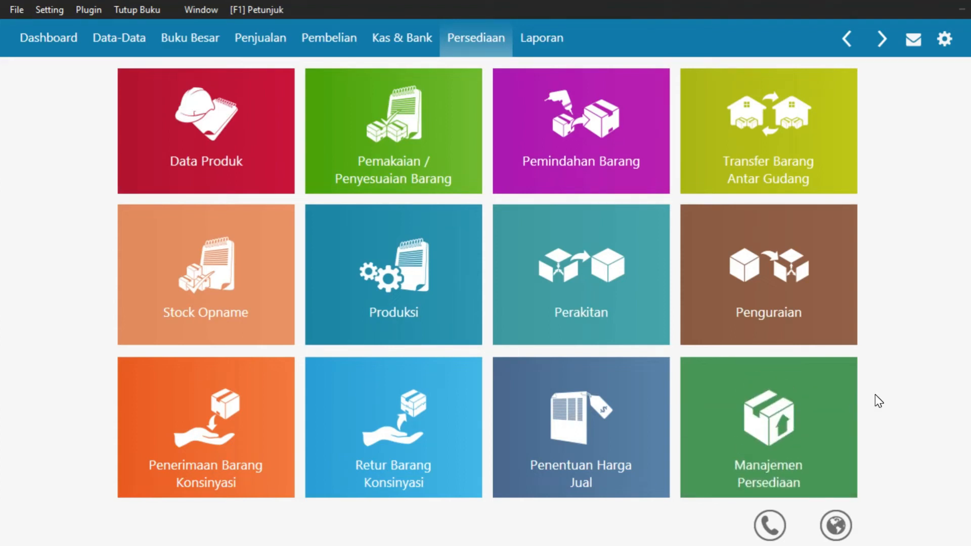
Go to the Data-Data section and start a new Data Harta Tetap entry
mouse_move(689, 105)
left_click(110, 40)
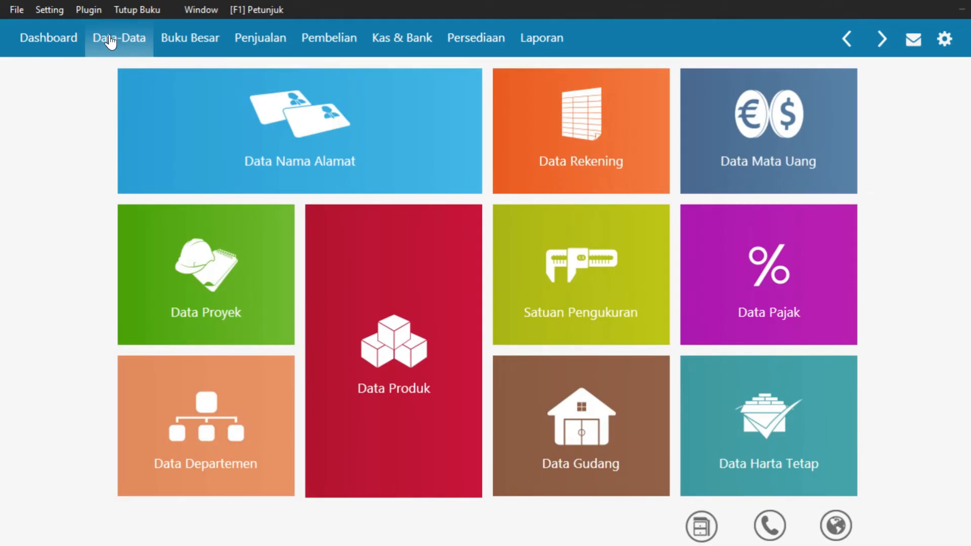
mouse_move(757, 434)
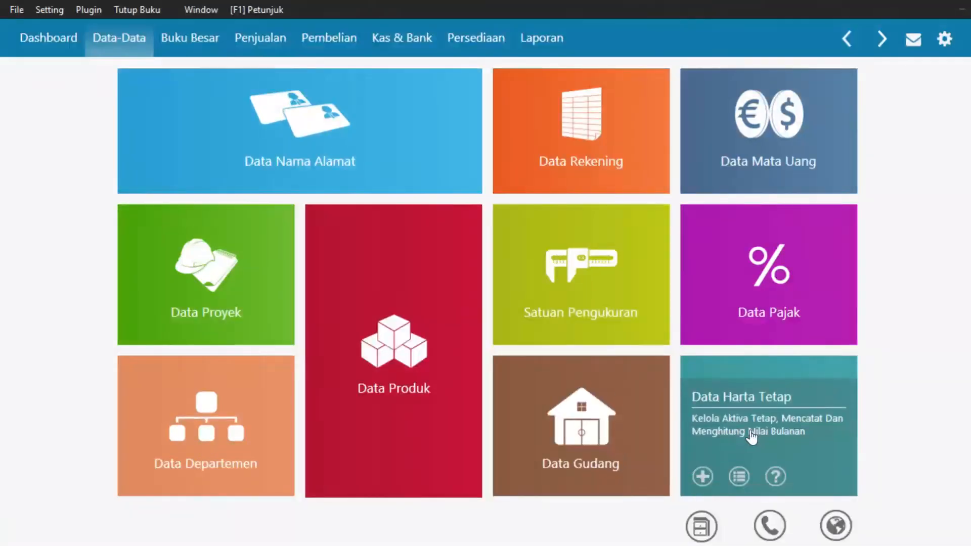
left_click(703, 477)
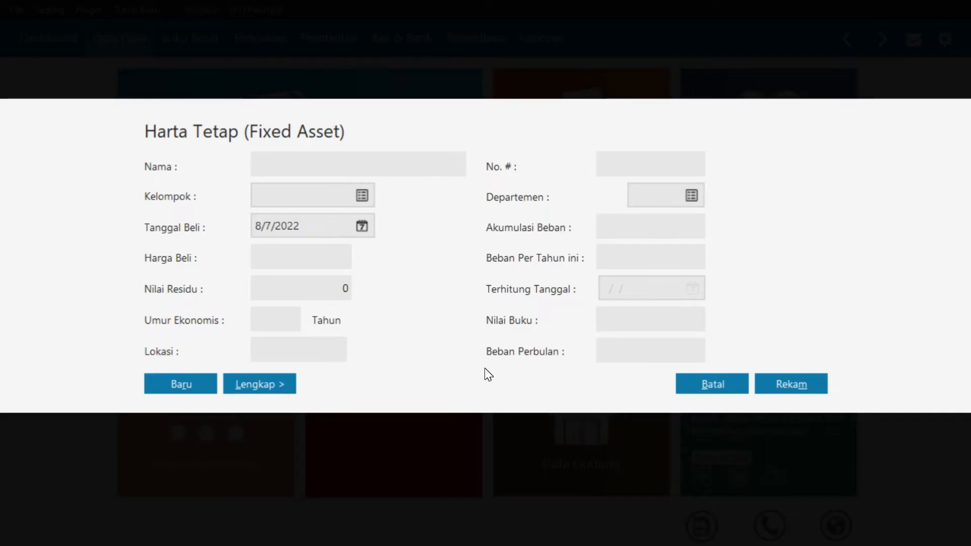
Name the asset Toyota Avanza and assign it to the Kendaraan Roda Empat group
type("Toy")
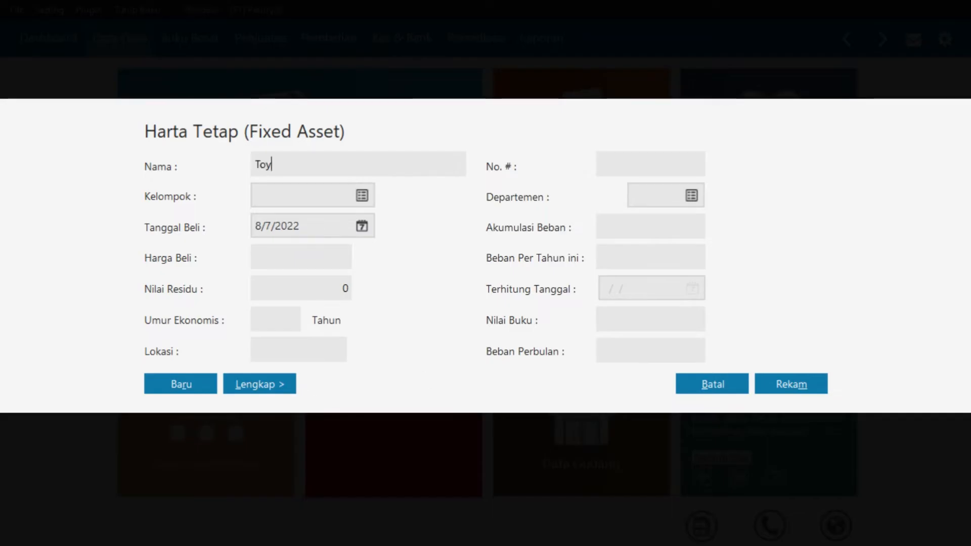
type("ota Ava")
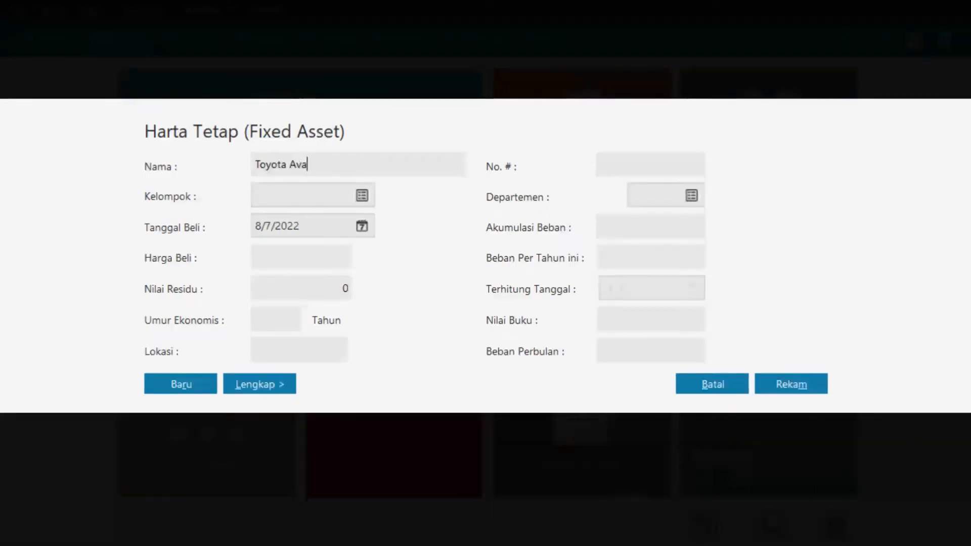
type("nza")
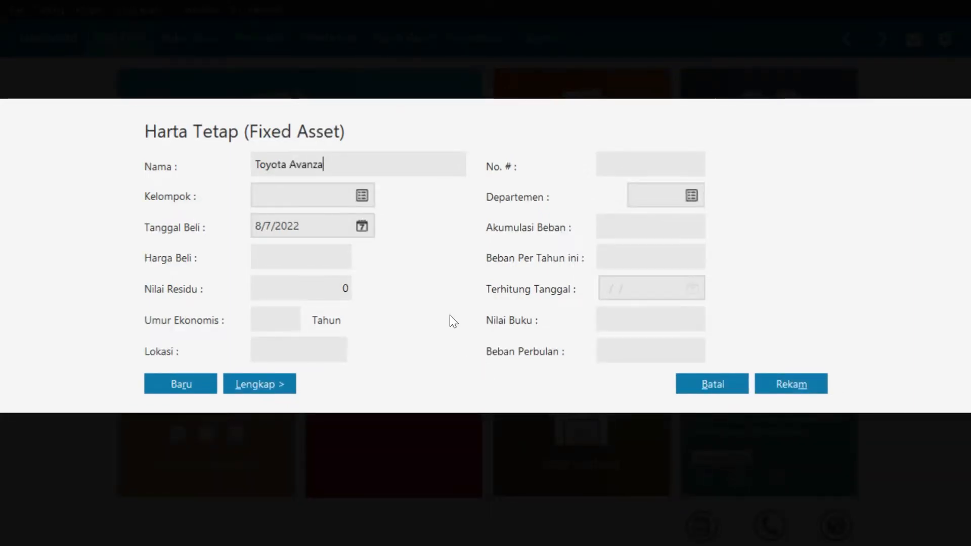
left_click(360, 196)
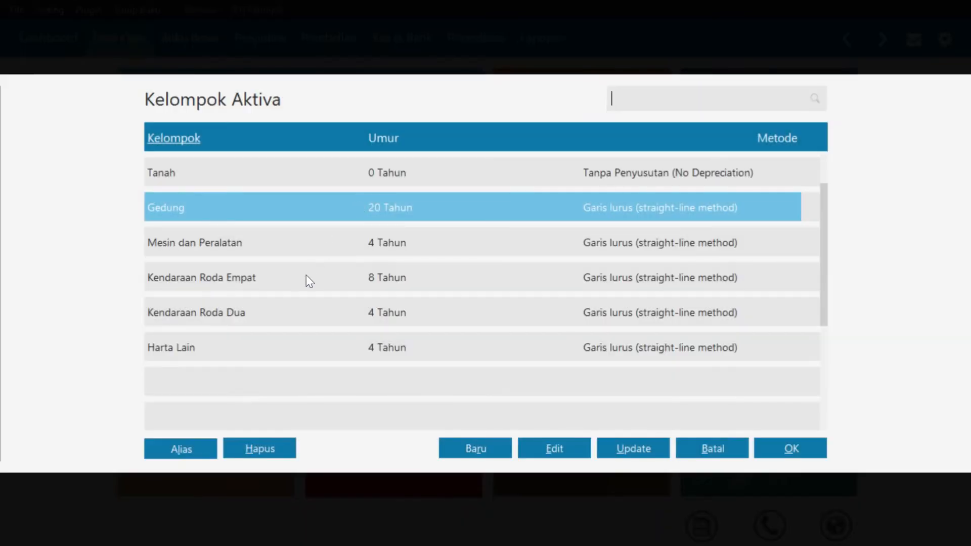
left_click(298, 286)
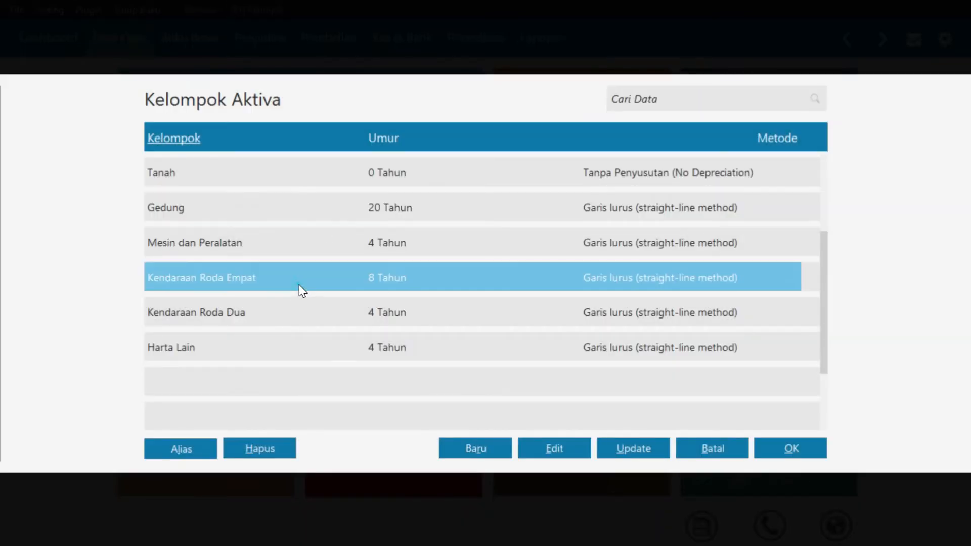
left_click(810, 453)
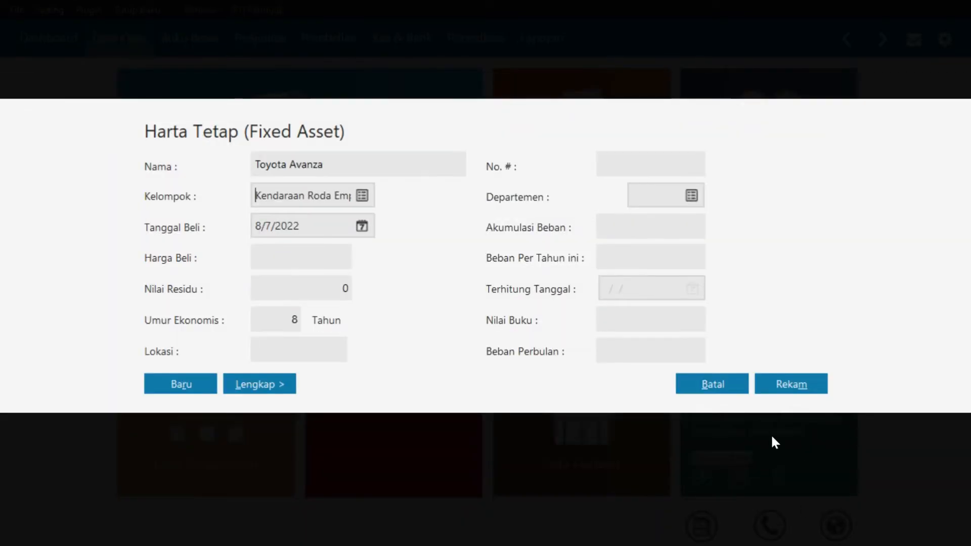
left_click(362, 226)
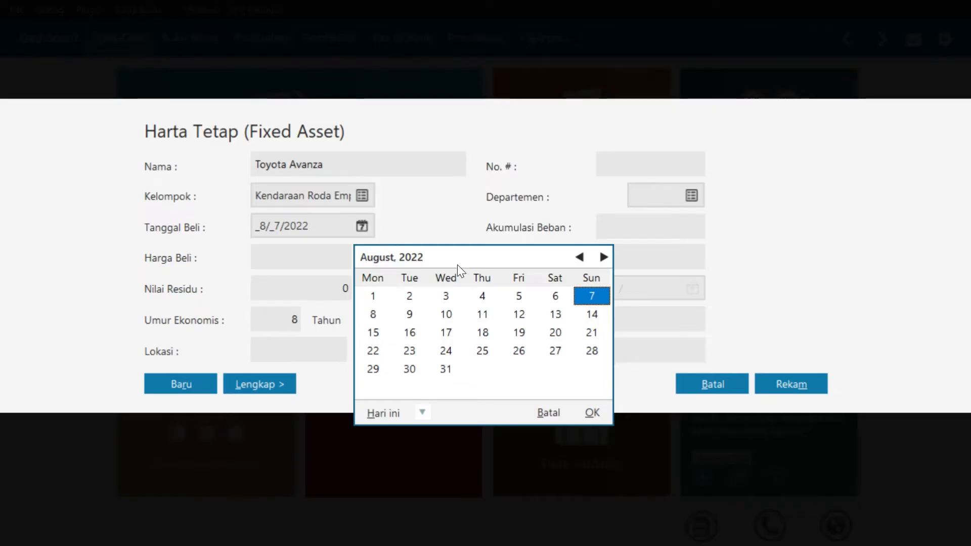
Pick 3 January 2017 in the Tanggal Beli calendar as the purchase date
left_click(423, 413)
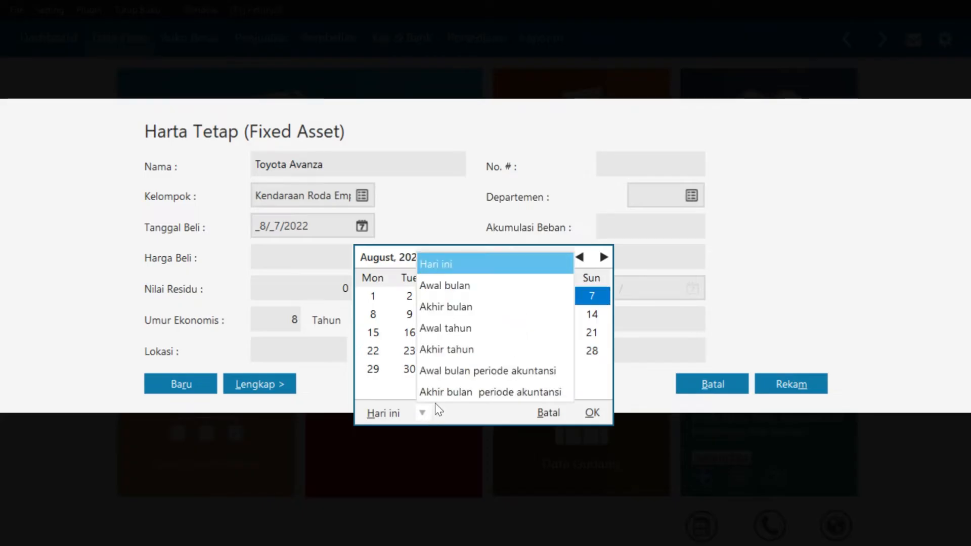
left_click(461, 377)
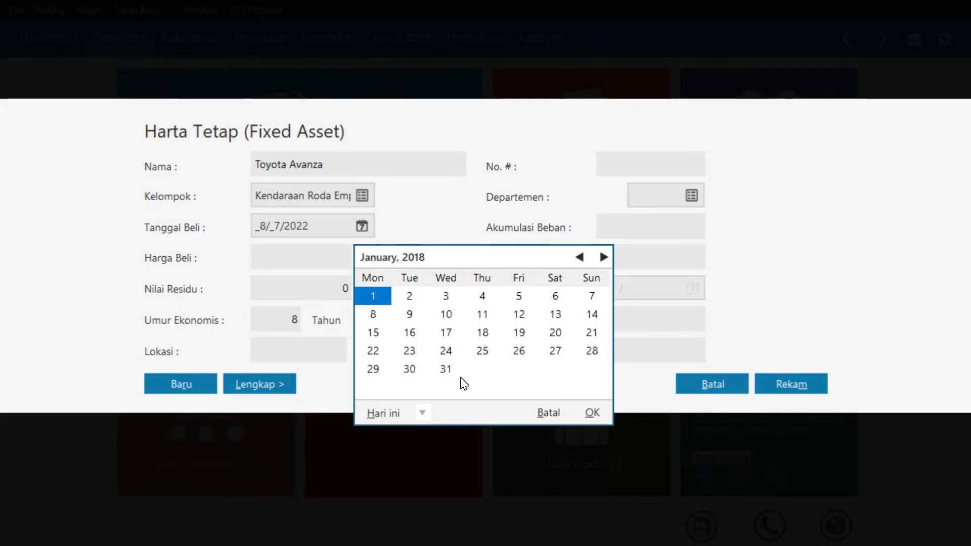
left_click(579, 258)
left_click(579, 258)
left_click(580, 258)
left_click(579, 258)
left_click(579, 258)
left_click(580, 257)
left_click(579, 258)
left_click(580, 258)
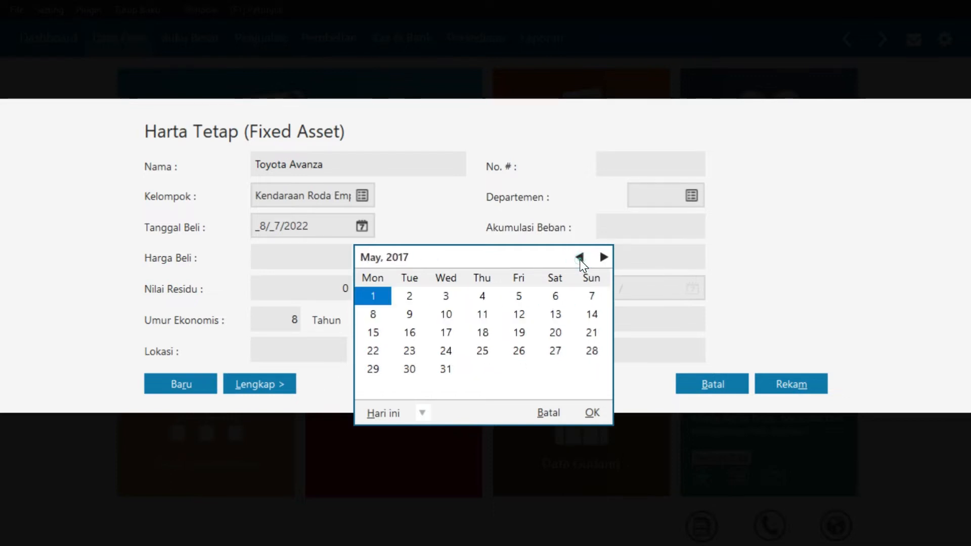
left_click(580, 258)
left_click(579, 258)
left_click(580, 258)
left_click(580, 257)
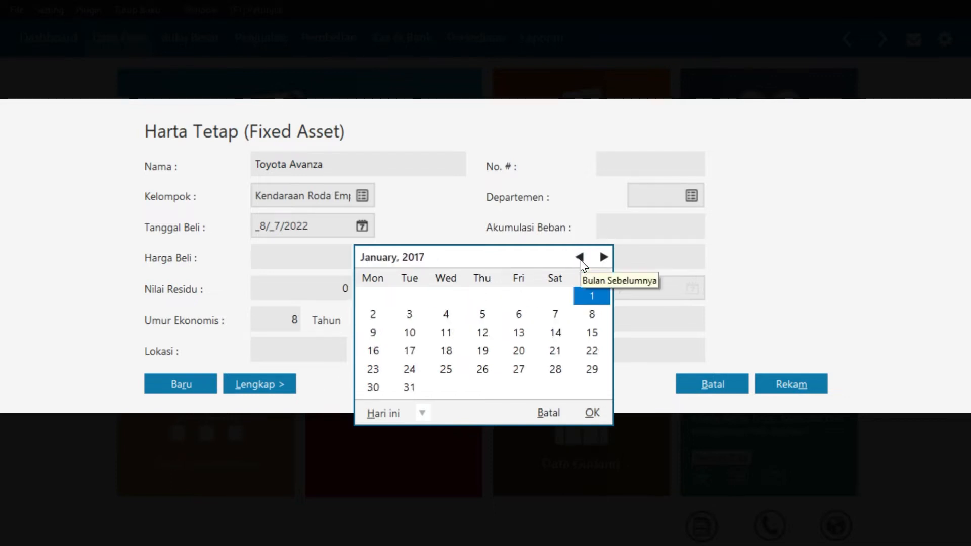
left_click(412, 316)
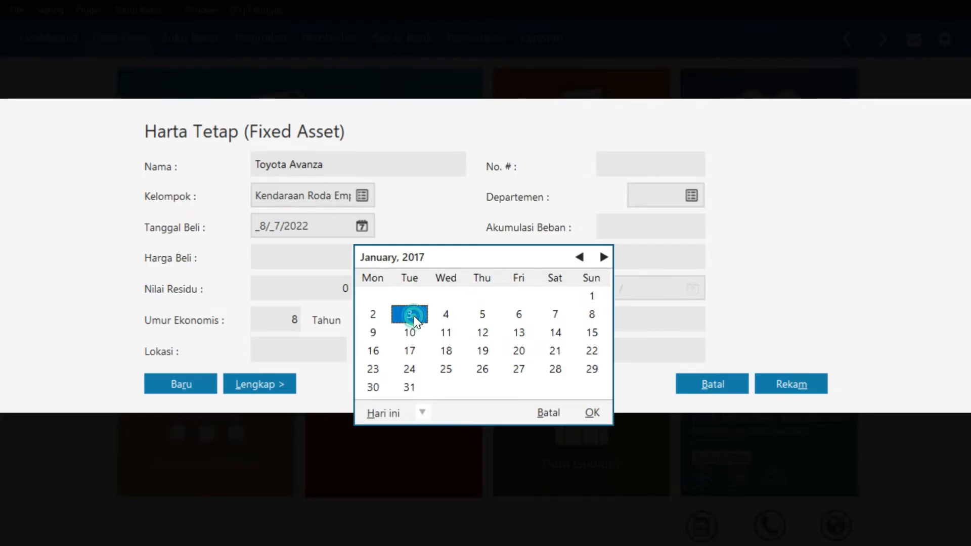
left_click(593, 412)
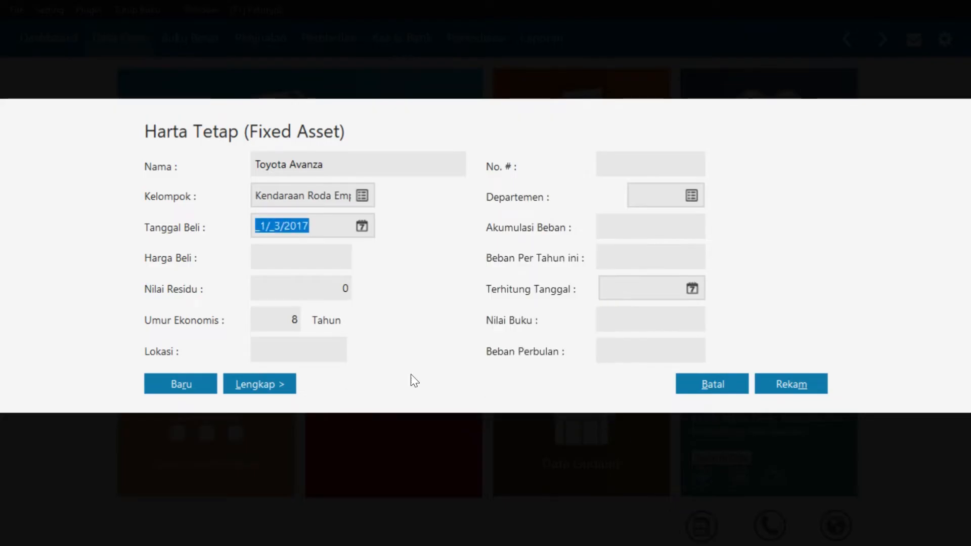
left_click(314, 261)
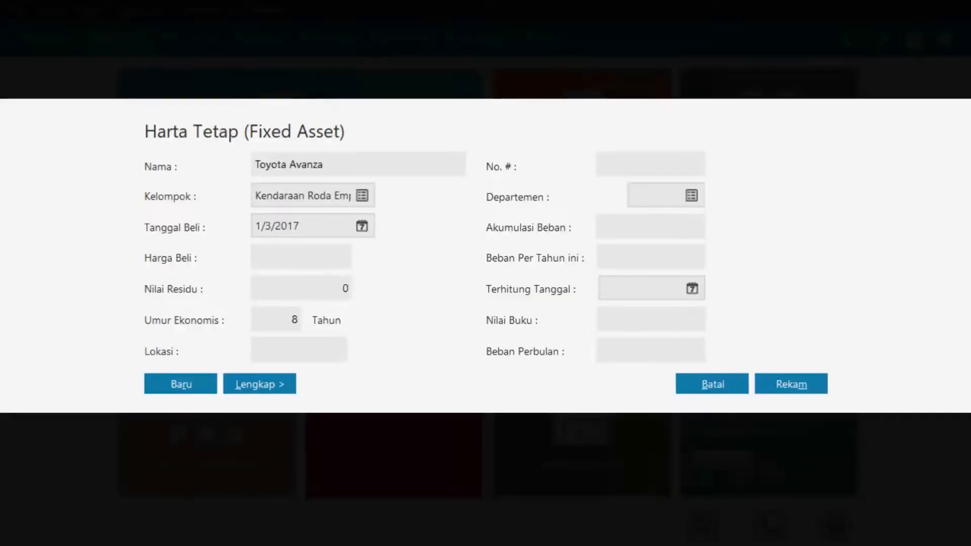
Enter purchase price 150000000 and 10-year life, save, and auto-calculate accumulated depreciation
type("1")
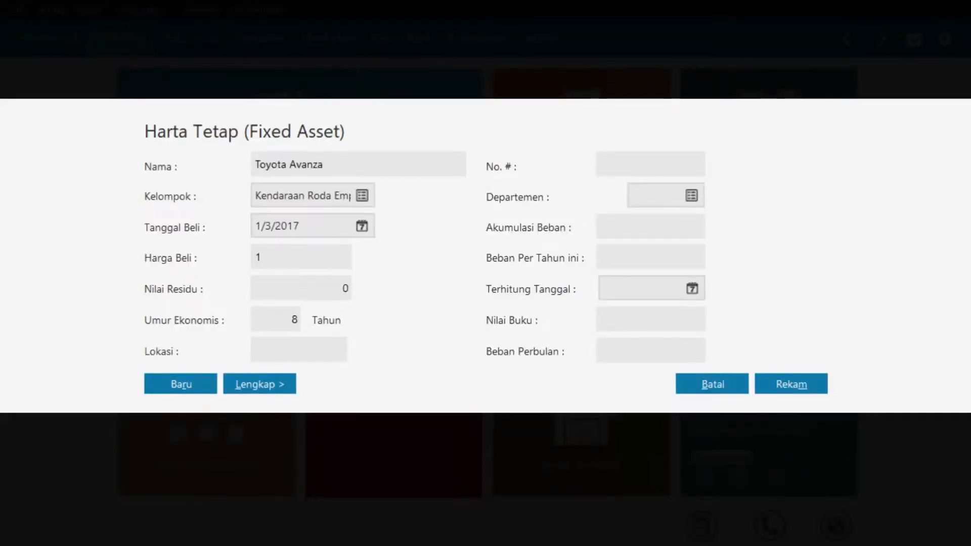
type("50000000")
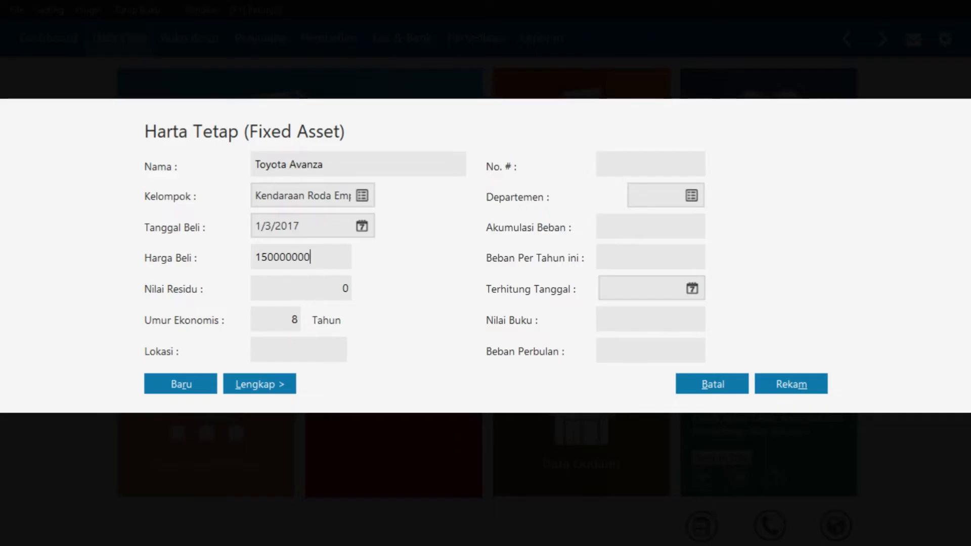
left_click(273, 319)
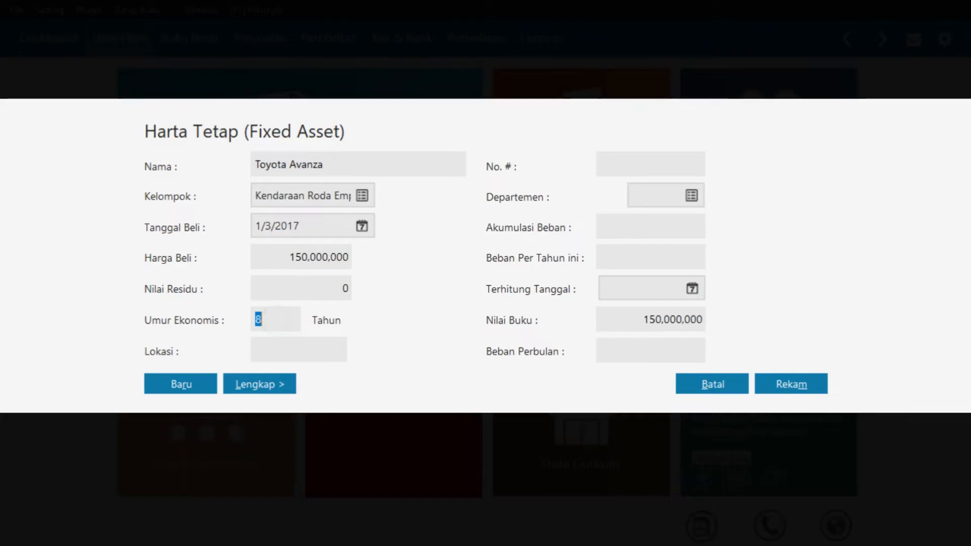
type("10")
left_click(813, 380)
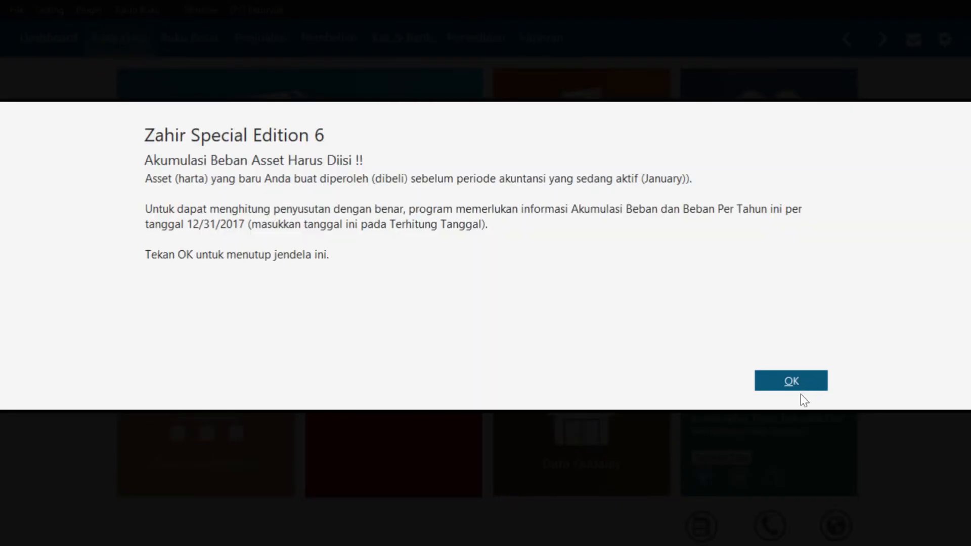
left_click(801, 384)
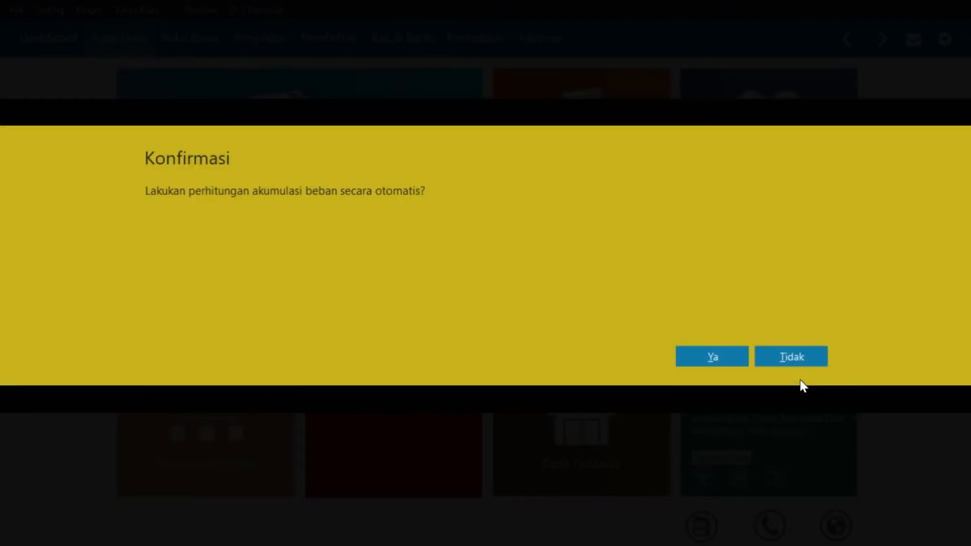
left_click(727, 360)
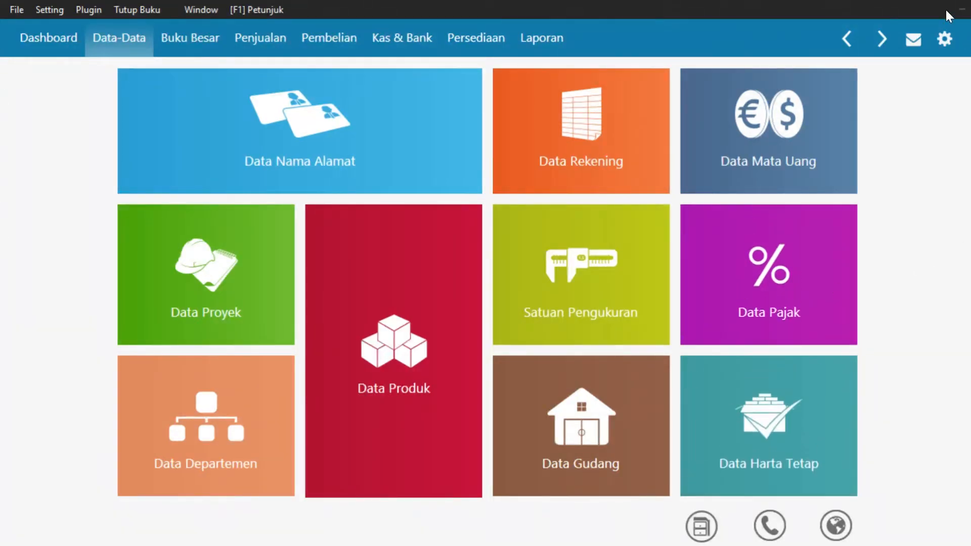
Open the opening balance entry for all accounts from the settings menu
mouse_move(698, 85)
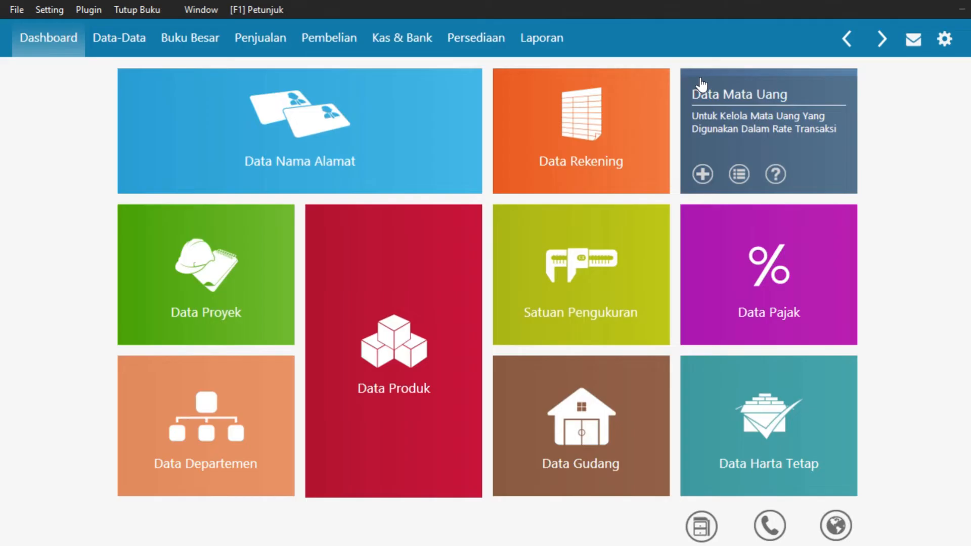
mouse_move(344, 148)
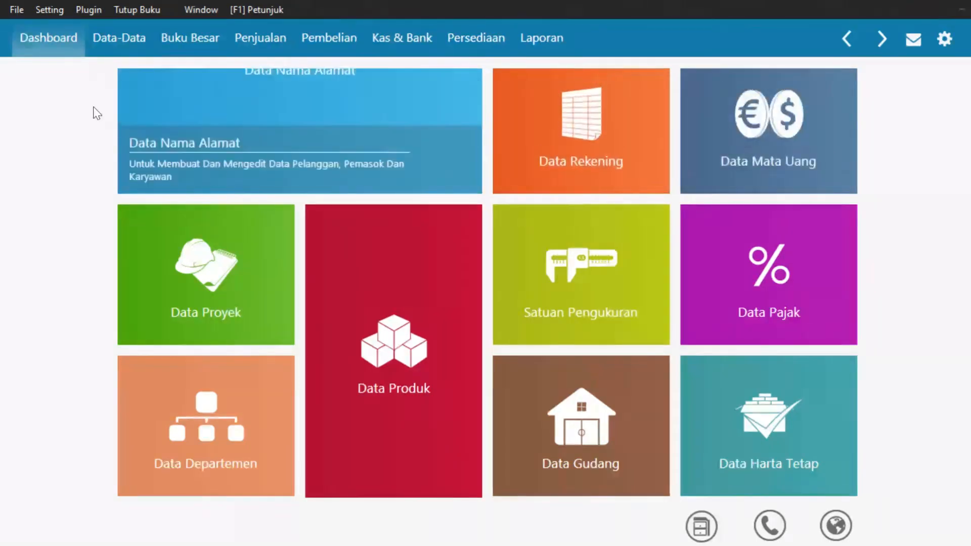
left_click(49, 10)
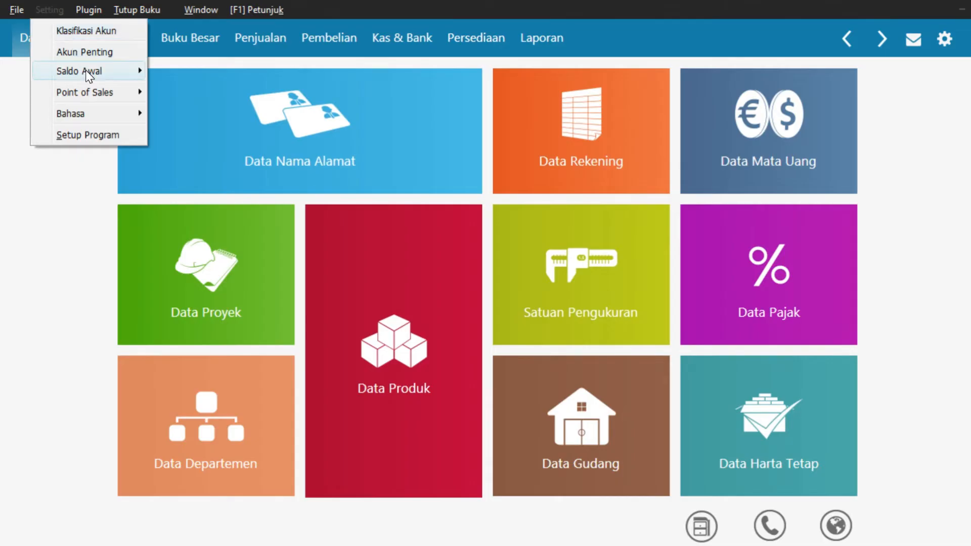
mouse_move(86, 70)
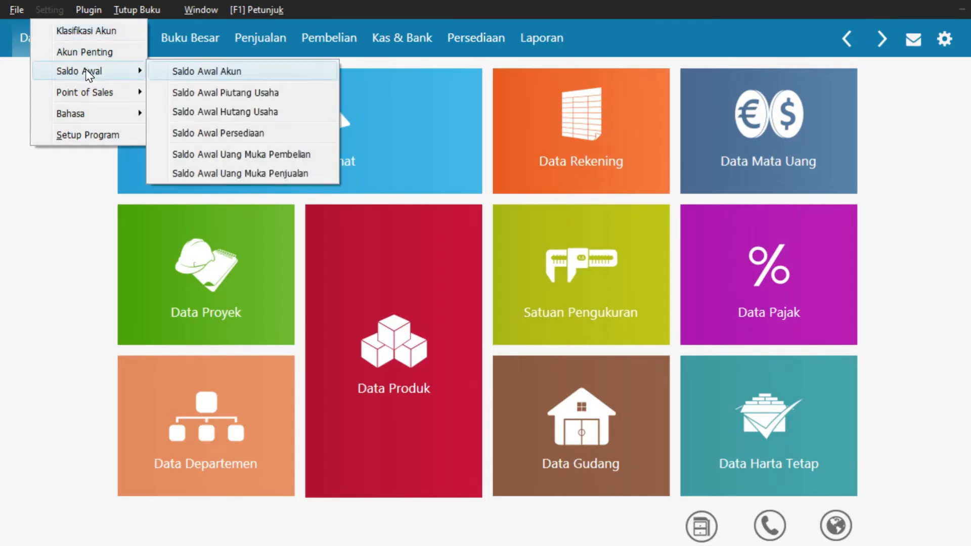
left_click(186, 72)
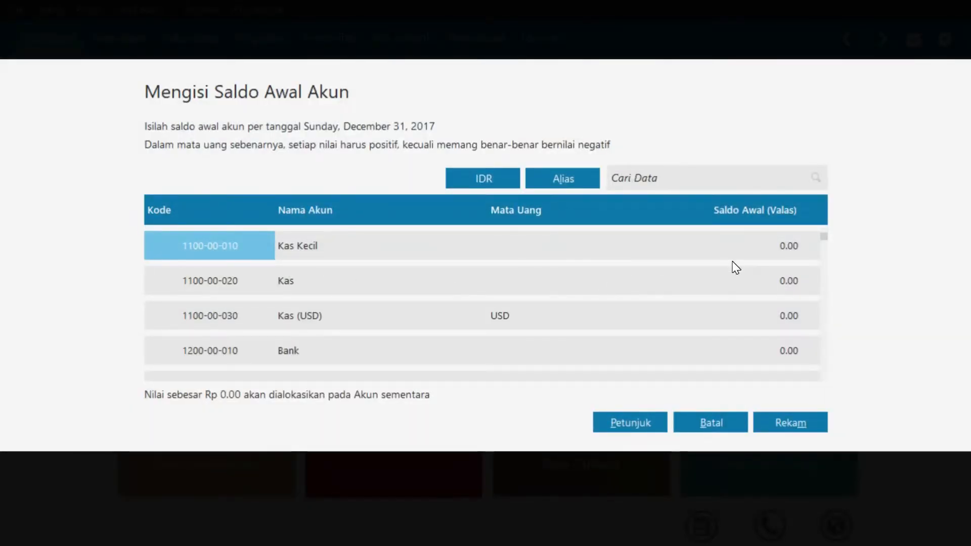
Enter opening balances of 8,500,000 for Kas and 250,000,000 for Bank
left_click(795, 281)
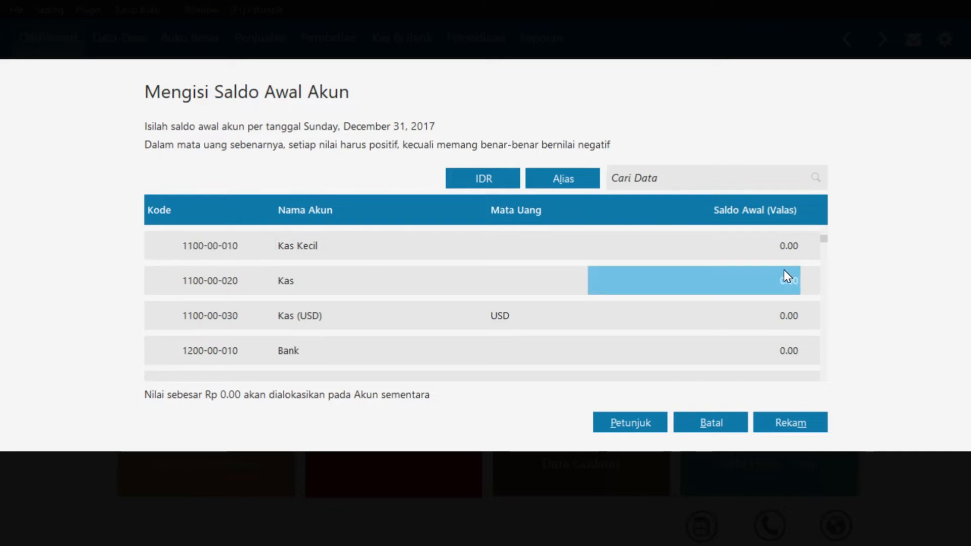
type("8500000")
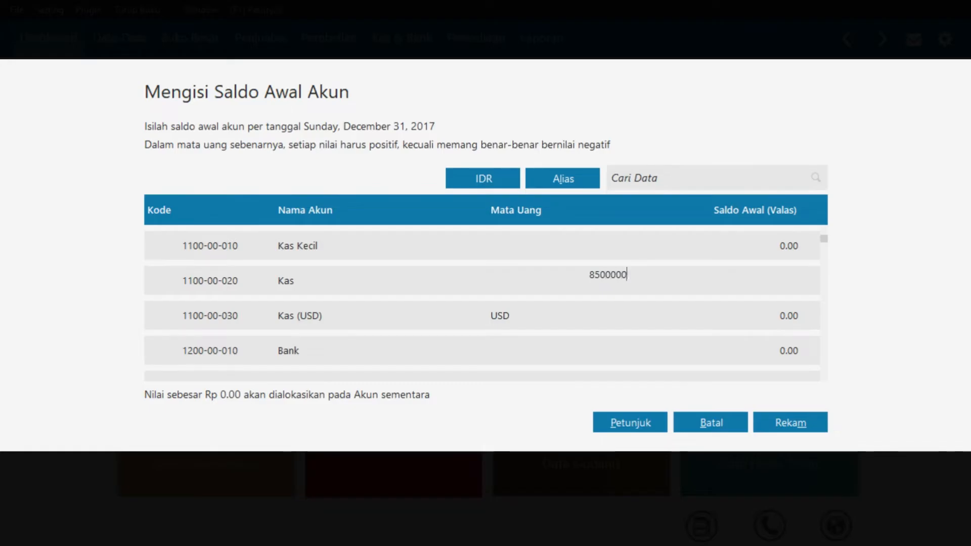
key("Down")
key("Down")
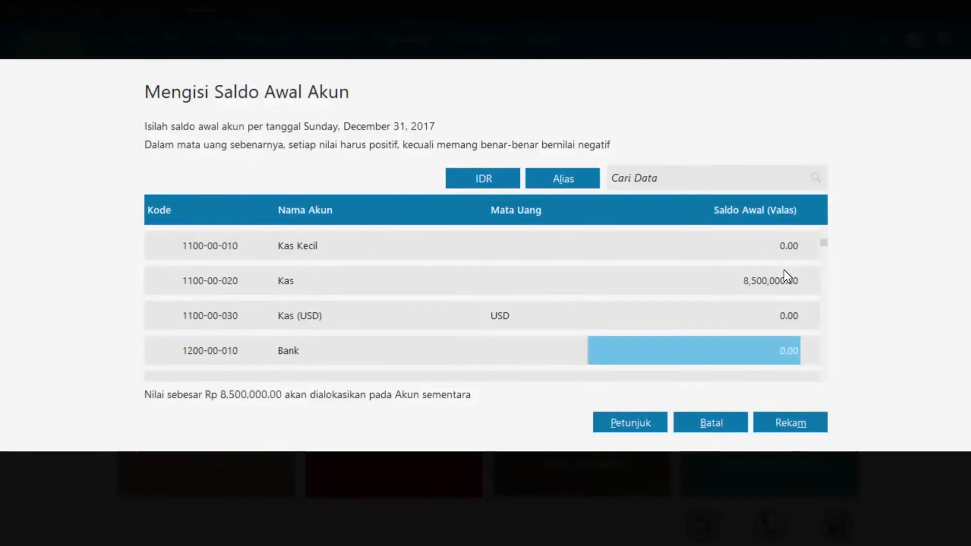
type("250000000")
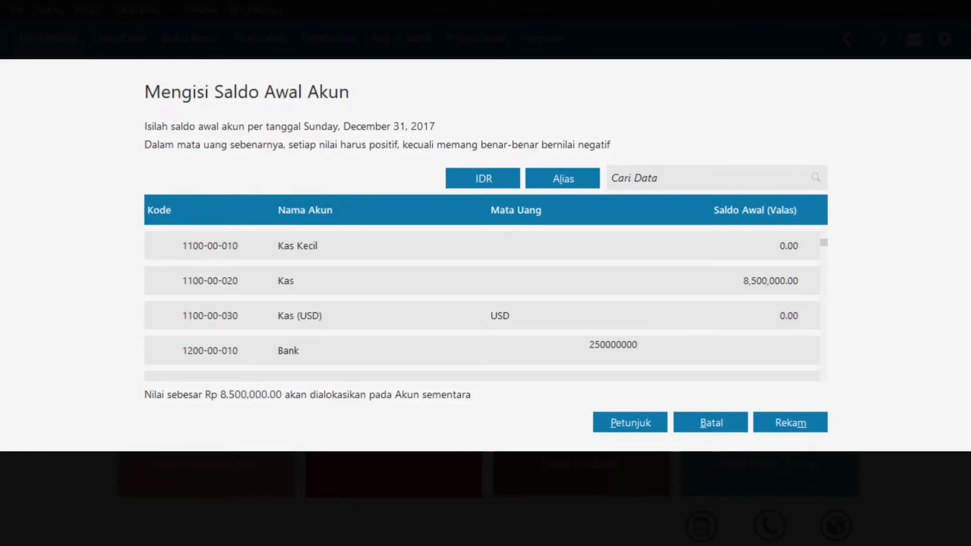
key("Return")
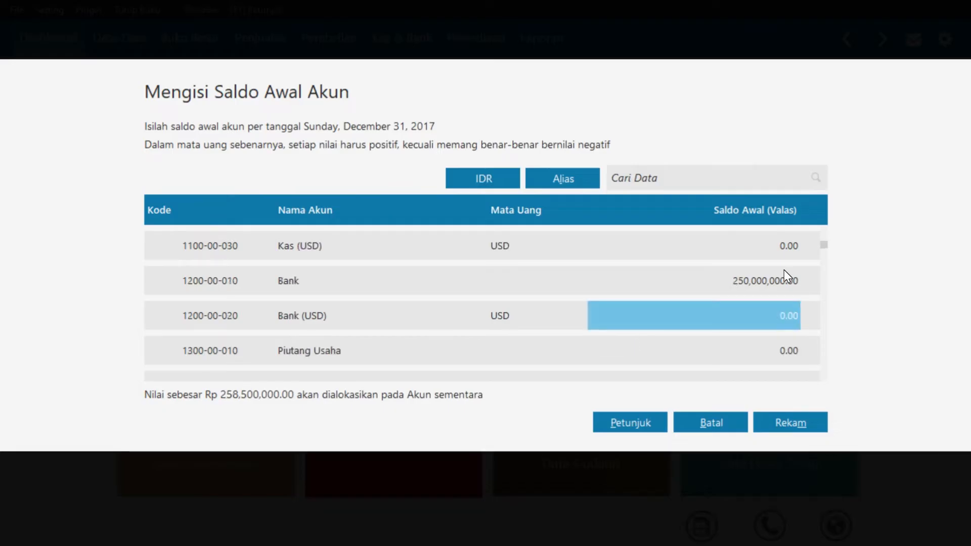
key("Down")
Enter Piutang Usaha 19,500,000, Persediaan Makanan 18,000,000 and Persediaan Minuman 25,000,000
key("Return")
type("19,500,000")
key("Return")
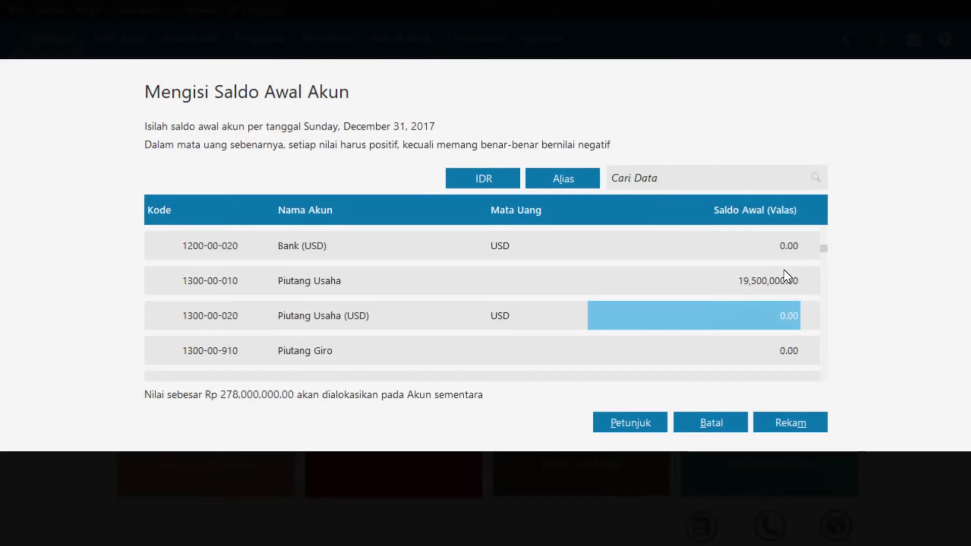
key("Down")
key("Down")
key("Down")
key("Down")
key("Down")
key("Down")
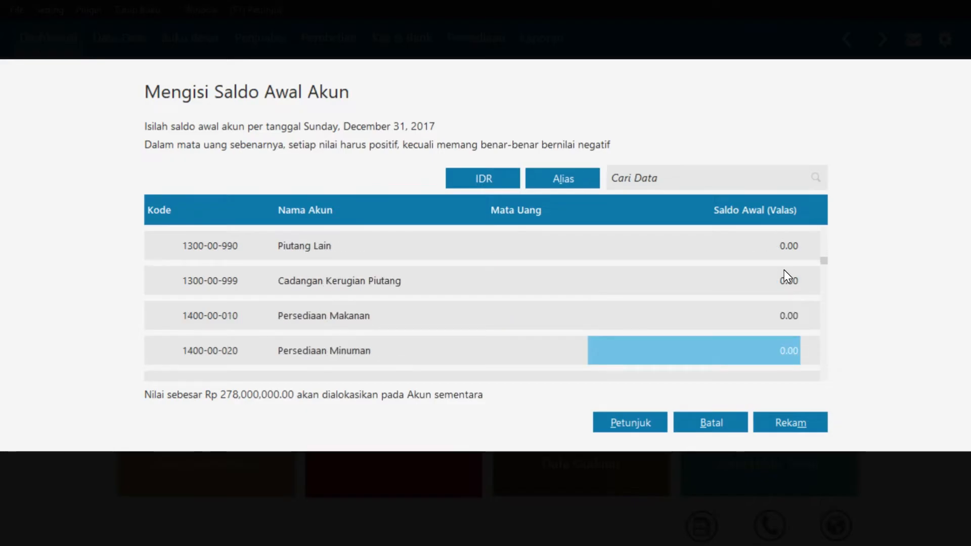
key("Up")
type("1")
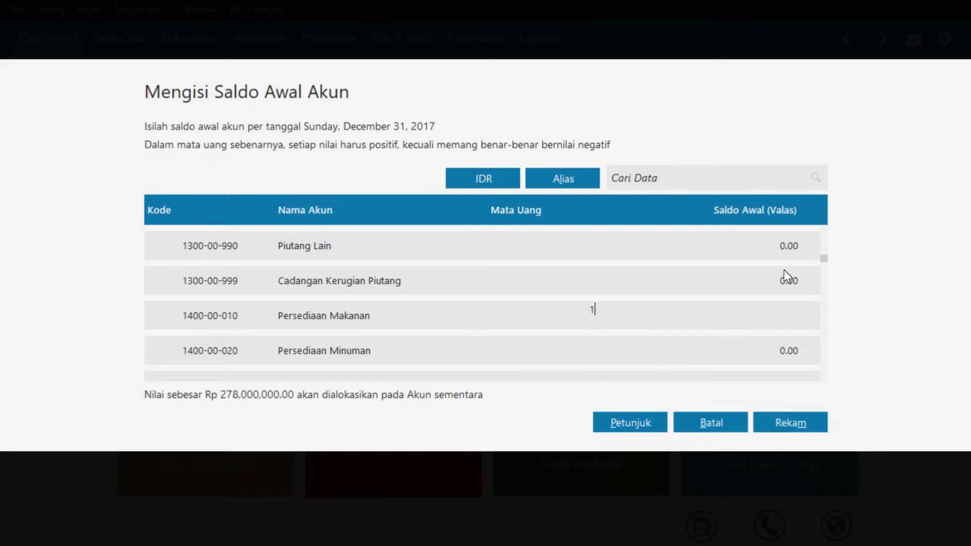
type("8000000")
key("Return")
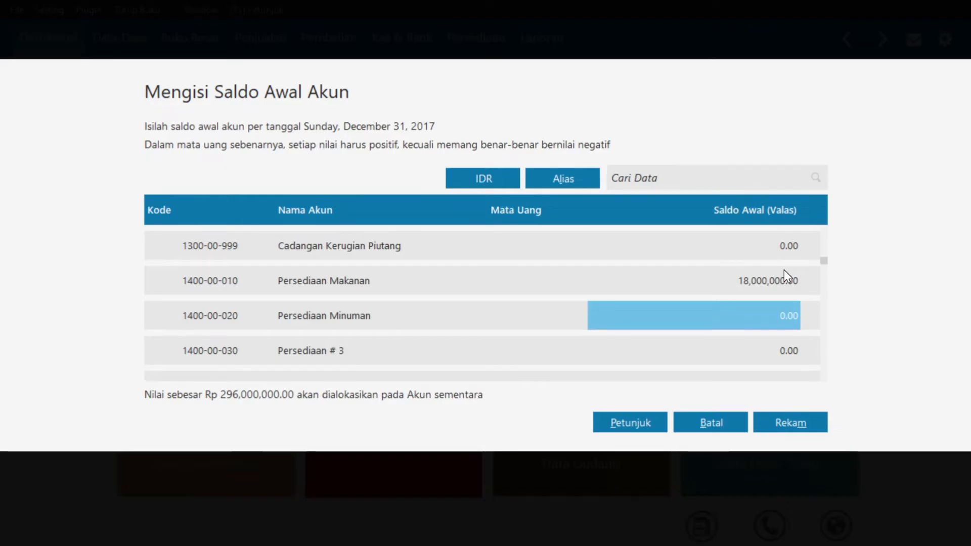
type("25000000")
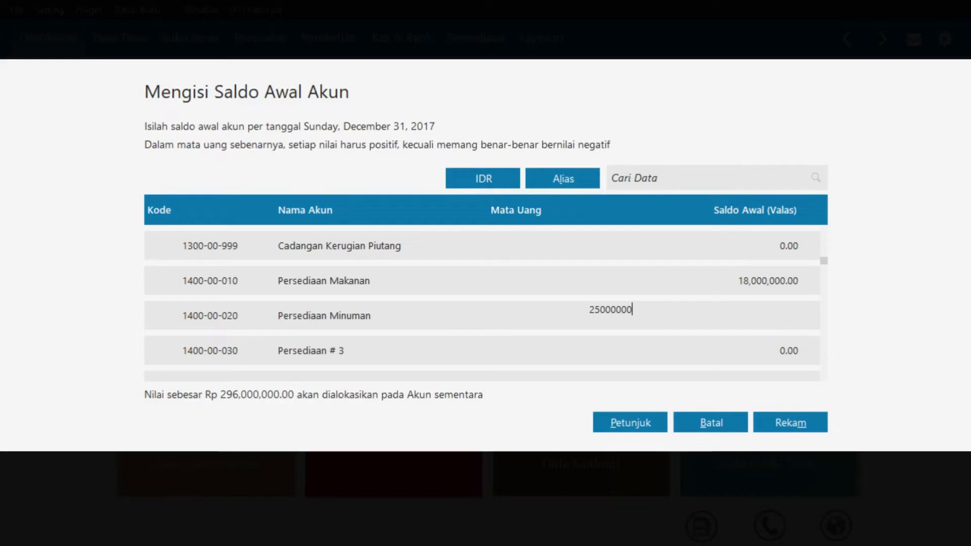
key("Return")
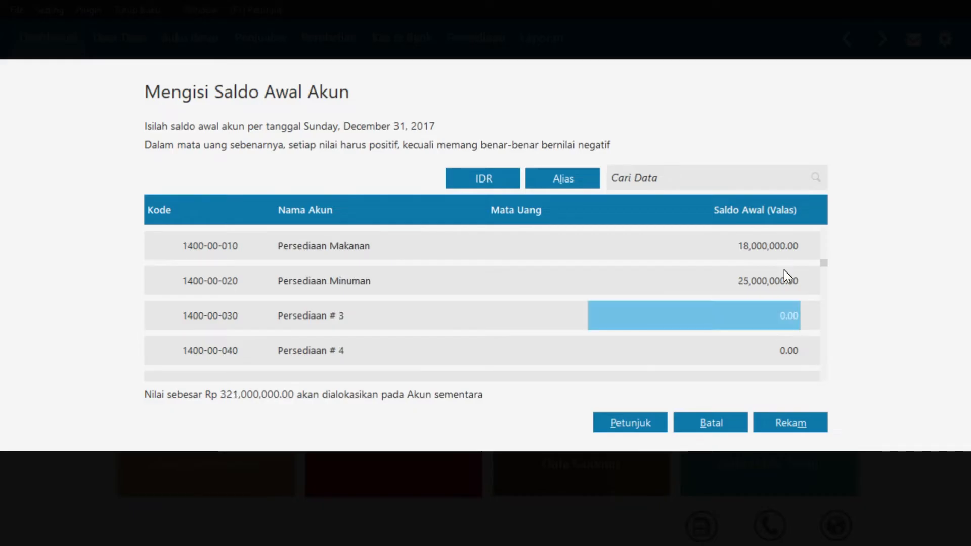
Enter 3,325,000 as the Asuransi Dibayar di Muka opening balance
key("Down")
key("Down")
key("Down")
key("Down")
key("Down")
key("Down")
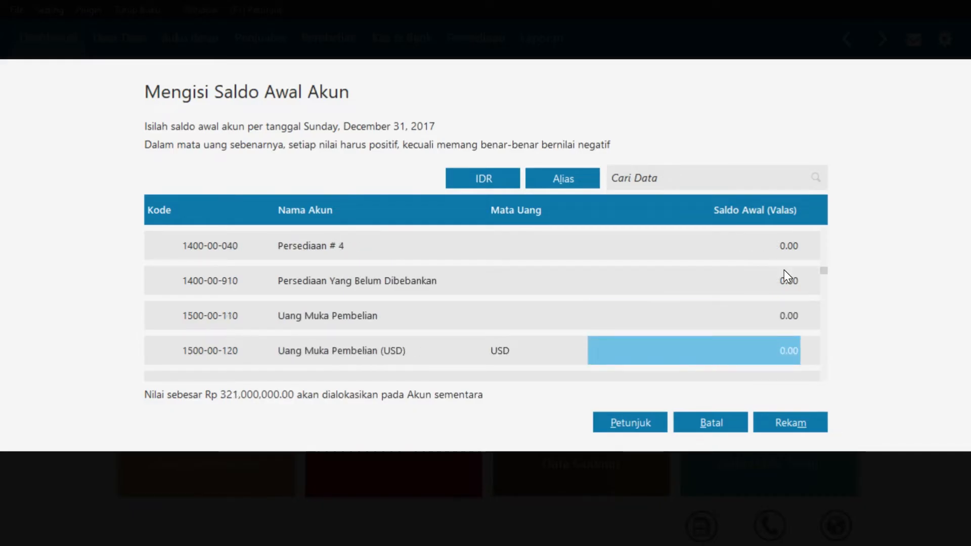
key("Down")
key("Down")
key("Down")
key("Down")
key("Down")
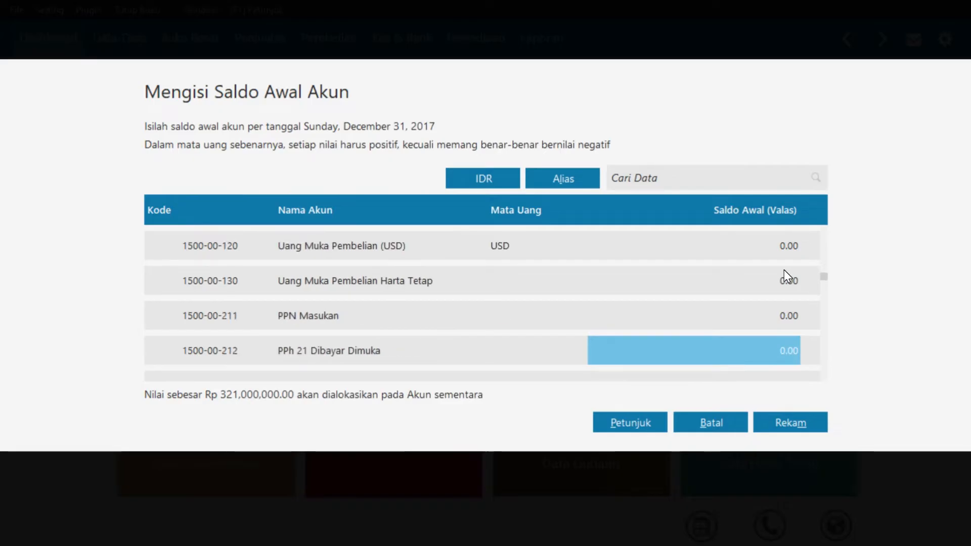
key("Down")
key("Down")
key("Down")
key("Down")
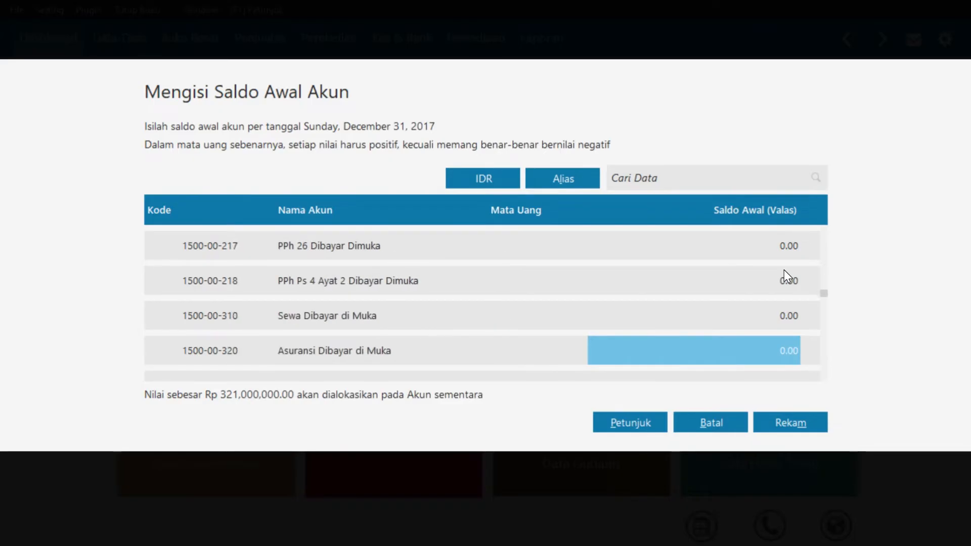
key("Return")
type("3,325,")
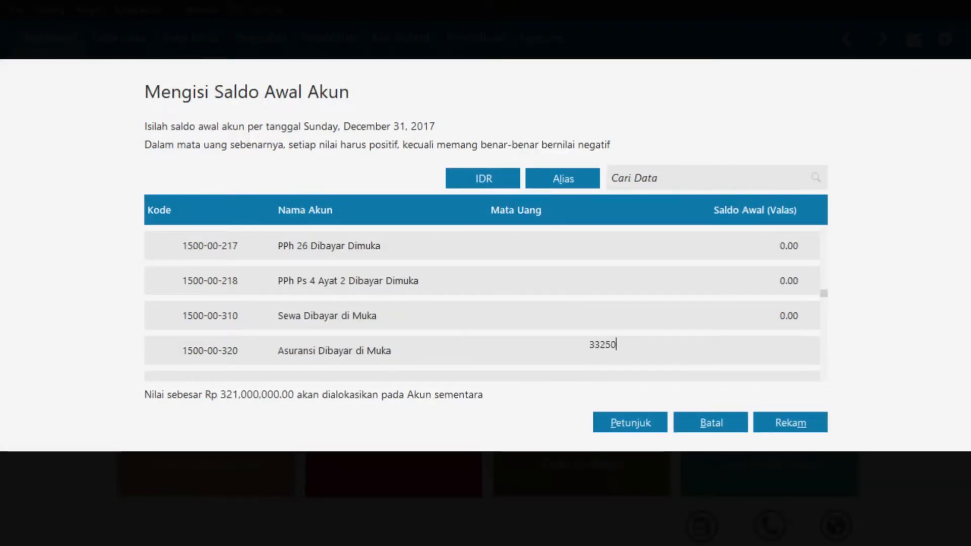
type("000")
key("Return")
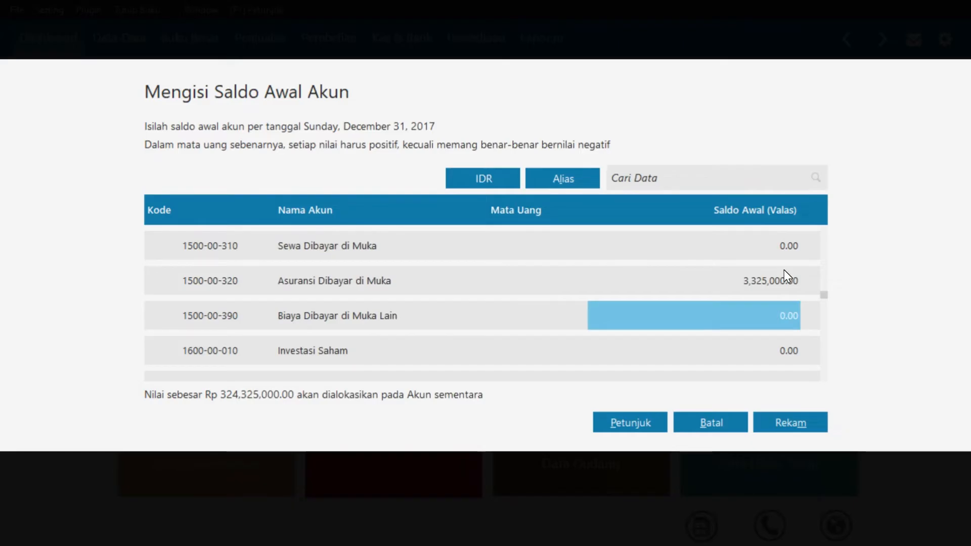
key("Down")
key("Down")
key("Down")
key("Down")
key("Down")
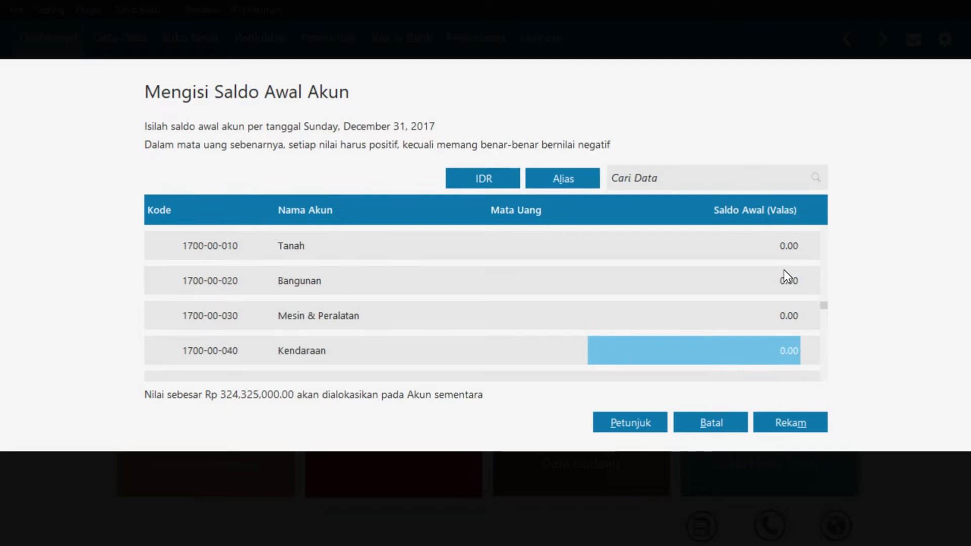
Enter Kendaraan 150,000,000 and Akumulasi Penyusutan Kendaraan -15,000,000, clearing the mistaken Harta Lain entry
type("150000000")
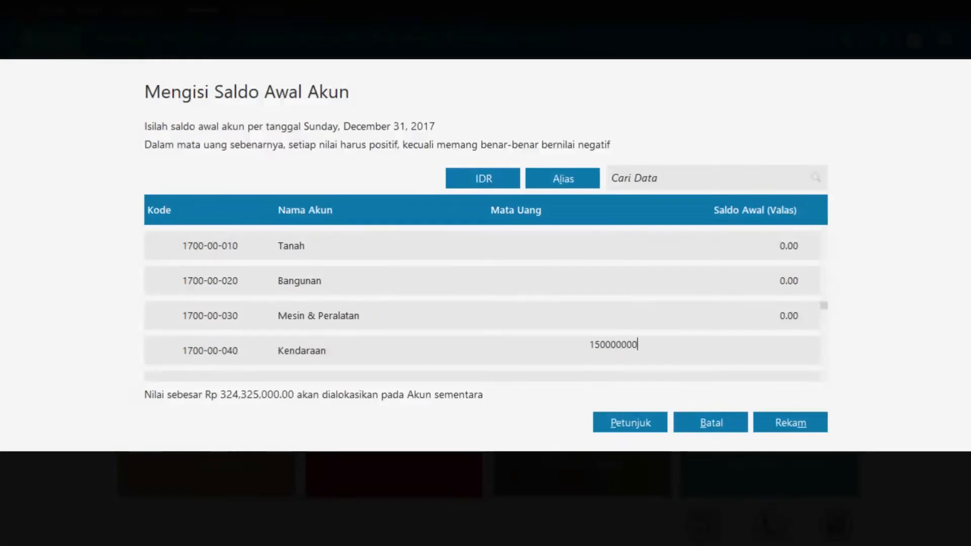
key("Return")
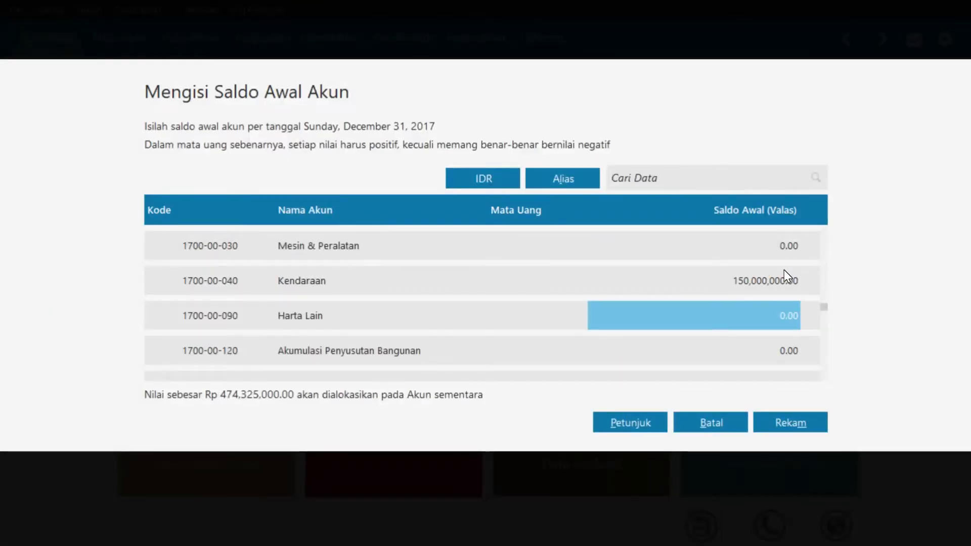
type("-")
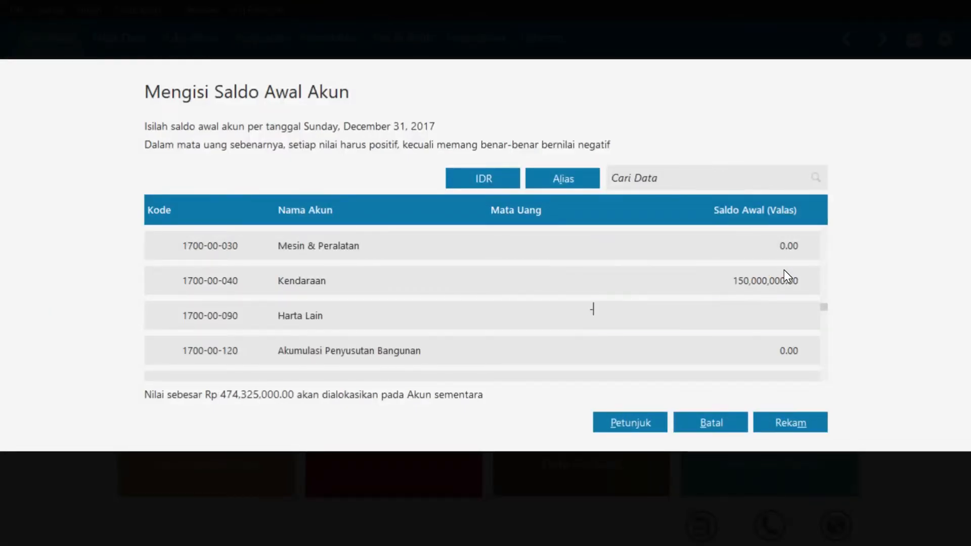
type("15000000")
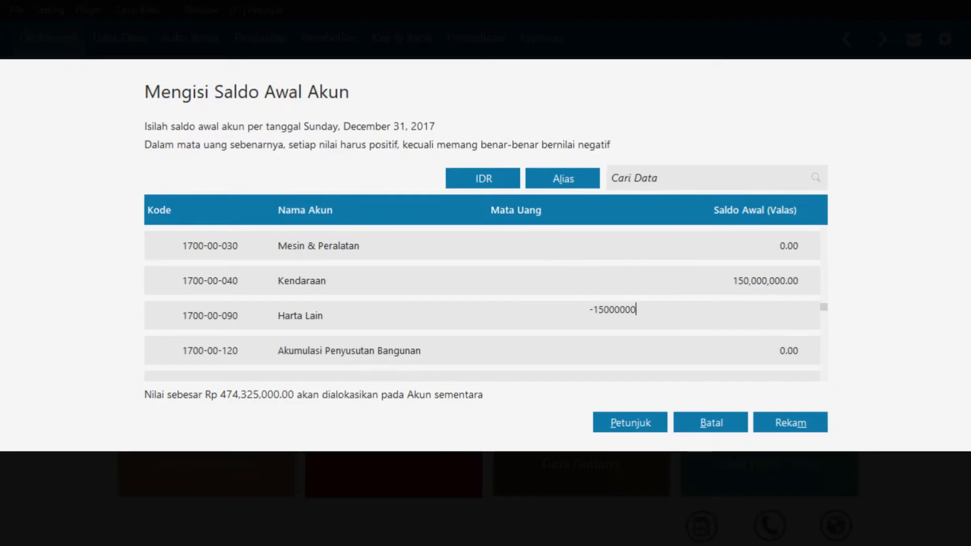
key("BackSpace")
key("BackSpace")
key("BackSpace")
key("BackSpace")
key("BackSpace")
key("BackSpace")
key("BackSpace")
key("BackSpace")
key("Down")
key("Down")
key("Down")
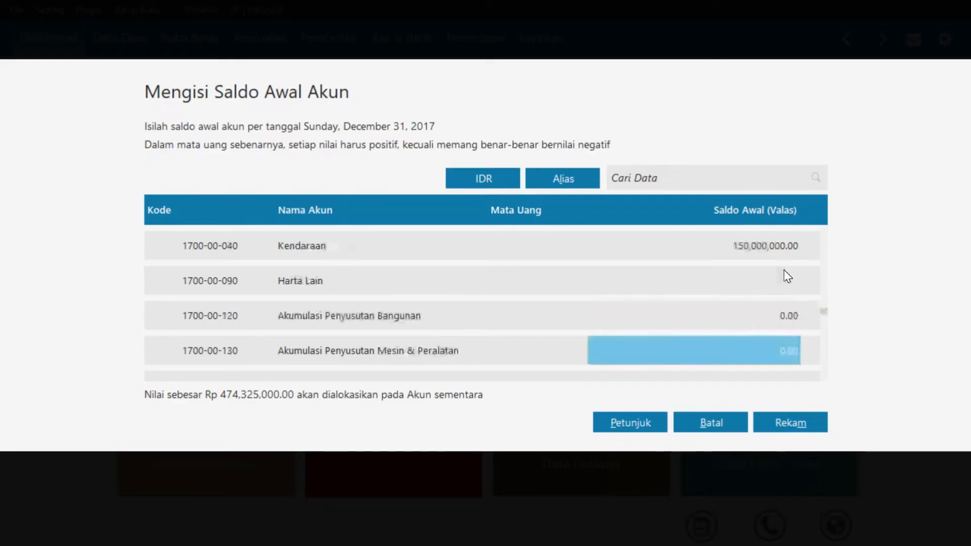
type("-15")
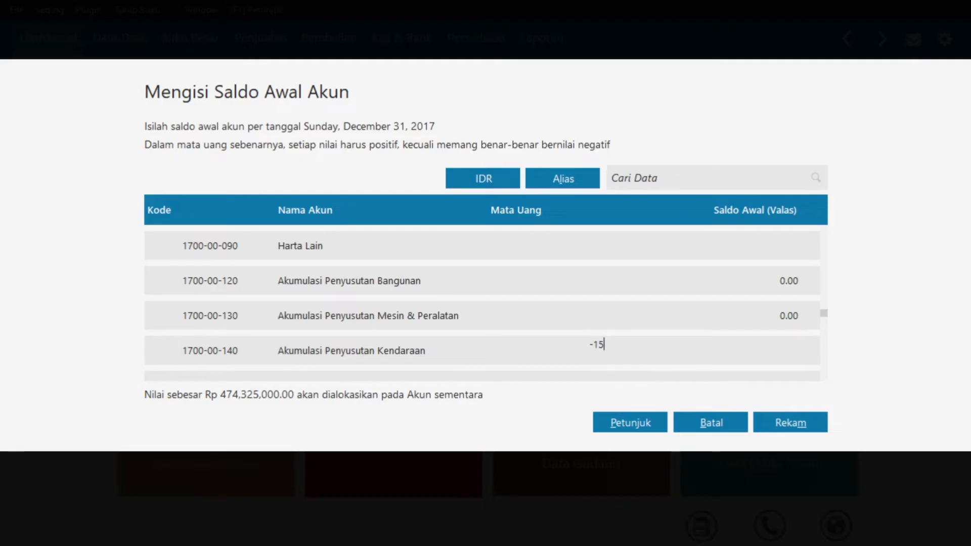
type("000000")
scroll(784, 270, "down", 4)
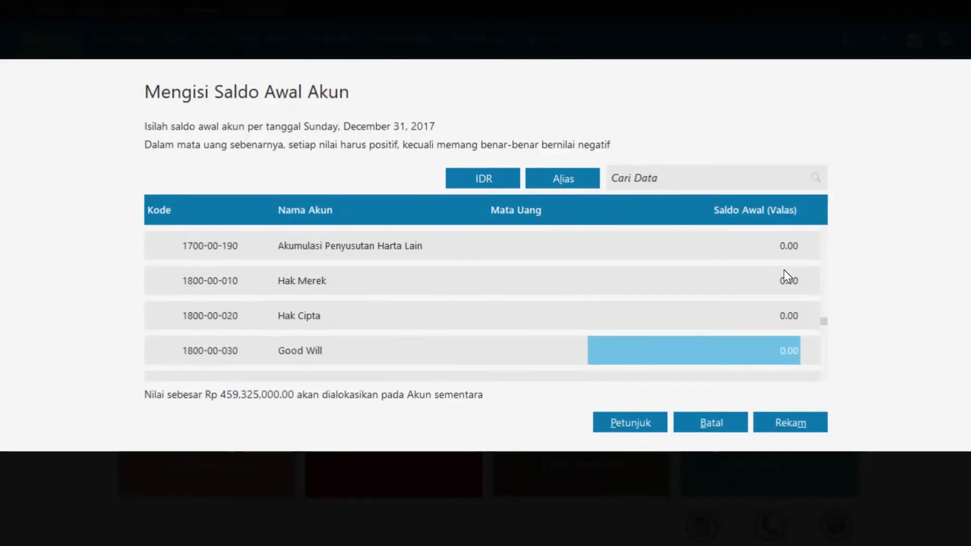
Enter liability balances: Utang Usaha 66,000,000, Utang Gaji & Upah 10,350,000, Utang Bank 60,000,000
key("Down")
key("Down")
key("Up")
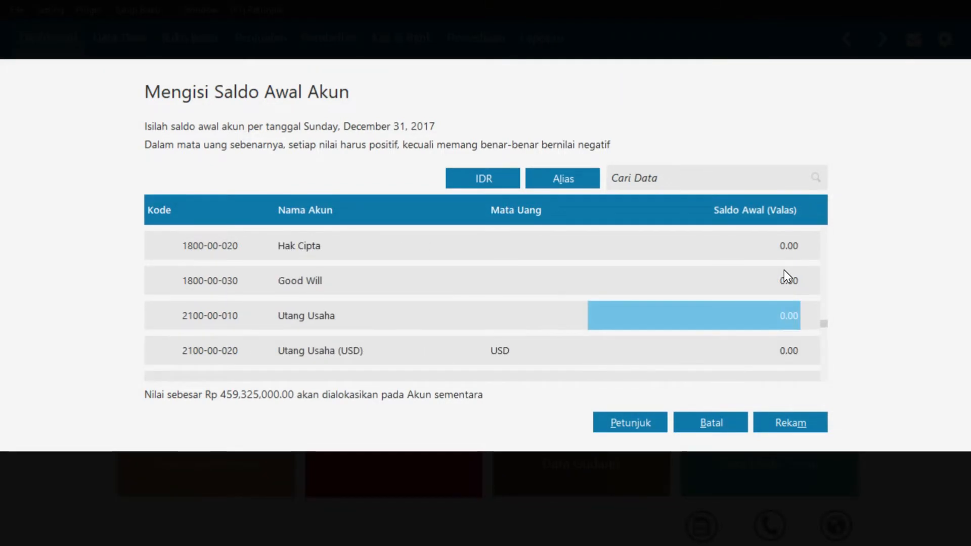
type("66000000")
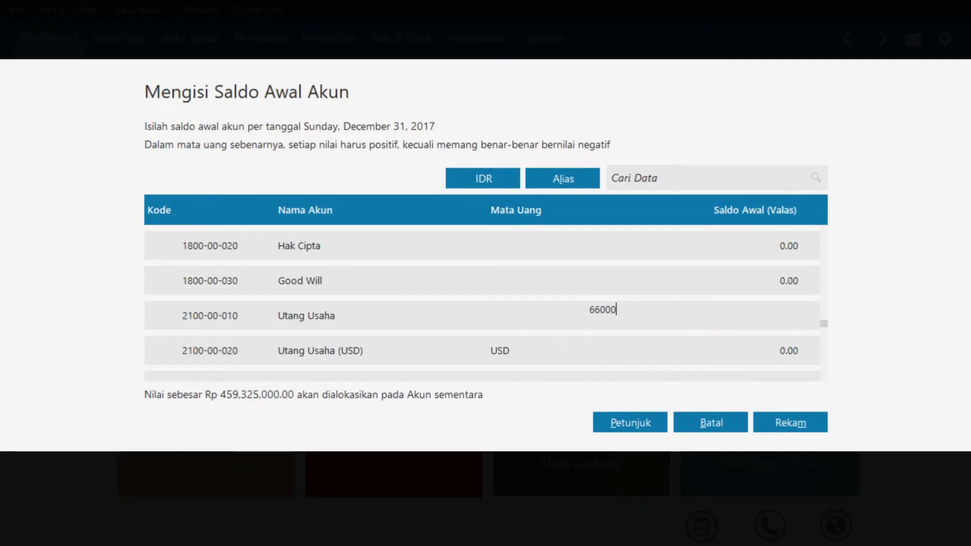
key("Return")
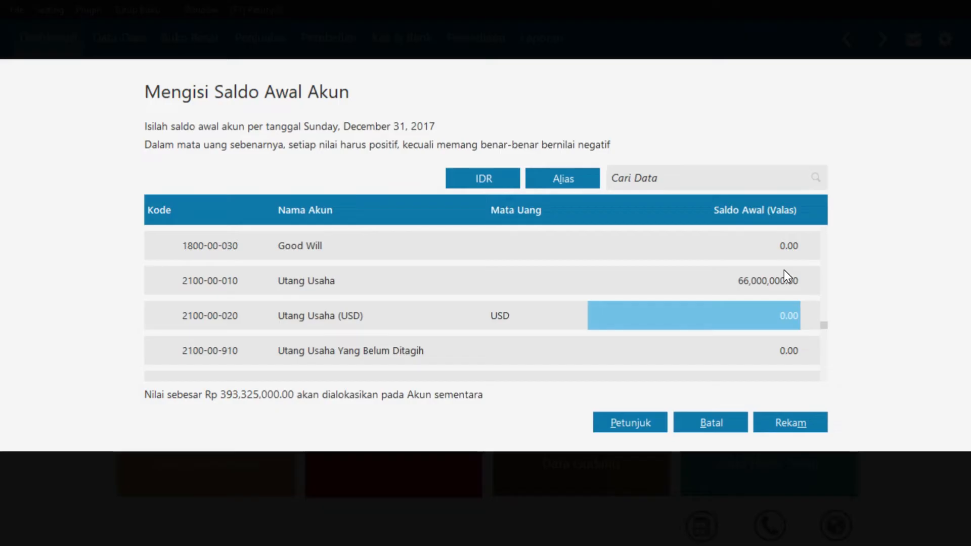
key("Down")
key("Down")
key("Down")
key("Down")
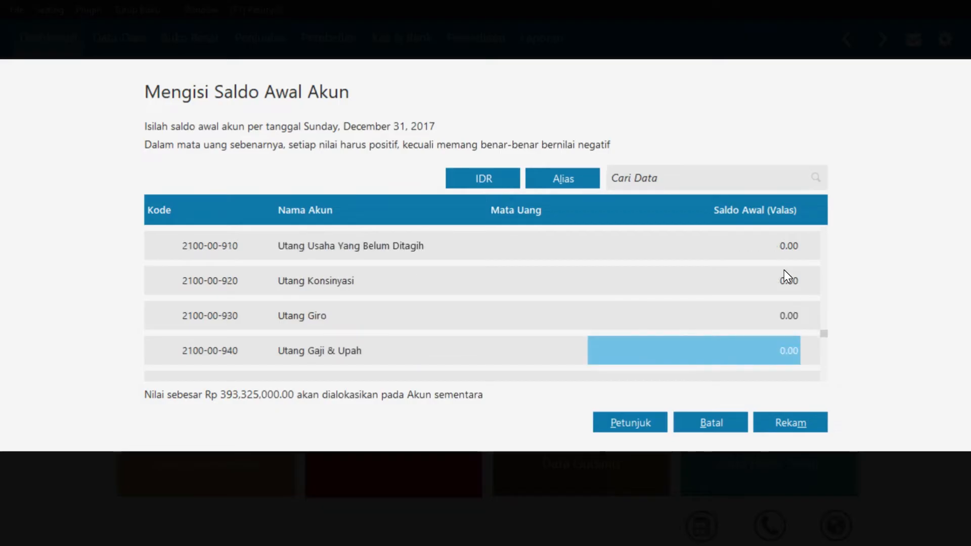
type("1")
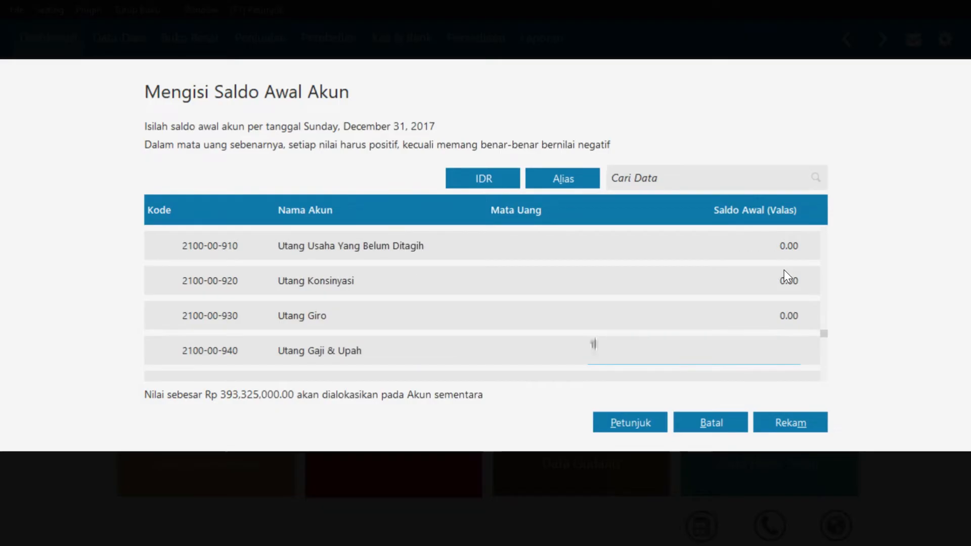
type("0350000")
key("Return")
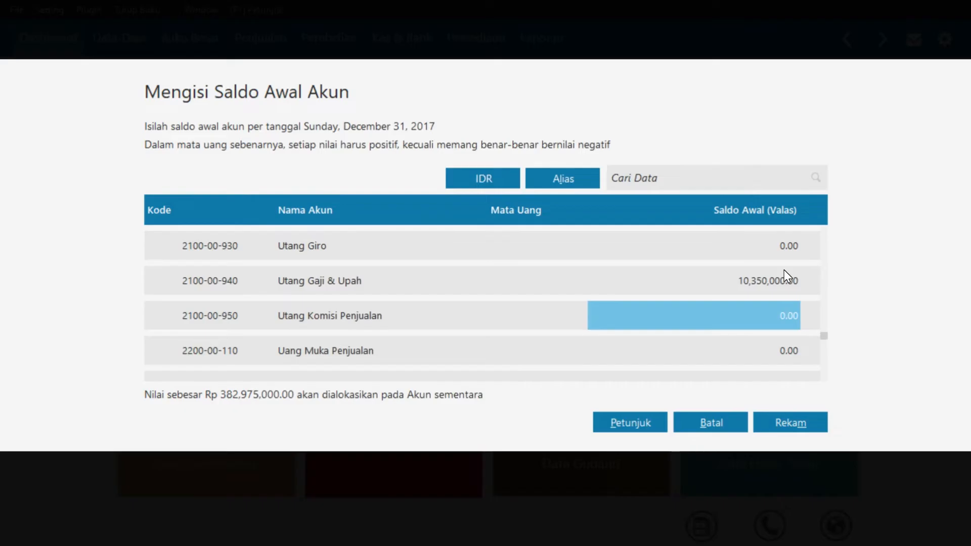
key("Down")
key("Down")
key("Down")
key("Down")
key("Down")
key("Down")
key("Down")
key("Down")
key("Down")
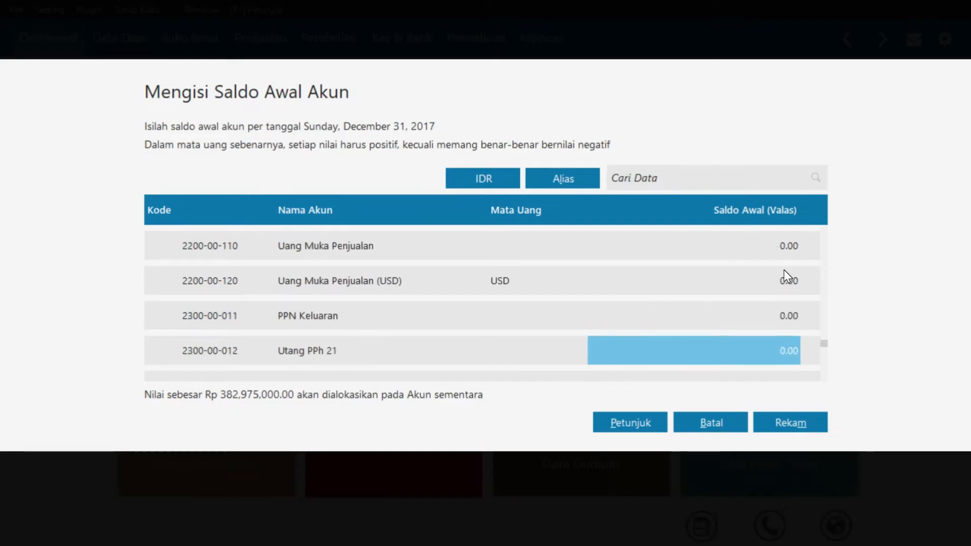
key("Down")
key("Down")
key("Down")
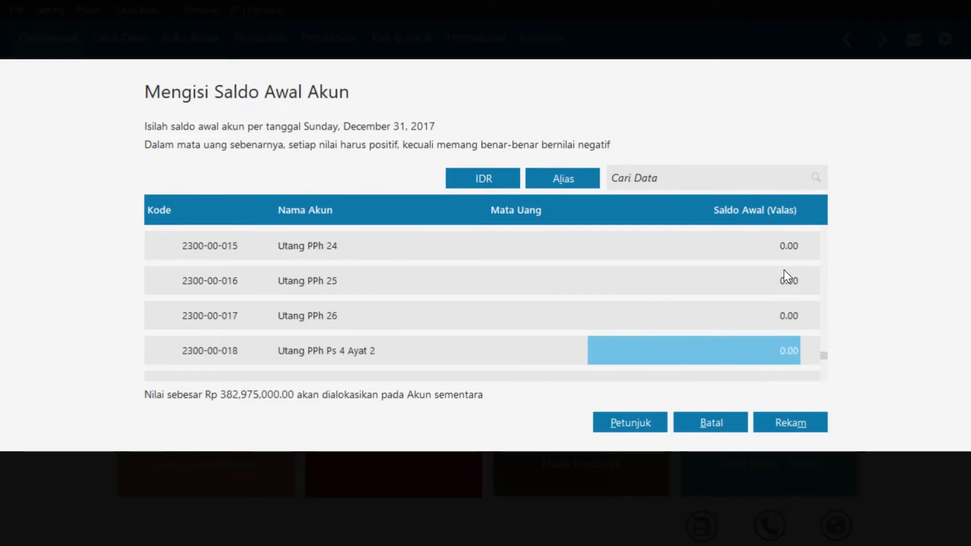
key("Up")
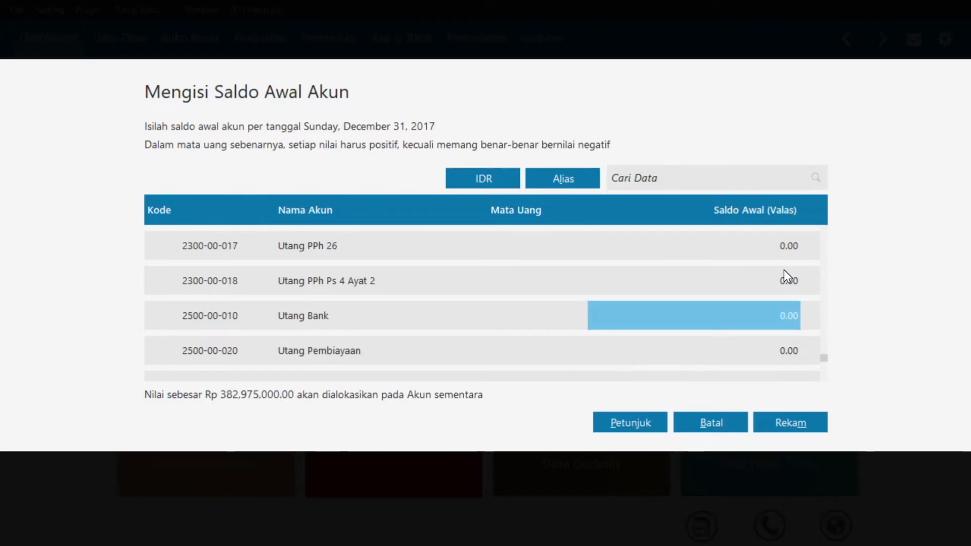
type("60000000")
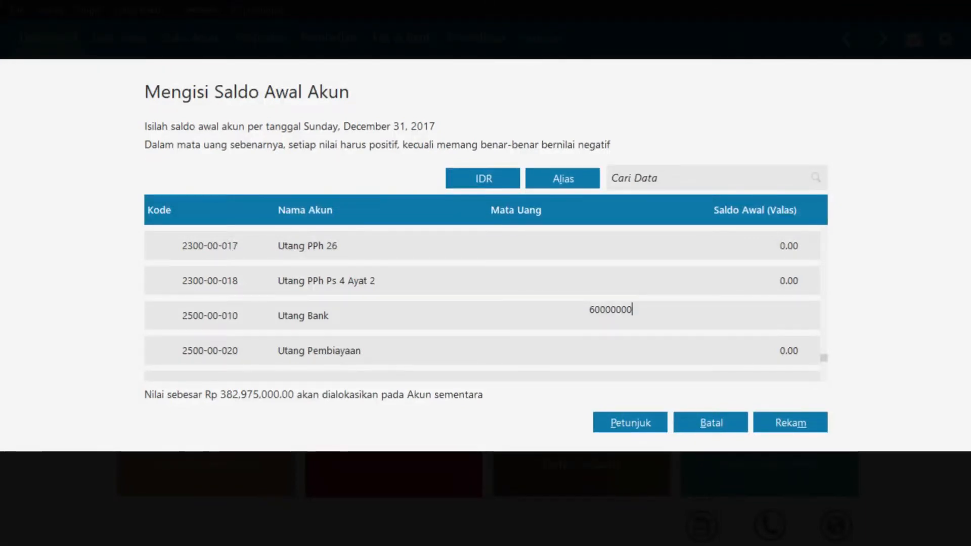
key("Return")
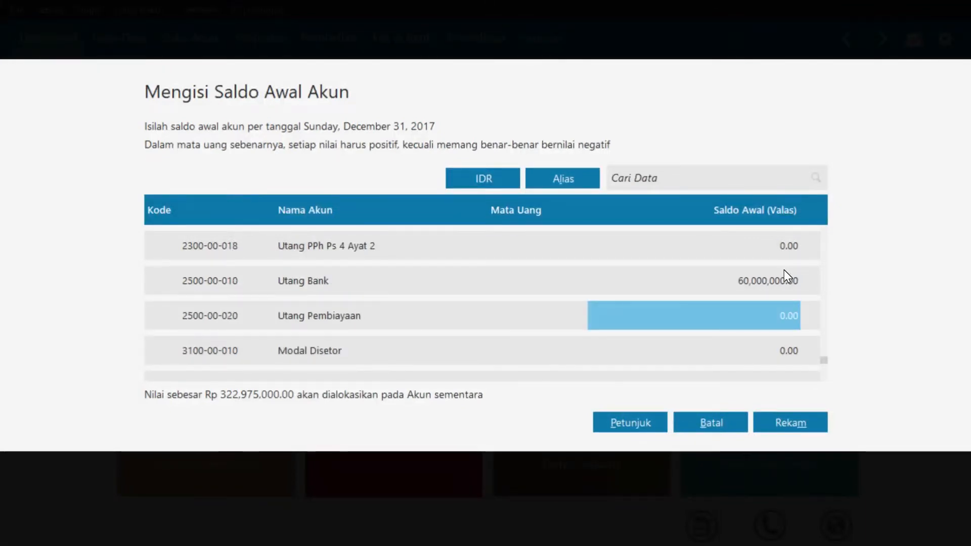
Enter Modal Disetor 230,000,000 and Laba ditahan 92,975,000, leaving Rp 0.00 unallocated
key("Return")
scroll(784, 269, "down", 1)
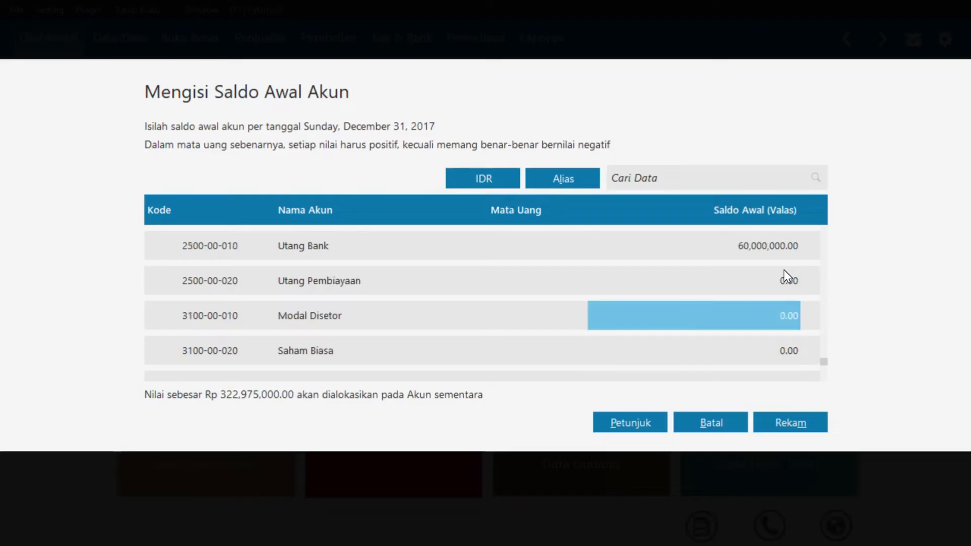
type("23")
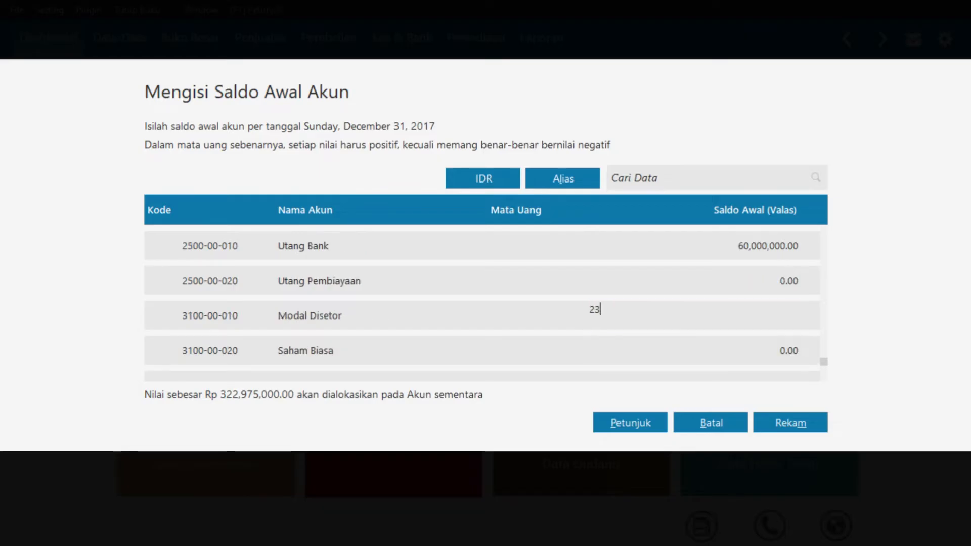
type("0000000")
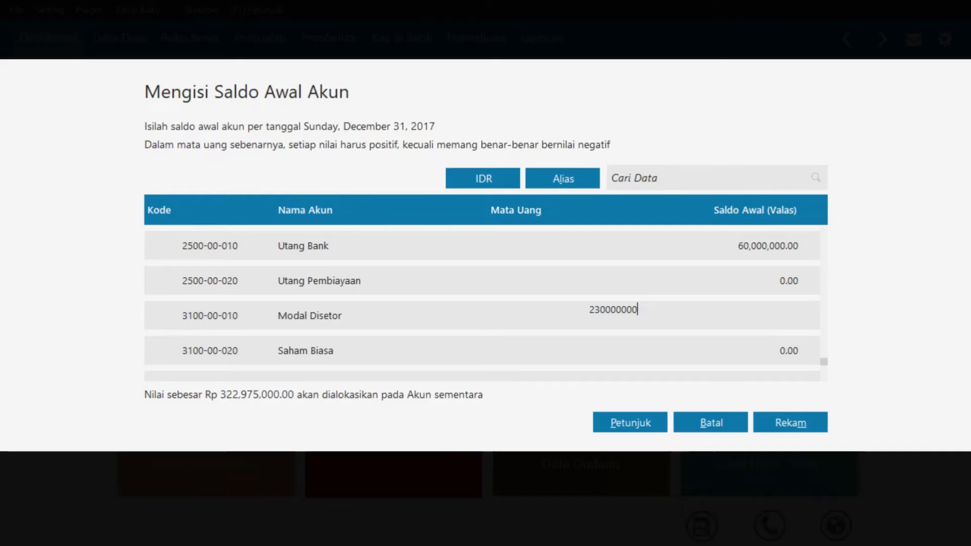
key("Return")
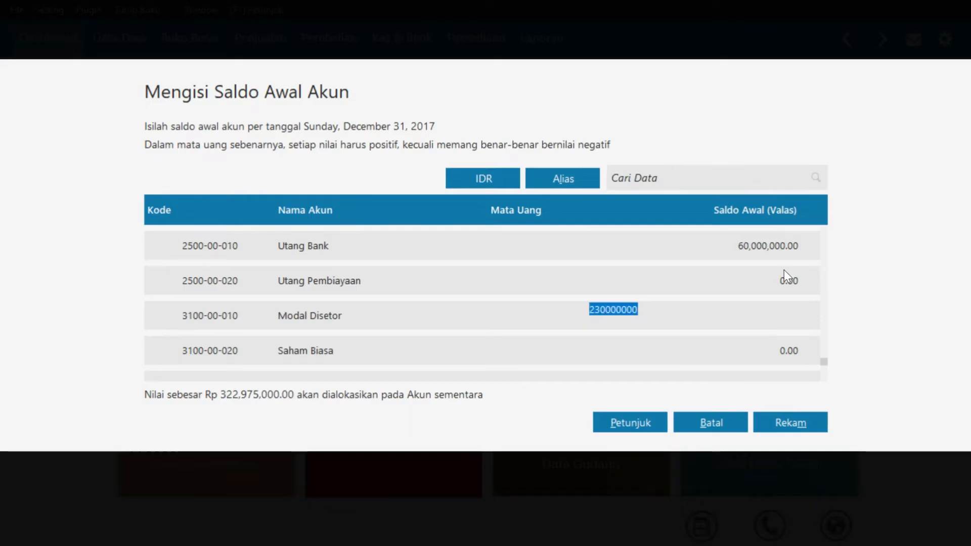
key("Down")
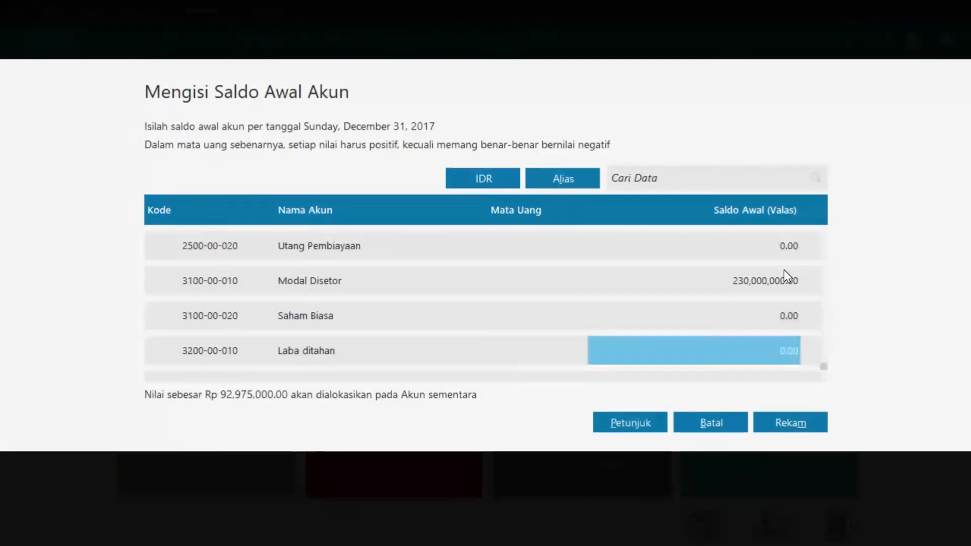
type("9")
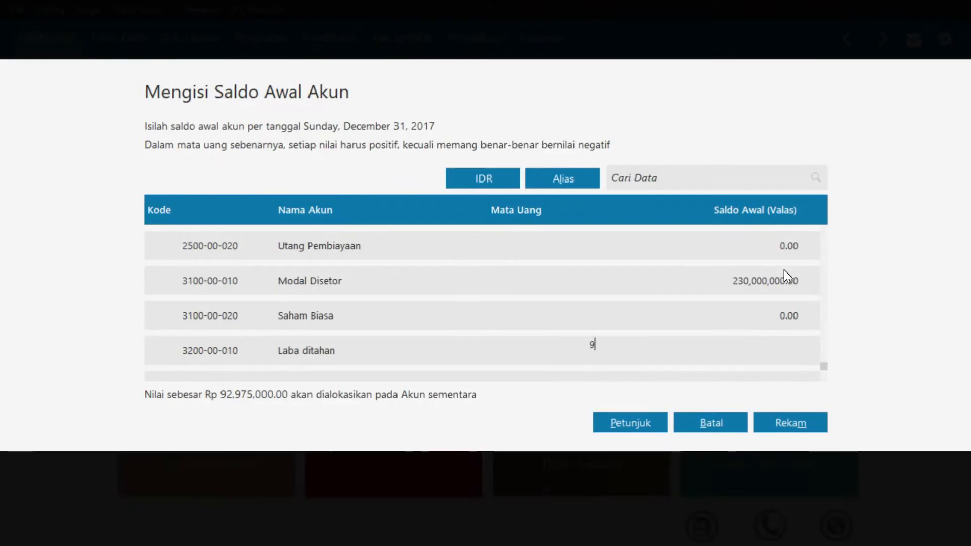
type("2975")
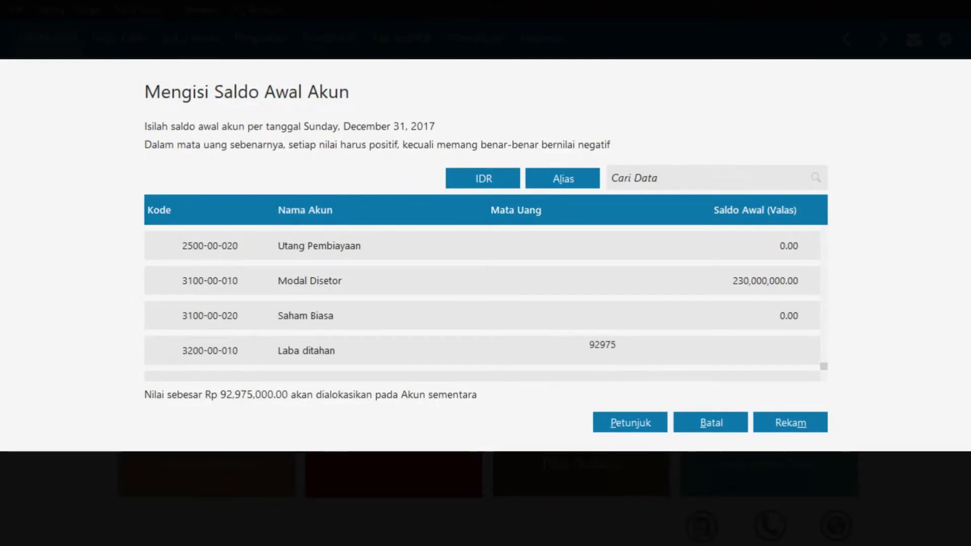
type("000")
key("Return")
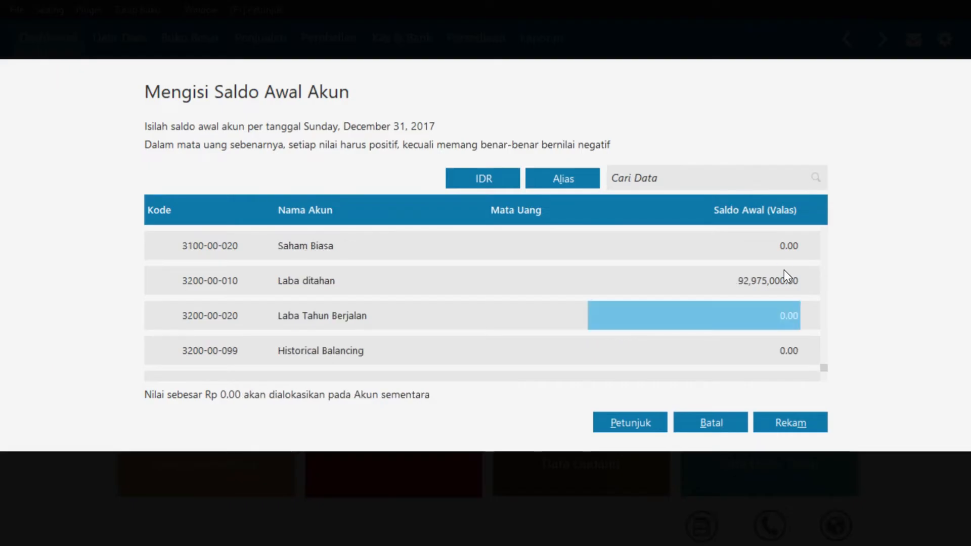
key("Return")
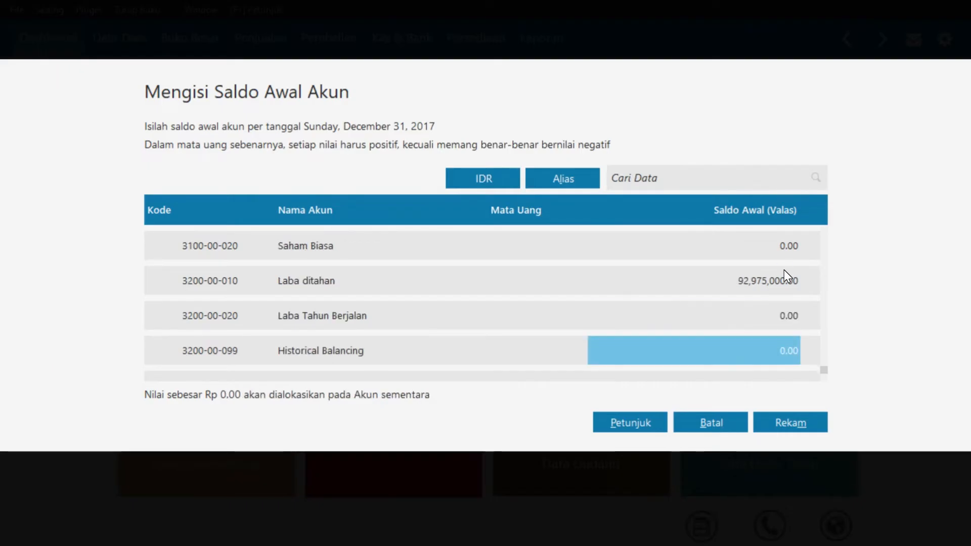
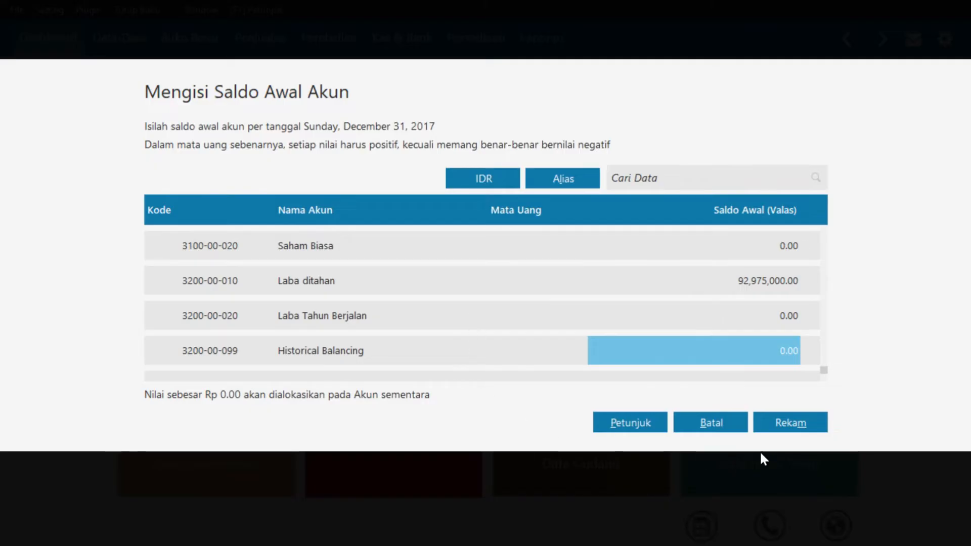
Save the account opening balances with retained earnings at 92,975,000 and return to the dashboard
left_click(782, 429)
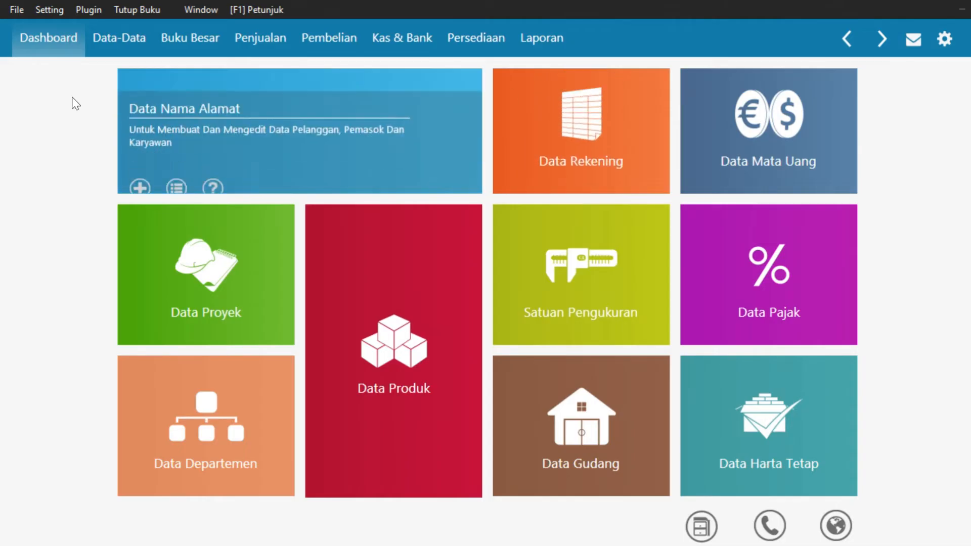
Open Saldo Awal Piutang Usaha and start a new opening receivable for Toko Buana
left_click(53, 9)
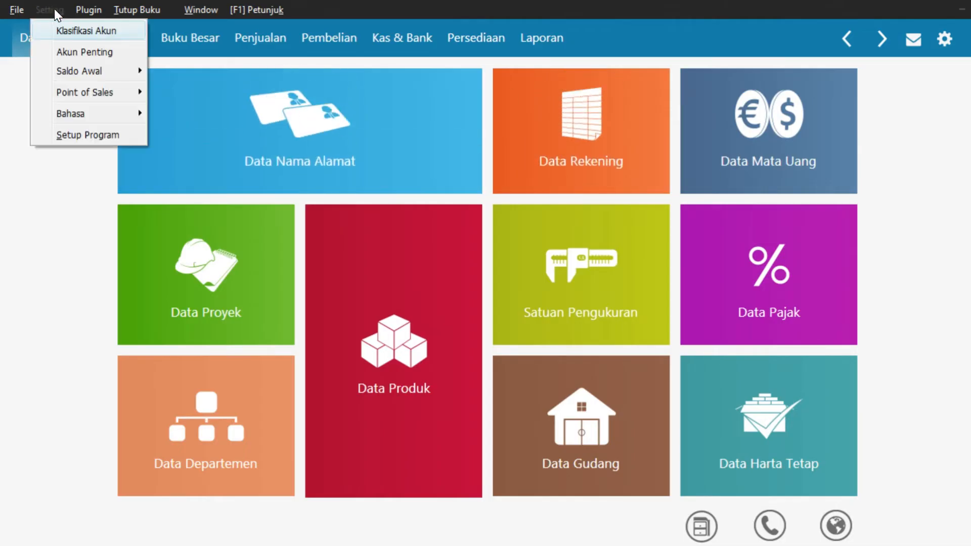
mouse_move(81, 73)
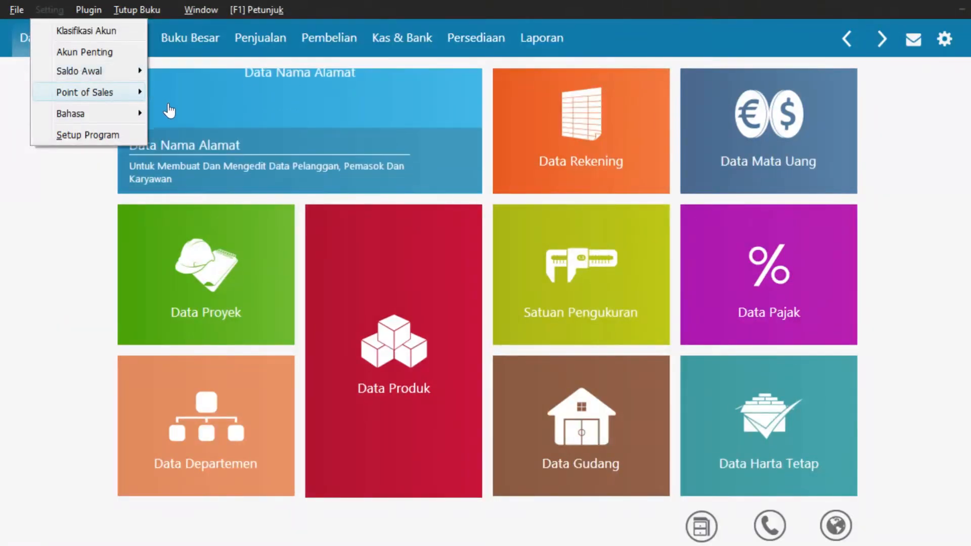
mouse_move(140, 77)
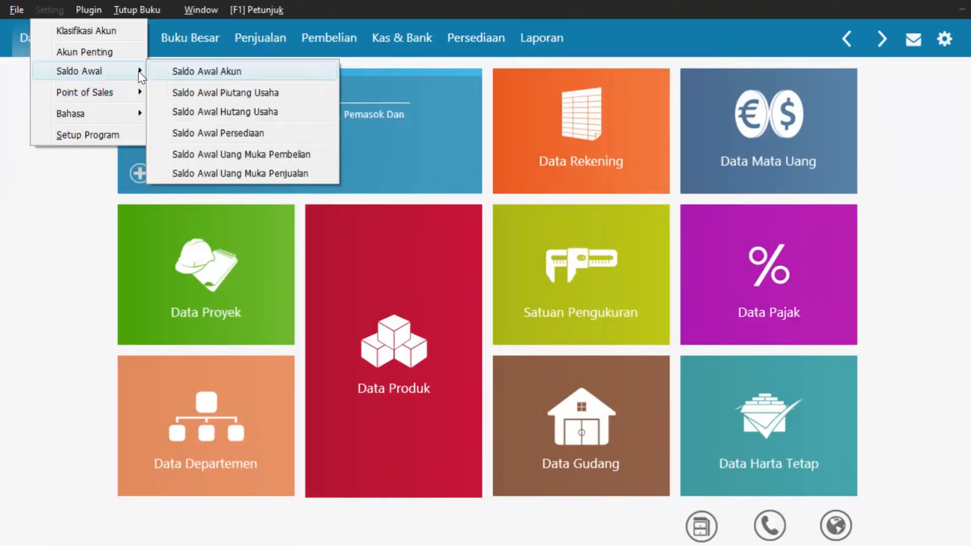
left_click(195, 94)
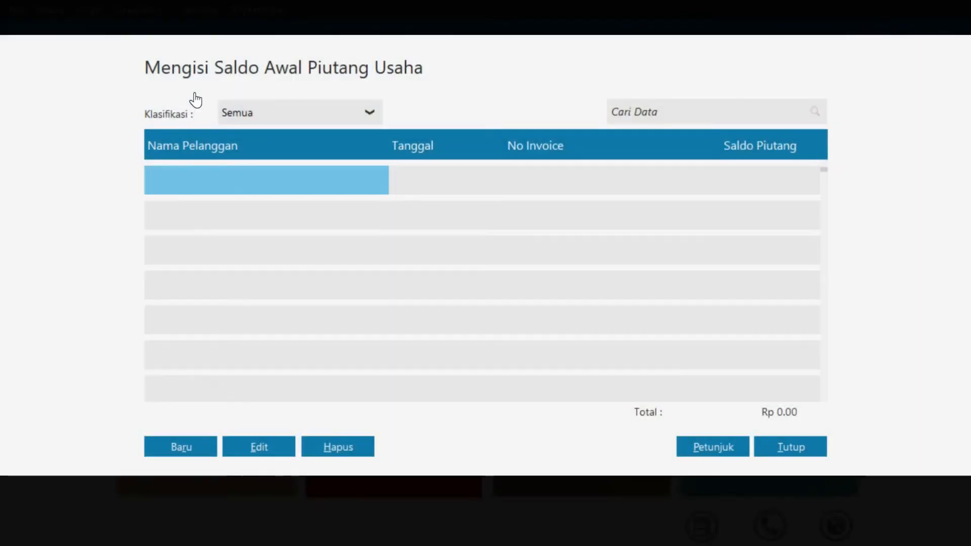
left_click(196, 447)
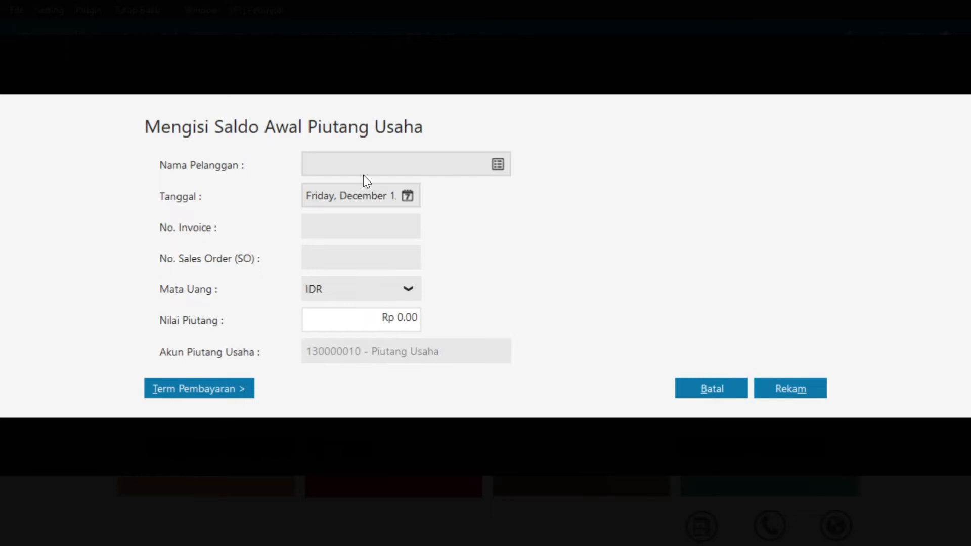
left_click(501, 166)
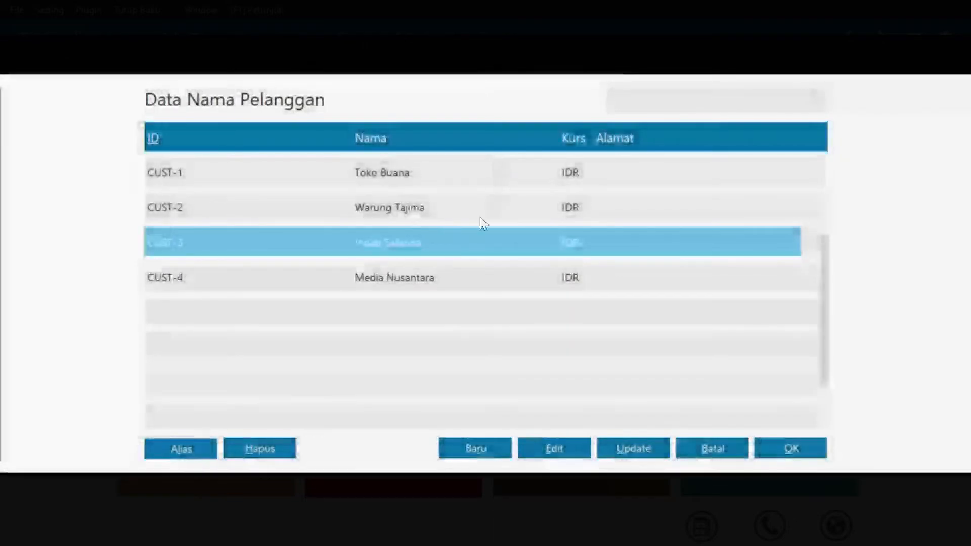
left_click(467, 172)
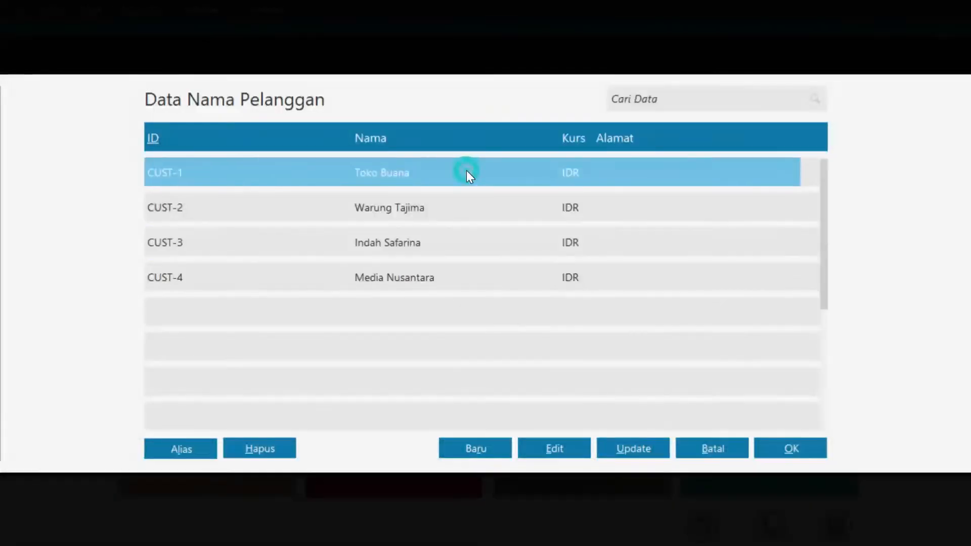
left_click(774, 452)
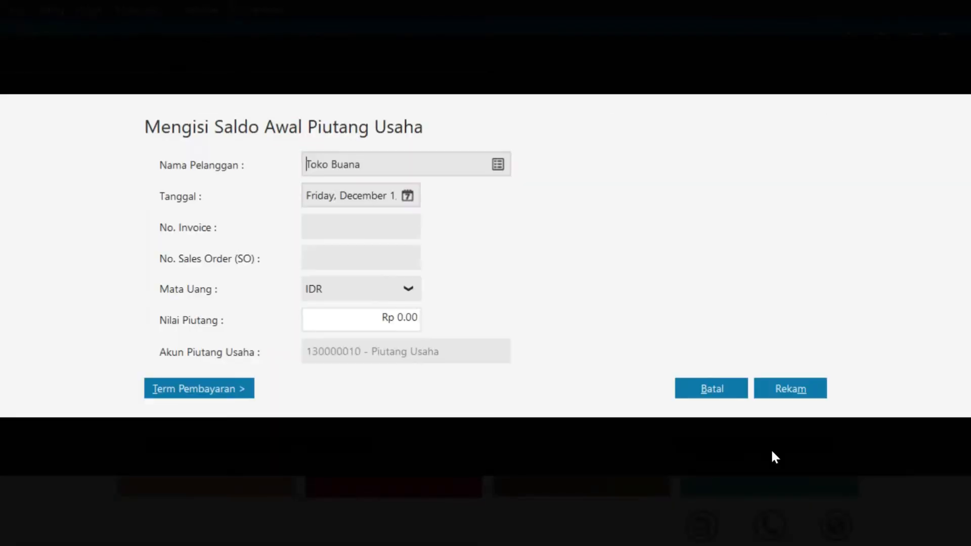
Date the receivable 27 December 2017, number it INV 01, and set the amount to 5,000,000
left_click(408, 195)
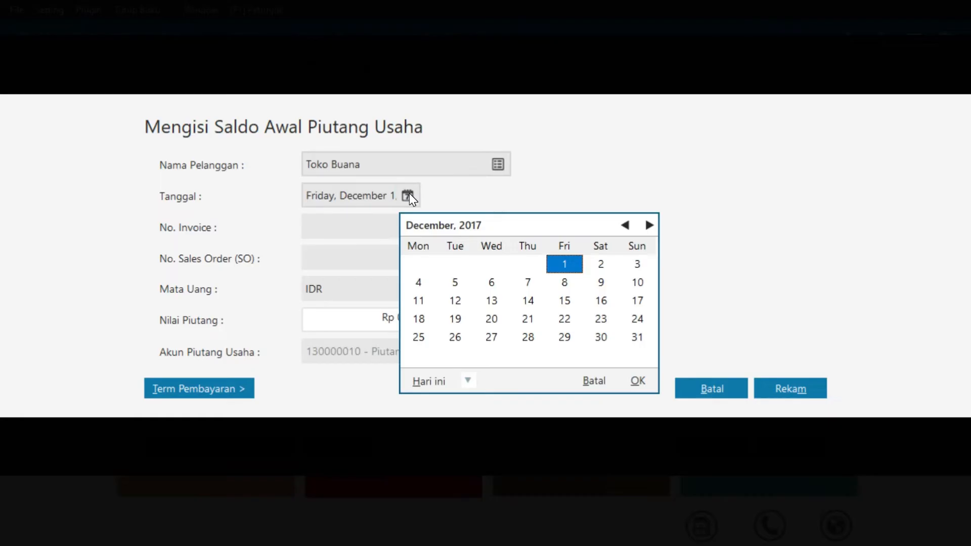
left_click(490, 342)
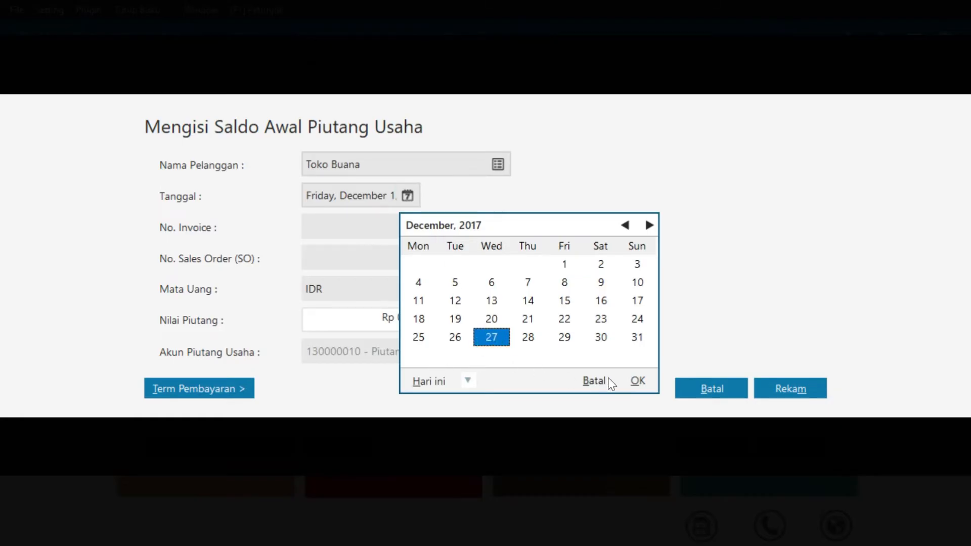
left_click(637, 382)
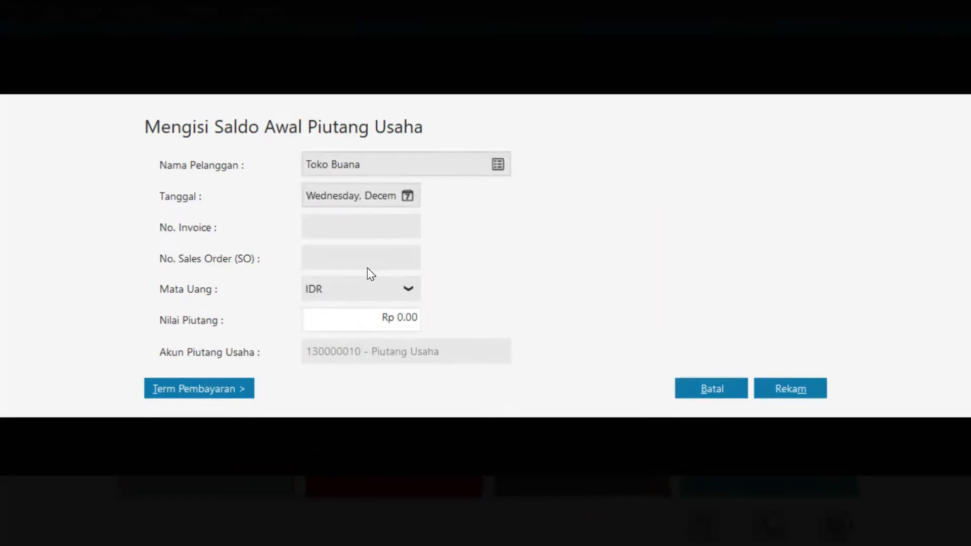
type("INV 01")
left_click(399, 318)
left_click(372, 319)
left_click_drag(373, 318, 419, 319)
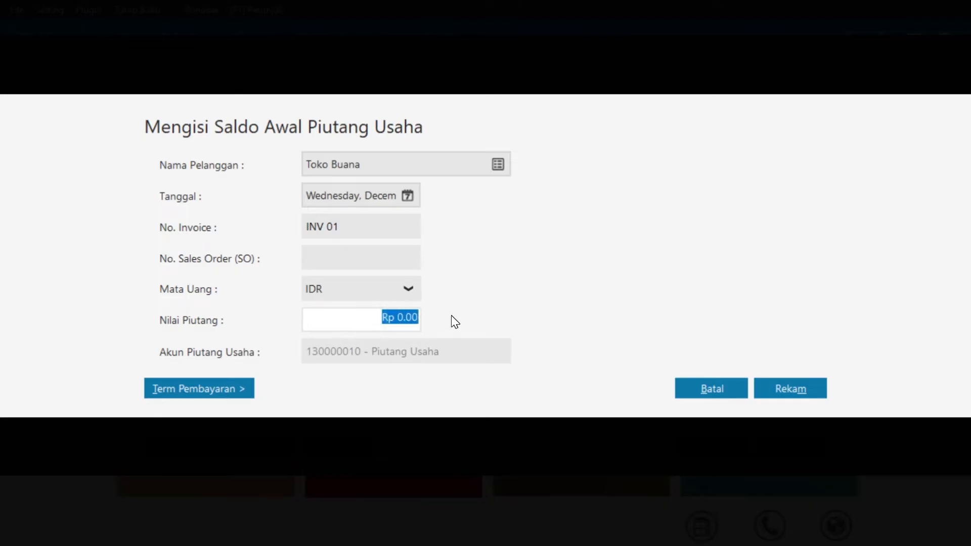
type("5000000")
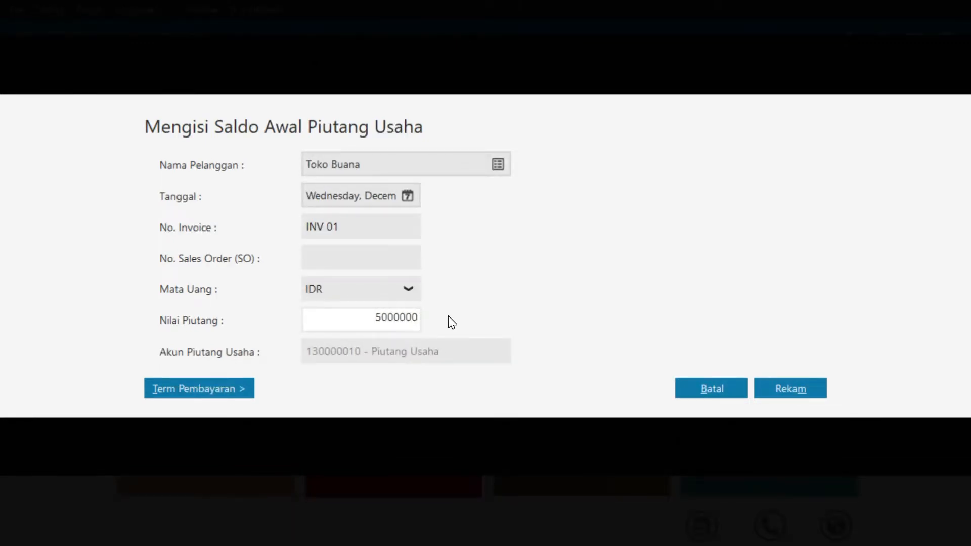
Set payment terms to 10 discount days, 30 due days and 2% discount, then save
left_click(202, 395)
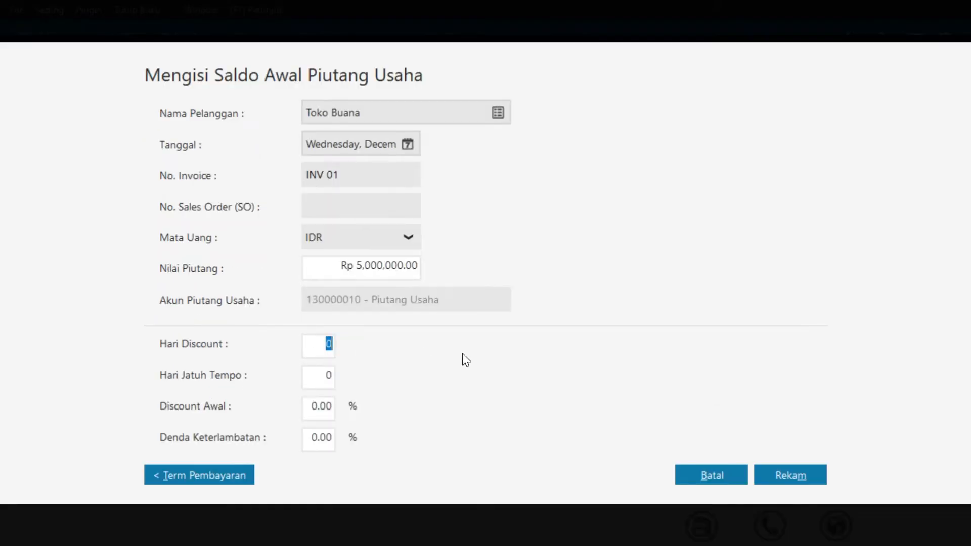
type("1")
key("Tab")
type("30")
key("Tab")
type("2")
left_click(771, 475)
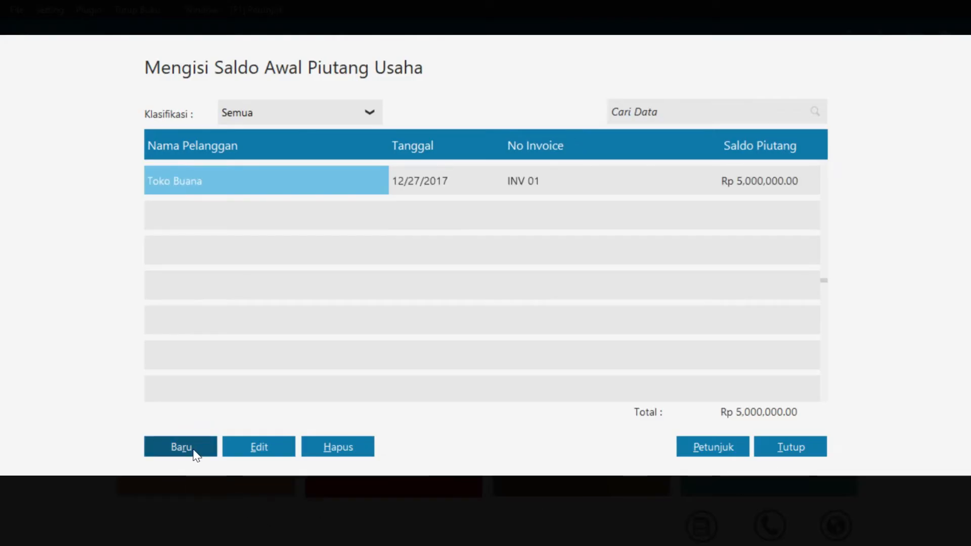
Start a new opening receivable for Warung Tajima dated 30 December 2017
left_click(194, 450)
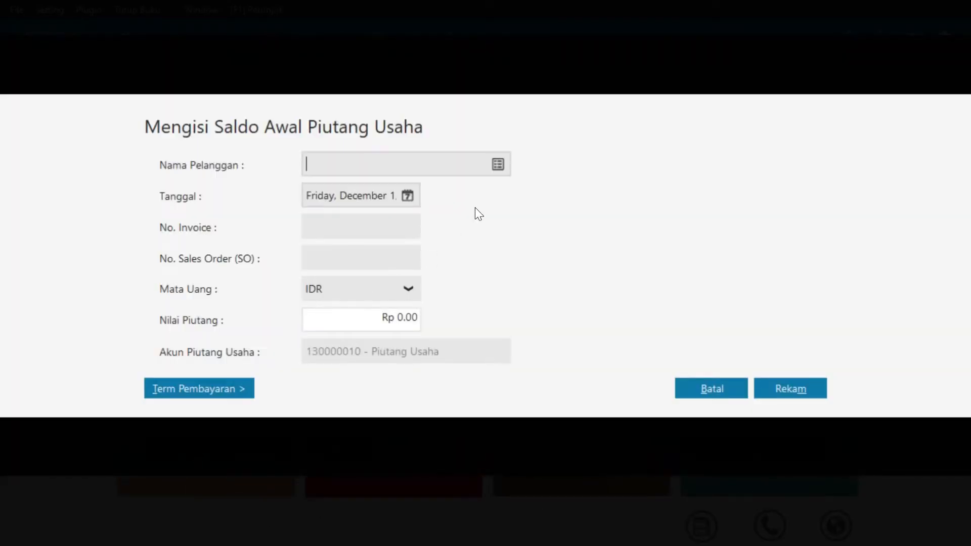
left_click(499, 165)
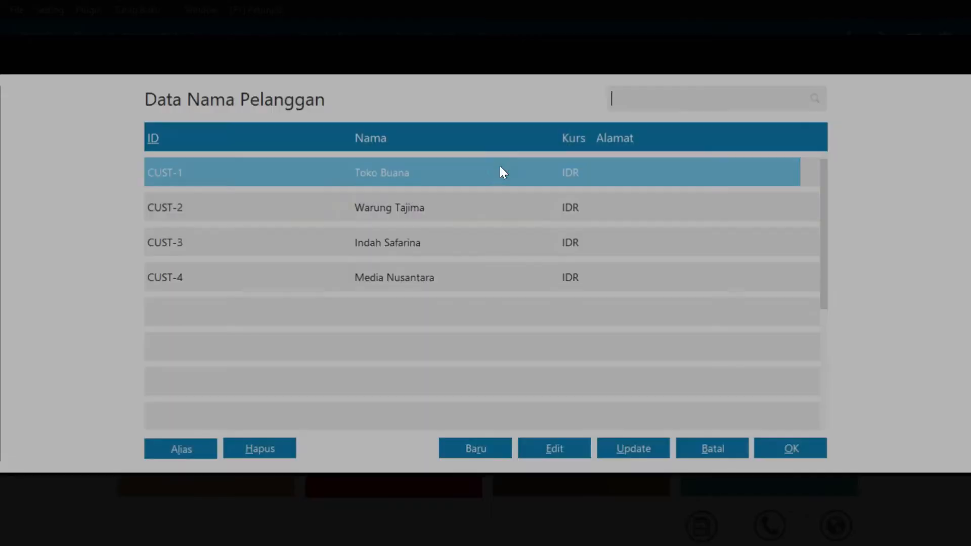
left_click(454, 211)
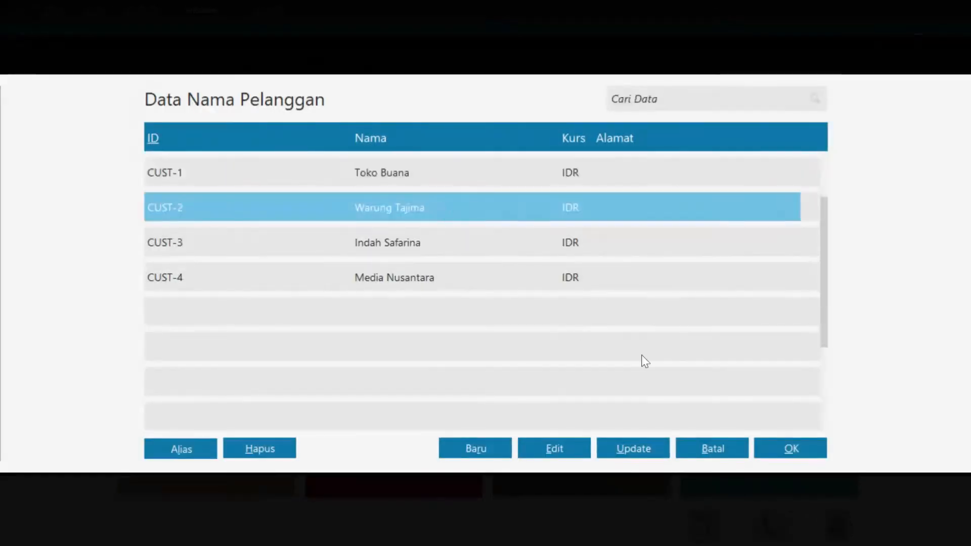
left_click(791, 449)
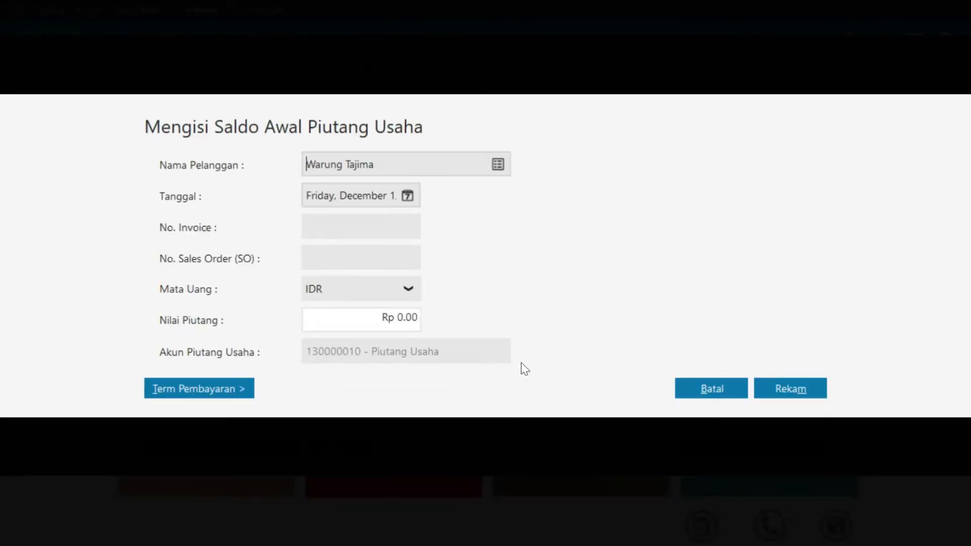
left_click(409, 197)
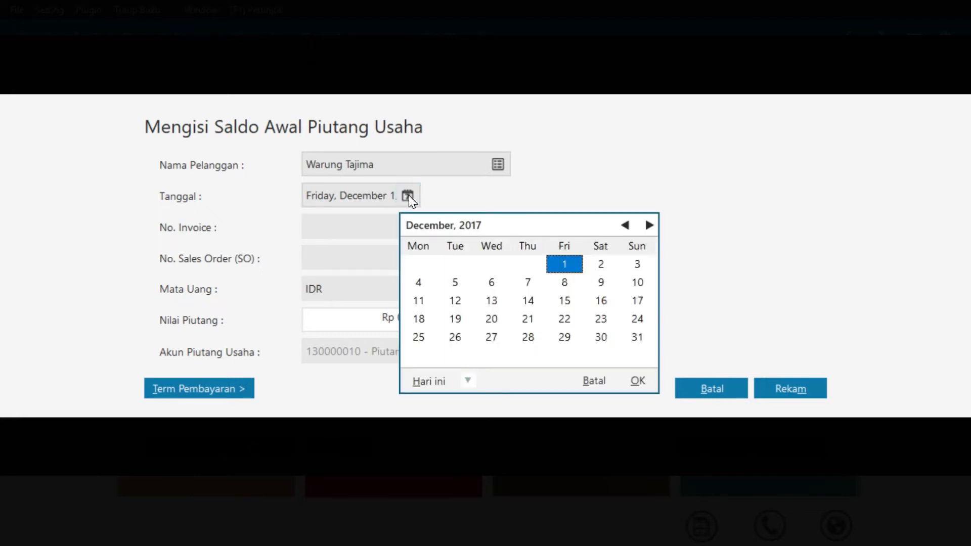
left_click(601, 338)
left_click(636, 381)
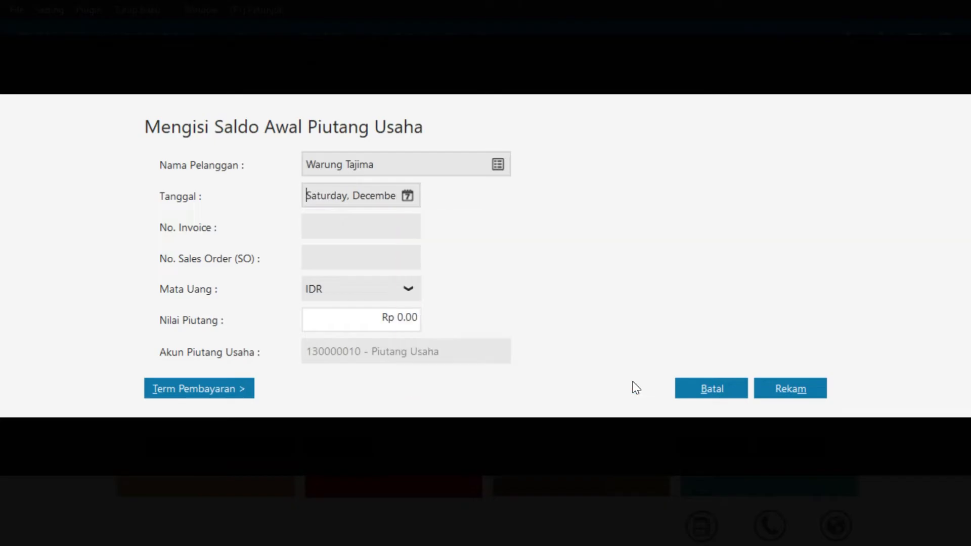
Enter INV 02 for Rp 3,500,000 with 10 discount days and 30 due days, then save
left_click(387, 229)
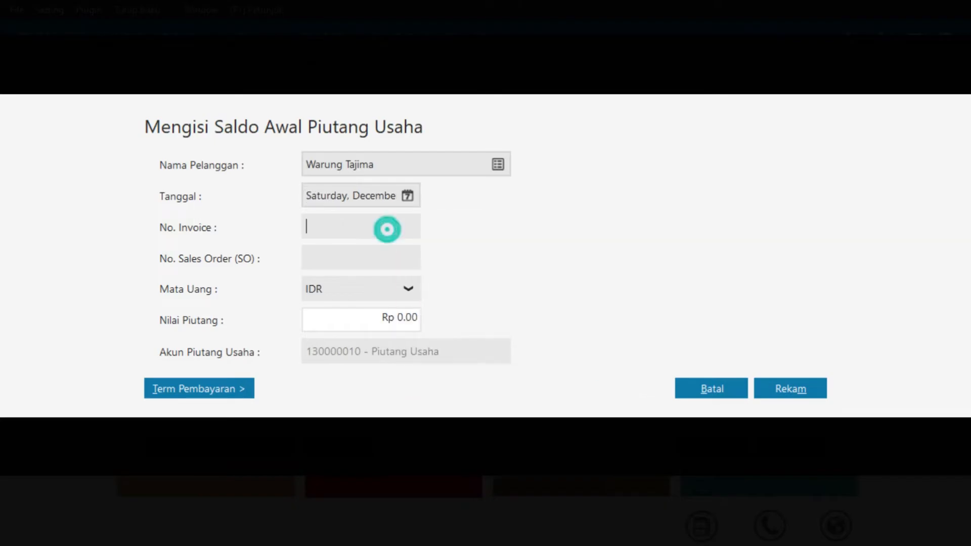
type("INV 02")
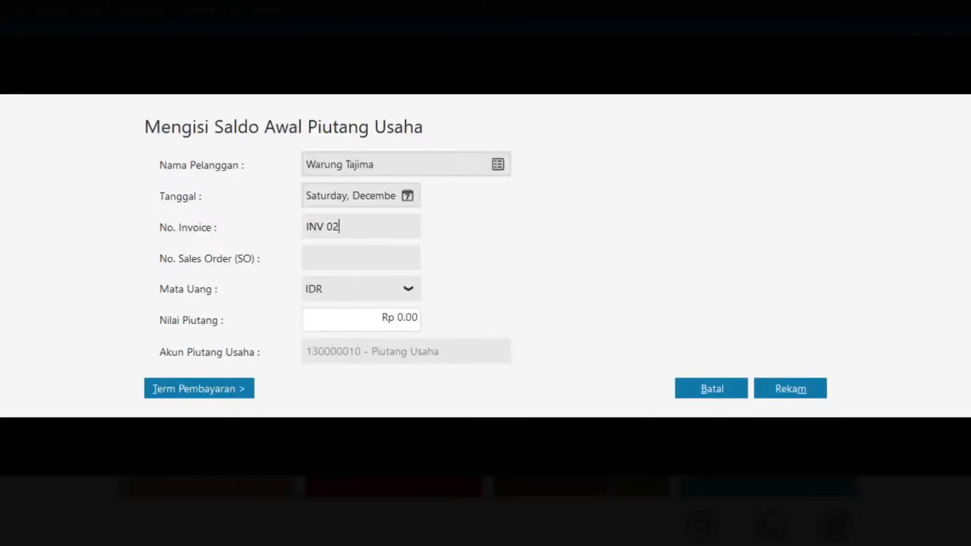
left_click(405, 318)
left_click(406, 317)
type("3500000")
left_click(168, 397)
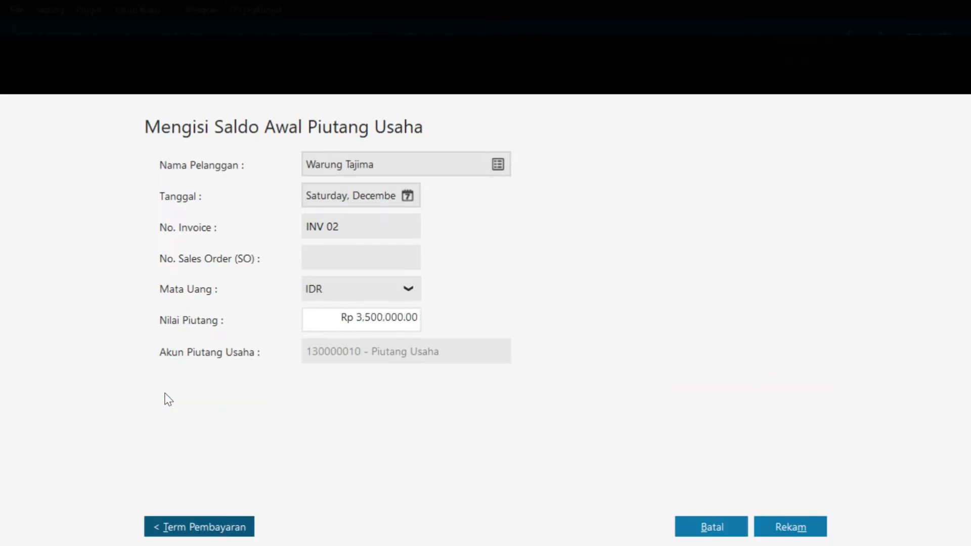
type("10")
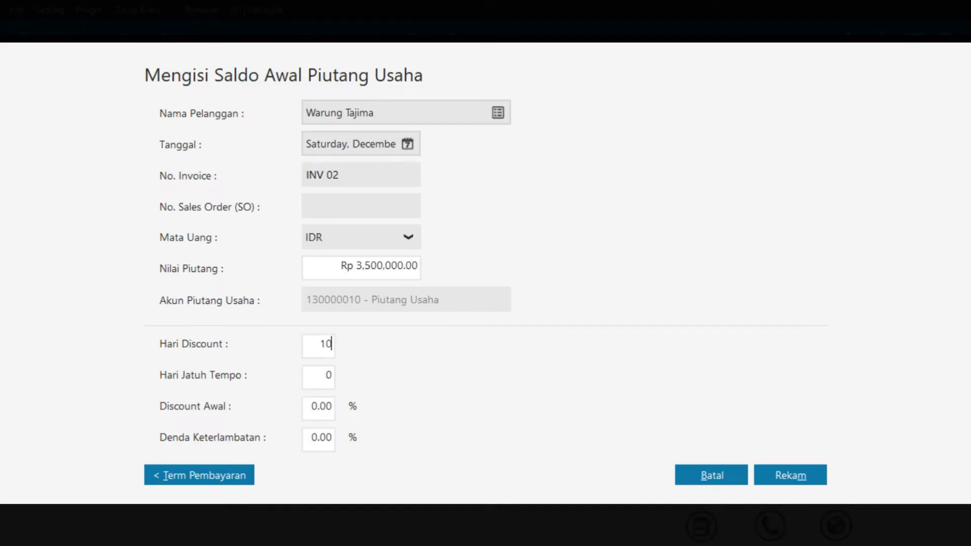
left_click(310, 376)
type("30")
key("Tab")
left_click(796, 478)
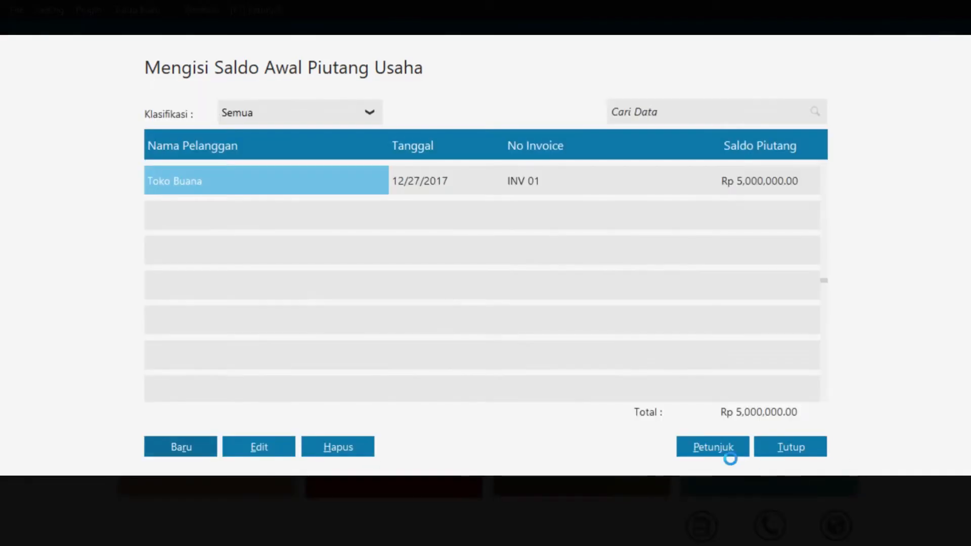
Start a new opening receivable for Toko Buana dated 31 December 2017
left_click(183, 450)
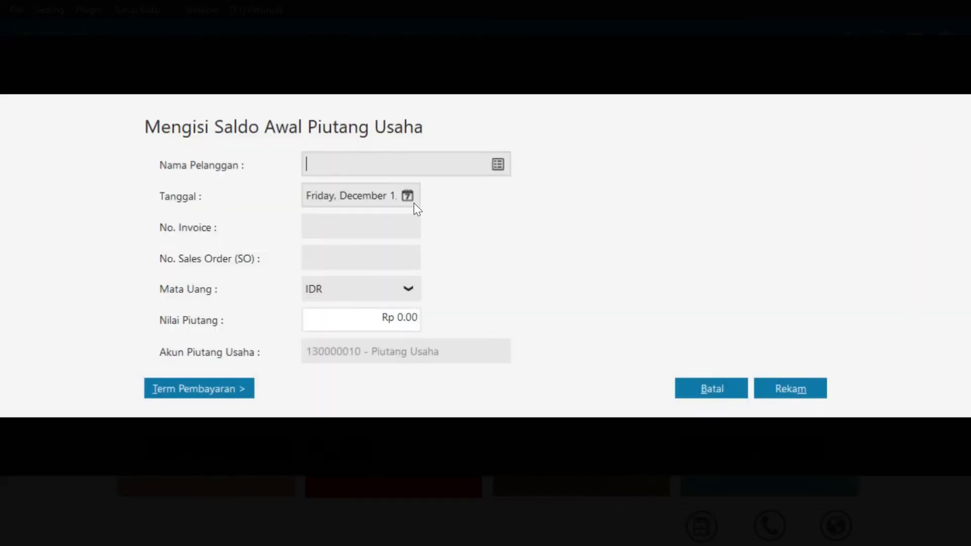
left_click(498, 166)
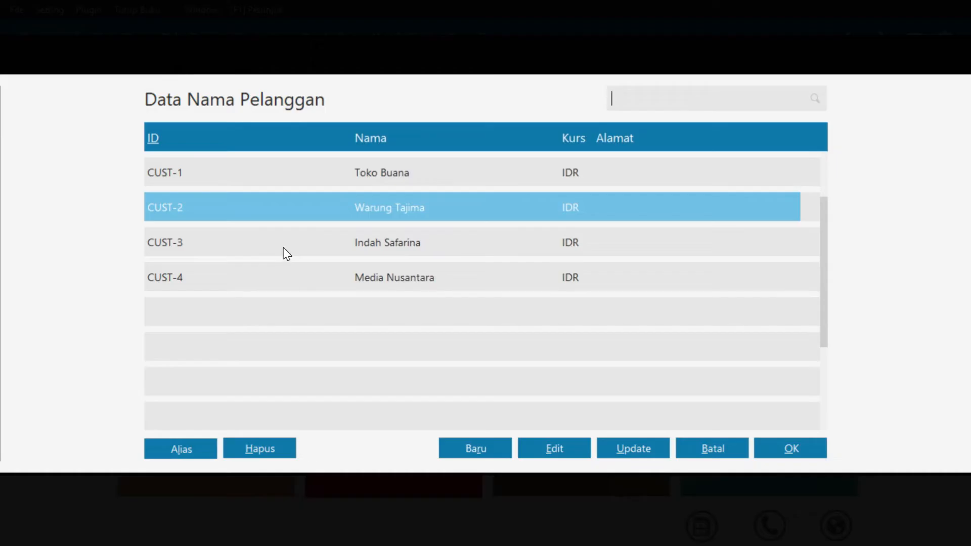
left_click(410, 180)
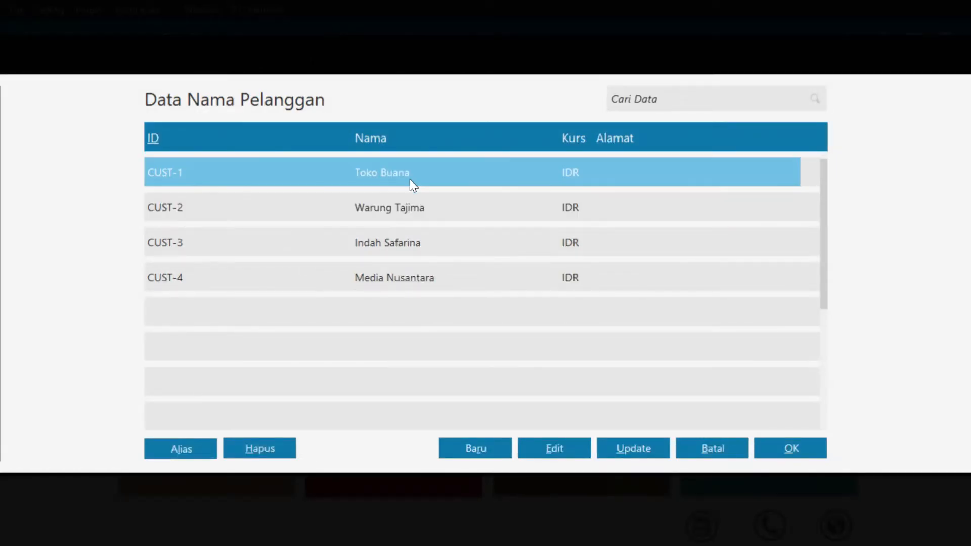
left_click(812, 450)
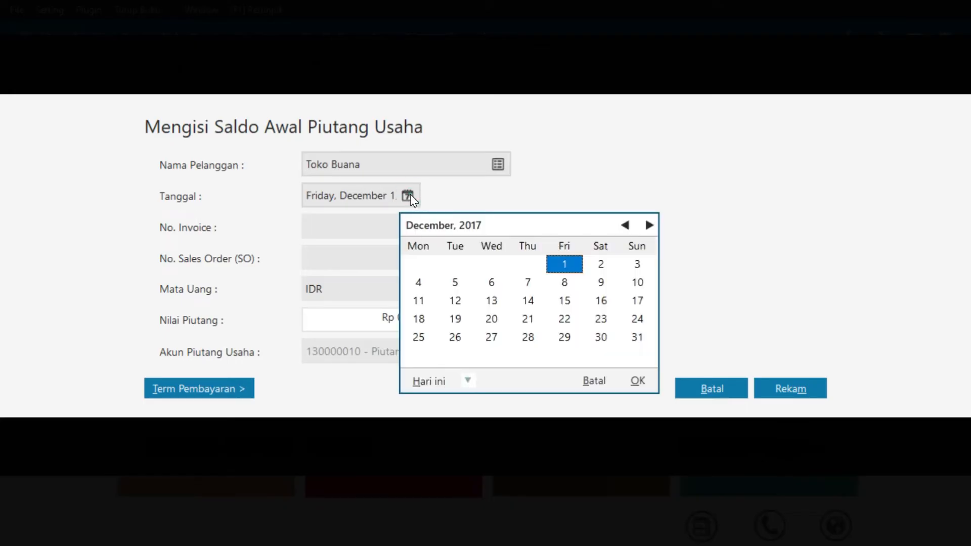
left_click(636, 336)
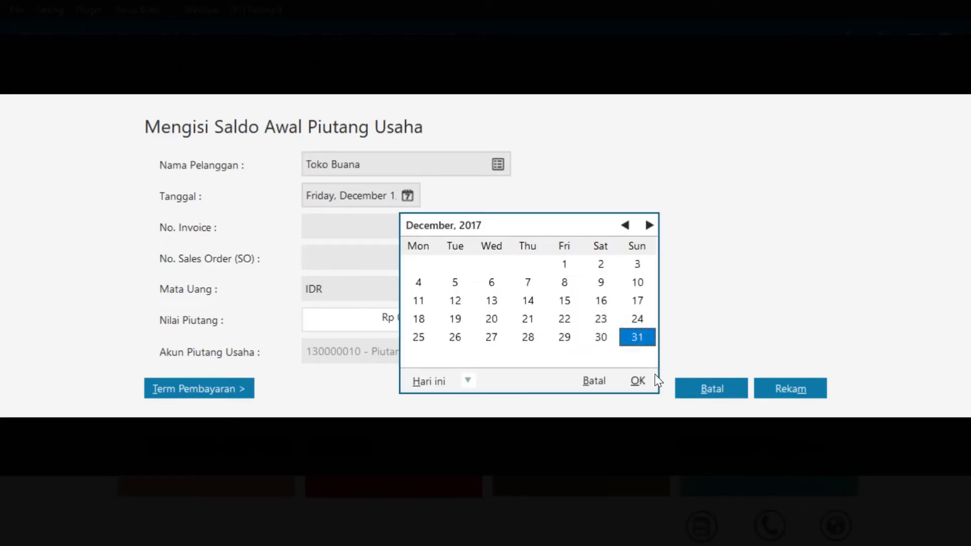
left_click(638, 381)
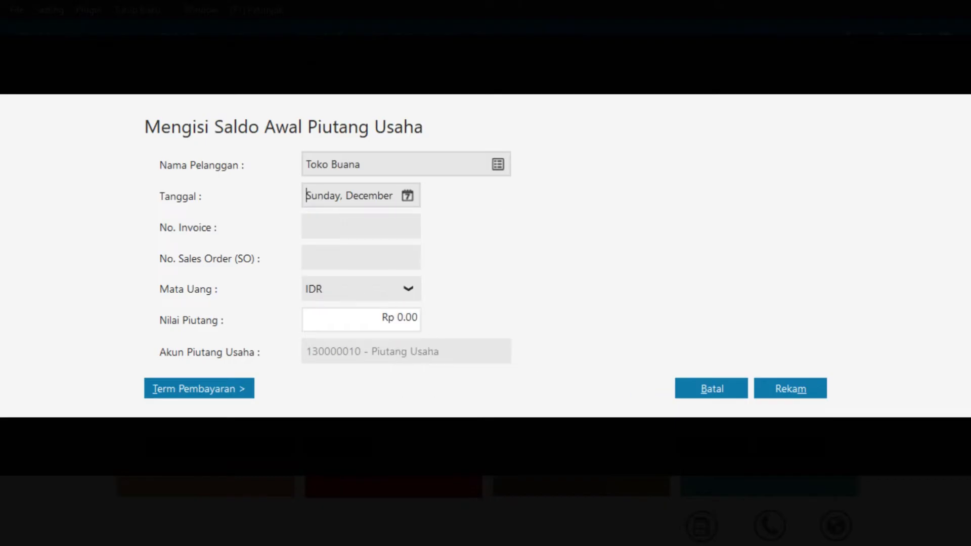
Enter INV 03 for Rp 2,500,000 with 10/30-day terms and 2% discount, then save
left_click(338, 227)
type("INV 03")
left_click(405, 317)
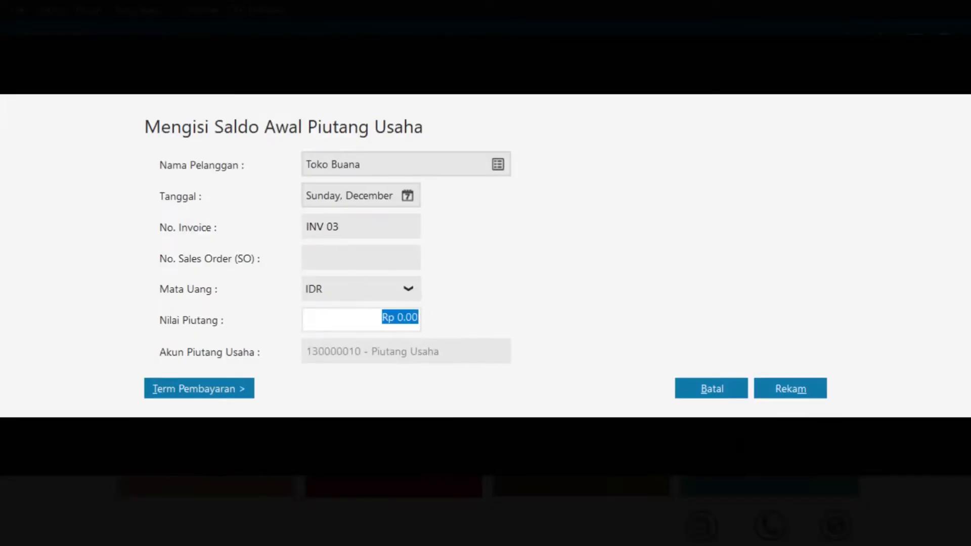
type("2")
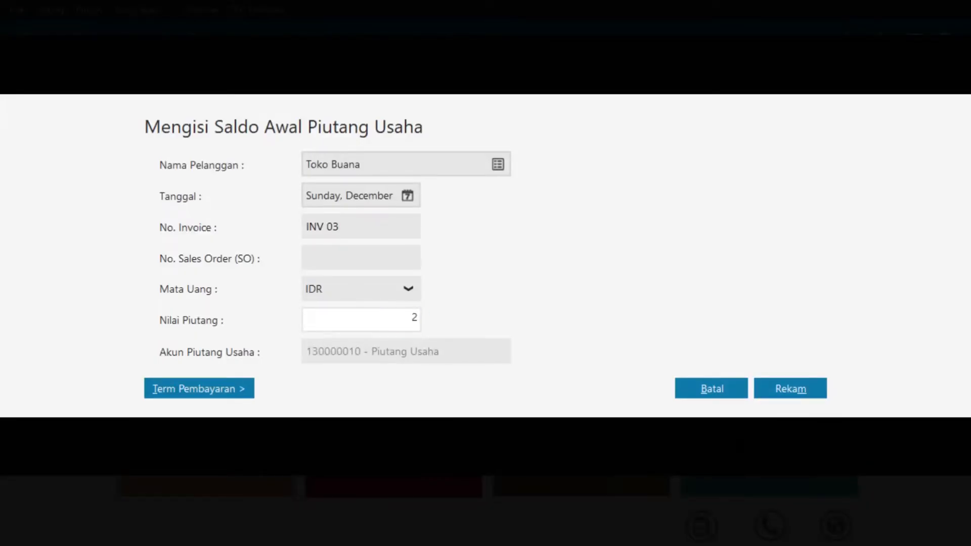
type("500000")
left_click(196, 395)
type("10")
key("Tab")
type("30")
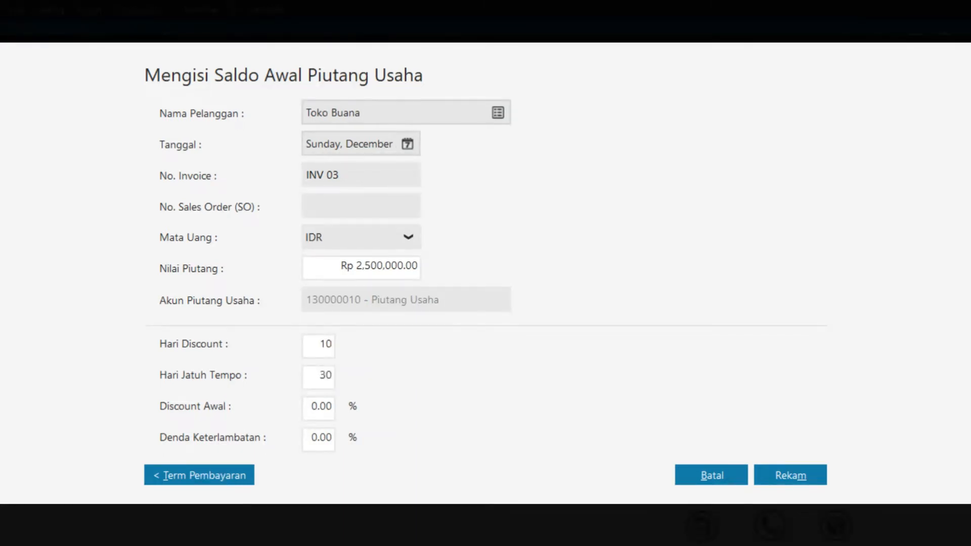
key("Tab")
type("2")
left_click(810, 469)
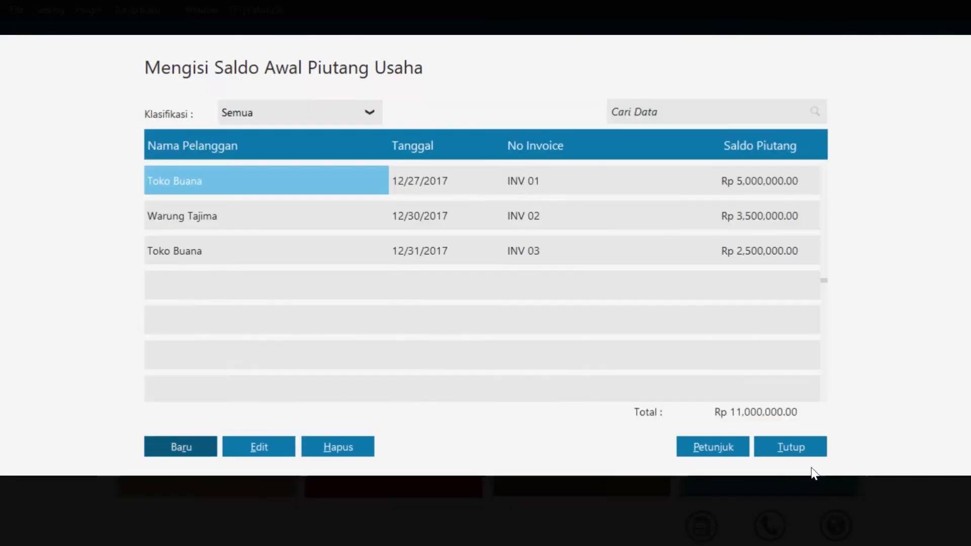
left_click(176, 450)
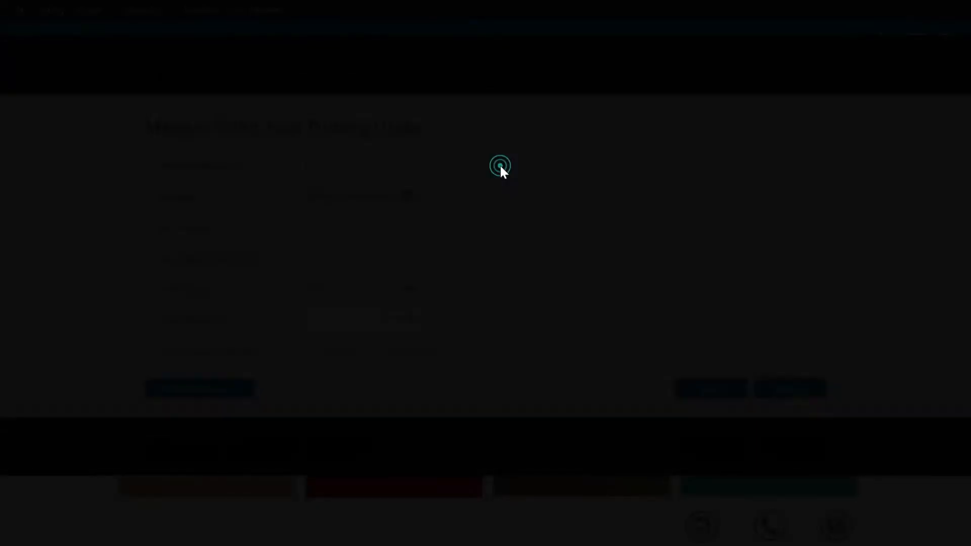
left_click(498, 165)
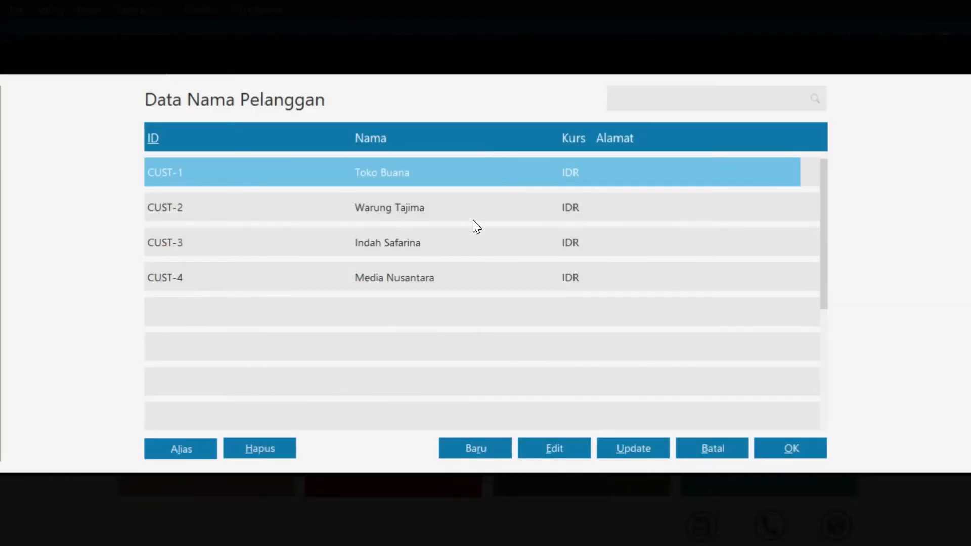
left_click(466, 243)
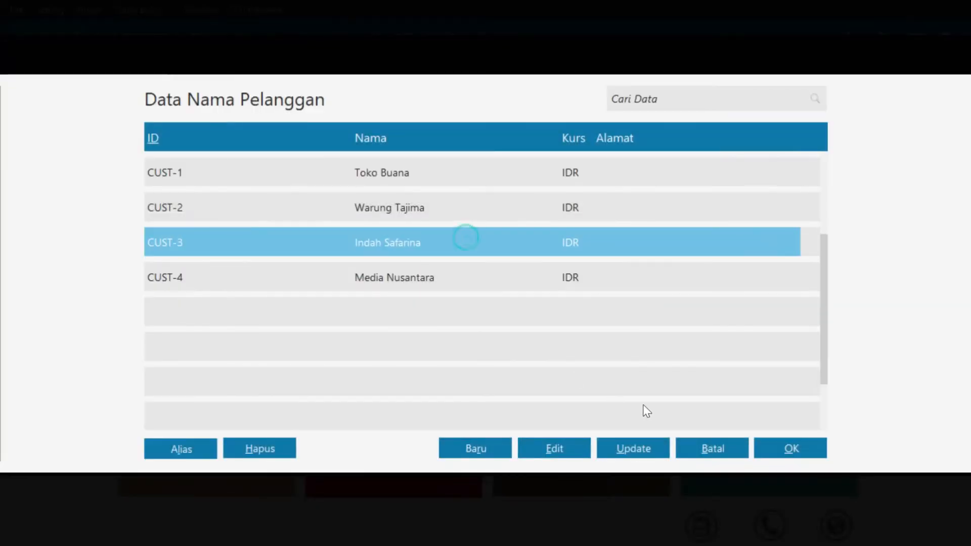
left_click(792, 450)
left_click(413, 197)
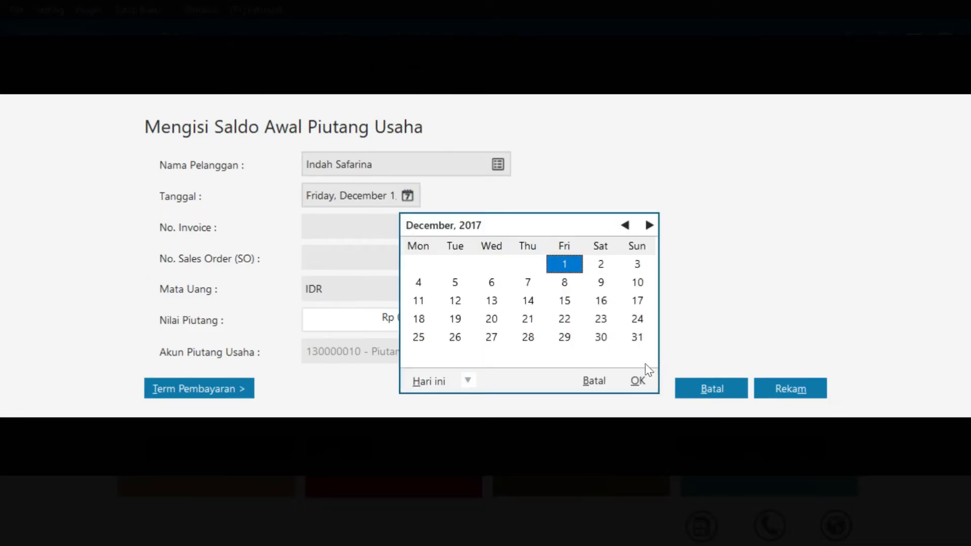
left_click(637, 382)
Enter INV 04 for Rp 4,500,000 with 10 discount days, 30 due days and 2% discount
left_click(395, 227)
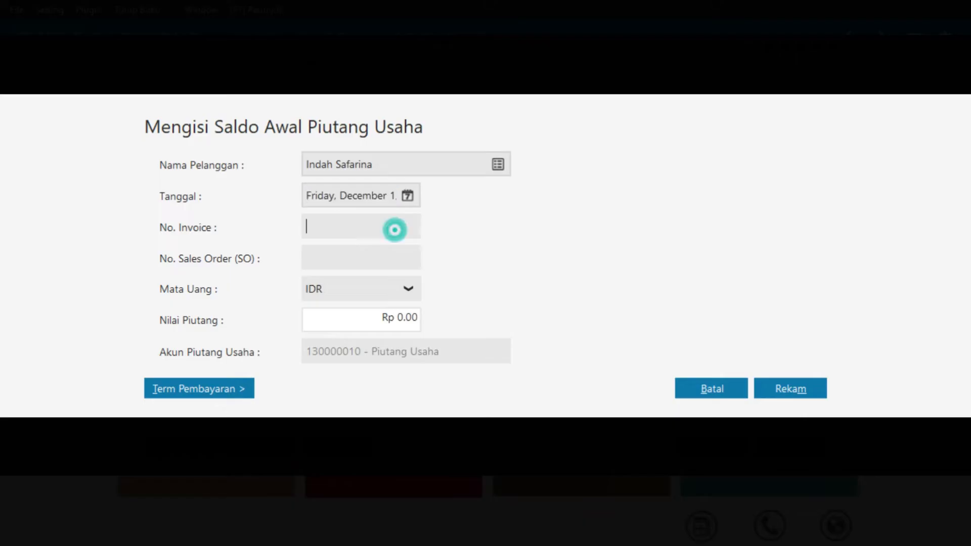
type("INV 04")
left_click(405, 321)
double_click(405, 318)
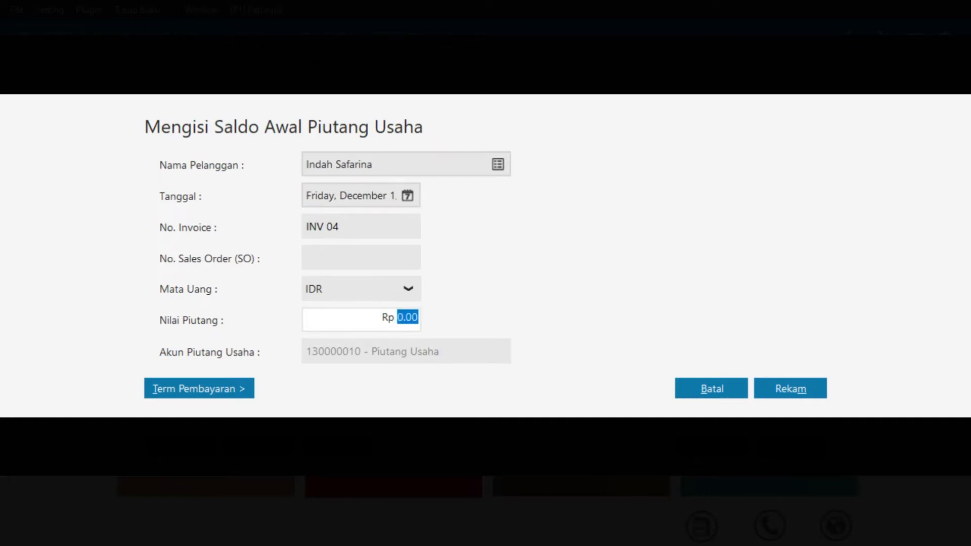
type("4500000")
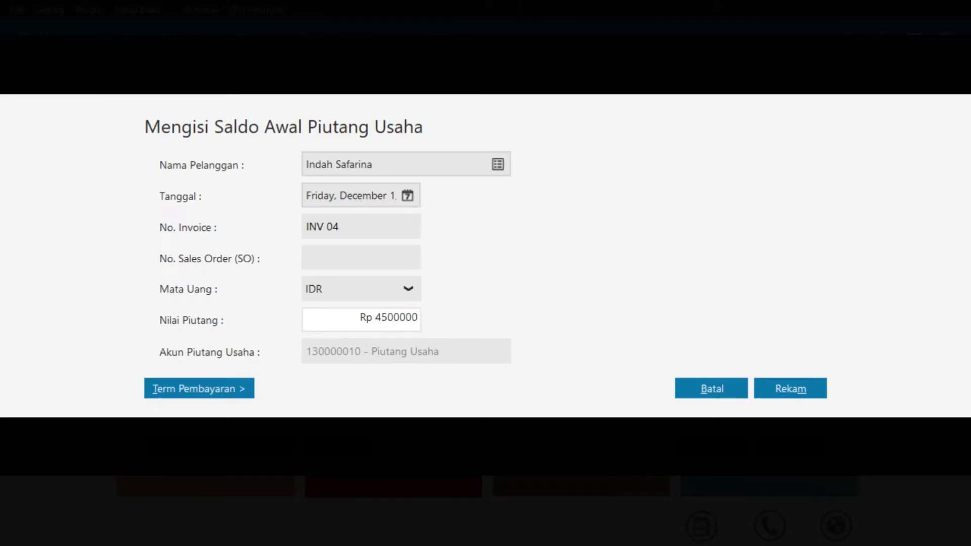
left_click(178, 390)
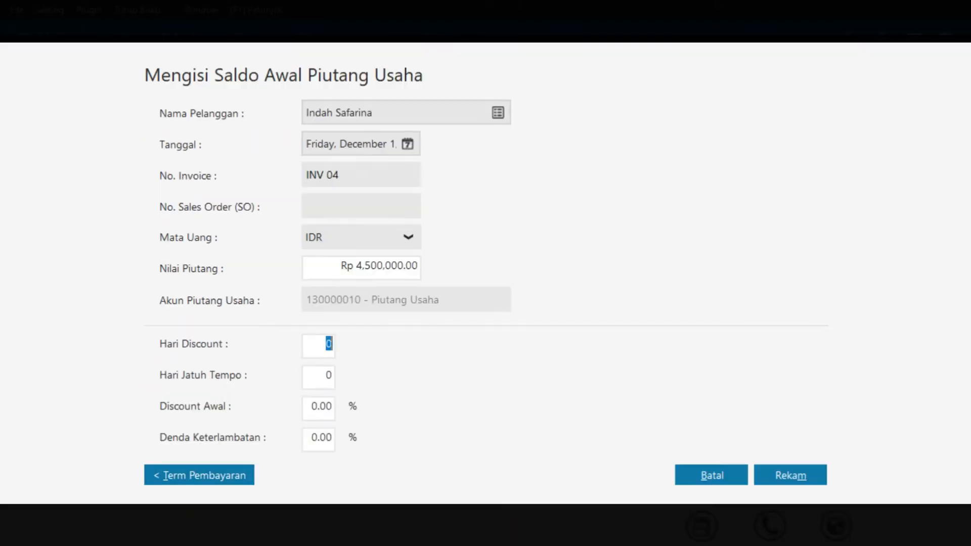
type("10")
double_click(327, 375)
type("30")
key("Tab")
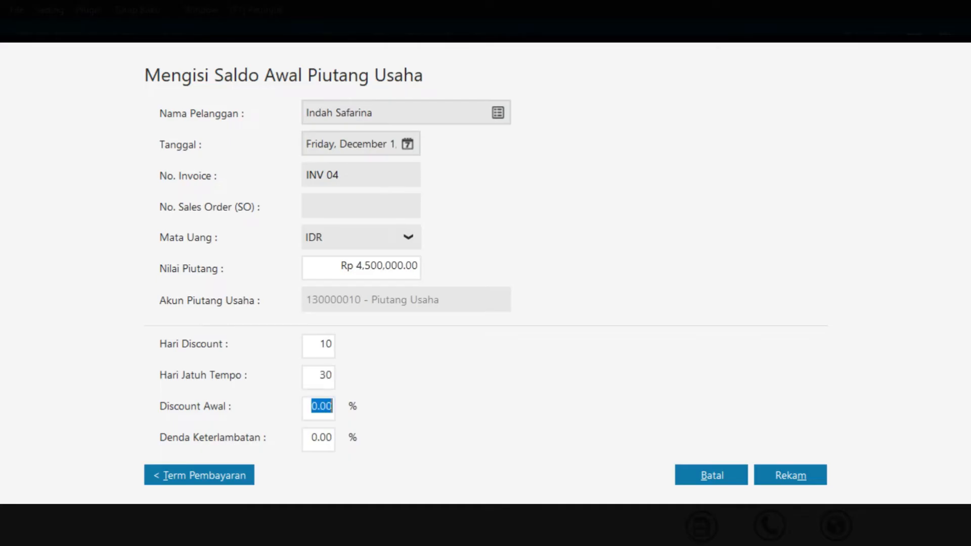
type("2")
Save INV 04 and start Media Nusantara's opening receivable dated 30 November 2017
left_click(784, 472)
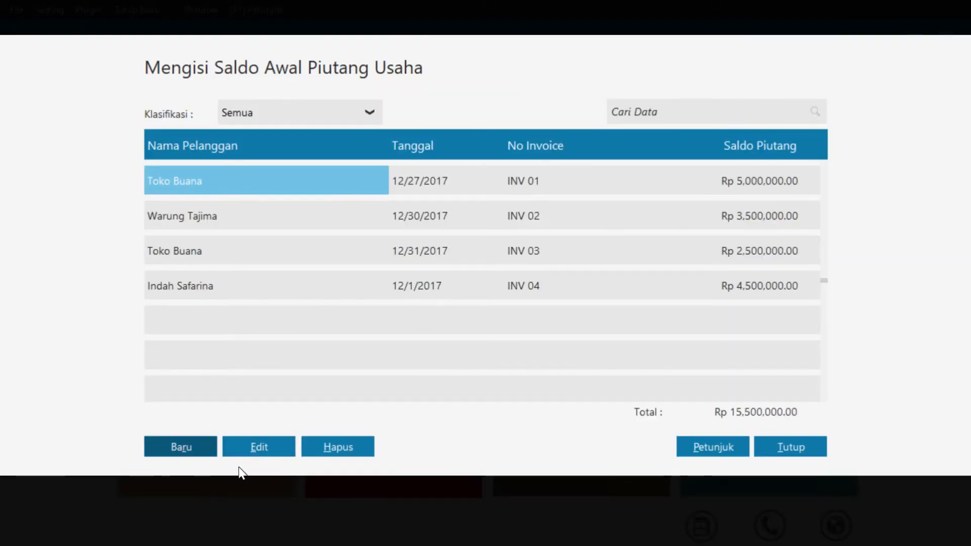
left_click(207, 451)
left_click(497, 166)
left_click(423, 278)
left_click(786, 454)
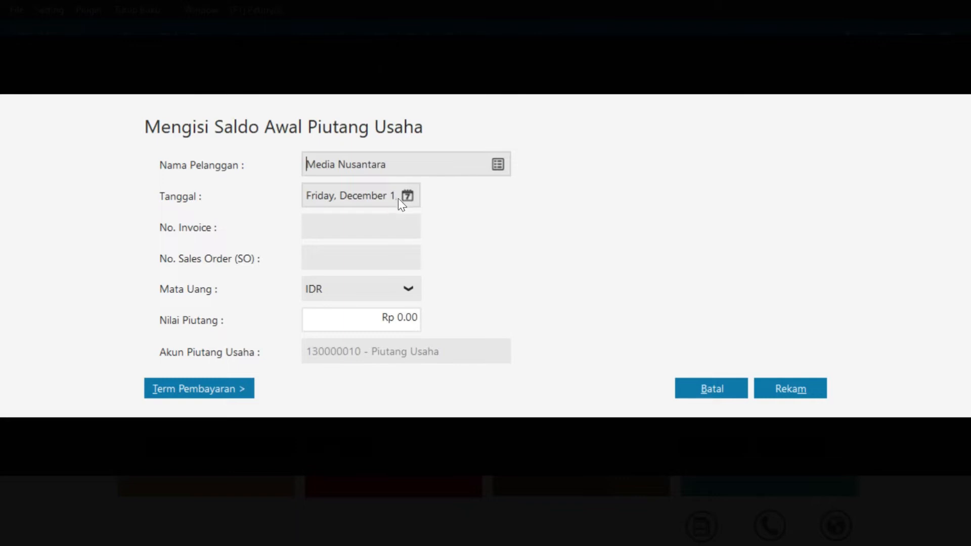
left_click(406, 197)
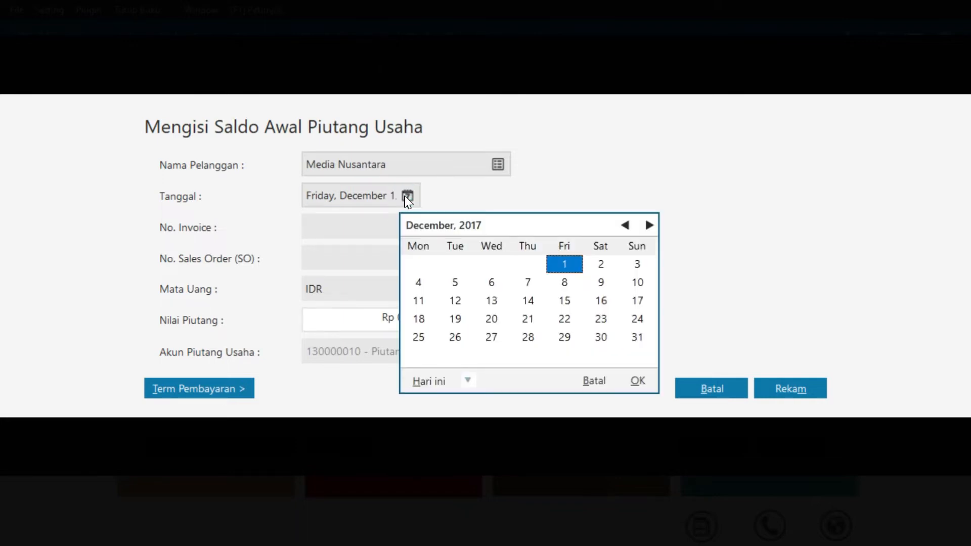
left_click(625, 225)
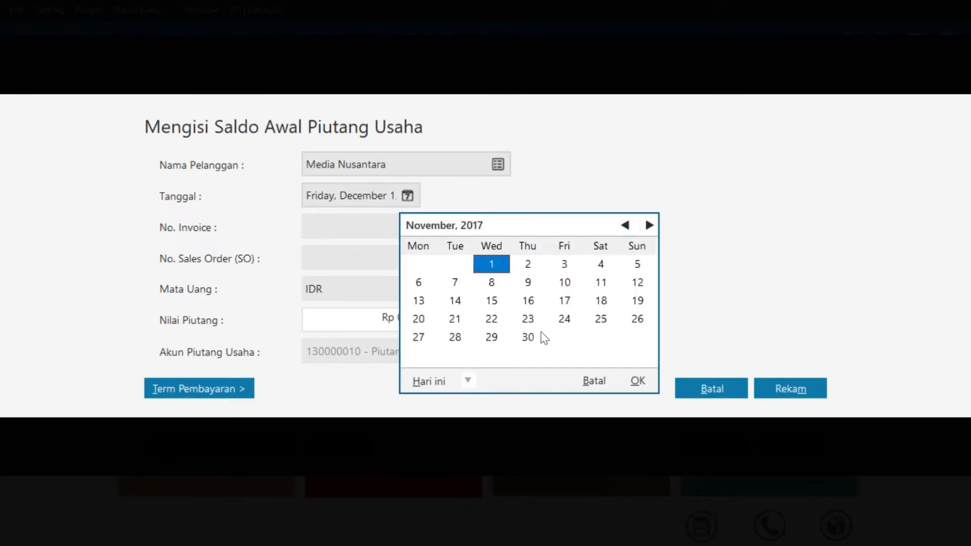
left_click(527, 338)
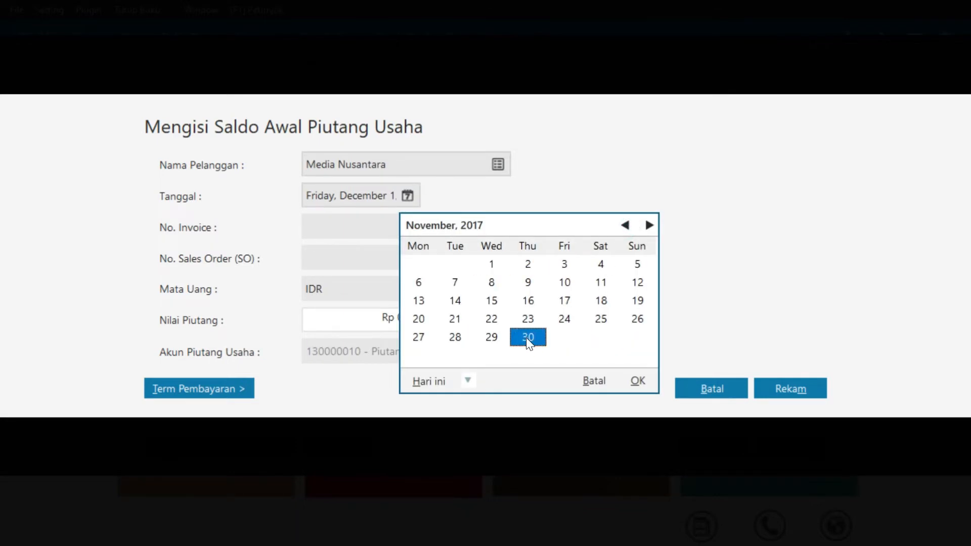
left_click(638, 382)
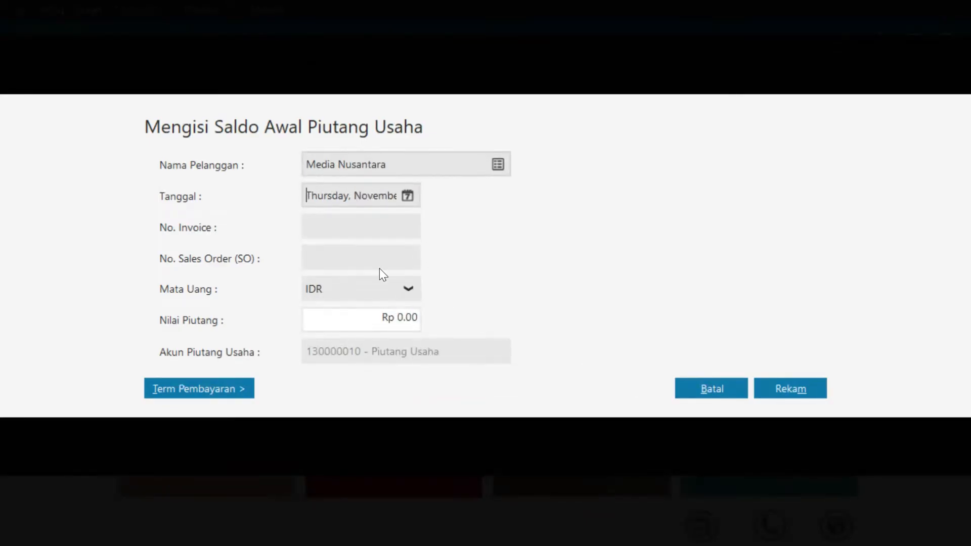
Enter INV 05 for Rp 4,000,000 with 10/30-day terms and 2% discount, save, and close the list
left_click(345, 224)
type("INV 05")
left_click(410, 319)
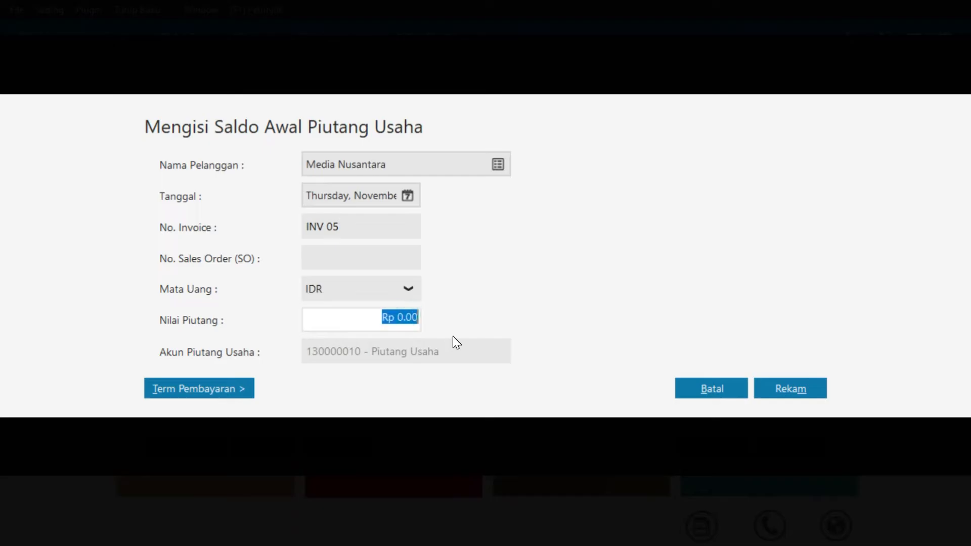
type("4")
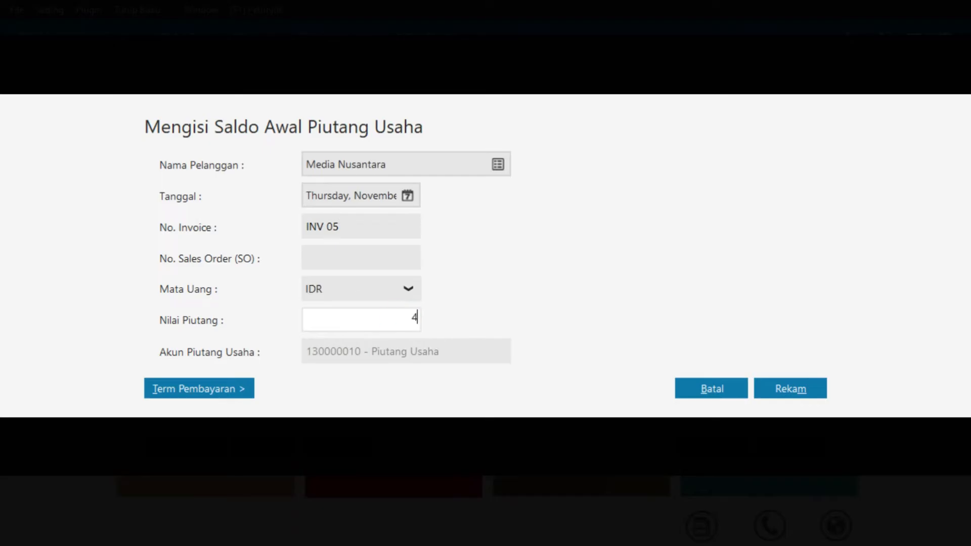
type("000000")
left_click(224, 388)
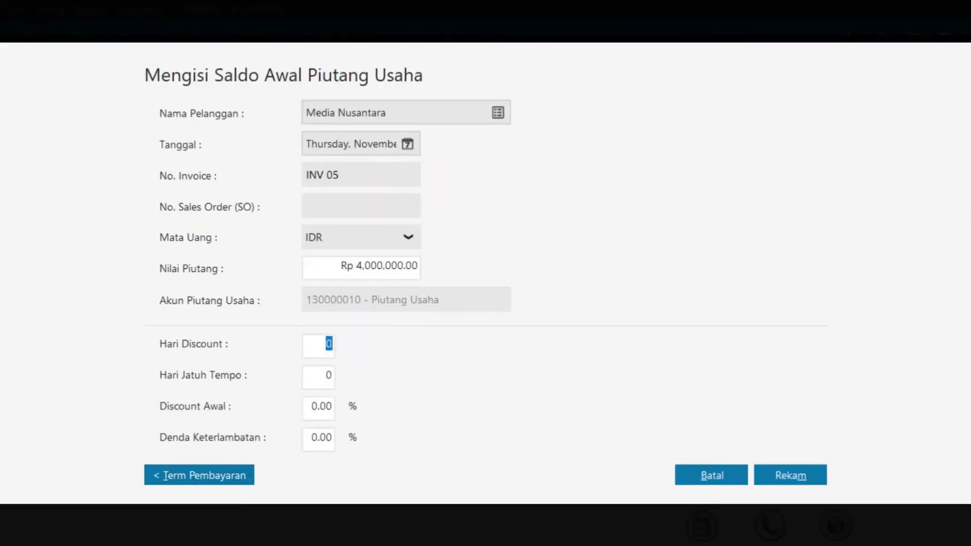
type("10")
key("Tab")
type("30")
key("Tab")
type("2")
left_click(801, 466)
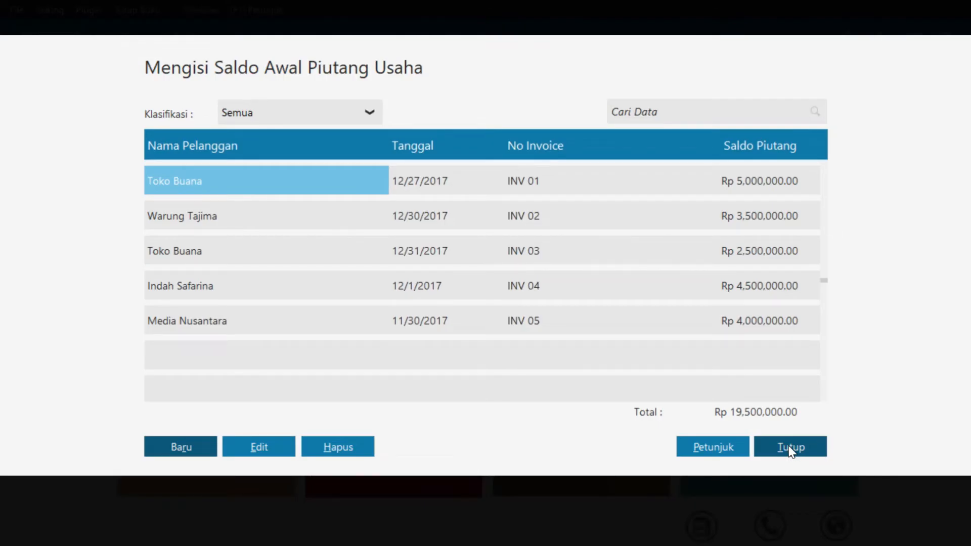
left_click(815, 458)
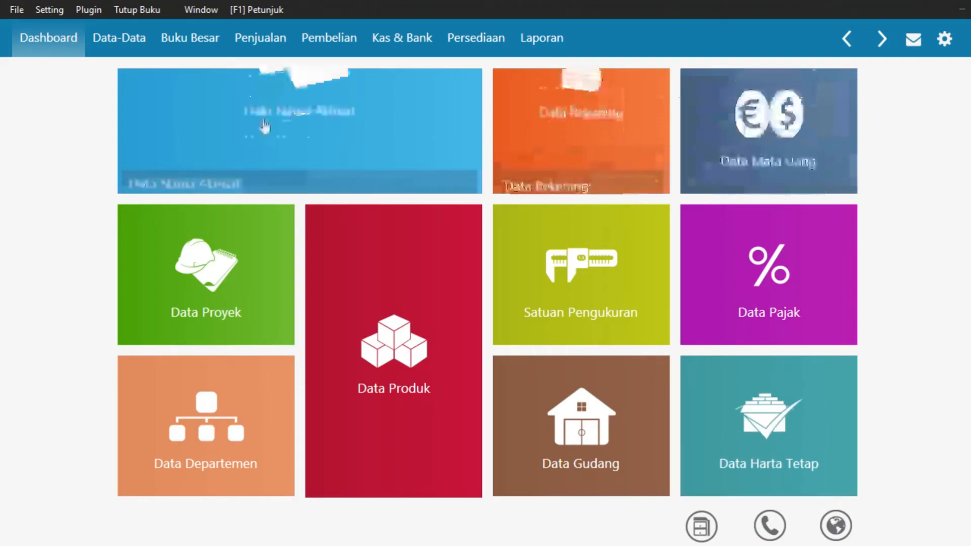
Open the payables opening balances and start an entry for PT Gudang Sembako dated 20 December 2017
left_click(57, 13)
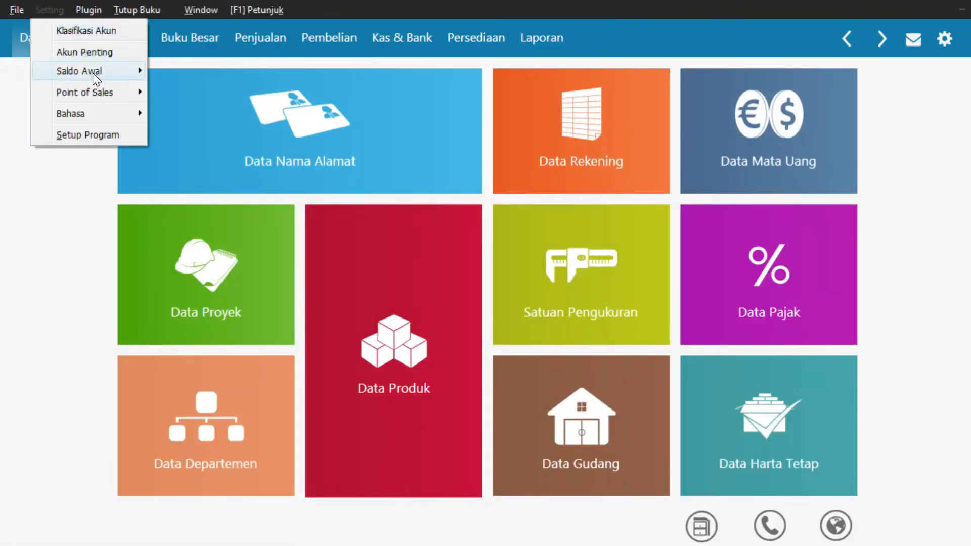
mouse_move(95, 76)
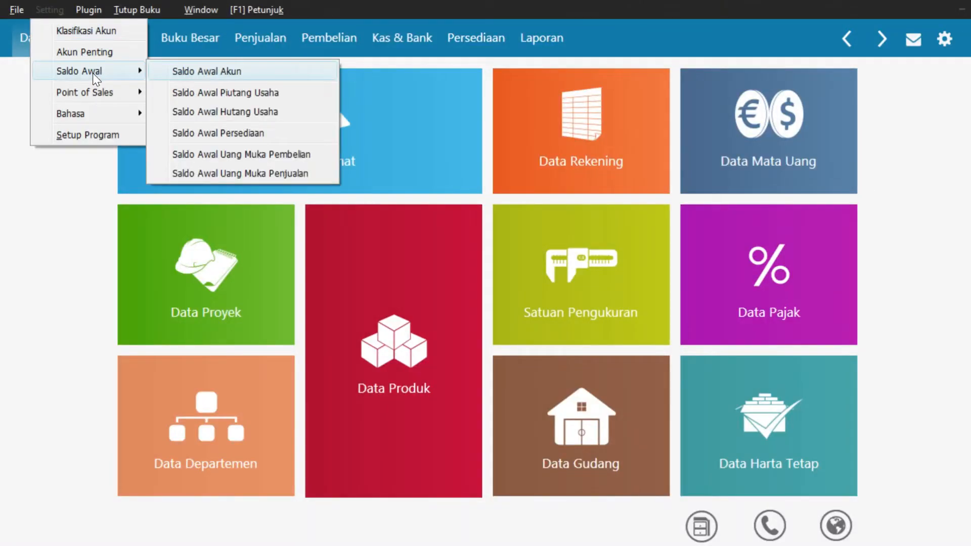
left_click(209, 117)
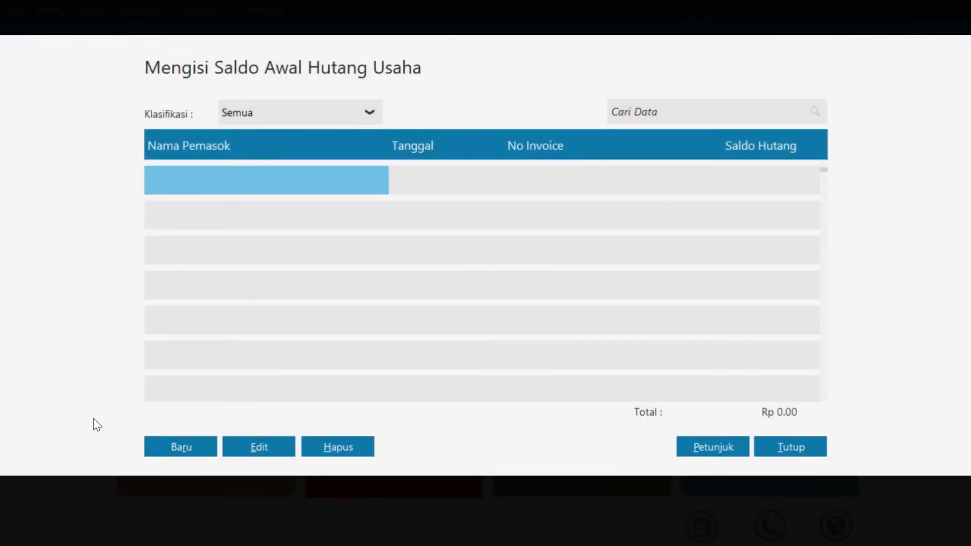
left_click(168, 449)
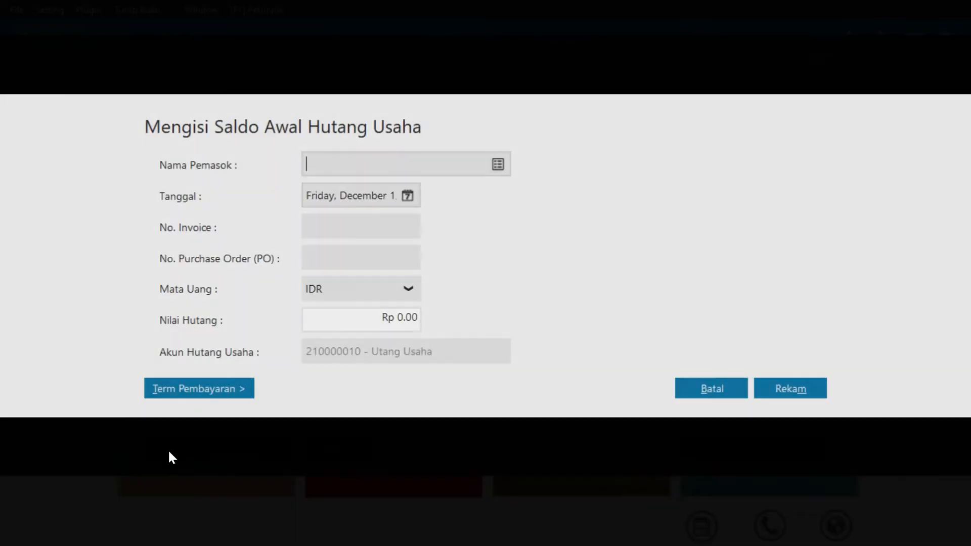
left_click(494, 165)
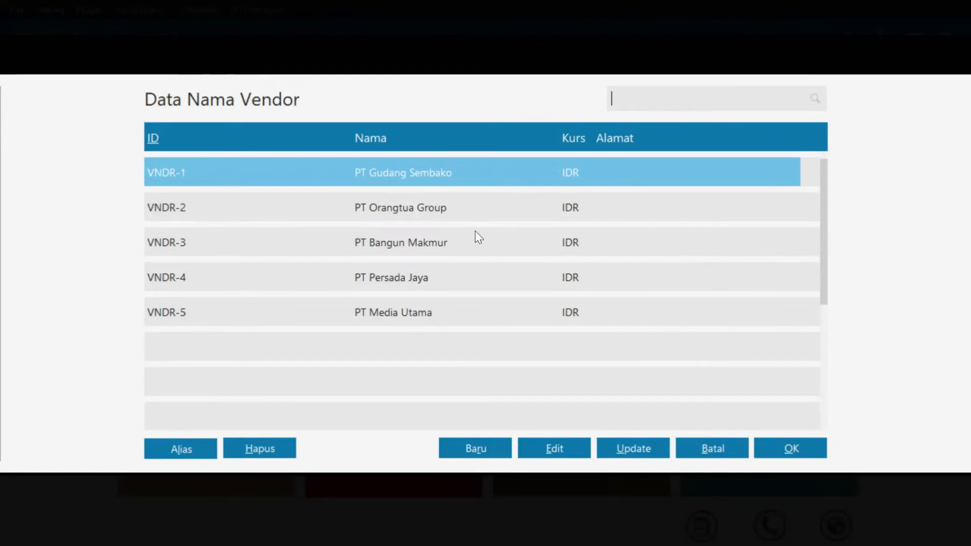
left_click(811, 454)
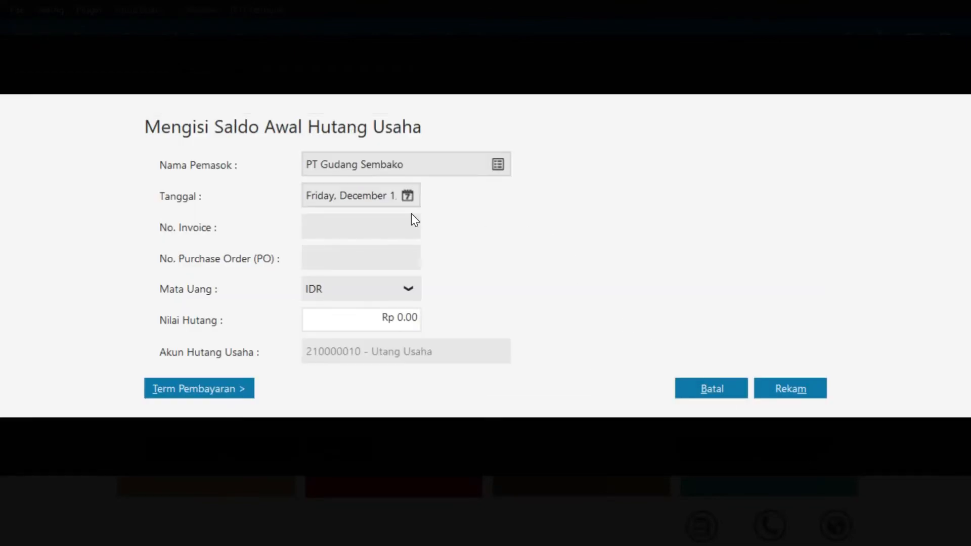
left_click(408, 198)
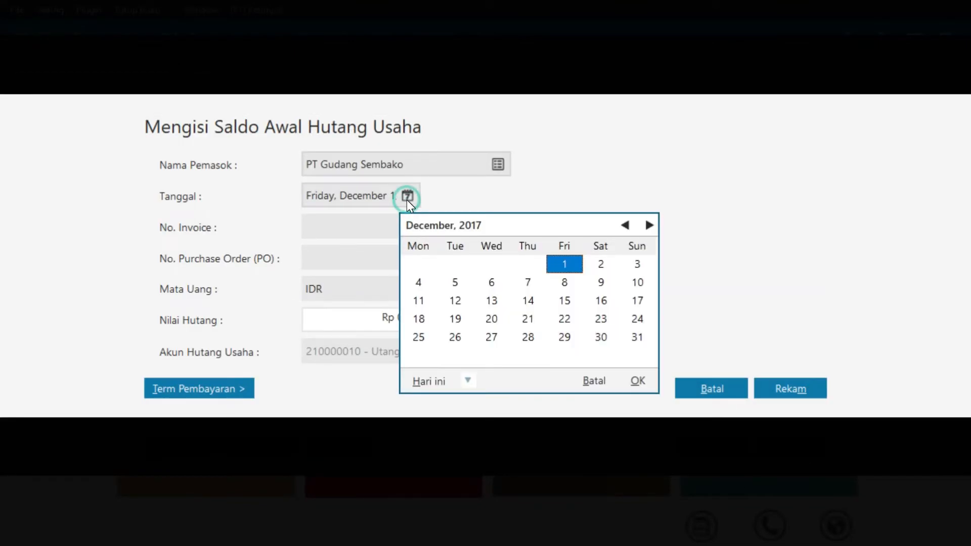
left_click(493, 319)
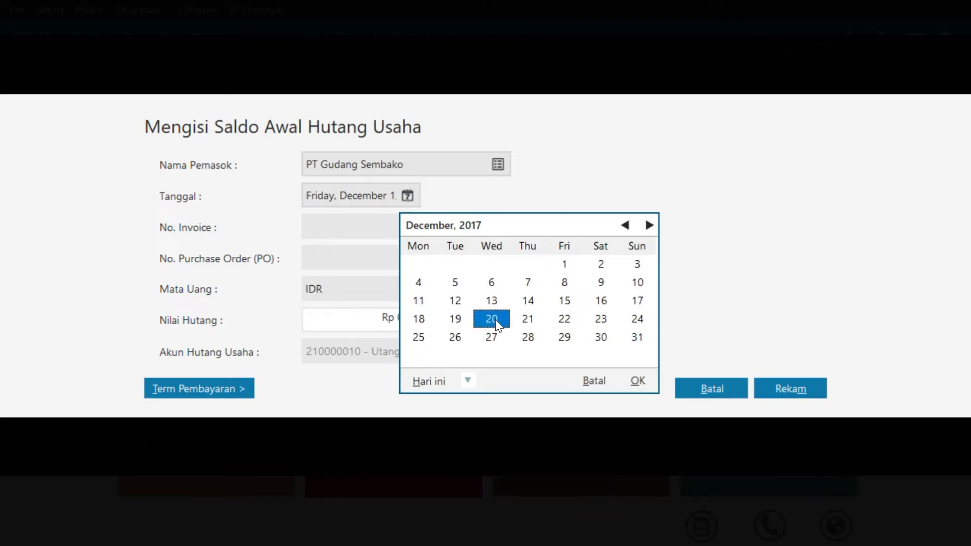
left_click(638, 381)
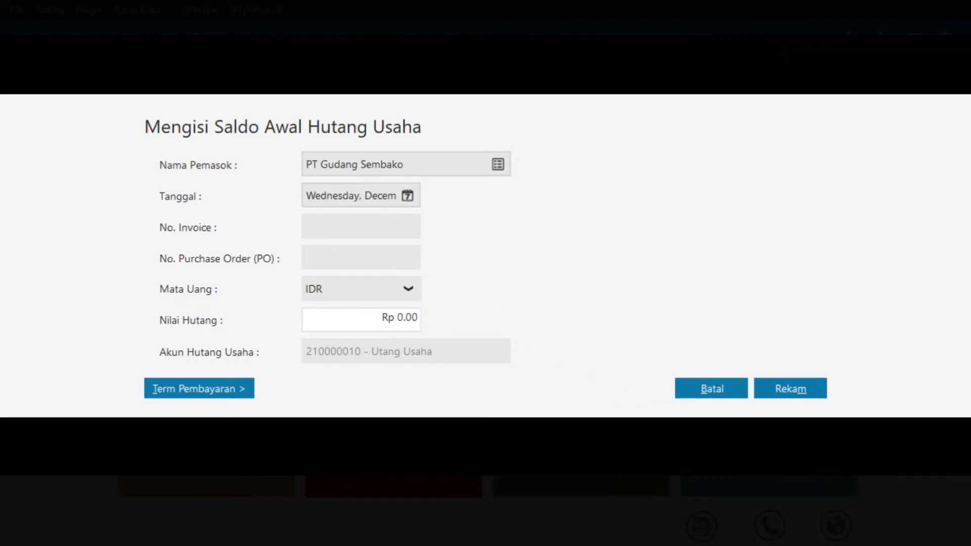
Enter INV 01 for Rp 30,000,000 with 10/30-day terms and 2% discount, then save
left_click(383, 226)
type("INV 01")
left_click(408, 317)
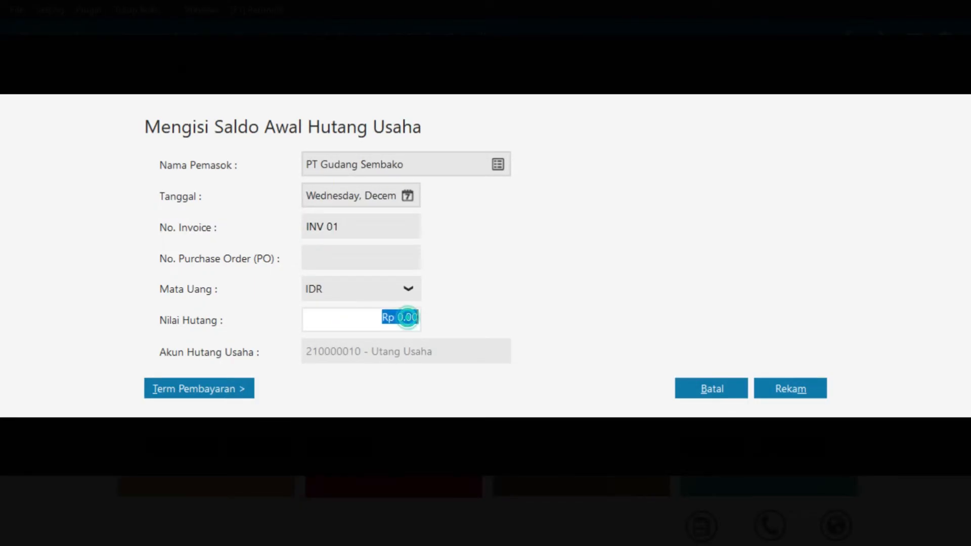
type("30000000")
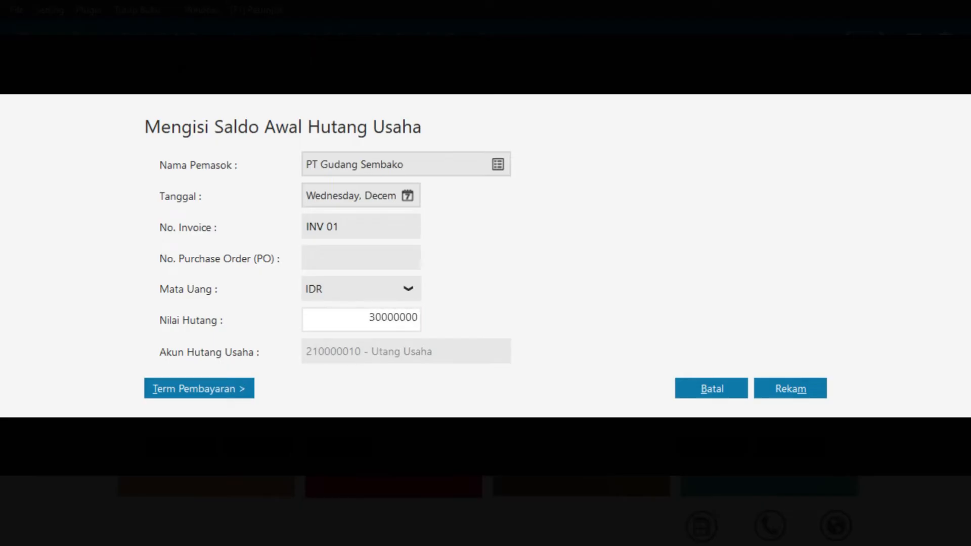
left_click(214, 389)
type("10")
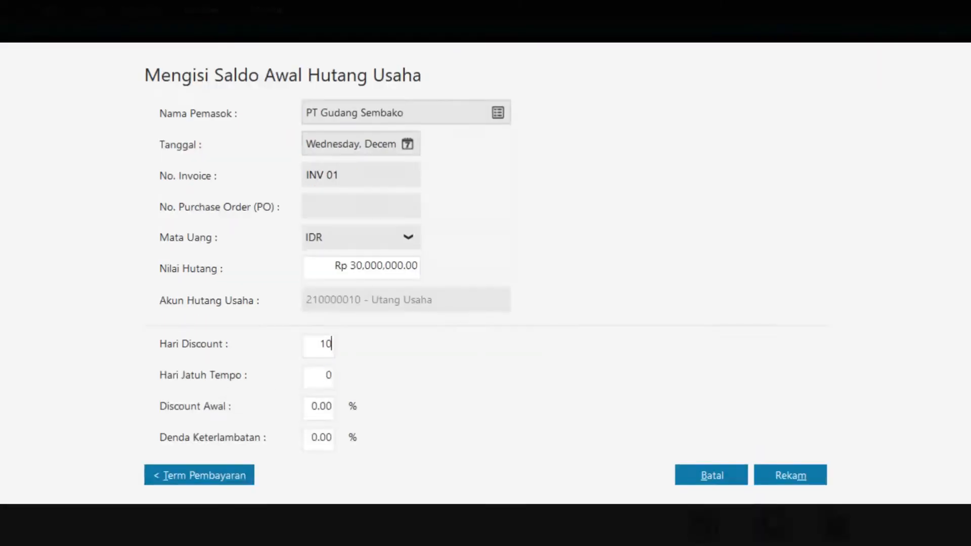
key("Tab")
type("30")
key("Tab")
type("2")
left_click(796, 478)
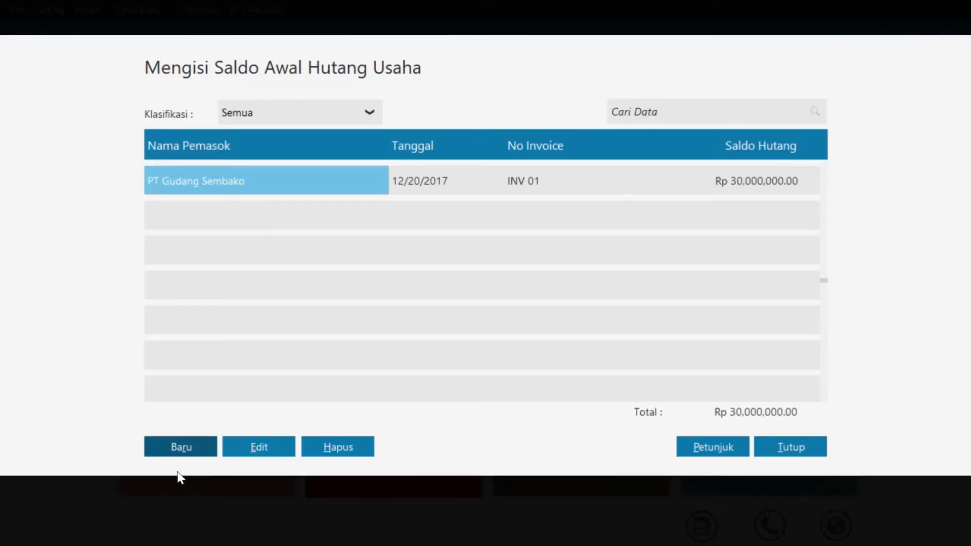
Start a new opening payable for PT Orangtua Group dated 30 December 2017
left_click(183, 448)
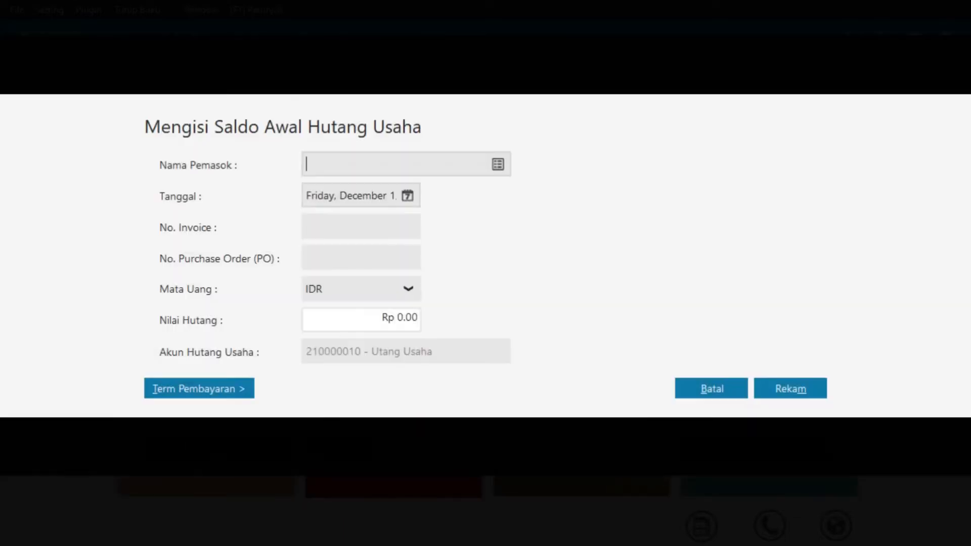
left_click(499, 164)
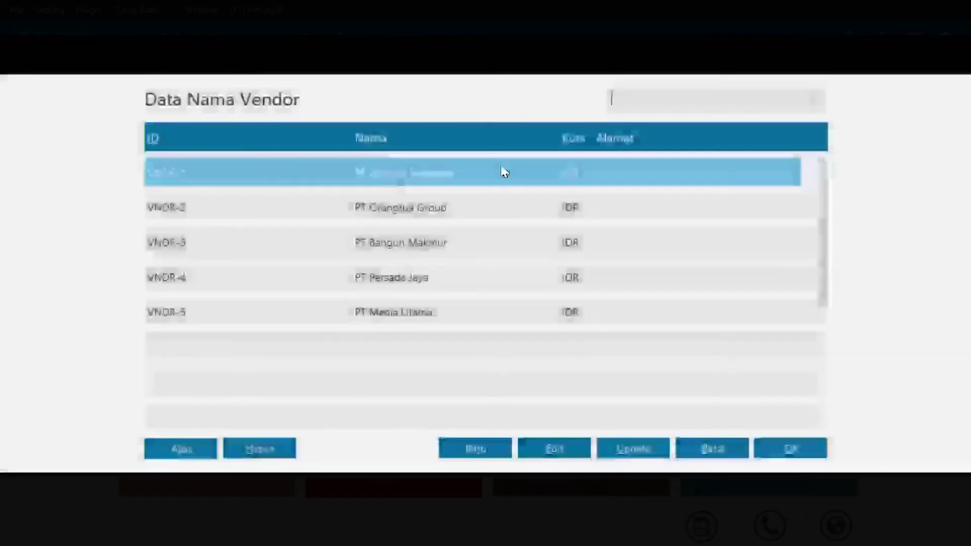
left_click(464, 208)
left_click(790, 454)
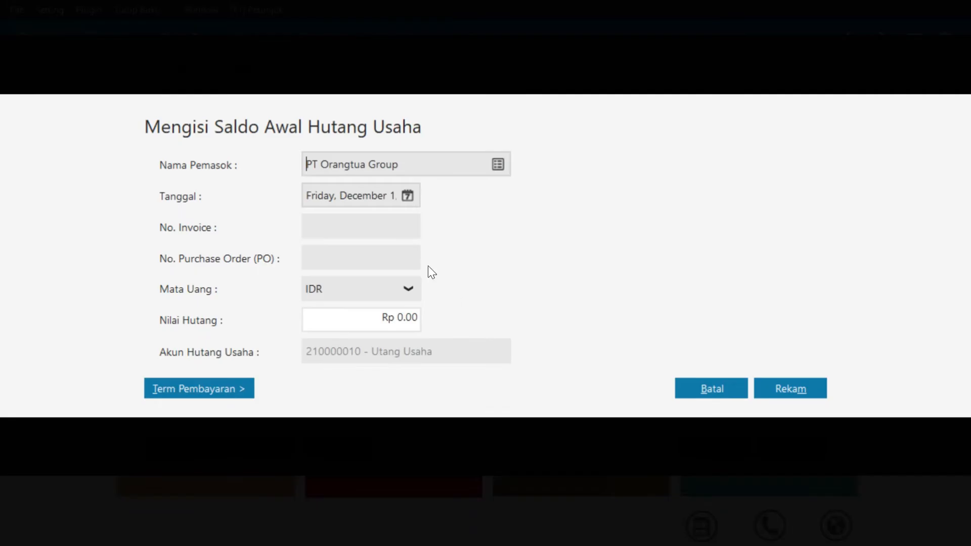
left_click(407, 197)
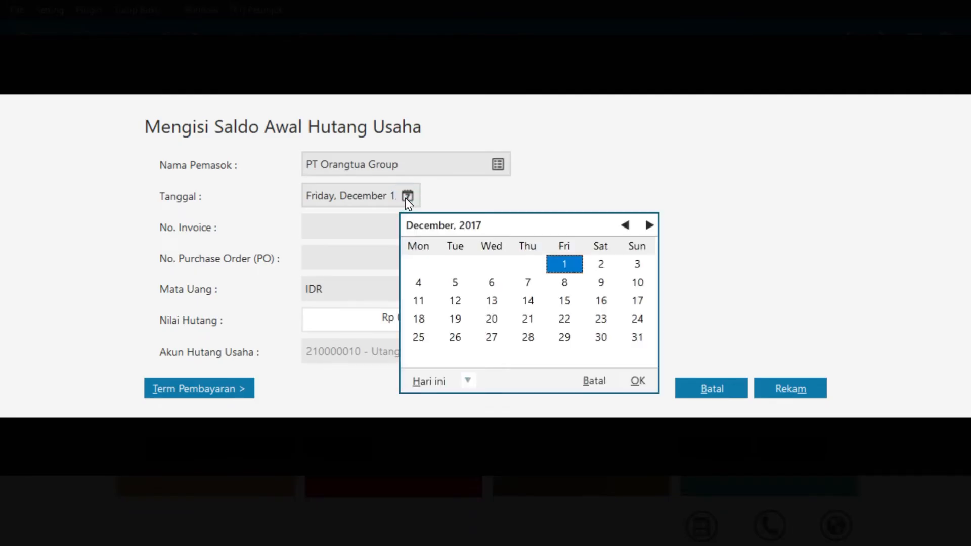
left_click(602, 336)
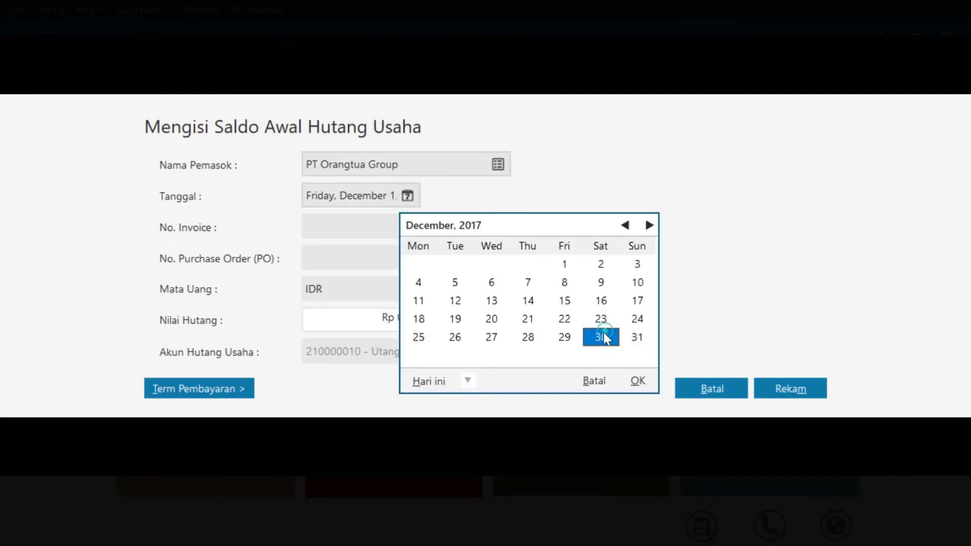
left_click(638, 381)
Enter INV 02 for Rp 25,000,000 with 10/30-day terms and 2% discount, then save
left_click(390, 223)
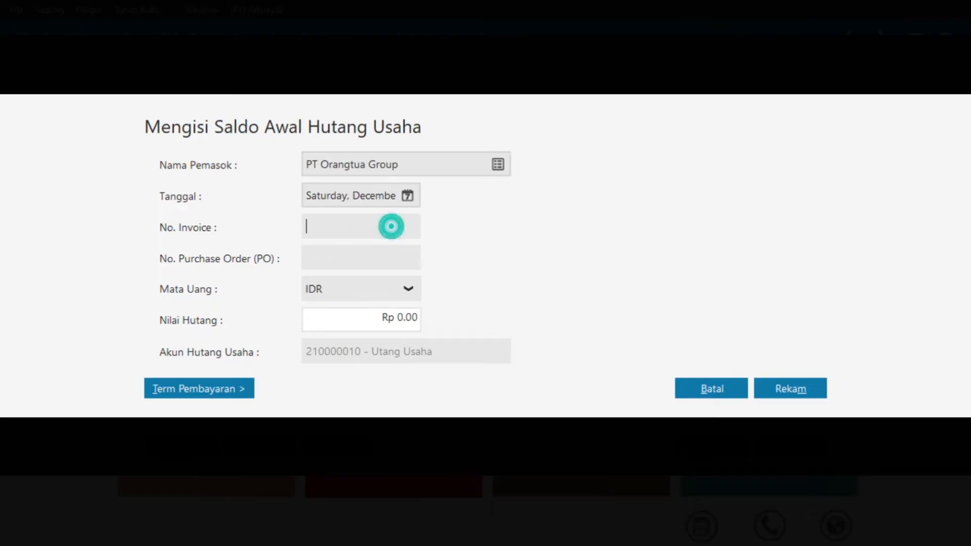
type("INV 02")
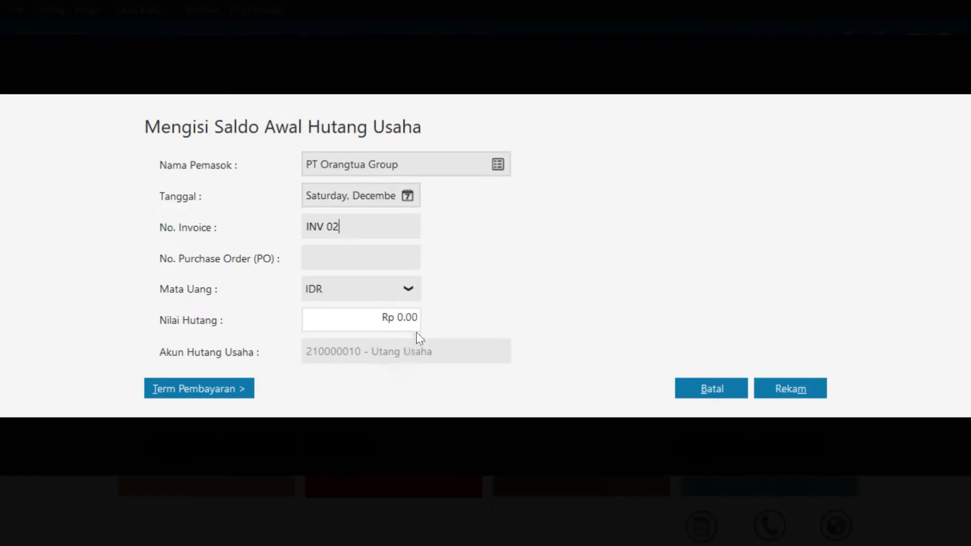
left_click(402, 316)
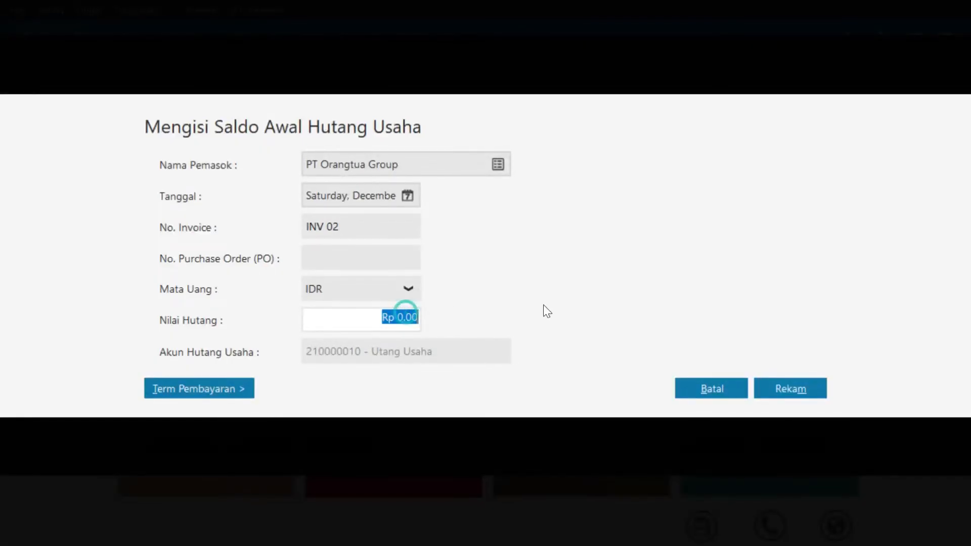
type("25000000")
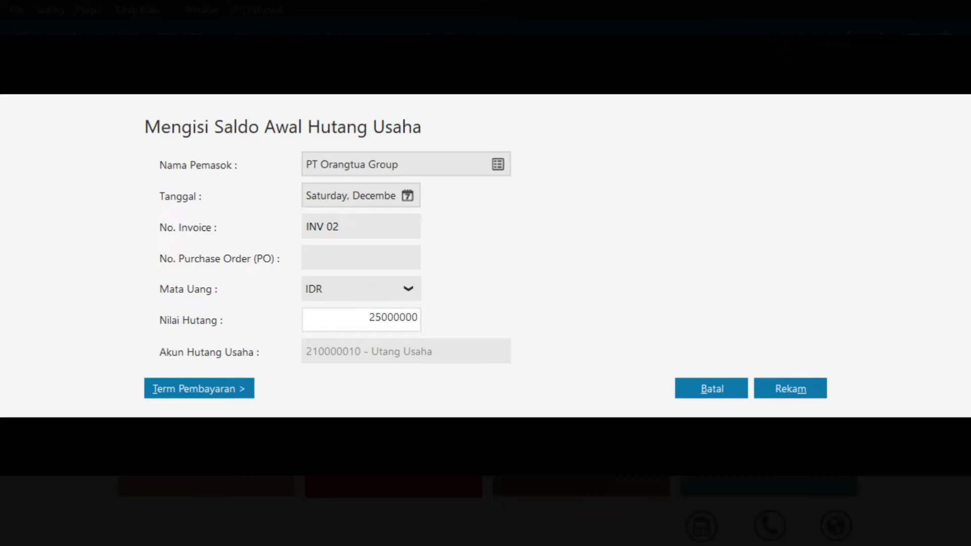
left_click(199, 392)
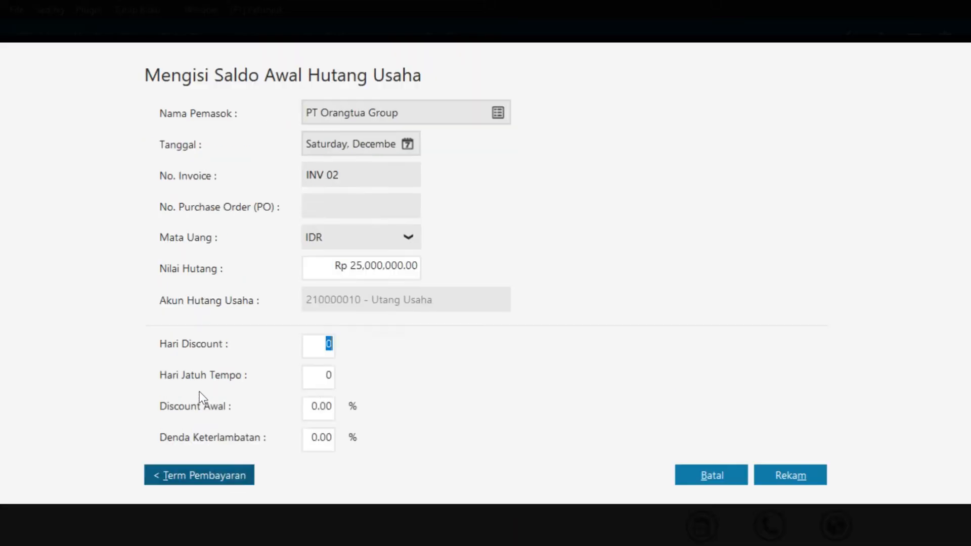
type("10")
left_click(327, 375)
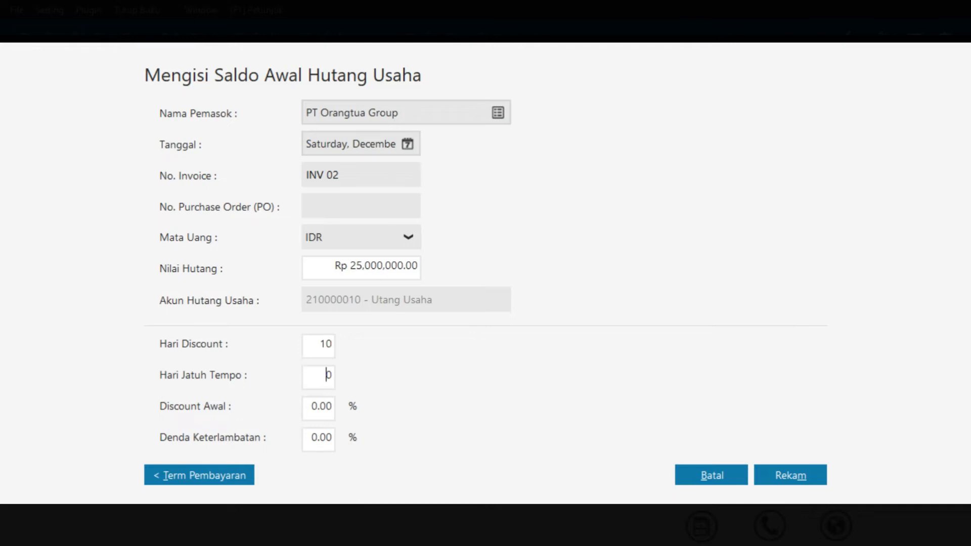
type("3")
key("Tab")
left_click_drag(328, 406, 333, 406)
type("2")
left_click(789, 477)
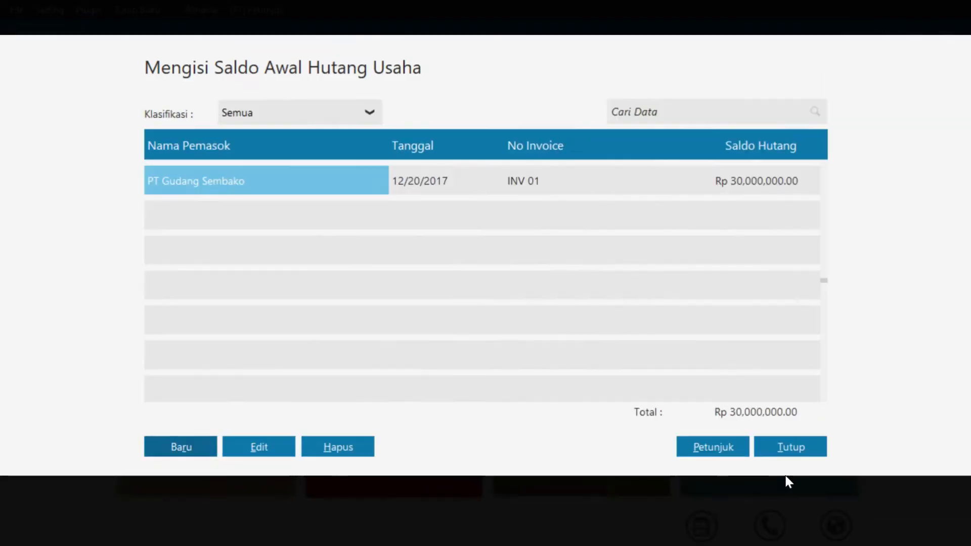
Start a PT Bangun Makmur opening payable dated 15 November 2017, invoice INV 03, Rp 2,000,000
left_click(196, 452)
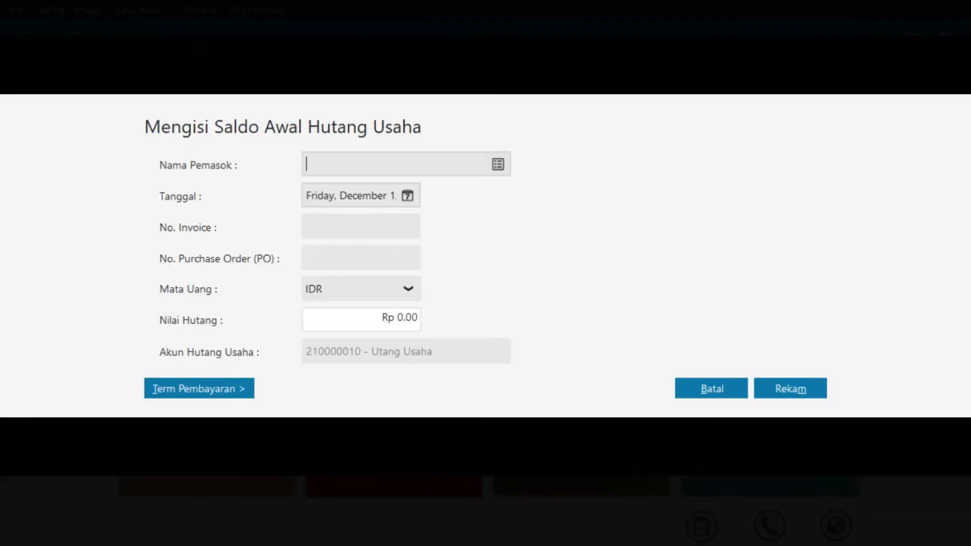
left_click(498, 166)
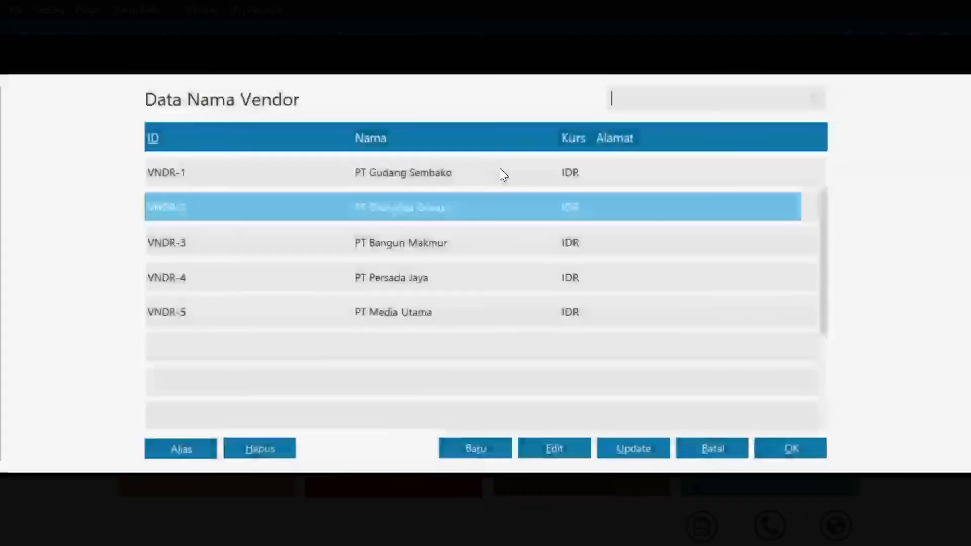
left_click(428, 245)
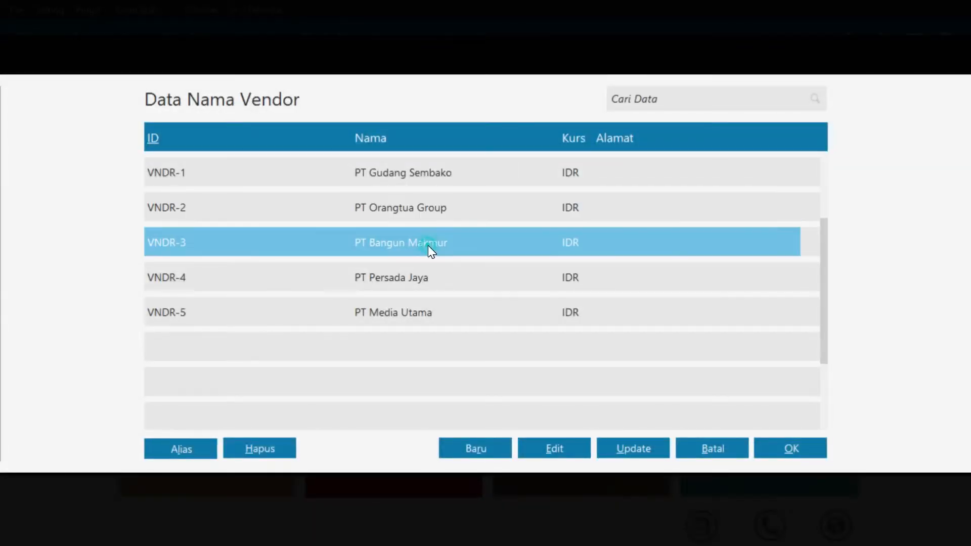
left_click(790, 450)
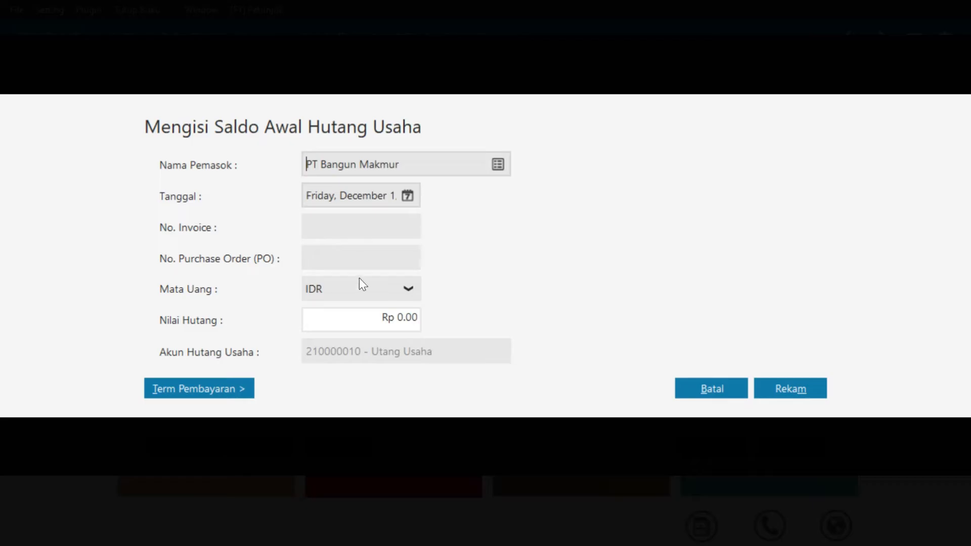
left_click(407, 197)
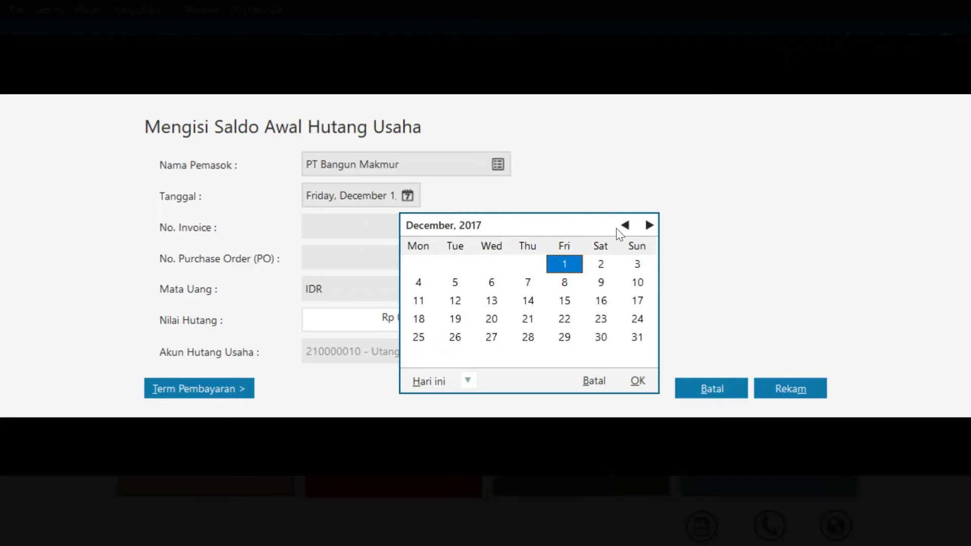
left_click(567, 305)
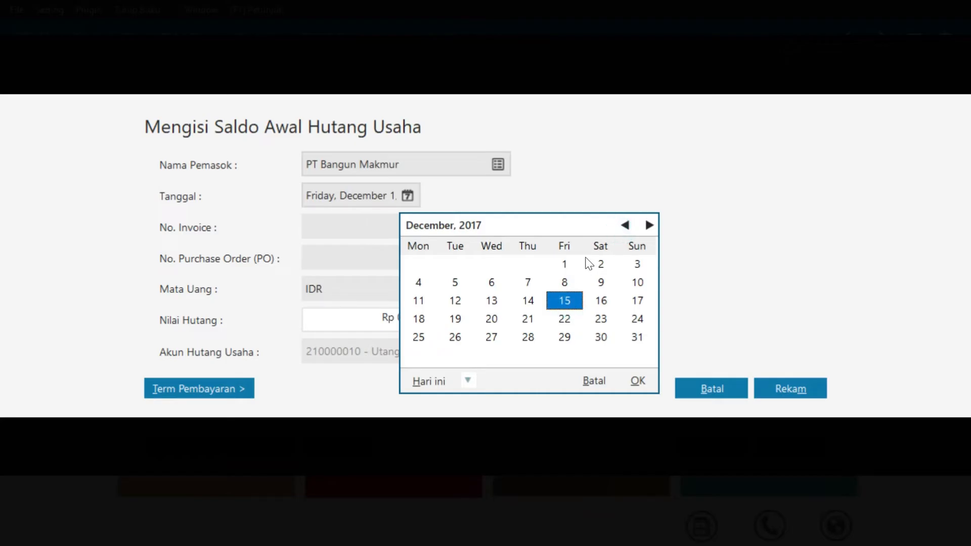
left_click(625, 225)
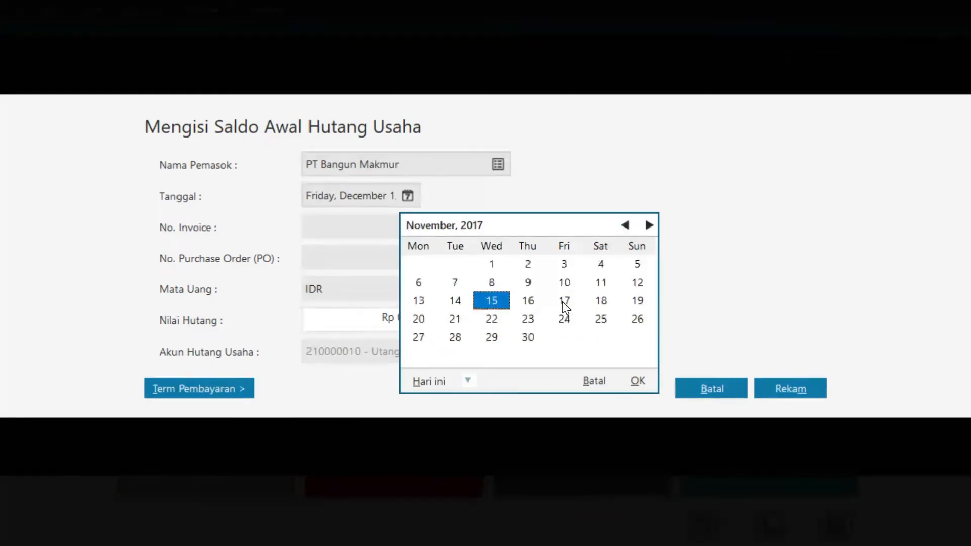
left_click(638, 382)
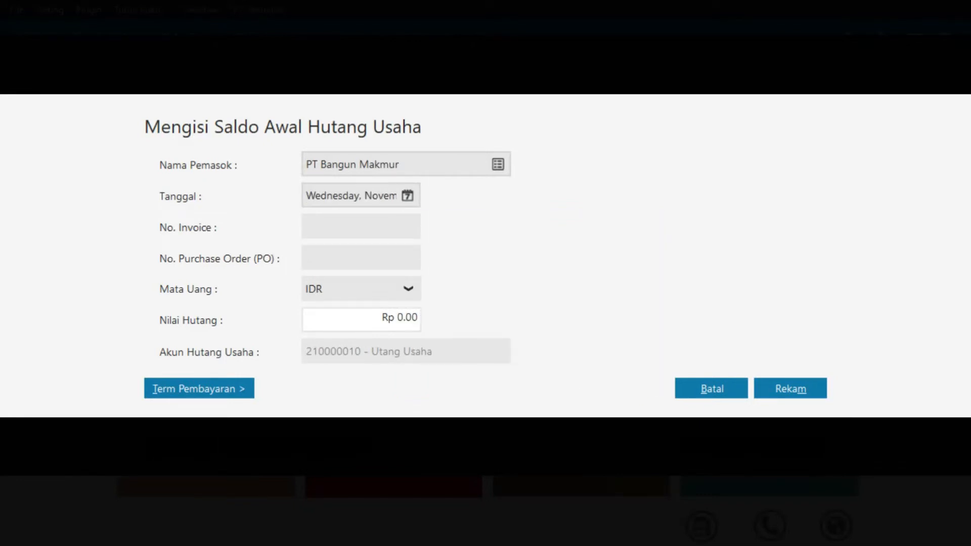
type("INV 03")
left_click(412, 325)
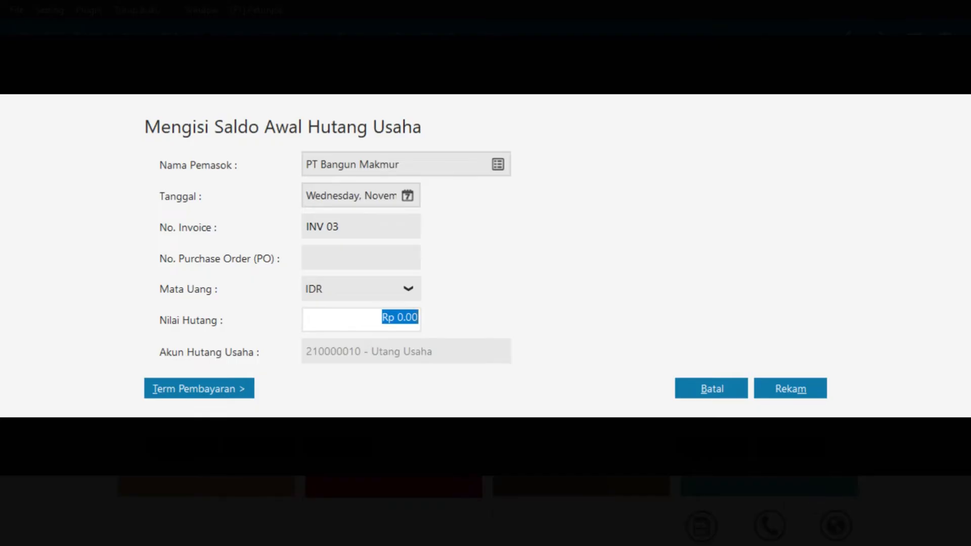
type("2000000")
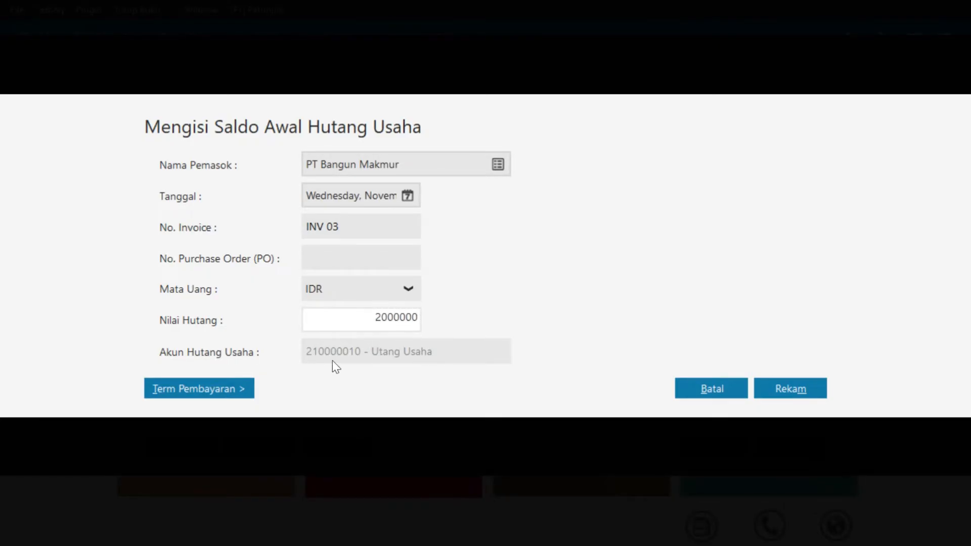
Set payment terms of 10 discount days, 30 due days and 2% discount, then save
left_click(213, 383)
type("10")
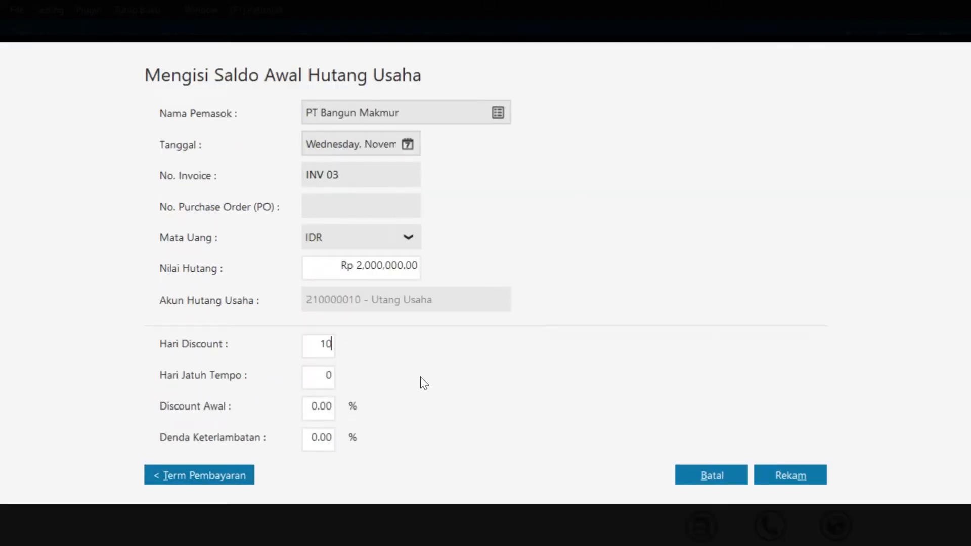
left_click(329, 374)
type("30")
key("Tab")
key("BackSpace")
type("2")
left_click(806, 478)
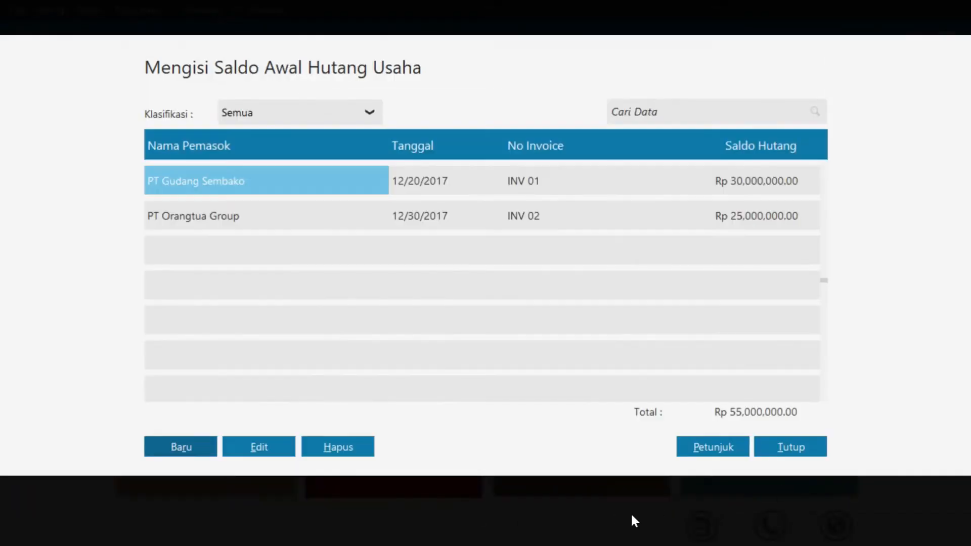
Start a PT Persada Jaya opening payable dated 30 November 2017, invoice INV 04, Rp 5,000,000
left_click(201, 450)
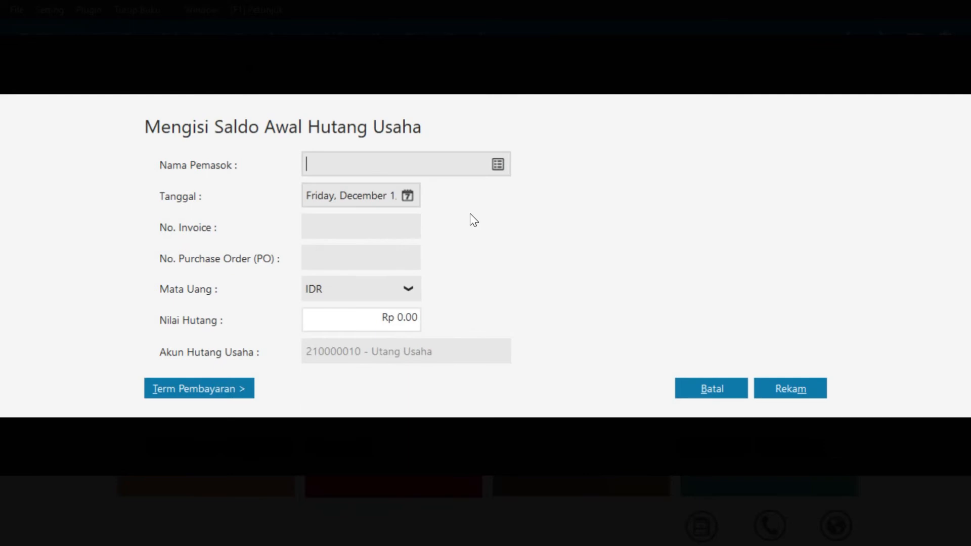
left_click(503, 171)
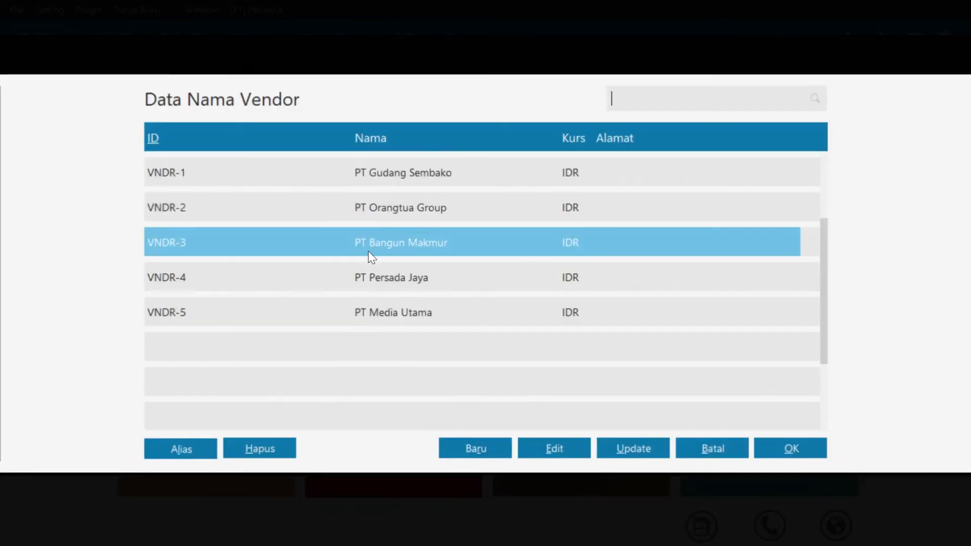
left_click(386, 273)
left_click(787, 455)
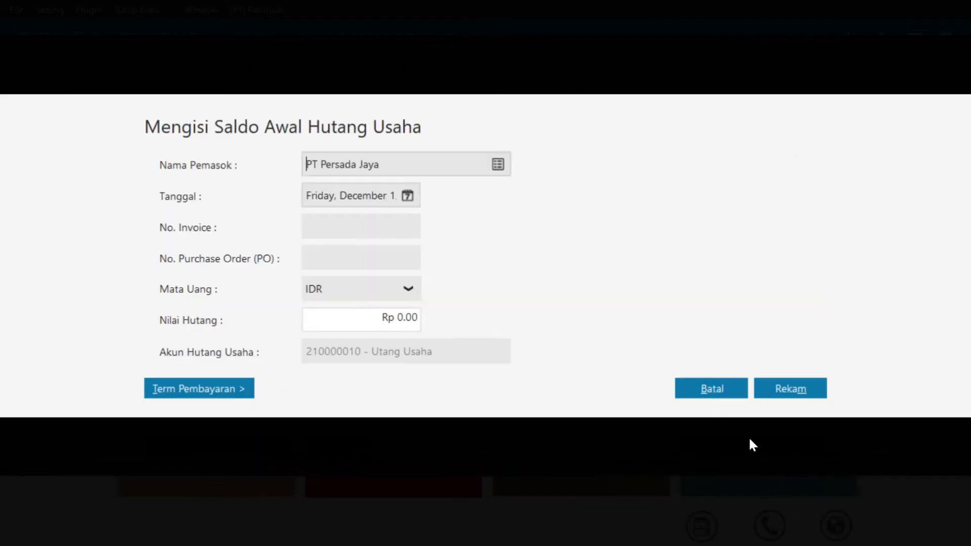
left_click(407, 197)
left_click(626, 226)
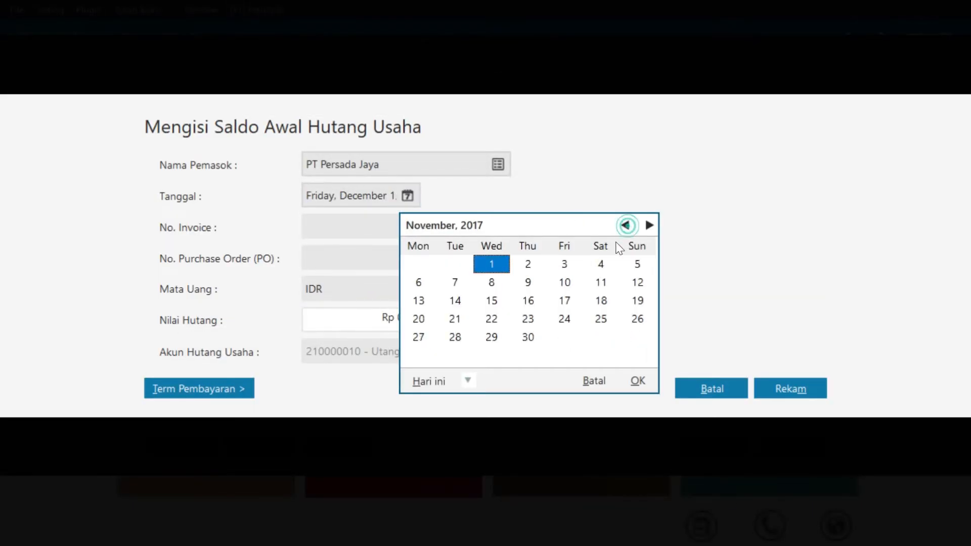
left_click(529, 338)
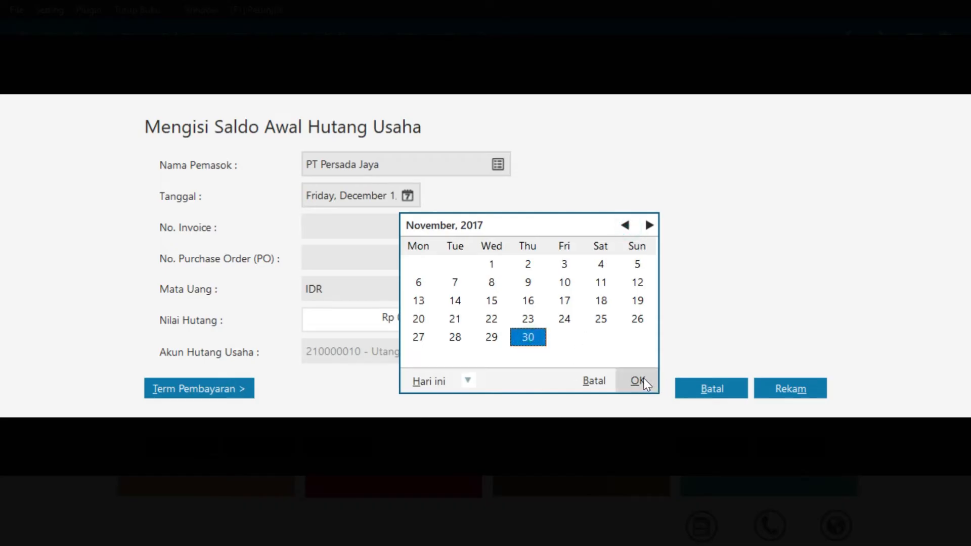
left_click(639, 380)
left_click(368, 226)
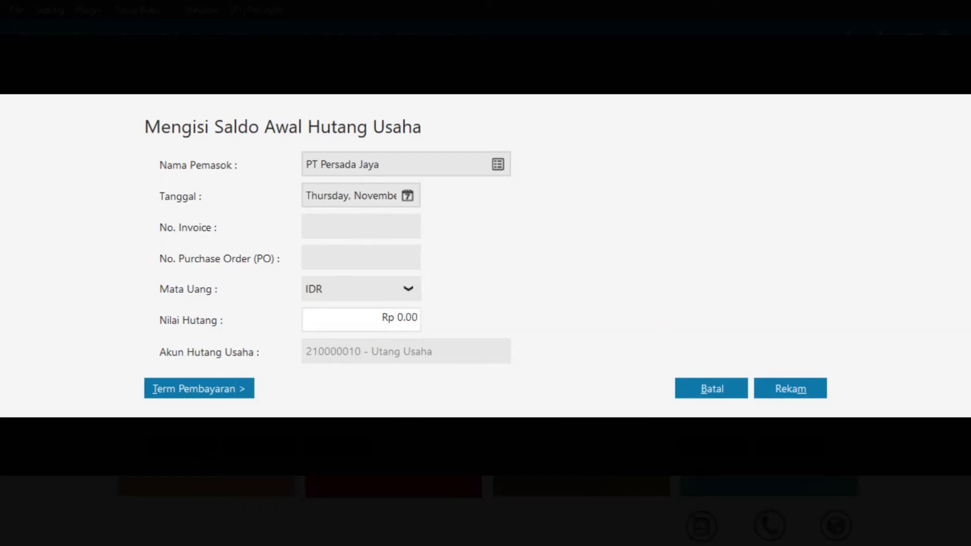
type("INV 04")
left_click(401, 319)
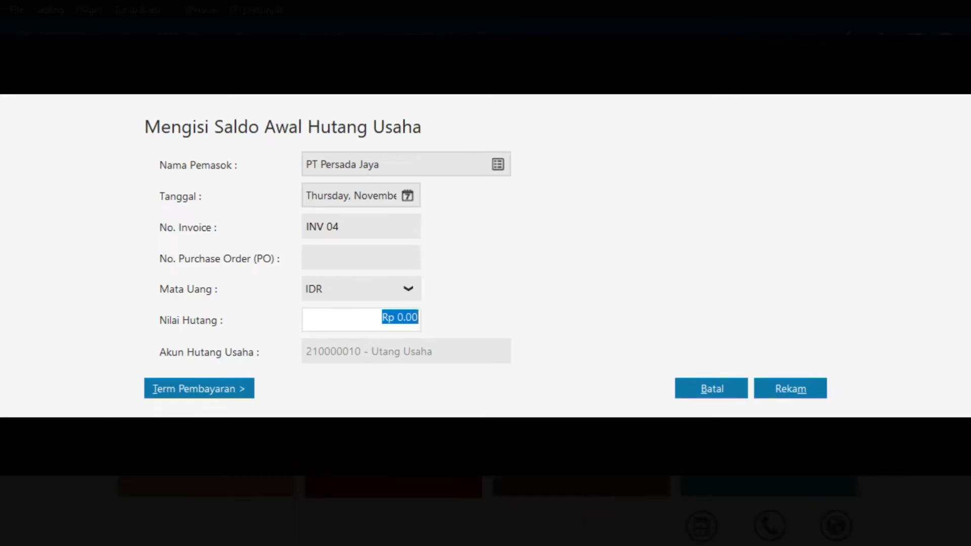
type("5000000")
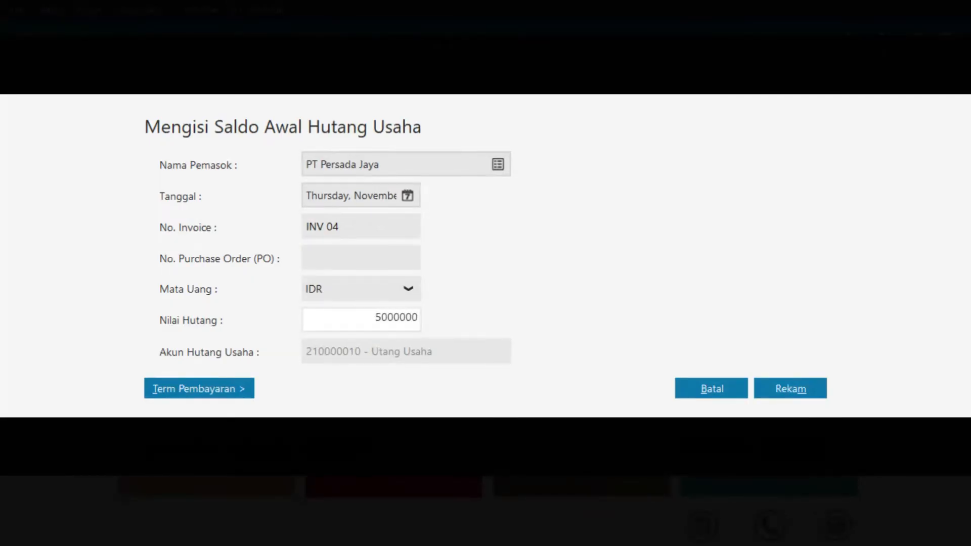
Set payment terms of 10 discount days, 30 due days and 2% discount, then save
left_click(232, 390)
type("10")
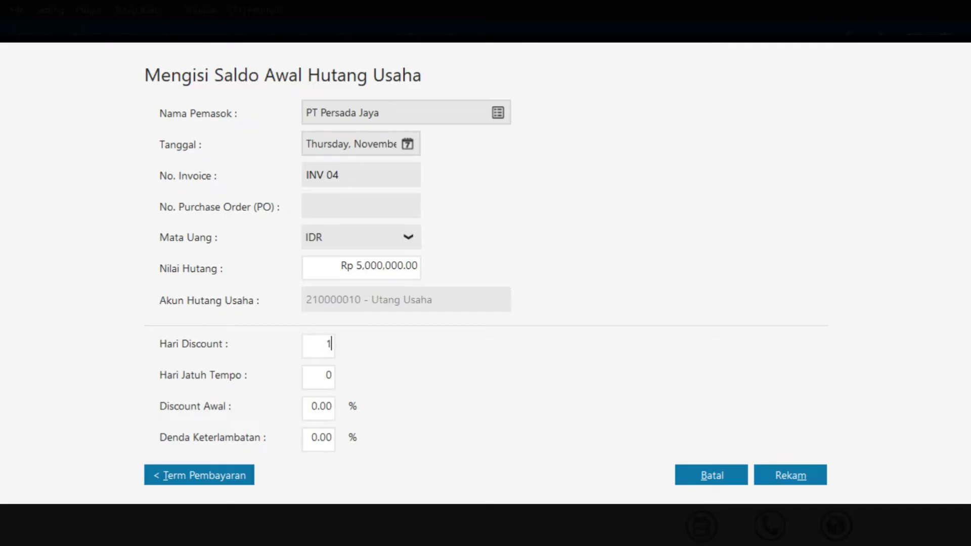
key("Tab")
key("Home")
type("2")
type("3")
key("Tab")
type("2")
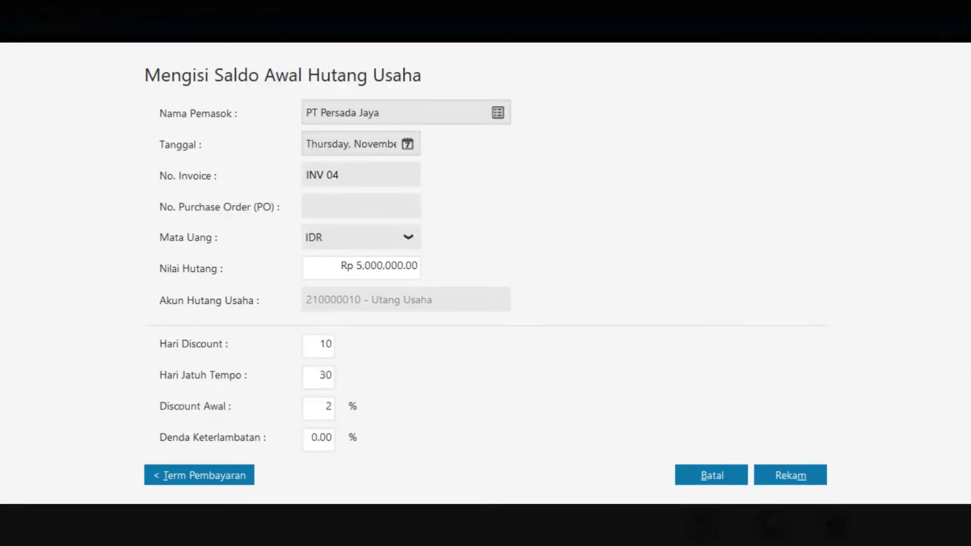
left_click(787, 468)
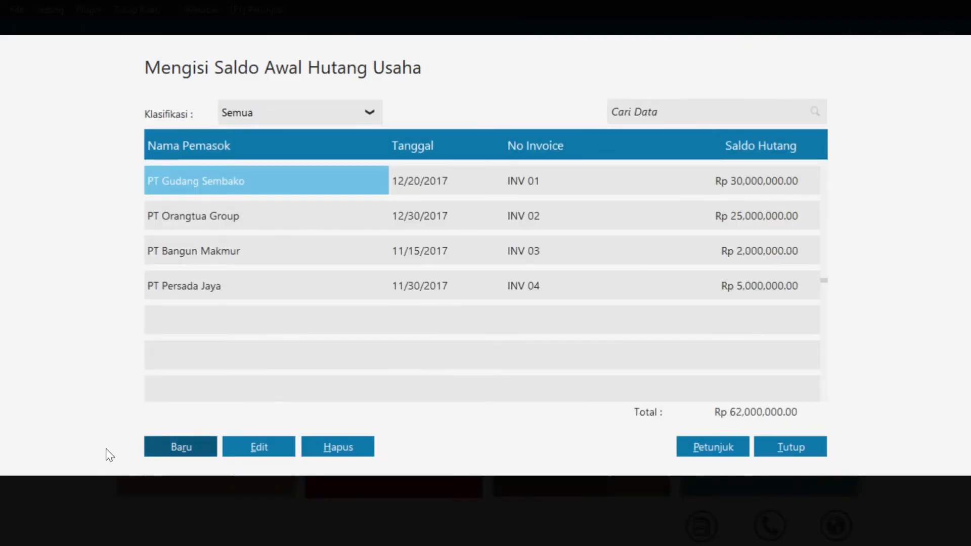
Start a PT Media Utama opening payable dated 1 December 2017, invoice INV 05, Rp 4,000,000
left_click(181, 447)
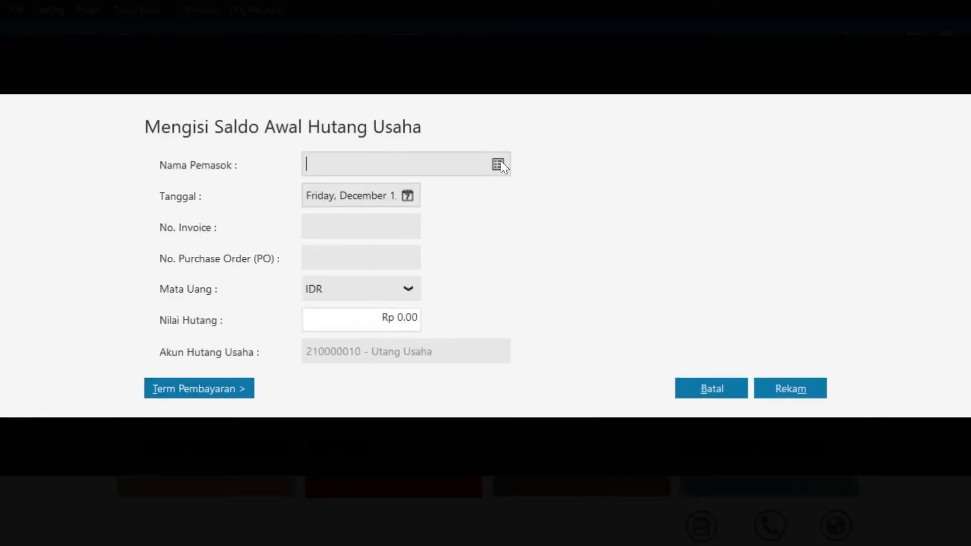
left_click(501, 162)
left_click(460, 317)
left_click(793, 450)
left_click(407, 195)
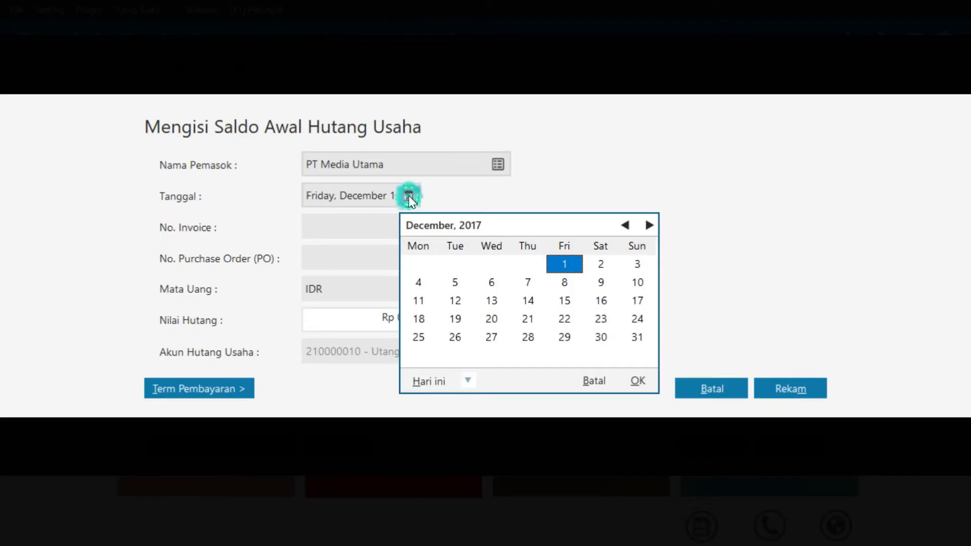
left_click(637, 381)
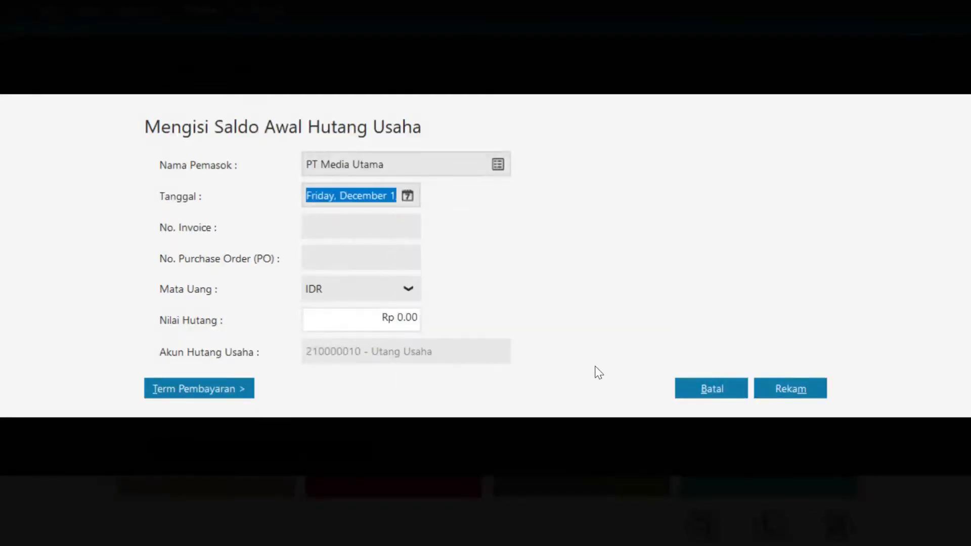
left_click(329, 227)
type("INV 05")
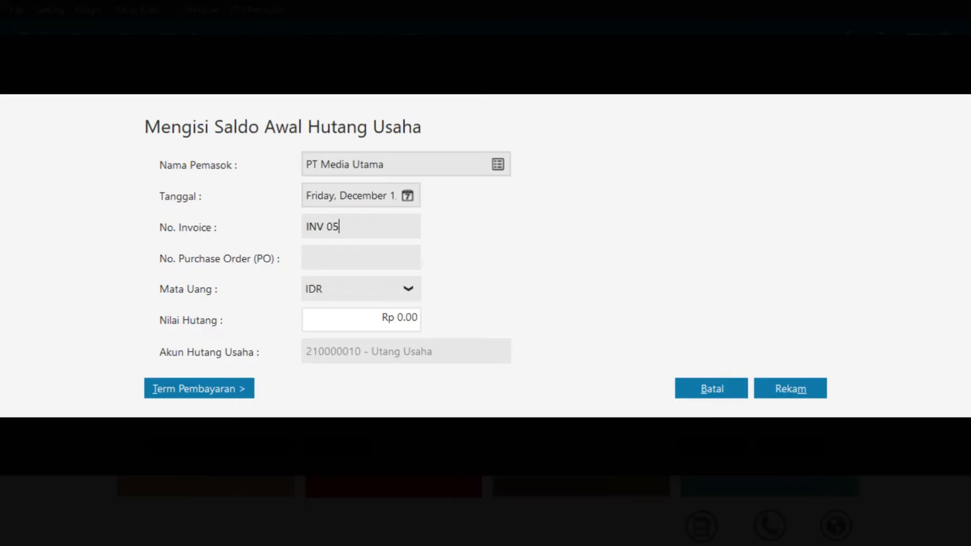
left_click(408, 317)
type("4000000")
Set payment terms of 10 discount days, 30 due days and 2% discount, then save
left_click(185, 392)
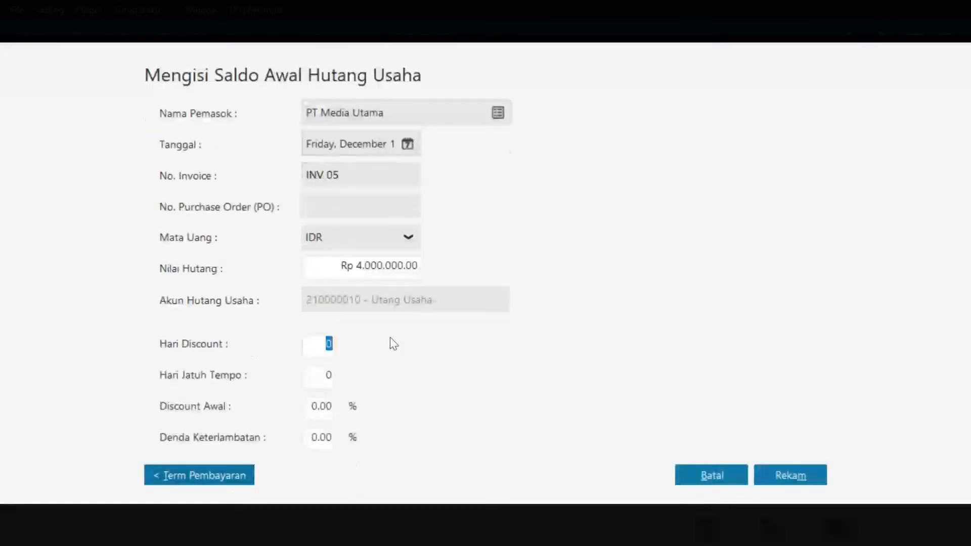
type("10")
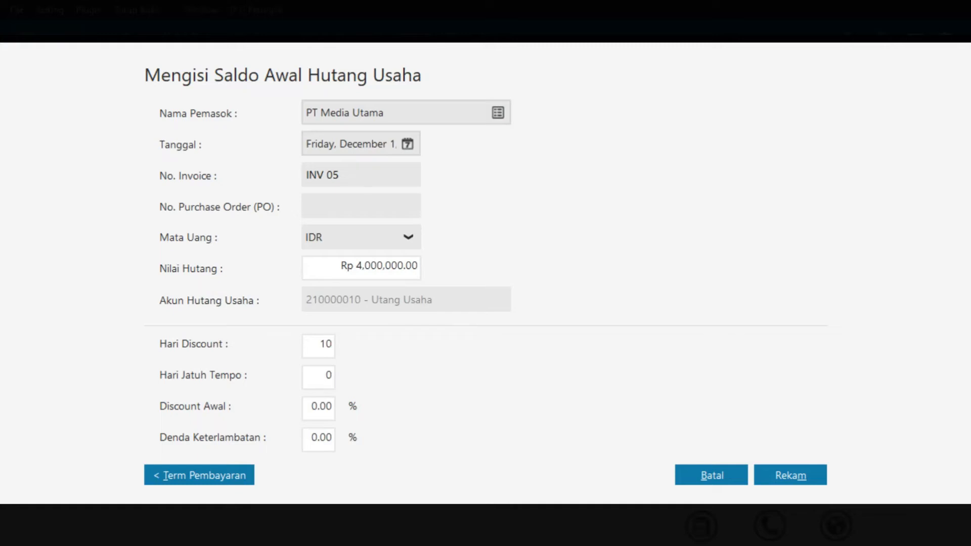
key("Tab")
type("30")
key("Tab")
type("2")
left_click(783, 475)
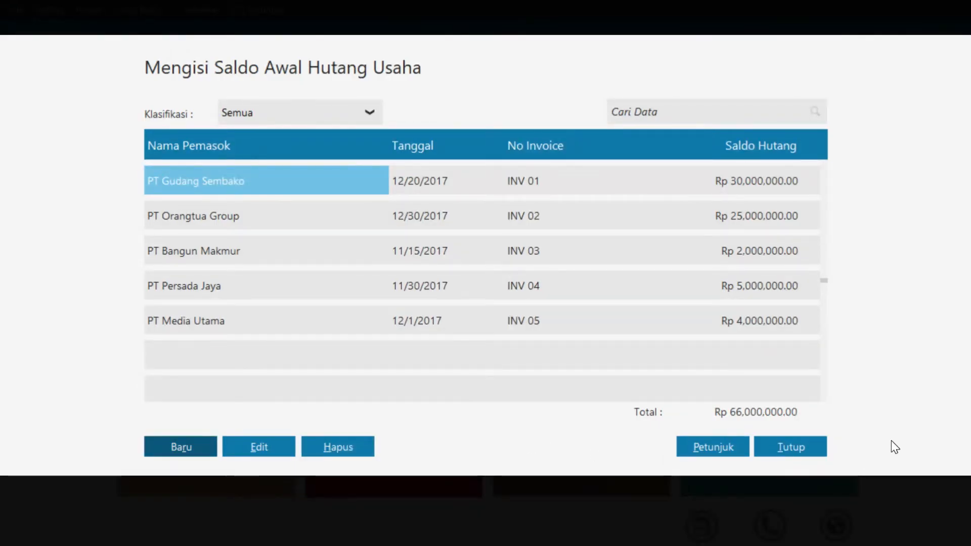
Close the opening payables list and open Saldo Awal Persediaan (opening inventory balances)
left_click(811, 455)
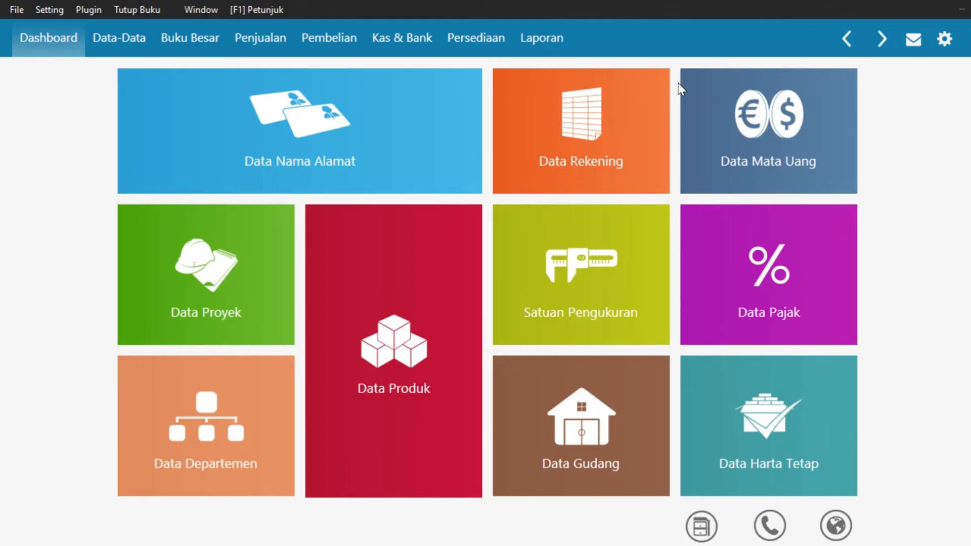
left_click(54, 9)
mouse_move(99, 77)
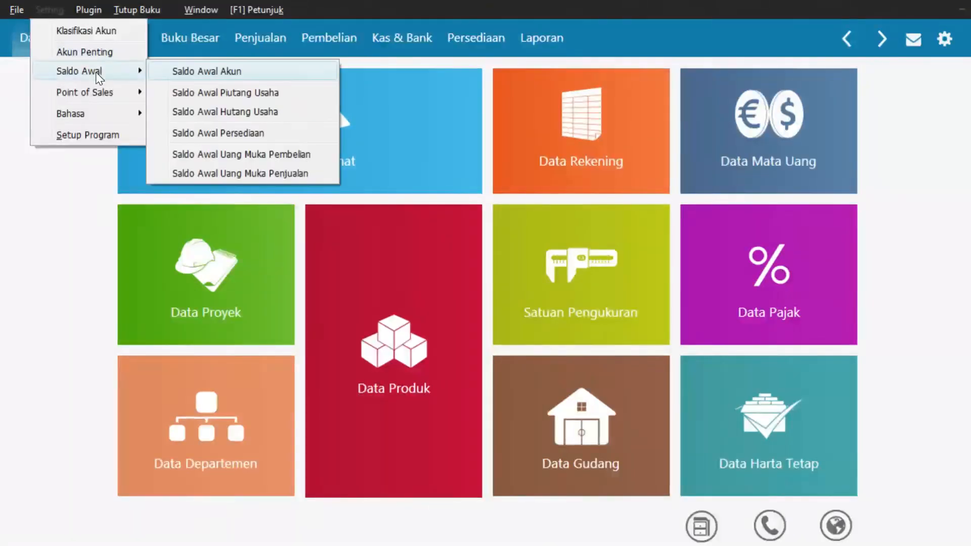
left_click(216, 134)
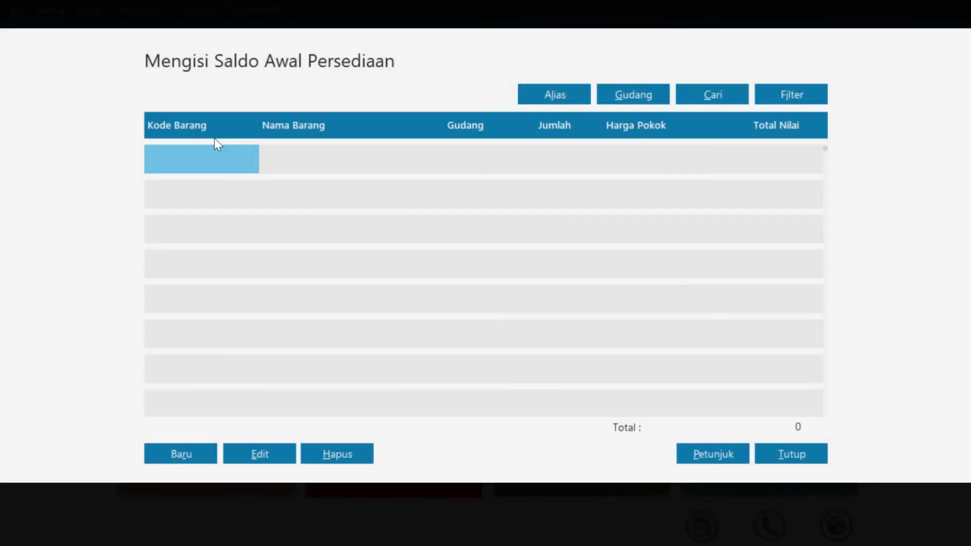
Record opening stock for BM 001 Wafer Tango Vanila: 1,000 units at 8,000 each
left_click(178, 454)
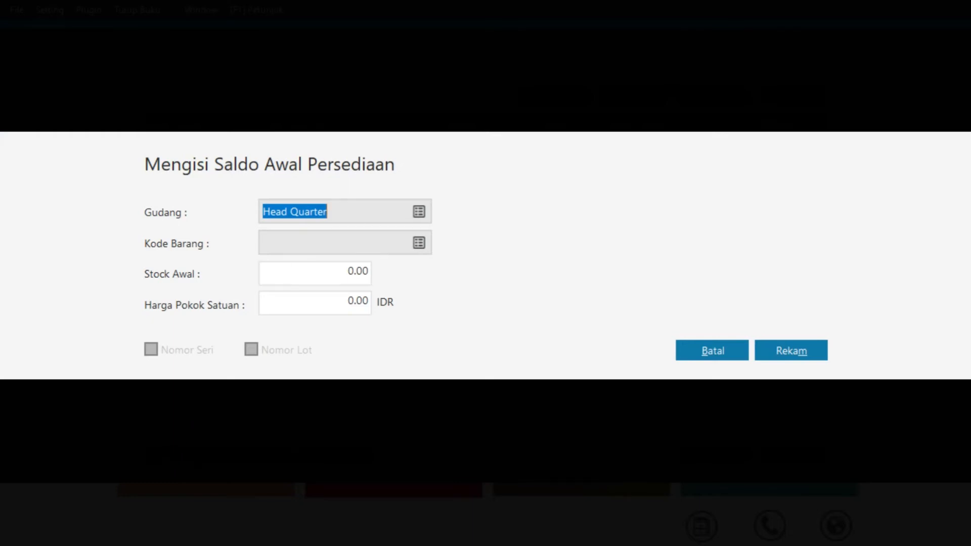
left_click(418, 242)
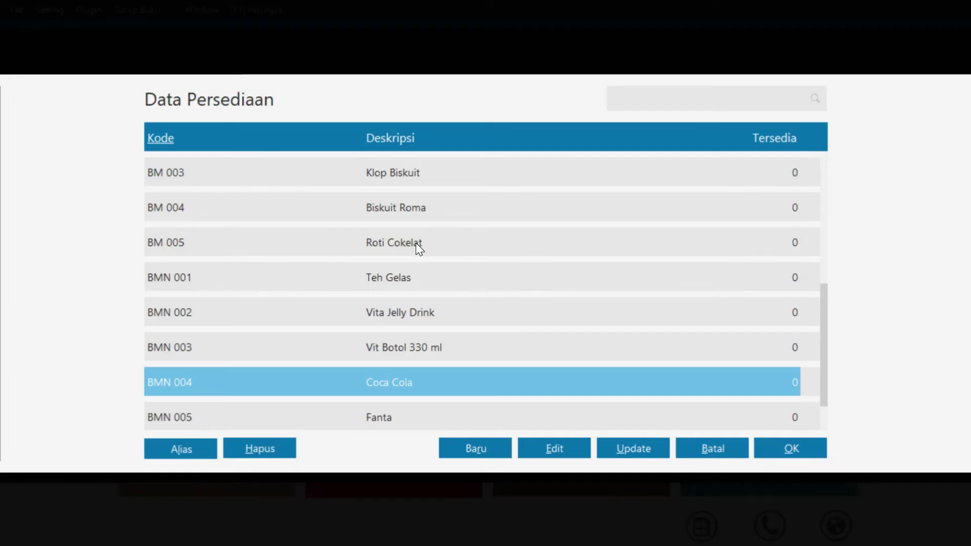
scroll(250, 190, "up", 2)
left_click(253, 191)
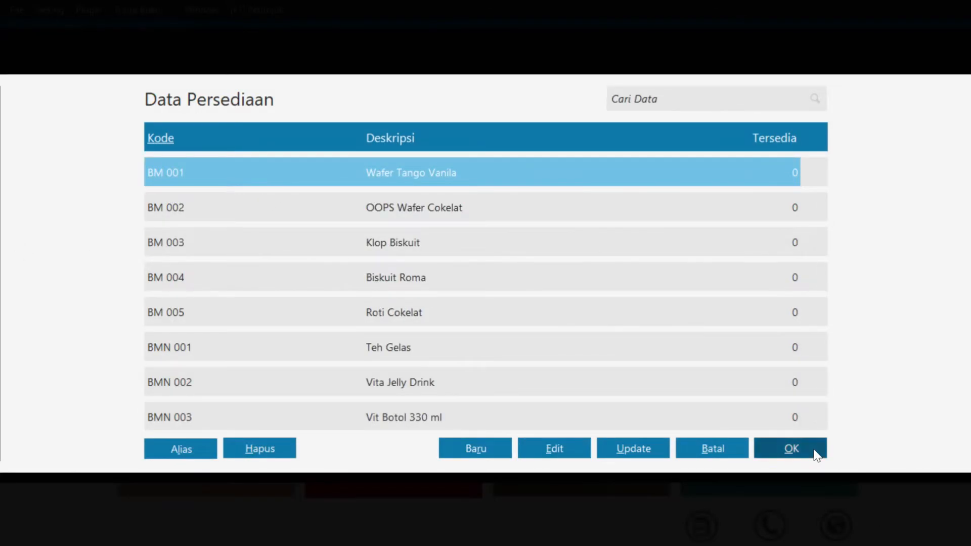
left_click(791, 448)
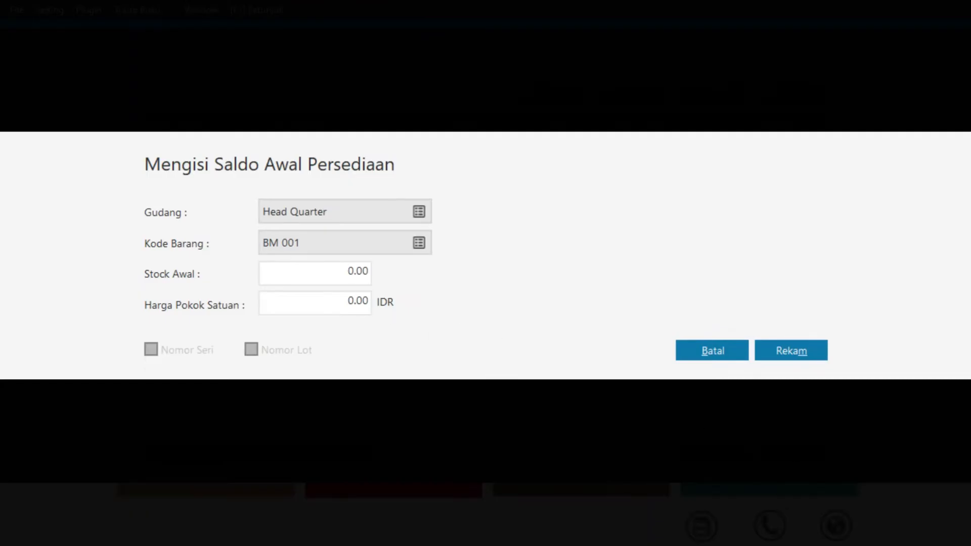
left_click(343, 273)
type("1000")
left_click(323, 308)
left_click(358, 301)
double_click(358, 301)
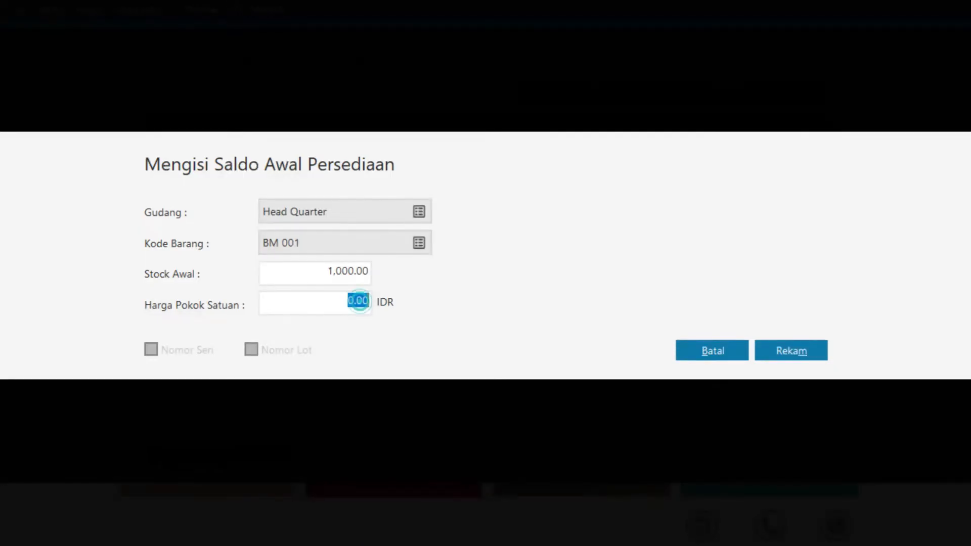
type("8000")
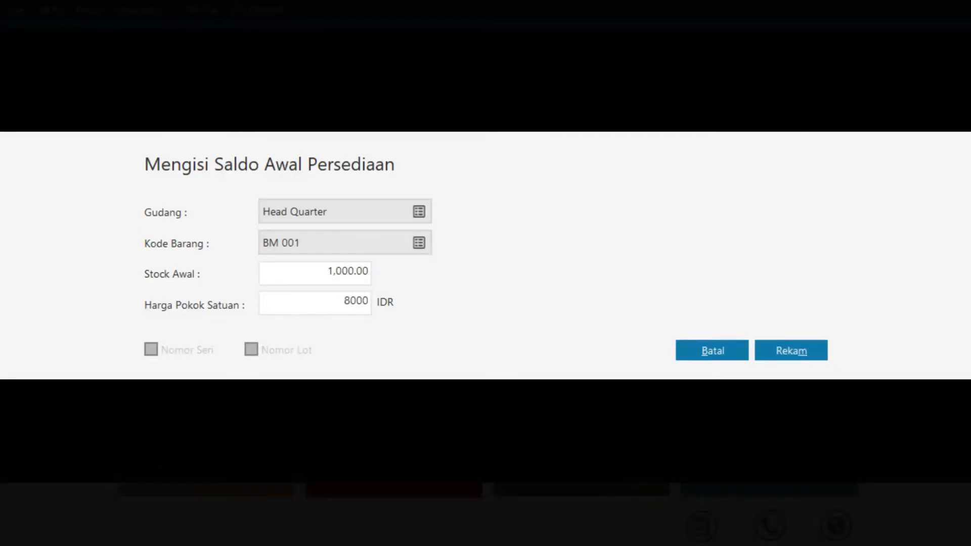
left_click(791, 361)
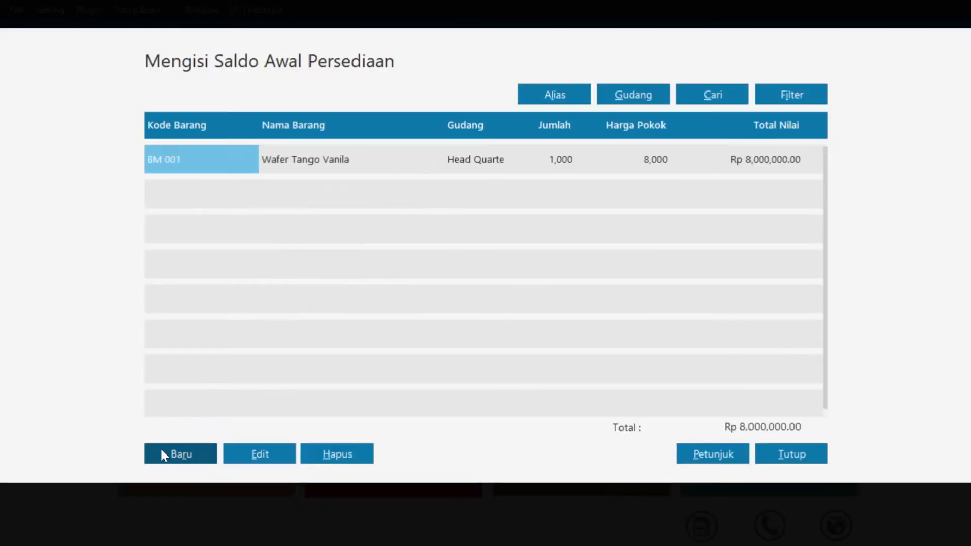
Record opening stock for BM 002 OOPS Wafer Cokelat: 10,000 units at 500 each
left_click(180, 454)
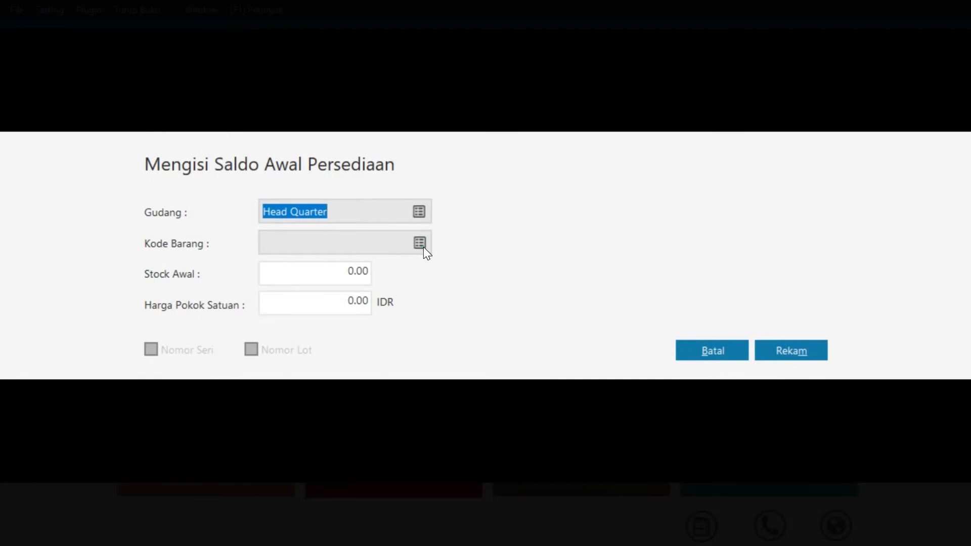
left_click(420, 246)
left_click(438, 212)
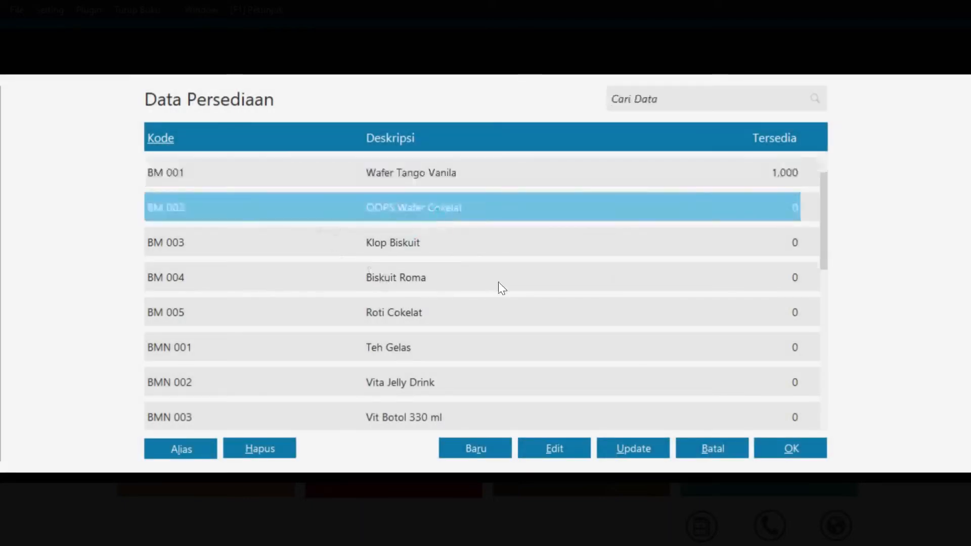
left_click(808, 451)
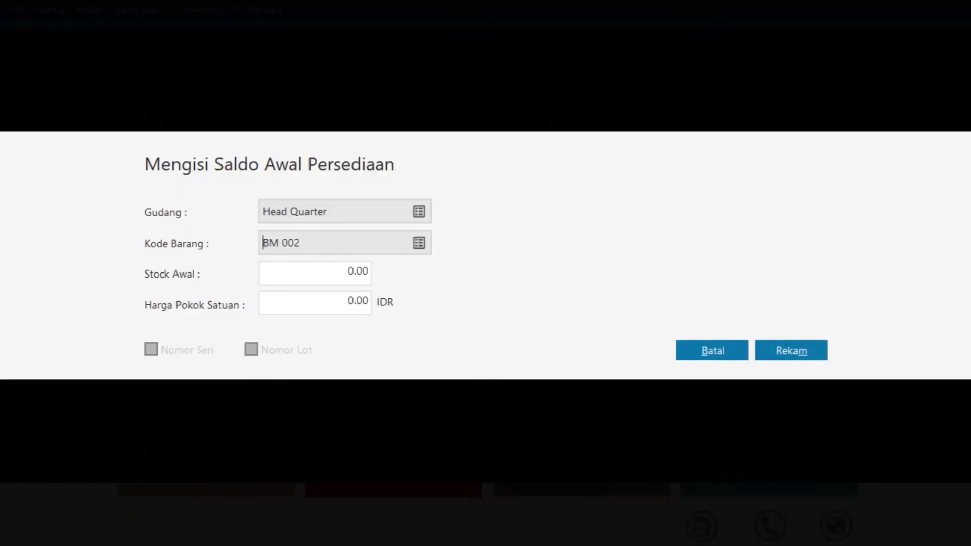
key("Tab")
type("10000")
key("Tab")
double_click(360, 303)
type("500")
left_click(789, 353)
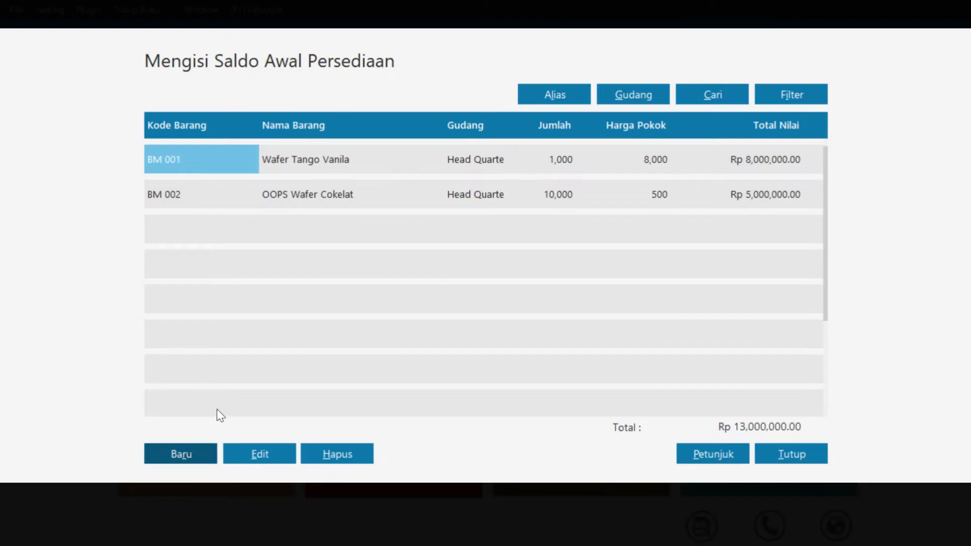
Record opening stock for BM 003 Klop Biskuit: 10,000 units at 500 each
left_click(181, 453)
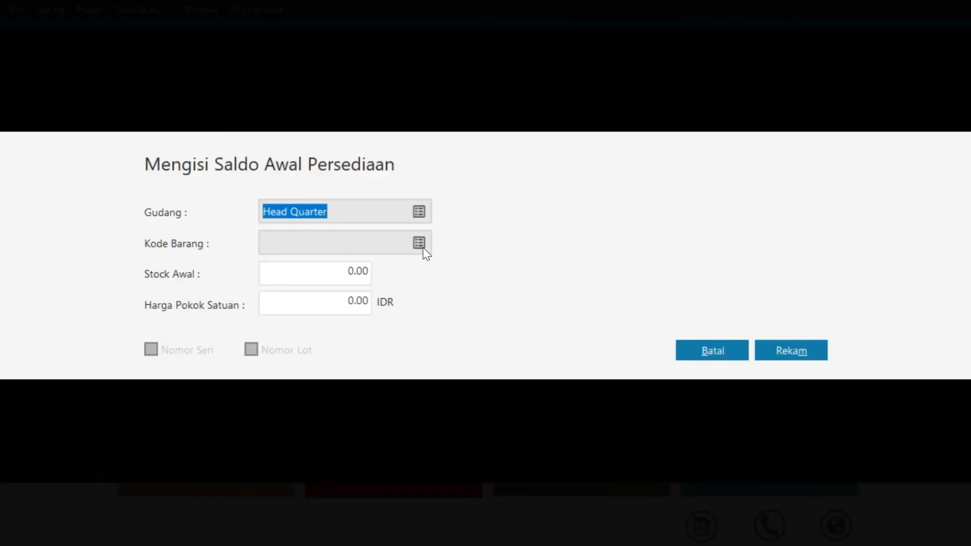
left_click(423, 248)
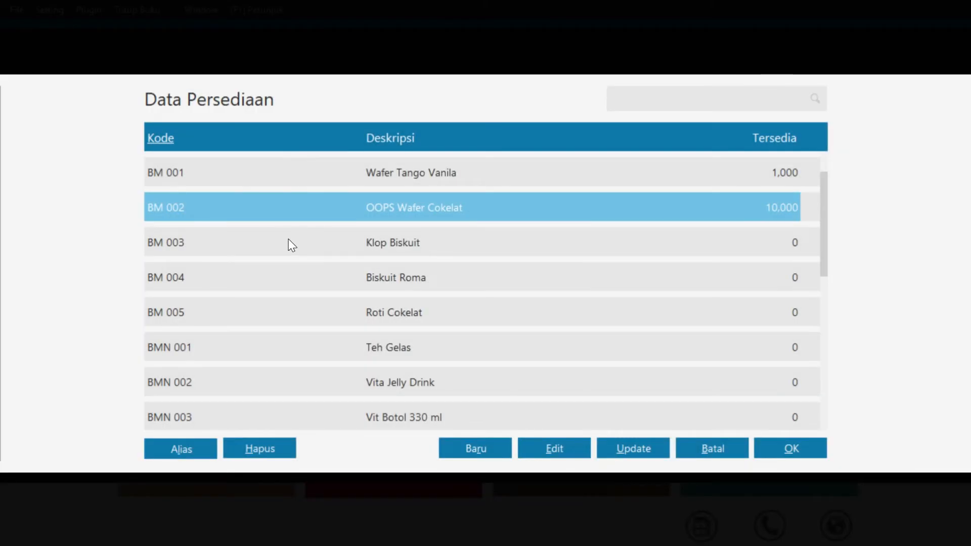
left_click(290, 241)
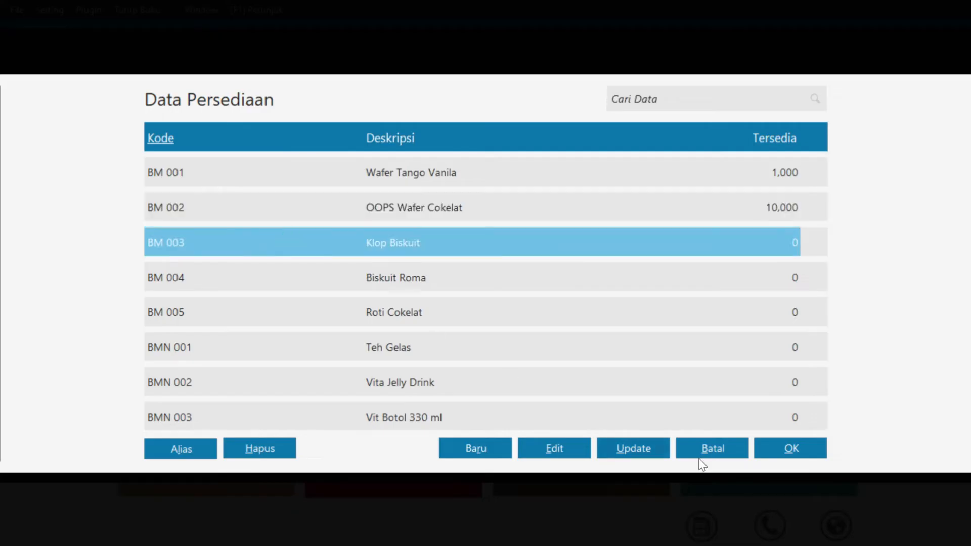
left_click(769, 452)
left_click(354, 271)
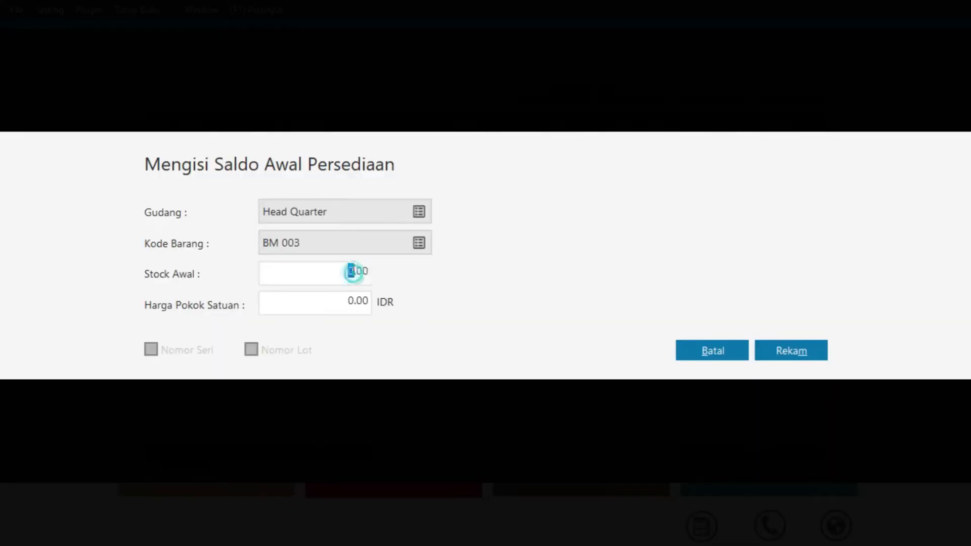
type("10000")
left_click(357, 301)
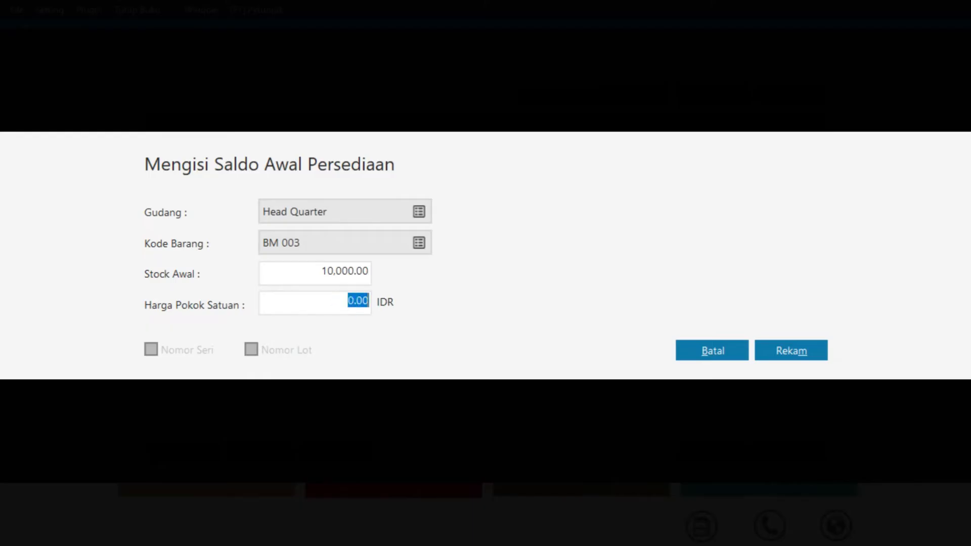
type("500")
left_click(787, 353)
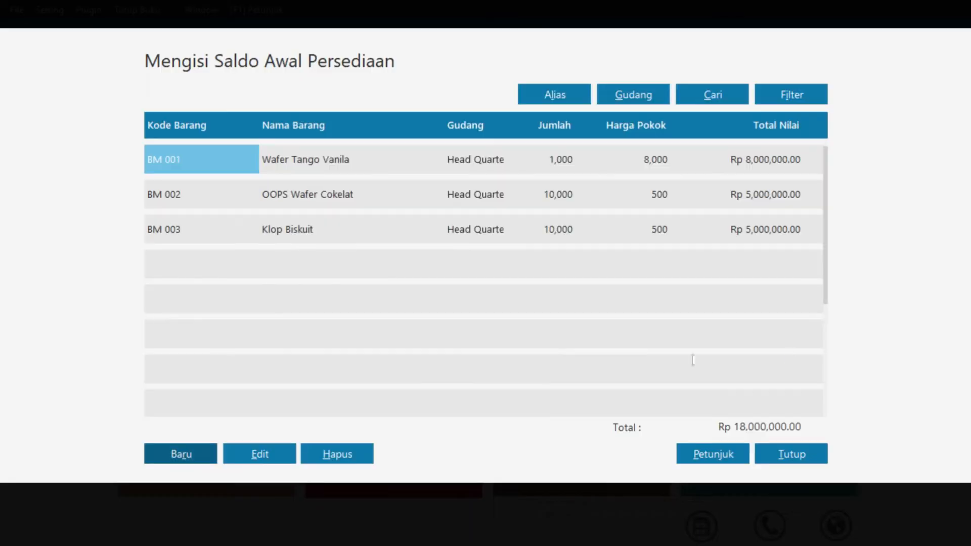
Save an opening stock entry for BMN 001 Teh Gelas with 5,000 units costing 1,000 each
left_click(198, 446)
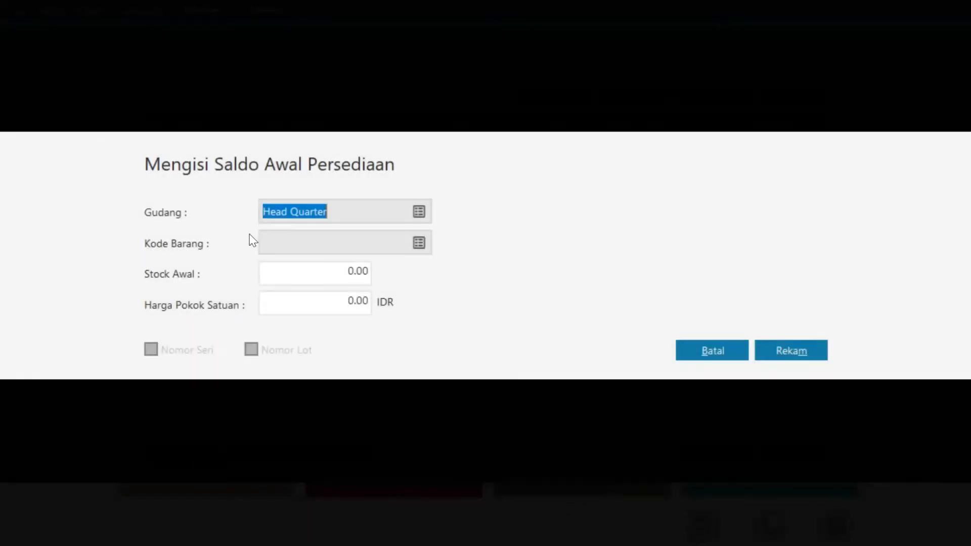
left_click(423, 244)
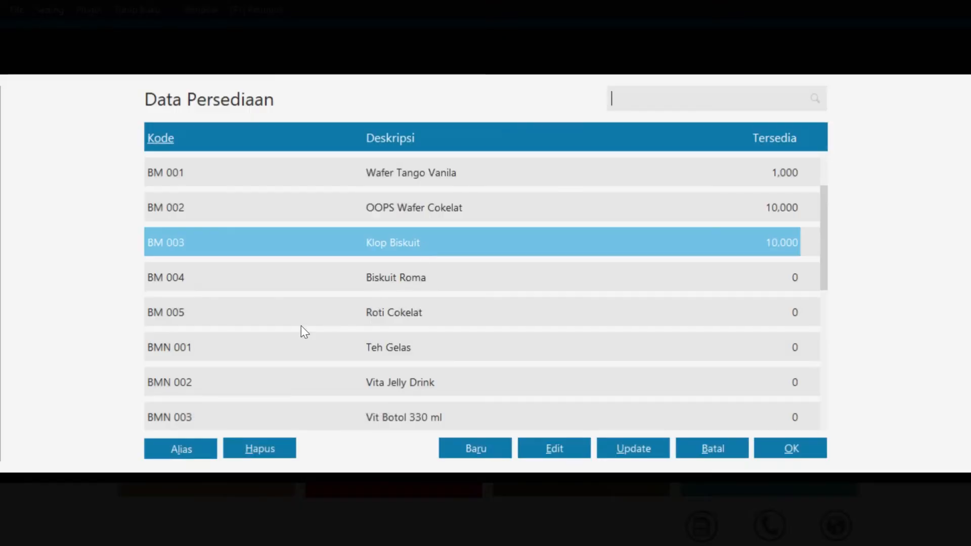
left_click(377, 347)
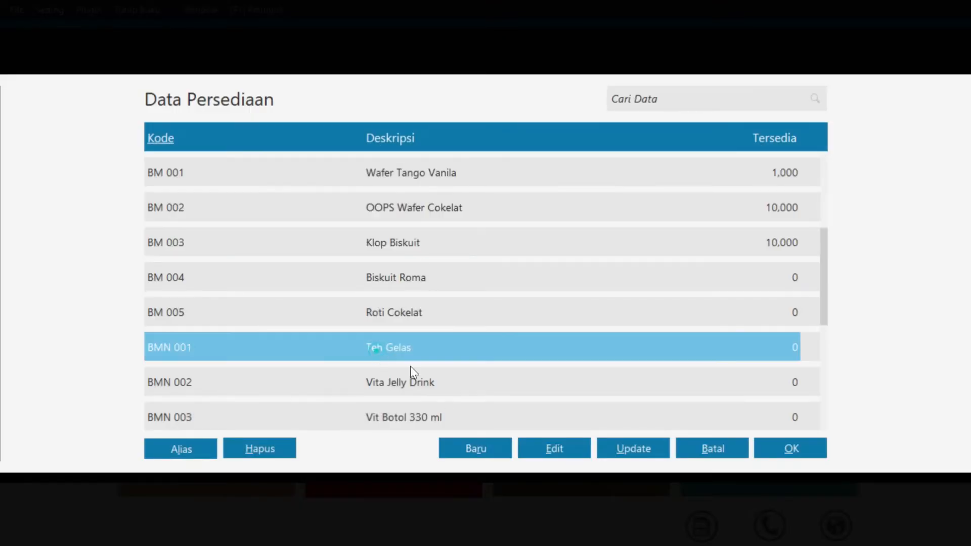
left_click(784, 454)
left_click(359, 271)
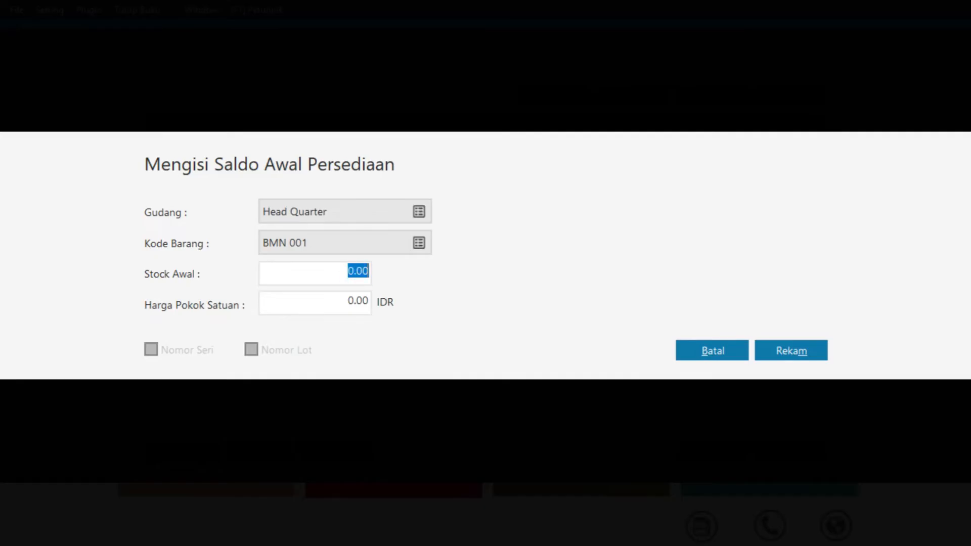
type("5000")
left_click(364, 303)
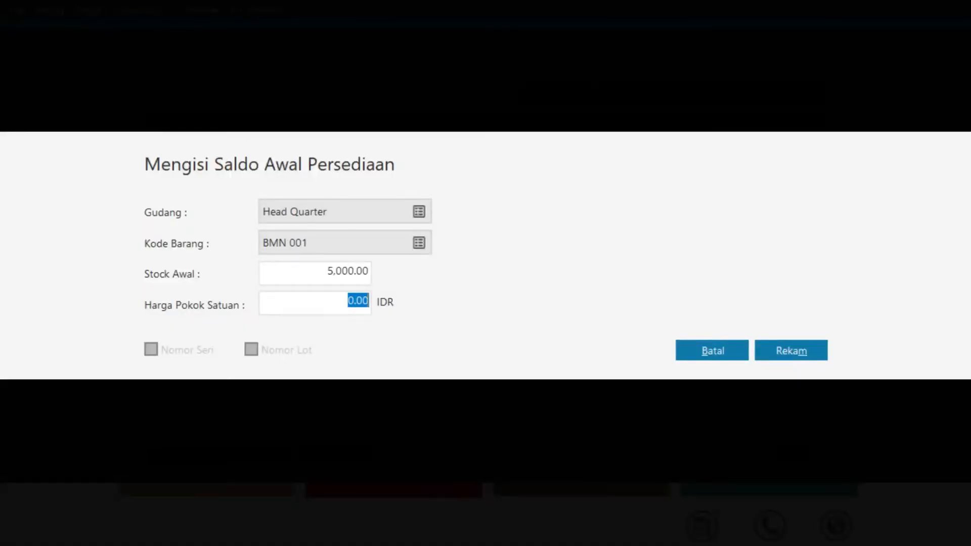
type("1000")
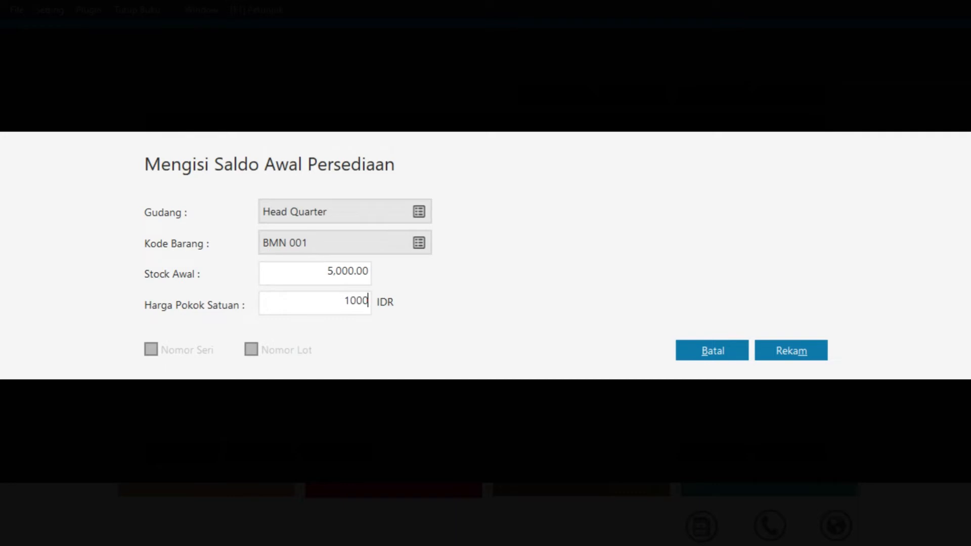
left_click(796, 356)
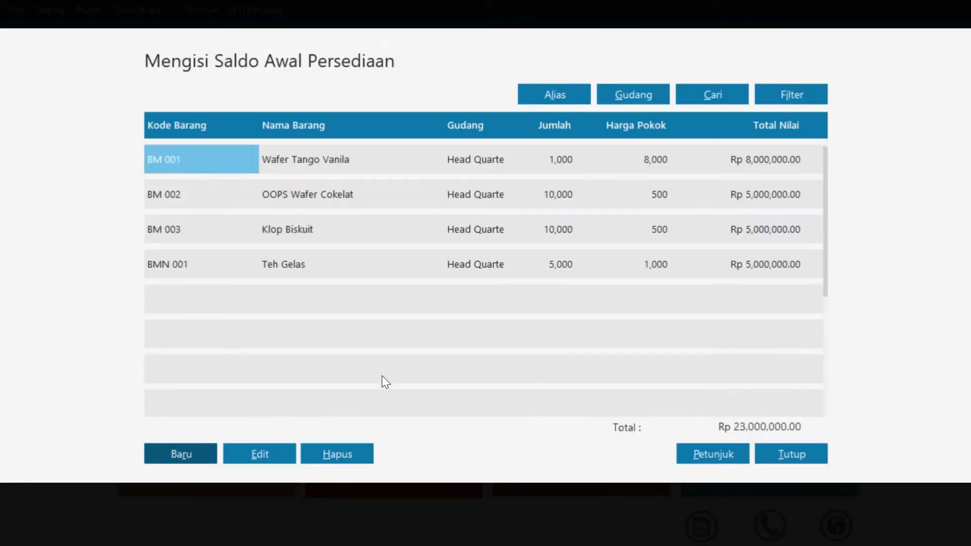
Record opening stock for BMN 002 Vita Jelly Drink: 5,000 units at 1,500 each
left_click(171, 455)
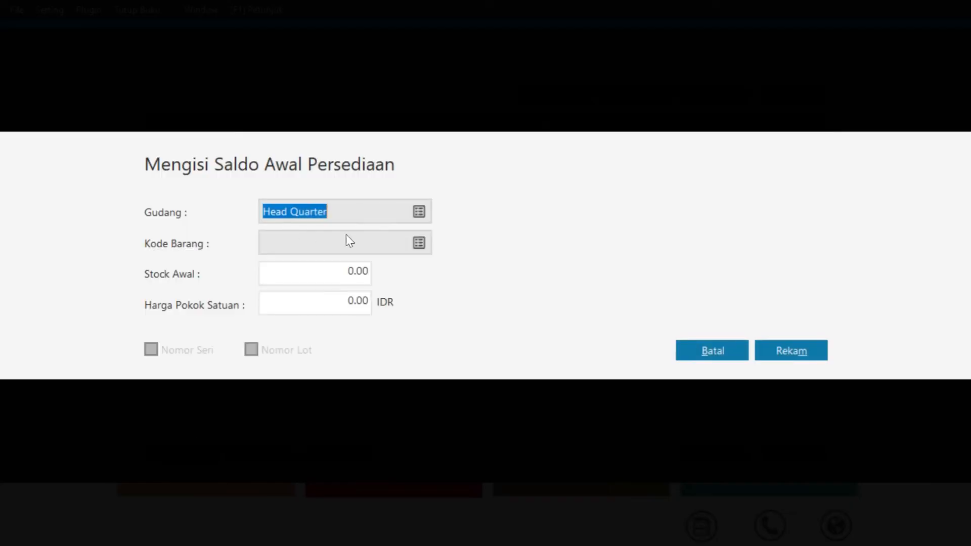
left_click(423, 248)
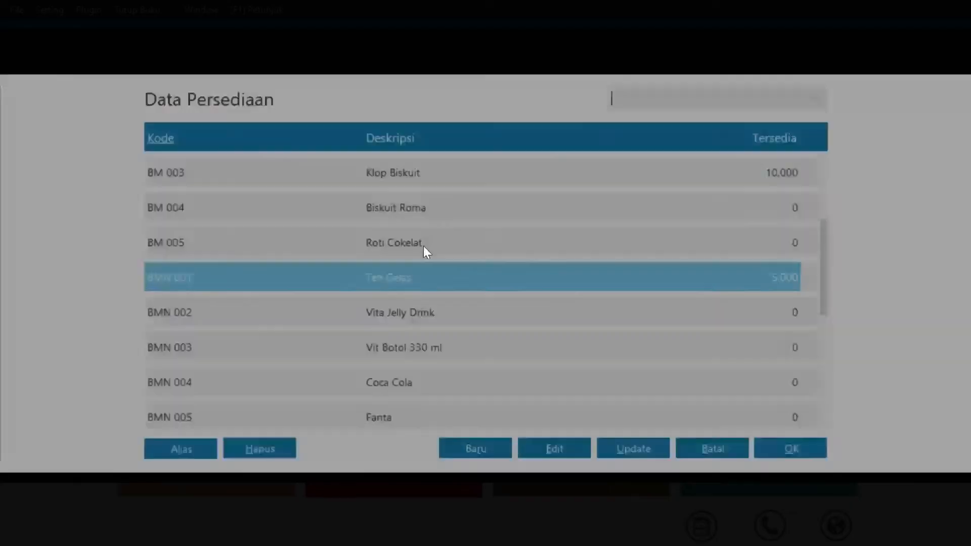
left_click(377, 309)
left_click(790, 449)
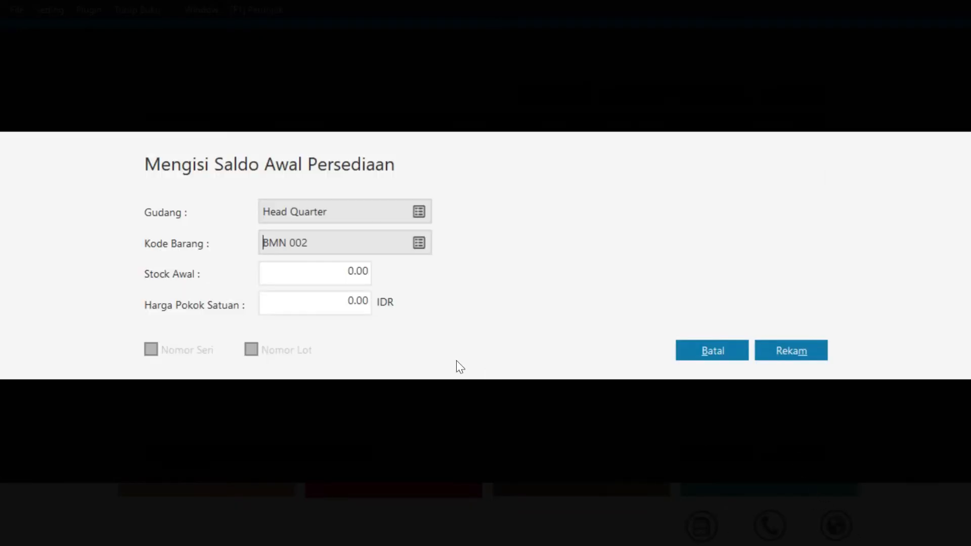
left_click(358, 271)
type("5000")
left_click(354, 300)
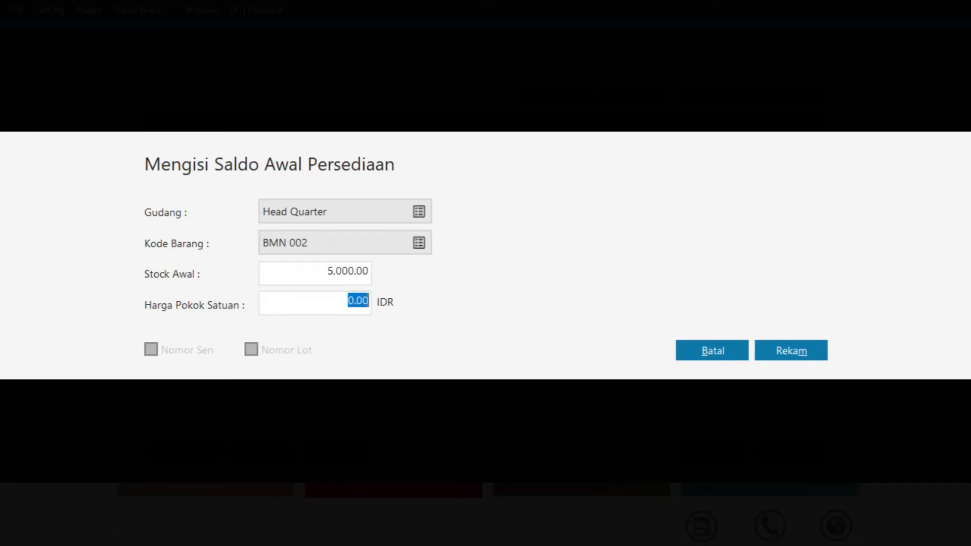
type("1500")
left_click(780, 350)
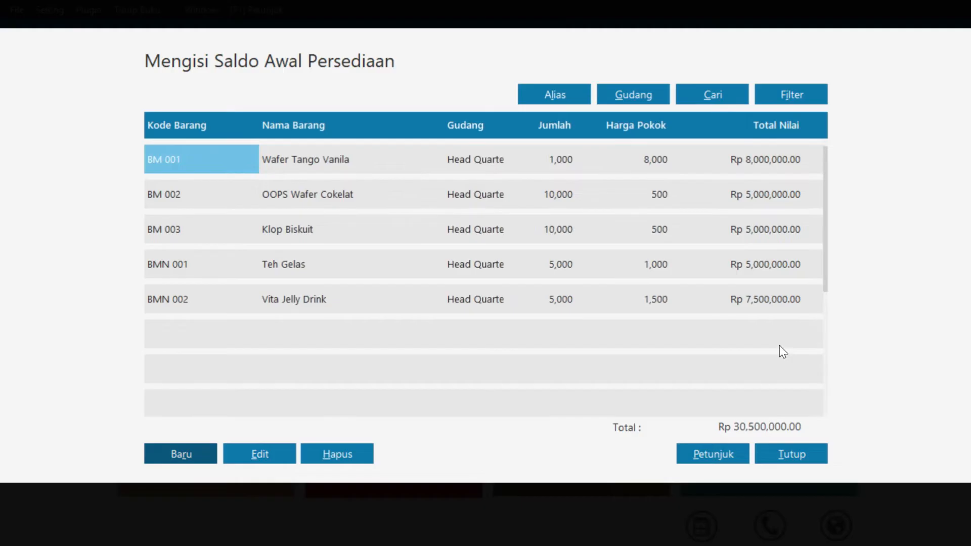
Record opening stock for BMN 003 Vit Botol 330 ml: 5,000 units at 2,500 each
left_click(182, 455)
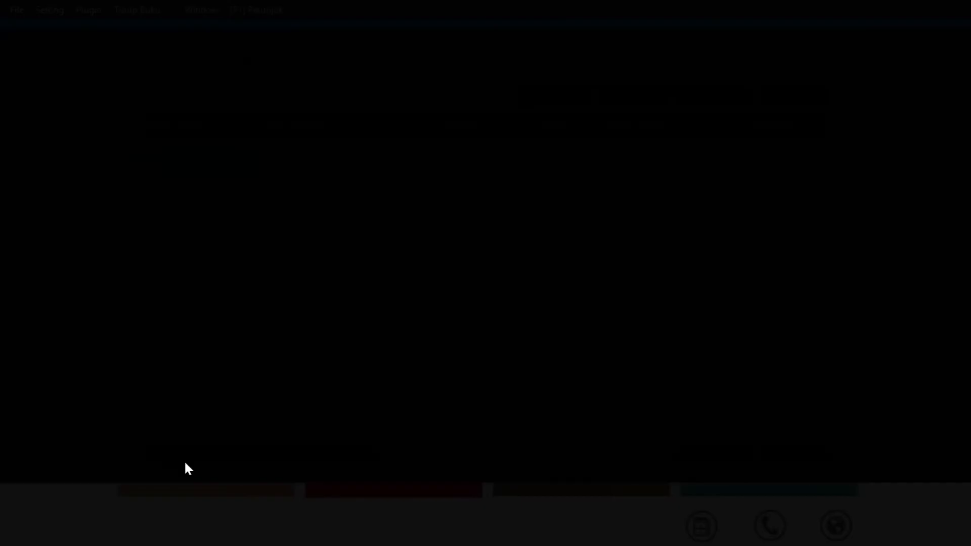
left_click(413, 245)
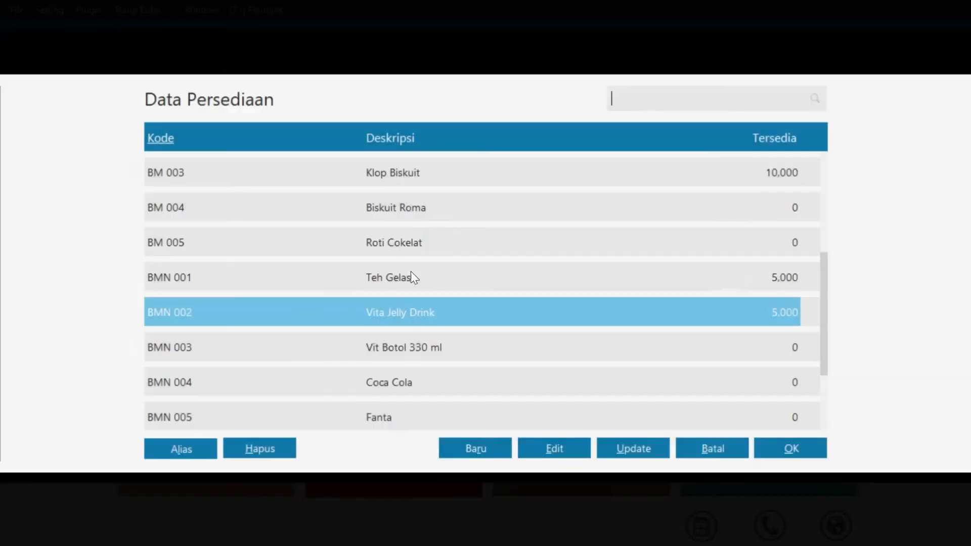
left_click(323, 353)
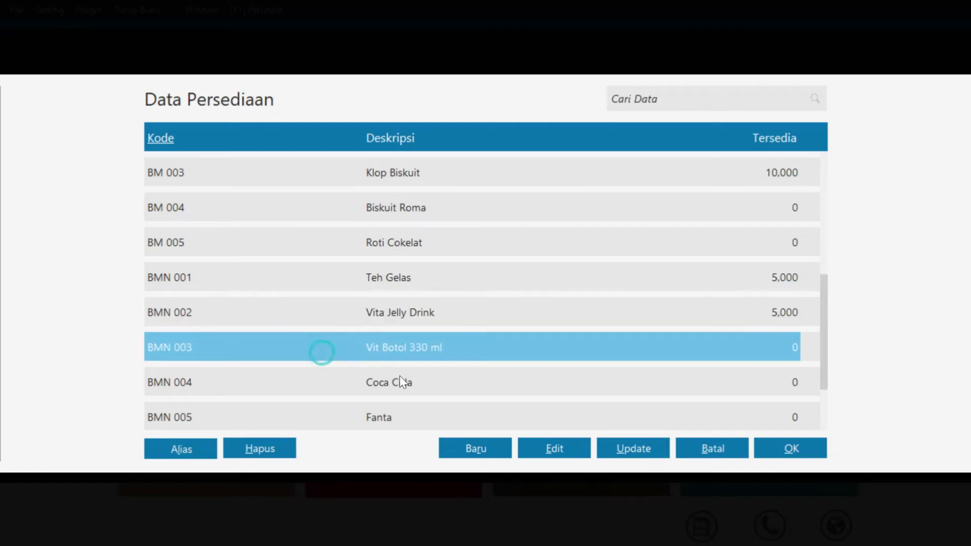
left_click(769, 445)
left_click(363, 273)
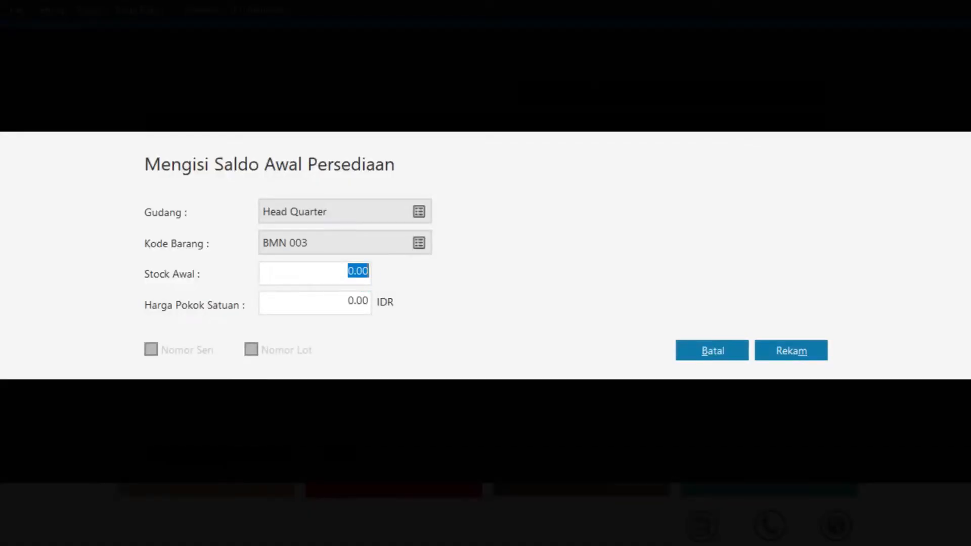
type("5000")
key("Tab")
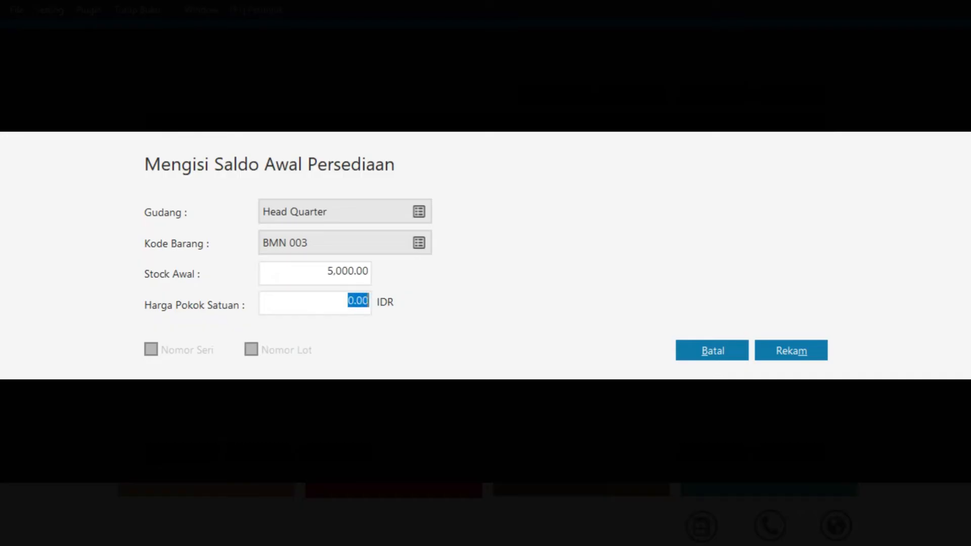
type("2500")
left_click(801, 352)
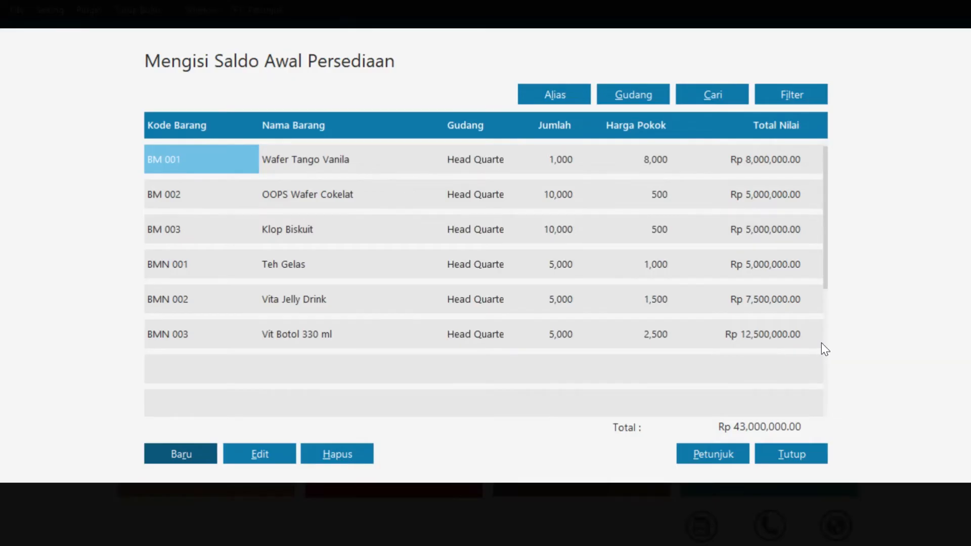
Close the opening inventory list, agreeing to recalculate ending inventory balances
left_click(803, 449)
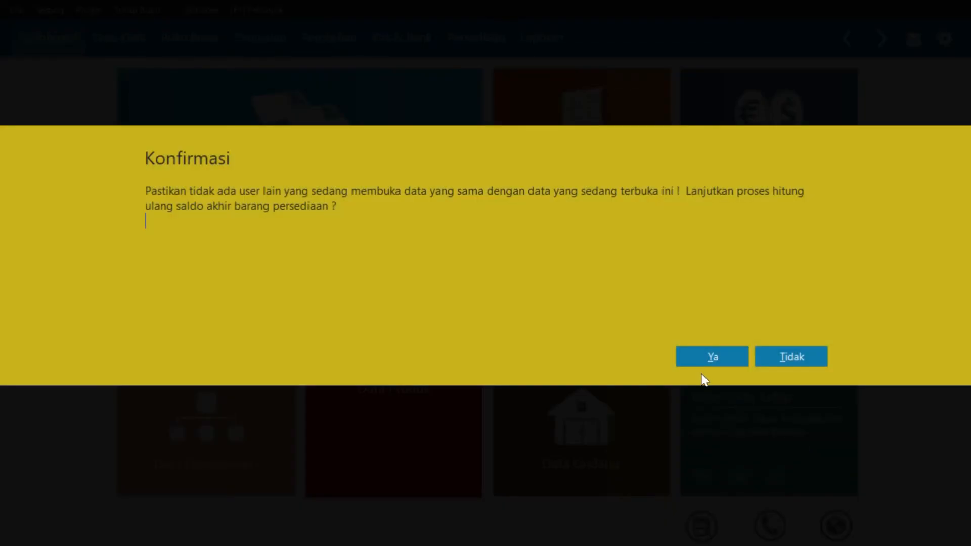
left_click(707, 358)
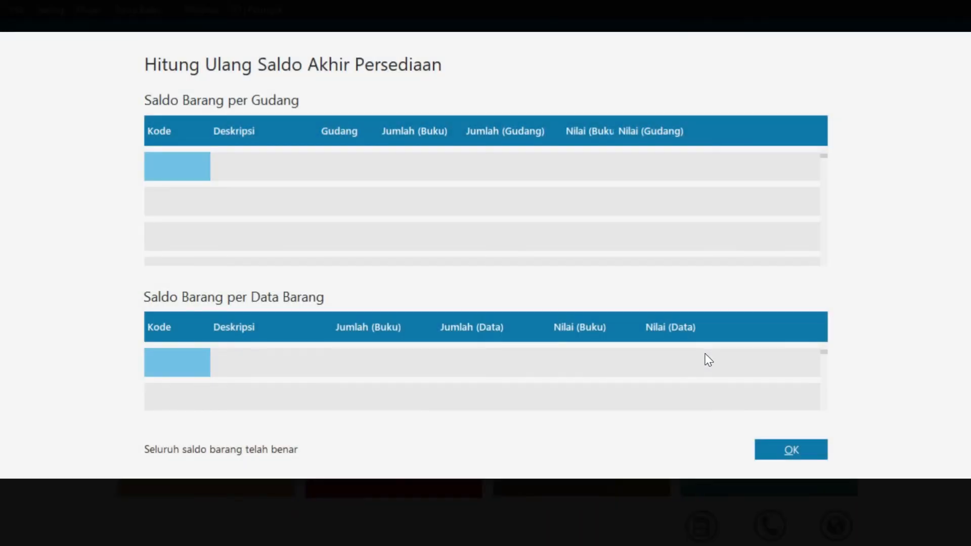
left_click(792, 450)
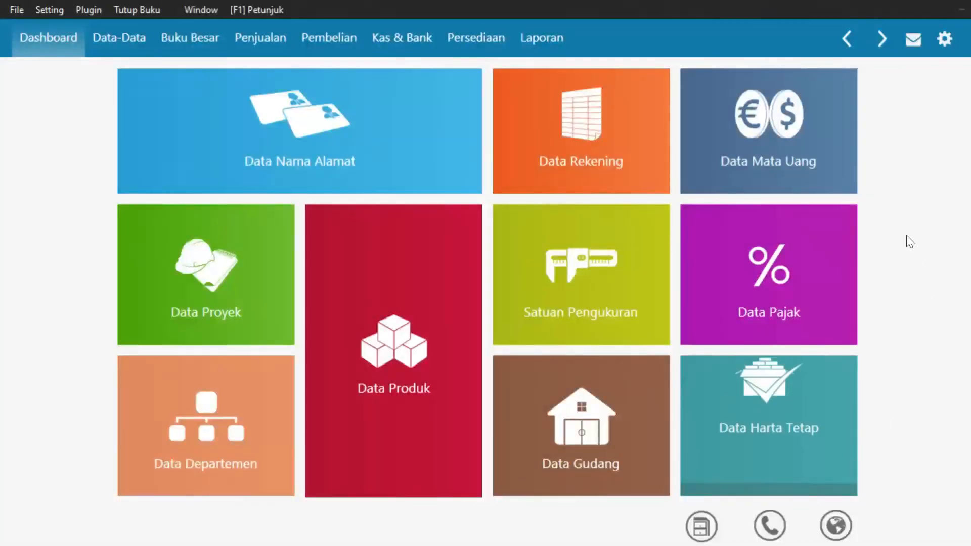
Start a new Kas Keluar entry from the Kas & Bank section
mouse_move(692, 86)
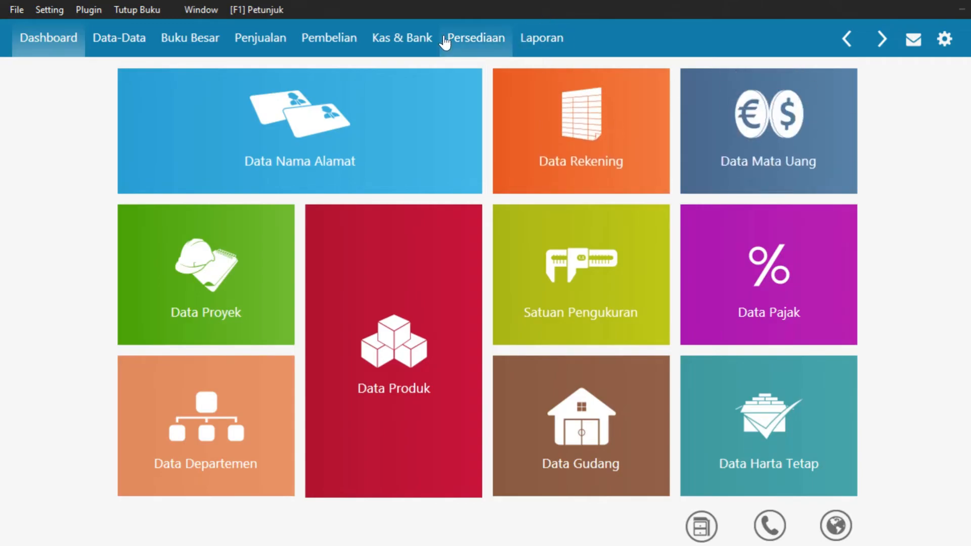
left_click(418, 42)
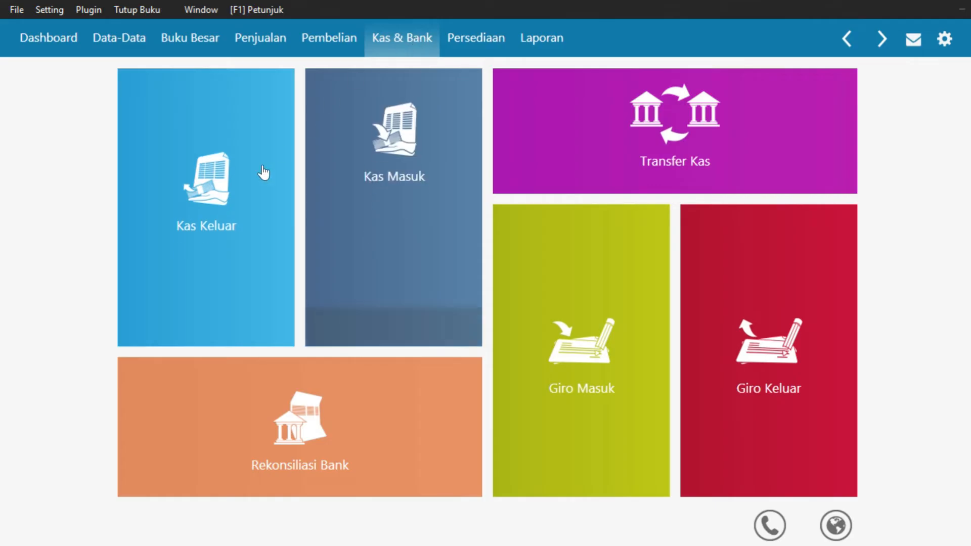
mouse_move(213, 202)
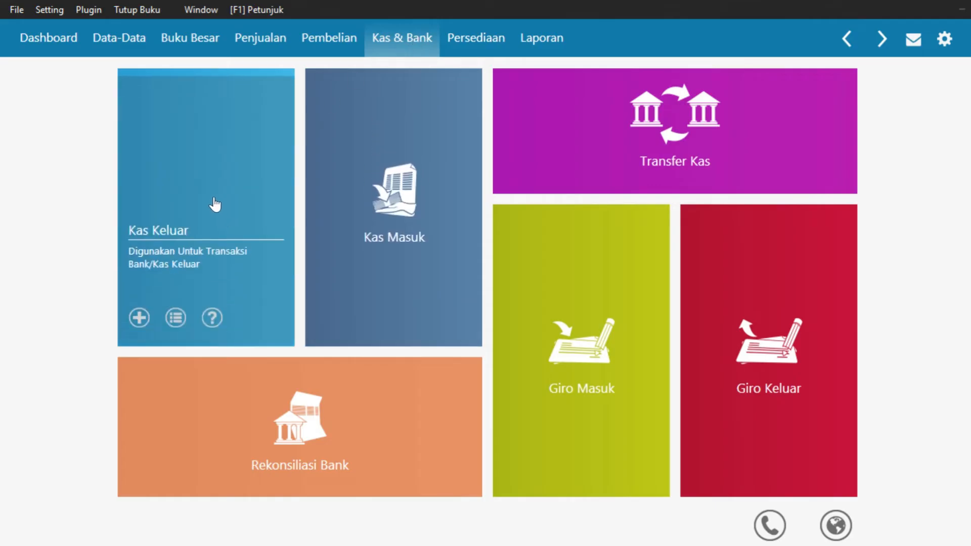
left_click(139, 319)
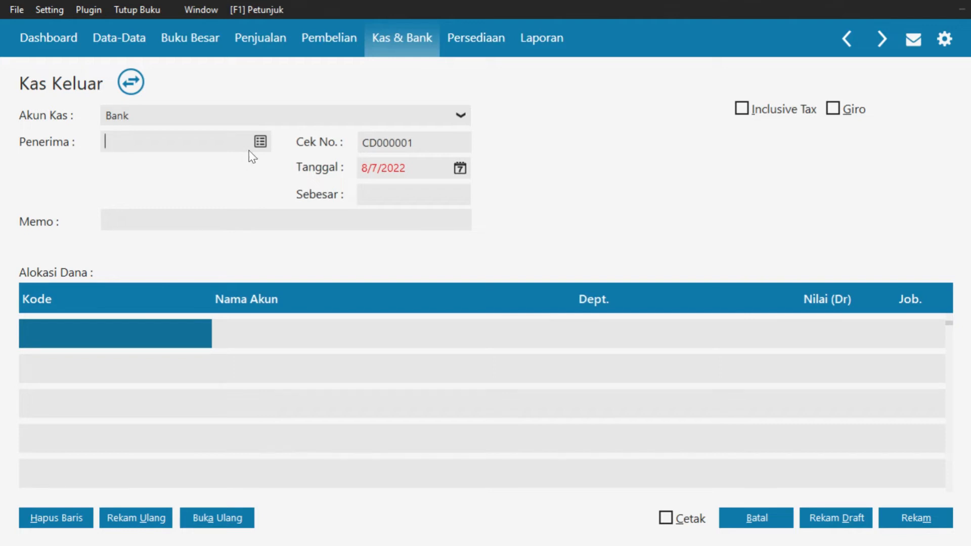
Add PT Indah Property as an Others-type contact, accept the tax ID warning, and select it as recipient
left_click(260, 142)
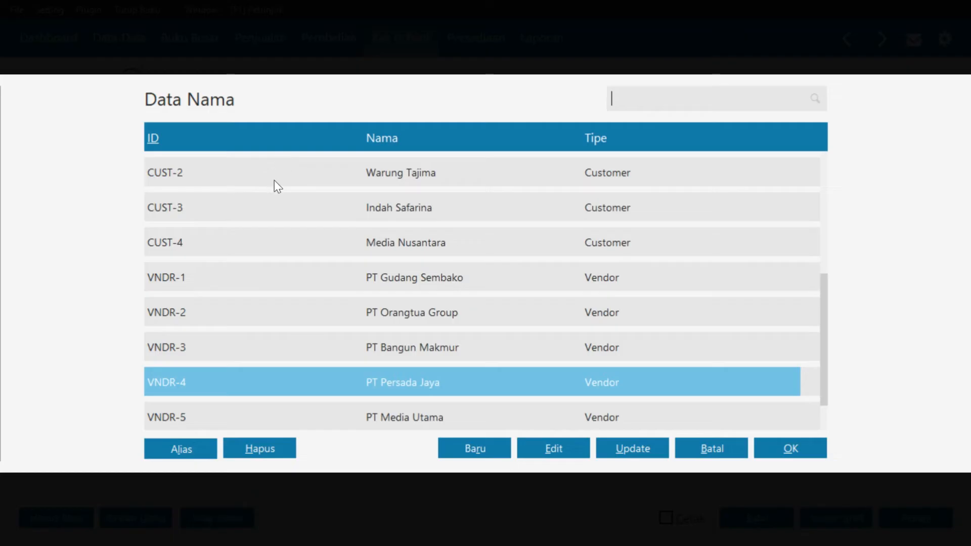
left_click(493, 450)
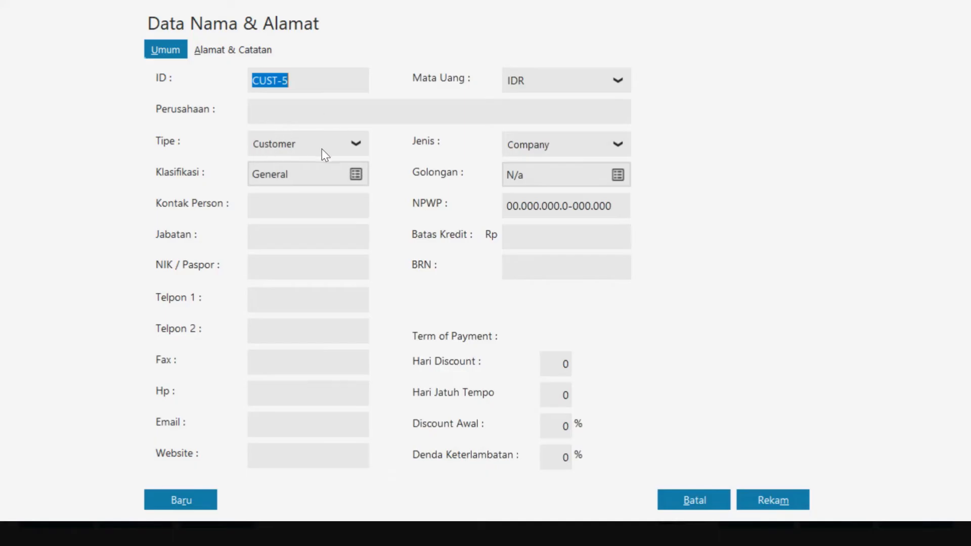
left_click(357, 142)
left_click(304, 237)
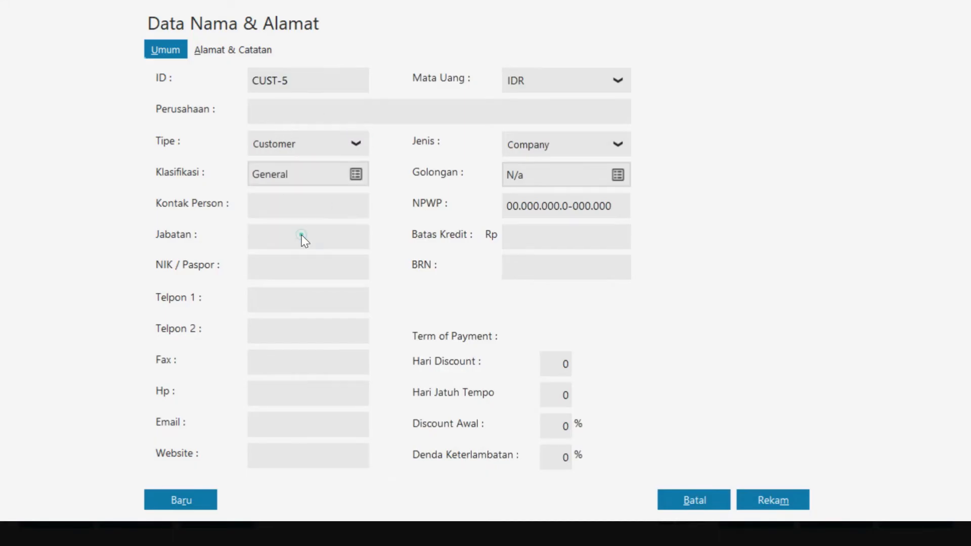
left_click(299, 106)
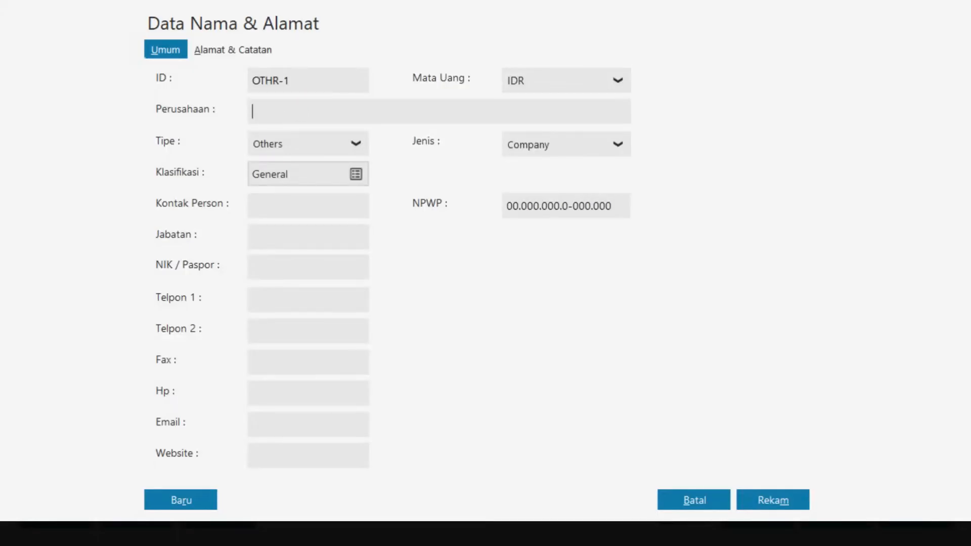
key("Caps_Lock")
type("PT I")
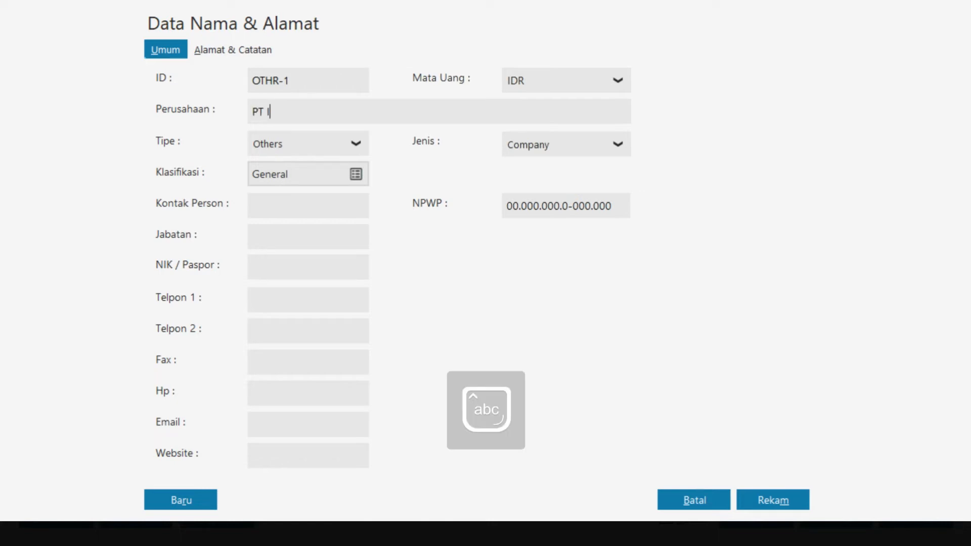
type("ndah Pr")
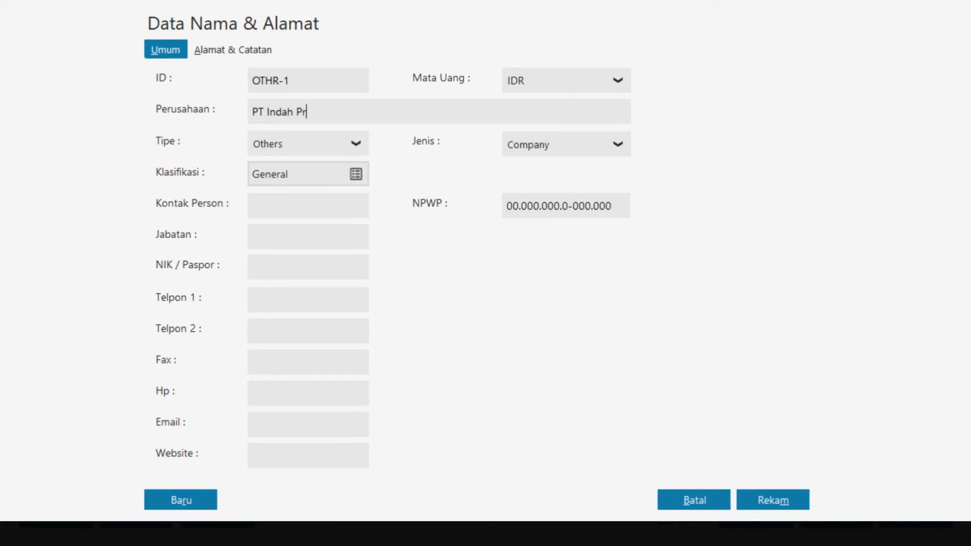
type("operty")
left_click(793, 503)
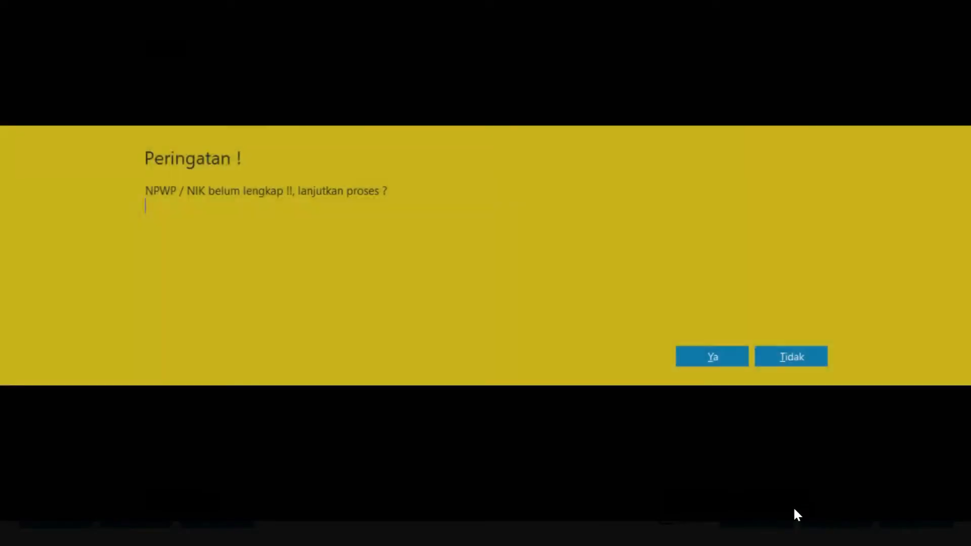
left_click(710, 362)
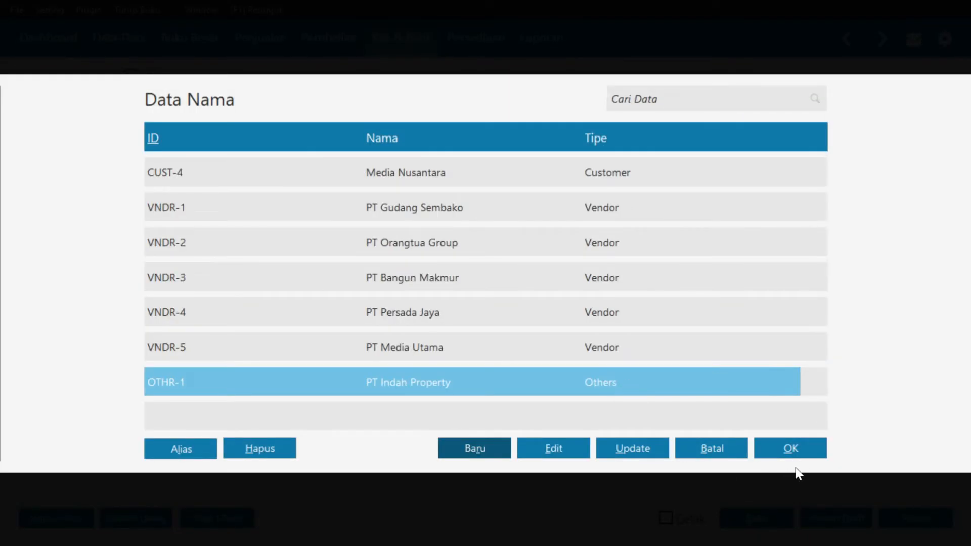
left_click(806, 447)
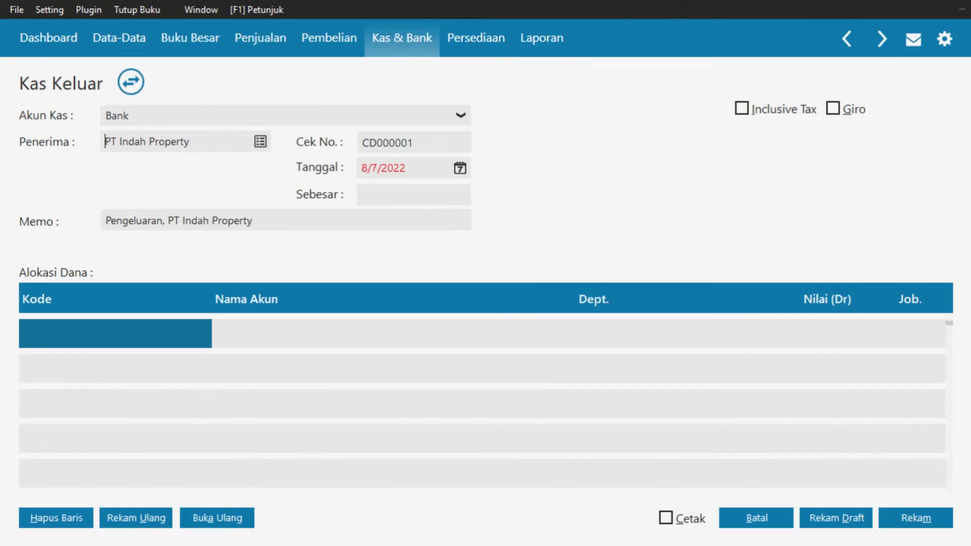
Set the transaction date to 1/1/2018, the accounting period's first day
left_click(459, 169)
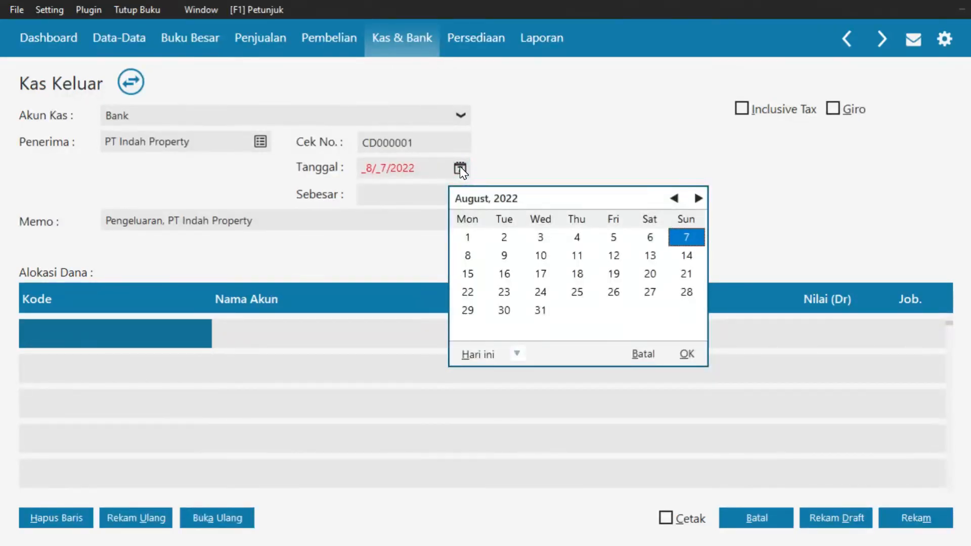
left_click(516, 354)
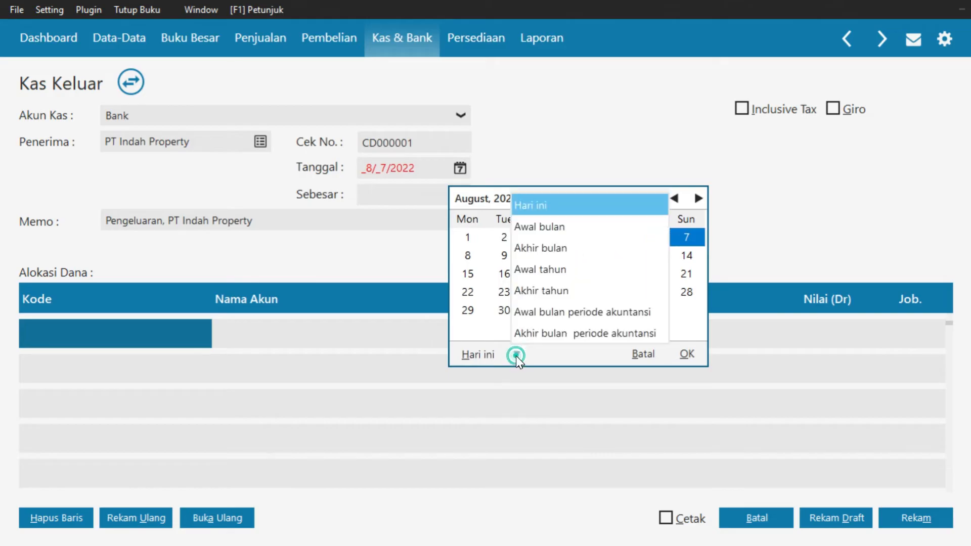
left_click(554, 319)
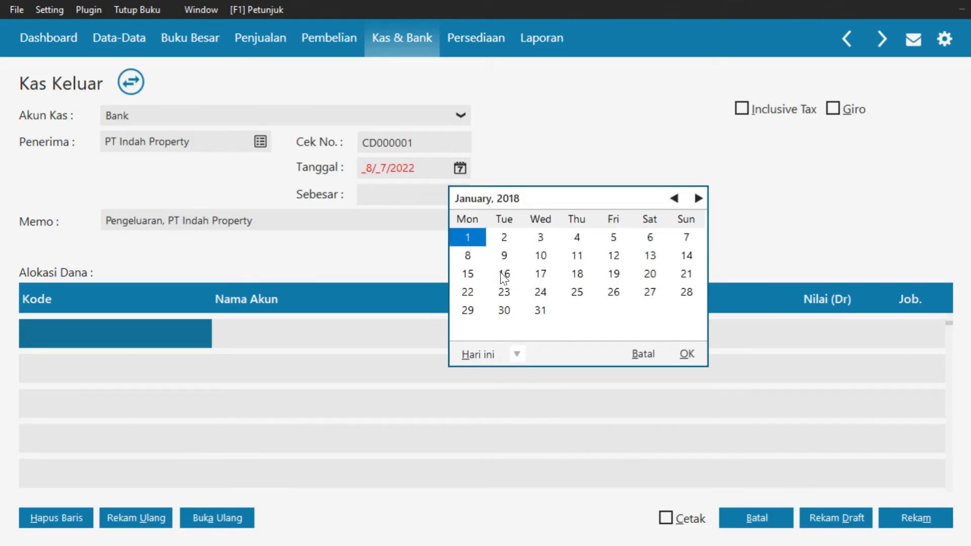
left_click(697, 358)
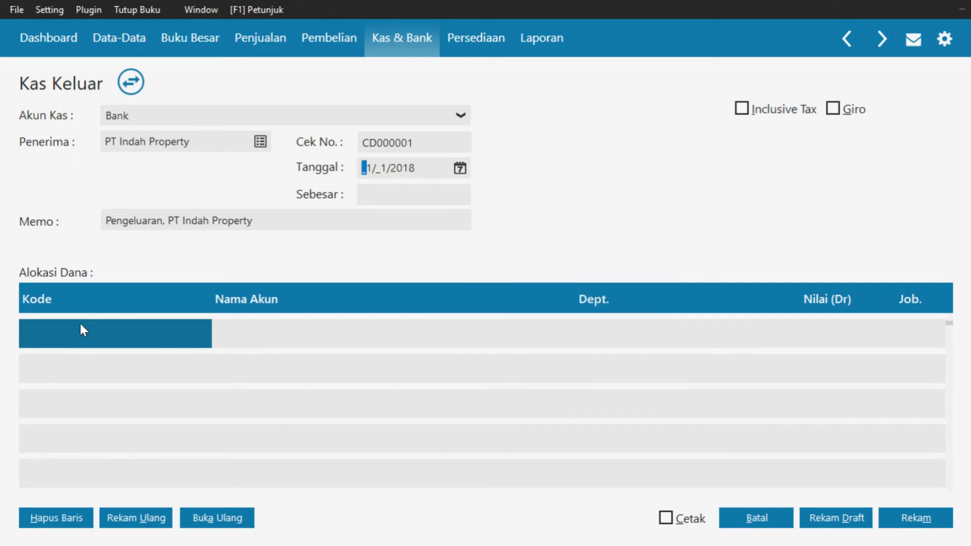
Allocate a 30,000,000 debit to Sewa Dibayar di Muka, giving a total of Rp 30,000,000.00
double_click(84, 338)
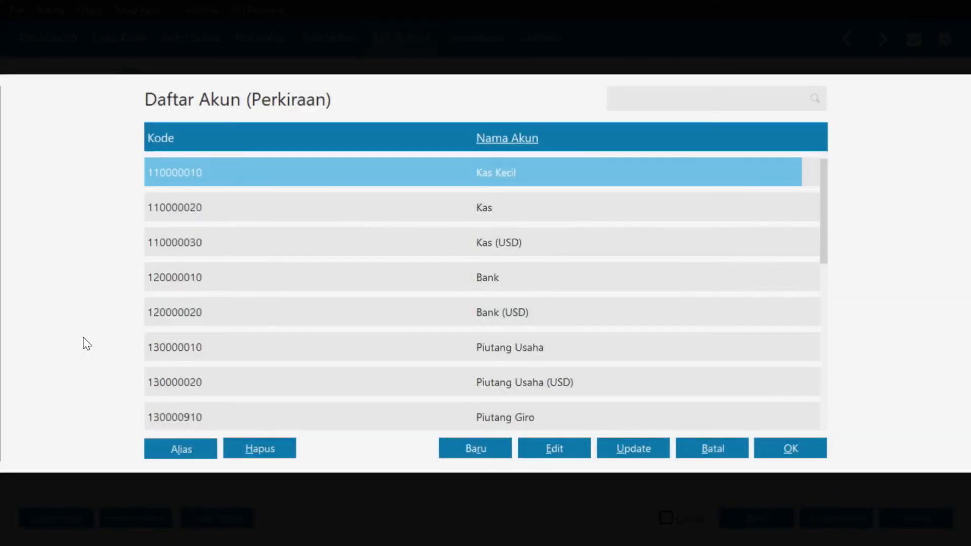
left_click(520, 140)
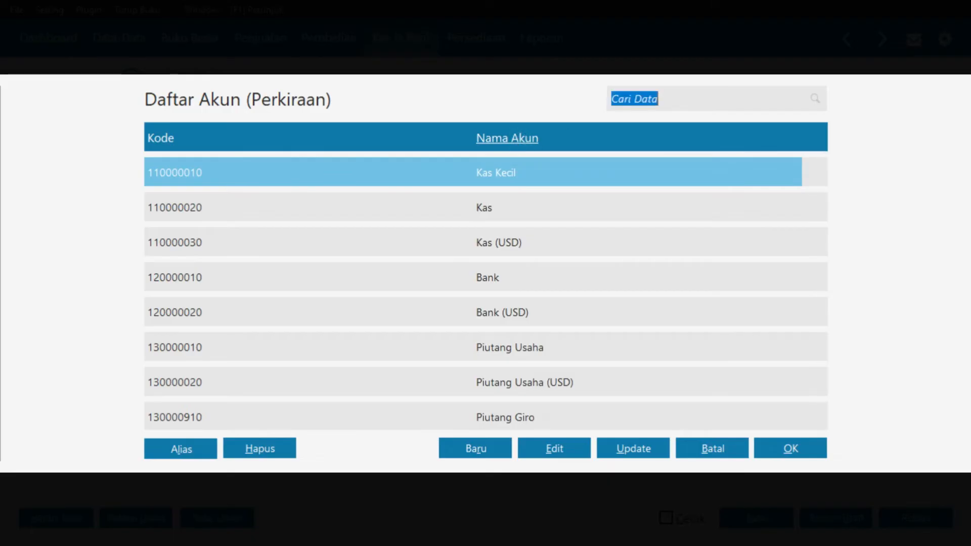
type("sew")
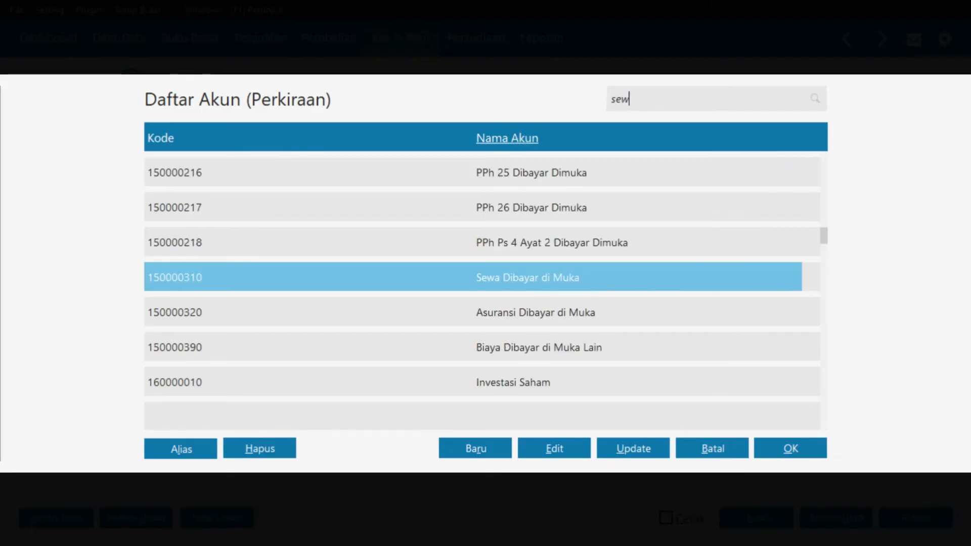
left_click(776, 455)
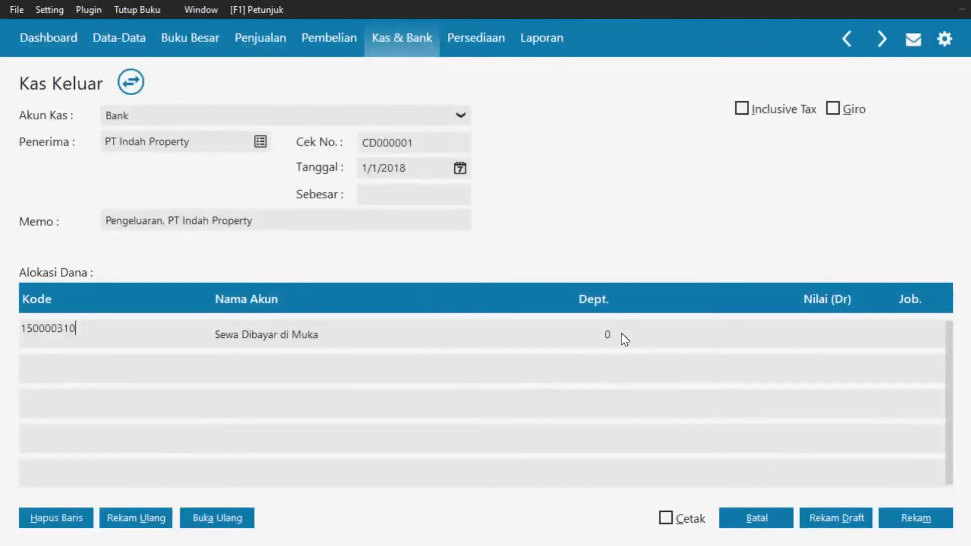
left_click(852, 338)
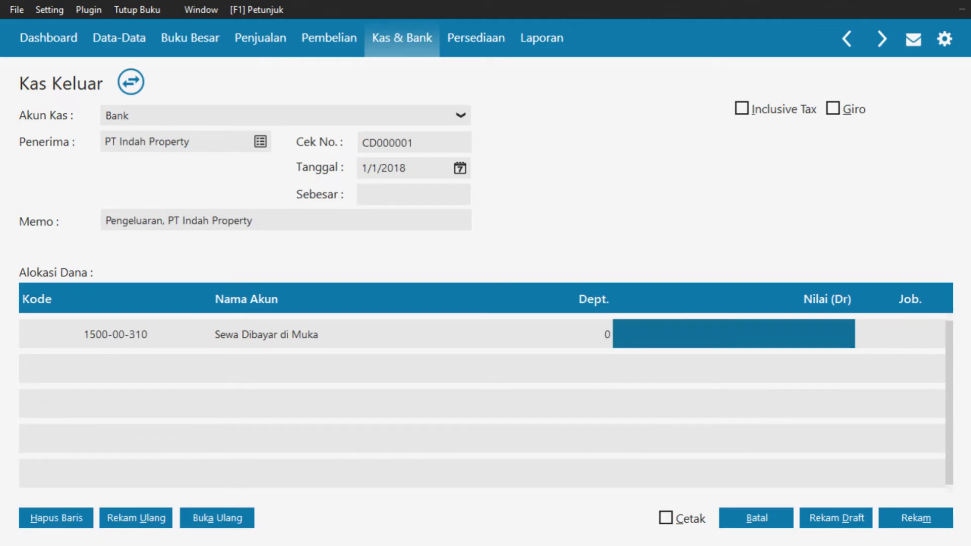
type("30000000")
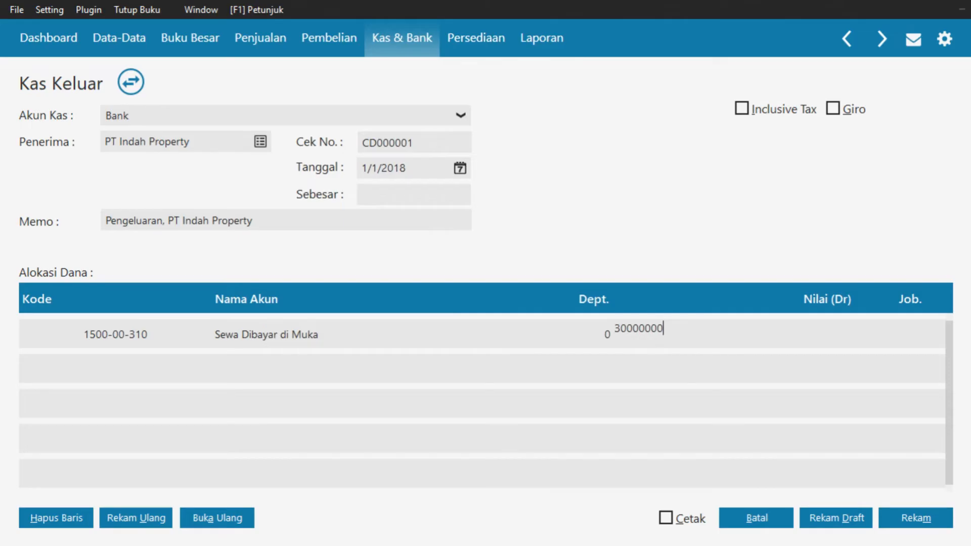
key("Tab")
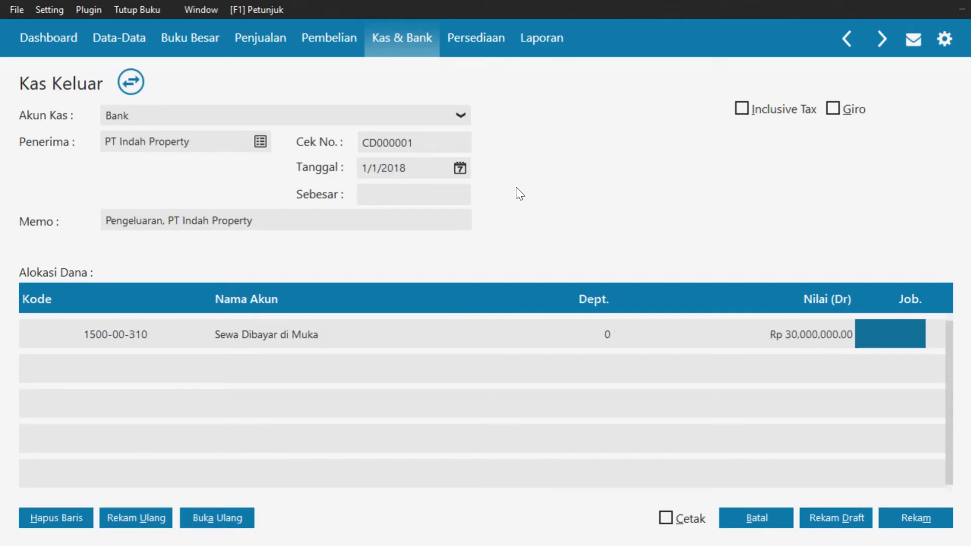
left_click(419, 195)
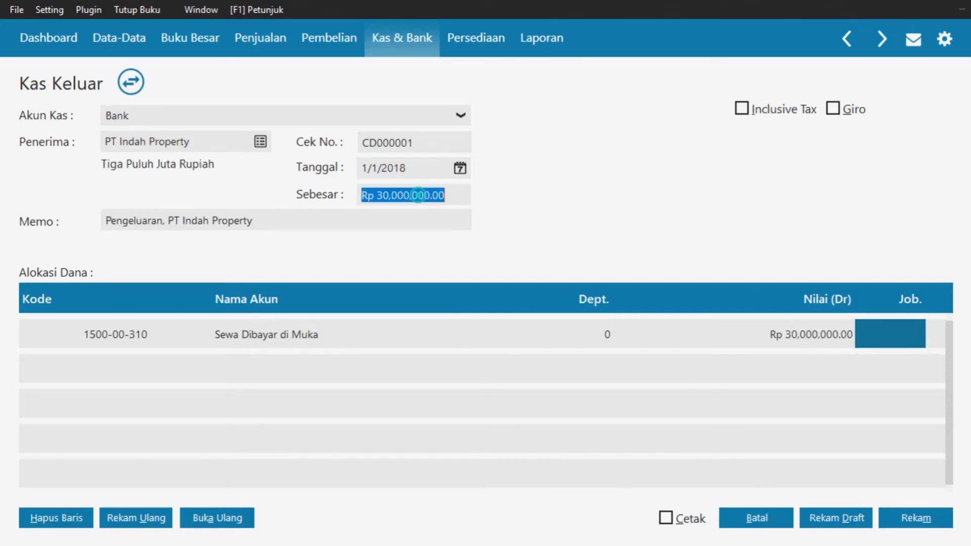
key("Tab")
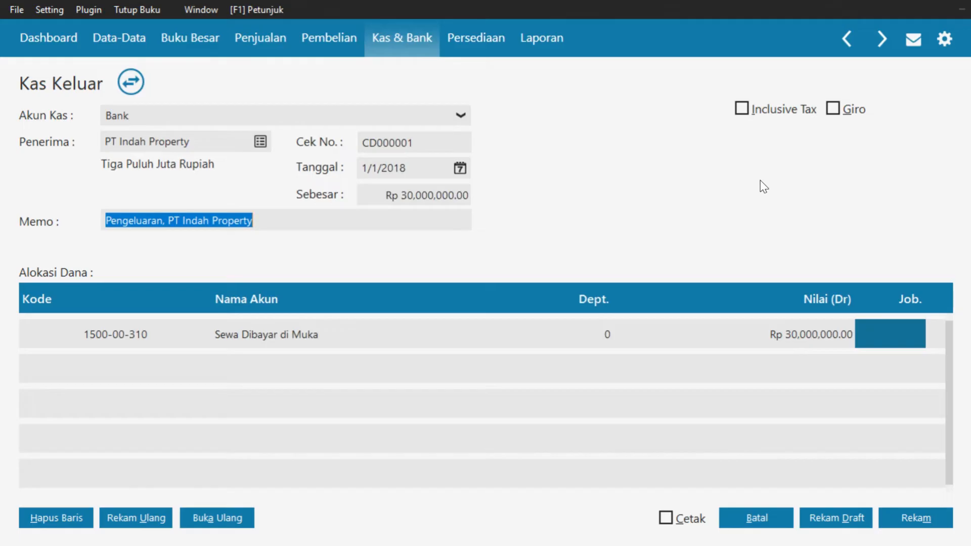
Save the prepaid rent cash-out entry and close the empty form
left_click(925, 521)
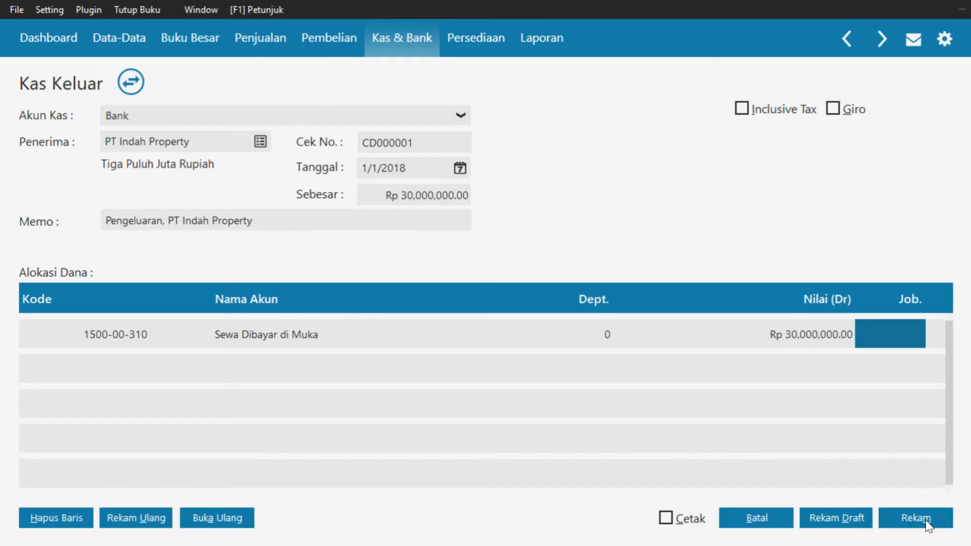
left_click(773, 522)
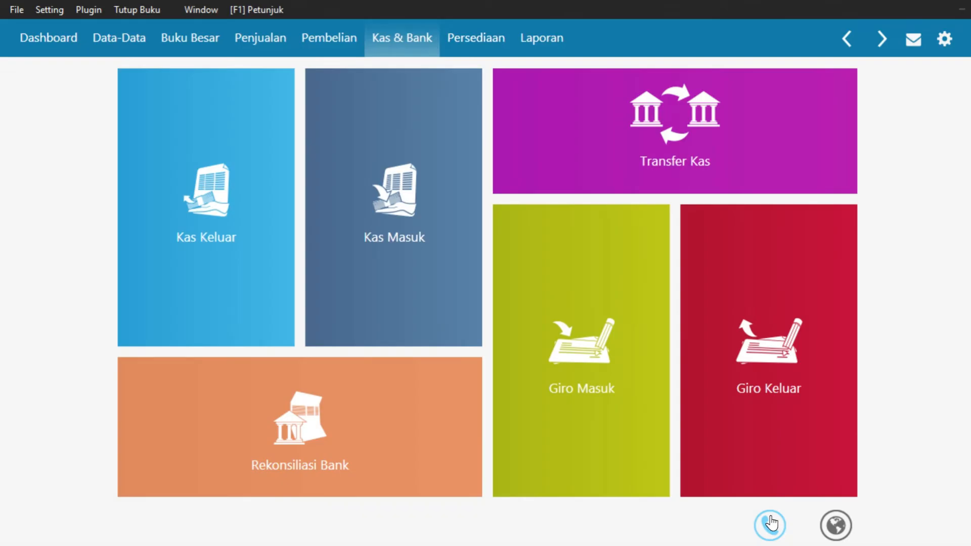
mouse_move(789, 485)
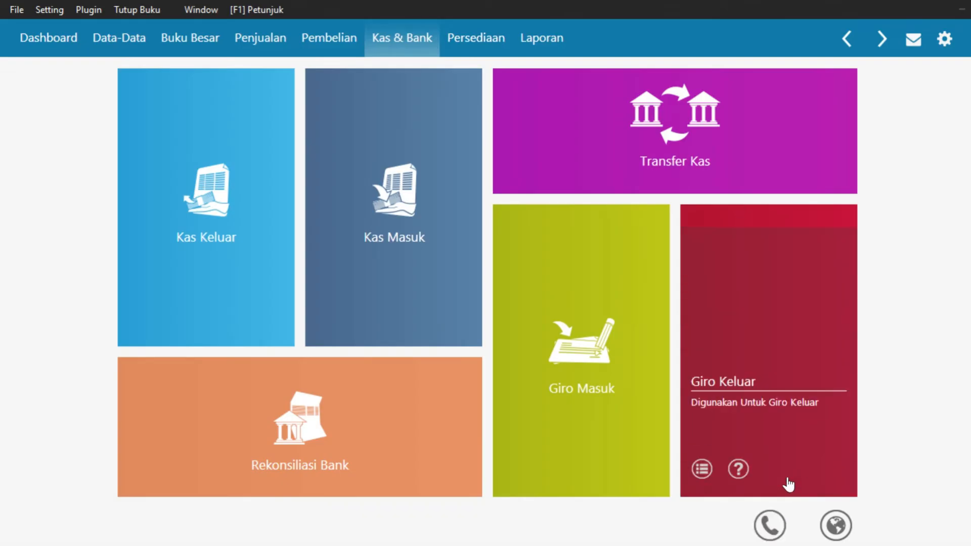
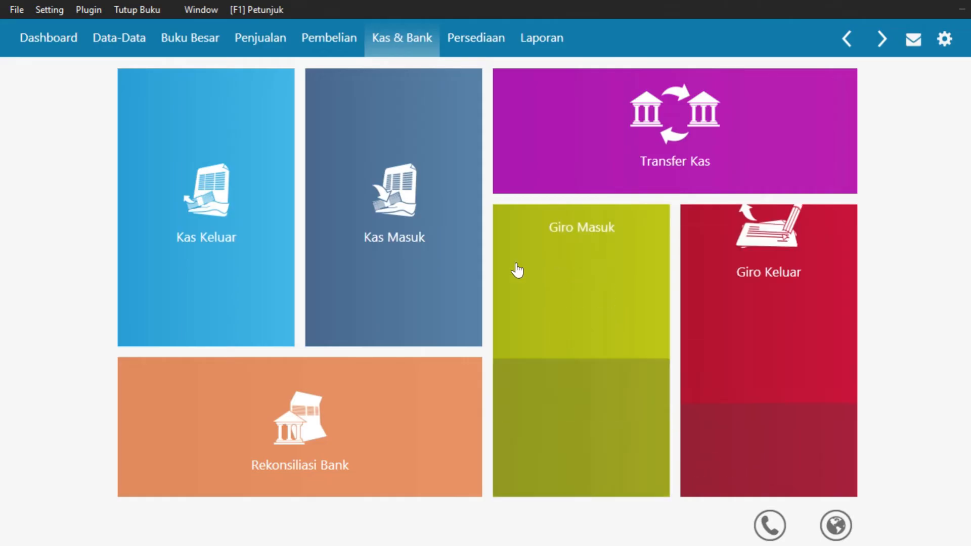
Start a new blank invoice from the Invoice Pembelian tile in the Pembelian section
left_click(328, 39)
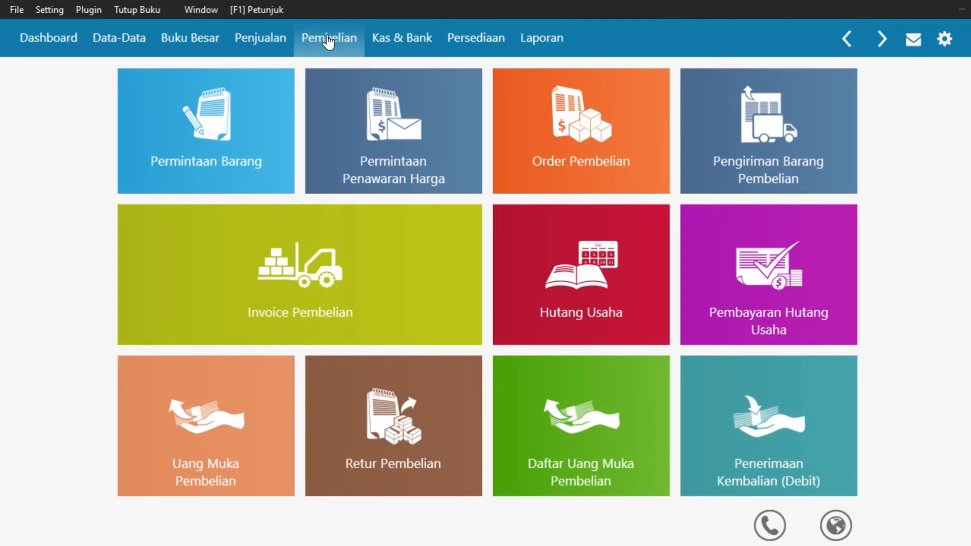
mouse_move(321, 273)
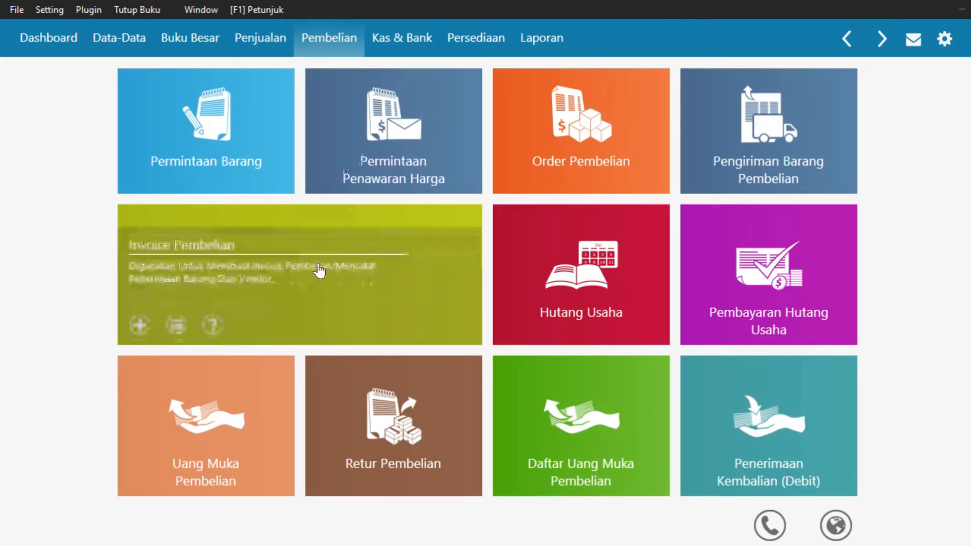
left_click(136, 323)
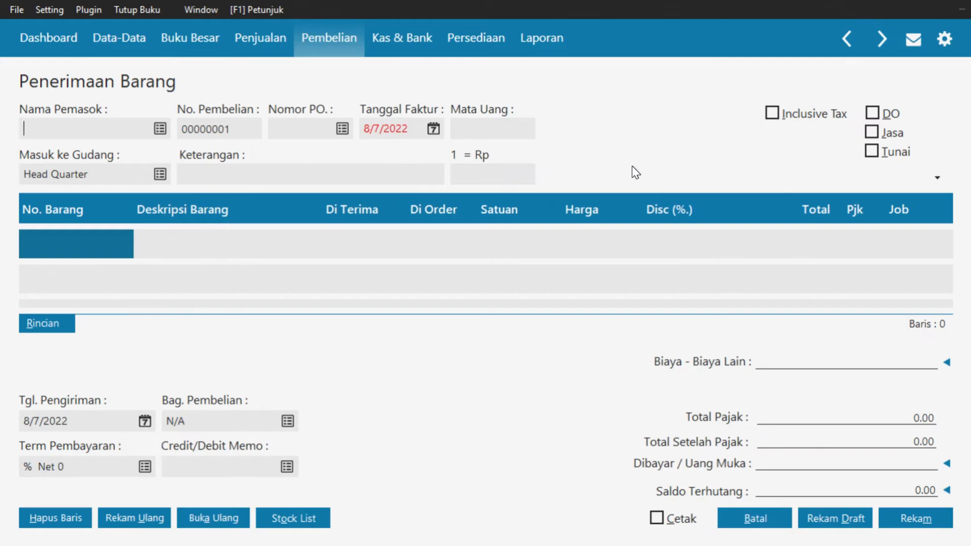
Mark the invoice Jasa and Tunai, and add new supplier PT Farseka Utama (VNDR-6) as its vendor
left_click(894, 134)
left_click(900, 154)
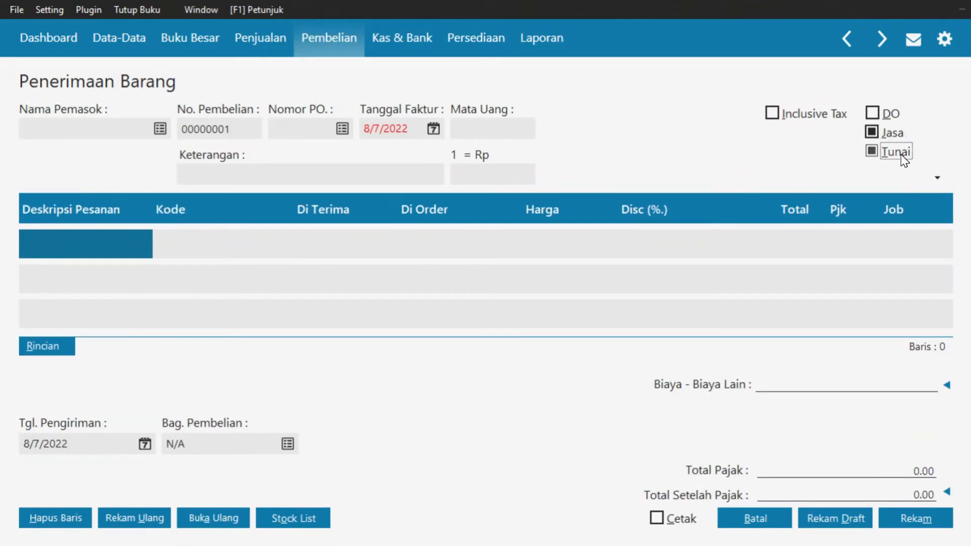
left_click(160, 129)
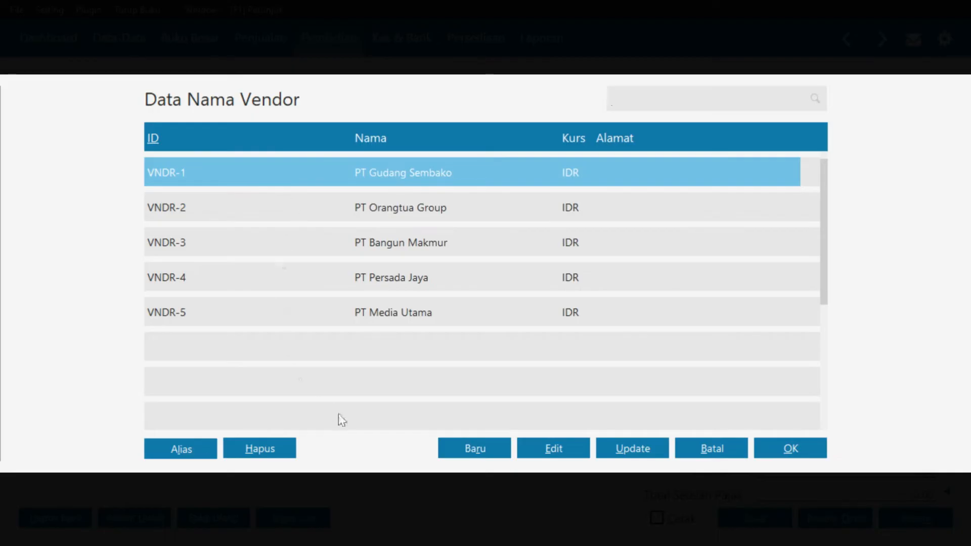
left_click(462, 455)
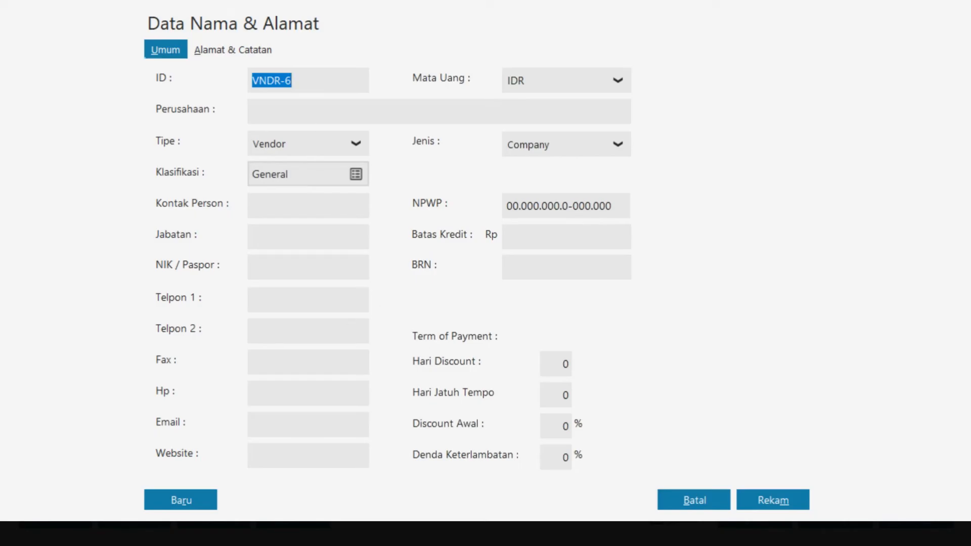
left_click(305, 108)
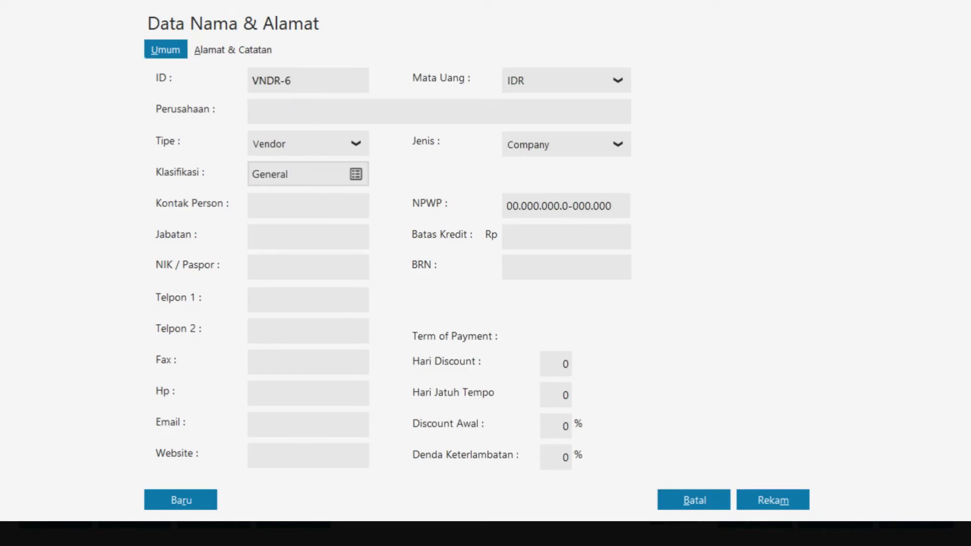
type("PT Farseka Utama")
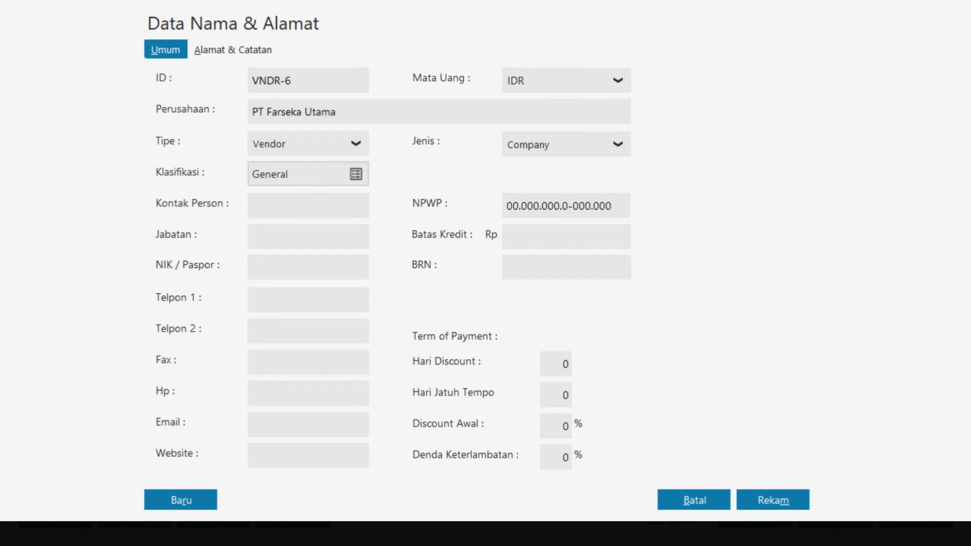
left_click(770, 501)
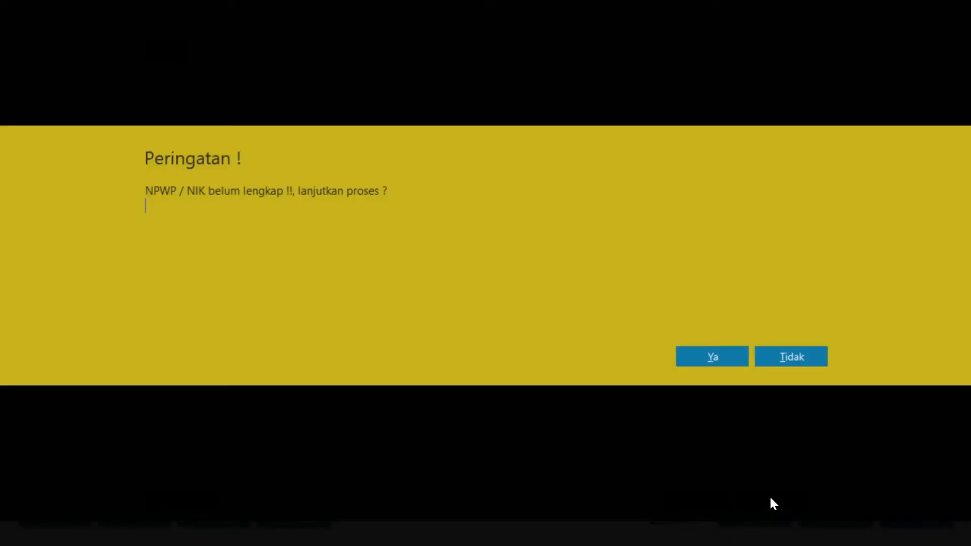
left_click(695, 358)
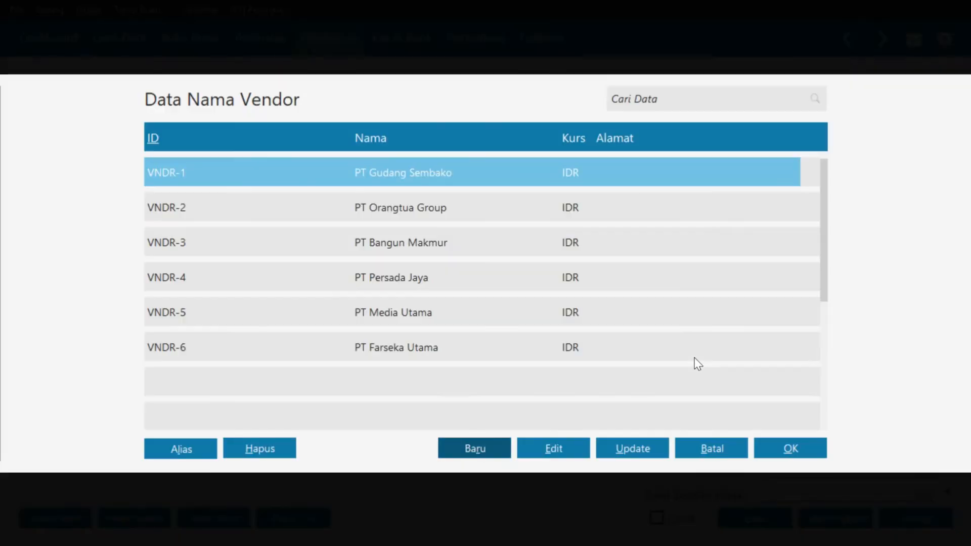
left_click(508, 350)
left_click(792, 450)
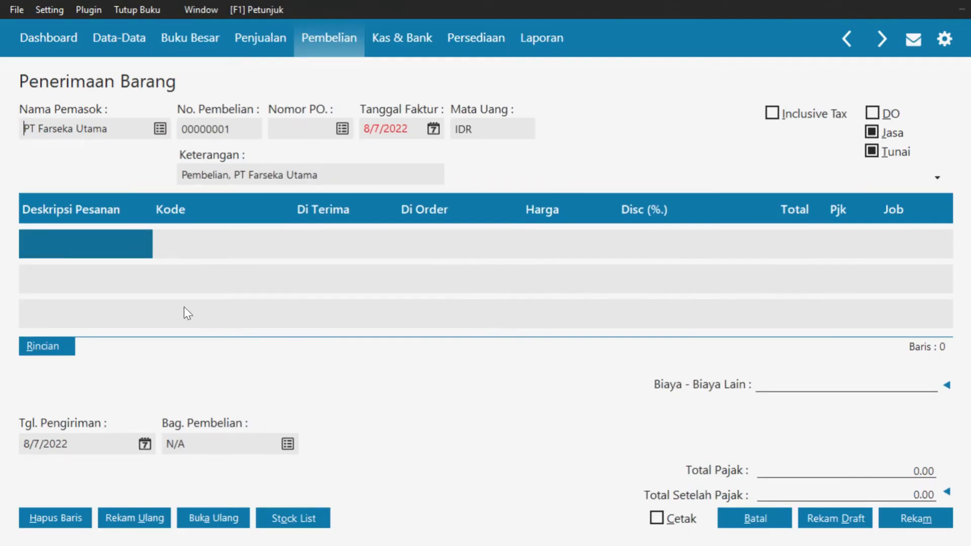
Change the Tanggal Faktur from 8/7/2022 to 2 January 2018
left_click(433, 130)
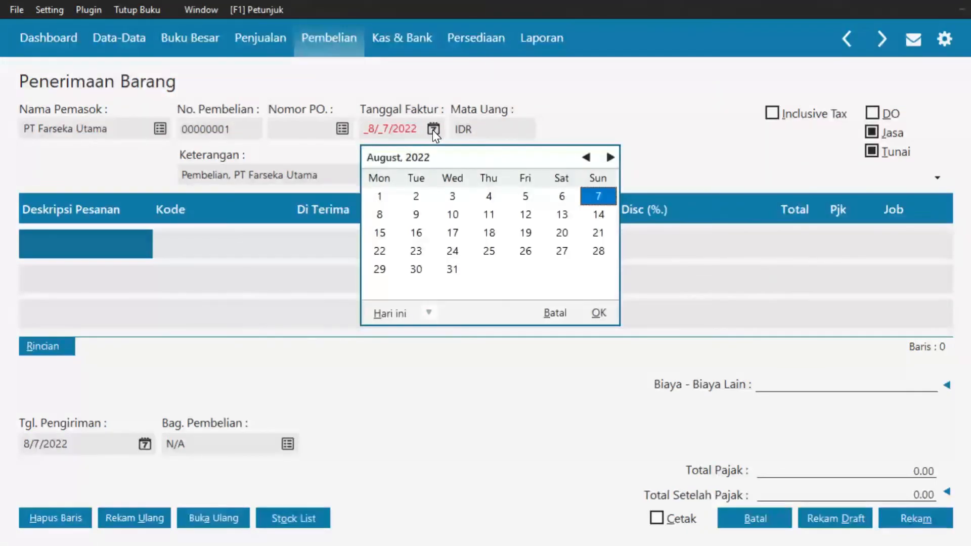
left_click(430, 313)
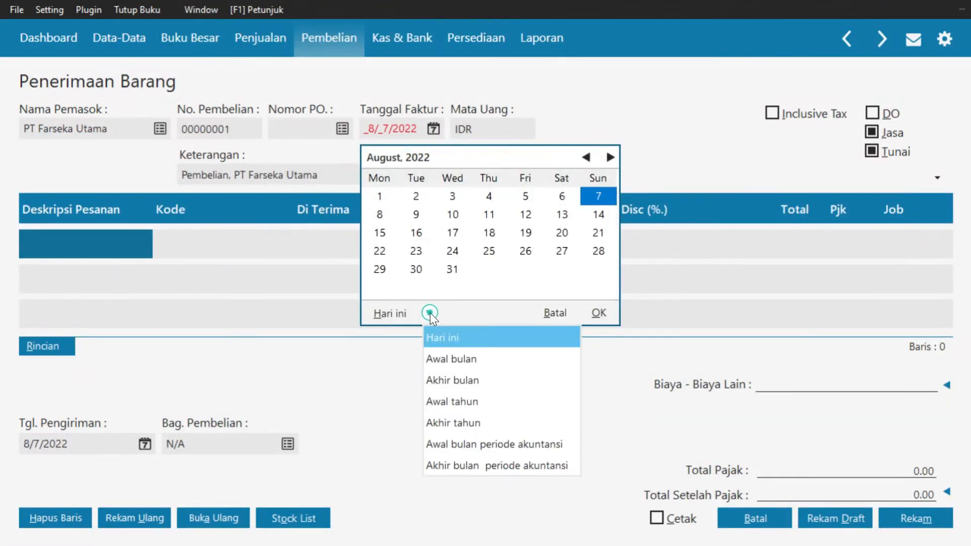
left_click(486, 445)
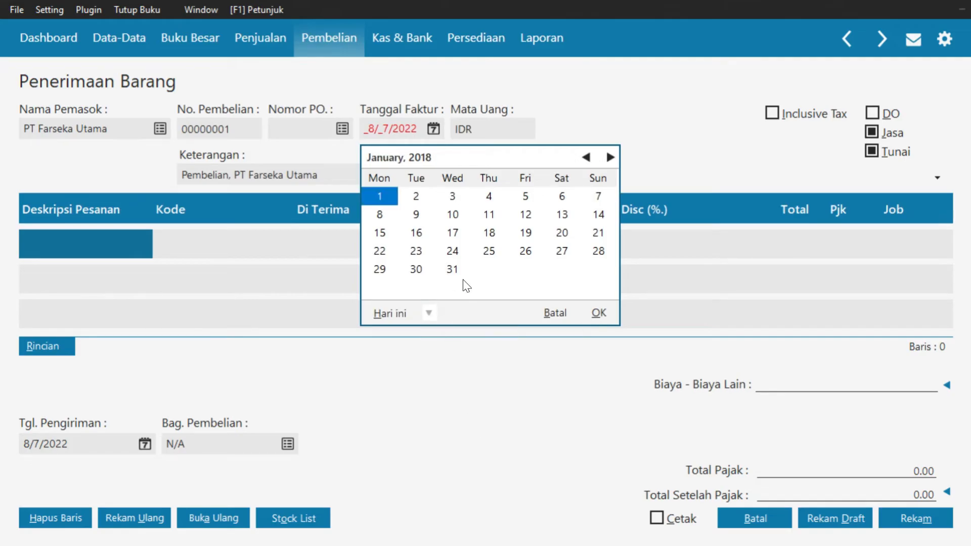
left_click(416, 199)
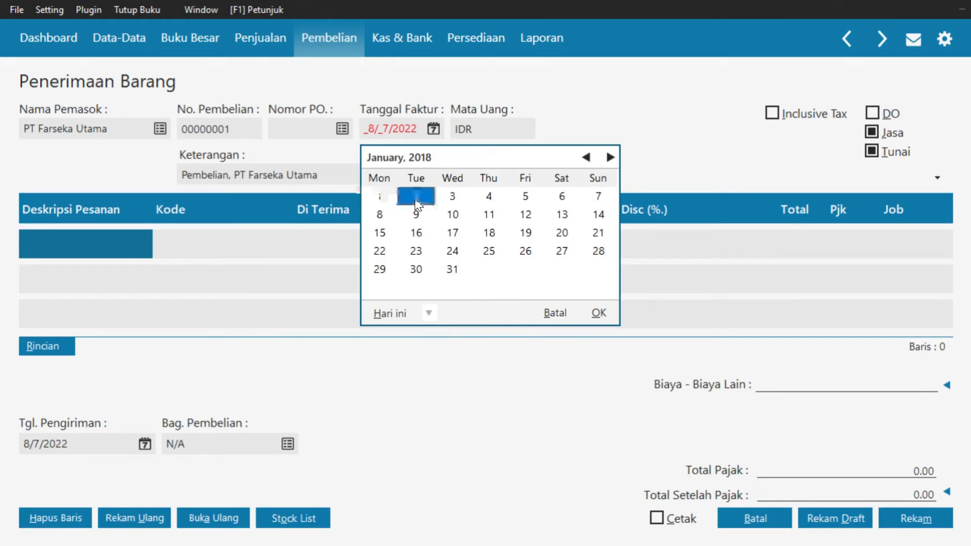
left_click(597, 313)
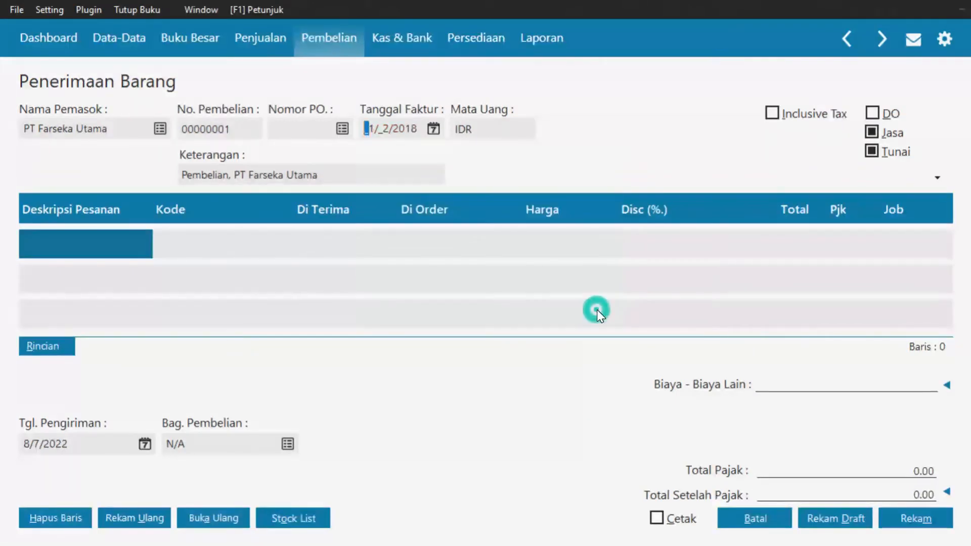
left_click(66, 242)
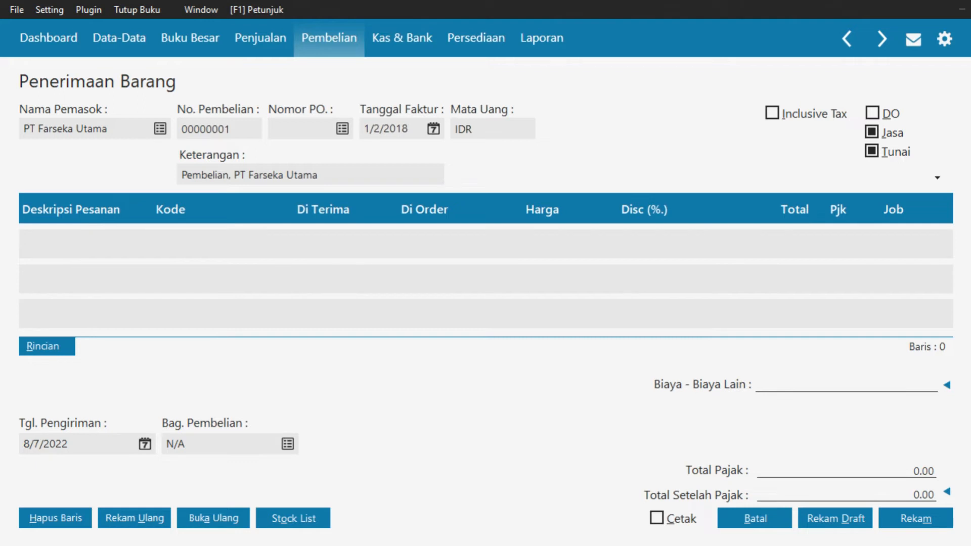
Add a Printer HP Inkjet line on account Mesin & Peralatan with quantity 1
type("Printer ")
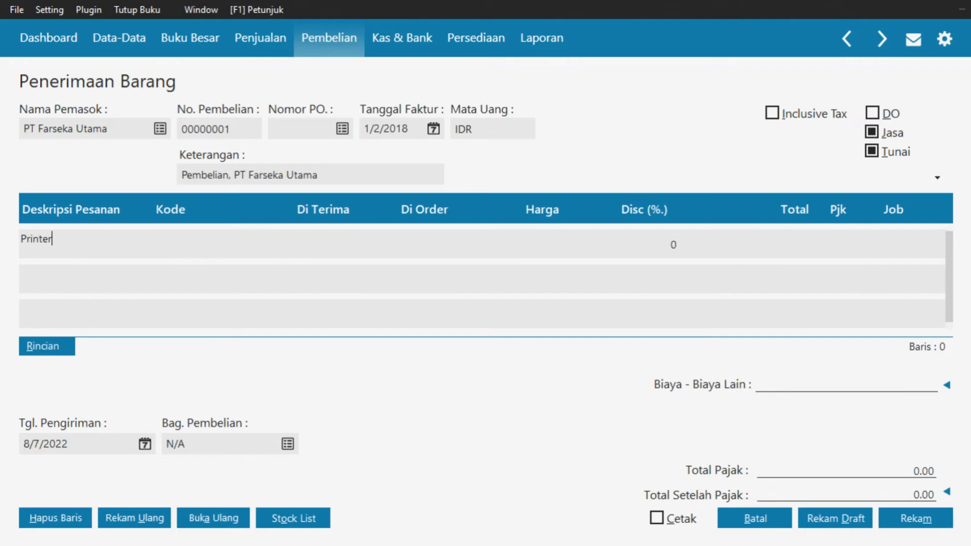
type("HP Inkjet")
key("Tab")
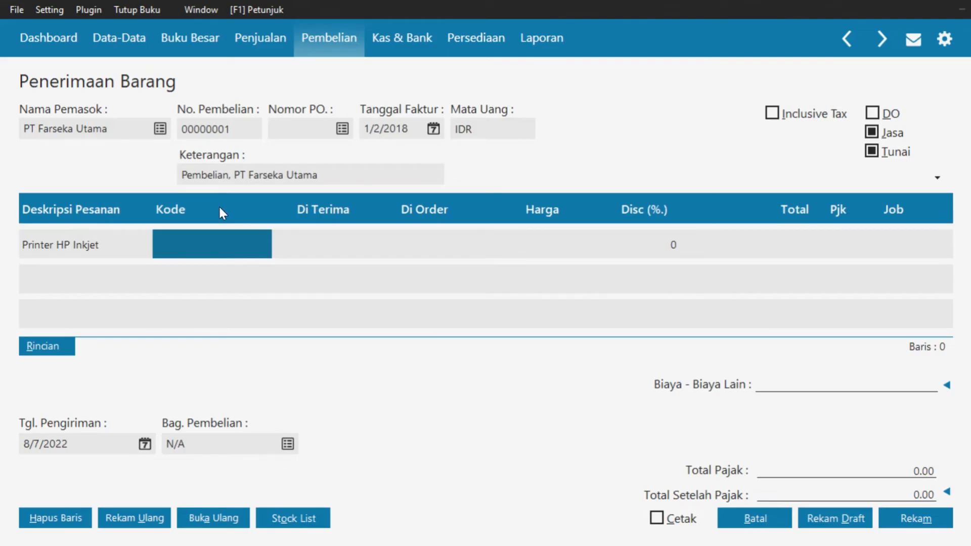
double_click(217, 242)
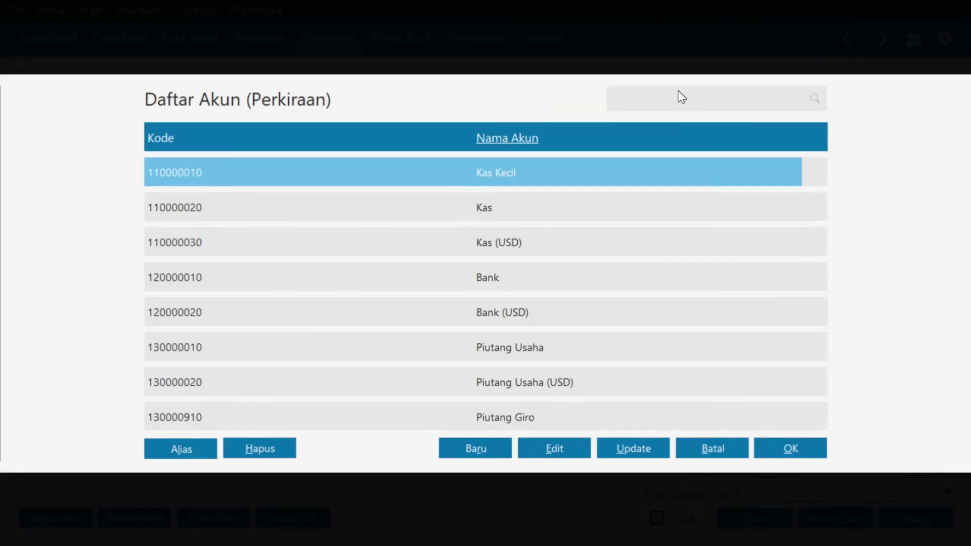
type("me")
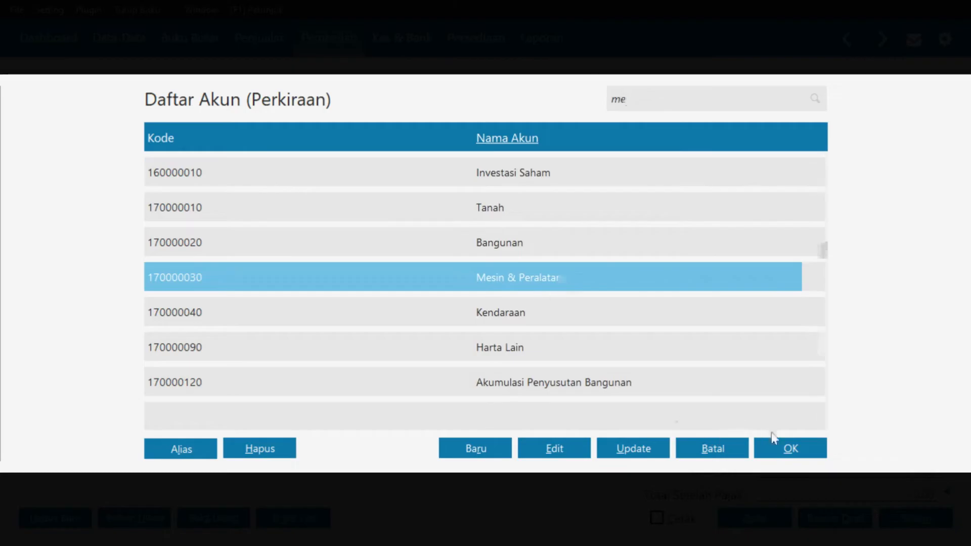
left_click(788, 447)
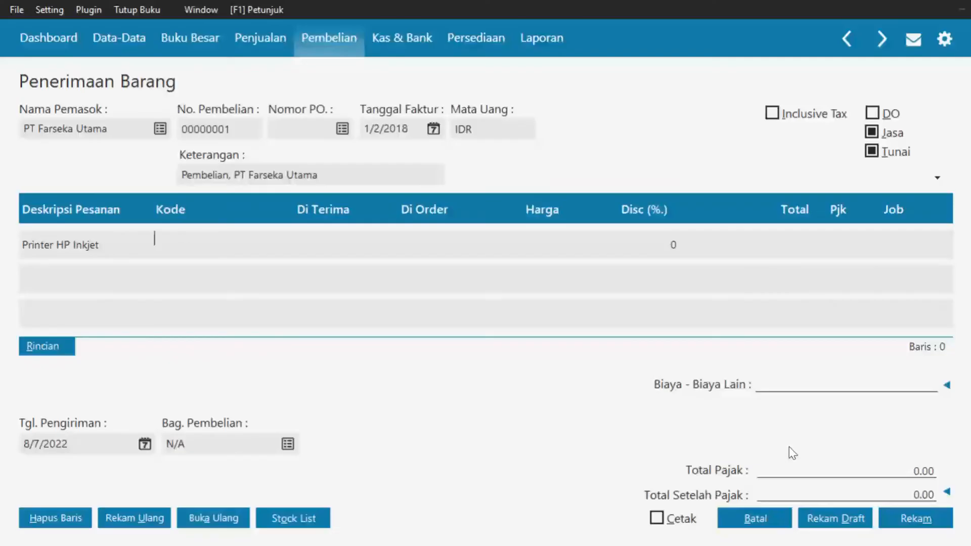
left_click(326, 237)
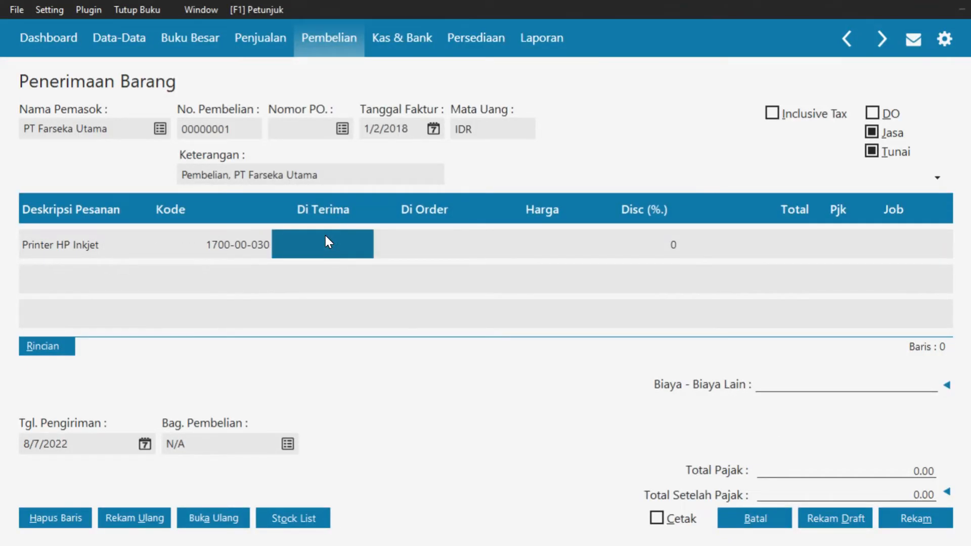
type("1")
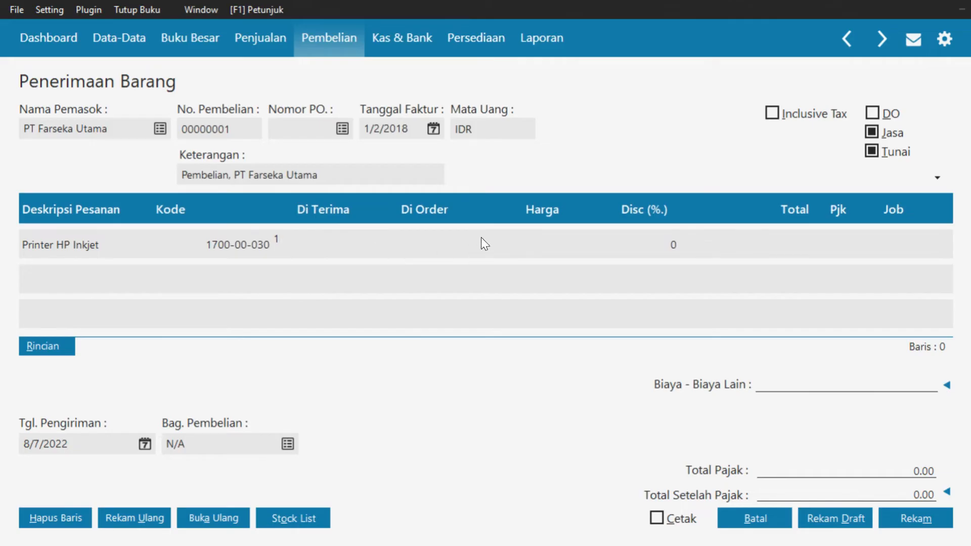
left_click(426, 234)
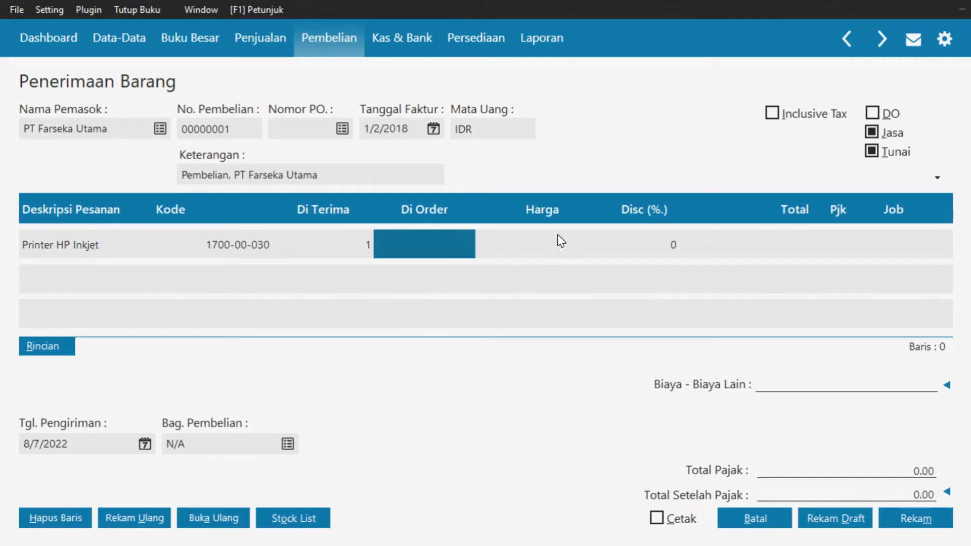
key("Return")
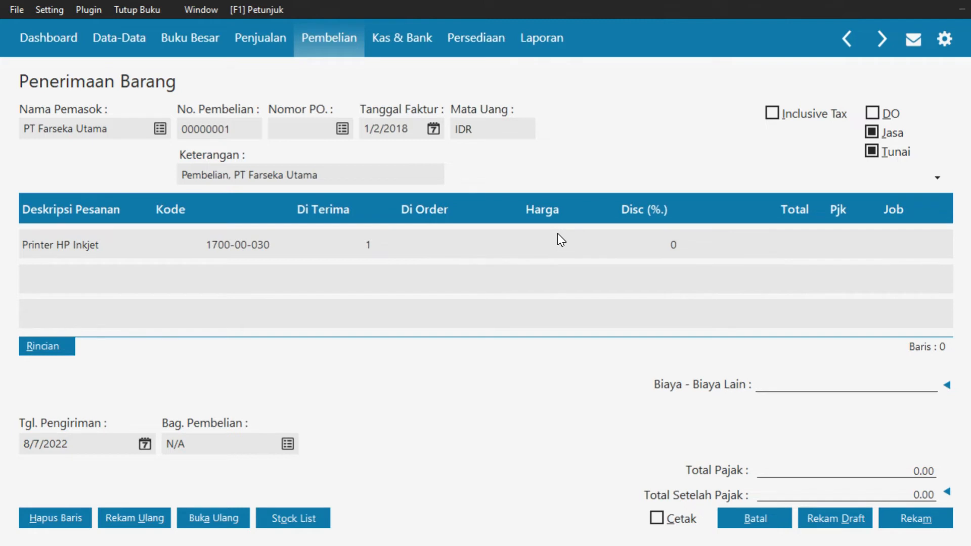
Price the printer at 500,000 with VAT, giving a 550,000.00 total, and start a second row
left_click(555, 244)
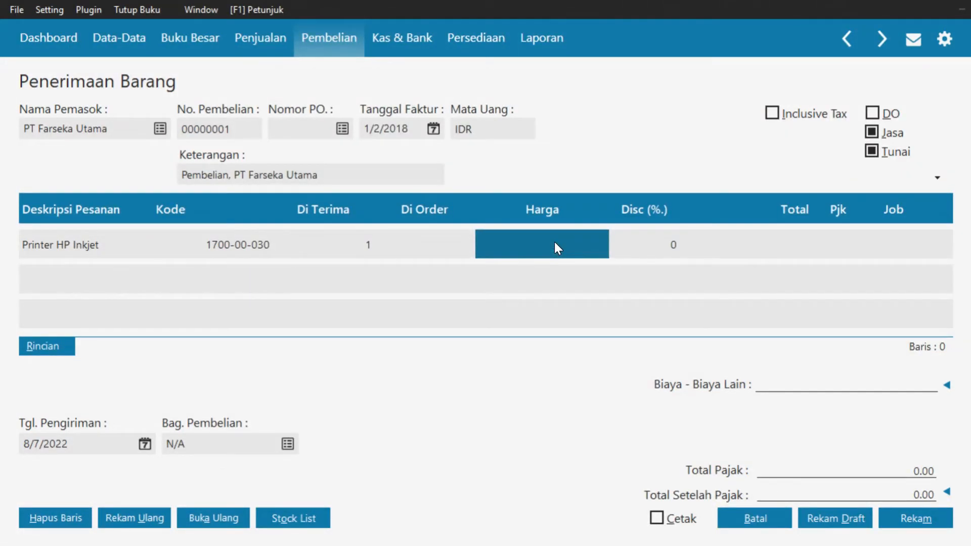
type("500000")
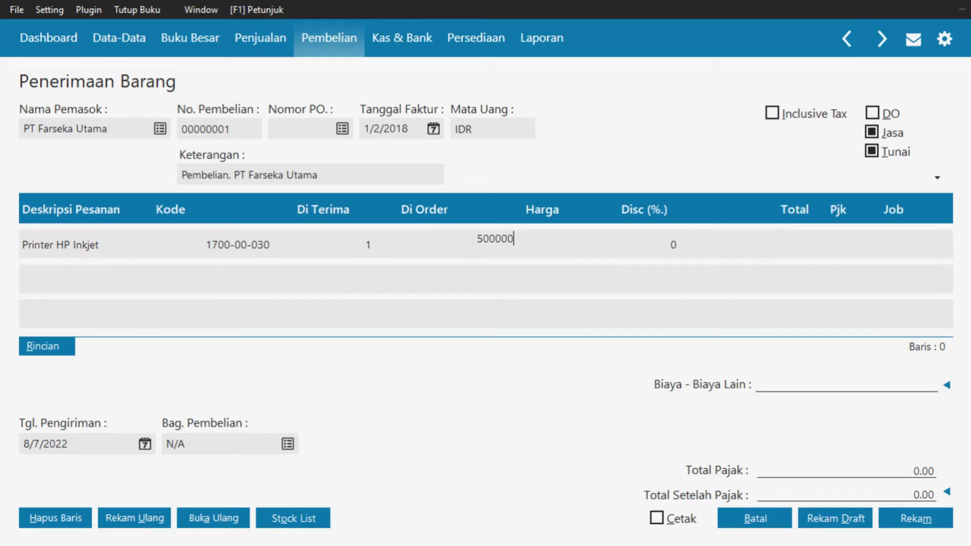
key("Return")
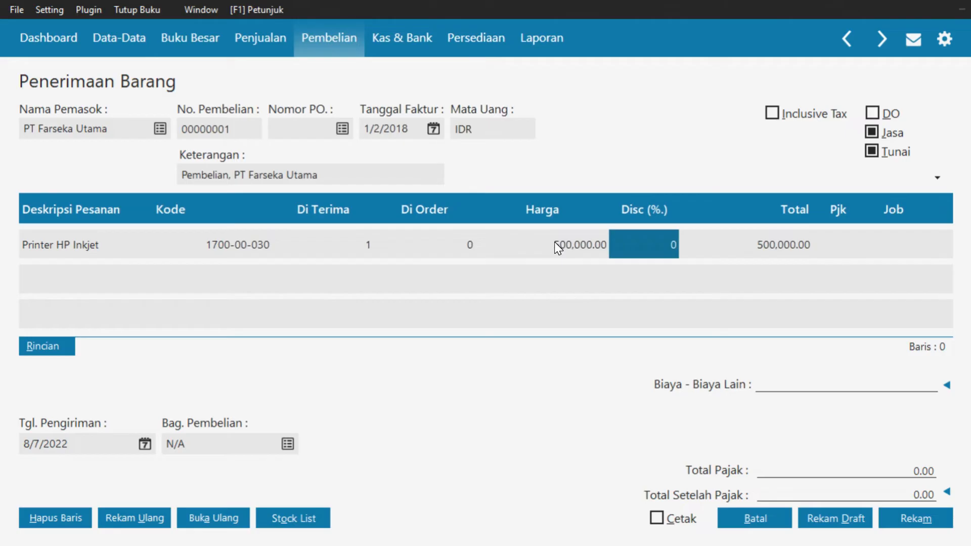
key("Return")
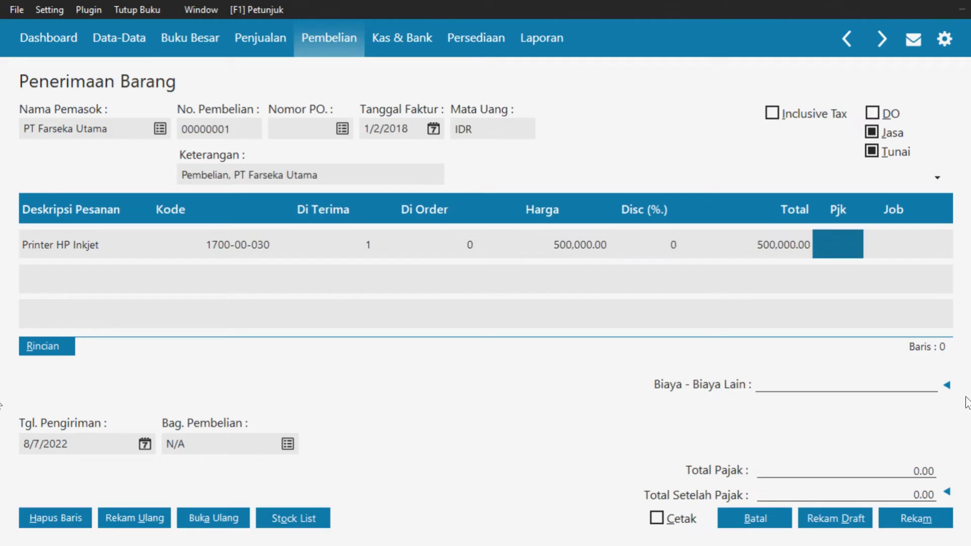
left_click(836, 246)
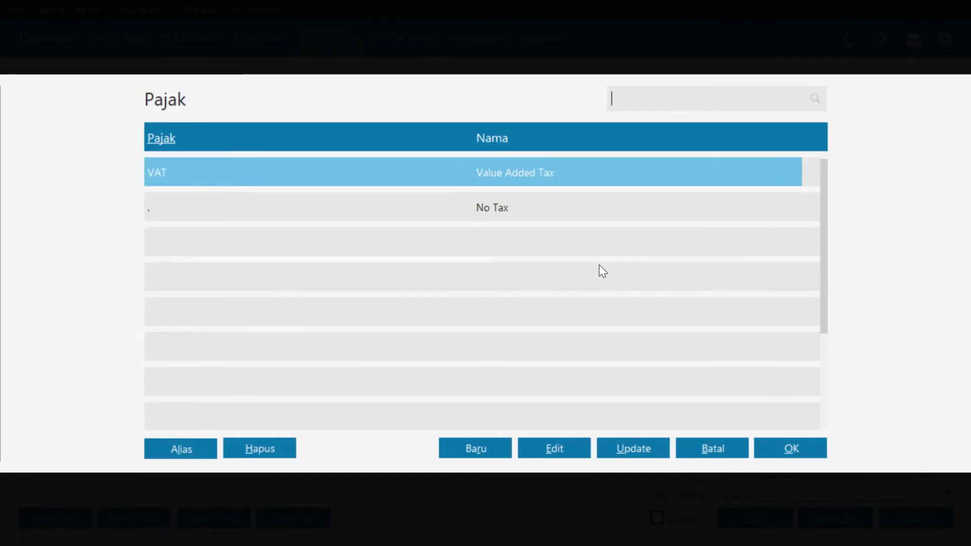
left_click(799, 450)
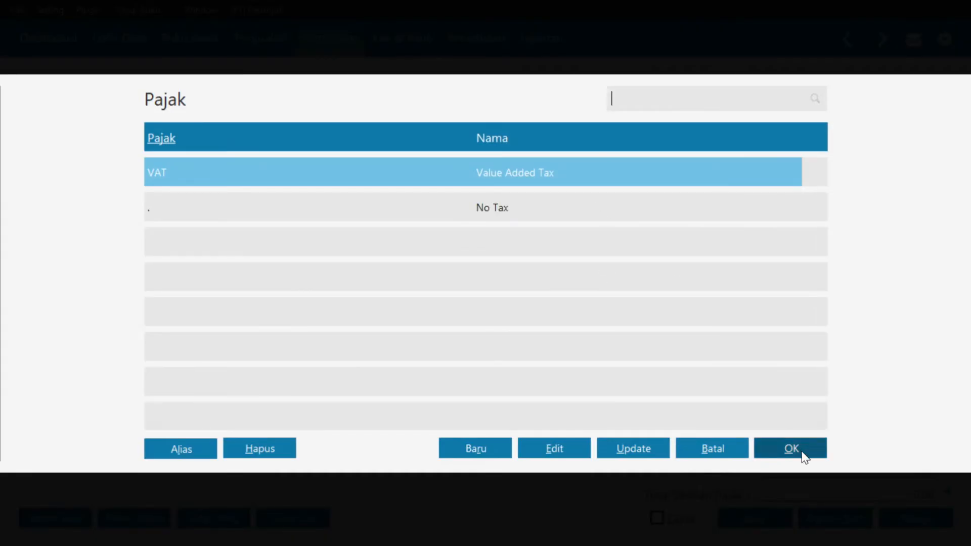
key("Return")
key("Return")
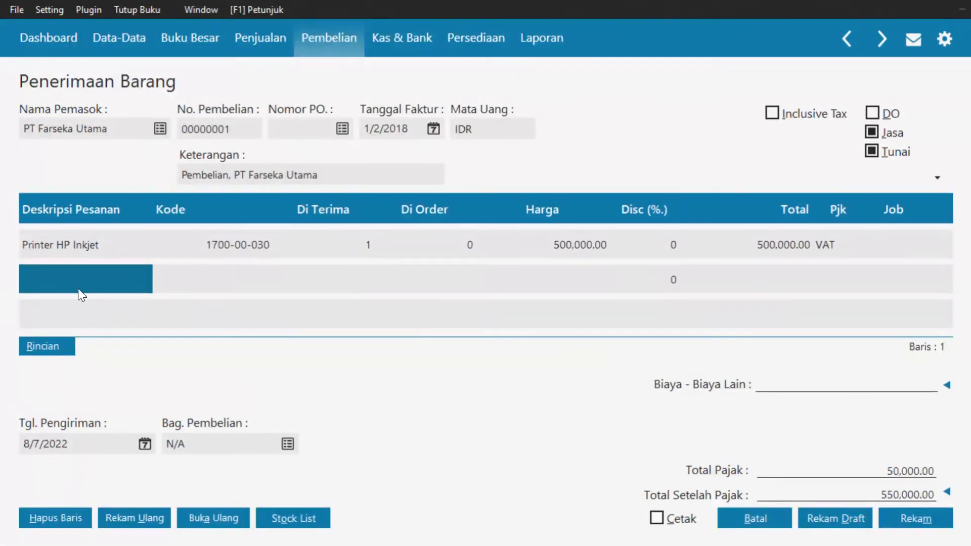
left_click(86, 276)
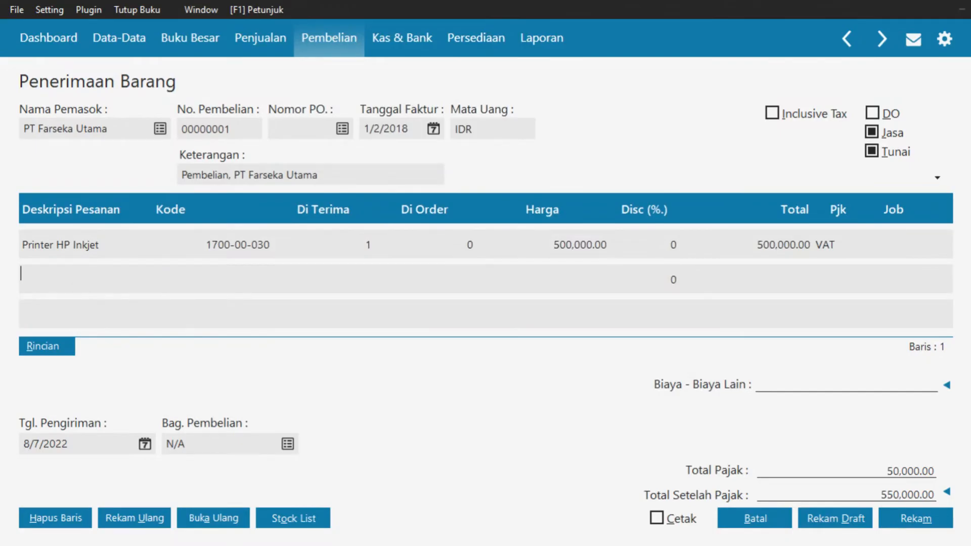
Add a Laptop Acer line on Mesin & Peralatan, quantity 1 at 3,000,000 with VAT
type("Laptop Acer")
key("Tab")
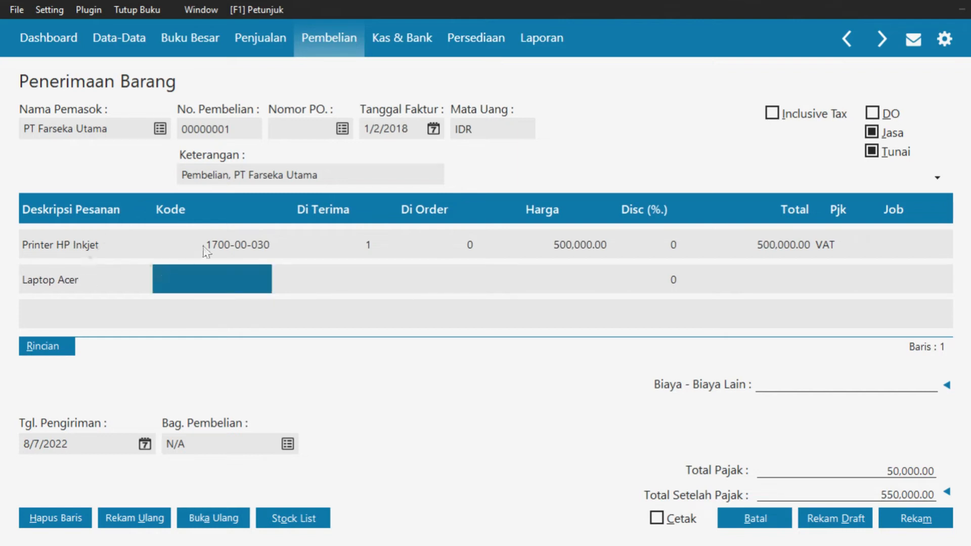
left_click(215, 271)
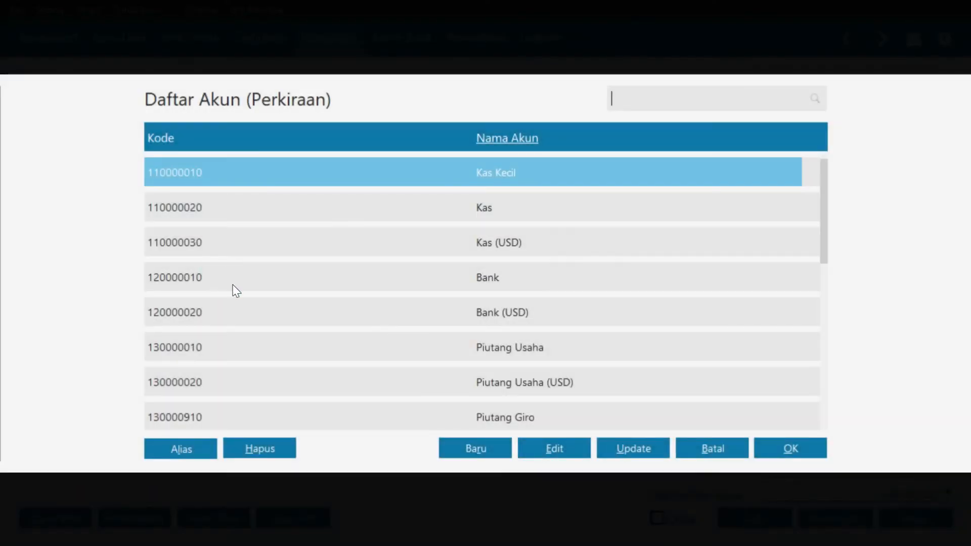
type("me")
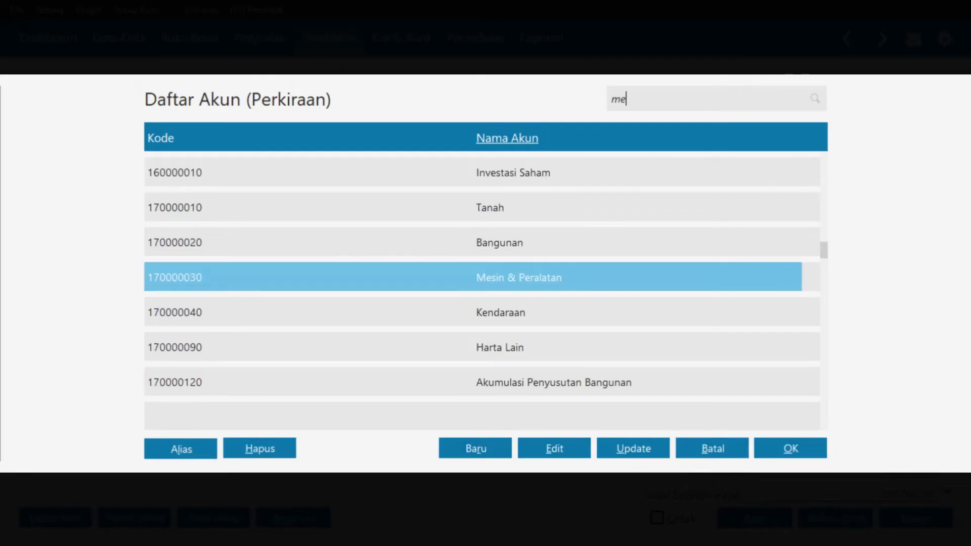
left_click(795, 449)
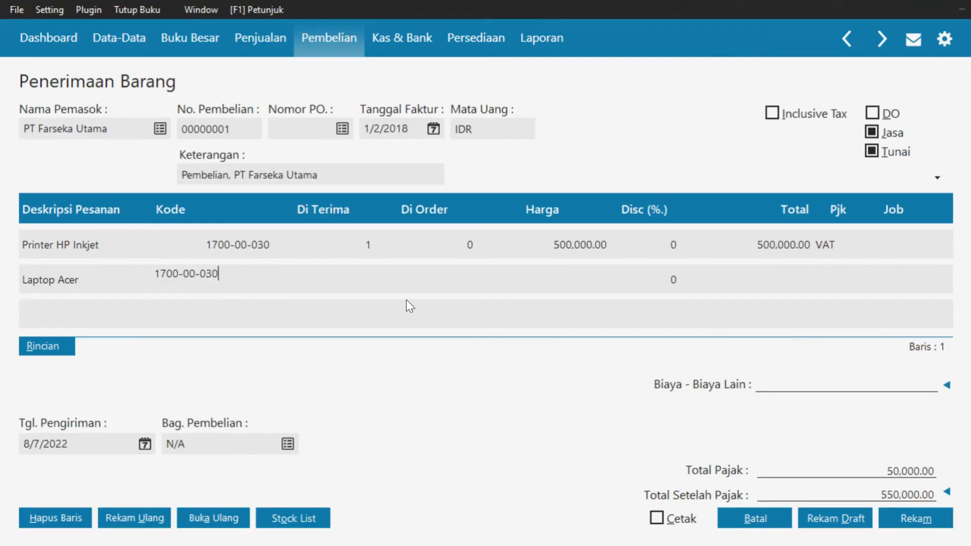
left_click(351, 275)
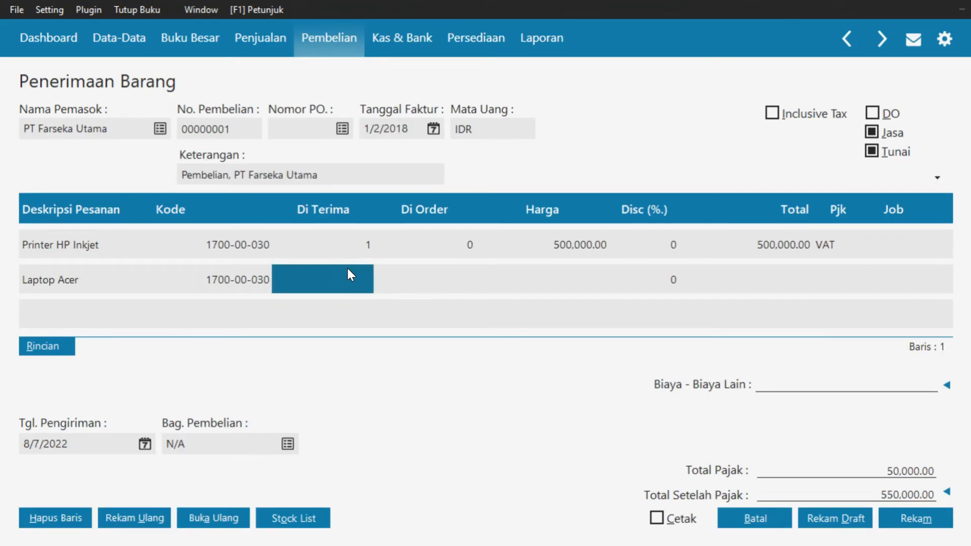
type("1")
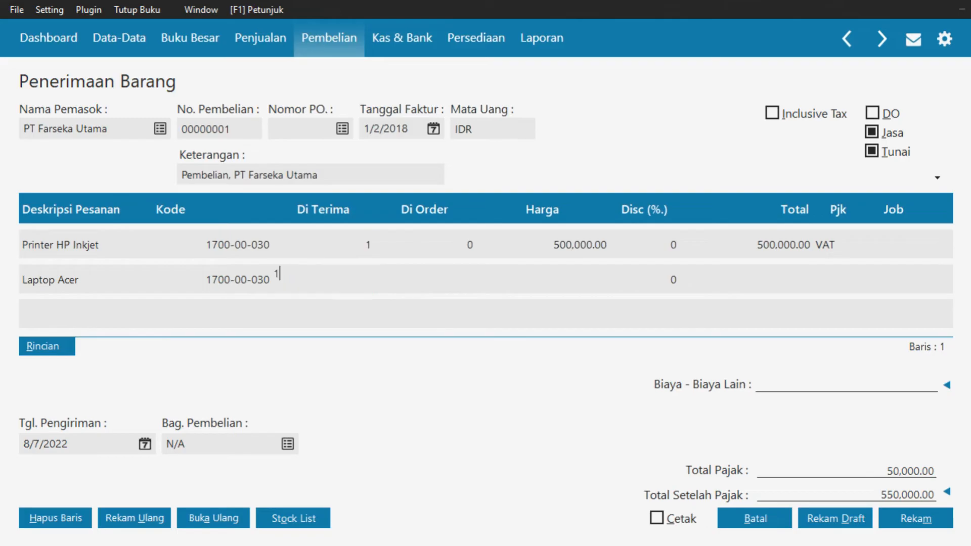
left_click(580, 273)
type("3000000")
key("Tab")
key("Tab")
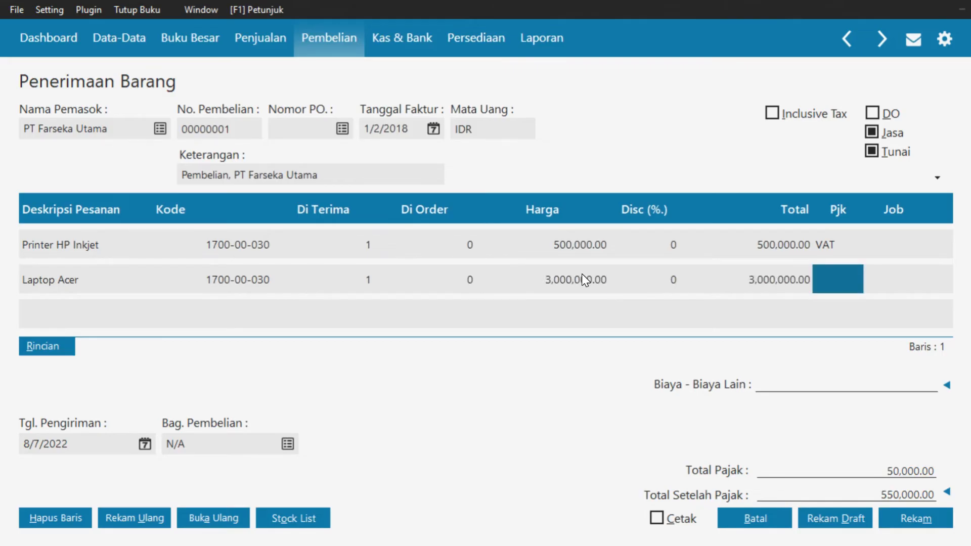
double_click(843, 283)
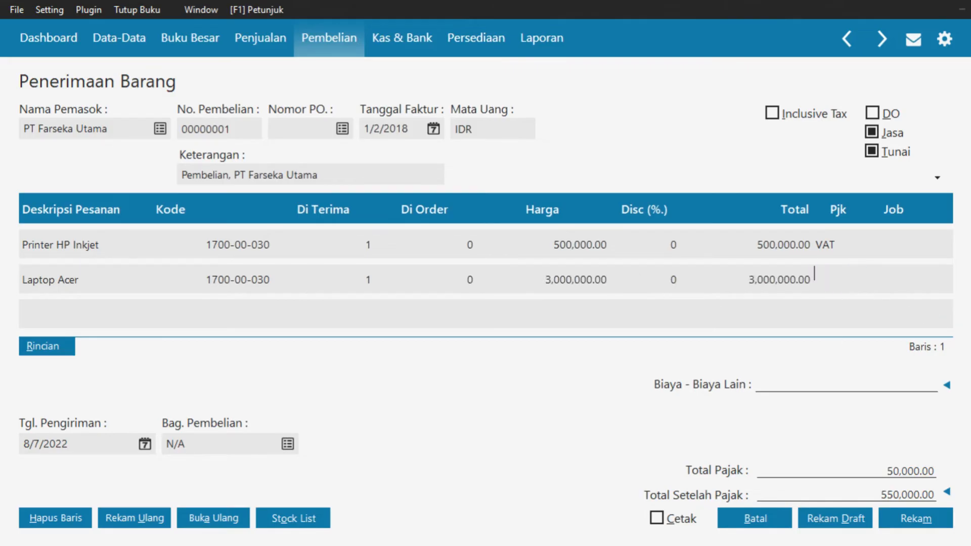
left_click(789, 450)
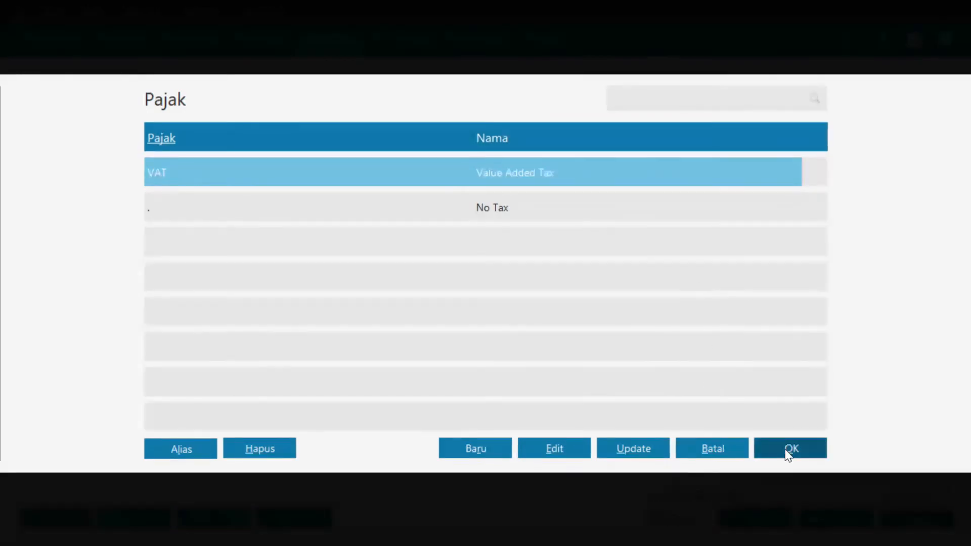
key("Tab")
key("Tab")
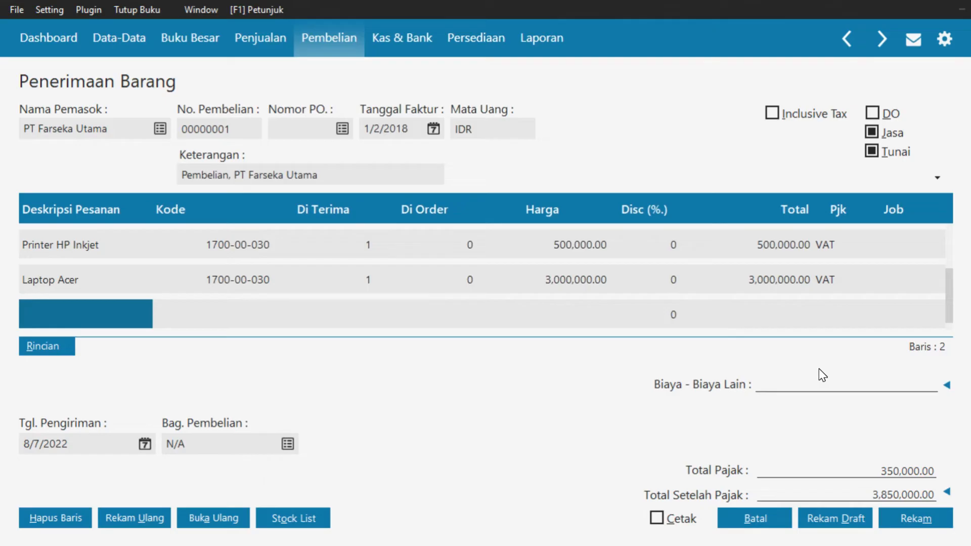
Add an AC 1/2 pk line on account Mesin & Peralatan with quantity 1
type("AC")
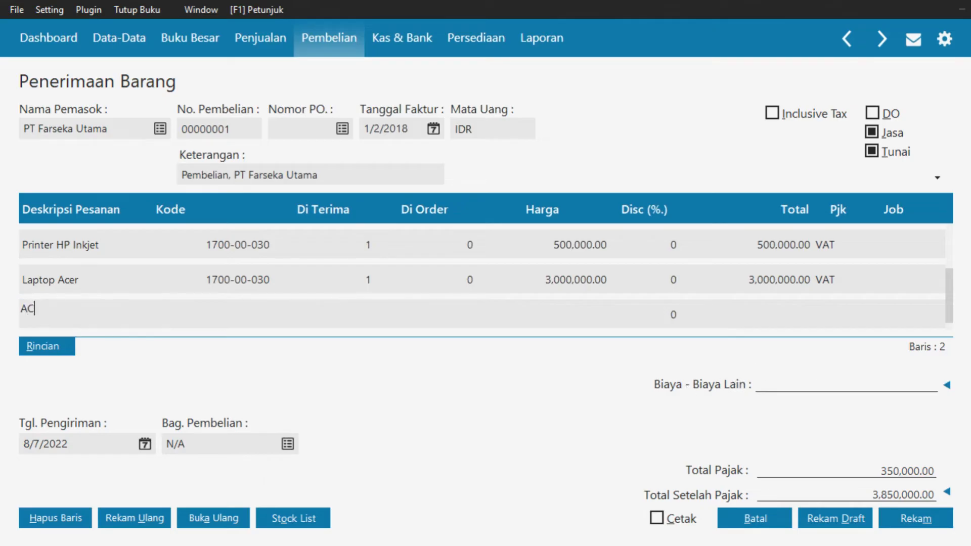
type(" 1/2 pk")
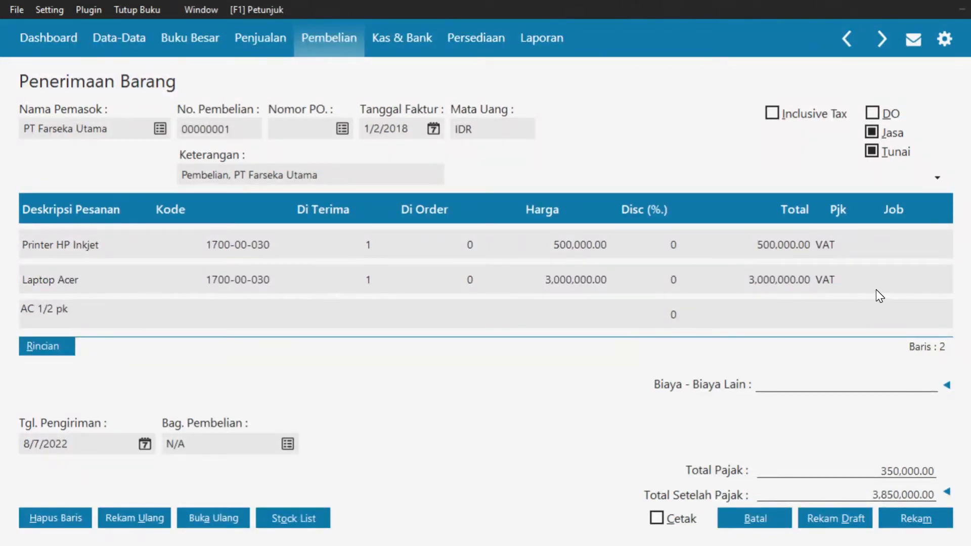
key("Tab")
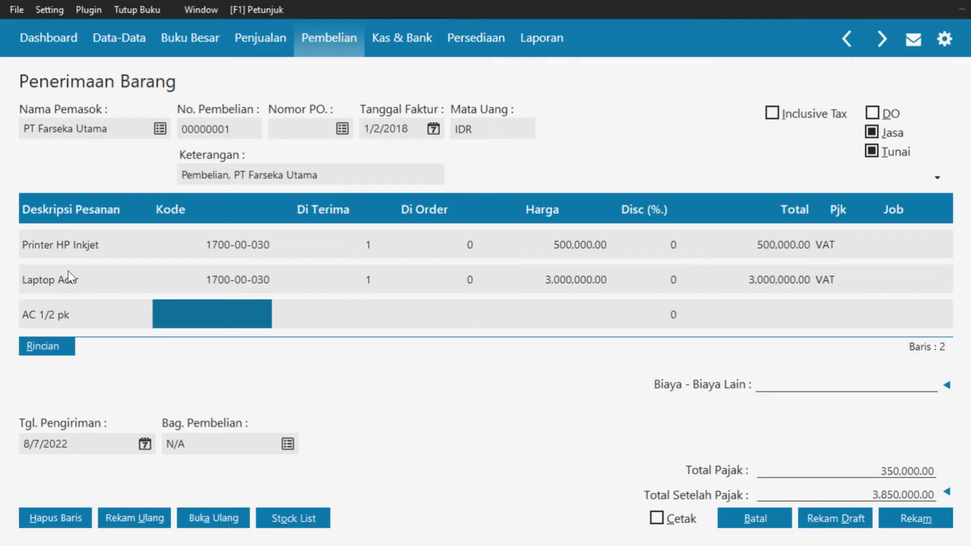
left_click(165, 320)
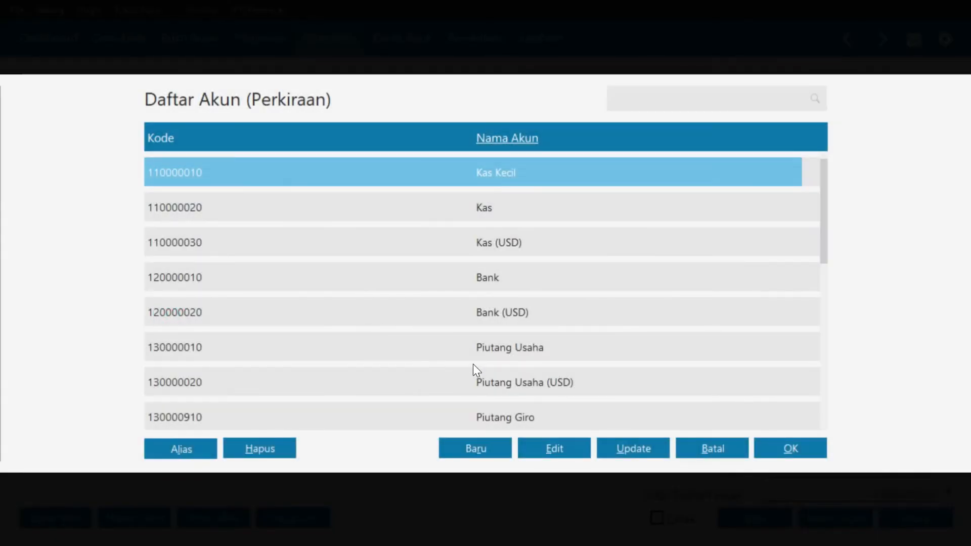
type("me")
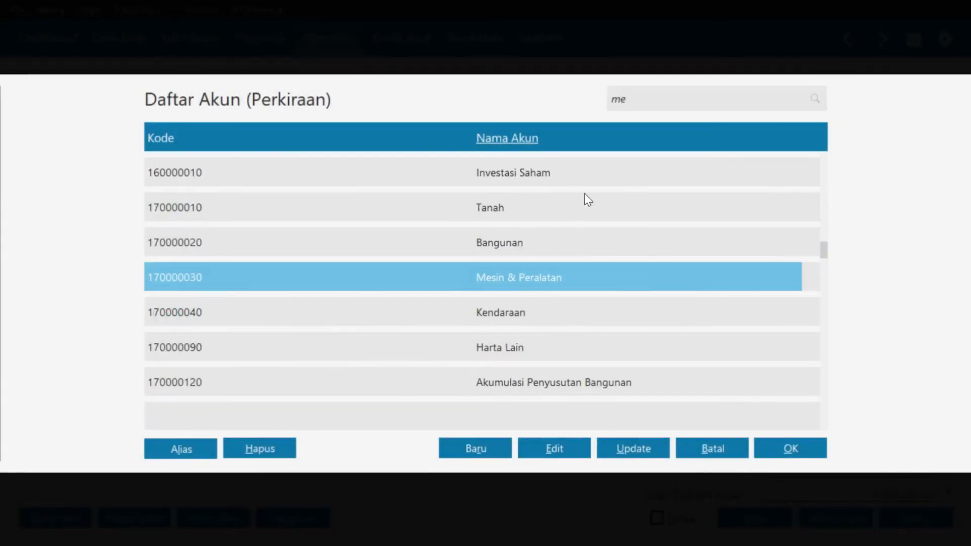
left_click(820, 448)
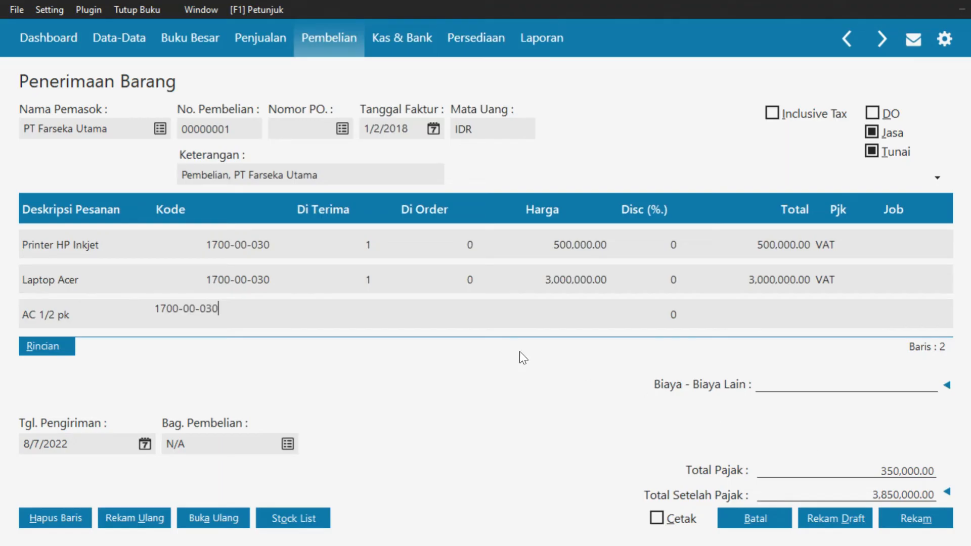
left_click(358, 307)
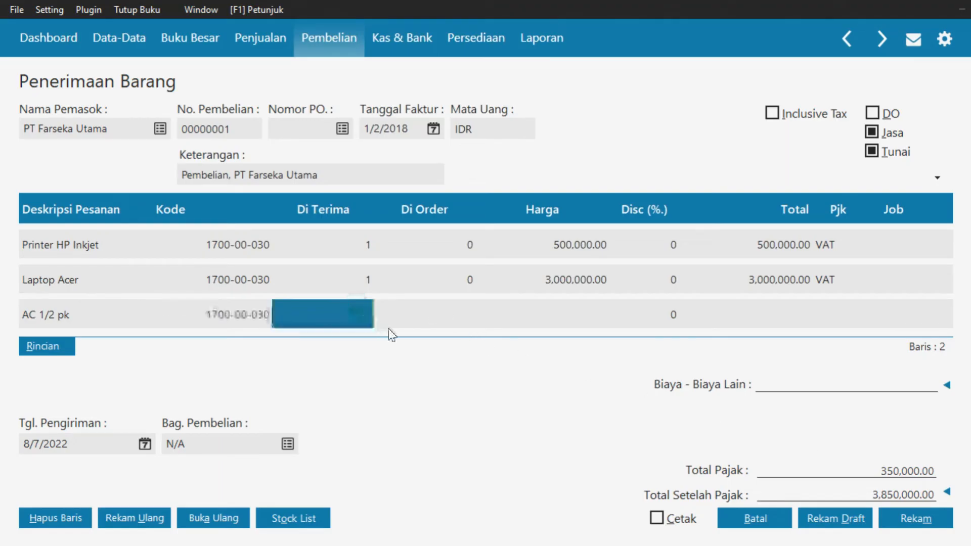
type("1")
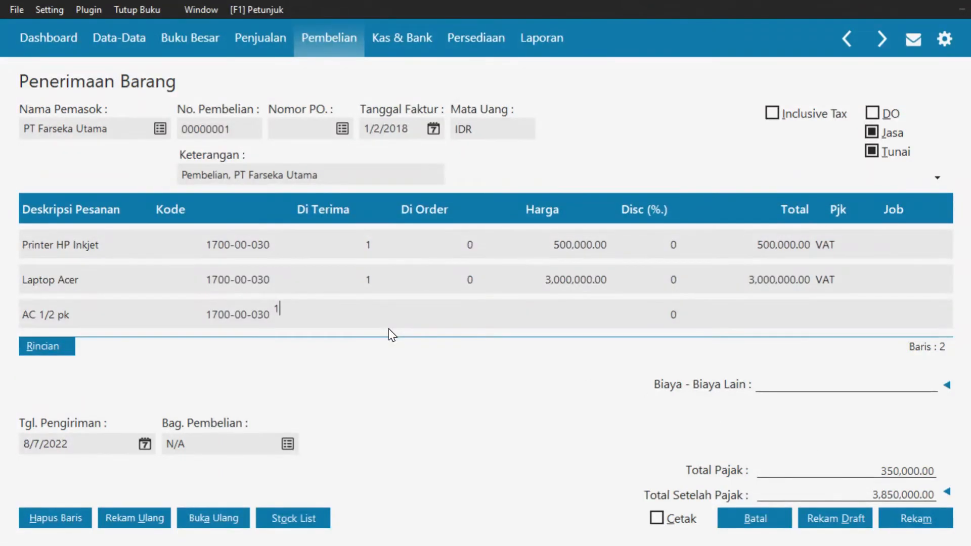
key("Return")
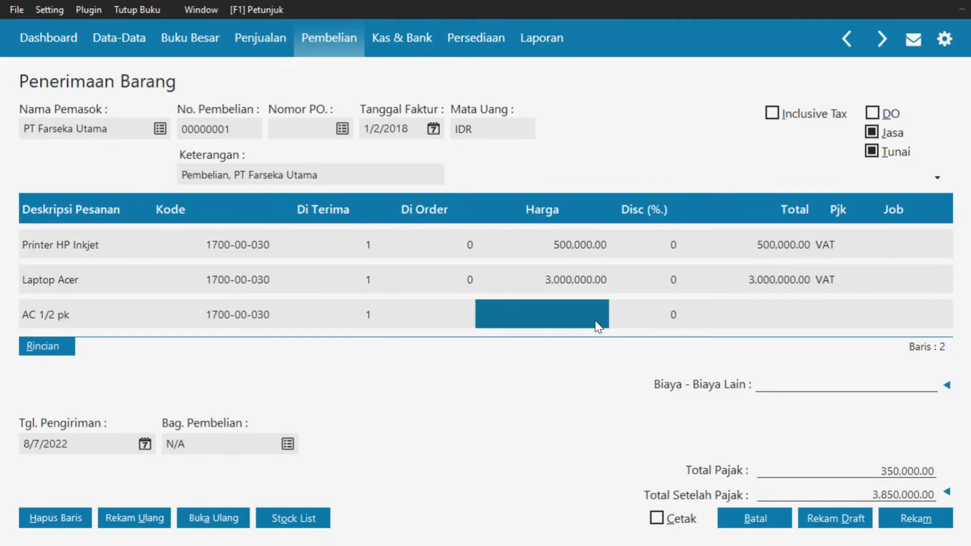
Price the AC at 1,500,000 with VAT, bringing the invoice total to 5,500,000.00
type("1")
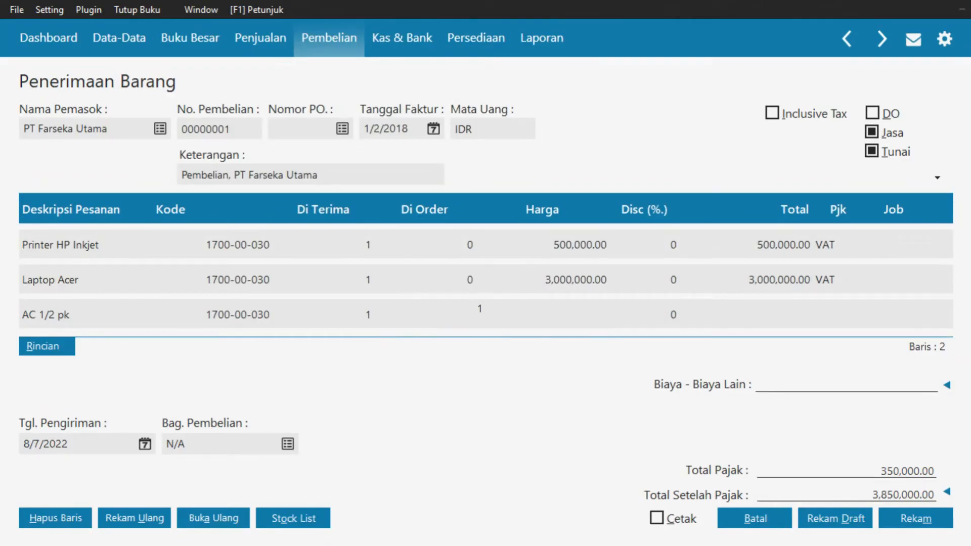
type(",500,")
type("00000")
key("Return")
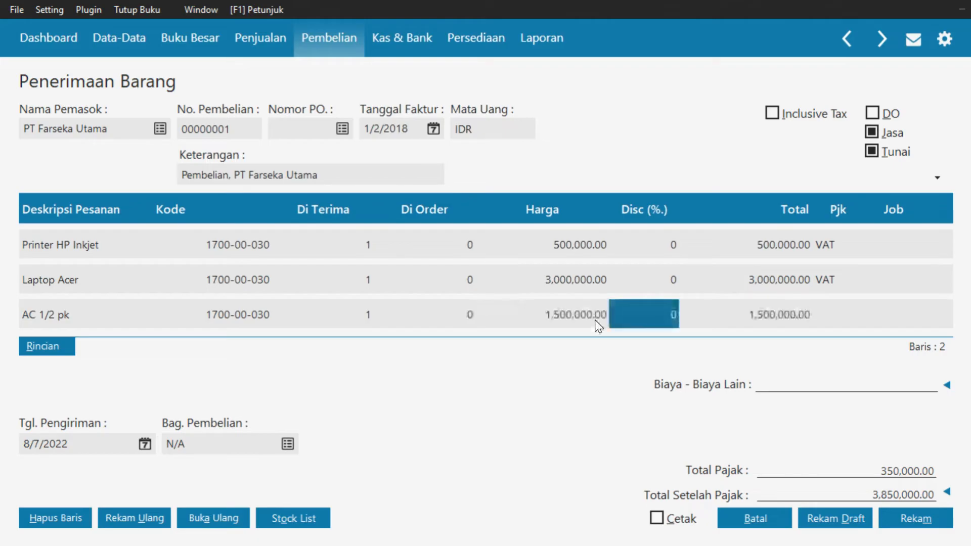
key("Return")
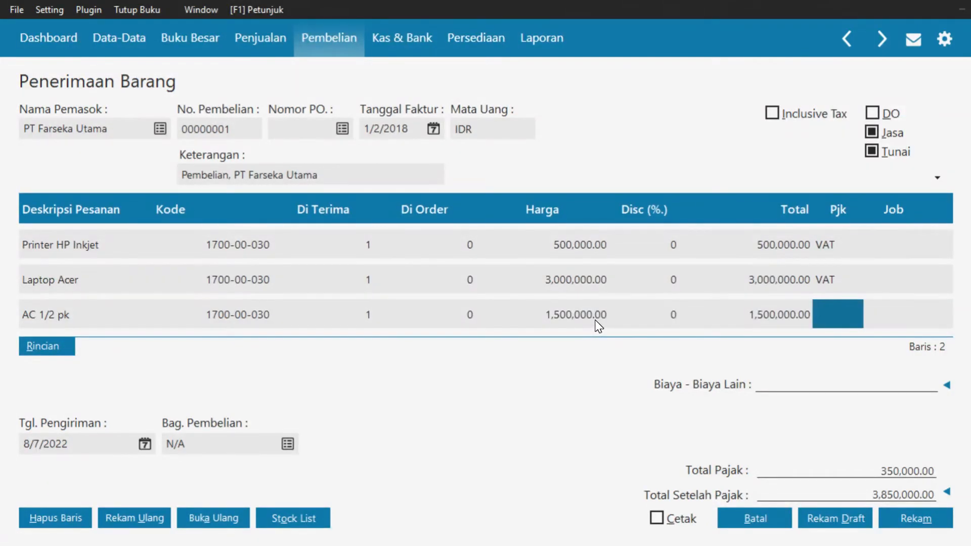
left_click(837, 312)
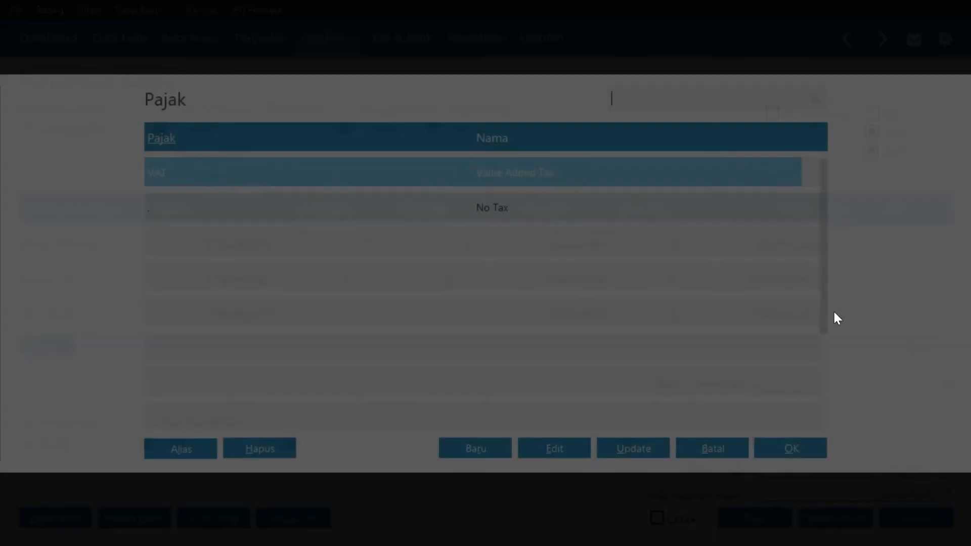
left_click(776, 449)
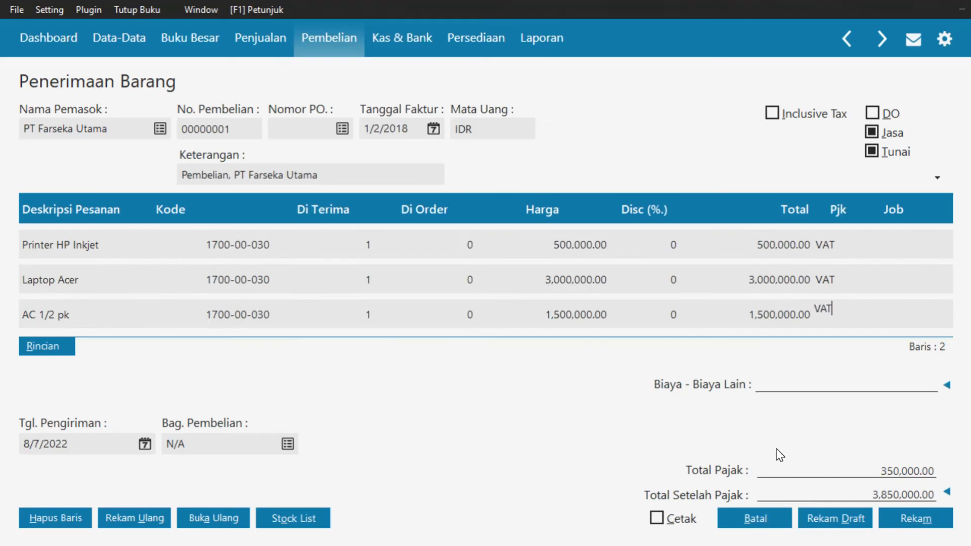
key("Return")
key("Return")
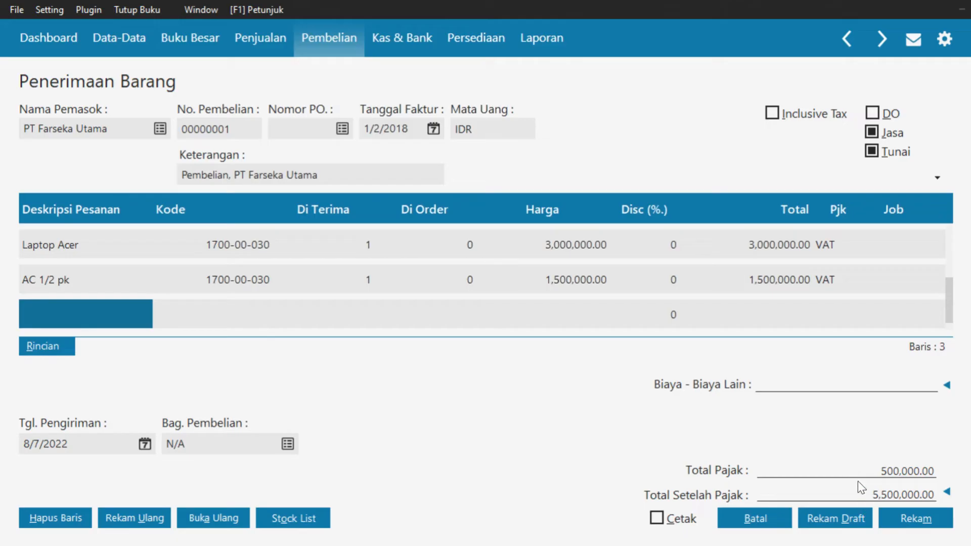
key("Up")
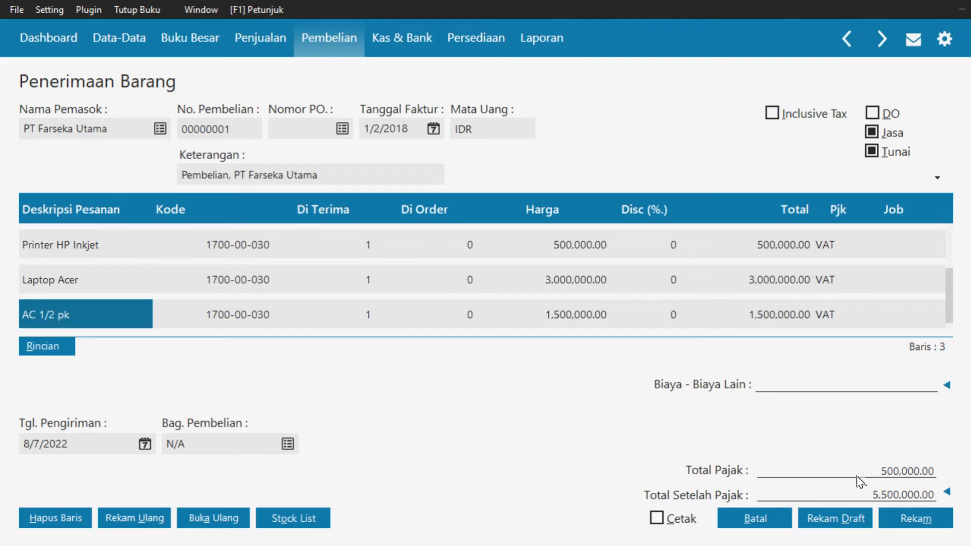
Set the Tgl. Pengiriman to 1/2/2018 and save the PT Farseka Utama purchase receipt
left_click(145, 445)
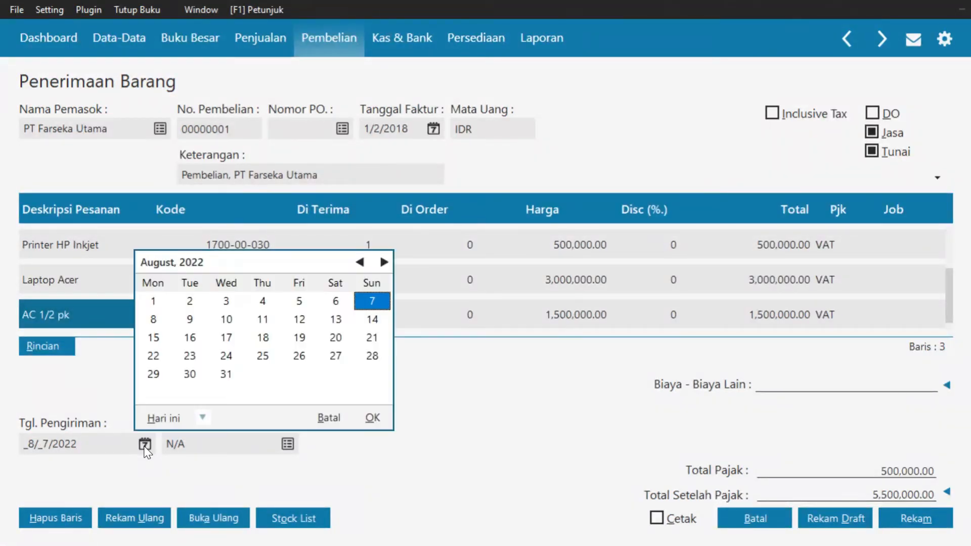
left_click(202, 419)
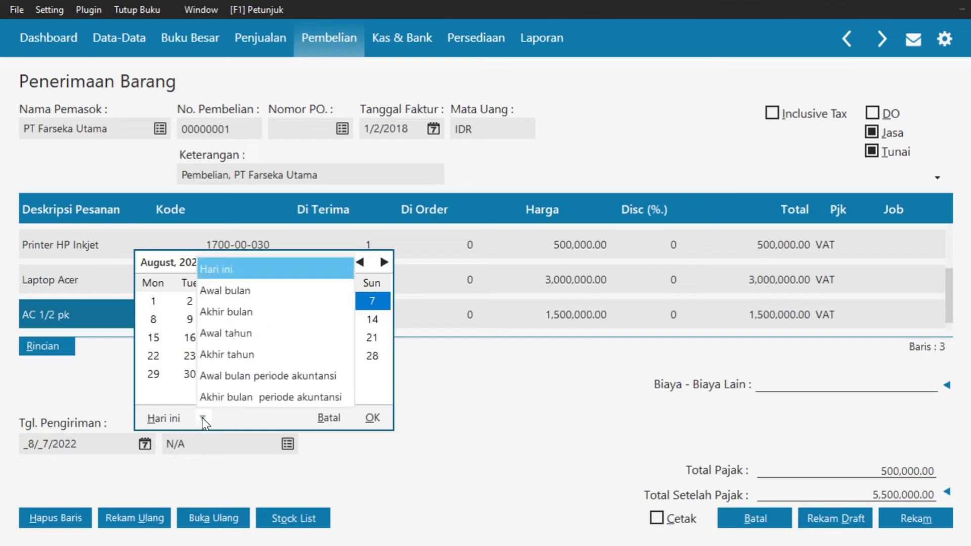
left_click(268, 369)
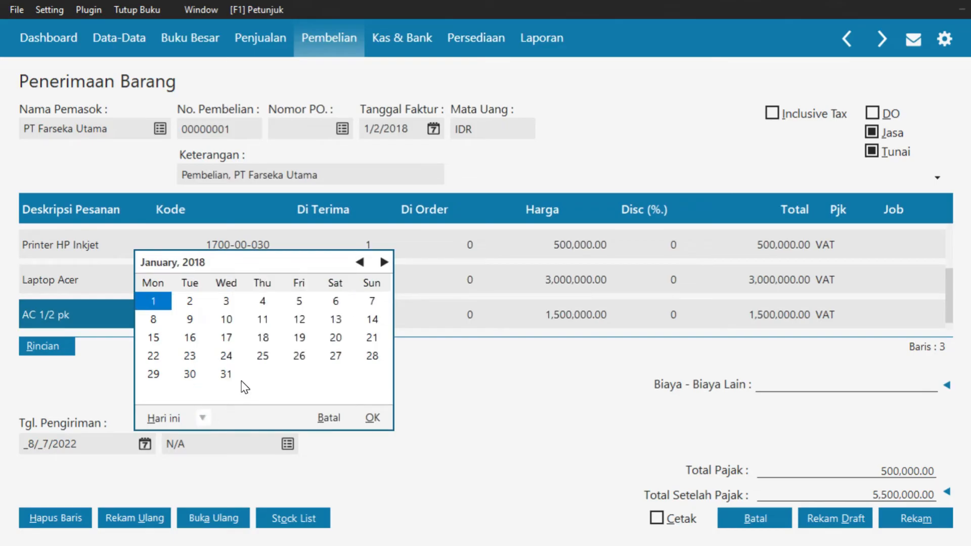
left_click(193, 303)
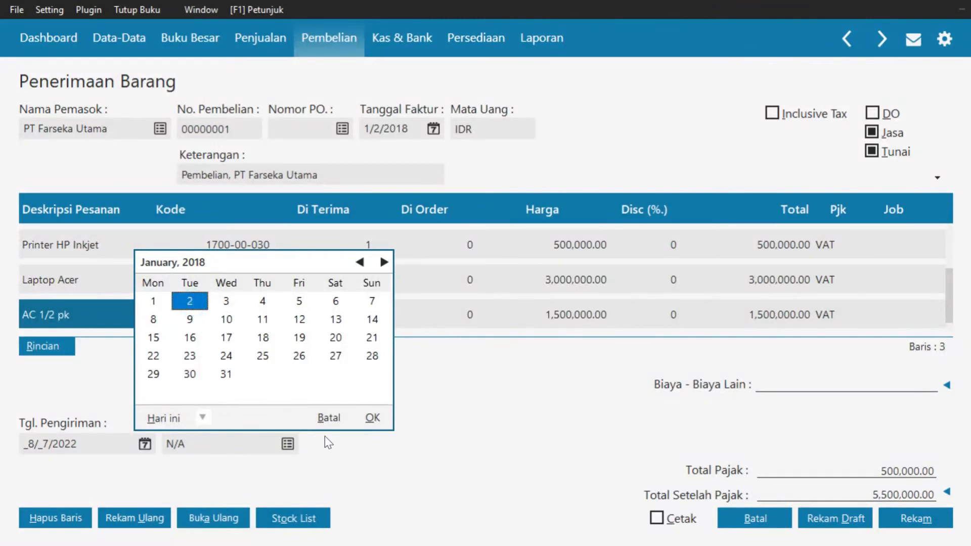
left_click(372, 418)
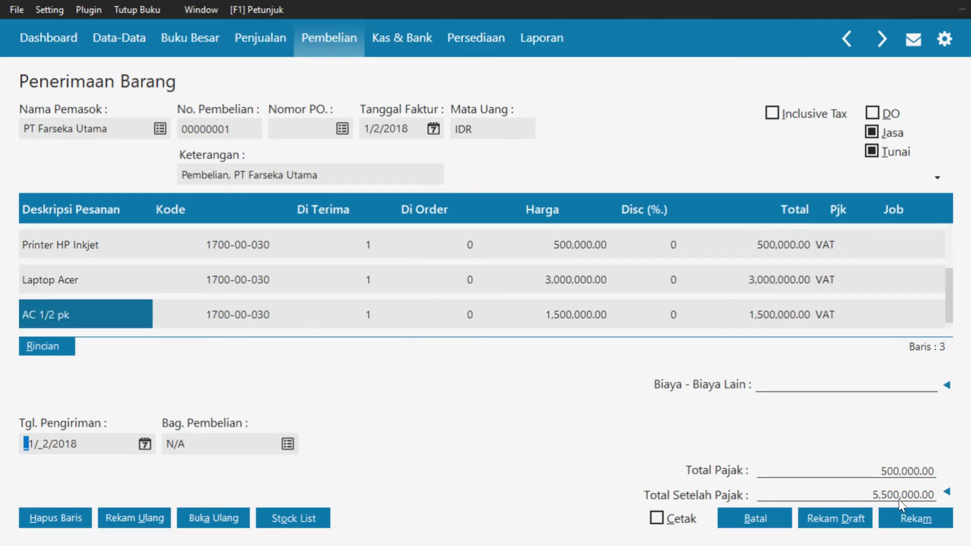
left_click(912, 520)
left_click(766, 527)
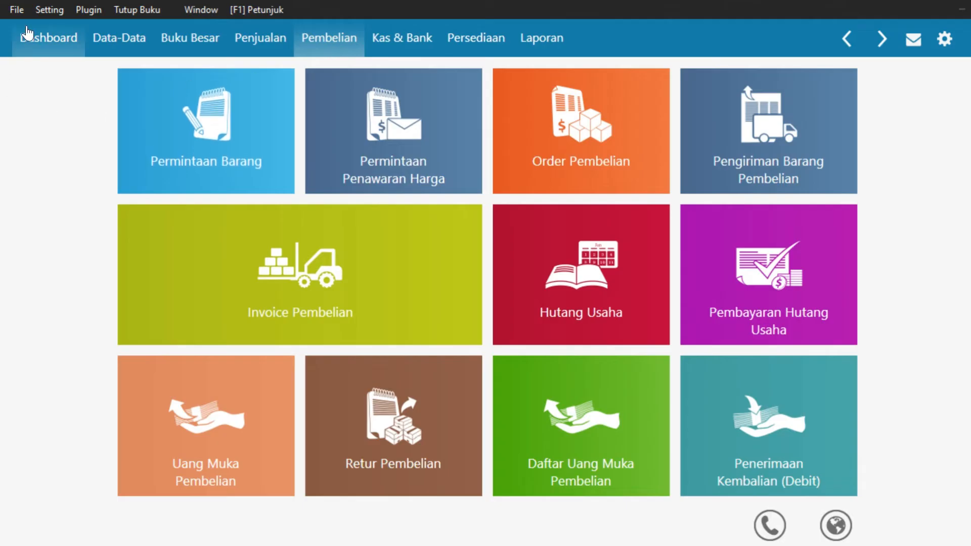
Tick 'Akun penting boleh digunakan dalam transaksi' in Setup Program's general transaction settings and save
left_click(43, 11)
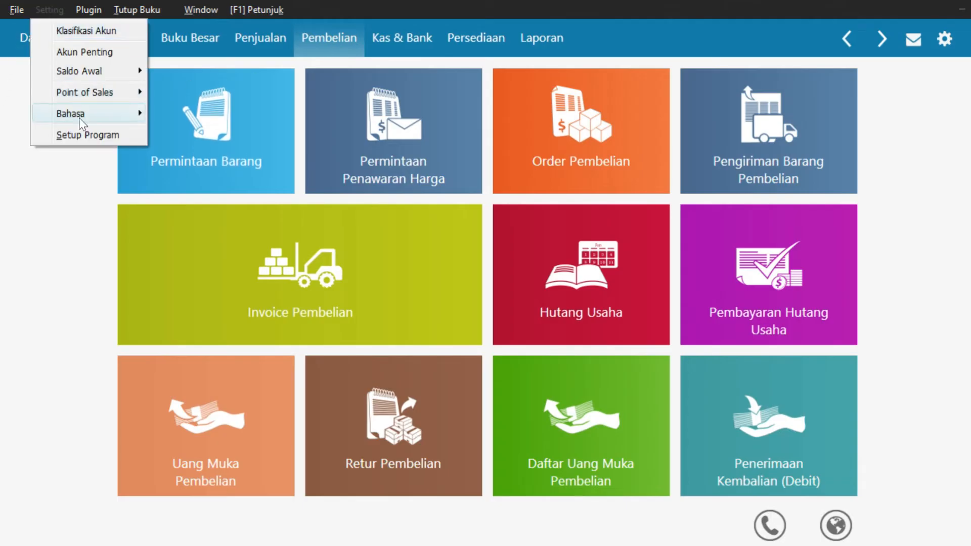
left_click(83, 135)
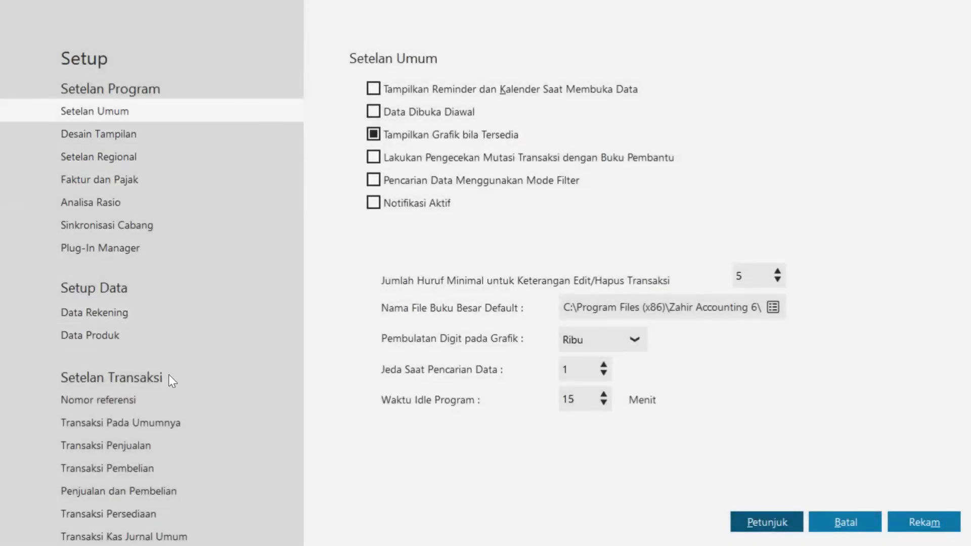
left_click(166, 431)
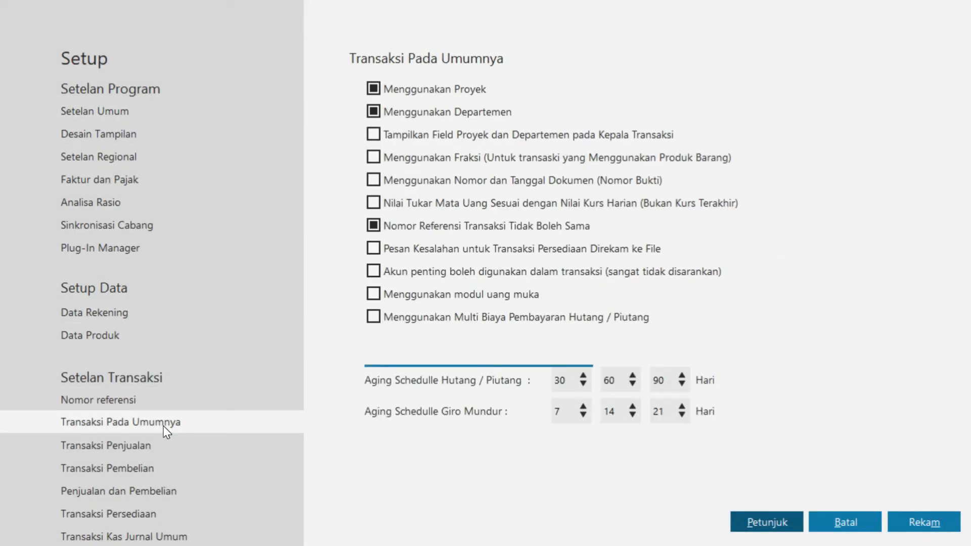
left_click(511, 269)
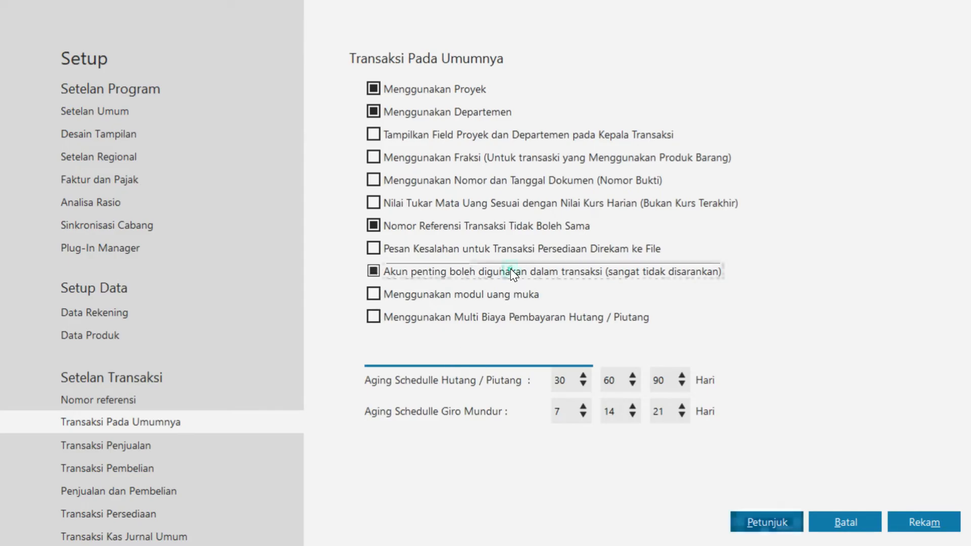
left_click(930, 521)
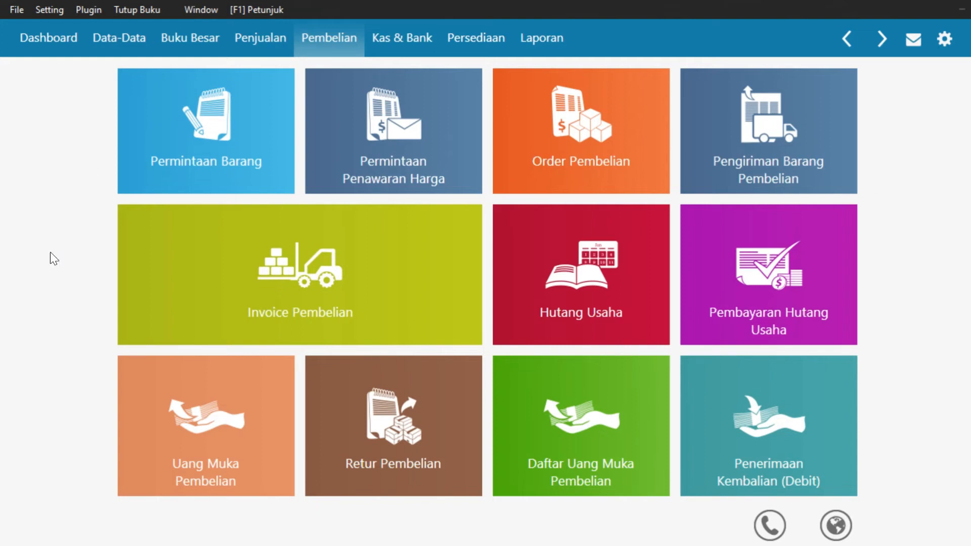
Start a purchase down payment of 2,050,000 from Bank to PT Orangtua Group
mouse_move(151, 469)
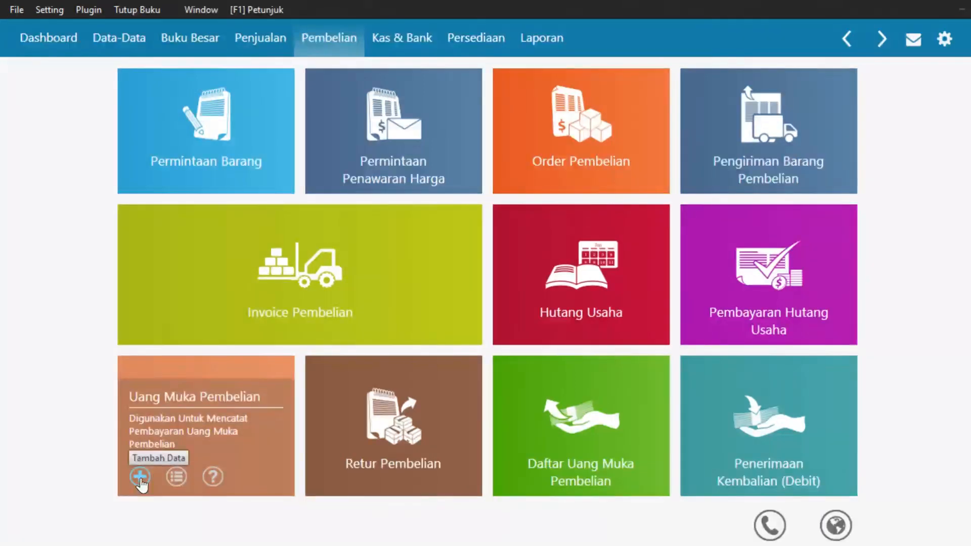
left_click(140, 477)
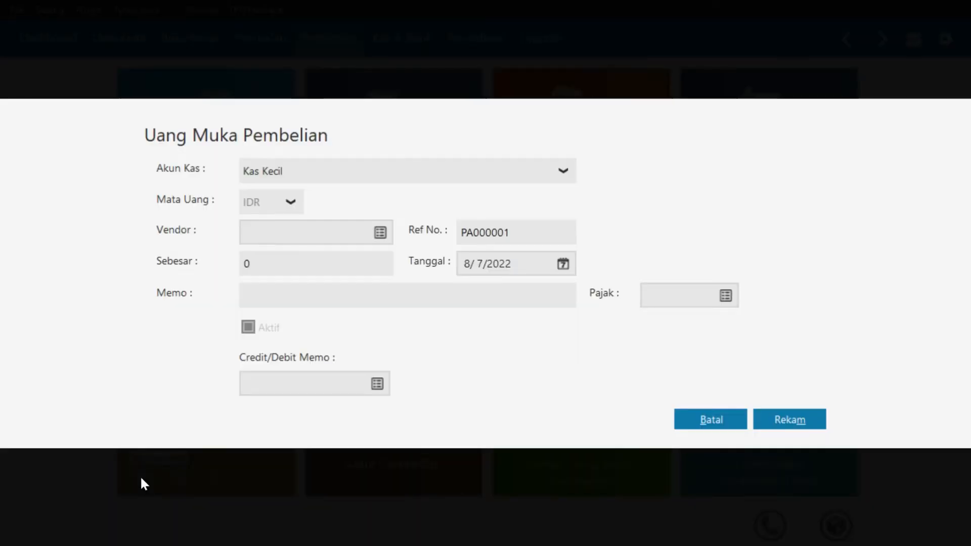
left_click(378, 176)
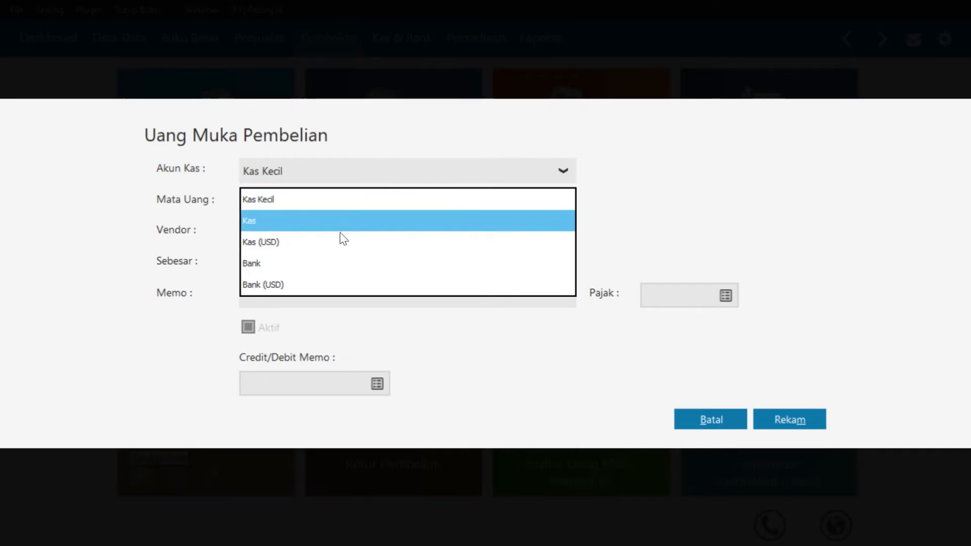
left_click(340, 259)
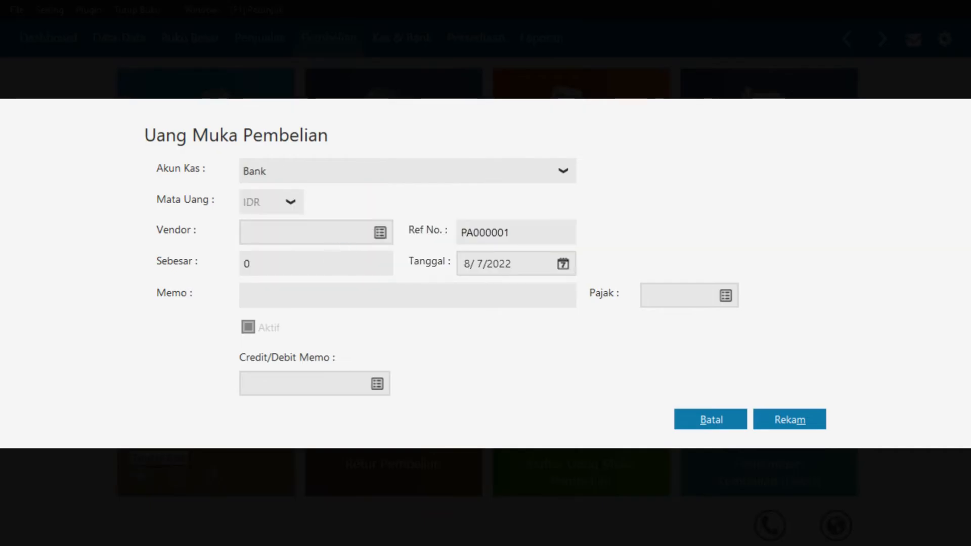
left_click(379, 232)
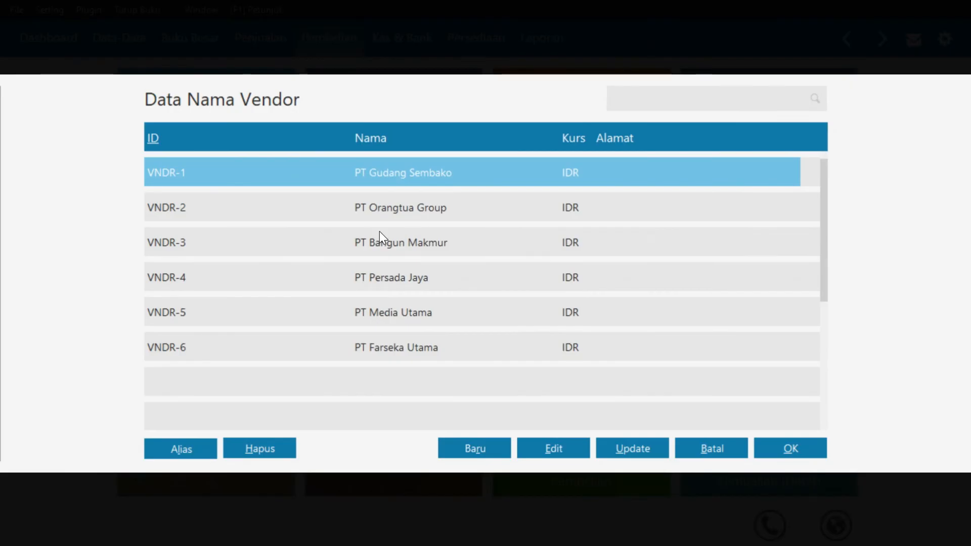
left_click(445, 208)
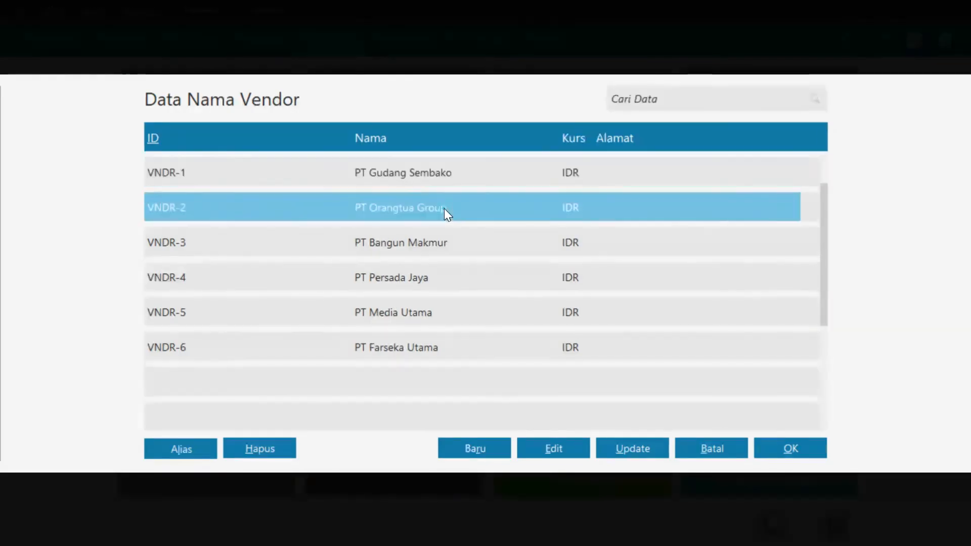
left_click(771, 448)
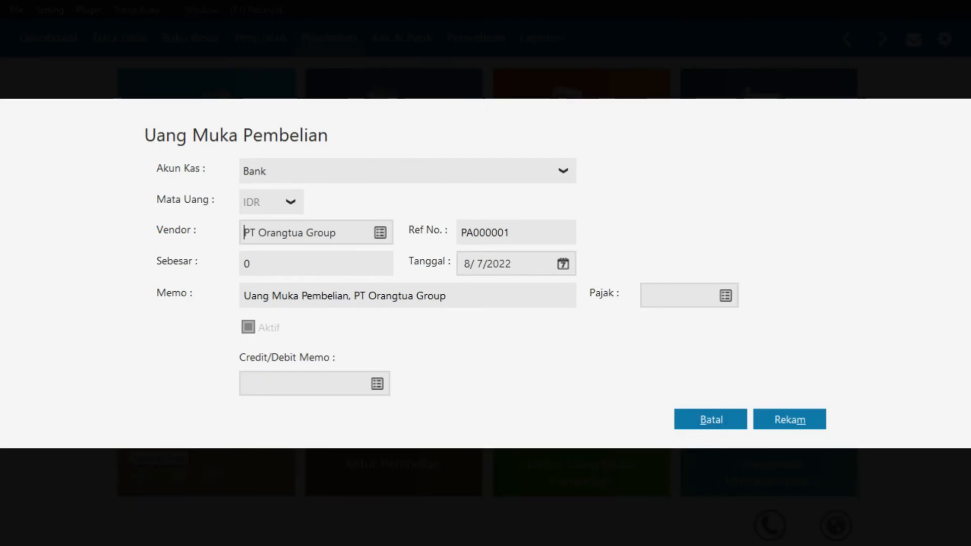
left_click(325, 263)
type("2050000")
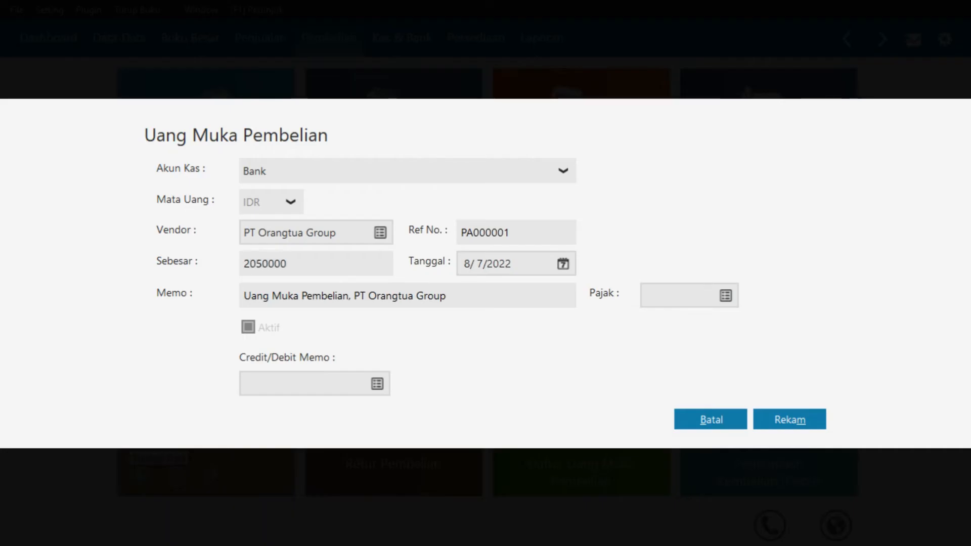
Date the down payment 1/5/2018 and save it
left_click(566, 267)
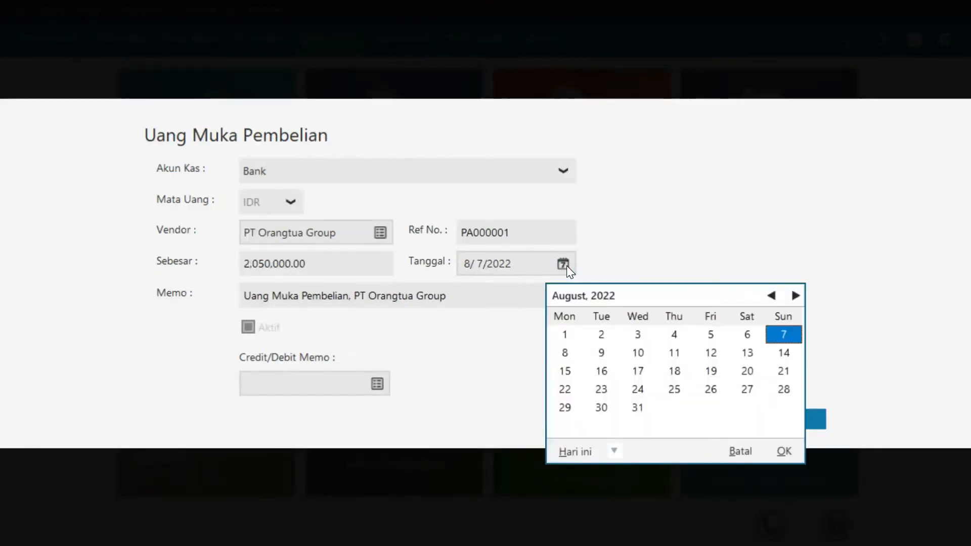
left_click(614, 451)
left_click(641, 408)
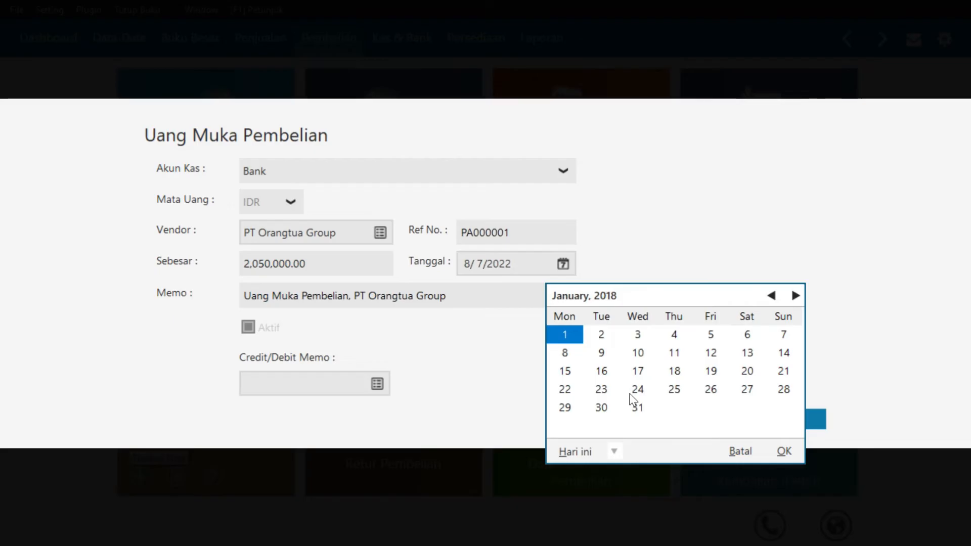
left_click(711, 335)
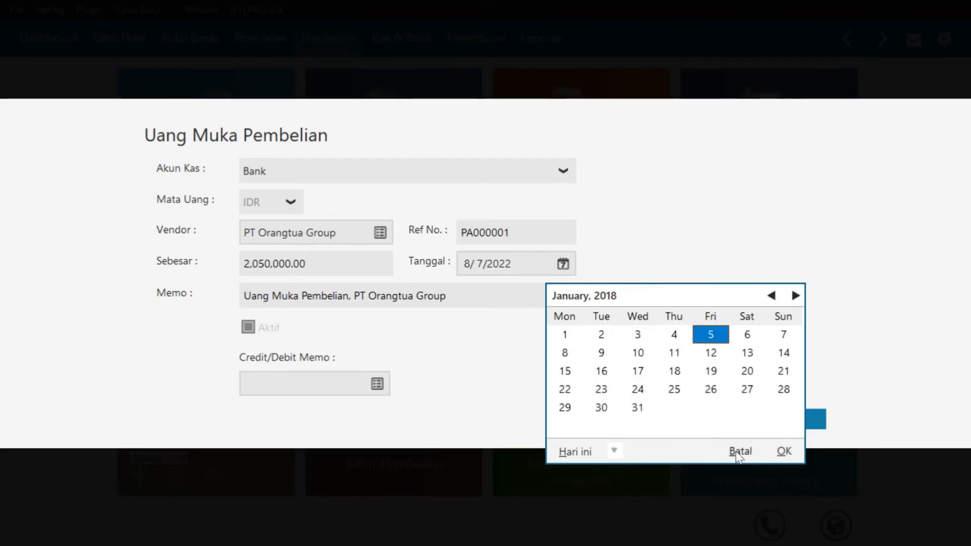
left_click(783, 453)
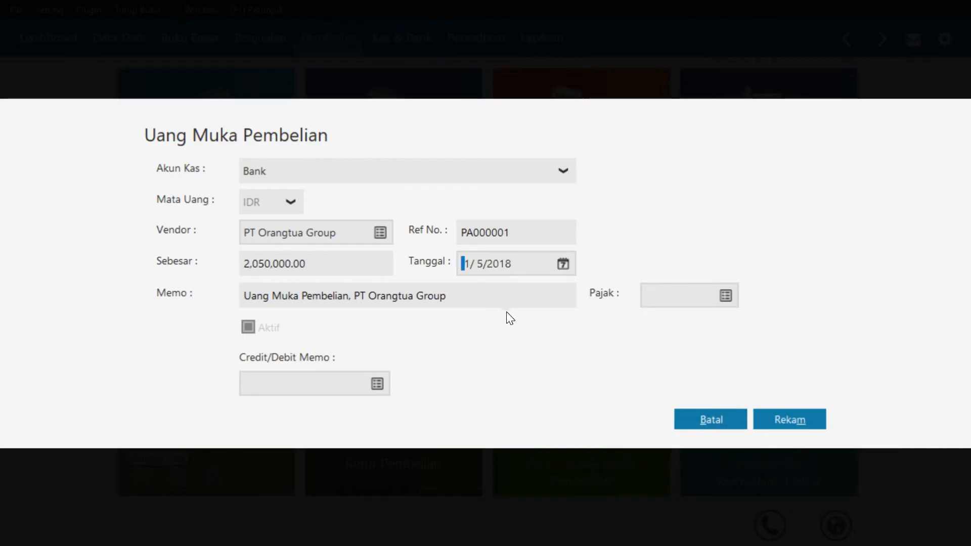
left_click(783, 426)
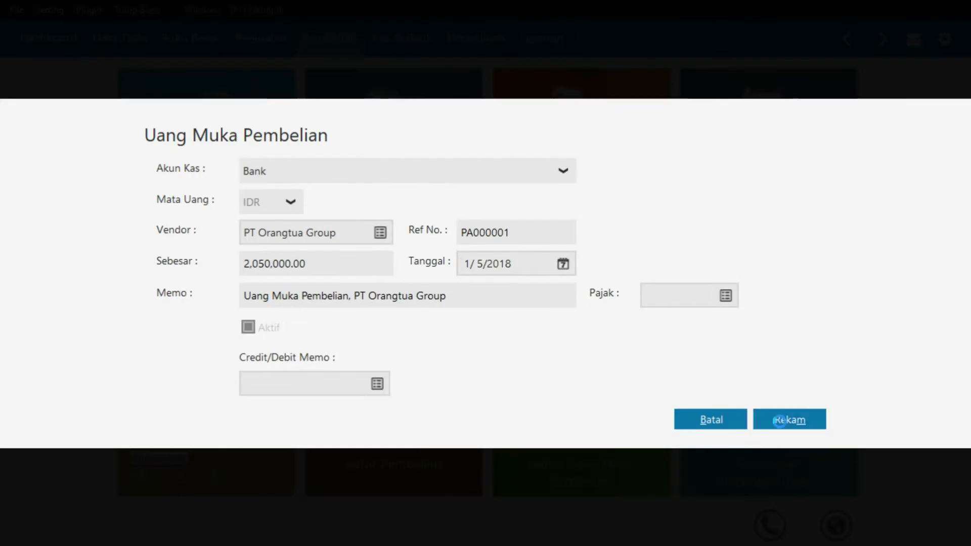
mouse_move(242, 396)
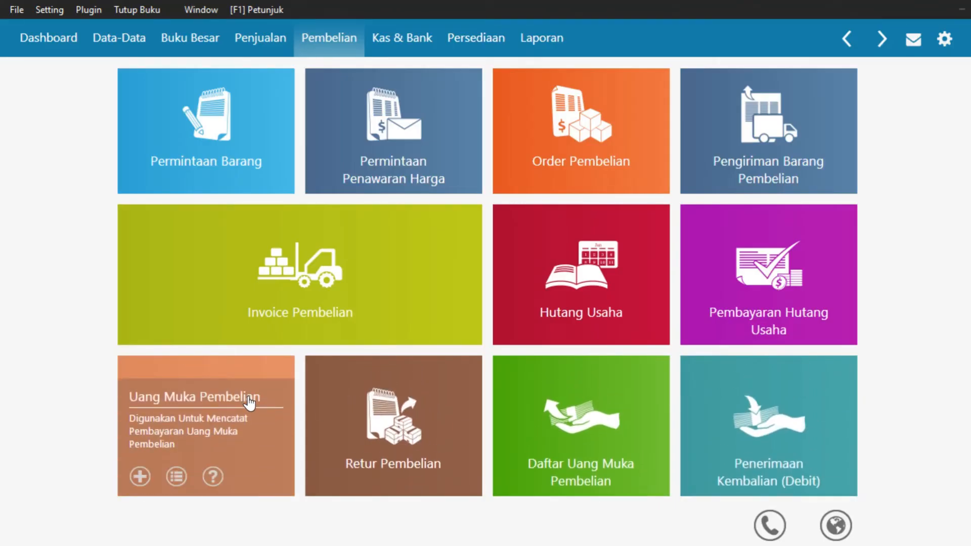
mouse_move(278, 319)
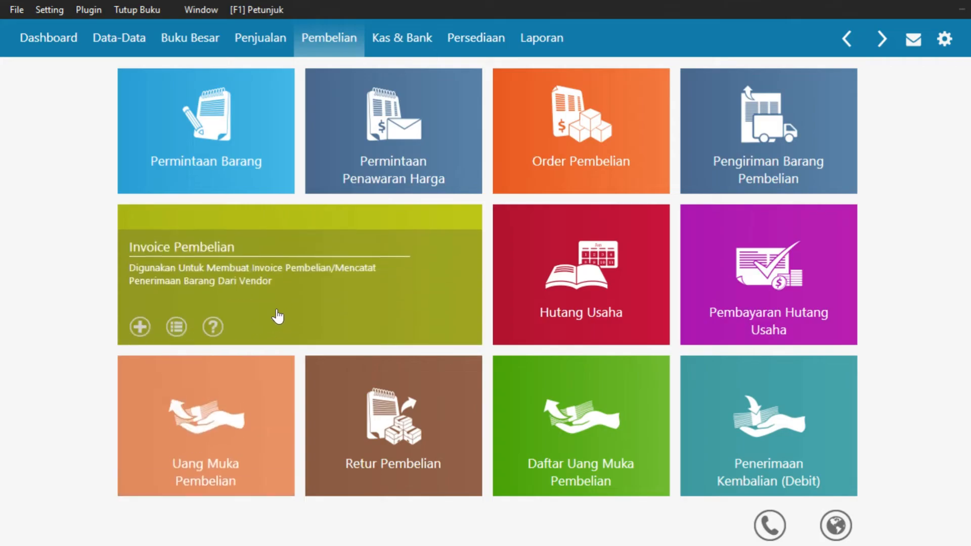
Open a new credit purchase invoice with PT Orangtua Group as supplier
left_click(140, 325)
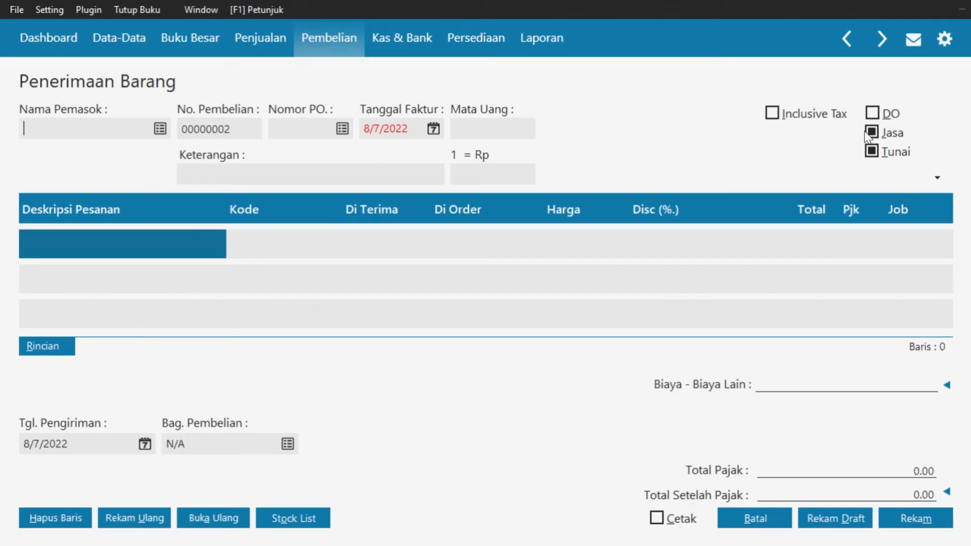
left_click(898, 155)
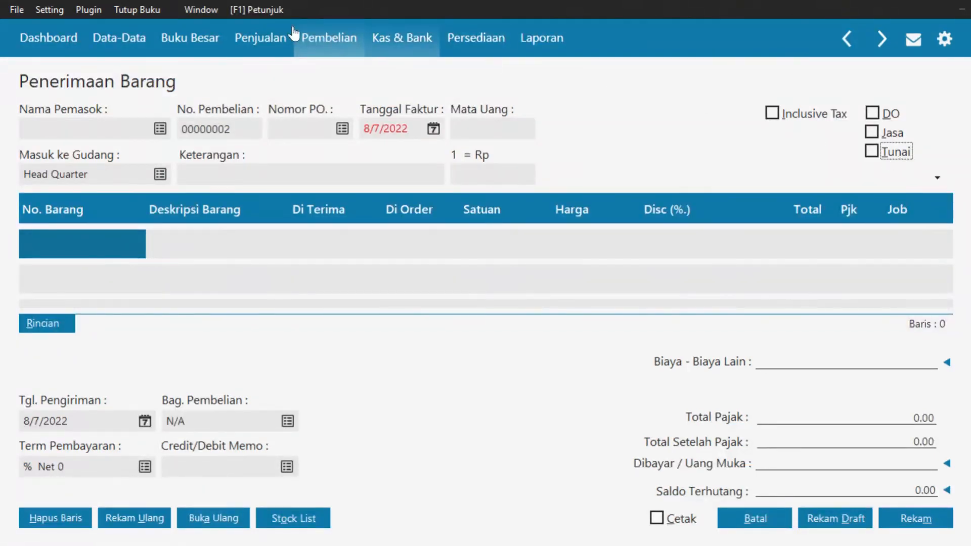
left_click(160, 129)
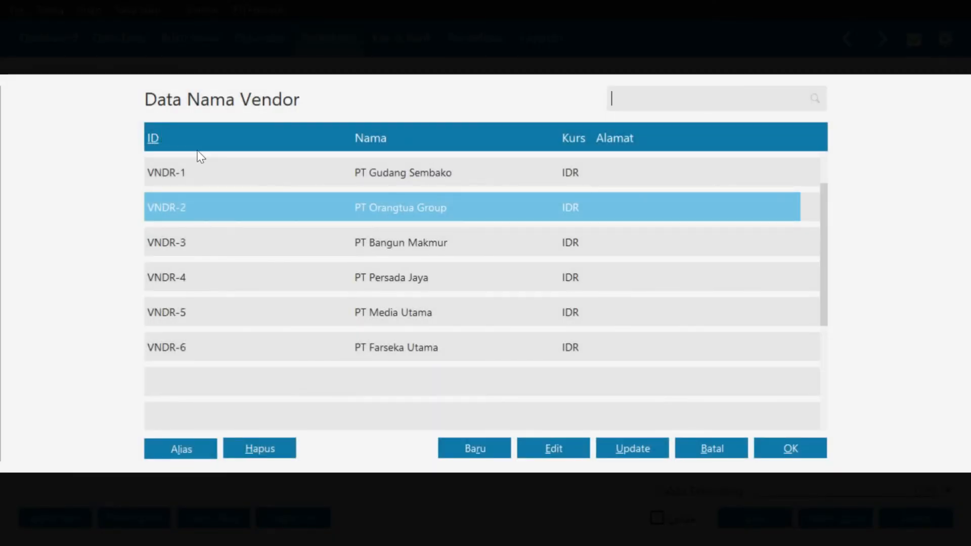
left_click(809, 452)
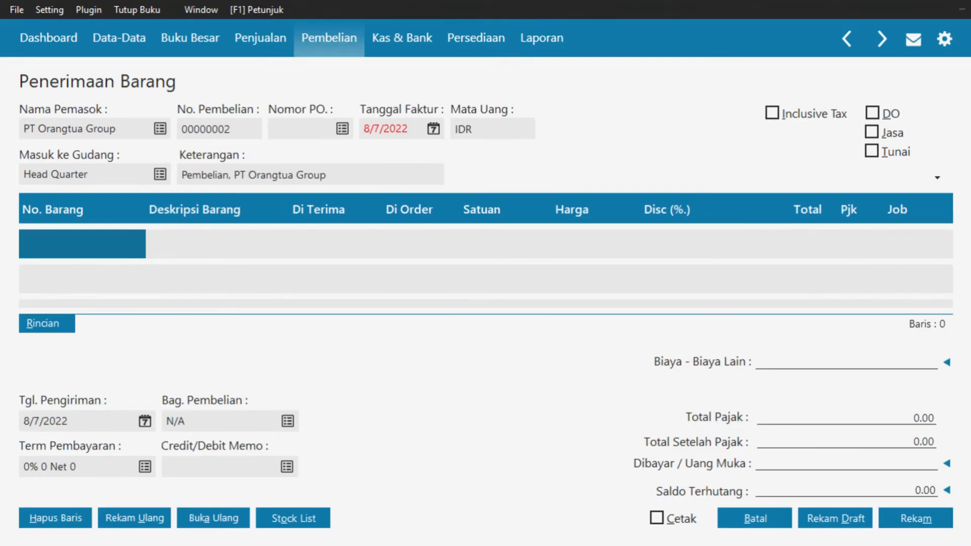
Set the invoice date to 5 January 2018 (1/5/2018)
left_click(436, 135)
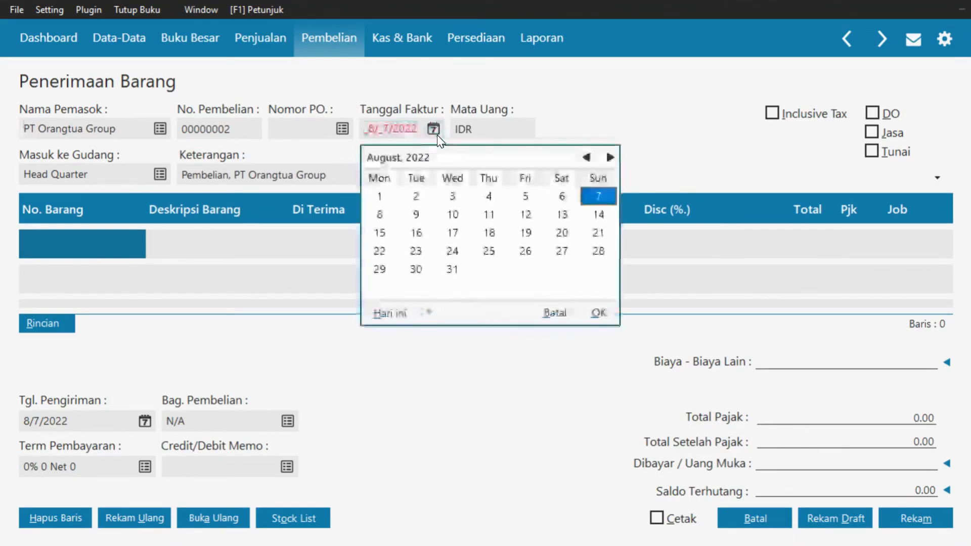
left_click(429, 312)
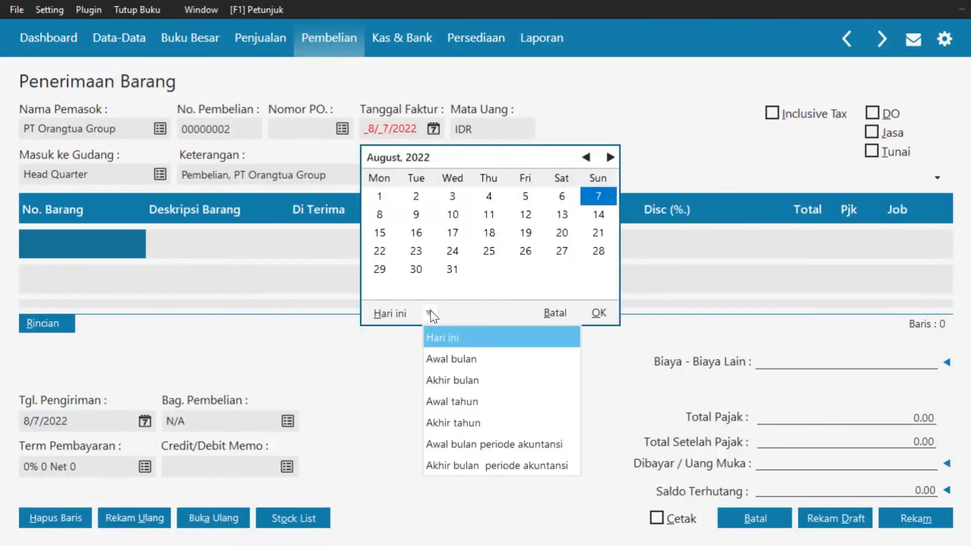
left_click(471, 443)
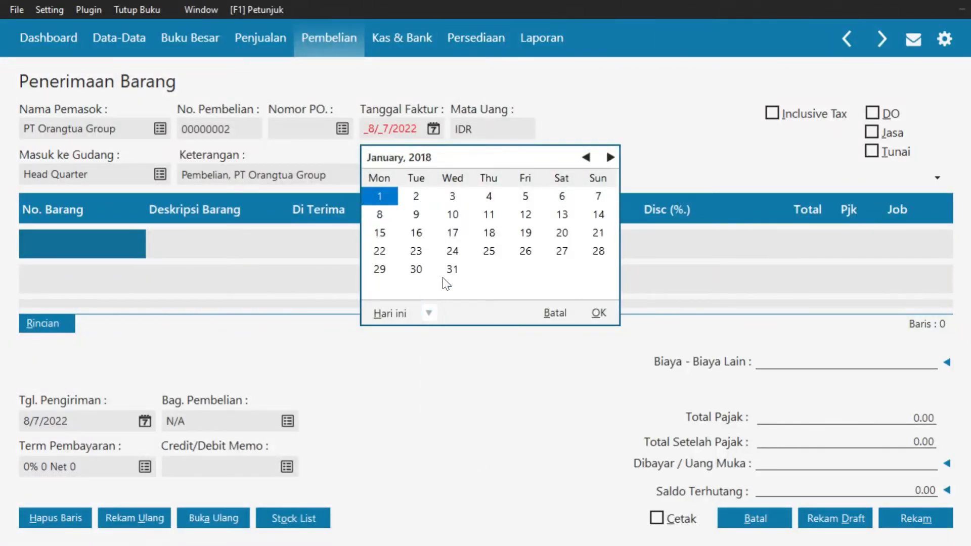
left_click(524, 196)
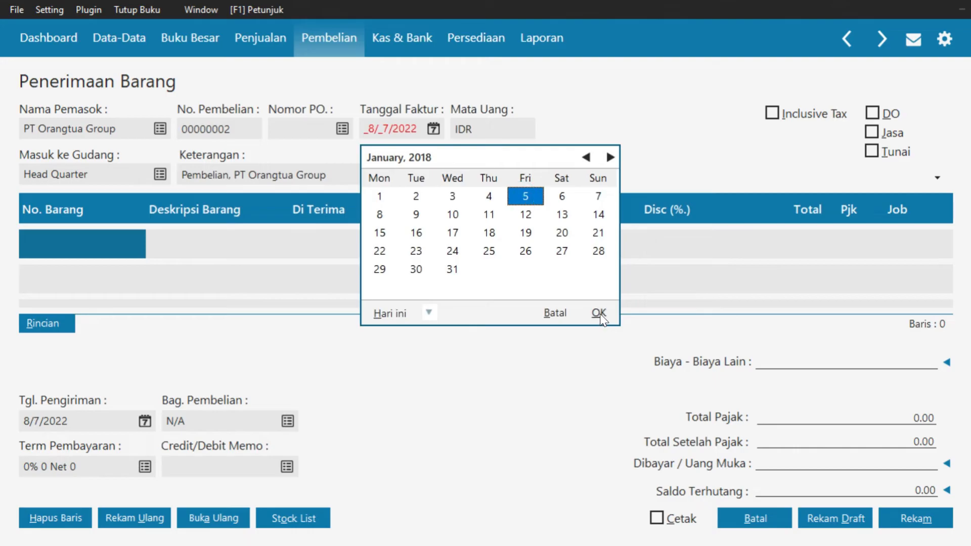
left_click(599, 314)
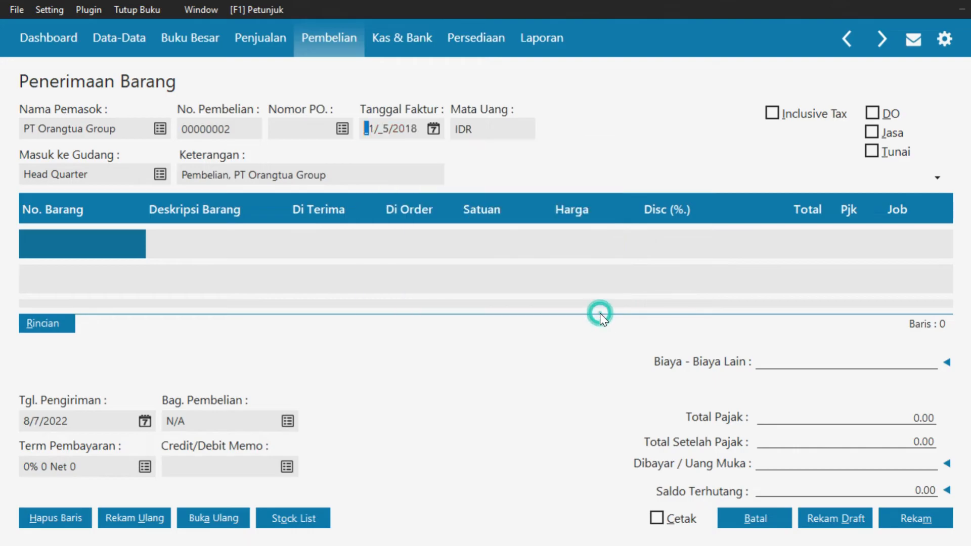
Add Wafer Tango Vanila (BM 001) on the first line: 500 received, VAT tax code
double_click(71, 238)
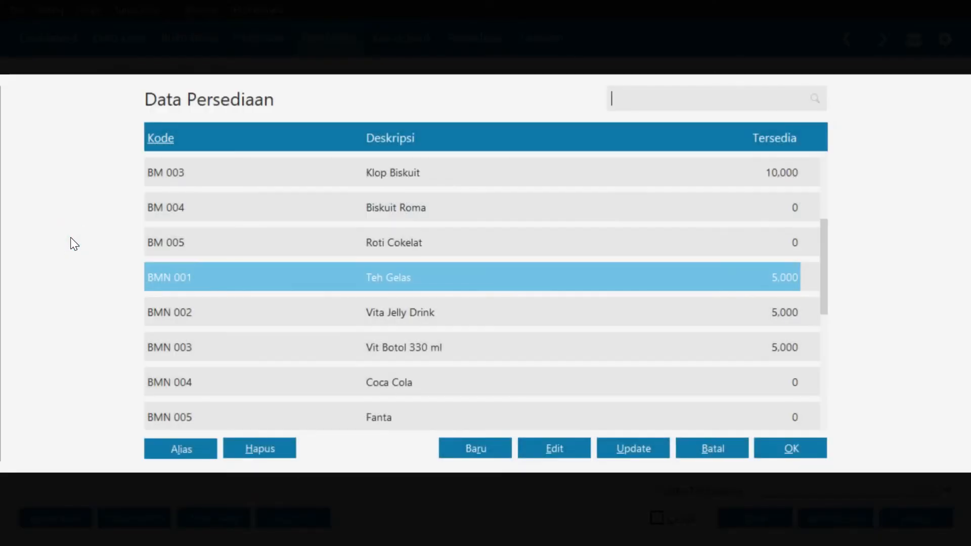
scroll(262, 197, "up", 4)
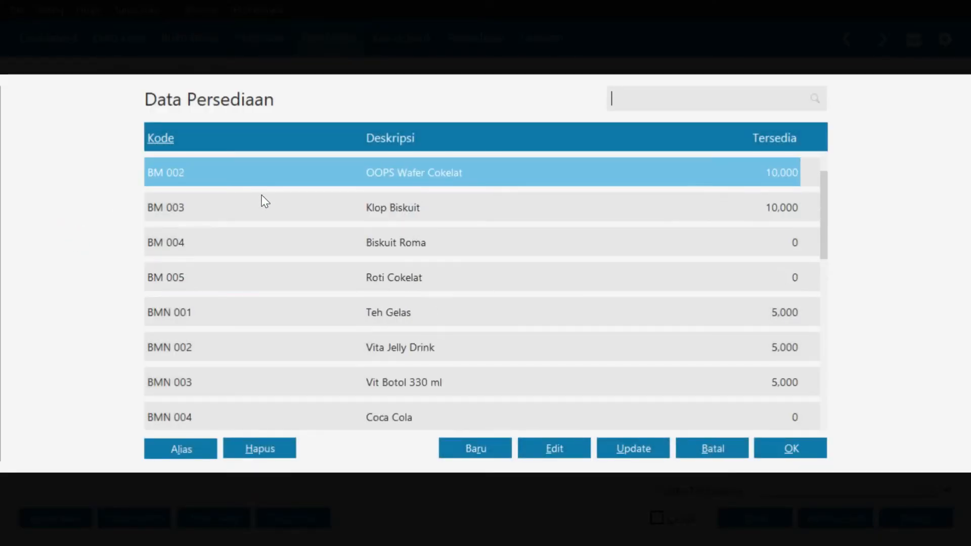
scroll(270, 179, "up", 1)
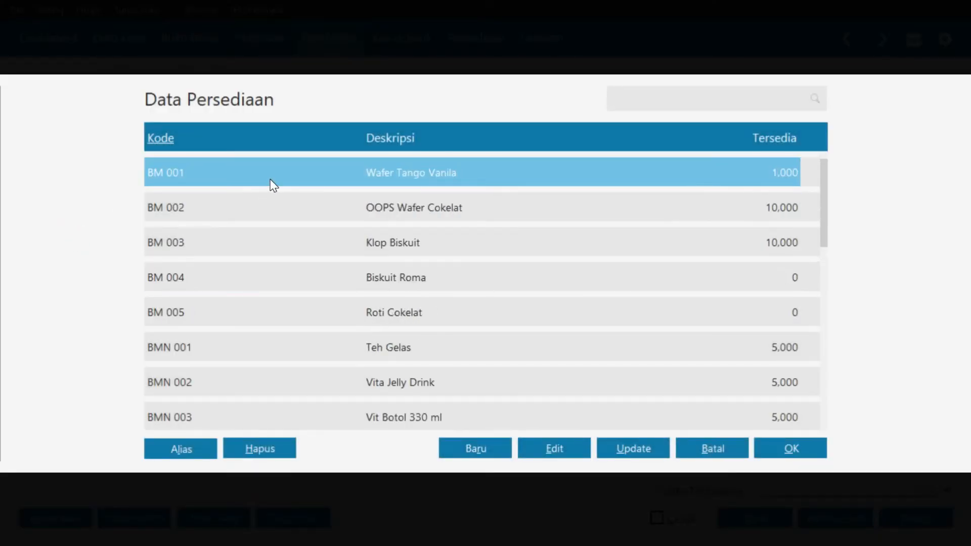
left_click(792, 448)
left_click(318, 244)
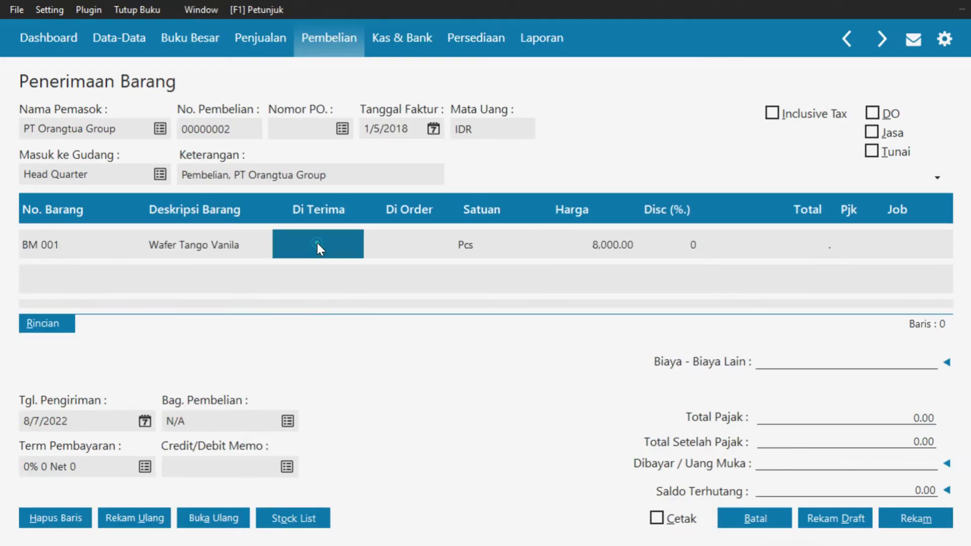
type("500")
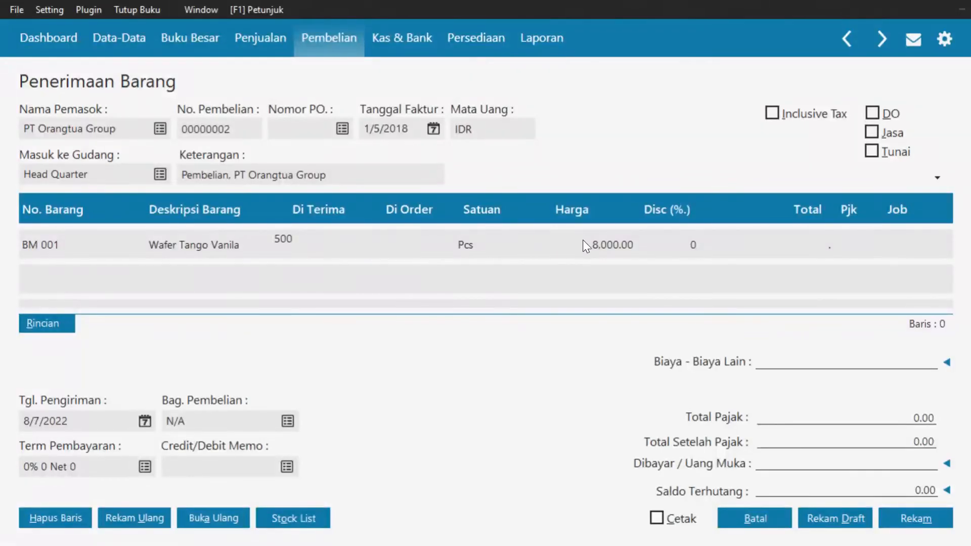
left_click(611, 259)
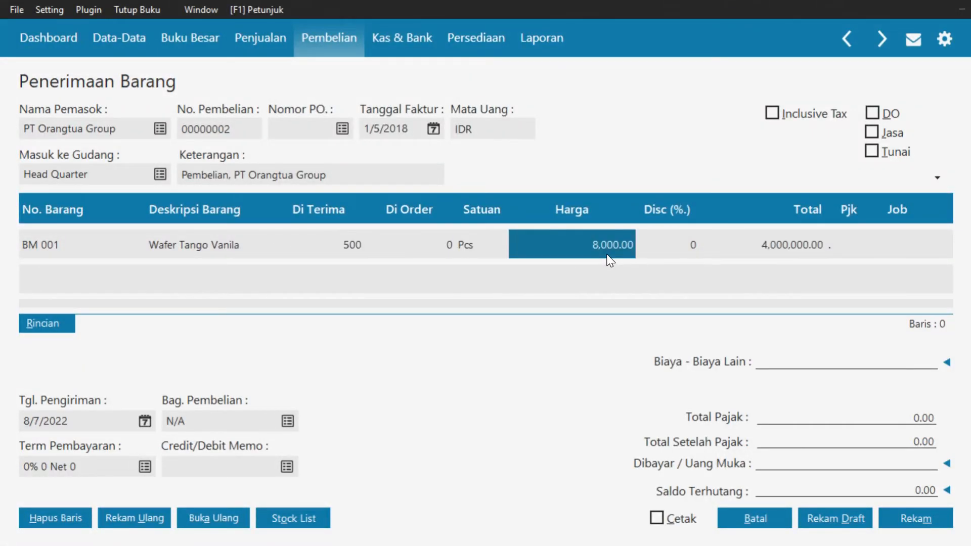
key("Tab")
key("Tab")
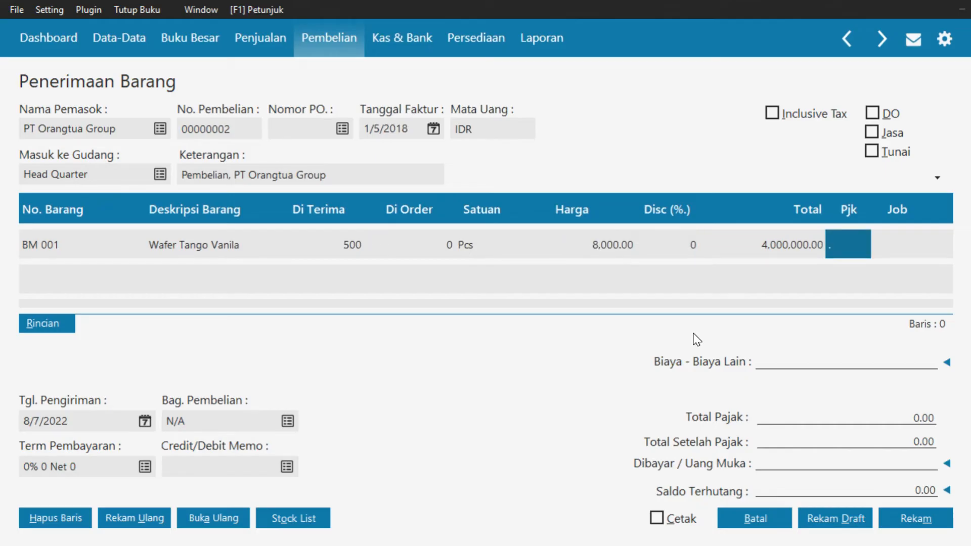
left_click(840, 245)
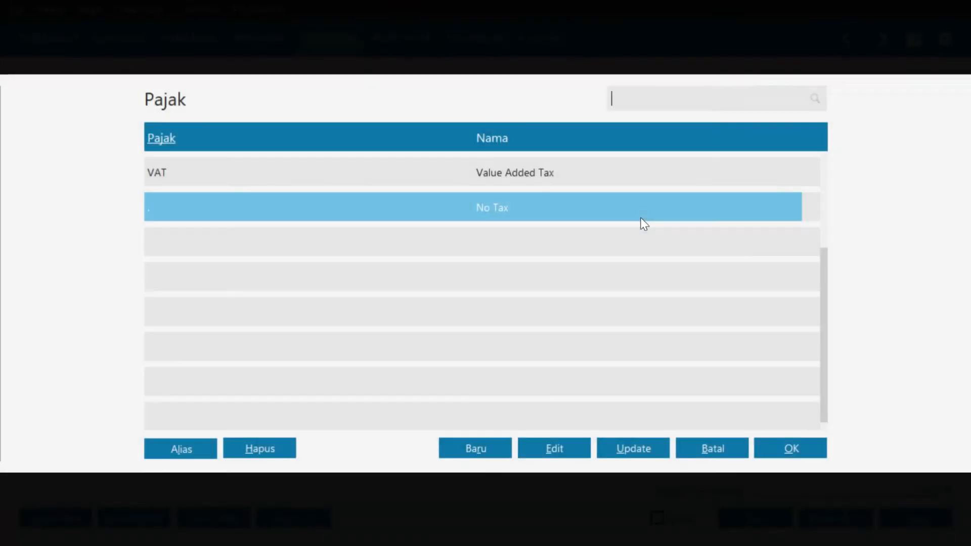
left_click(559, 172)
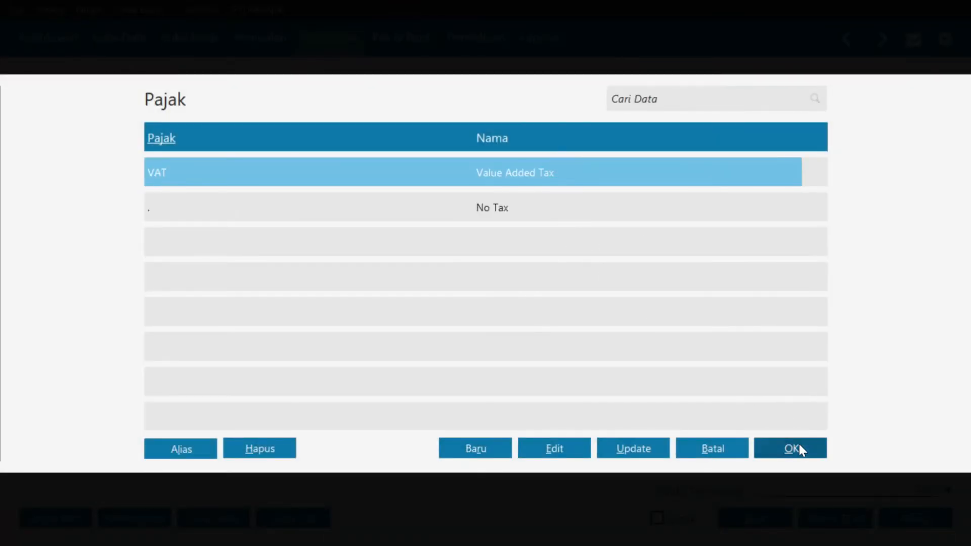
left_click(794, 447)
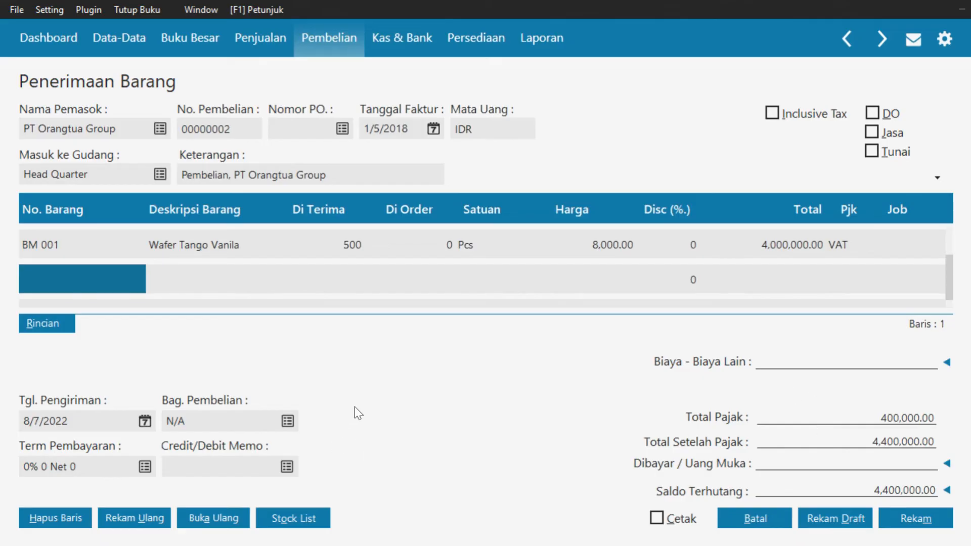
left_click(68, 281)
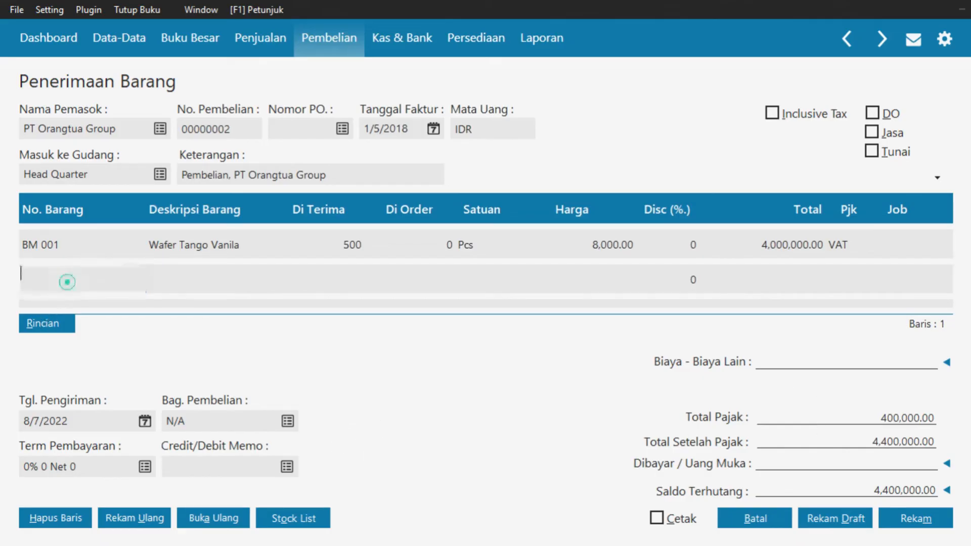
Add Biskuit Roma (BM 004) as the second line with 600 received
left_click(200, 279)
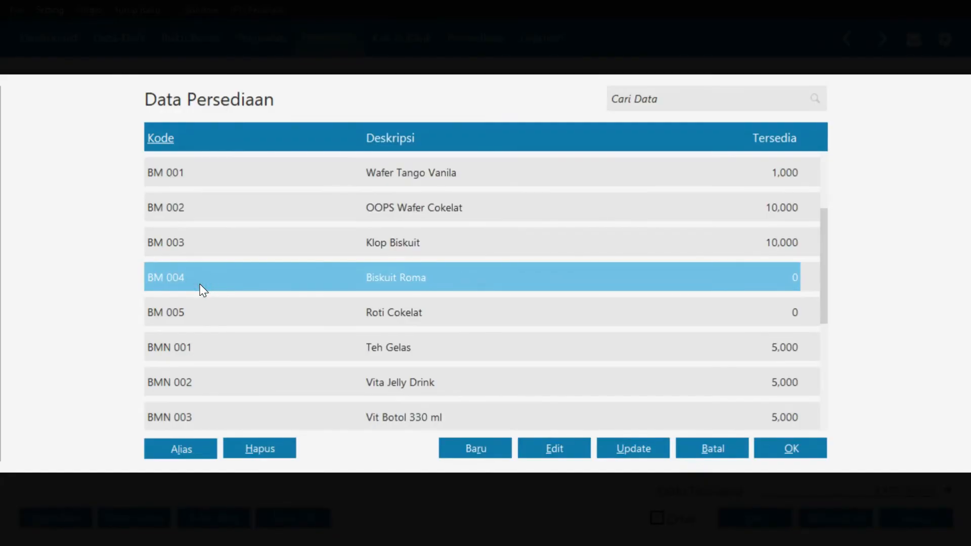
left_click(794, 455)
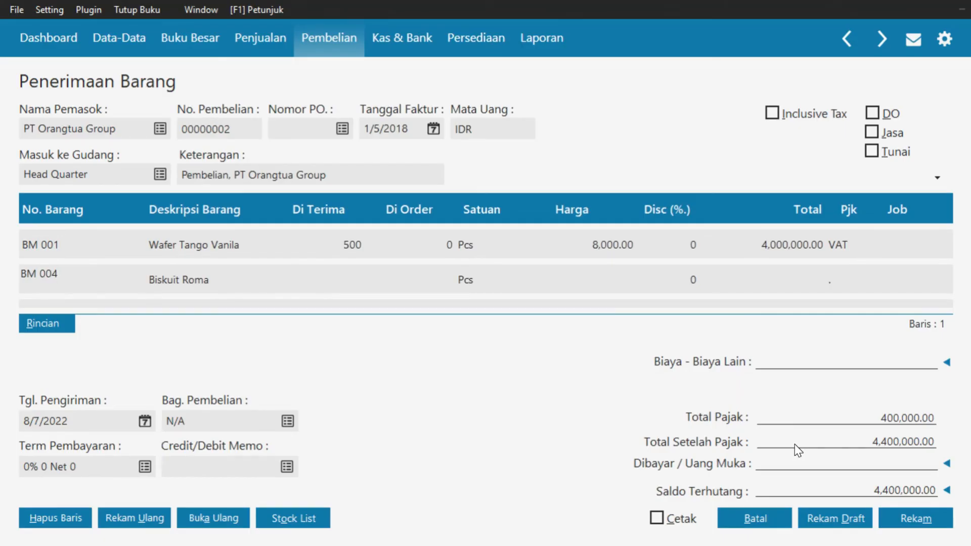
key("Tab")
key("Tab")
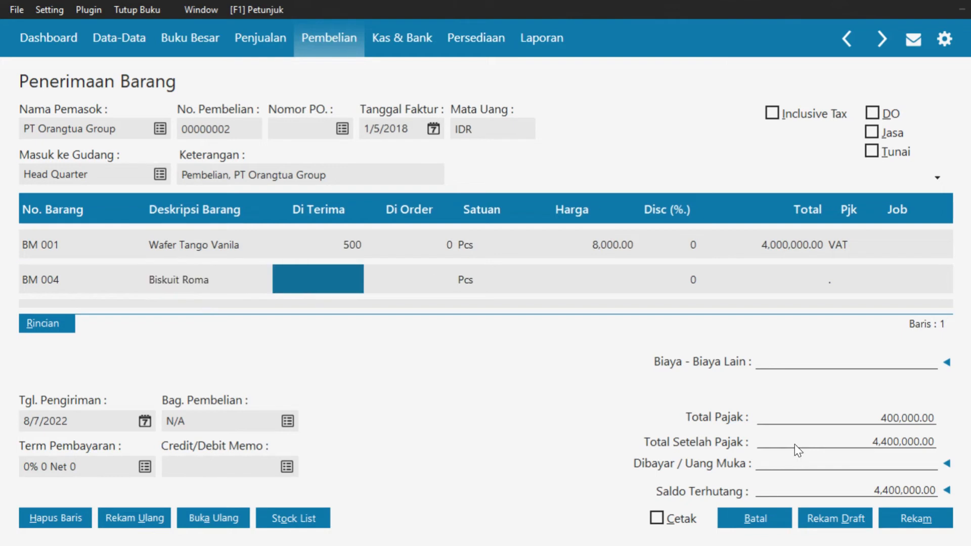
type("600")
key("Tab")
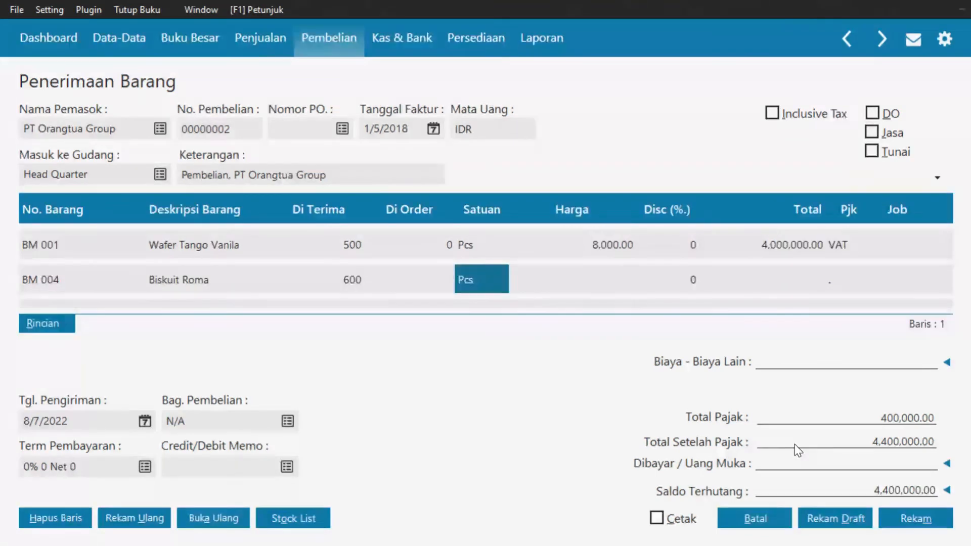
key("Tab")
key("Tab")
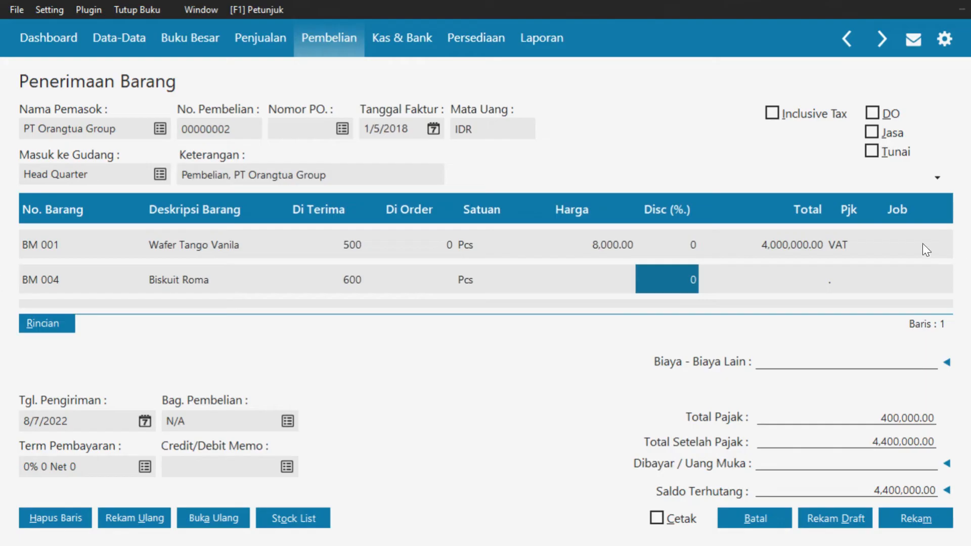
Price Biskuit Roma at 5,000.00 and set its tax code to VAT
left_click(608, 281)
type("5000")
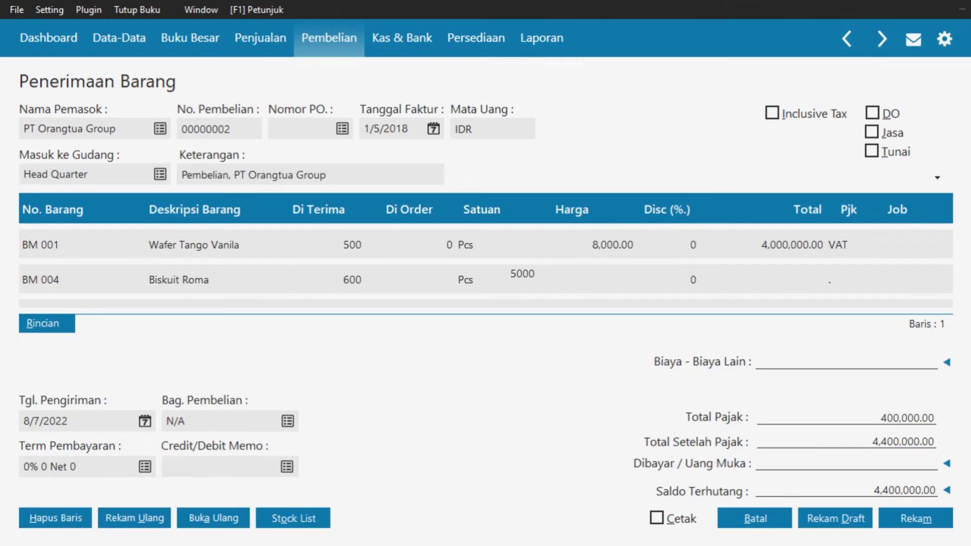
key("Return")
key("Return")
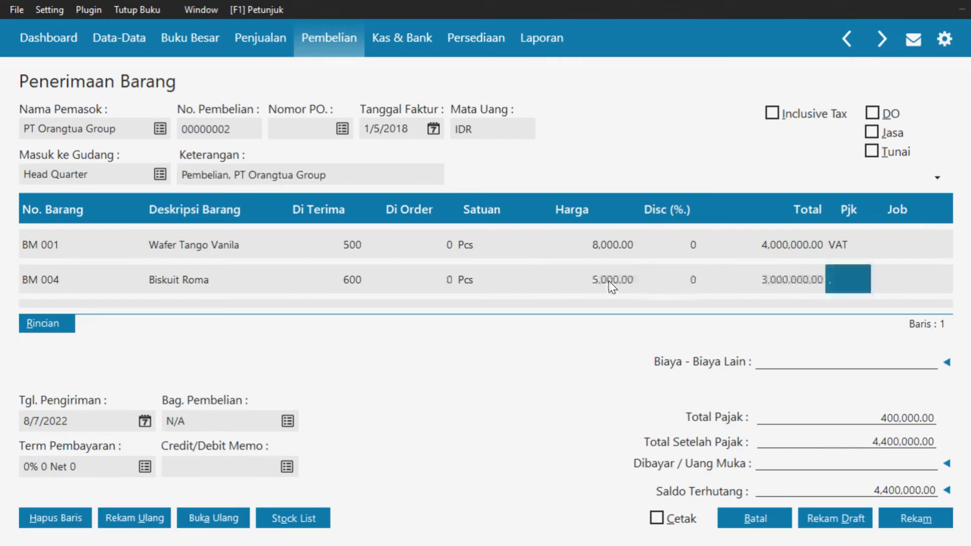
left_click(842, 281)
left_click(558, 175)
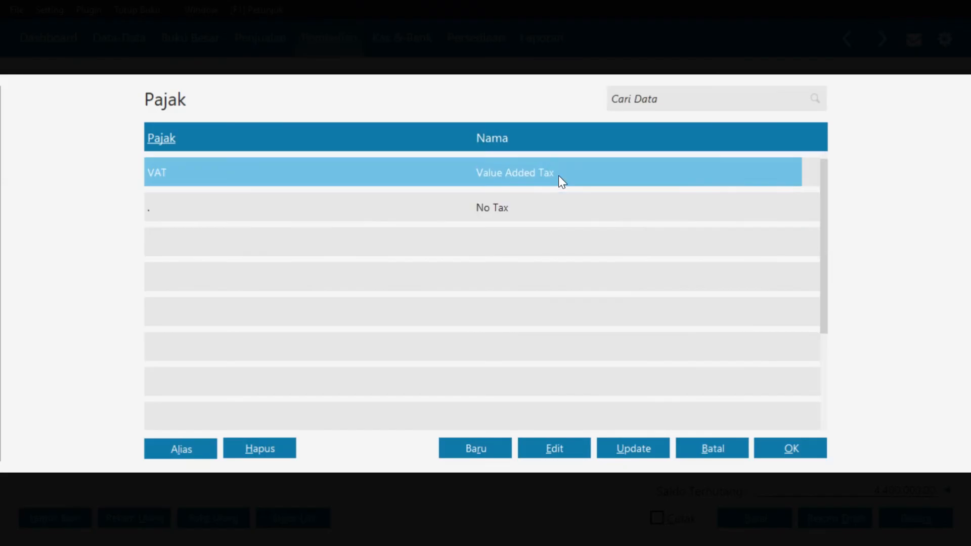
left_click(774, 442)
key("Return")
key("Return")
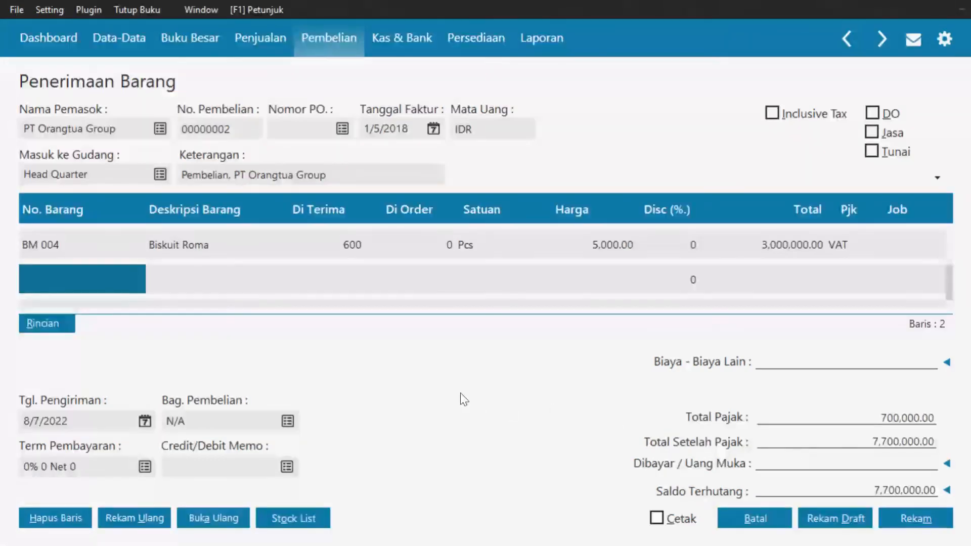
Add a Fanta line: 700 received at 5,000.00 with VAT
double_click(63, 275)
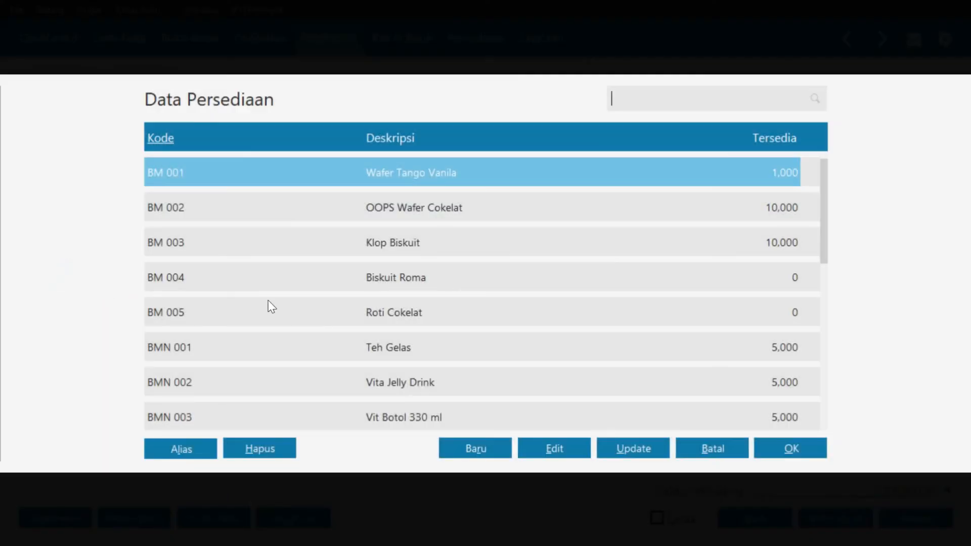
key("Down")
key("Down")
key("Down")
key("Down")
key("Down")
key("Down")
key("Down")
key("Down")
key("Down")
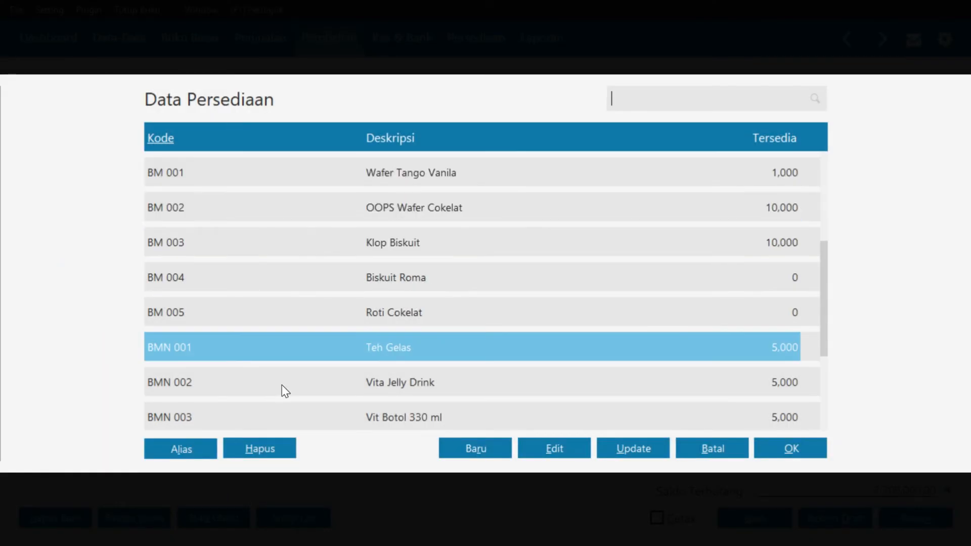
left_click(300, 409)
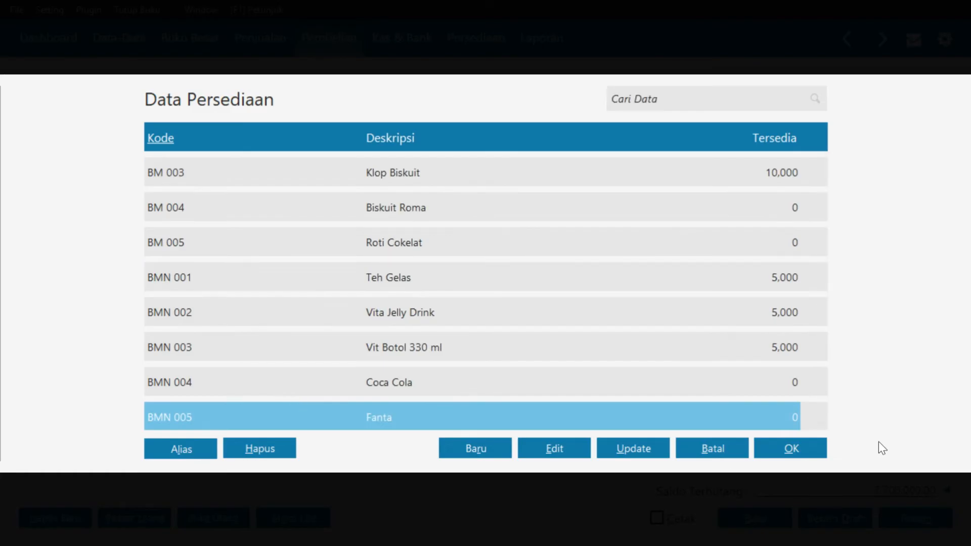
left_click(821, 454)
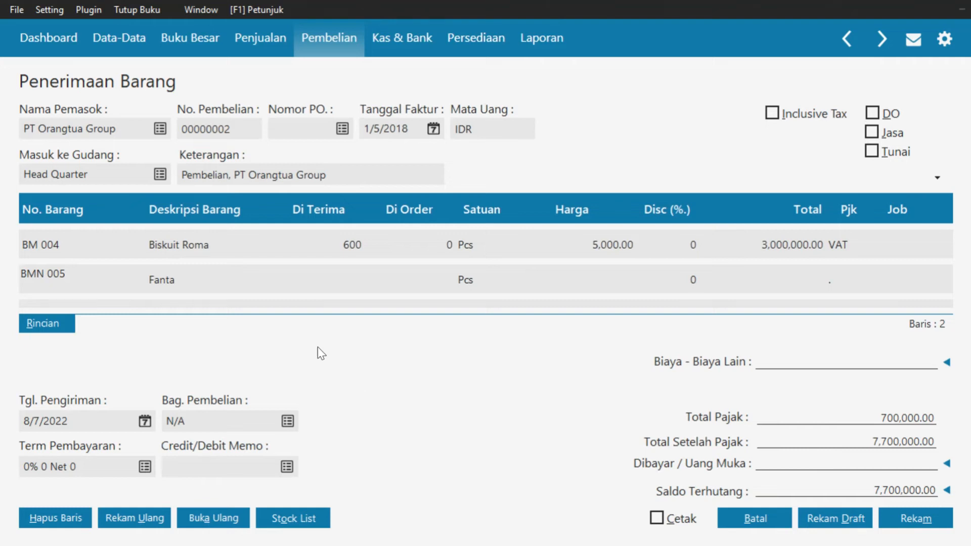
left_click(333, 269)
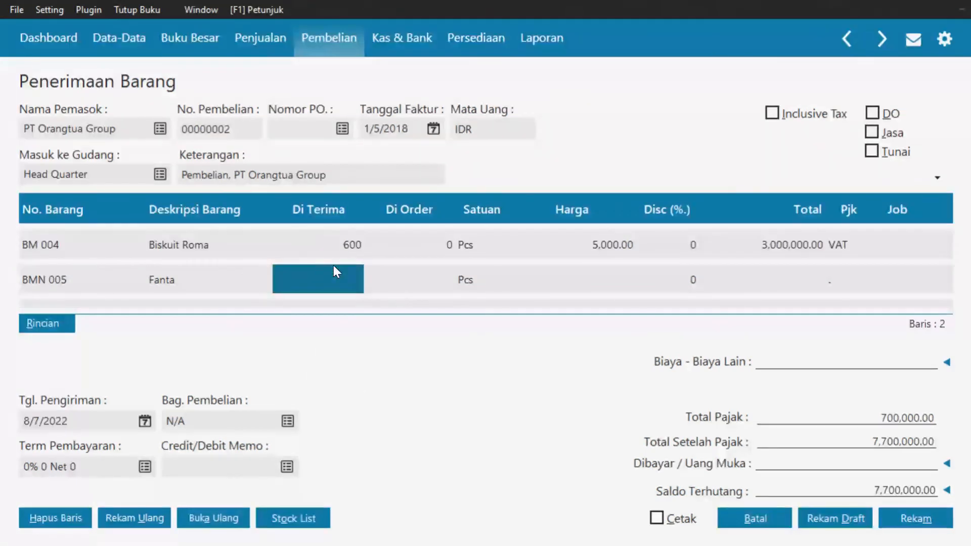
type("700")
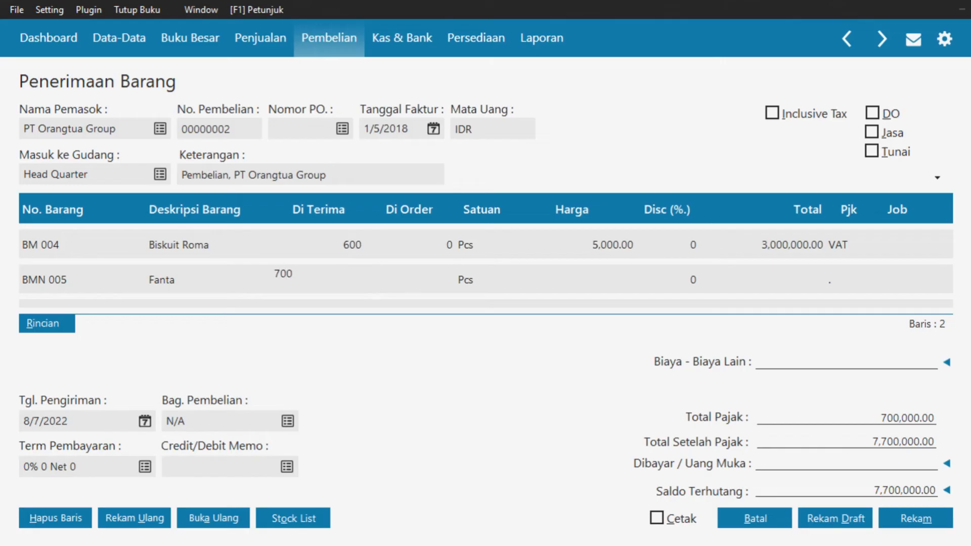
key("Tab")
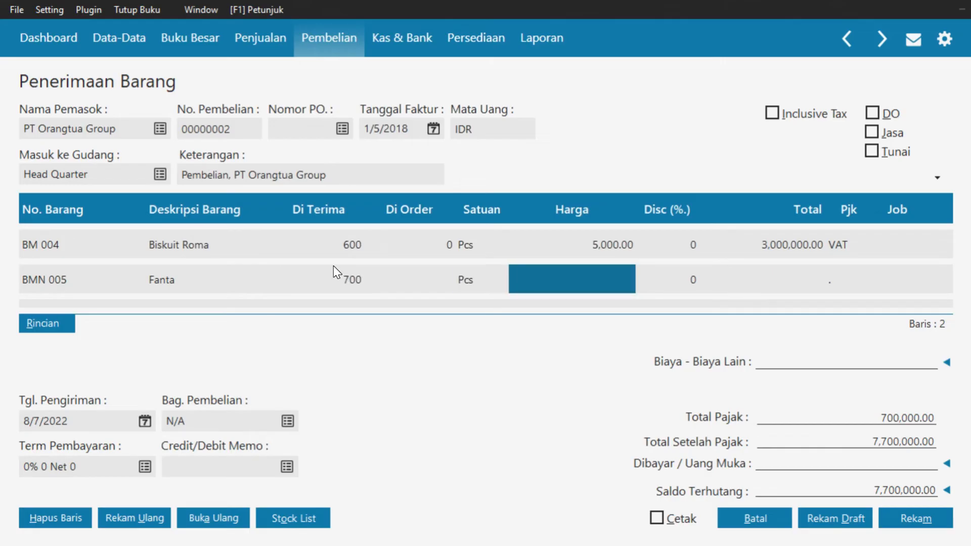
type("5000")
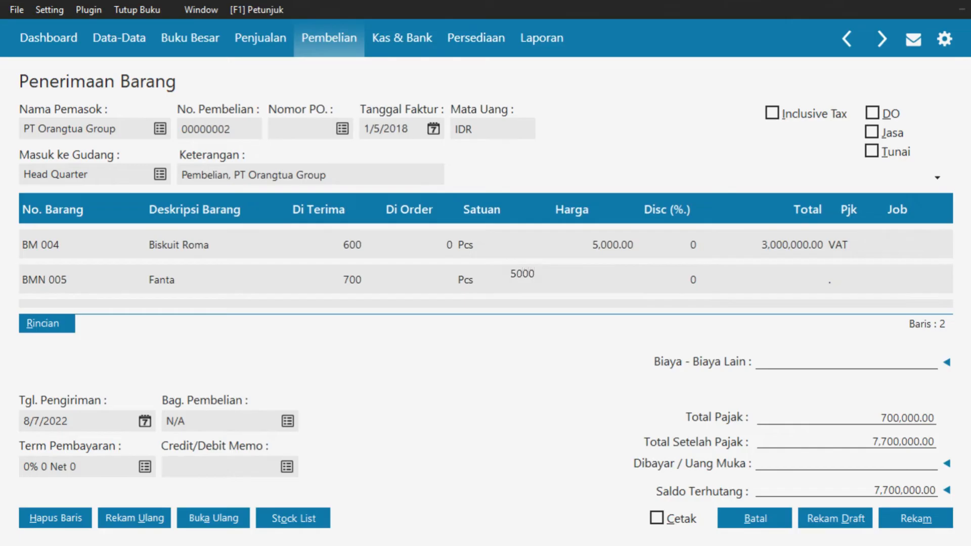
key("Tab")
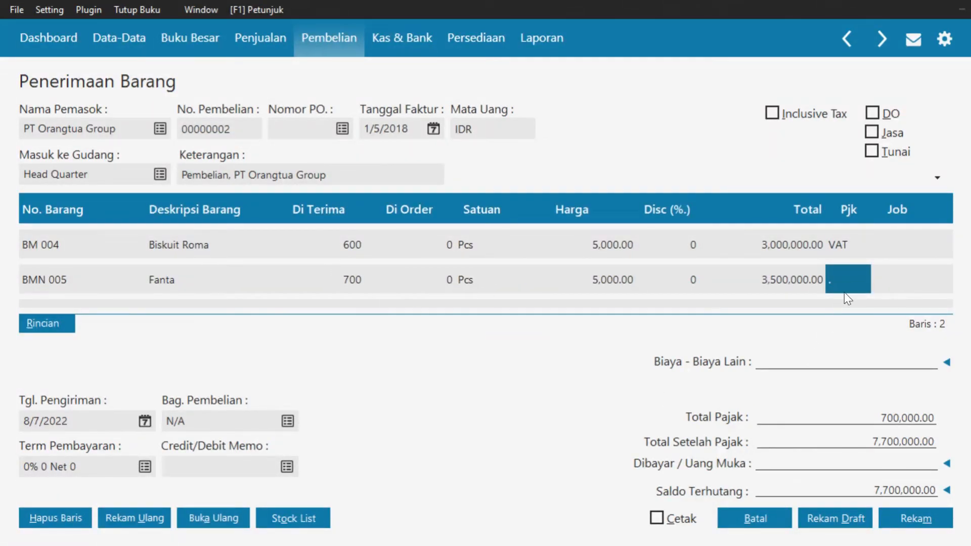
left_click(850, 279)
left_click(542, 178)
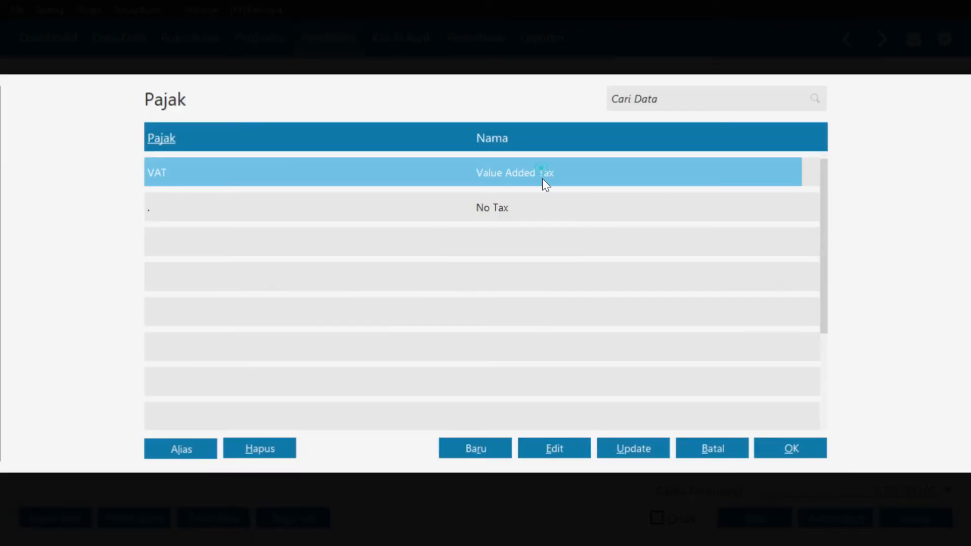
left_click(785, 442)
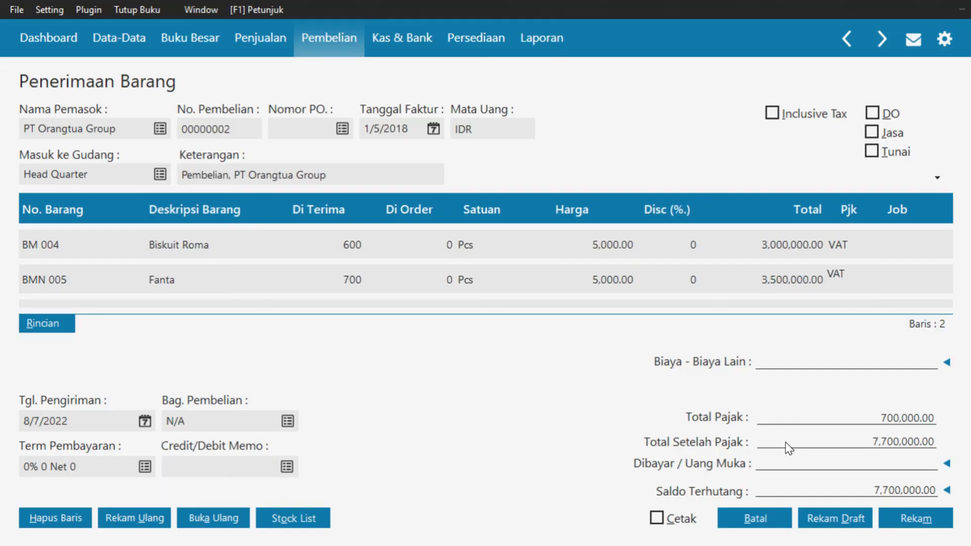
key("Return")
key("Return")
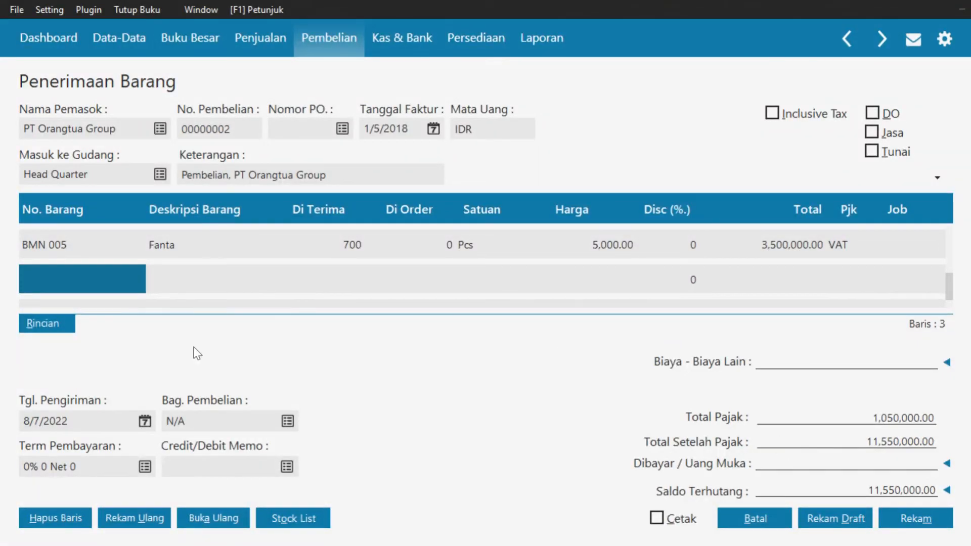
Add a Roti Cokelat (BM 005) line: 400 received at 5,000.00 with VAT
double_click(69, 280)
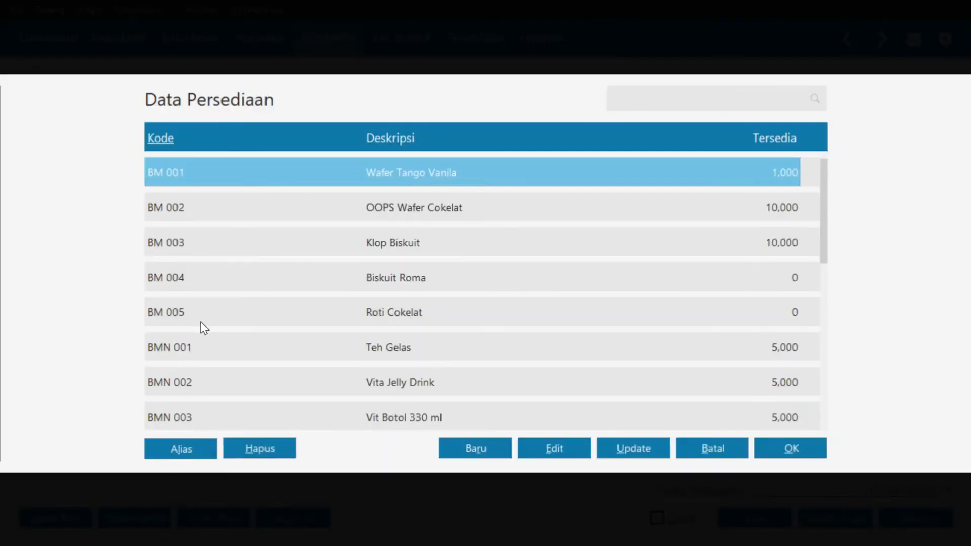
left_click(256, 313)
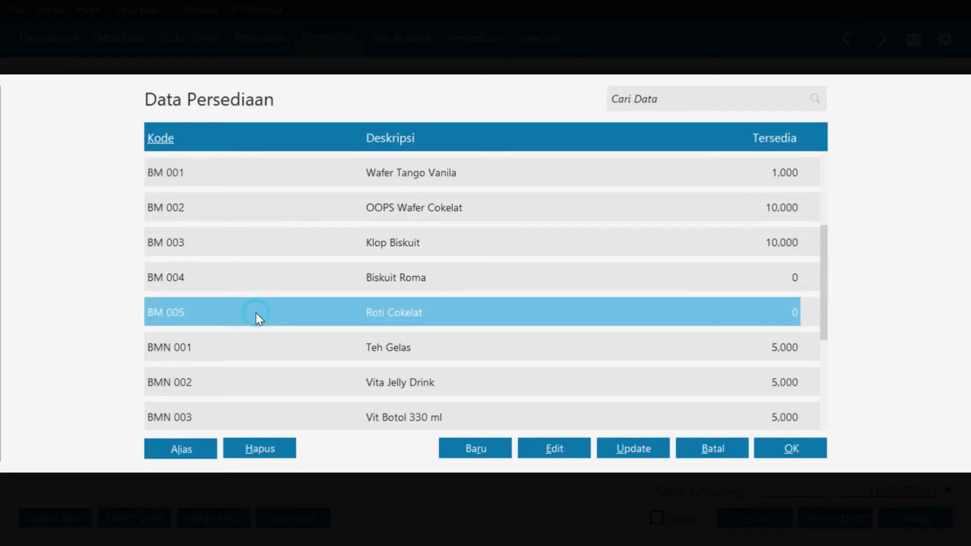
left_click(763, 453)
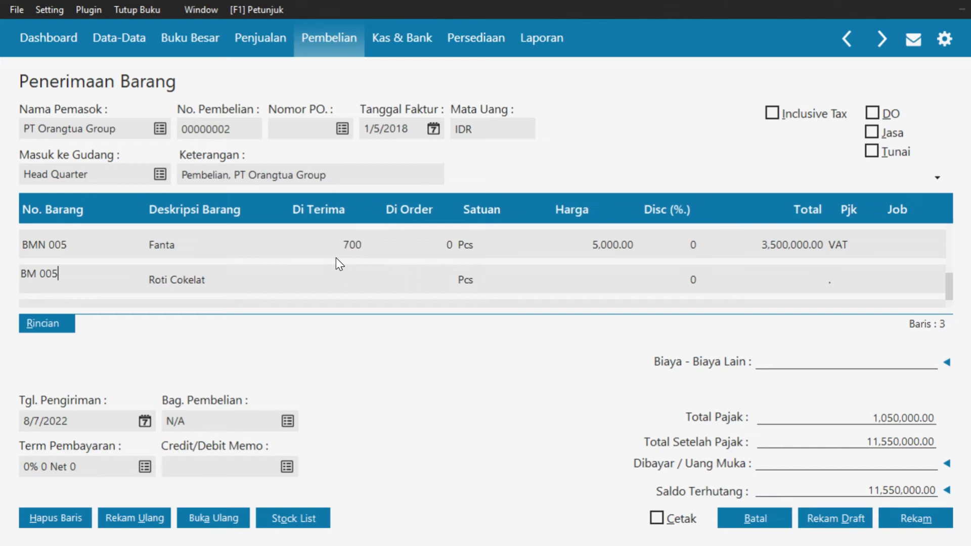
left_click(341, 275)
type("400")
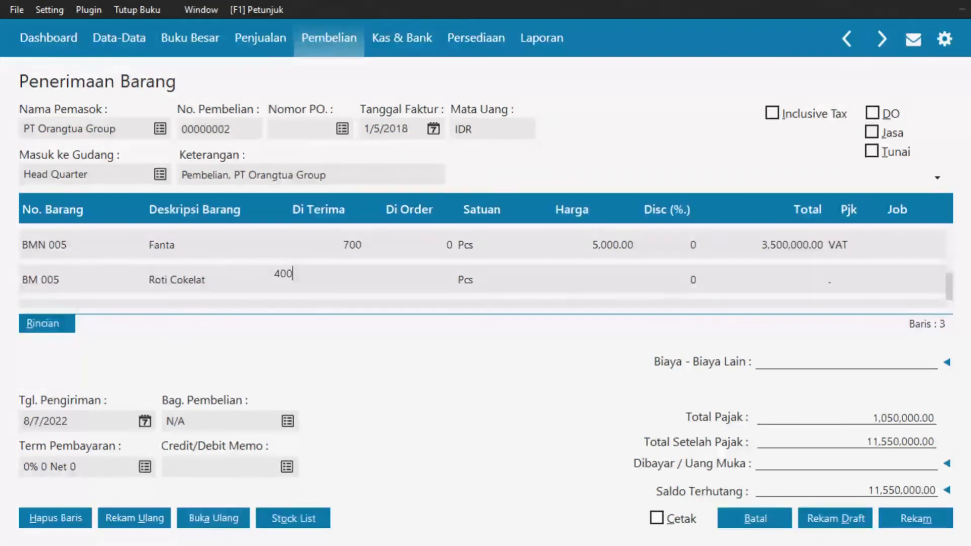
key("Tab")
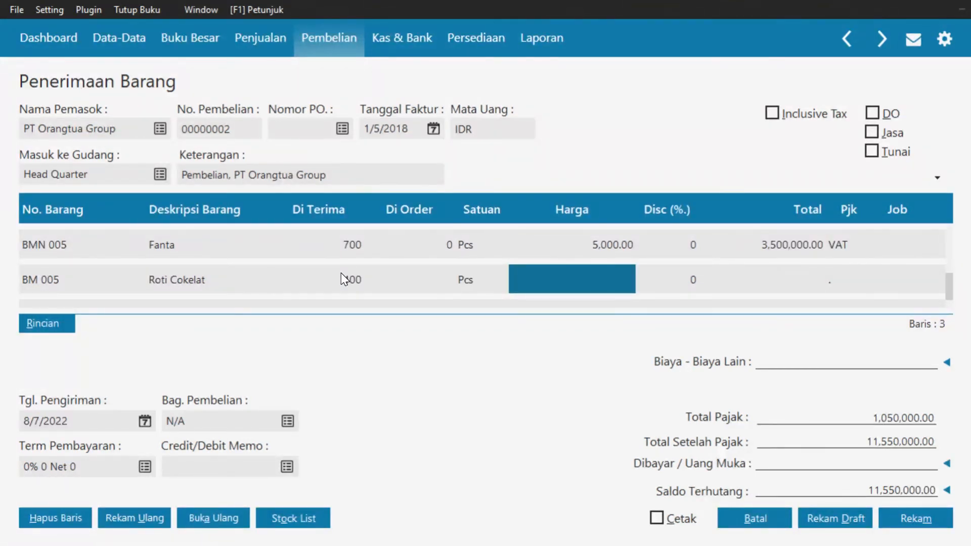
type("5000")
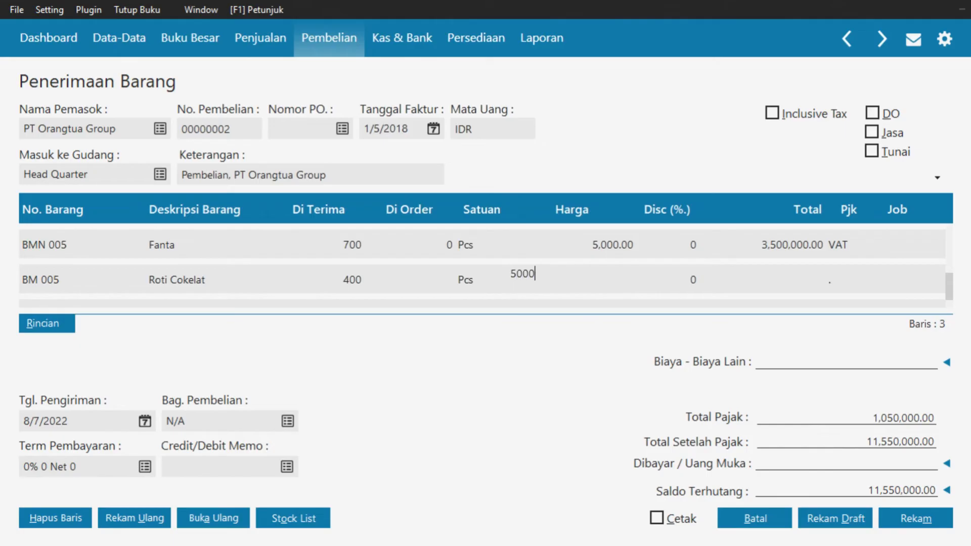
key("Tab")
key("Tab")
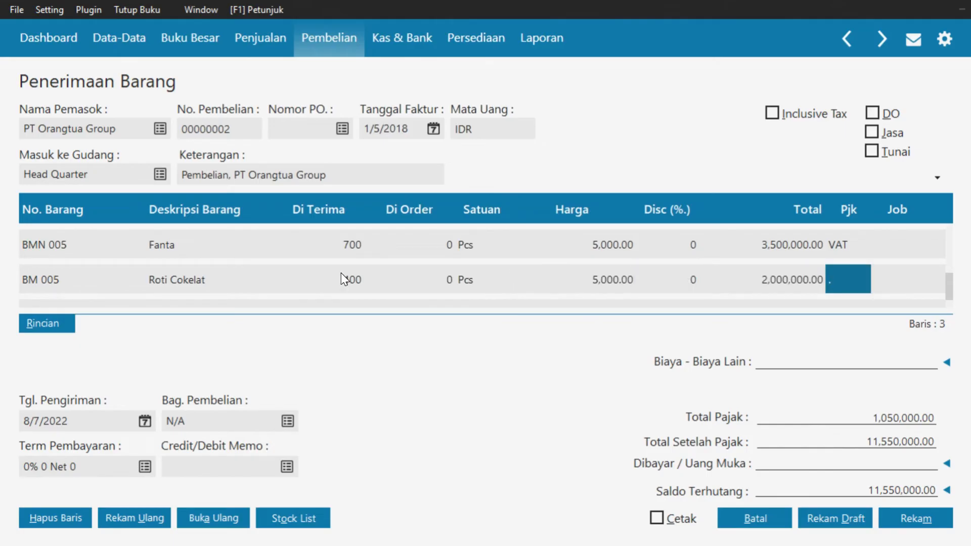
double_click(861, 277)
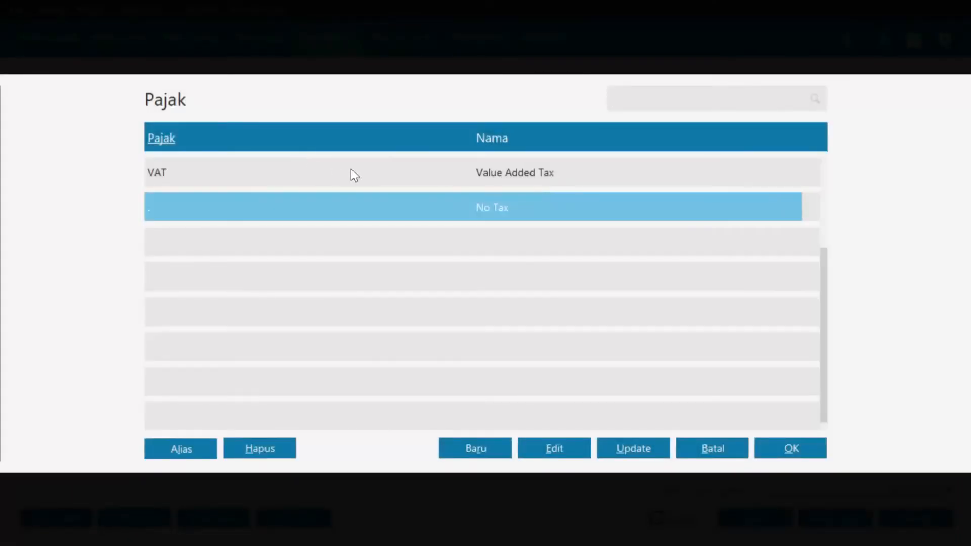
left_click(351, 171)
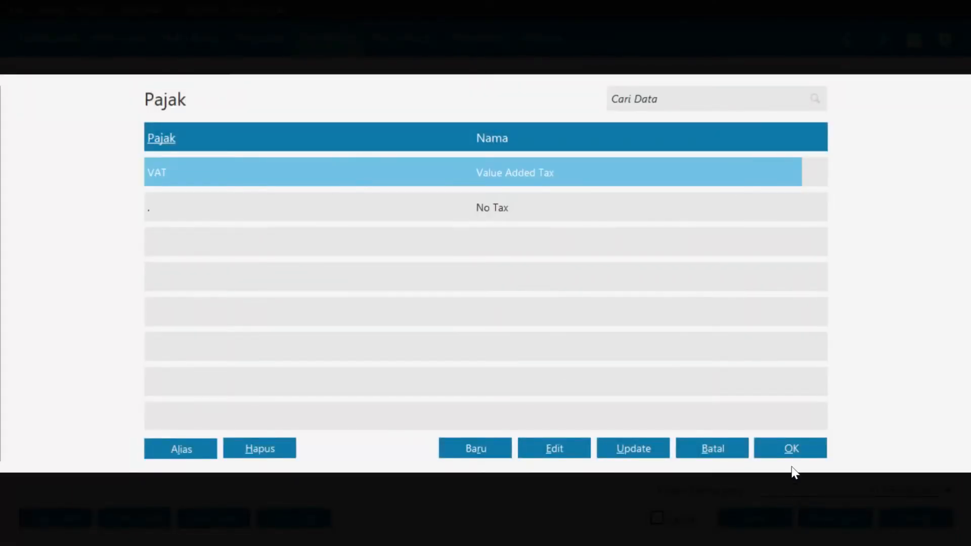
left_click(791, 450)
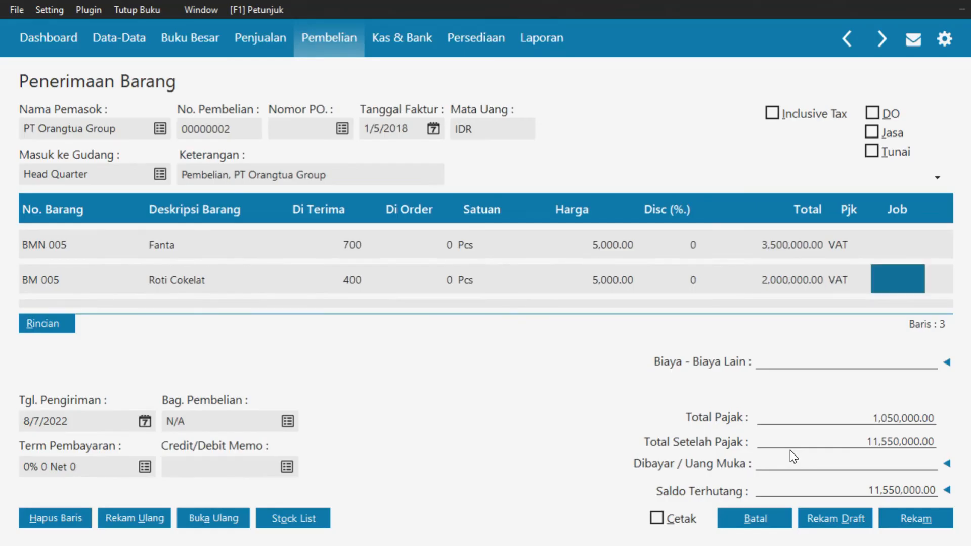
key("Return")
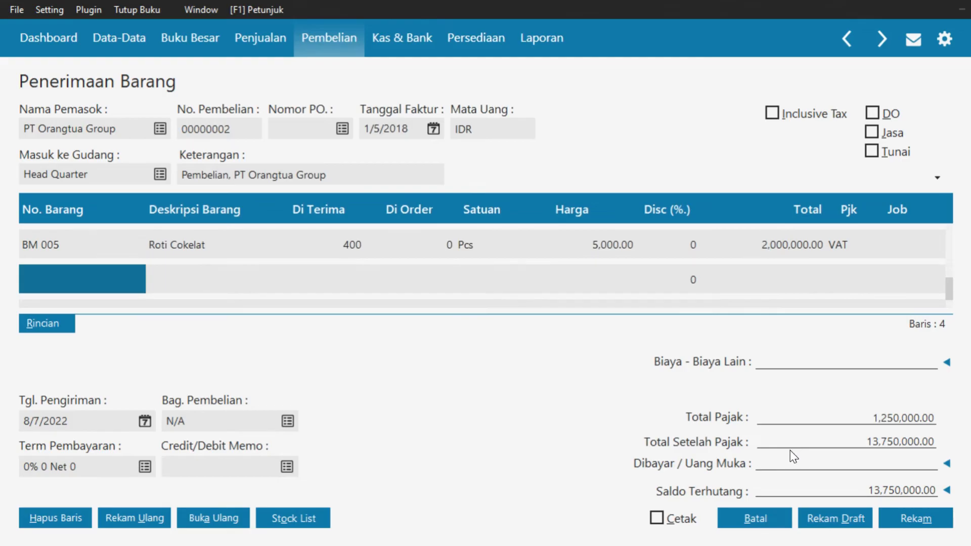
Add Coca Cola (BMN 004) as a new line with 500 received
double_click(92, 278)
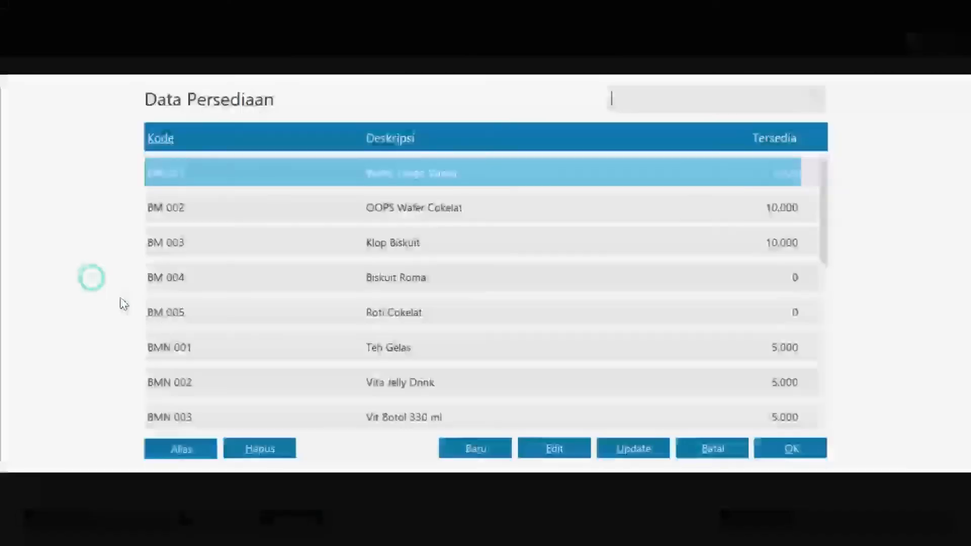
key("Down")
key("Down")
key("Down")
key("Down")
key("Down")
key("Down")
key("Down")
key("Down")
key("Down")
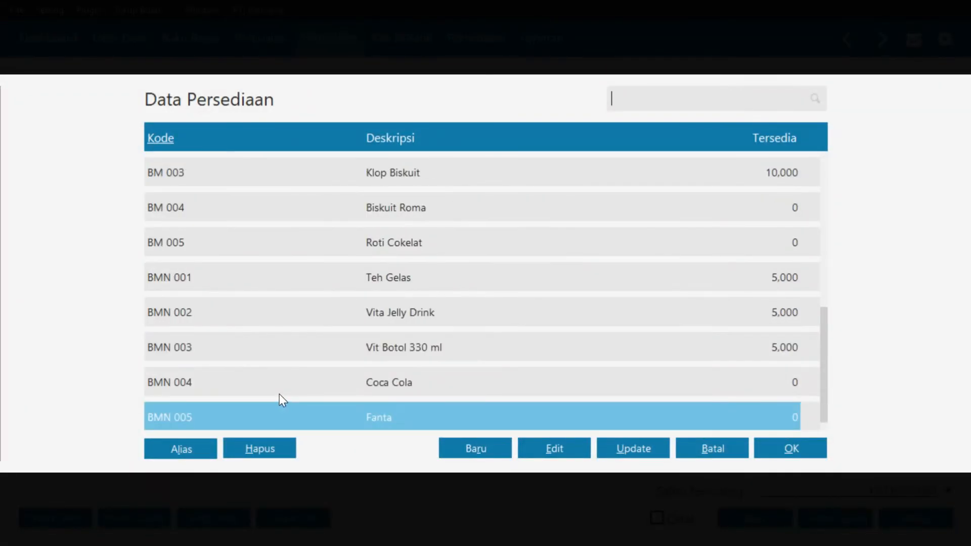
left_click(282, 391)
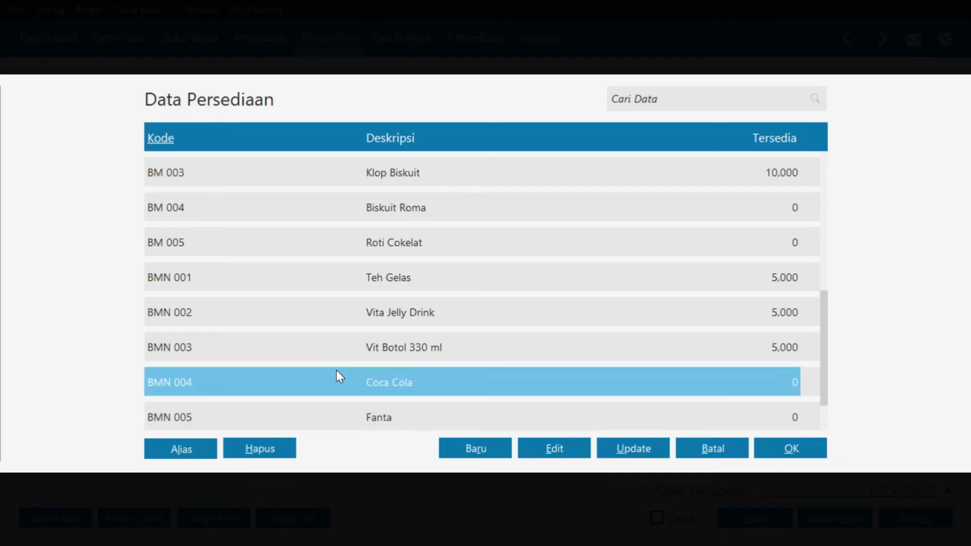
left_click(781, 453)
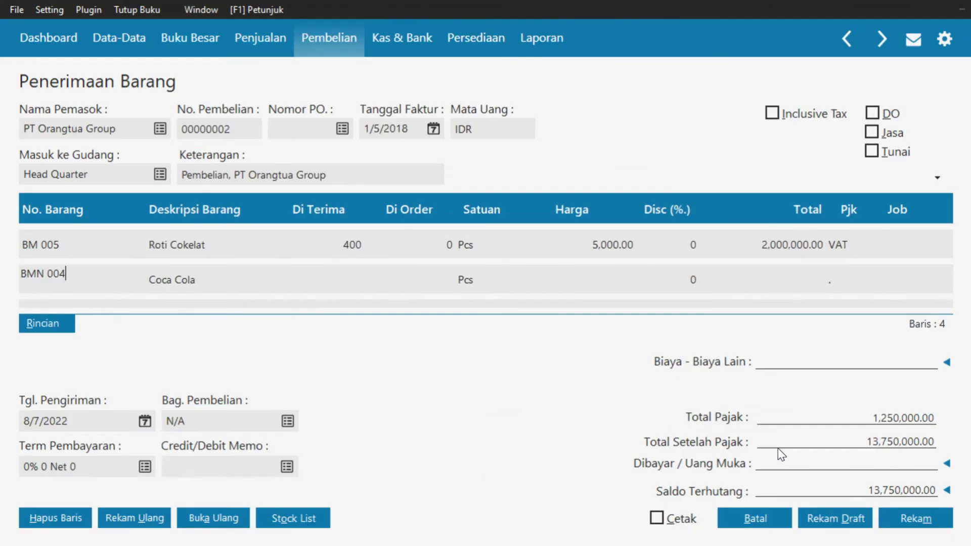
left_click(338, 274)
type("500")
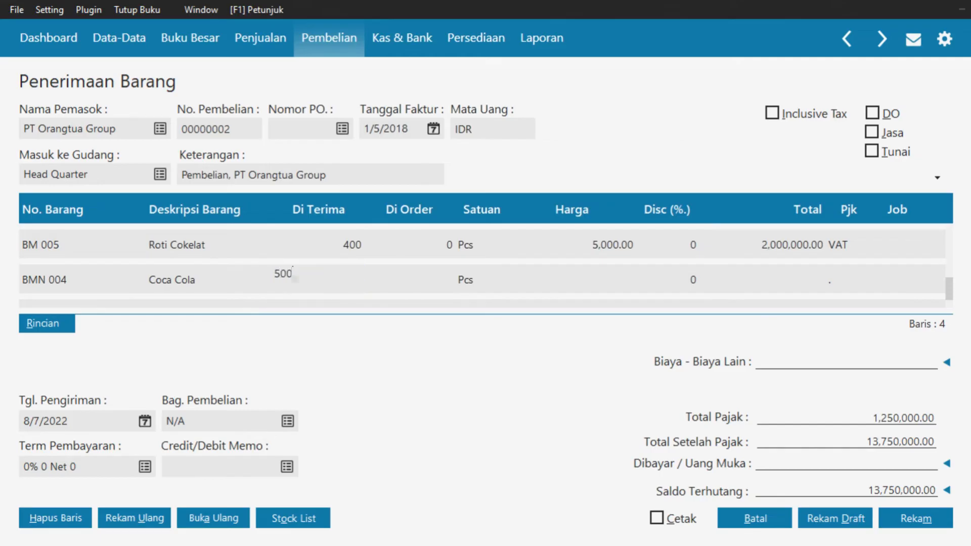
key("Return")
key("Return")
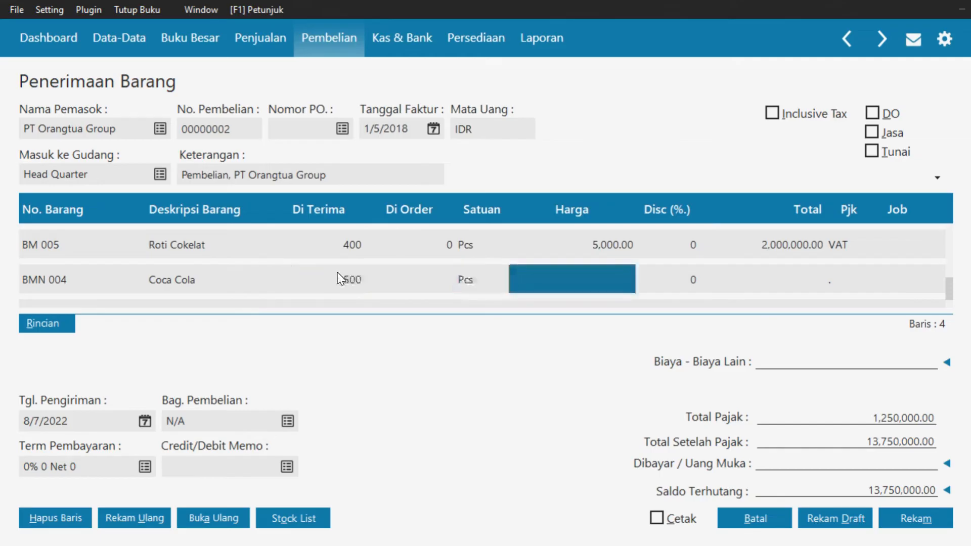
Price Coca Cola at 6,000.00 and set its tax code to VAT
type("6000")
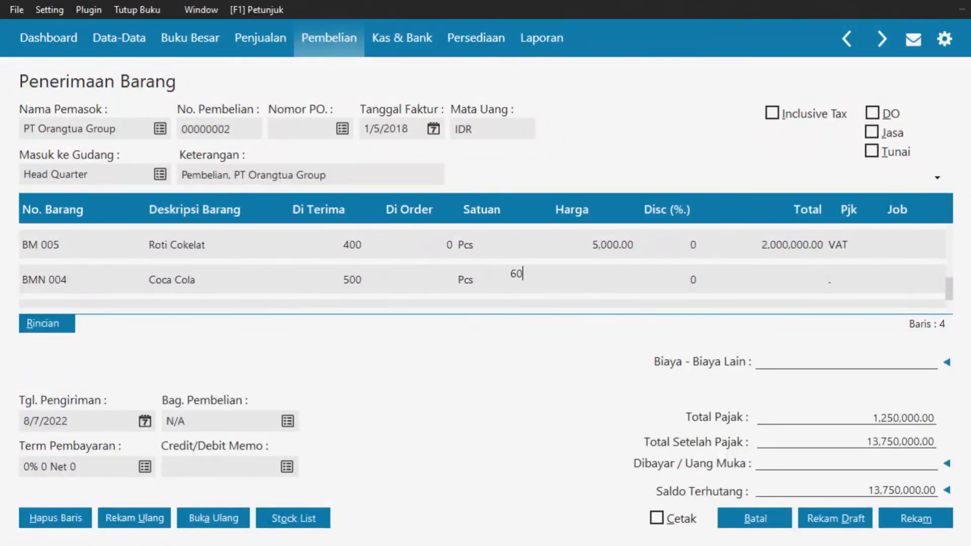
key("Return")
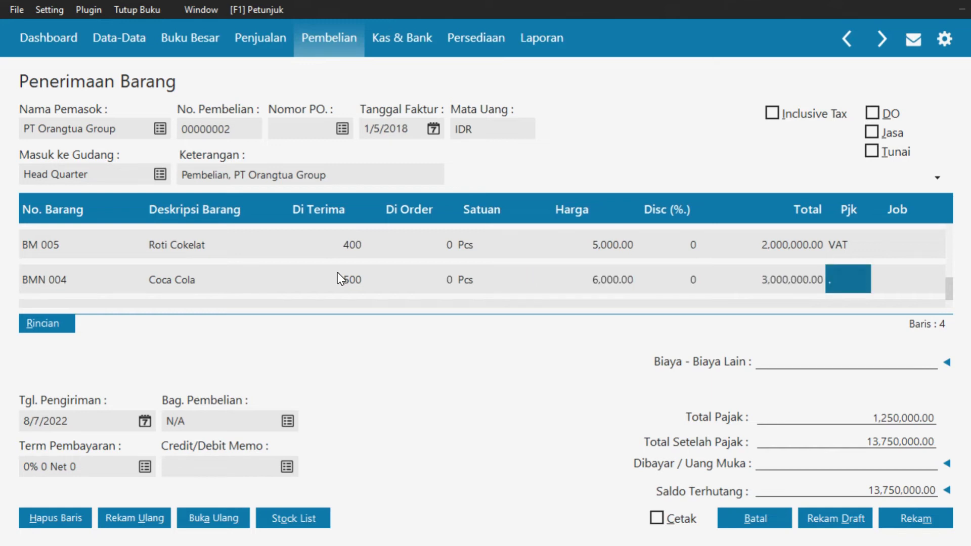
double_click(829, 276)
left_click(563, 181)
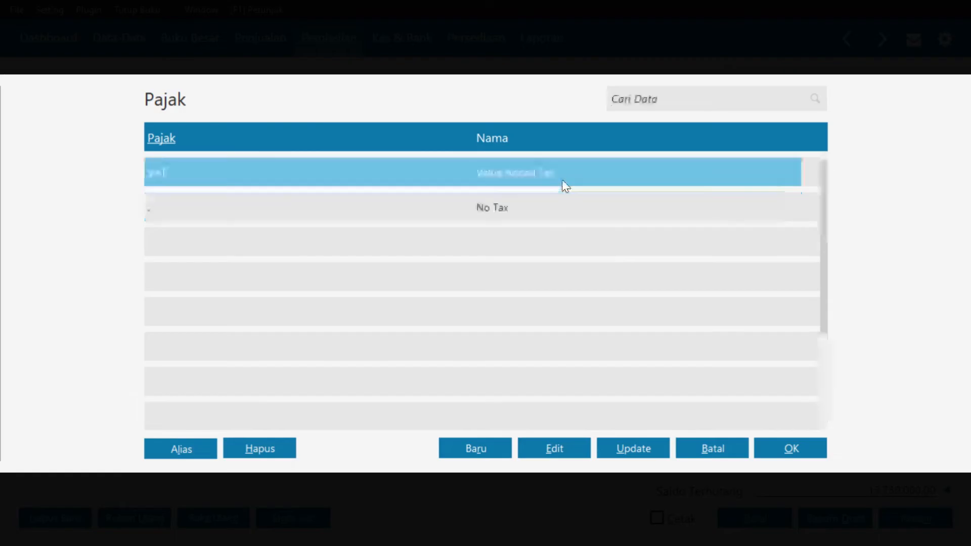
left_click(791, 449)
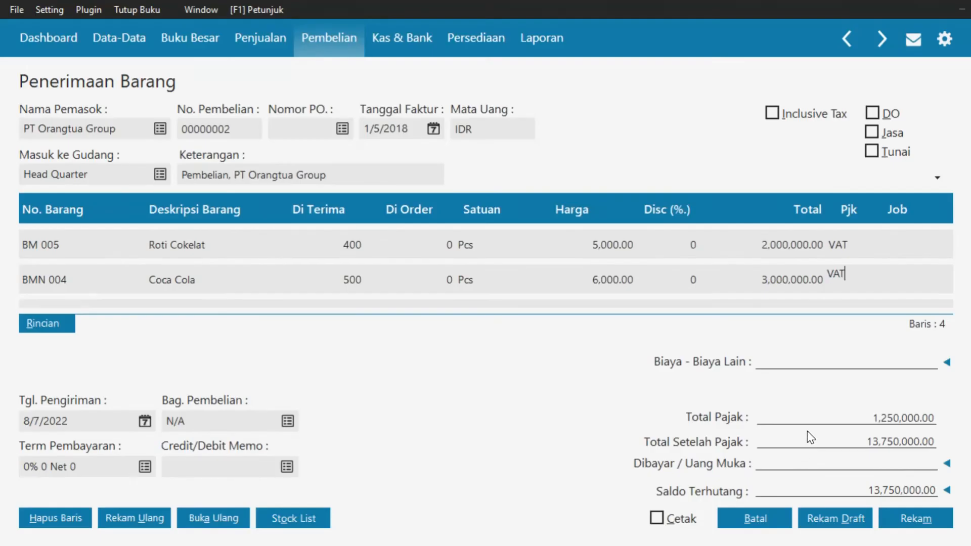
key("Tab")
key("Tab")
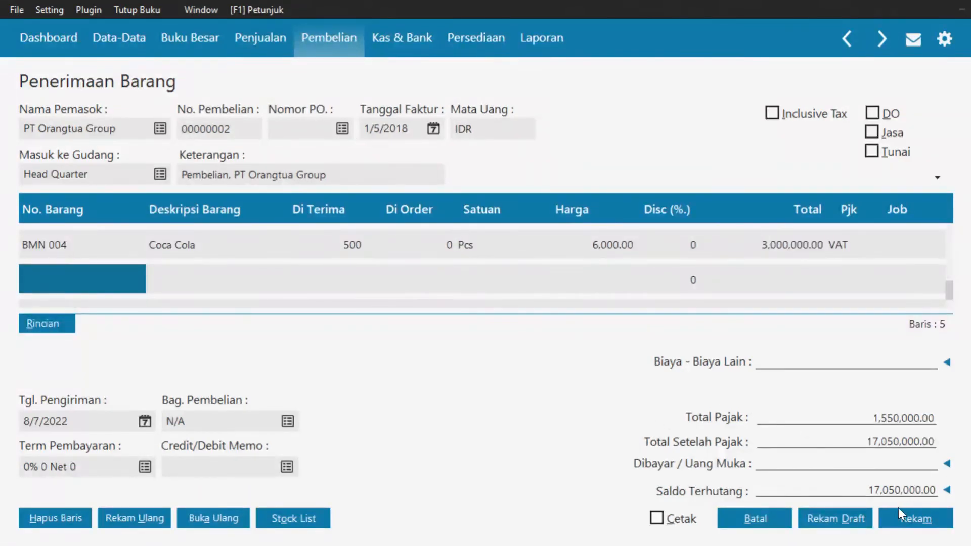
key("Up")
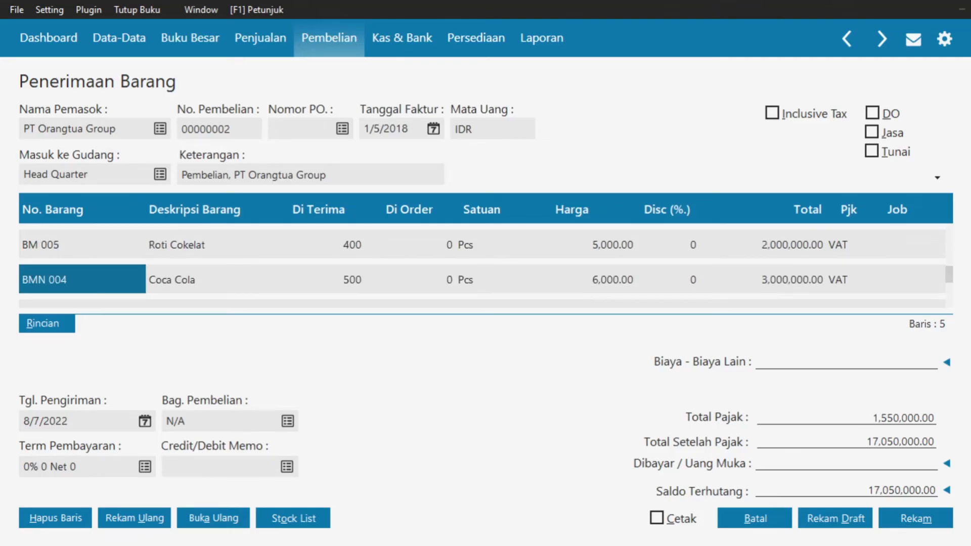
Enter 100,000 other costs and apply the 2,050,000 down payment PA000001
type("100000")
key("Return")
left_click(947, 464)
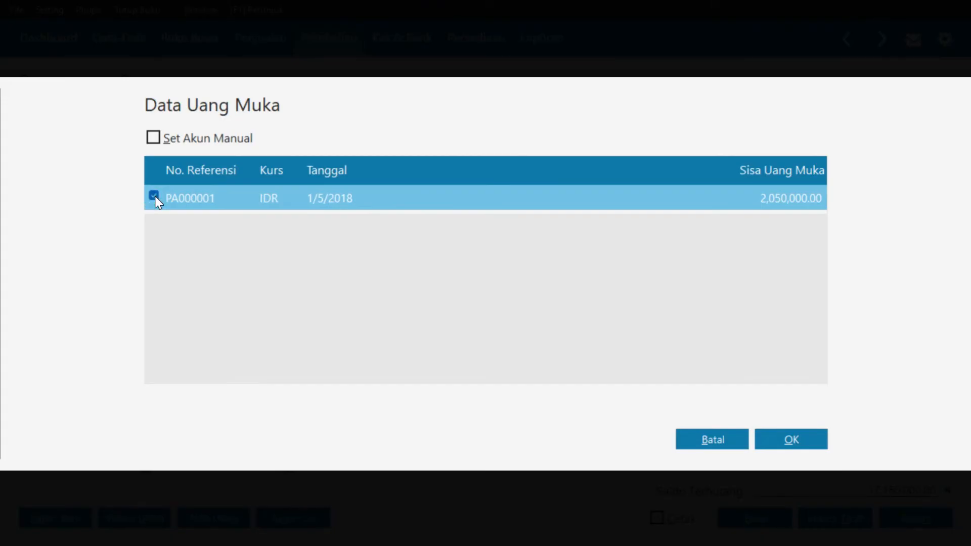
left_click(784, 440)
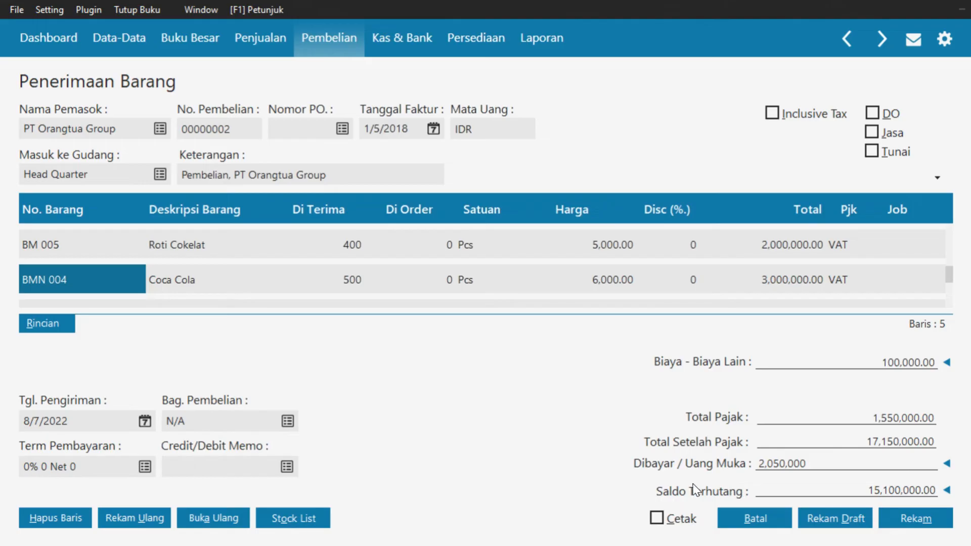
key("Tab")
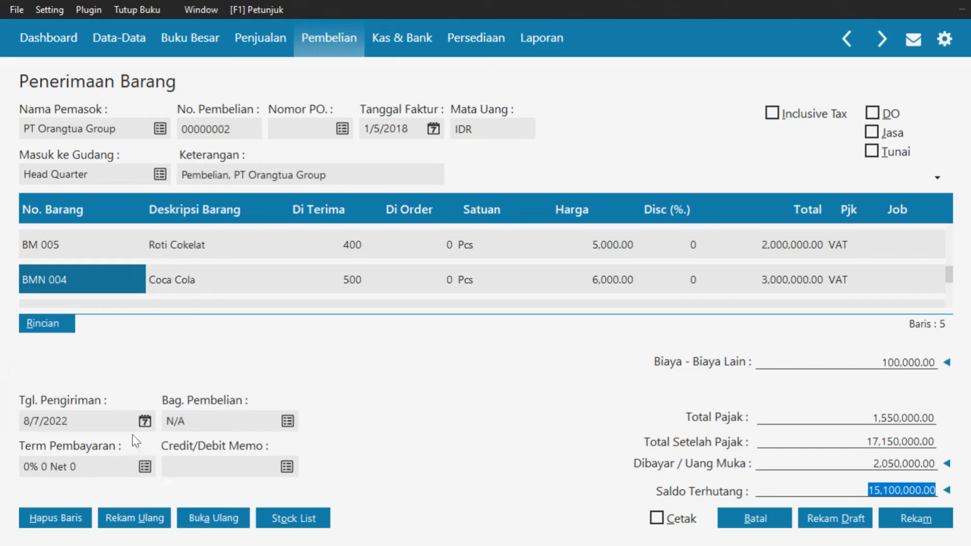
Set the delivery date to 5 January 2018
left_click(145, 421)
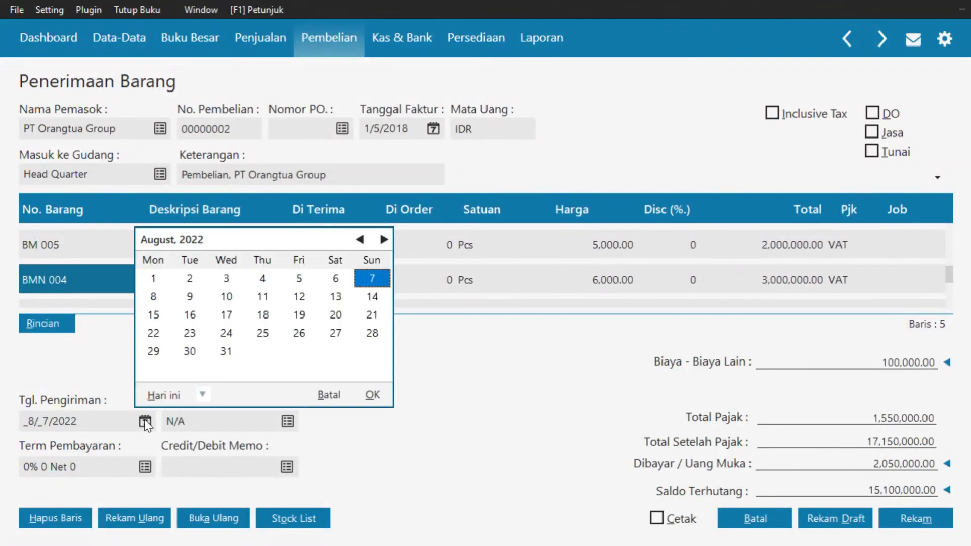
left_click(203, 395)
left_click(230, 359)
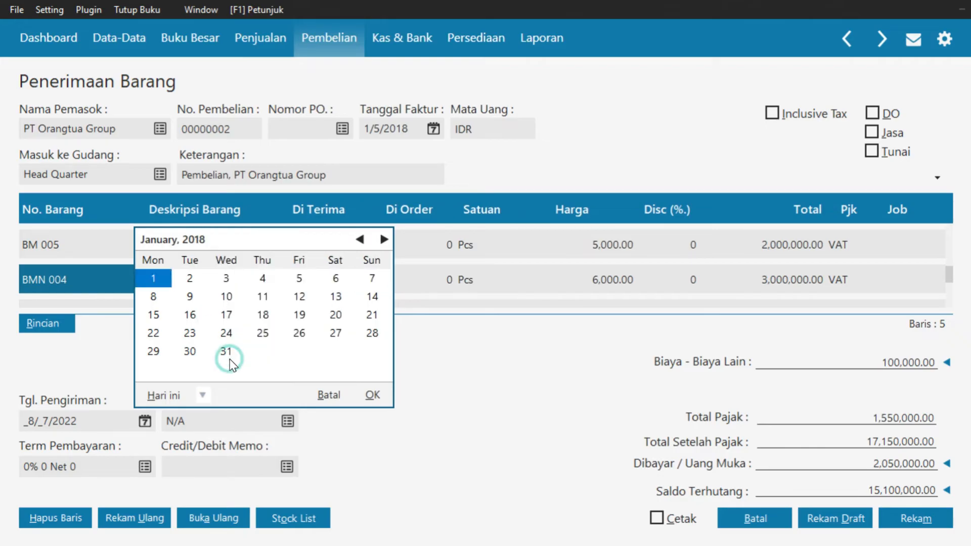
left_click(299, 279)
left_click(372, 395)
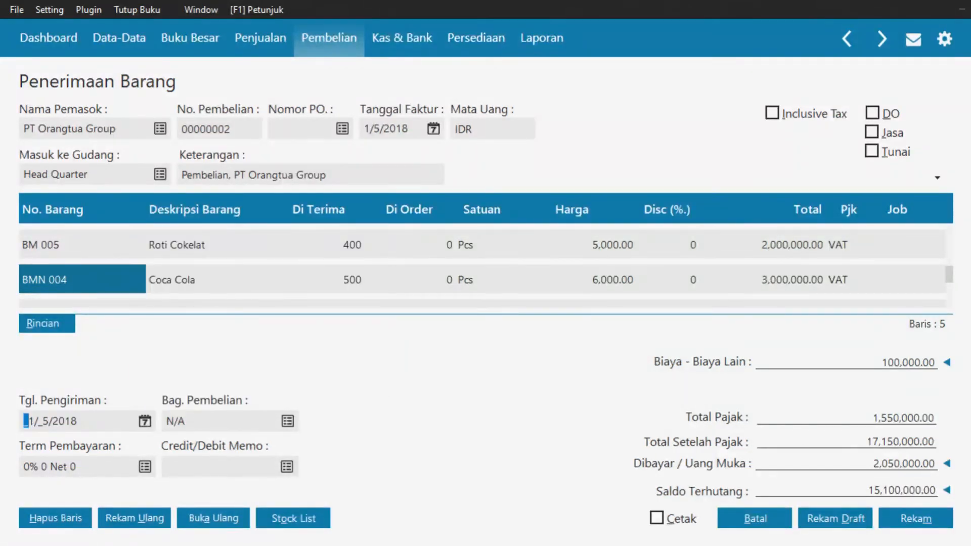
Set payment terms to 2% 10 Net 30 and save the goods receipt
left_click(145, 466)
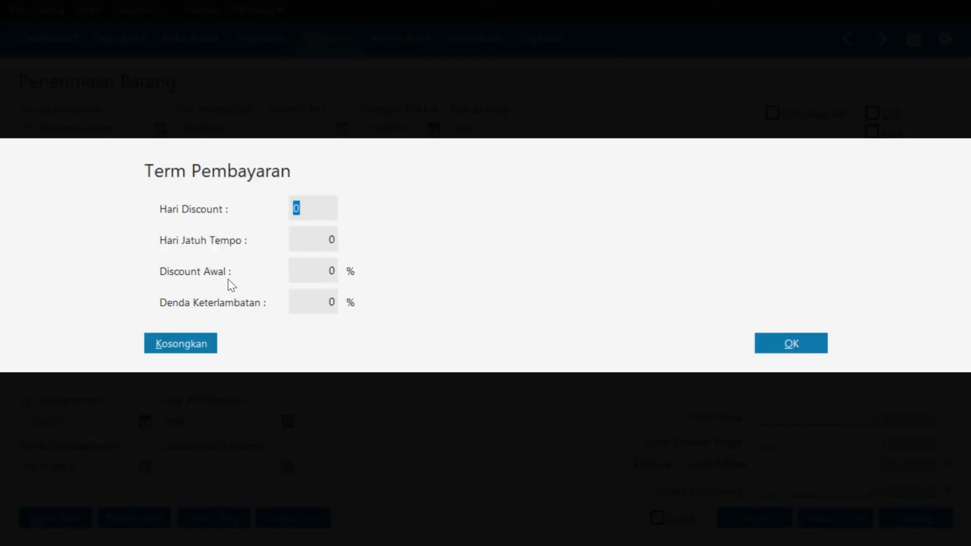
type("10")
key("Tab")
type("30")
key("Delete")
left_click(304, 266)
type("2")
left_click(783, 347)
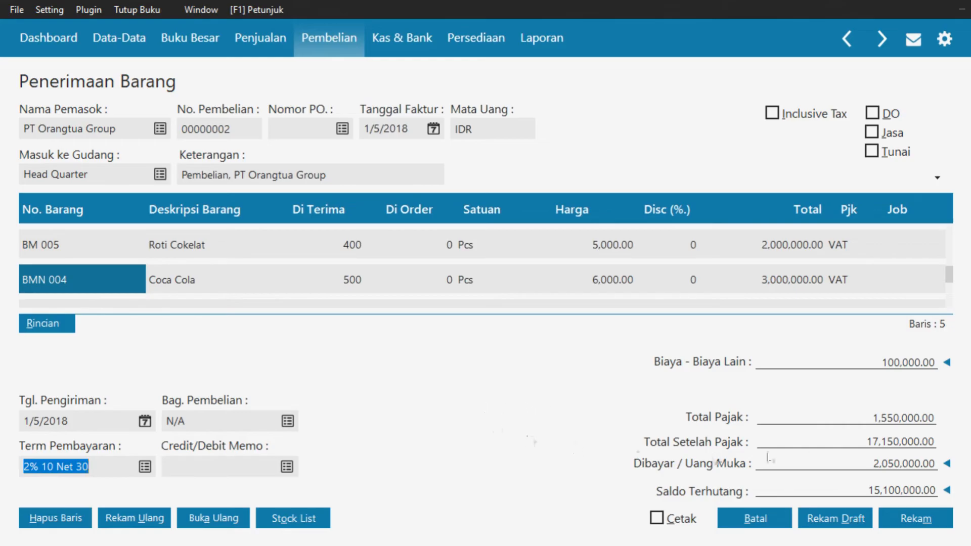
left_click(900, 520)
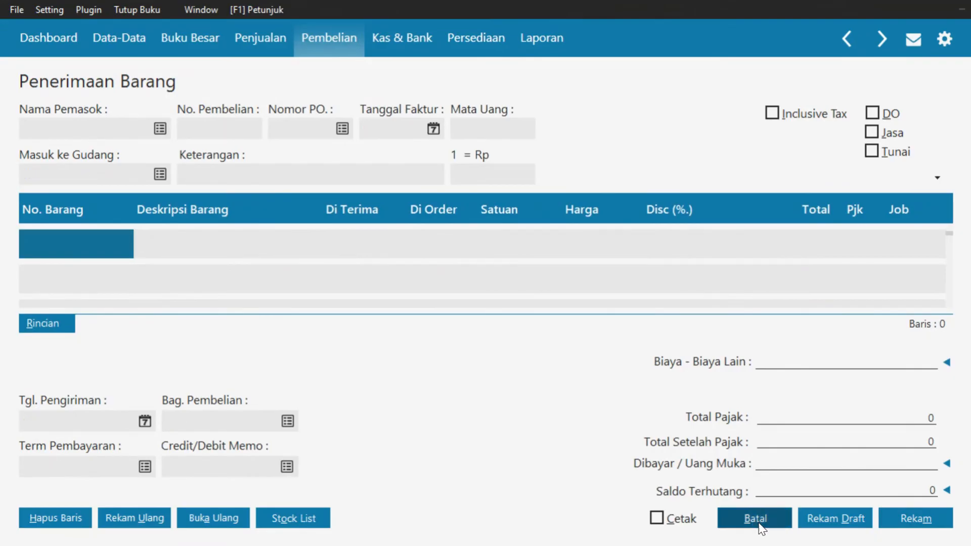
Close the goods receipt form and switch to the Penjualan (sales) section
left_click(755, 519)
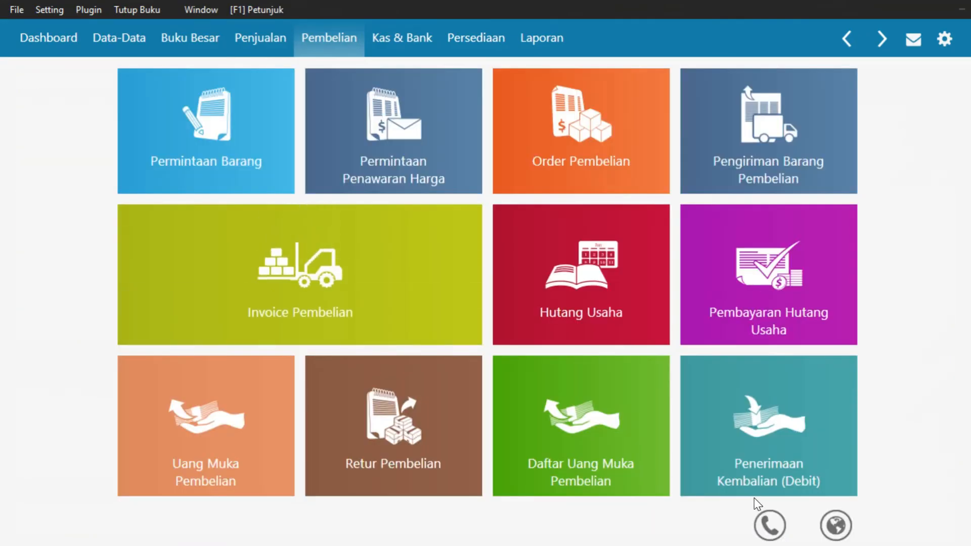
mouse_move(540, 376)
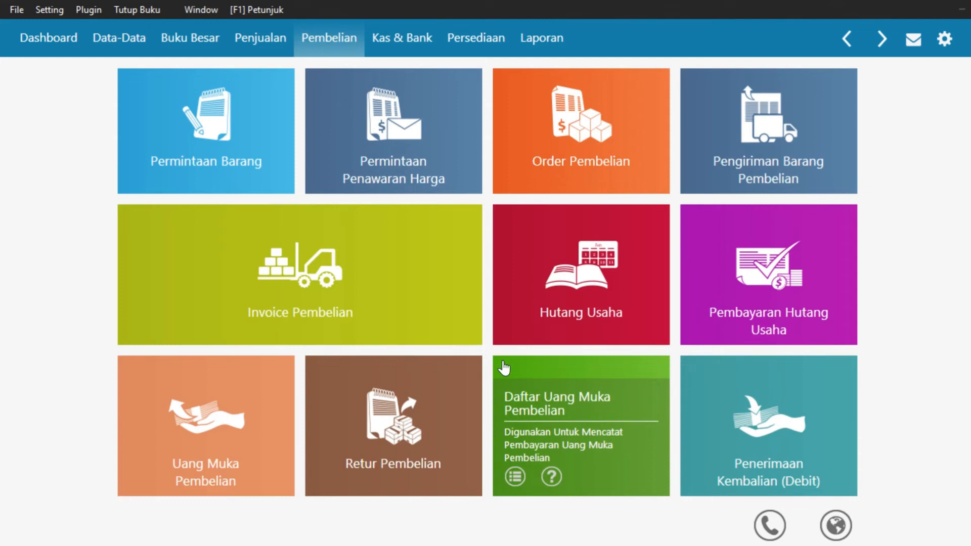
left_click(273, 44)
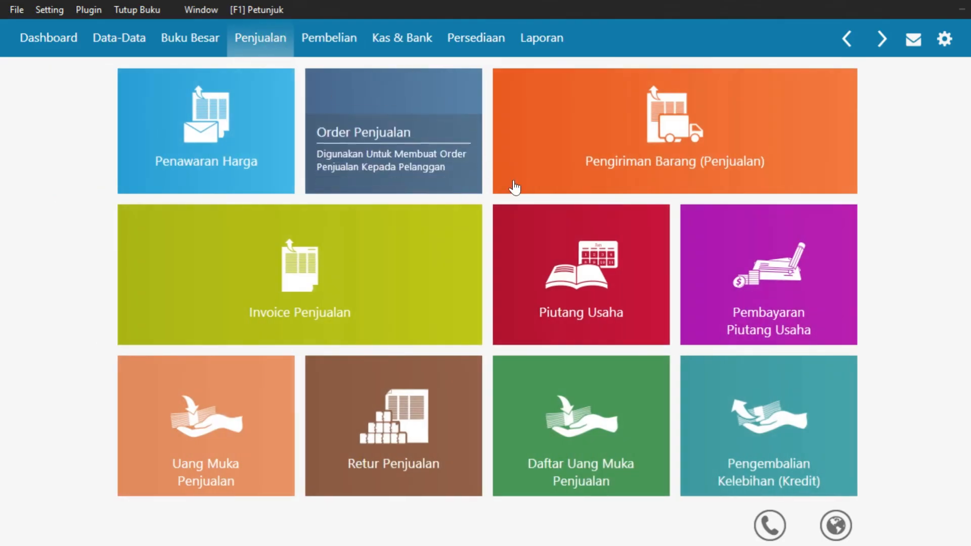
Start a new receivable payment from Toko Buana dated 7 January 2018
mouse_move(689, 313)
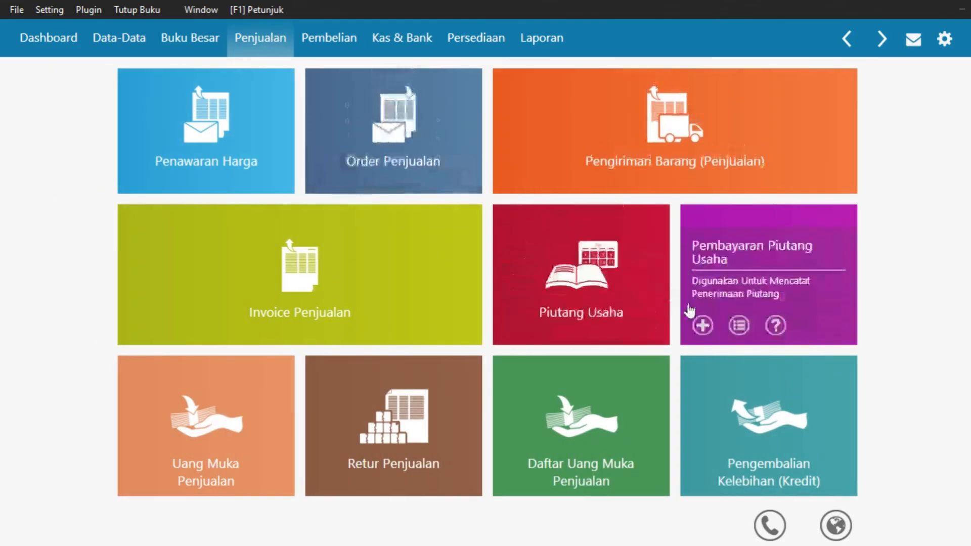
left_click(703, 327)
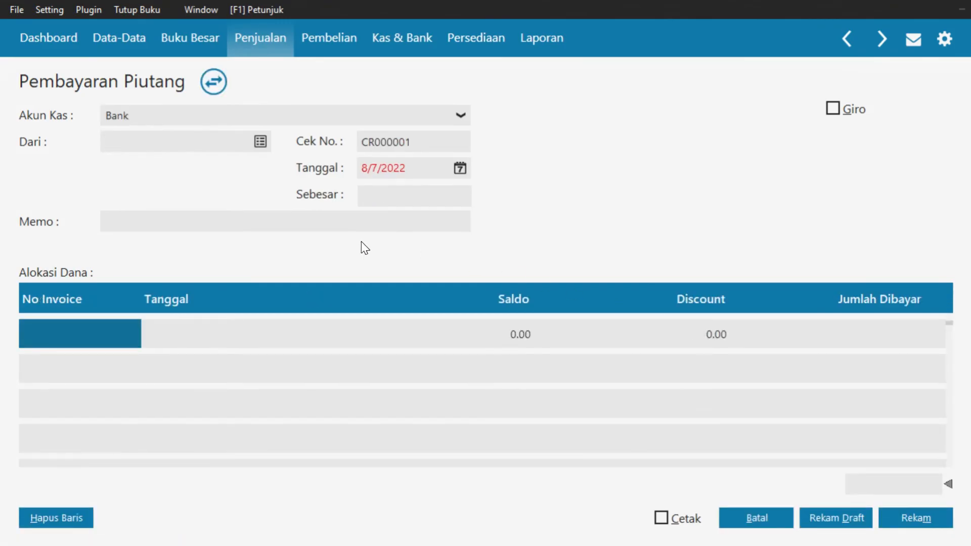
left_click(261, 142)
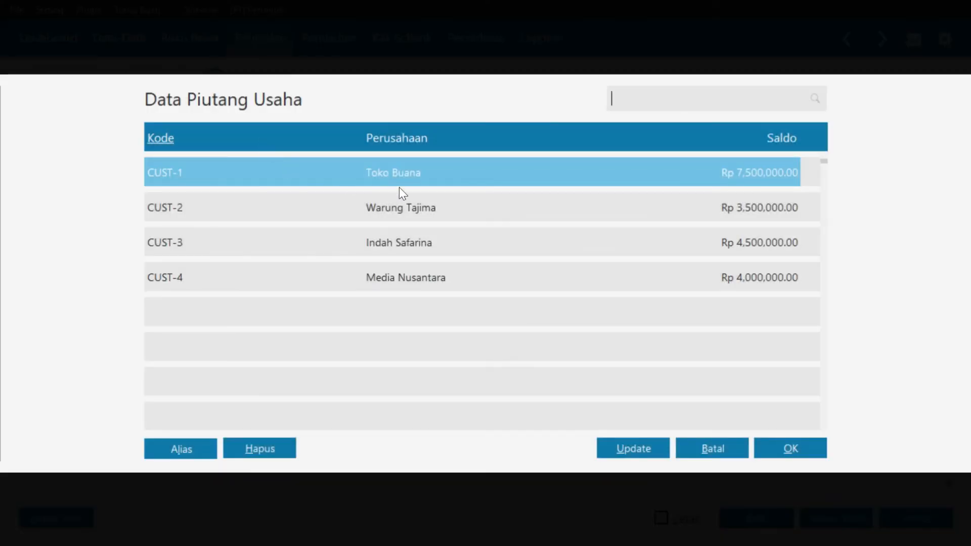
left_click(787, 449)
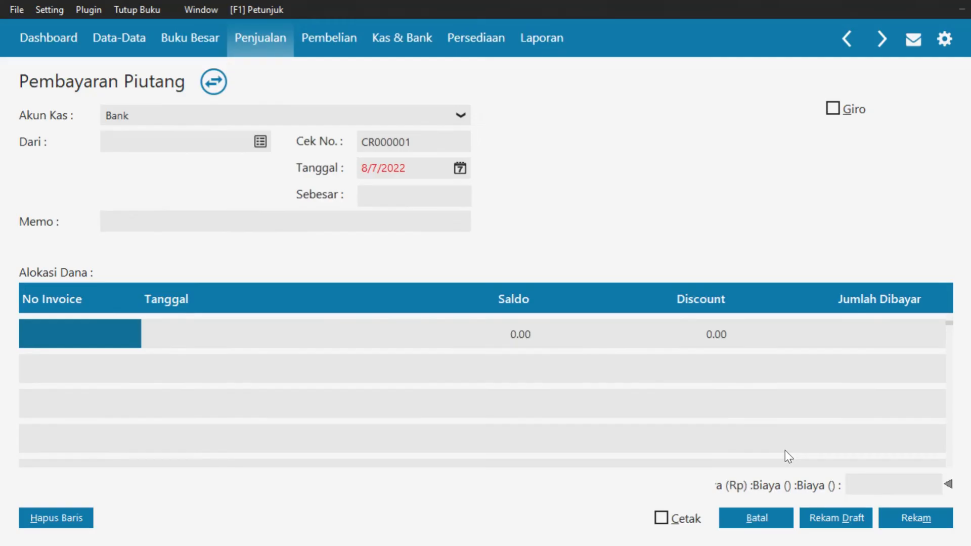
left_click(462, 170)
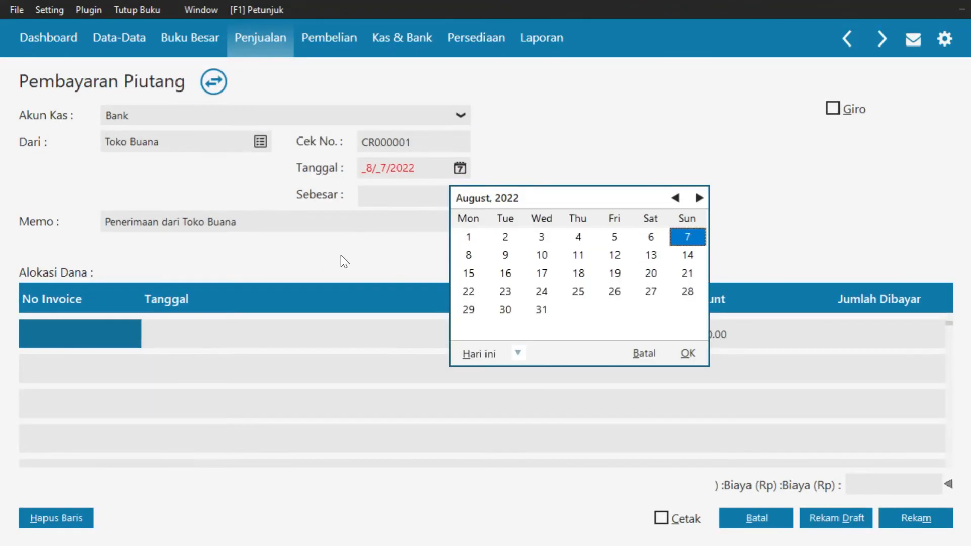
left_click(518, 353)
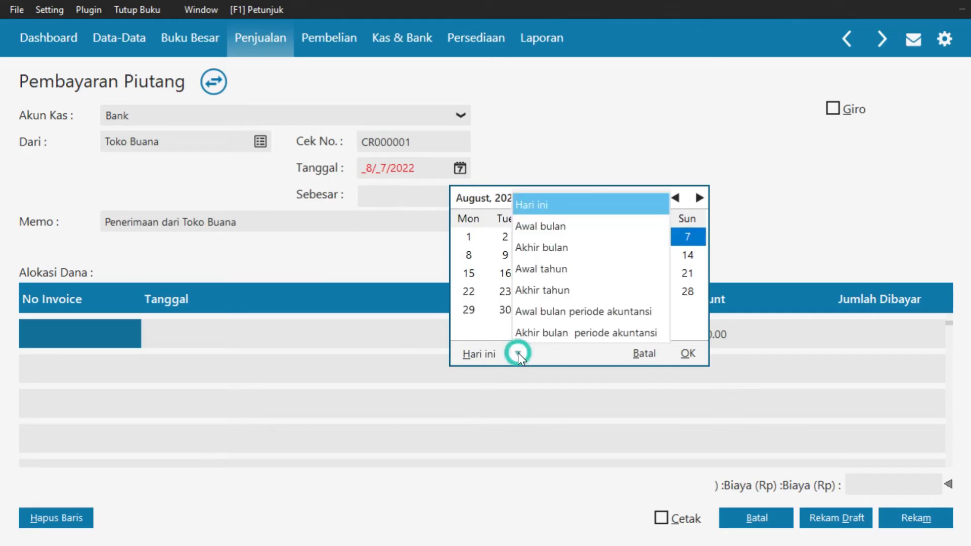
left_click(546, 314)
left_click(687, 237)
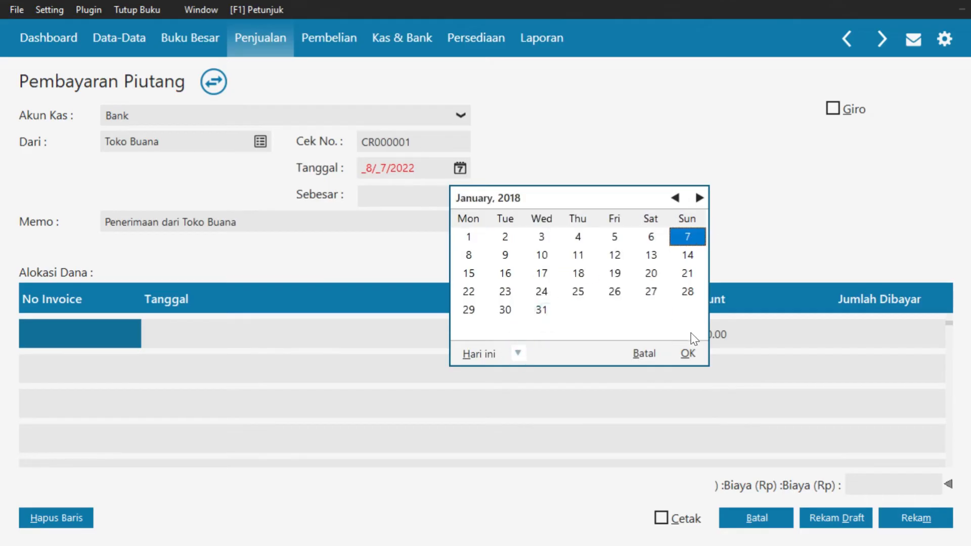
left_click(688, 353)
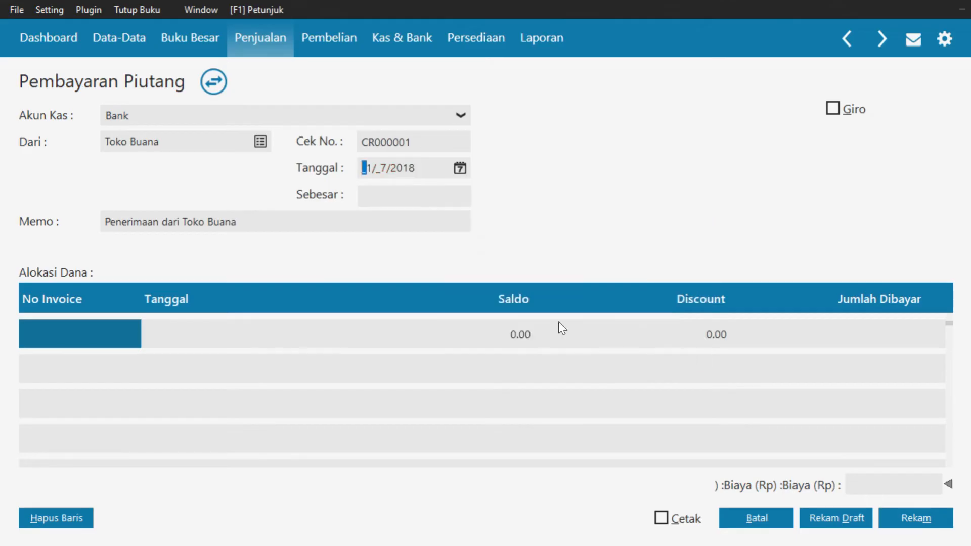
Apply 1,000,000 to invoice INV 01, save the payment, and close the form
double_click(86, 339)
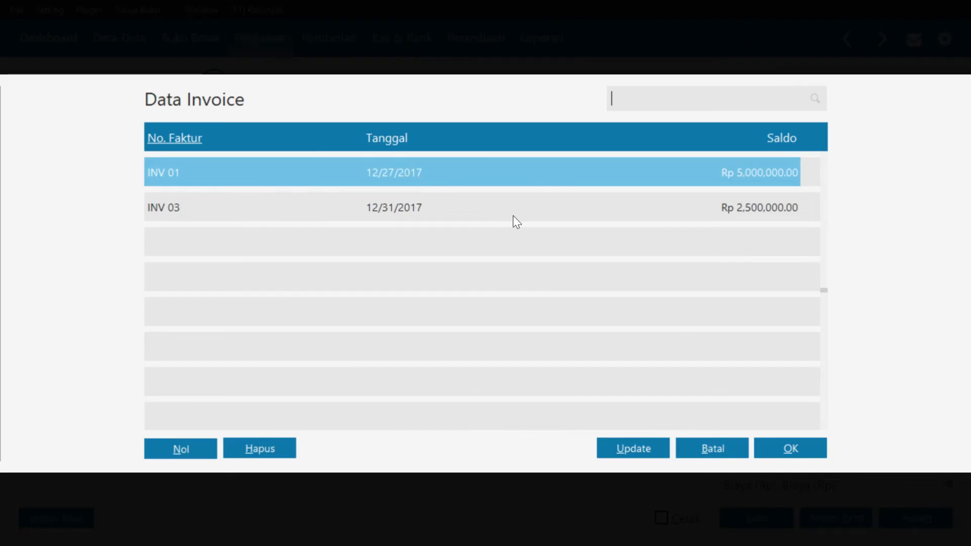
left_click(804, 453)
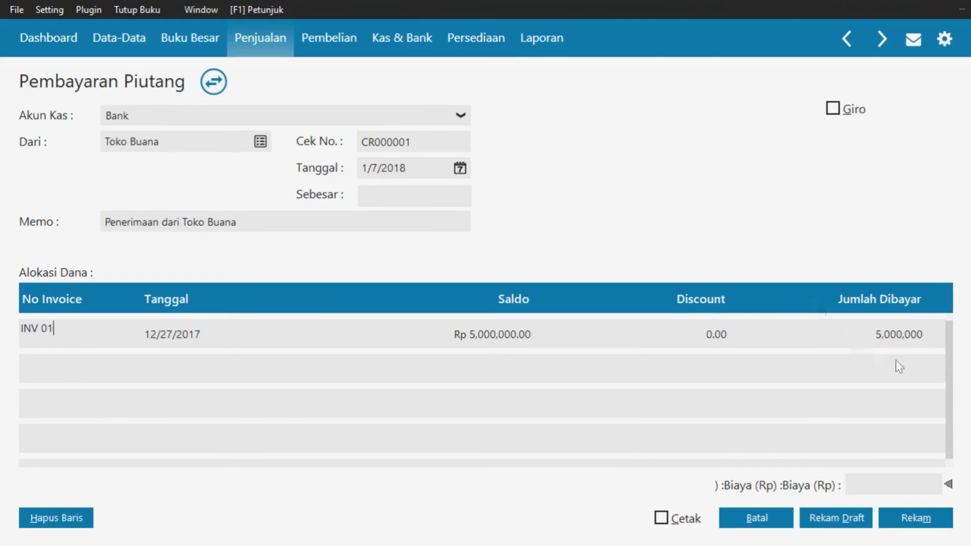
left_click(905, 332)
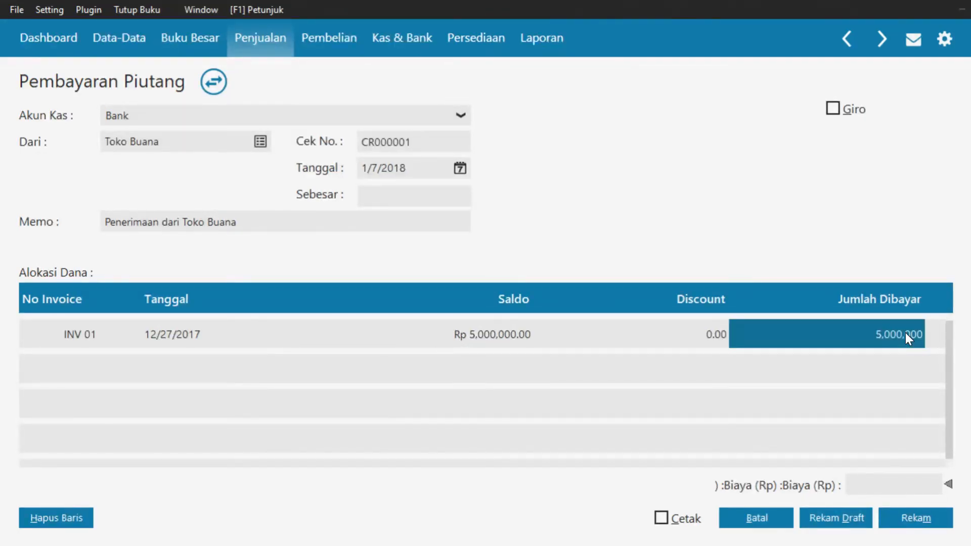
type("100")
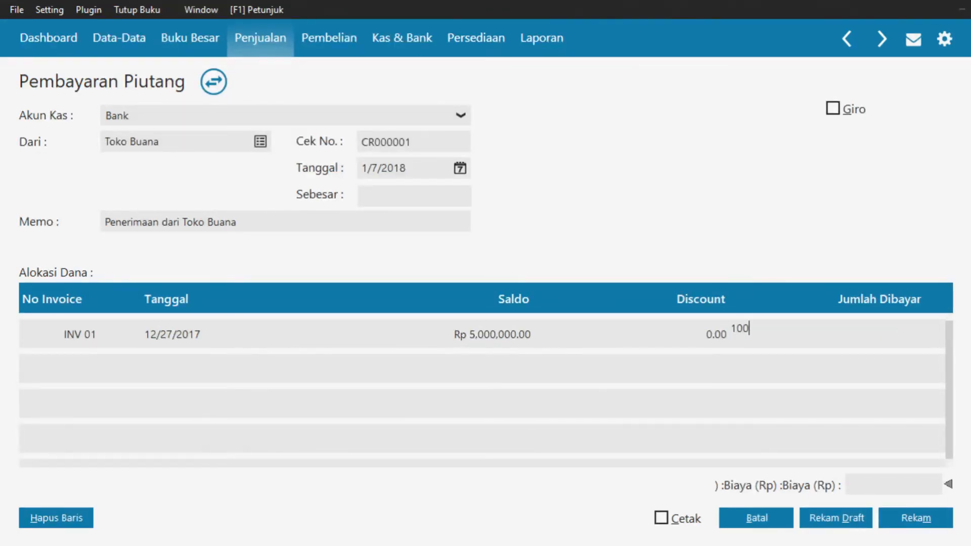
type("0000")
left_click(428, 197)
key("Tab")
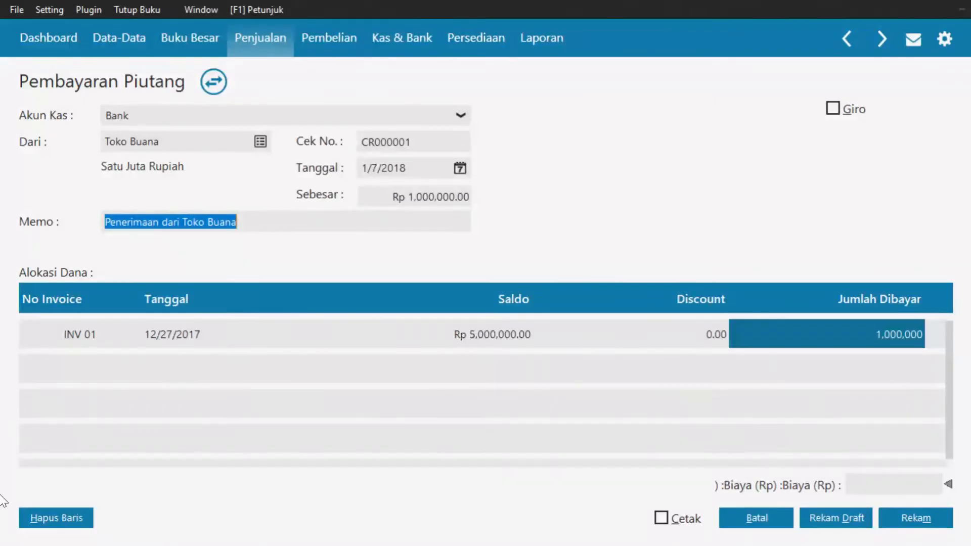
left_click(927, 521)
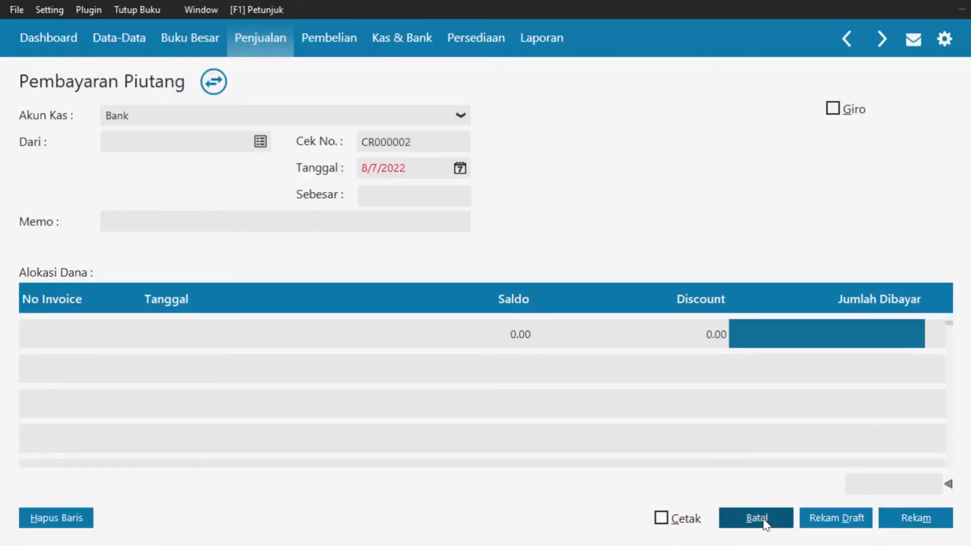
left_click(764, 524)
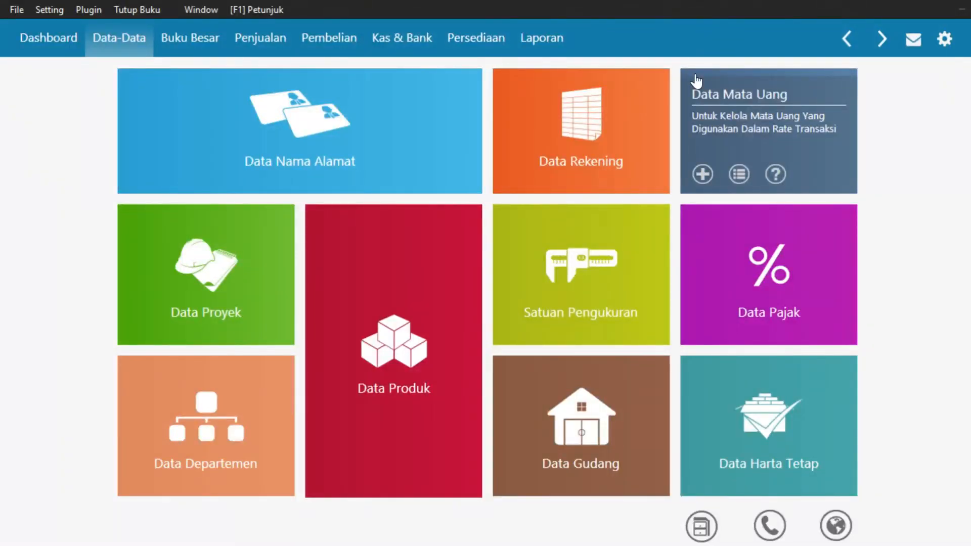
From the Penjualan section, start a new Invoice Penjualan
left_click(267, 41)
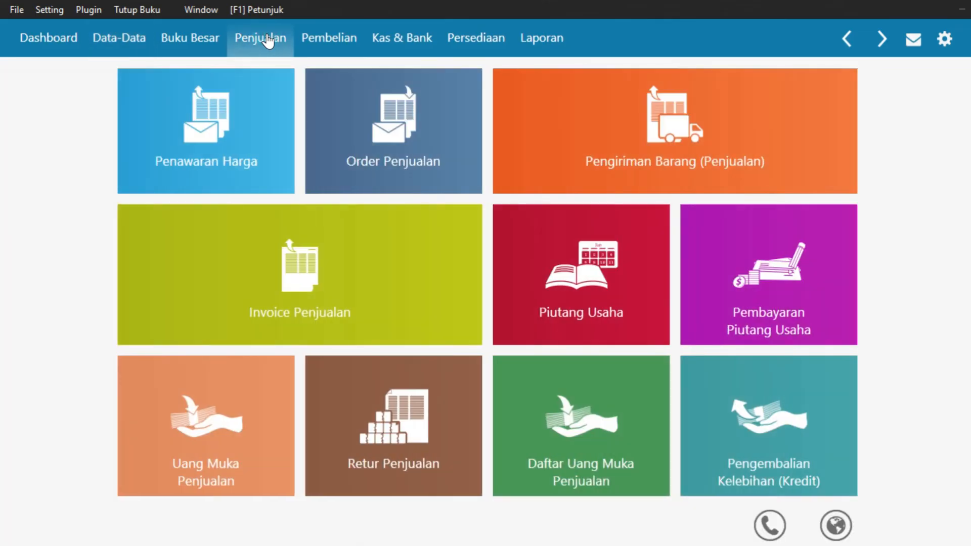
mouse_move(208, 258)
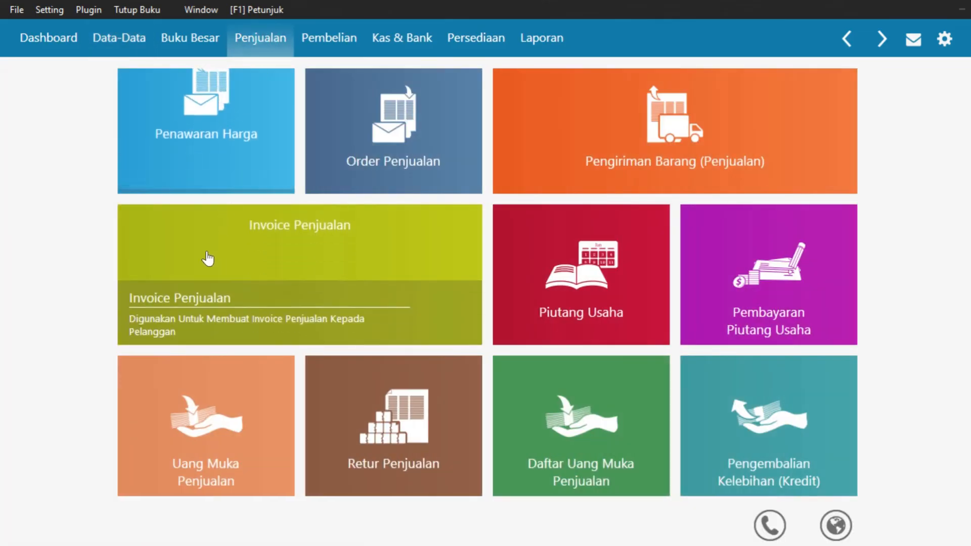
left_click(140, 325)
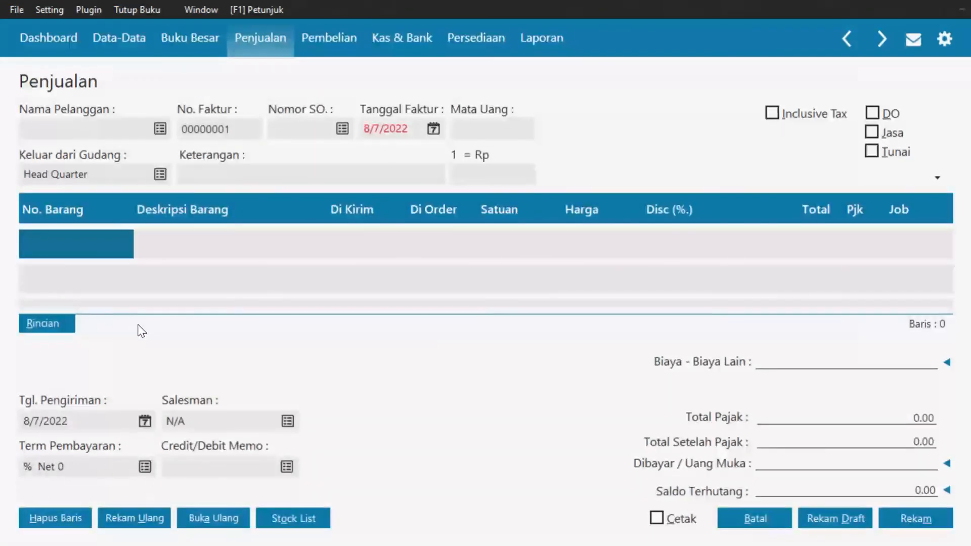
Create new customer Abadi Teleshop and select it as the invoice's customer
left_click(160, 130)
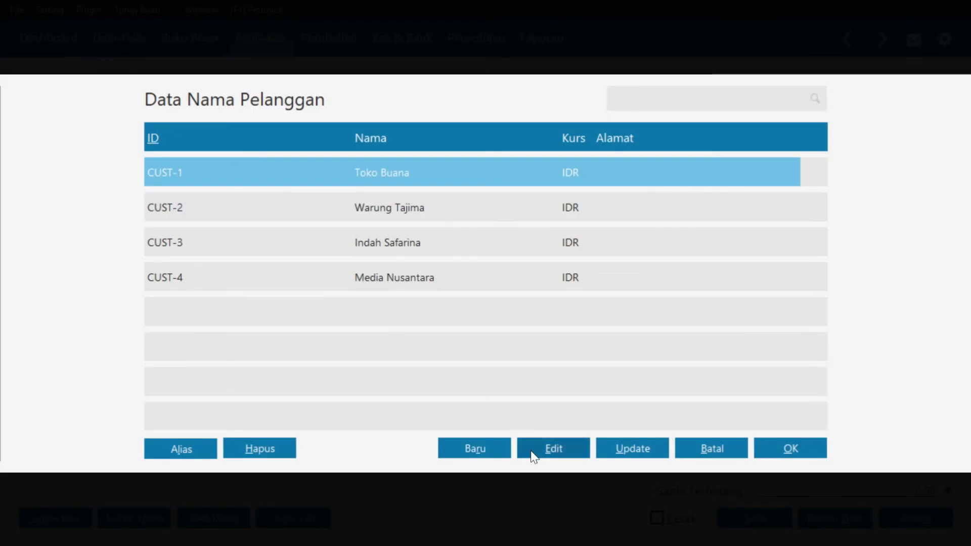
left_click(496, 449)
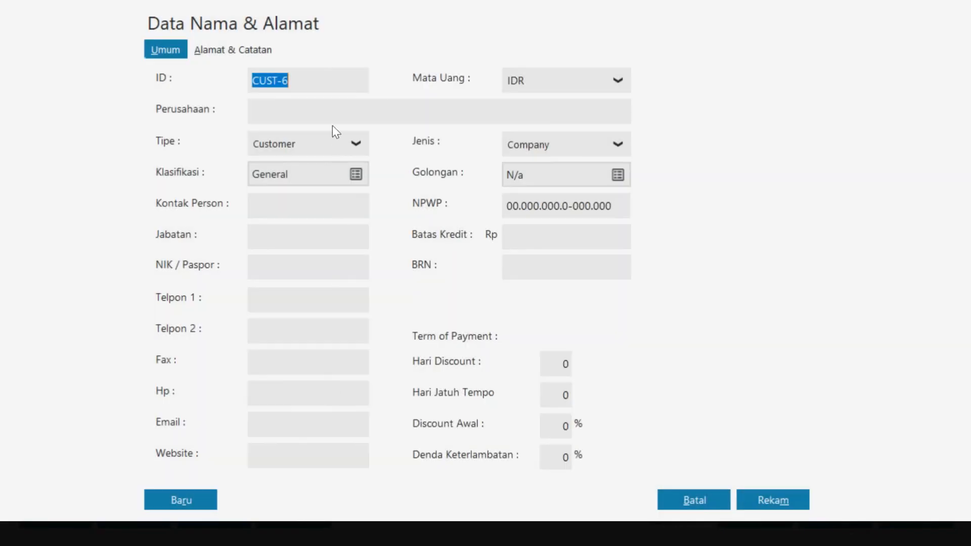
left_click(332, 111)
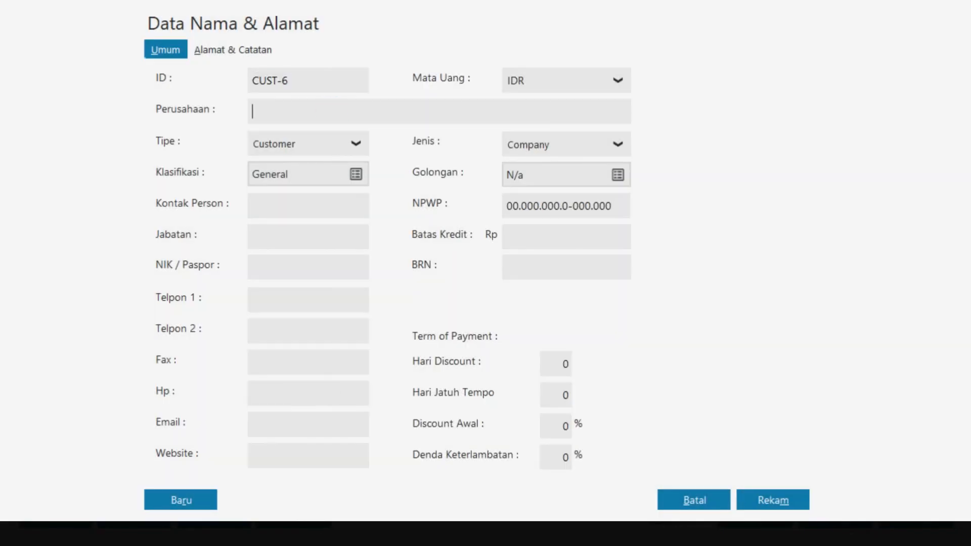
type("Abadi Teleshop")
left_click(764, 500)
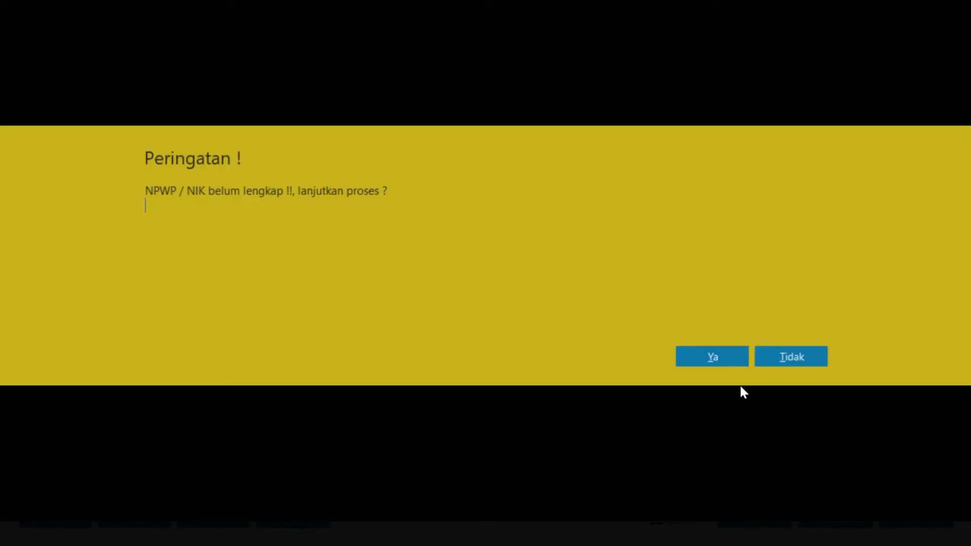
left_click(730, 357)
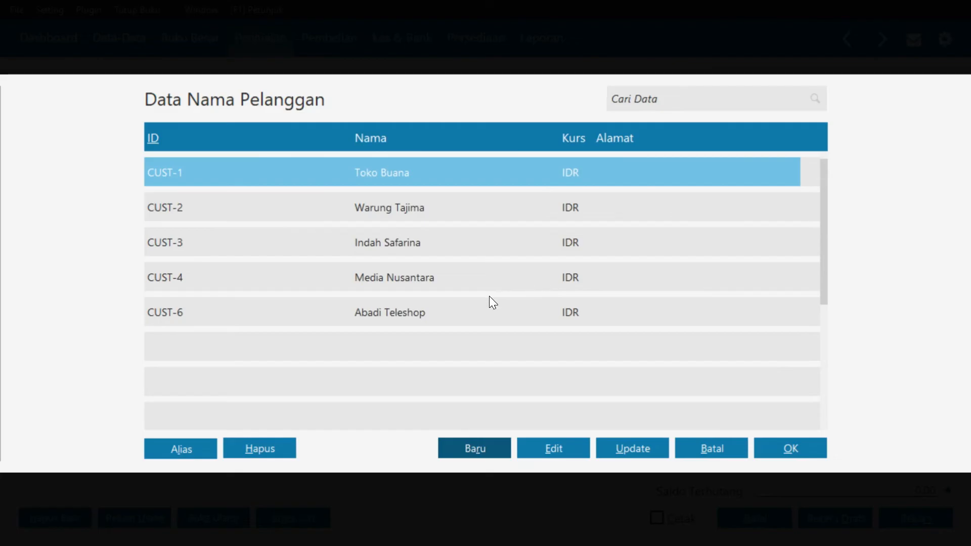
left_click(482, 313)
left_click(794, 450)
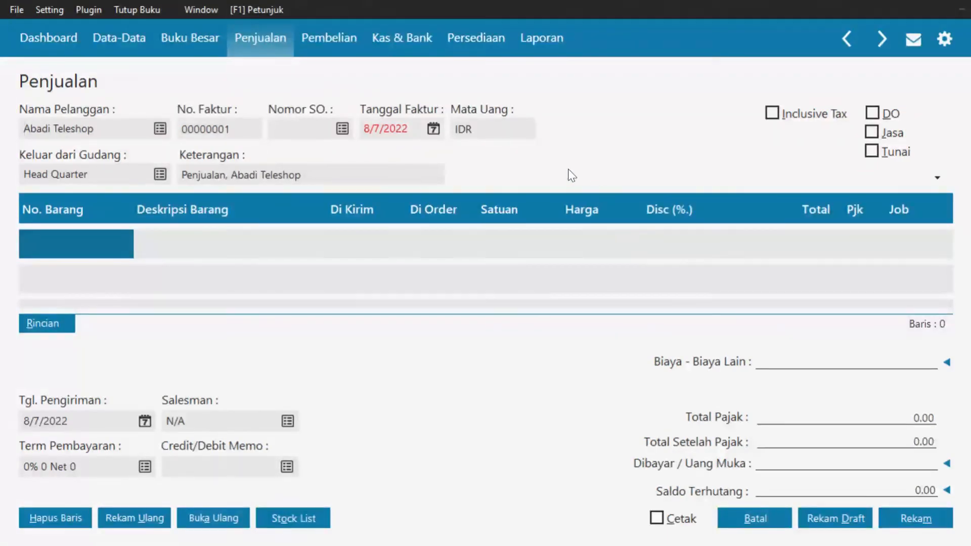
Date the Abadi Teleshop invoice 1/7/2018 and tick Jasa and Tunai for a cash service sale
left_click(436, 128)
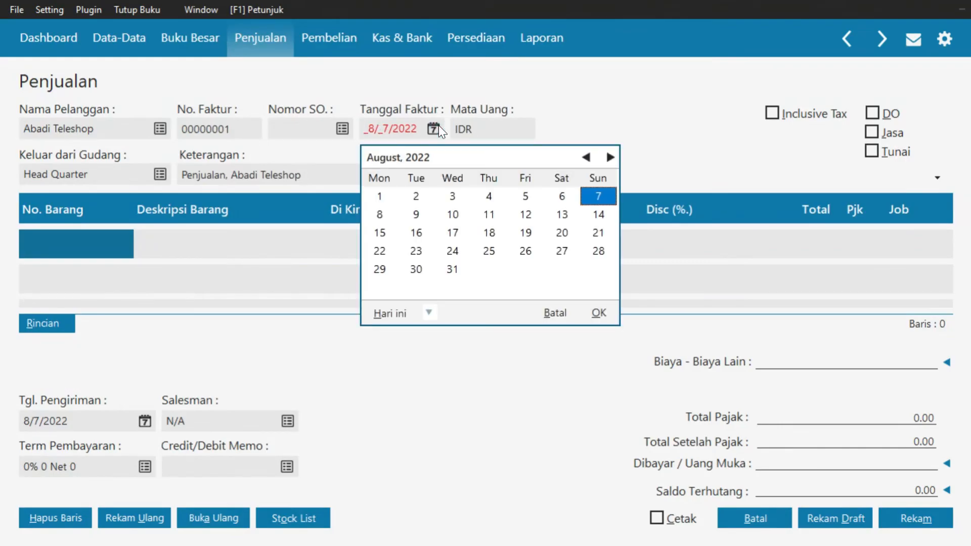
left_click(427, 314)
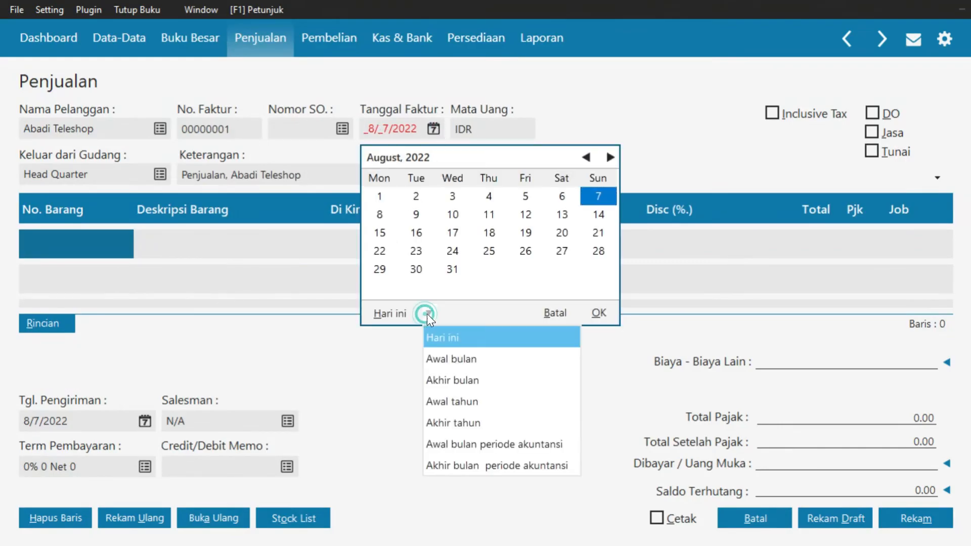
left_click(482, 450)
left_click(599, 196)
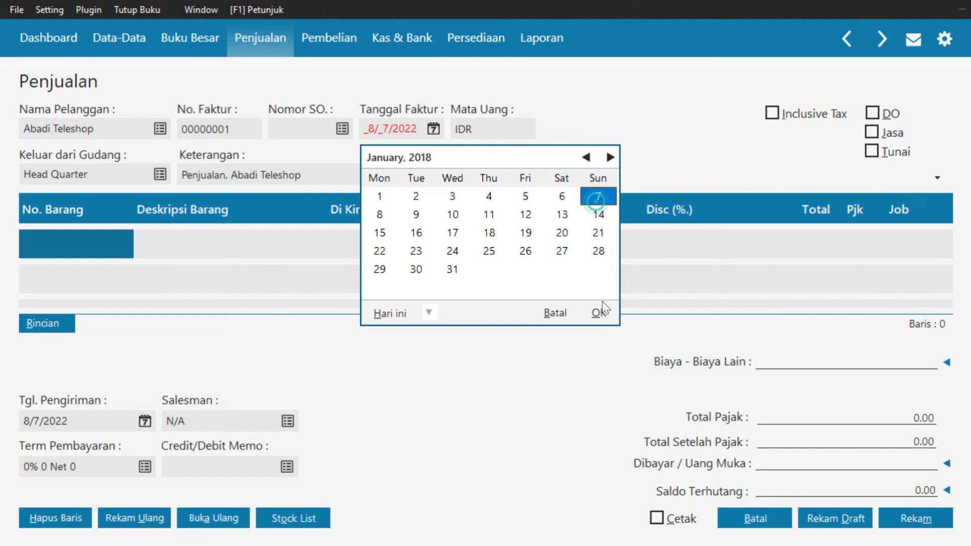
left_click(599, 313)
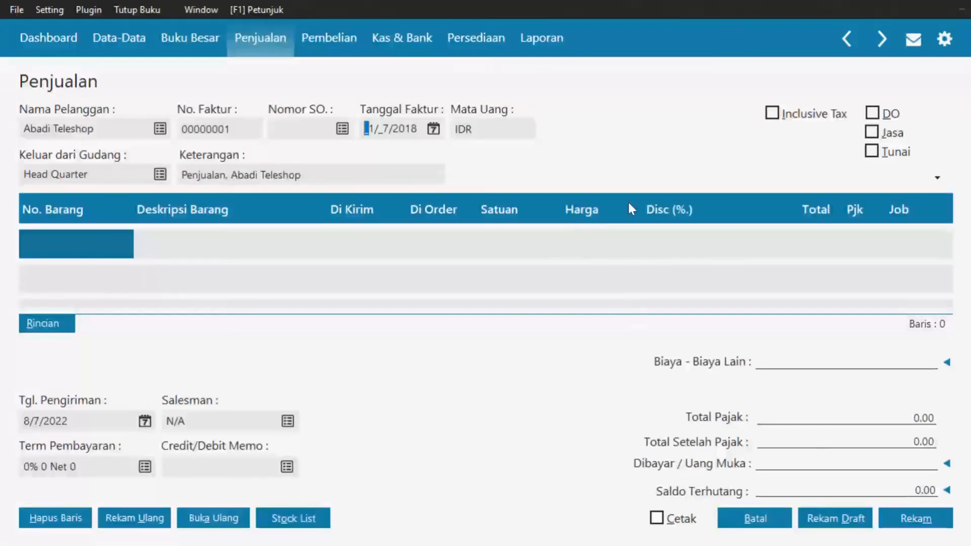
left_click(881, 131)
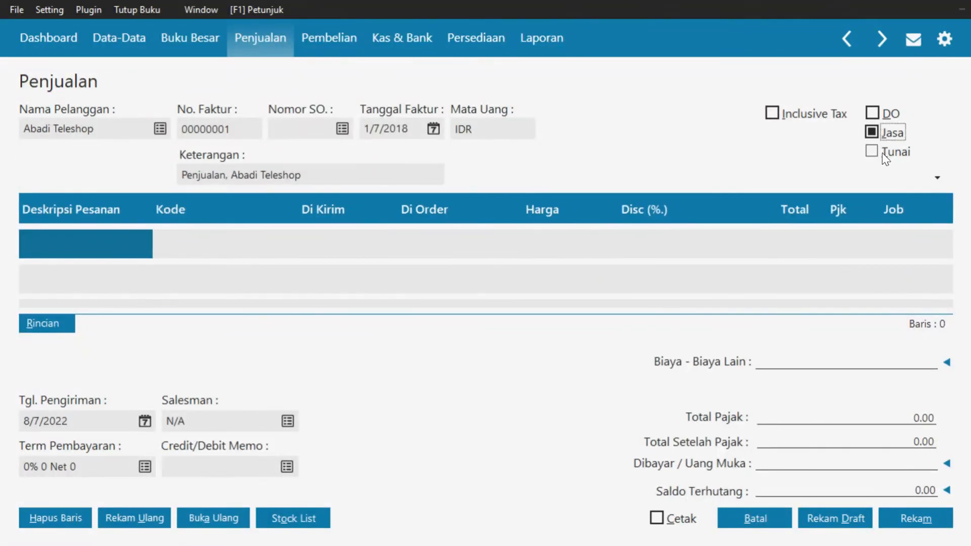
left_click(883, 153)
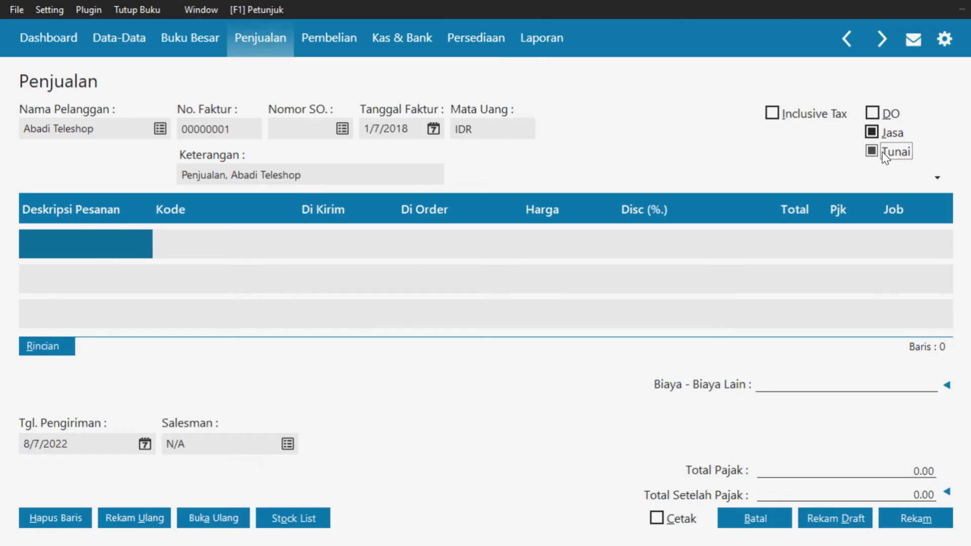
Enter 'Pend Jasa Pembungkusan' as the first invoice line's description
left_click(105, 239)
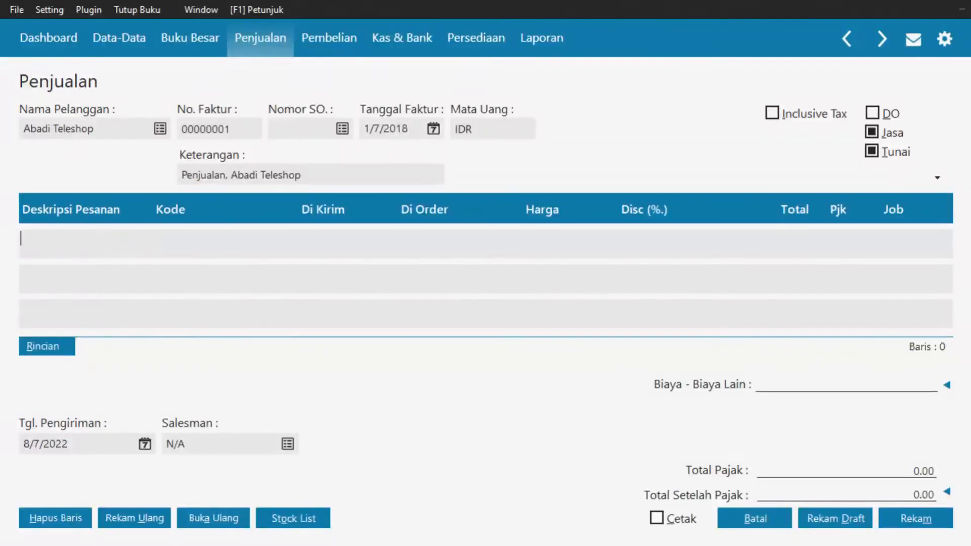
type("Pend Jasa Pemmbukusan")
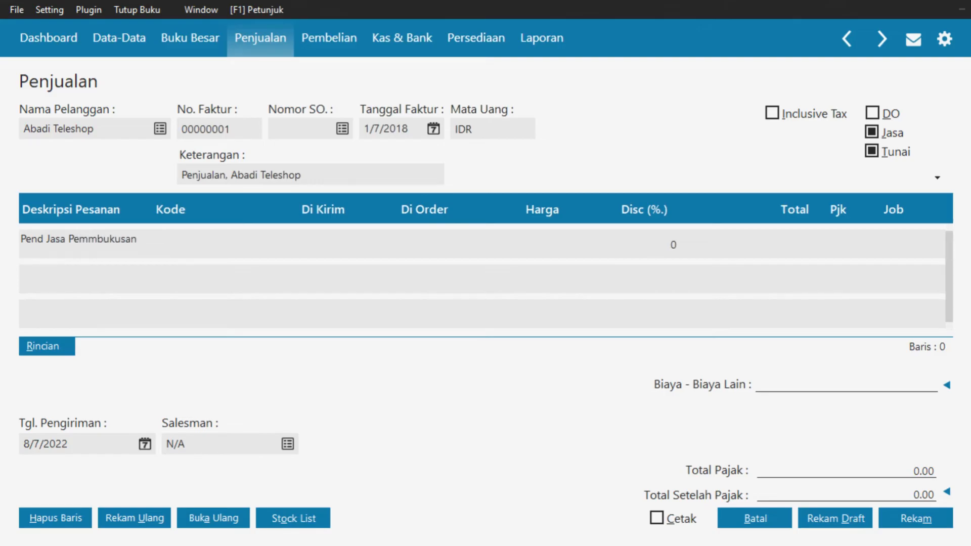
key("BackSpace")
key("BackSpace")
key("BackSpace")
key("BackSpace")
key("BackSpace")
key("BackSpace")
key("BackSpace")
key("BackSpace")
type("bungkusan")
key("Return")
Post the line to account 4900-00-010 Pendapatan Lain, found by searching 'pen'
double_click(205, 252)
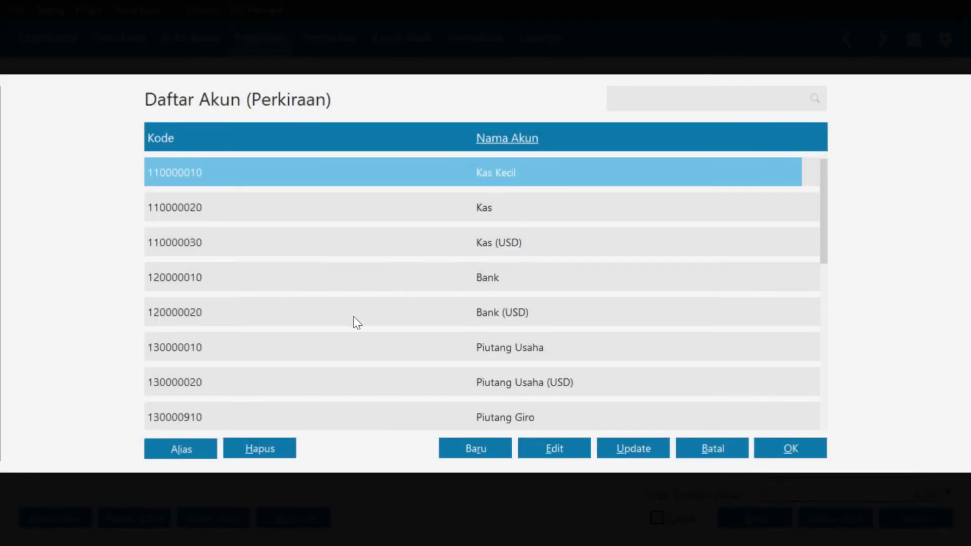
type("pen")
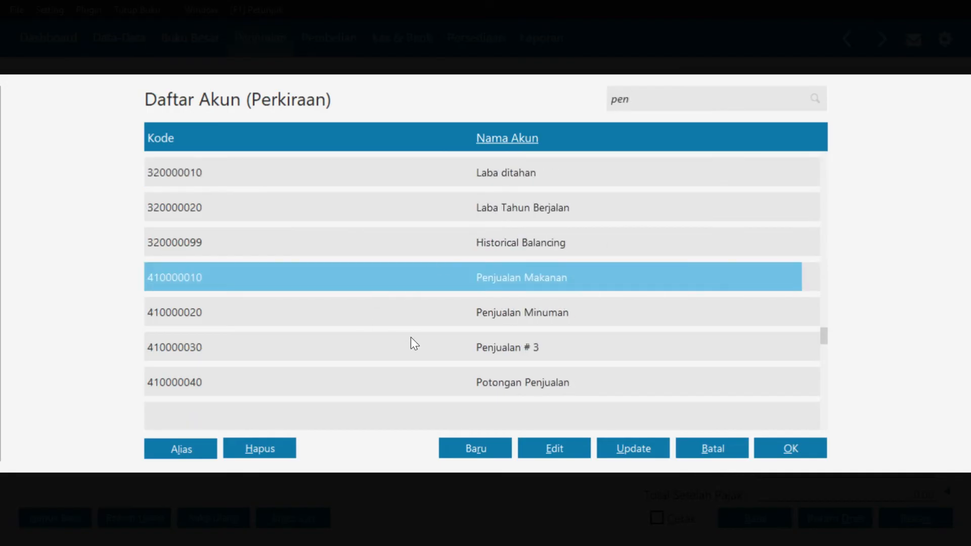
left_click(424, 324)
key("Down")
key("Down")
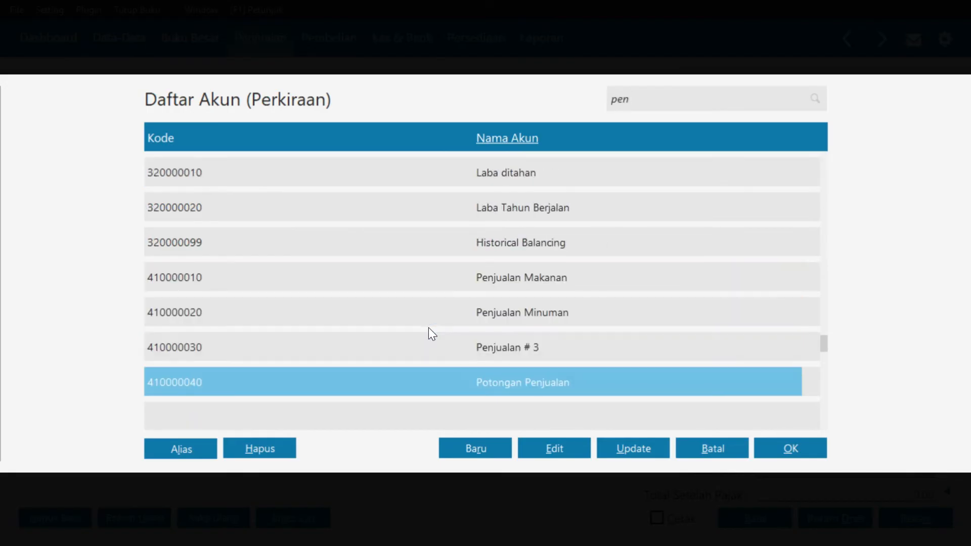
key("Down")
key("Down")
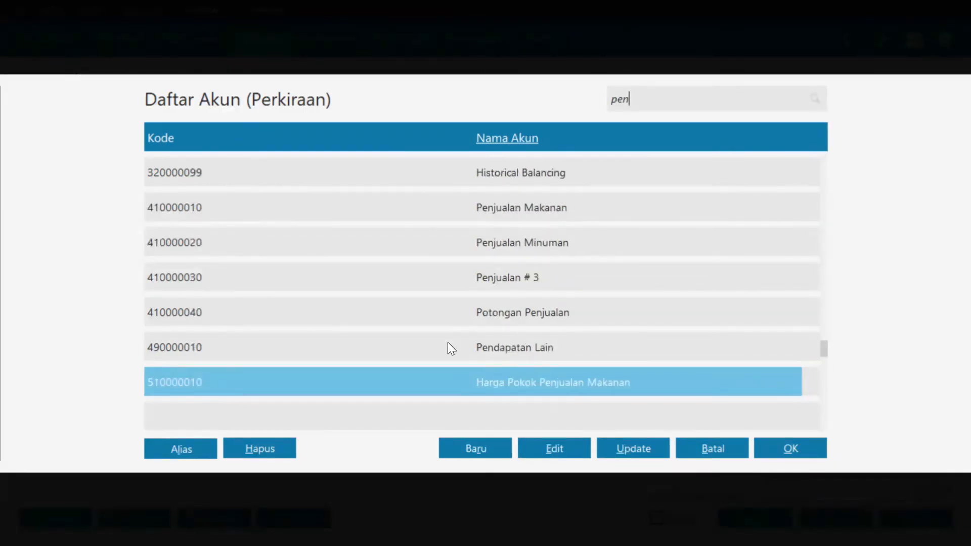
left_click(521, 348)
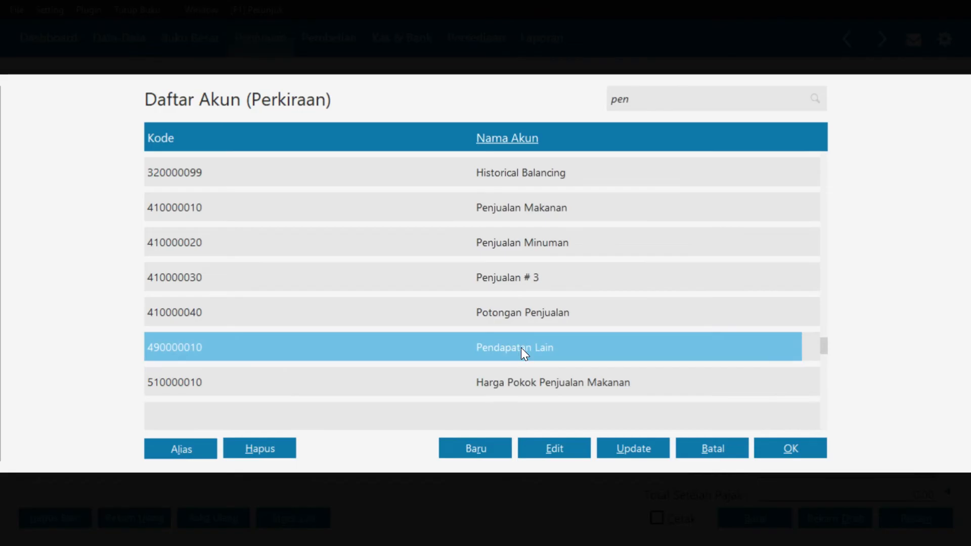
left_click(778, 459)
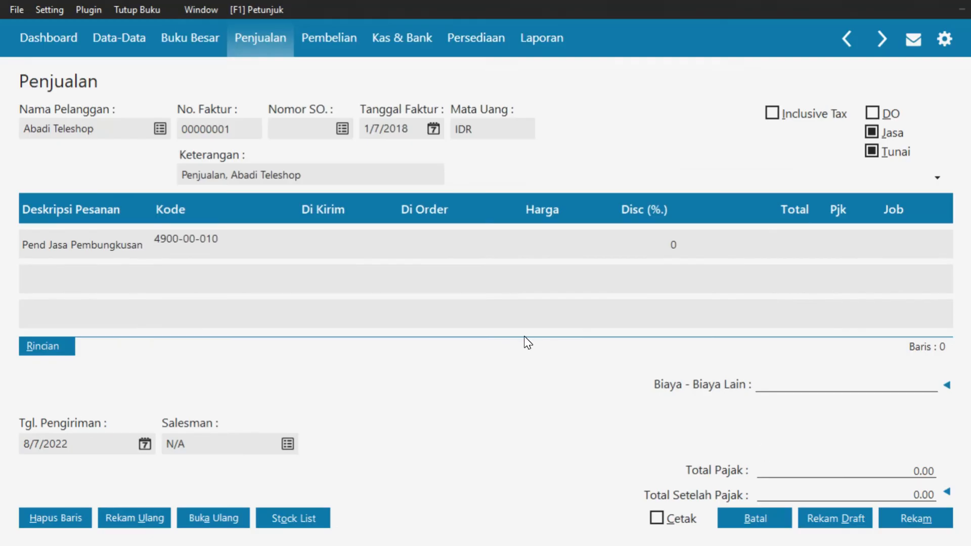
left_click(325, 244)
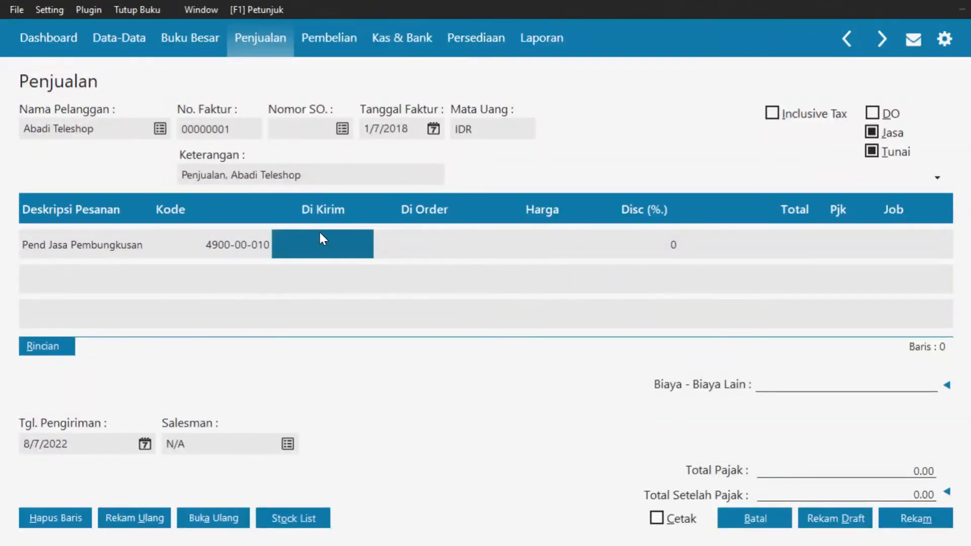
Enter quantity 5 and price 100,000 on the Pend Jasa Pembungkusan line
type("5")
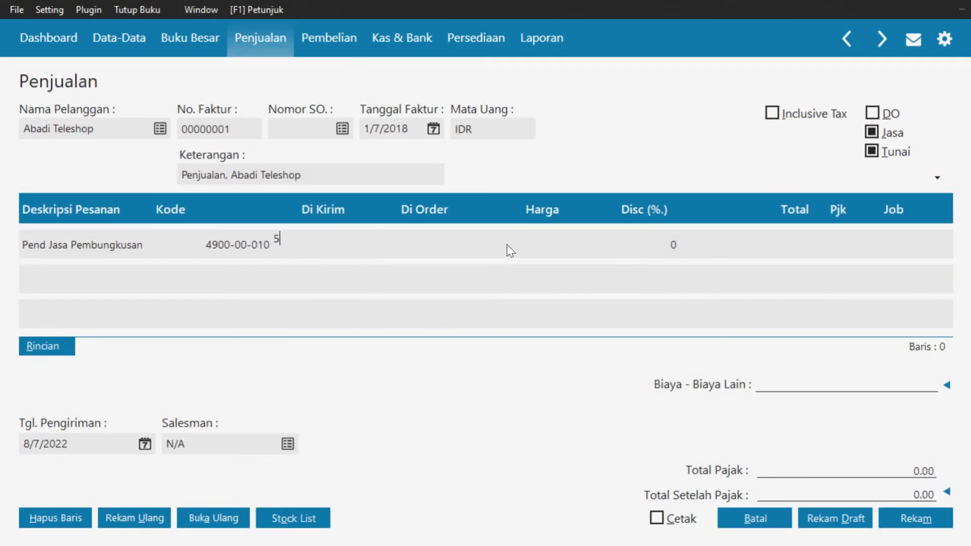
left_click(561, 234)
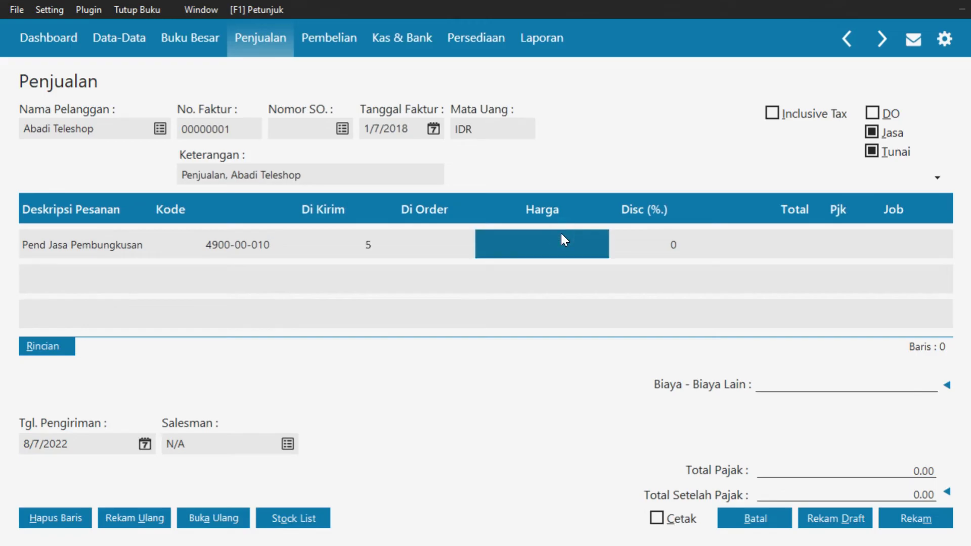
type("1")
type("00,000")
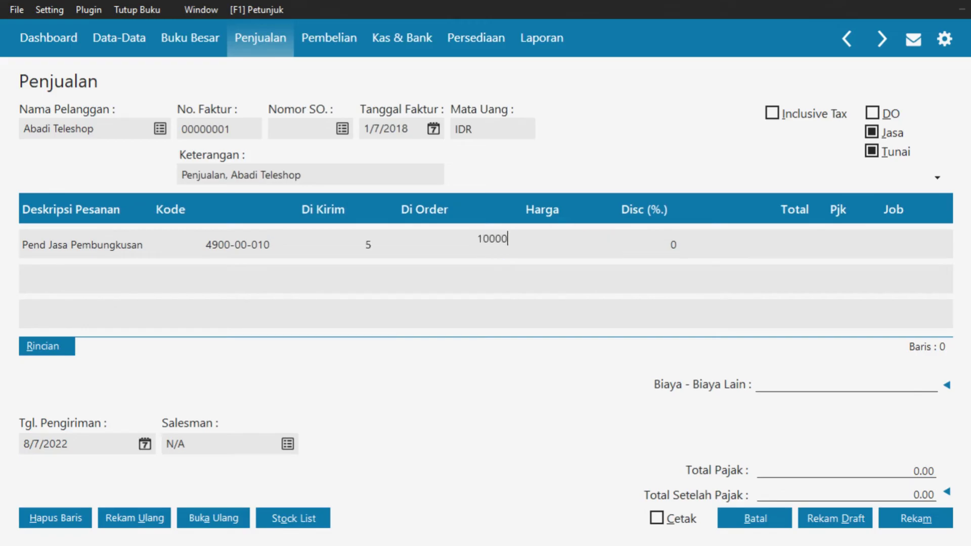
key("Tab")
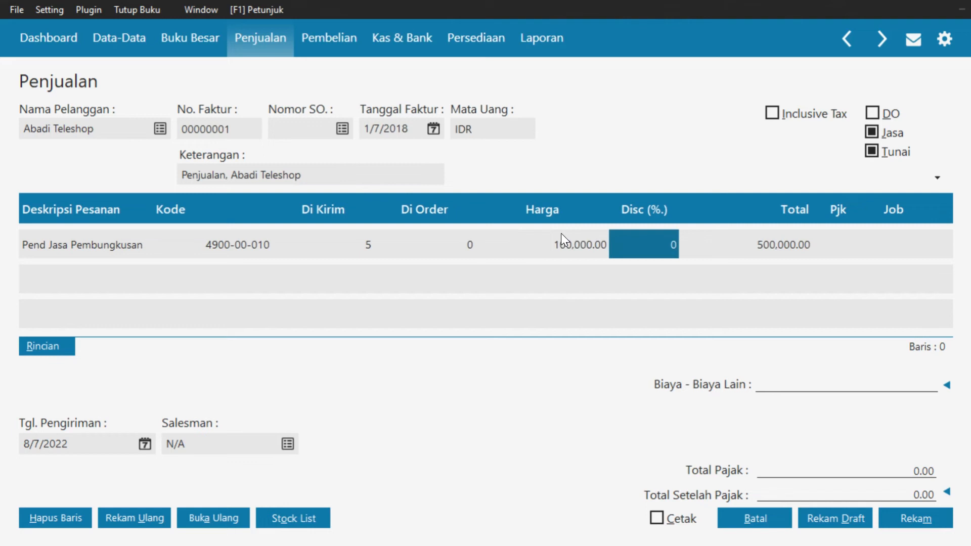
Apply the VAT tax code to the line and finish the row
key("Tab")
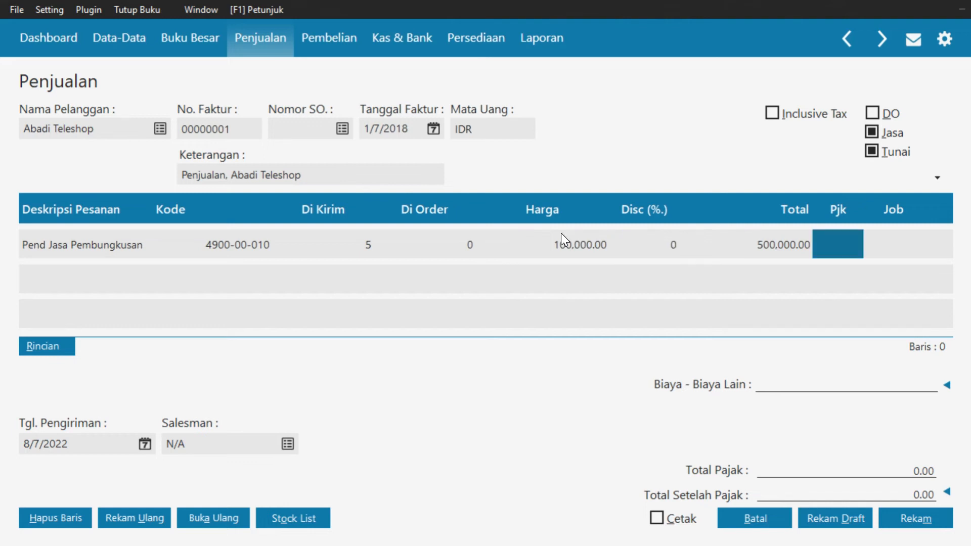
key("F2")
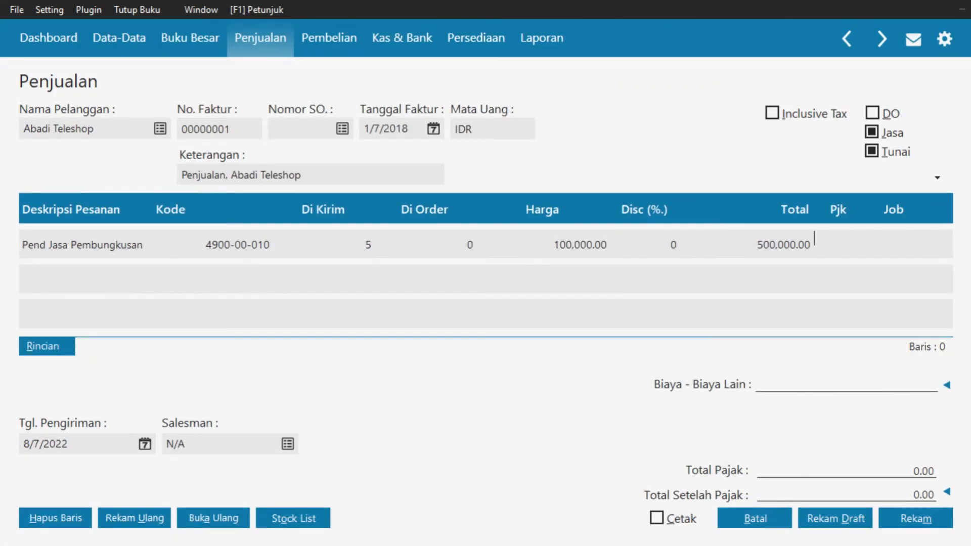
double_click(829, 236)
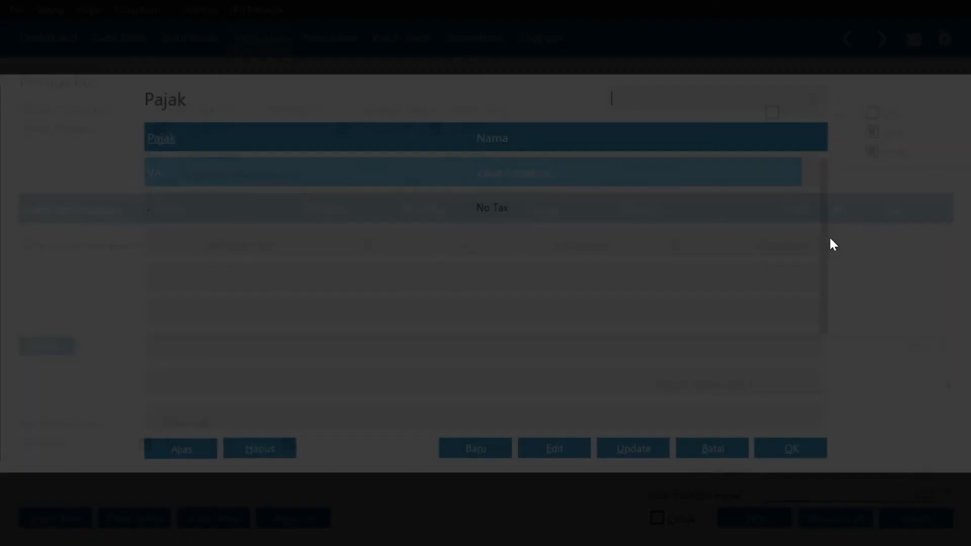
left_click(766, 440)
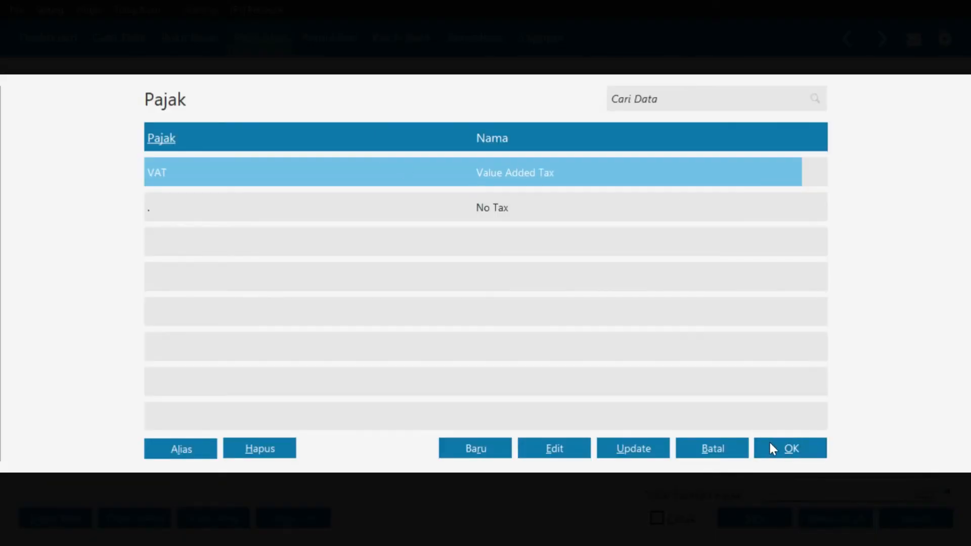
key("Return")
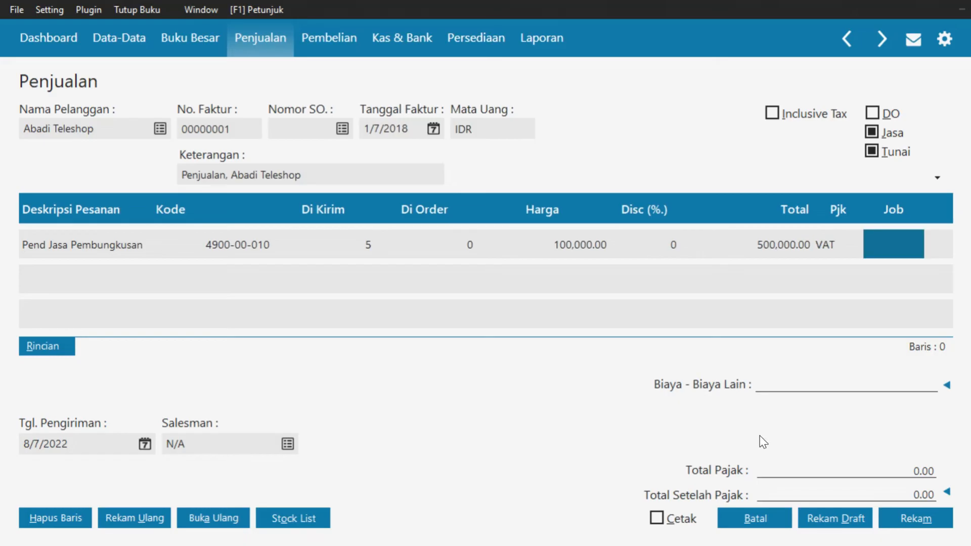
key("Return")
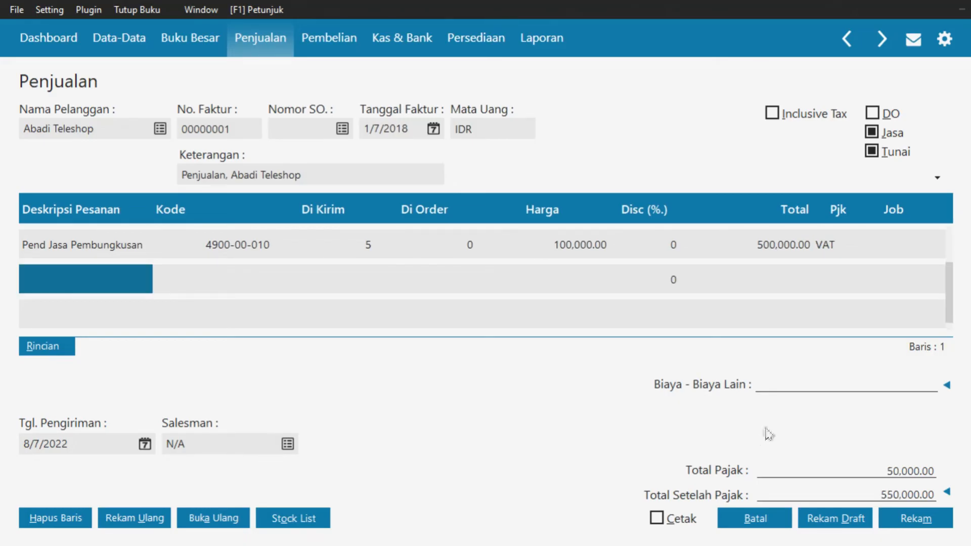
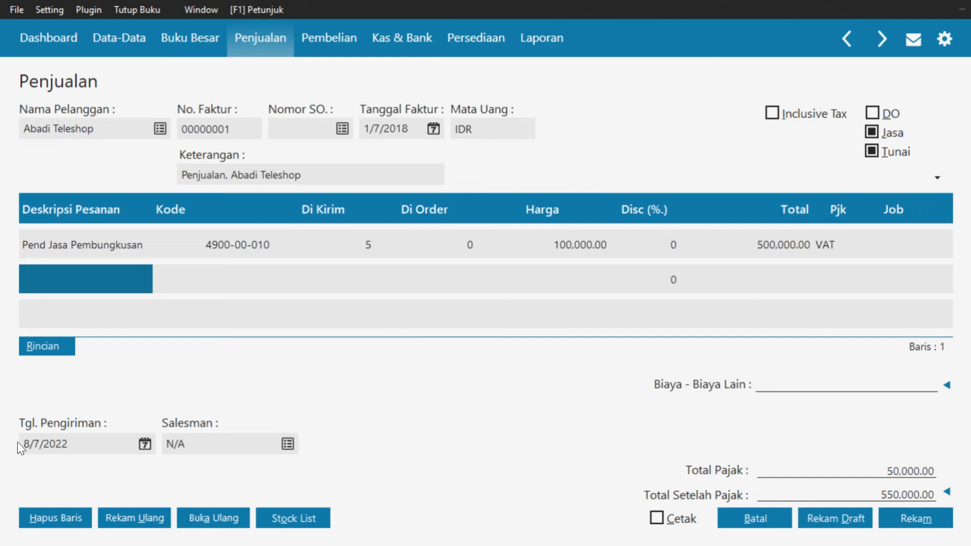
Set the delivery date to 1/7/2018 and save the 550,000 sales invoice
left_click(146, 444)
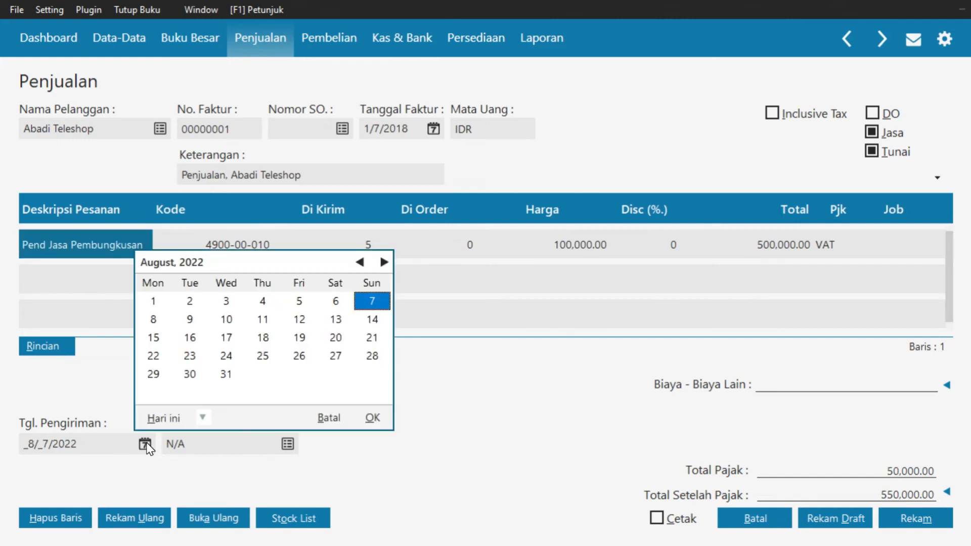
left_click(203, 417)
left_click(230, 376)
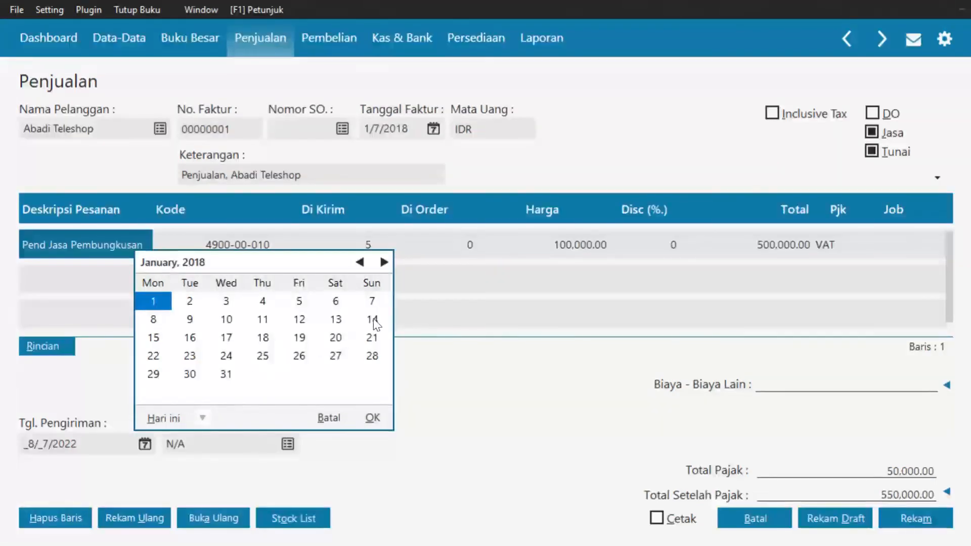
left_click(373, 301)
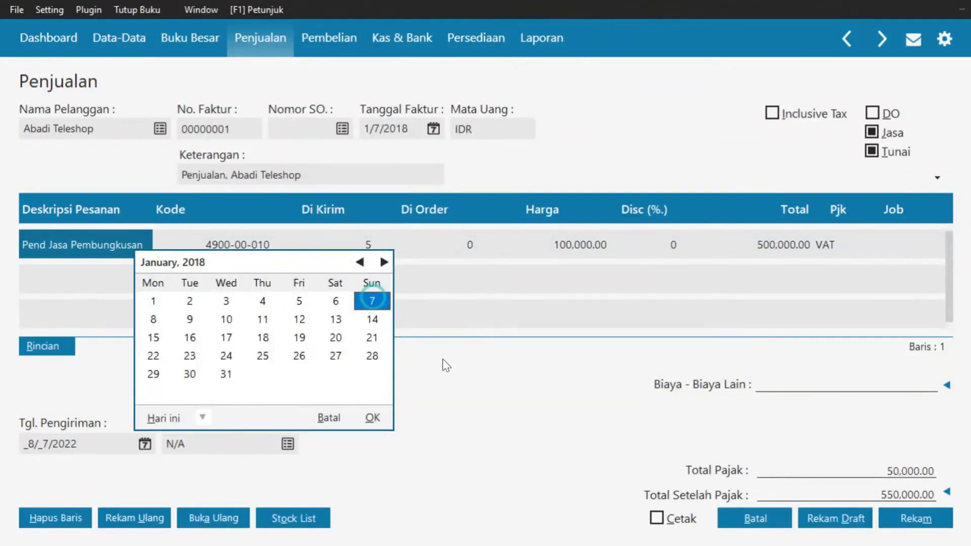
left_click(374, 423)
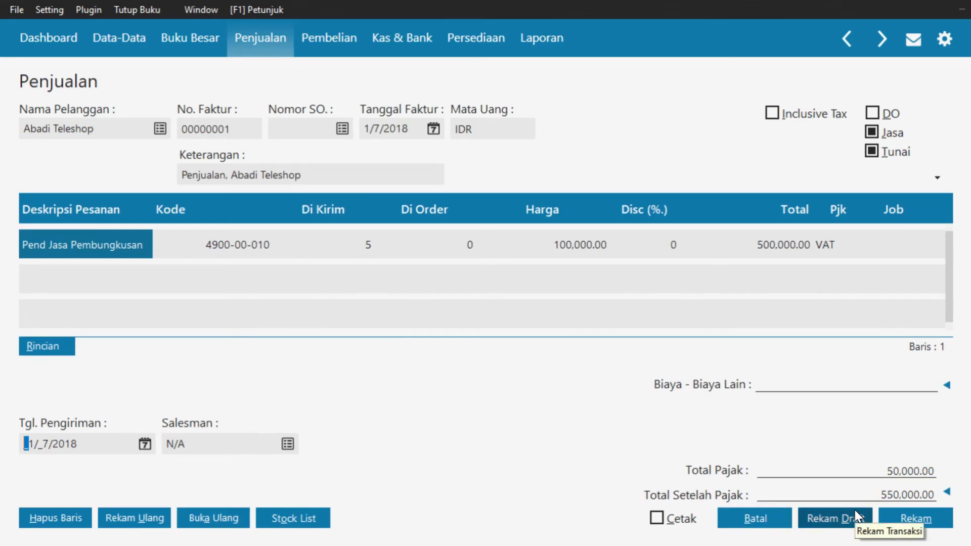
left_click(916, 523)
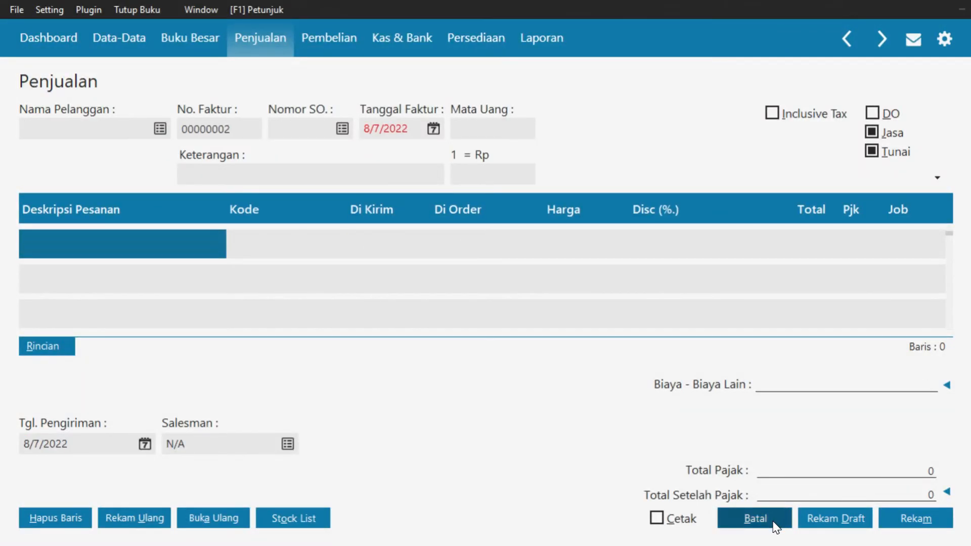
left_click(773, 520)
Start a Pembayaran Hutang Usaha entry with PT Gudang Sembako (VNDR-1) as the payee
mouse_move(520, 476)
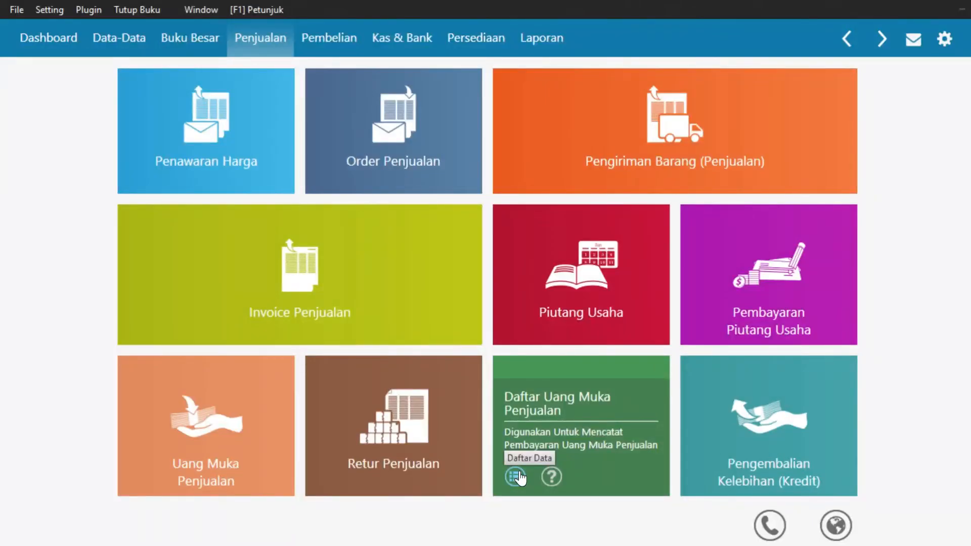
mouse_move(196, 220)
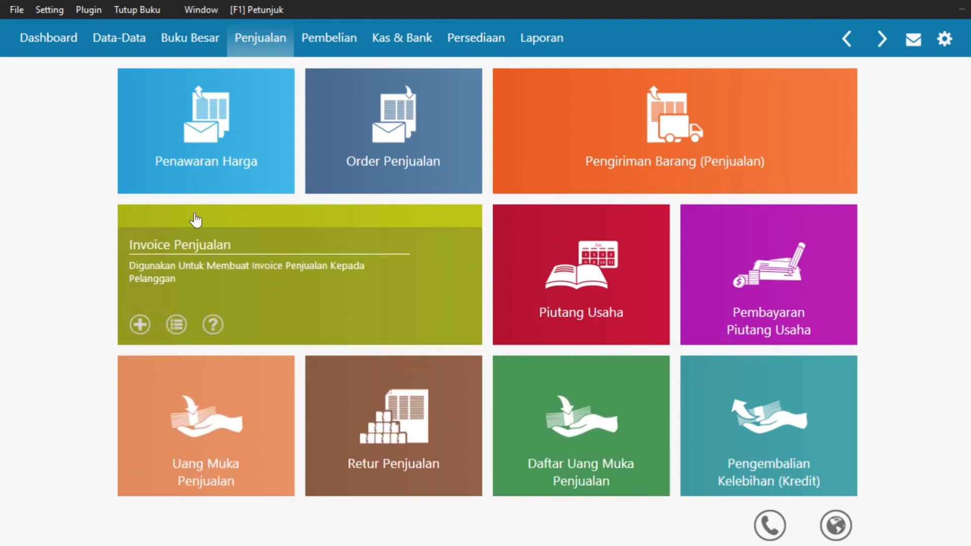
left_click(339, 45)
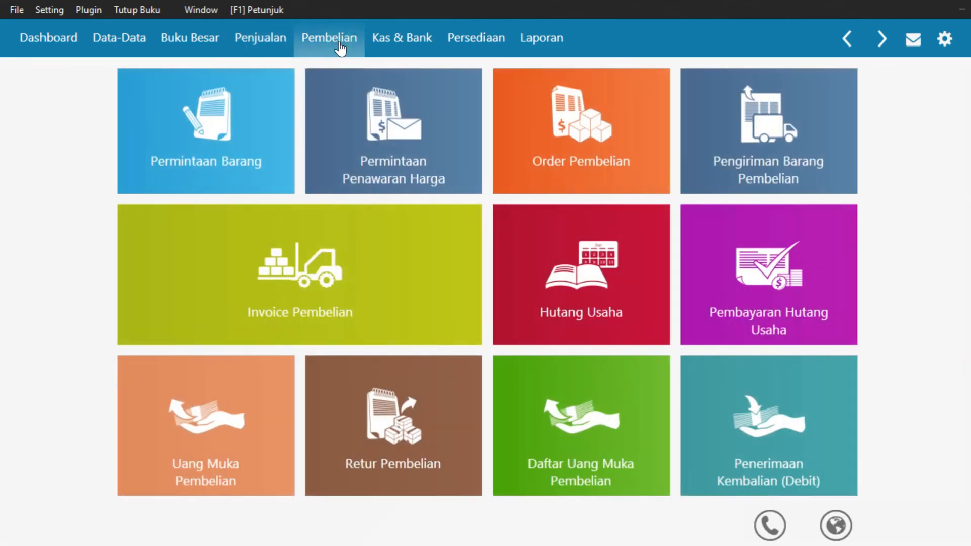
left_click(700, 335)
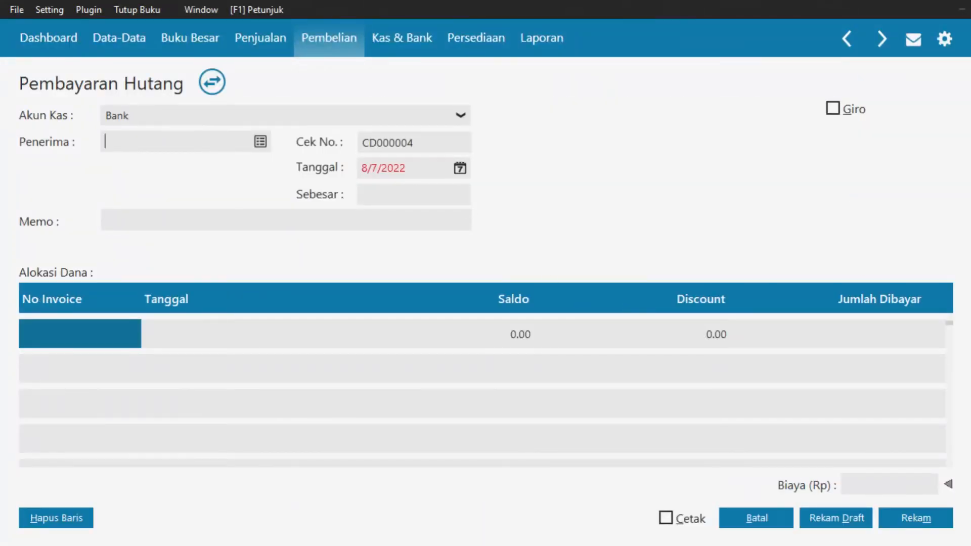
left_click(262, 145)
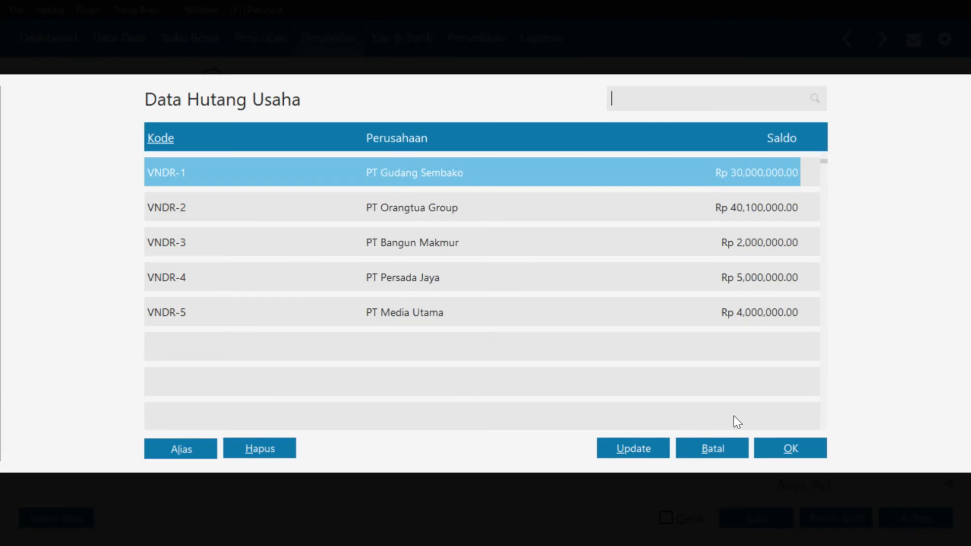
left_click(779, 447)
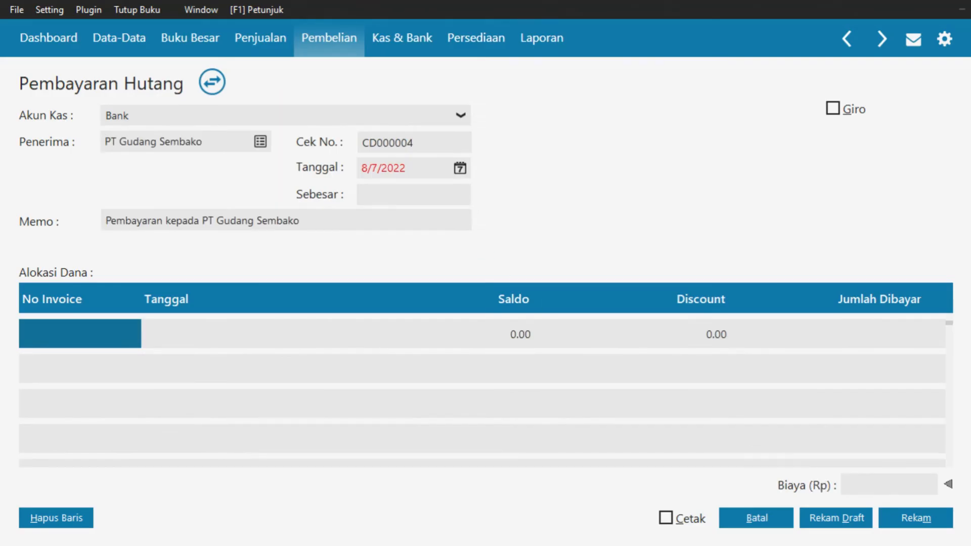
Date the payment 1/8/2018
left_click(458, 167)
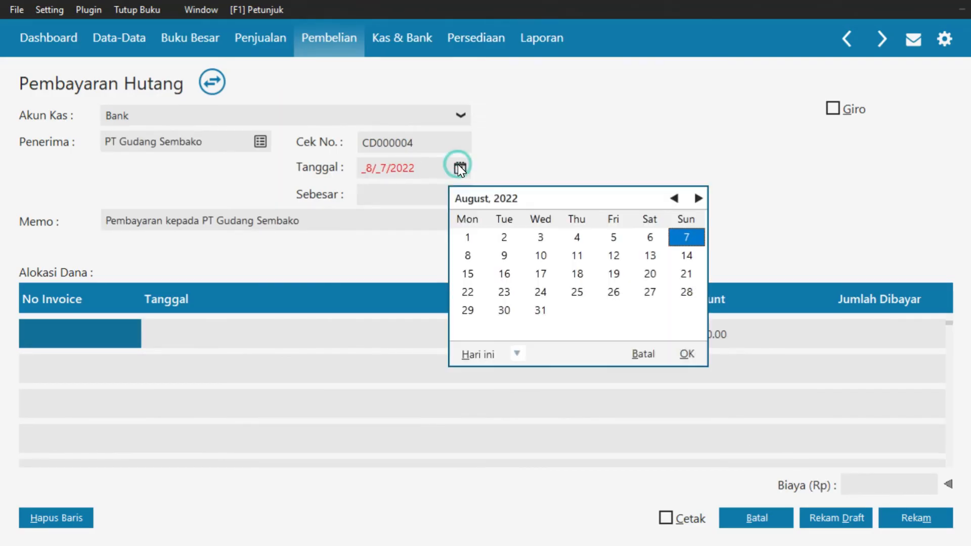
left_click(517, 354)
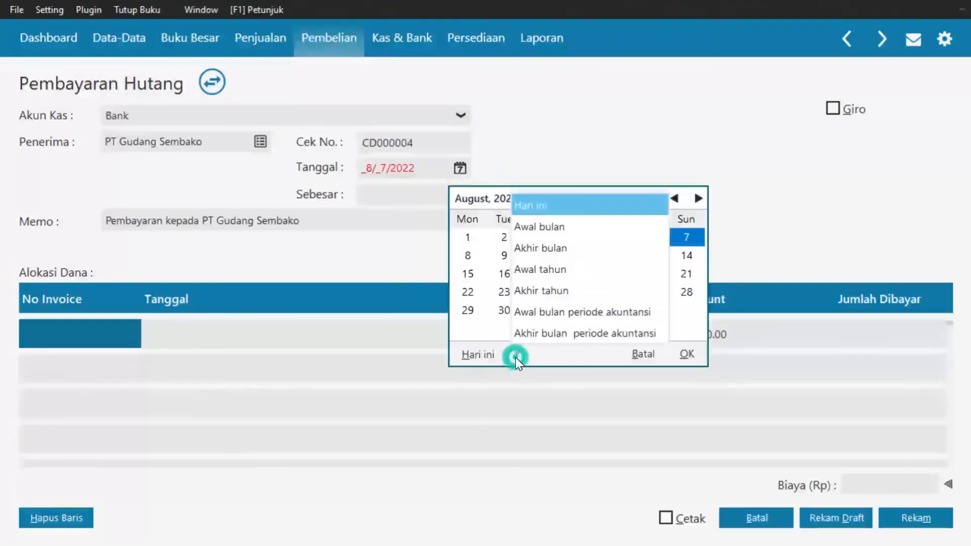
left_click(535, 314)
left_click(466, 255)
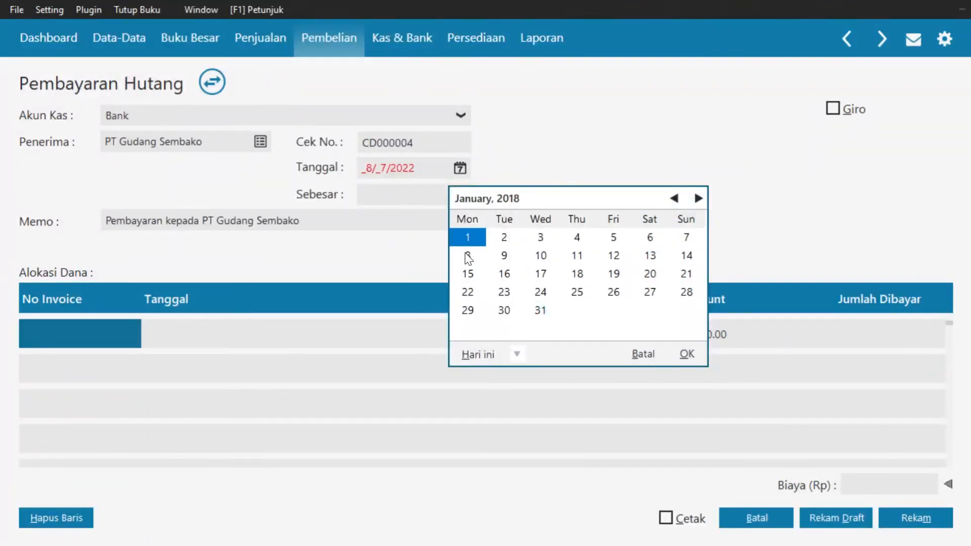
left_click(685, 354)
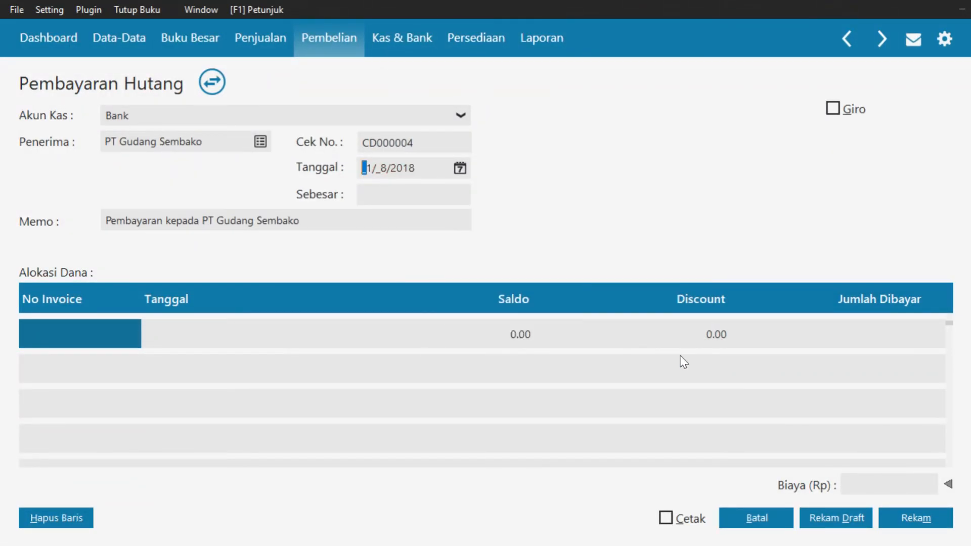
Allocate Rp 20,000,000 to invoice INV 01 and save the payment
left_click(126, 341)
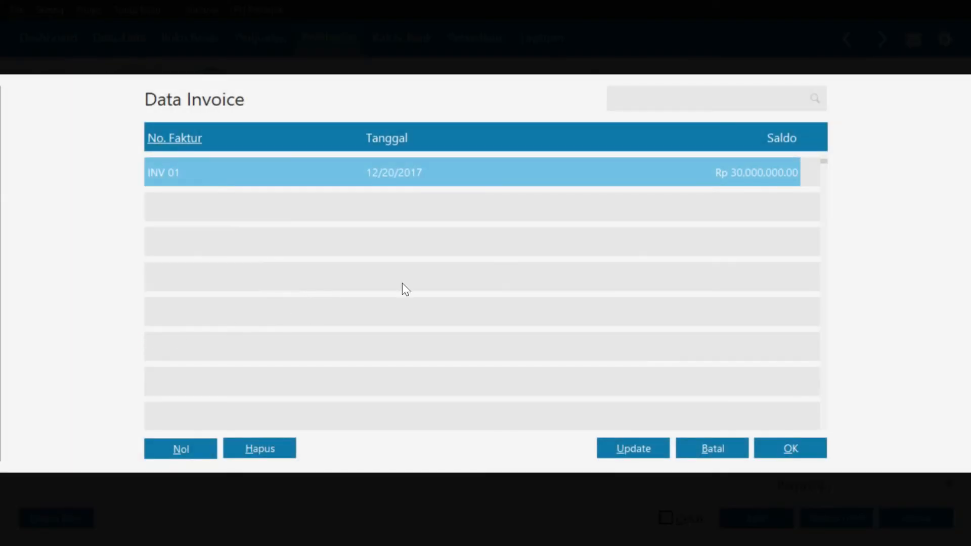
left_click(781, 449)
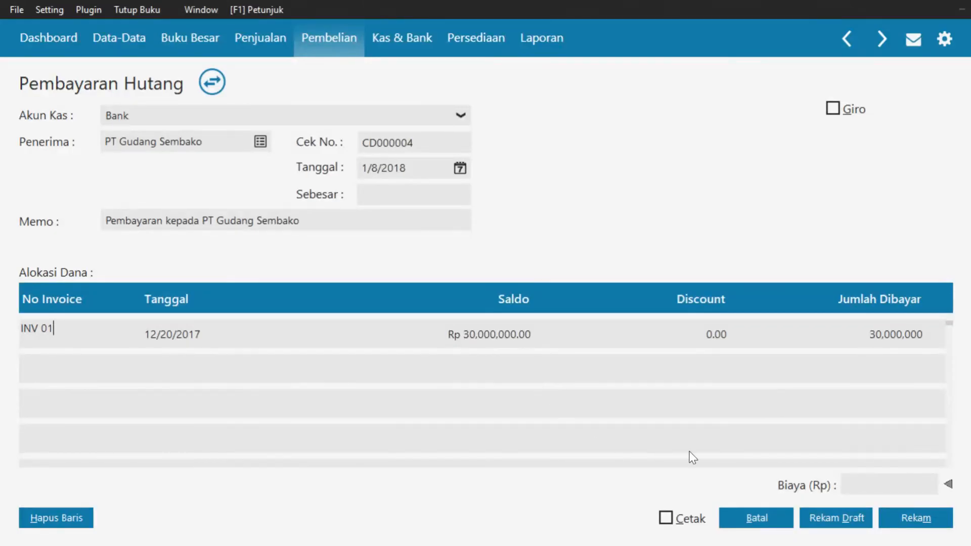
left_click(886, 338)
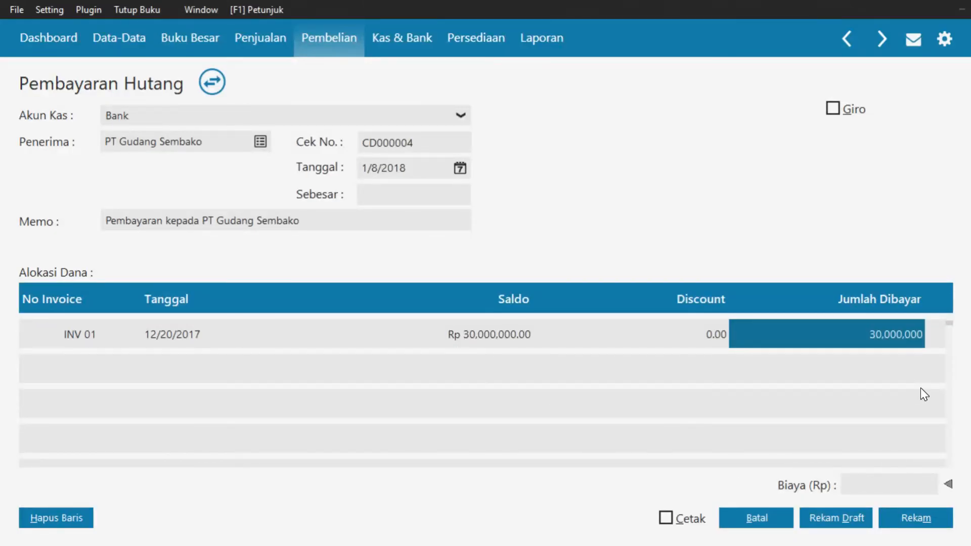
key("BackSpace")
type("20")
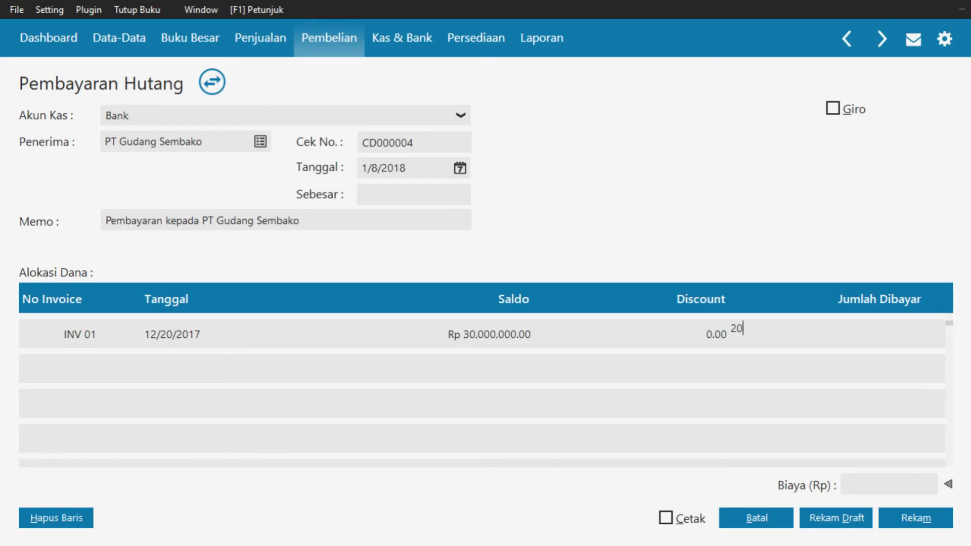
type("000000")
left_click(449, 195)
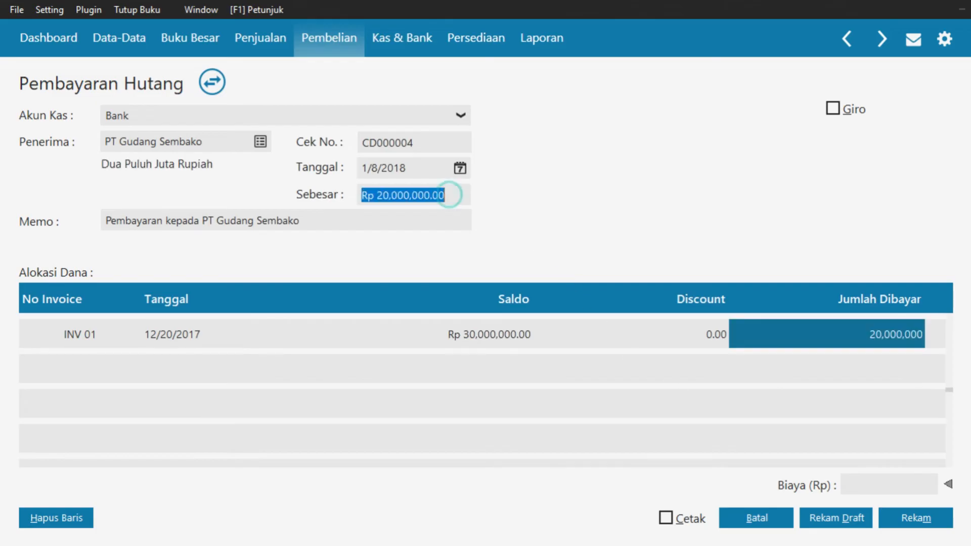
key("Tab")
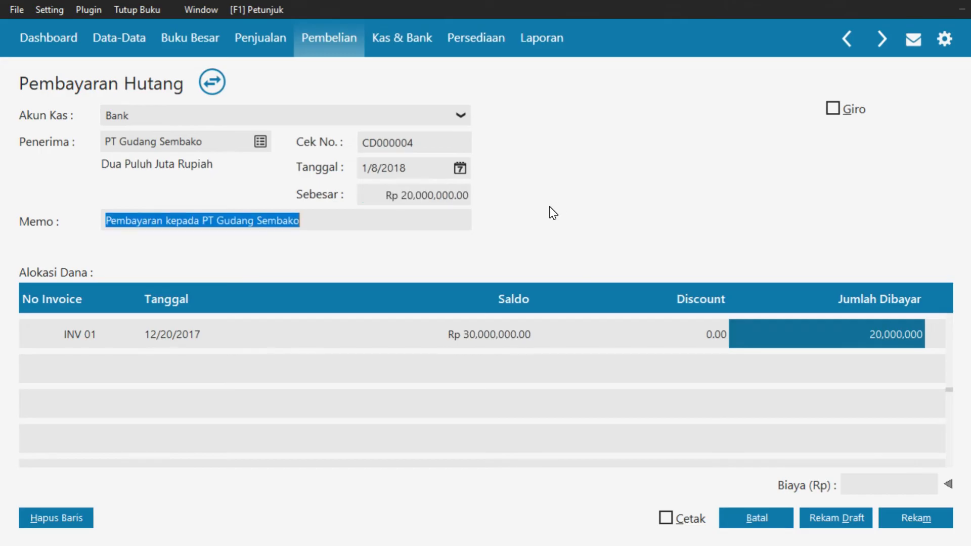
left_click(935, 525)
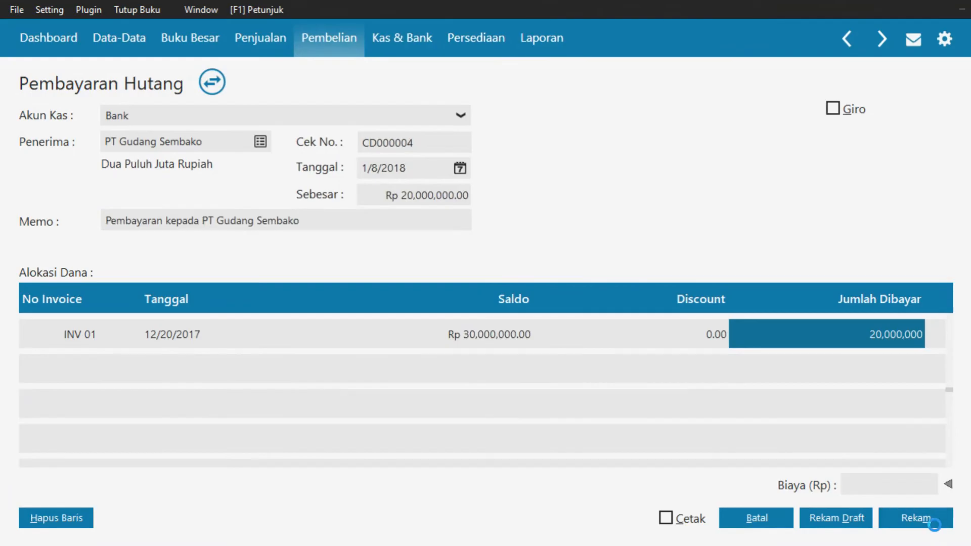
Dismiss the blank payables form and add a new Kas Masuk receipt in Kas & Bank
left_click(767, 524)
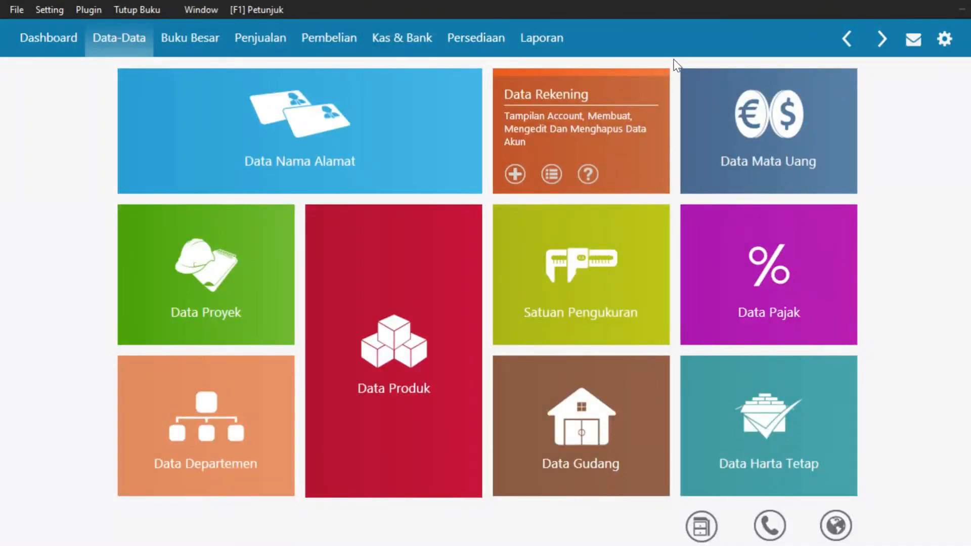
left_click(406, 53)
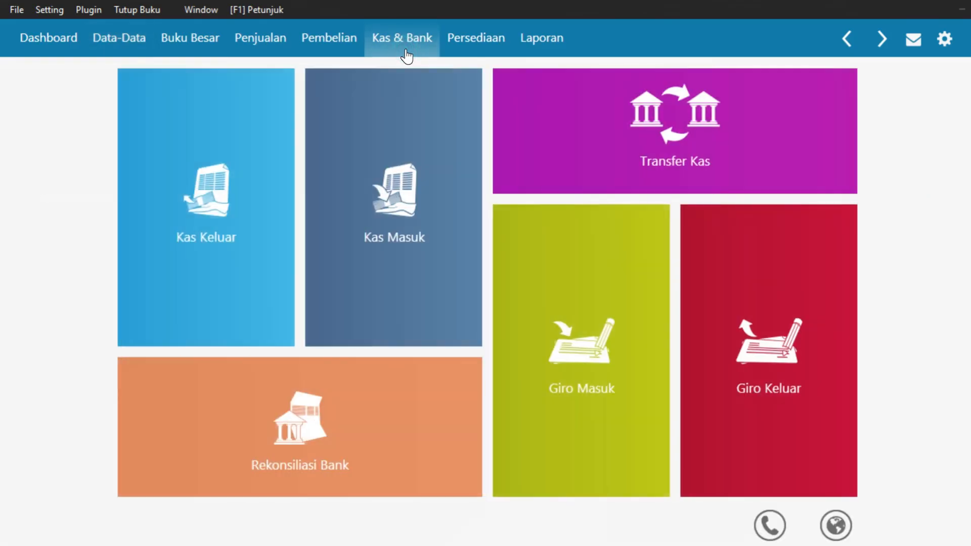
mouse_move(320, 182)
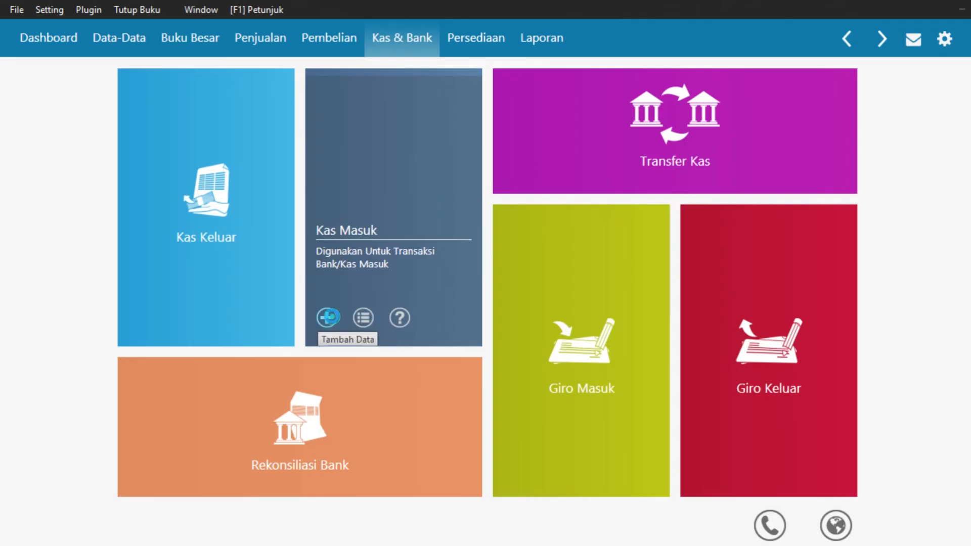
left_click(327, 317)
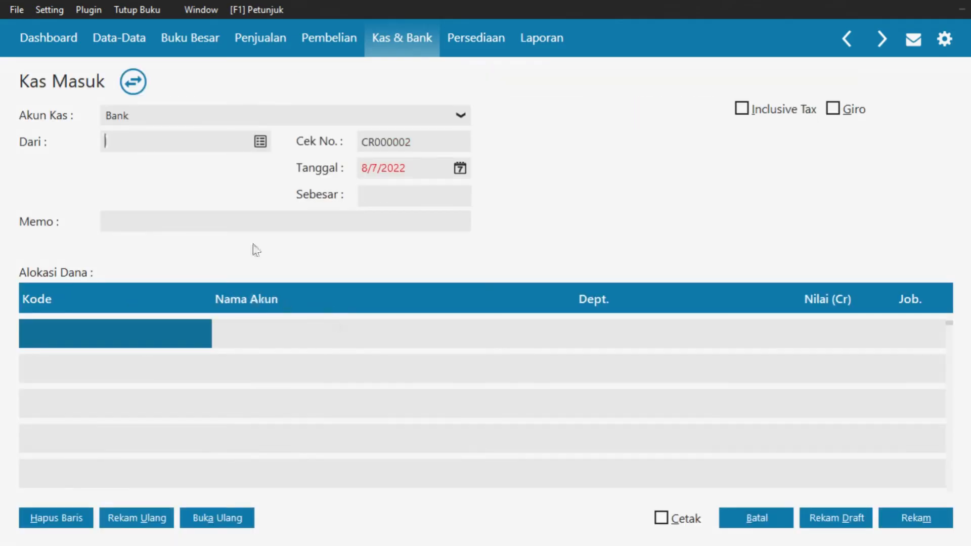
Create a new Others-type name 'Bank BCA' and set it as the receipt's payer
left_click(259, 143)
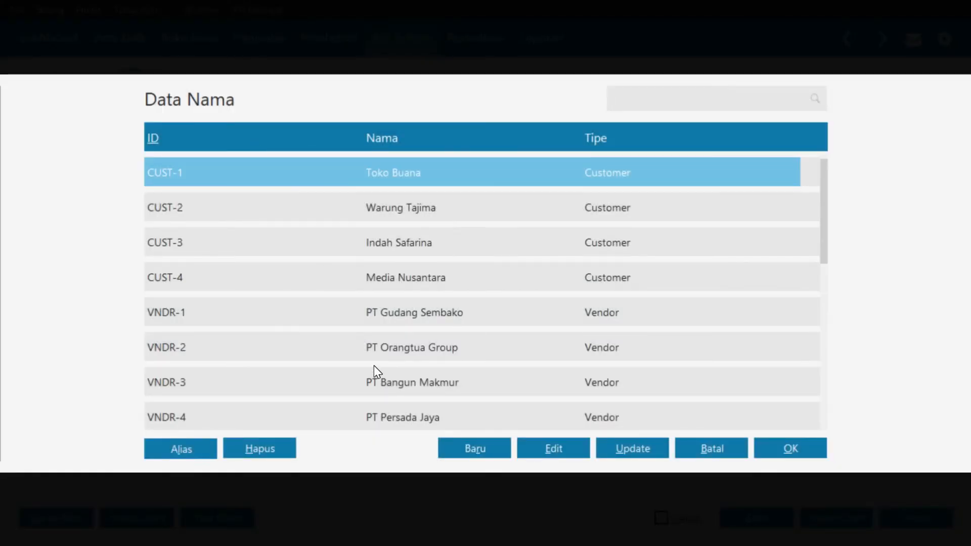
scroll(374, 366, "down", 4)
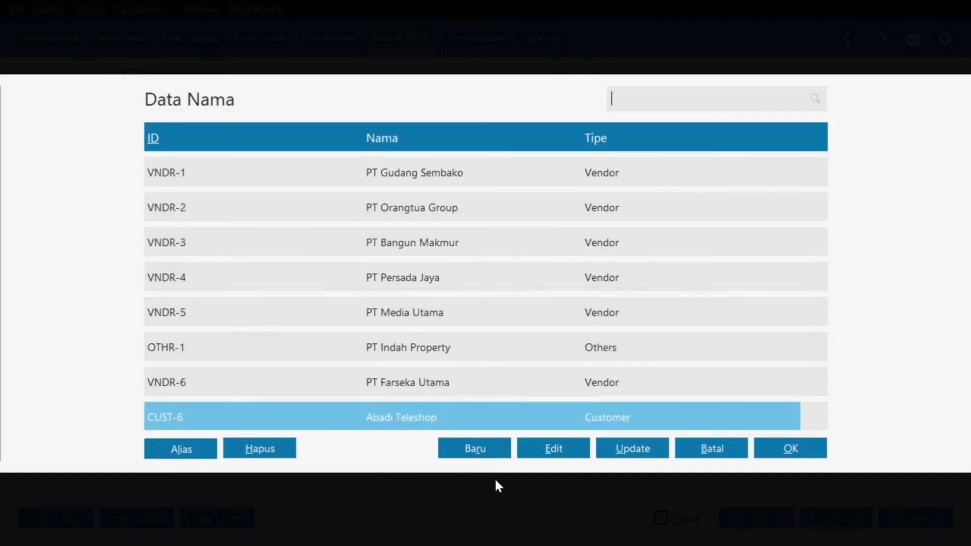
left_click(491, 450)
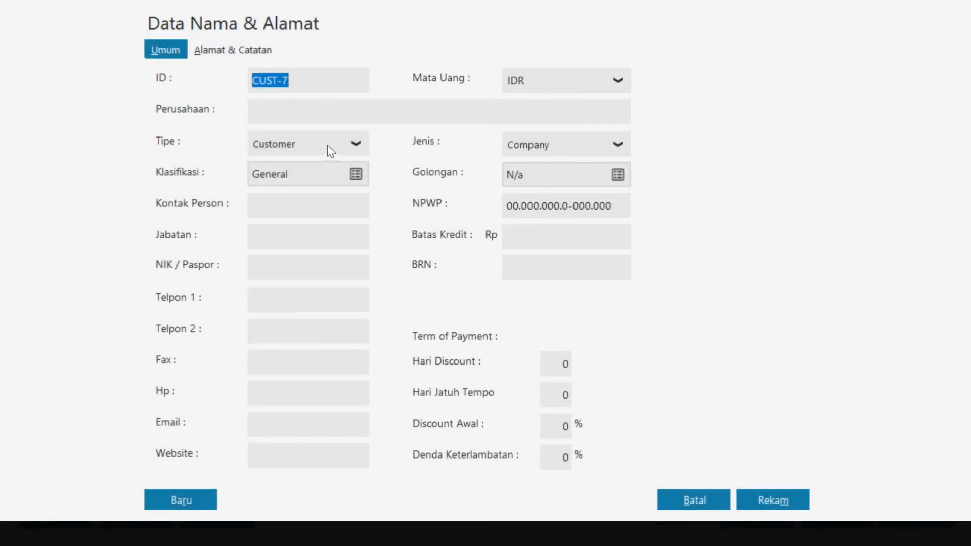
left_click(327, 145)
left_click(327, 237)
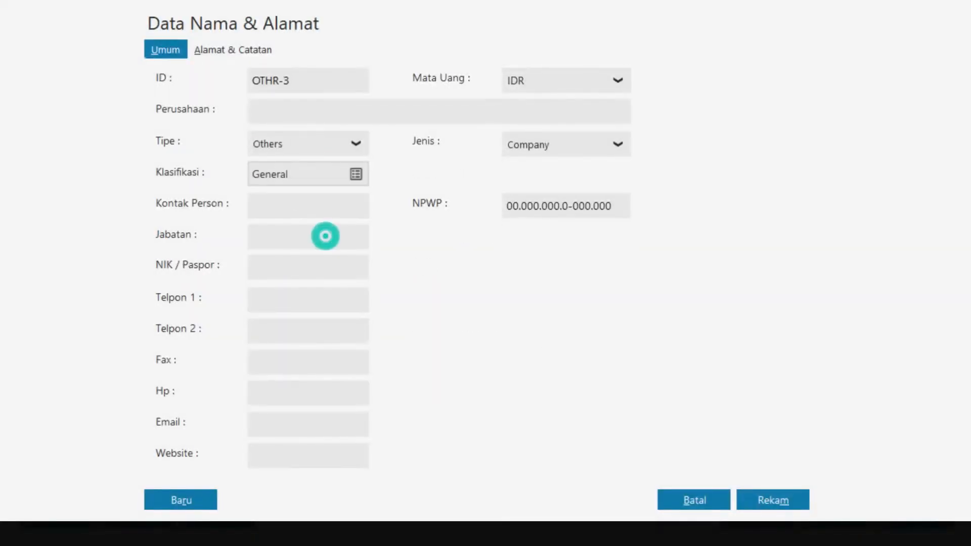
left_click(302, 106)
type("Bank BCA")
left_click(775, 503)
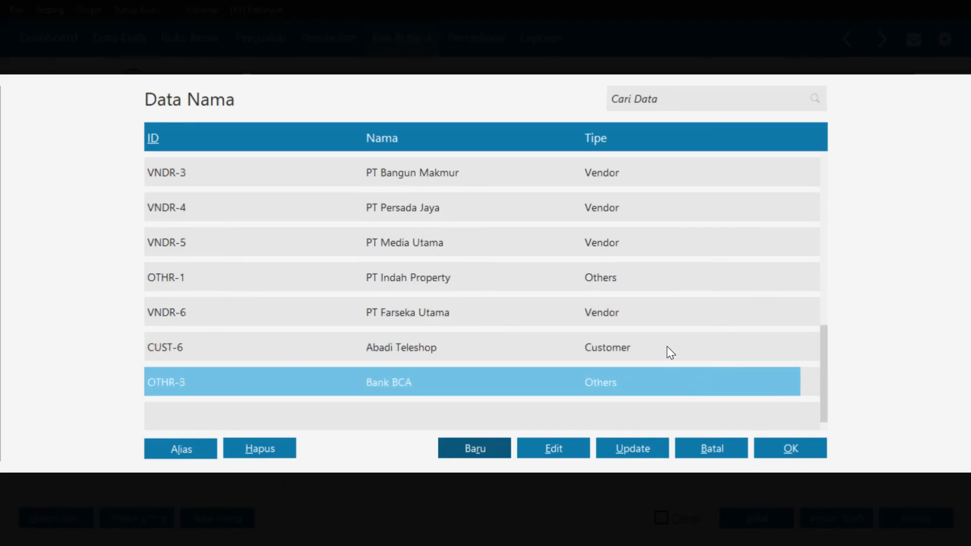
left_click(784, 450)
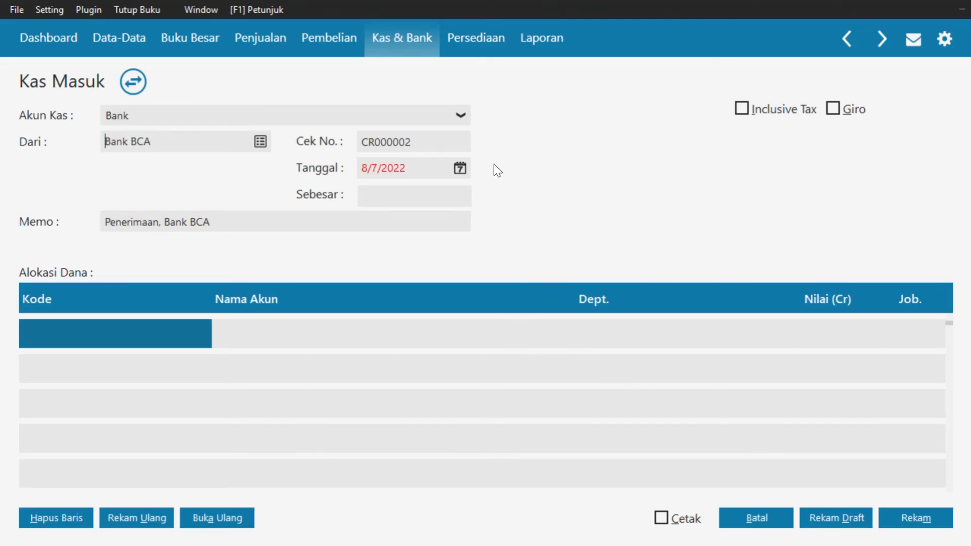
Date the cash receipt 1/10/2018
left_click(460, 168)
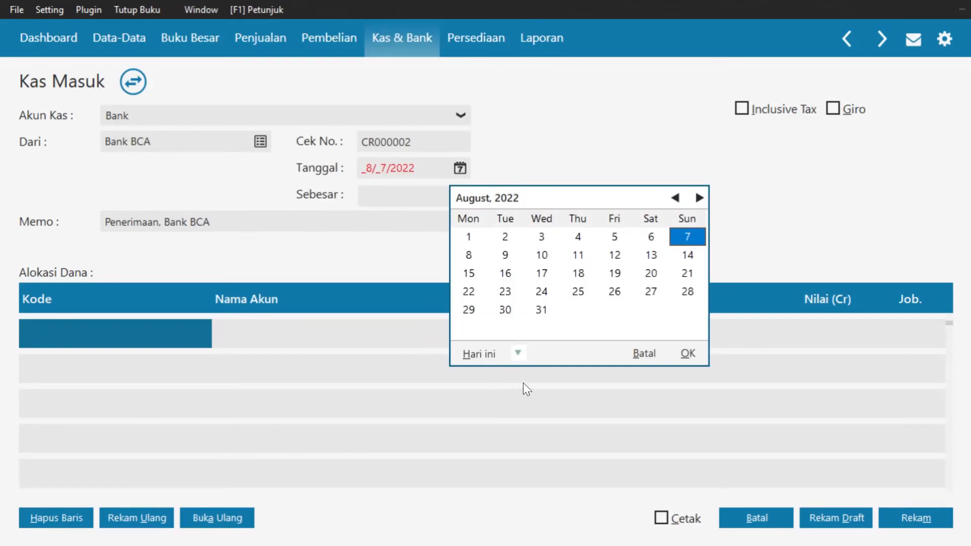
left_click(517, 353)
left_click(538, 312)
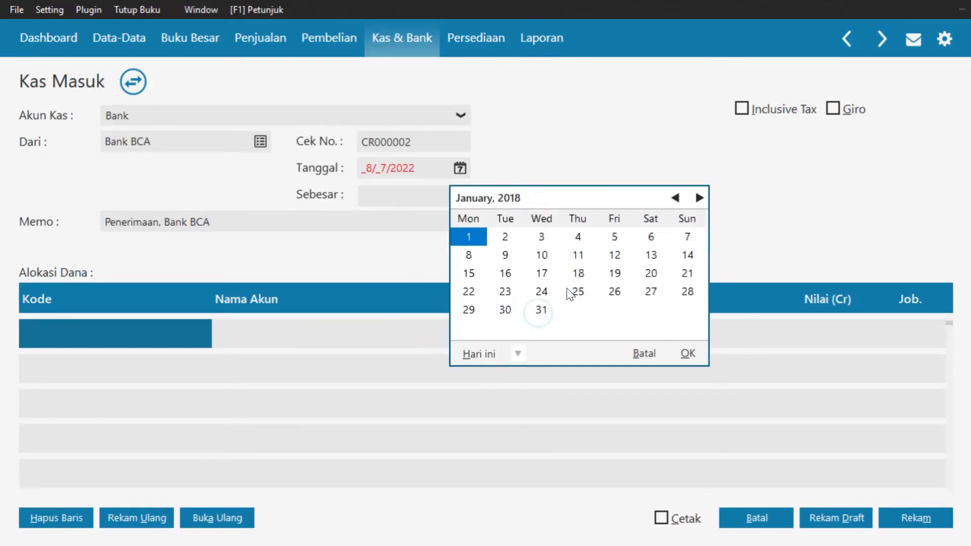
left_click(546, 256)
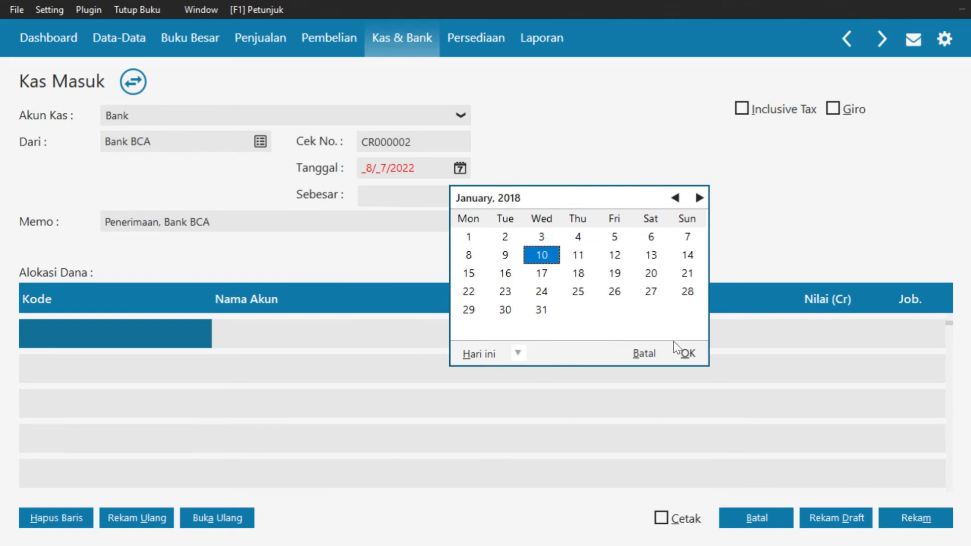
left_click(689, 354)
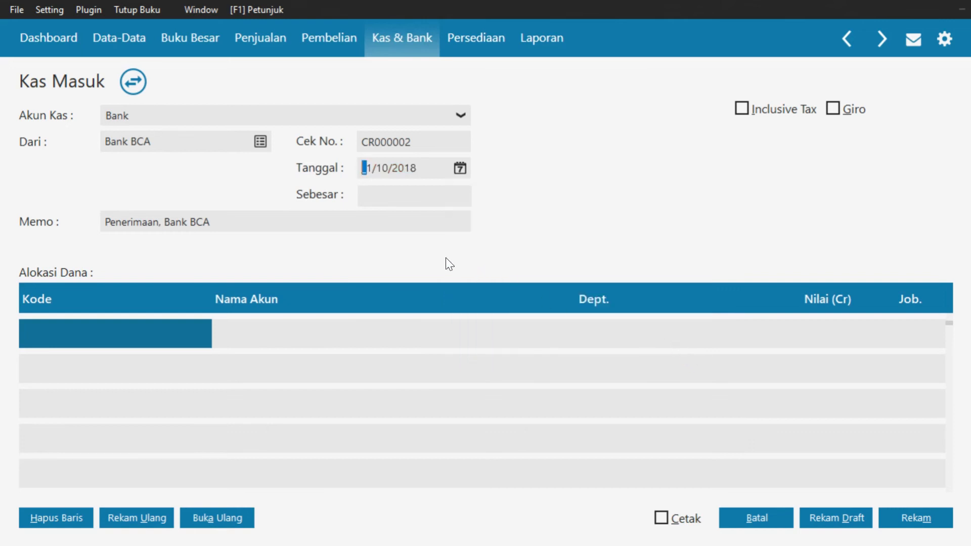
Open the Daftar Akun list for the first allocation row and browse the accounts
double_click(82, 330)
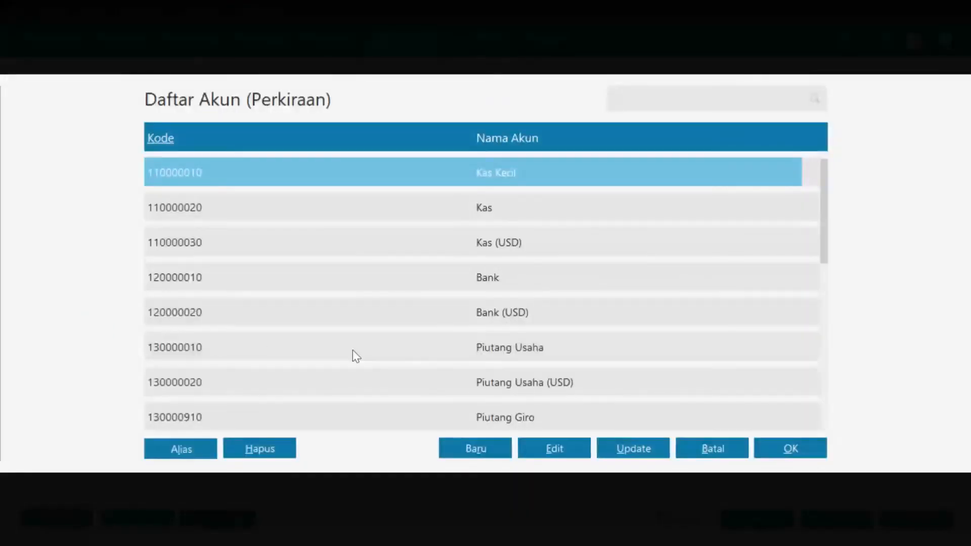
scroll(469, 310, "down", 5)
left_click_drag(821, 177, 857, 418)
scroll(682, 363, "down", 10)
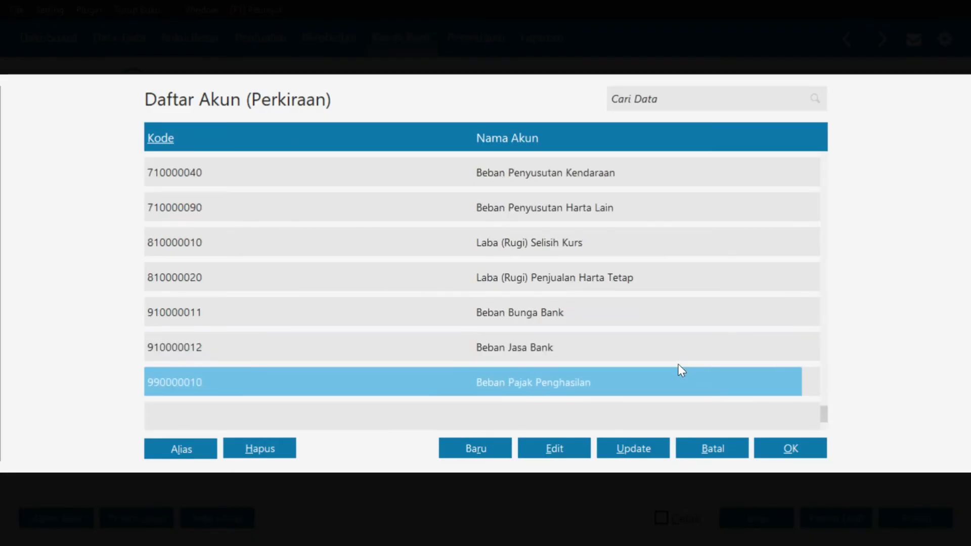
scroll(527, 375, "up", 3)
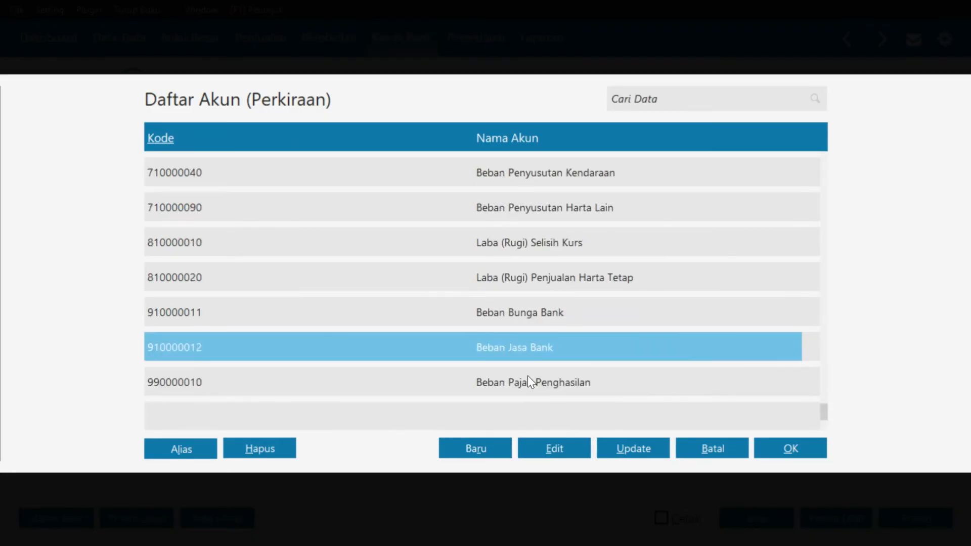
scroll(533, 329, "up", 1)
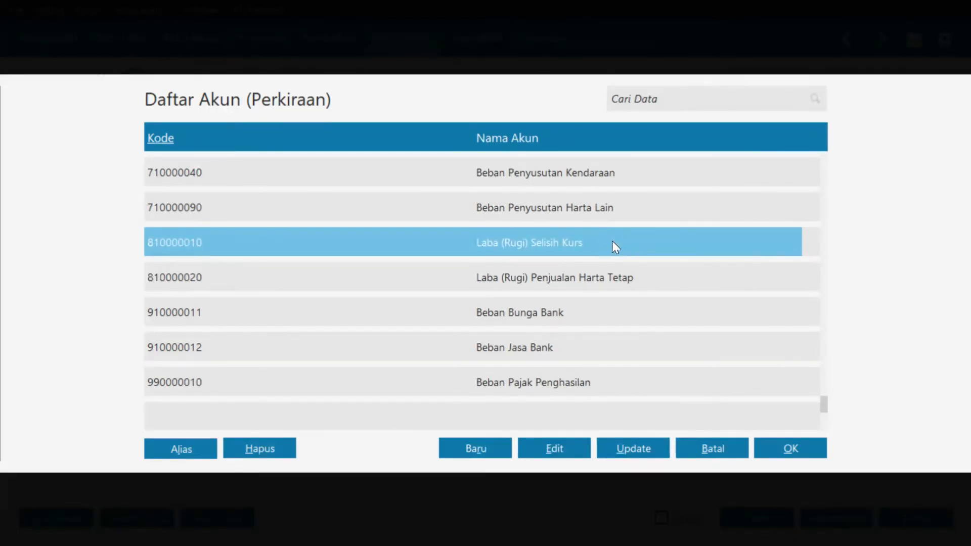
Rename account Laba (Rugi) Selisih Kurs to Pendapatan Bunga Bank
left_click(576, 450)
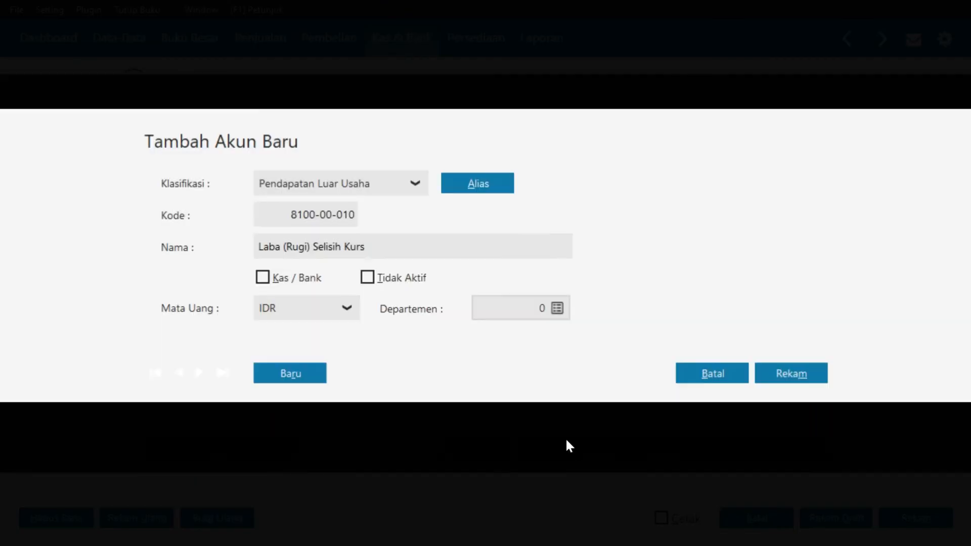
left_click_drag(374, 244, 257, 247)
left_click_drag(401, 249, 228, 256)
type("Pendapatan Bunga Bank")
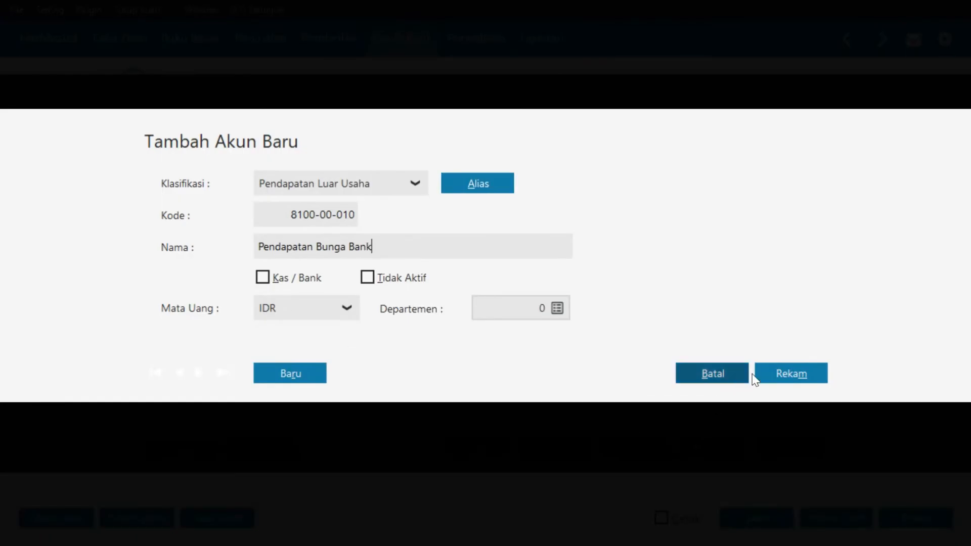
left_click(773, 372)
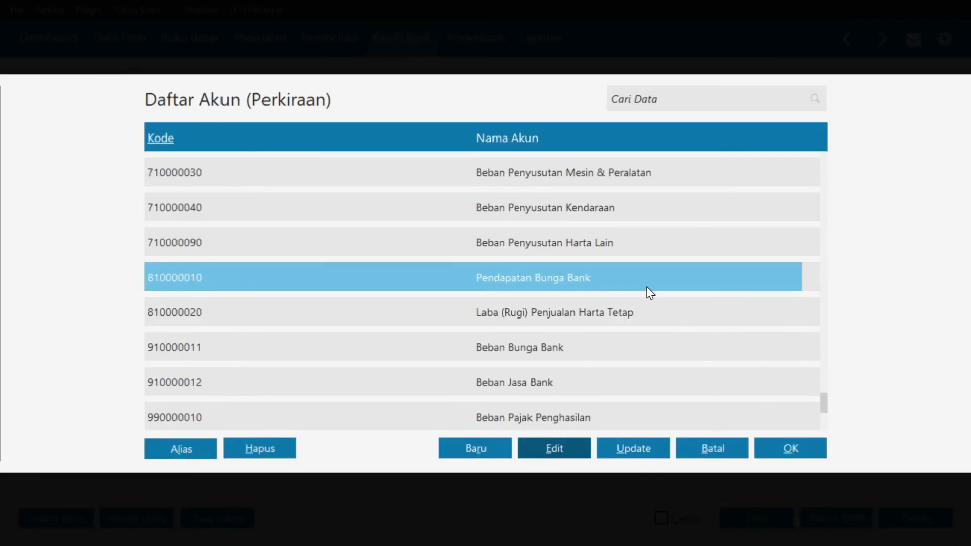
Credit Pendapatan Bunga Bank with 3,100,000, fill the receipt total, and save the receipt
left_click(783, 450)
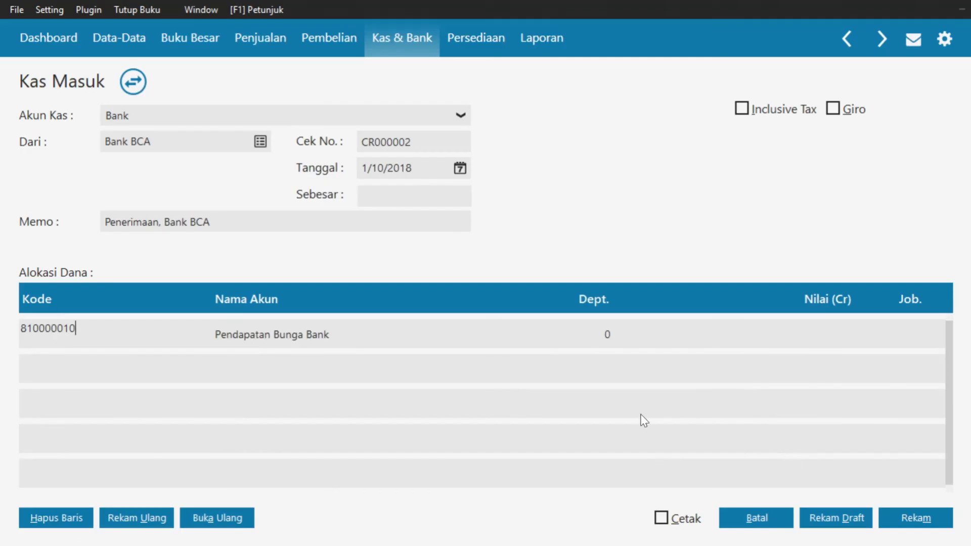
left_click(841, 333)
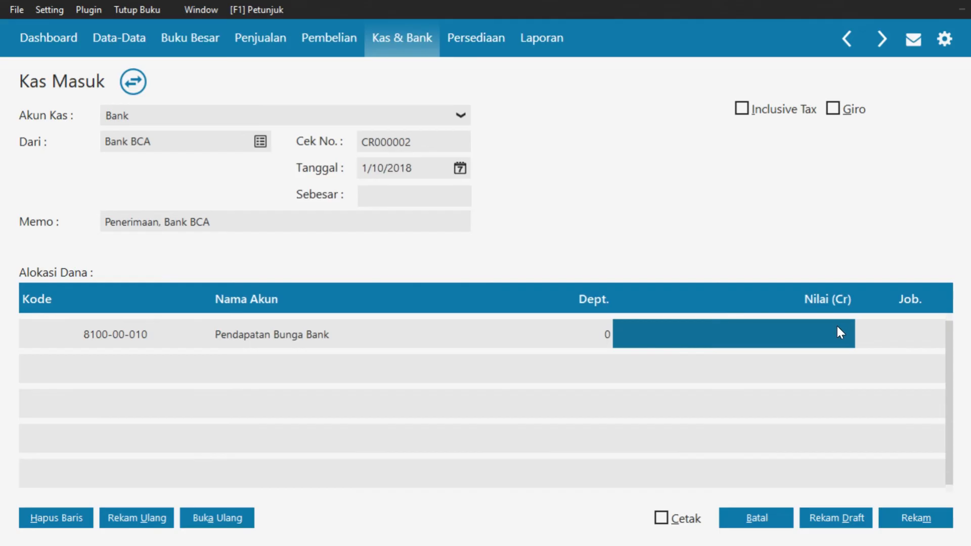
type("310")
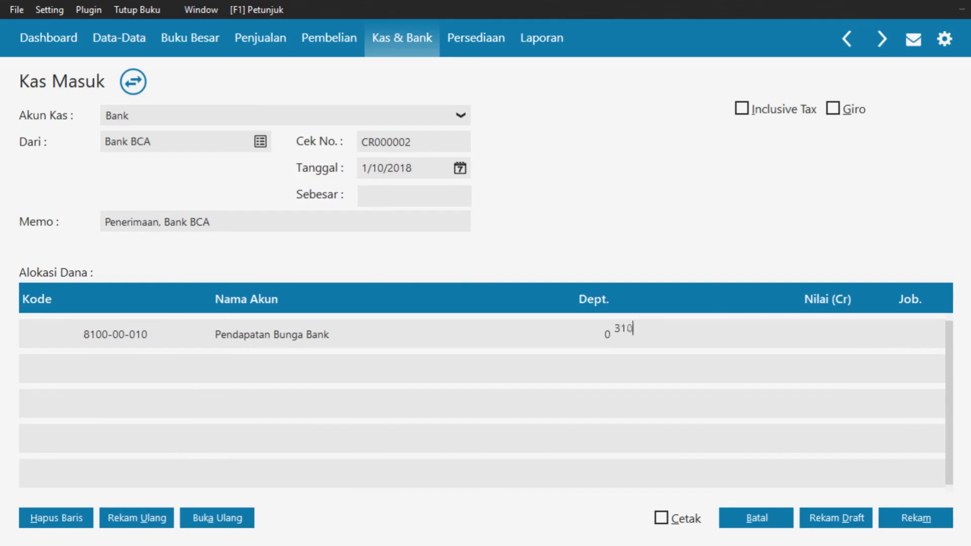
type("0000")
key("Tab")
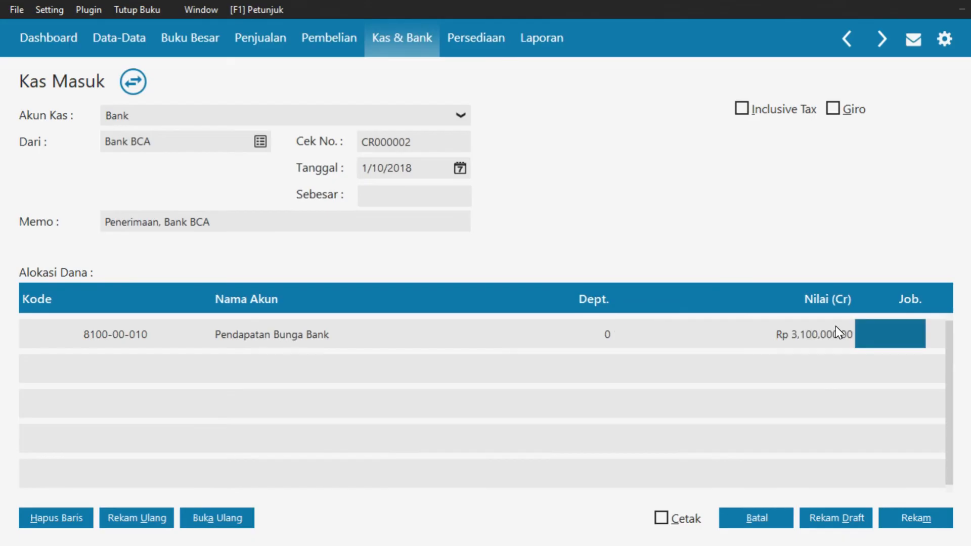
left_click(412, 196)
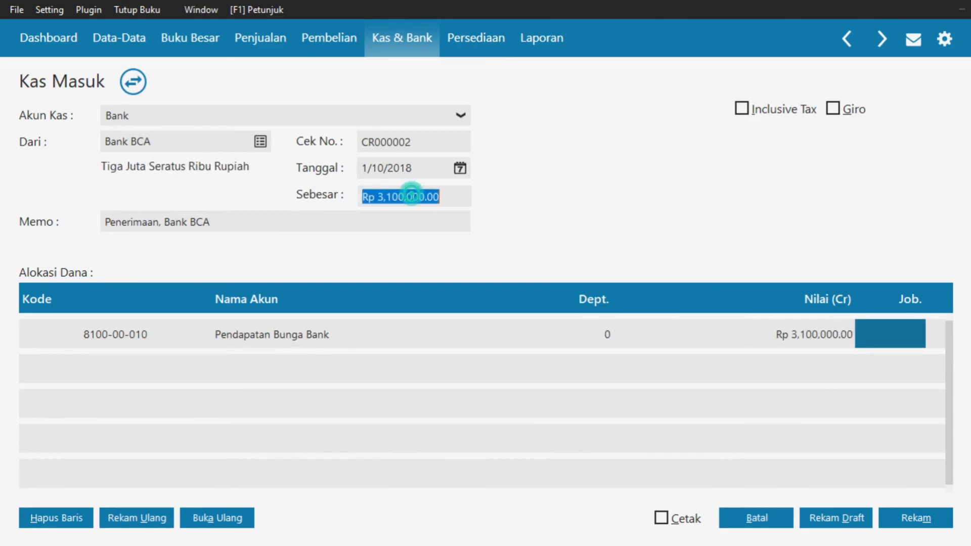
key("Tab")
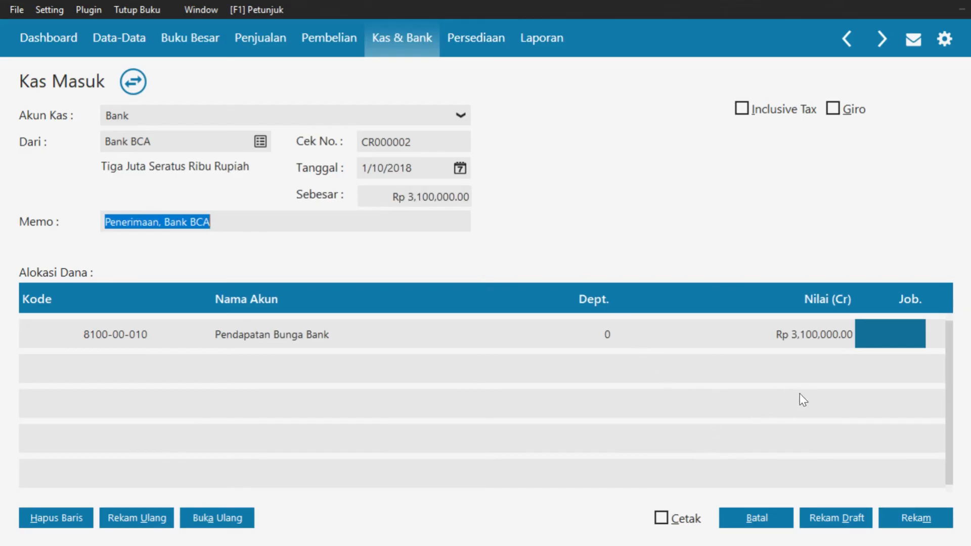
left_click(919, 517)
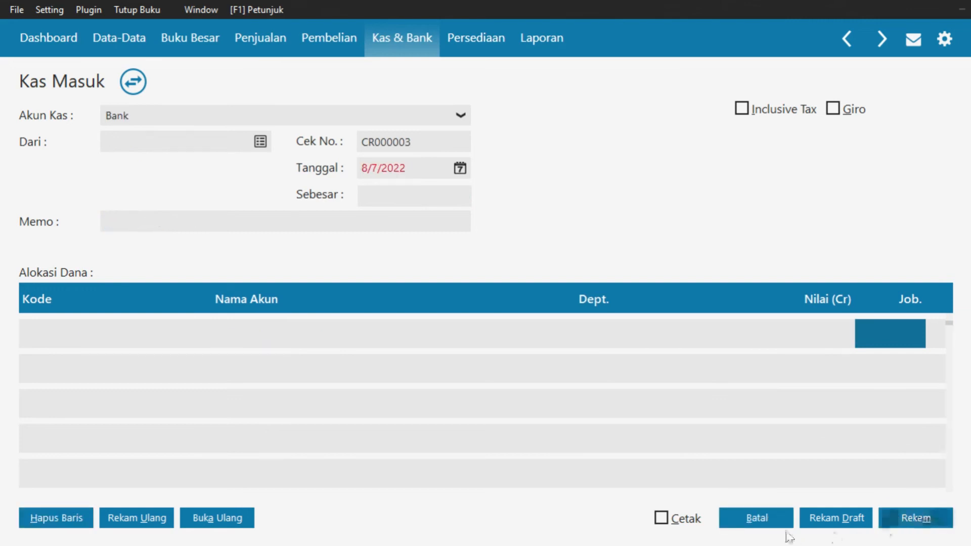
Close the blank Kas Masuk form and go to the Penjualan section
left_click(768, 521)
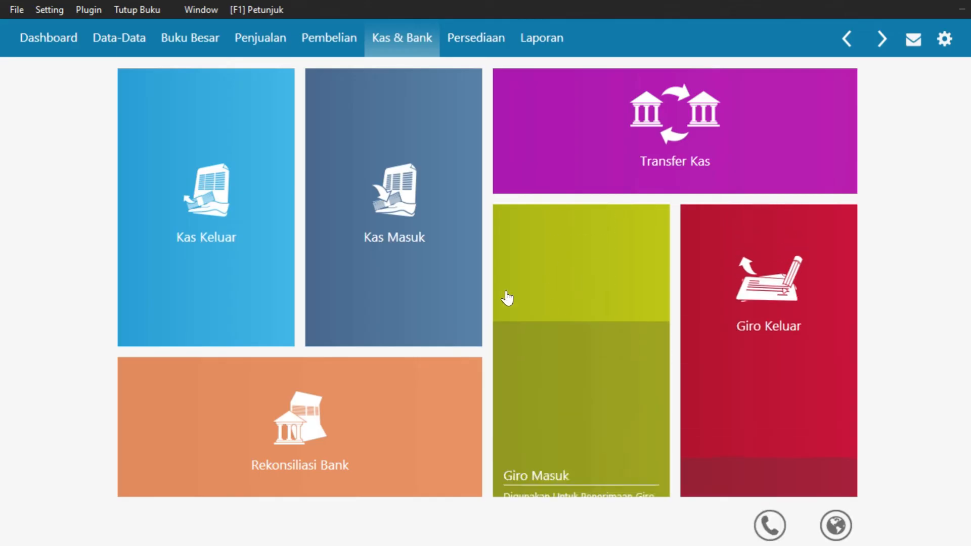
left_click(273, 37)
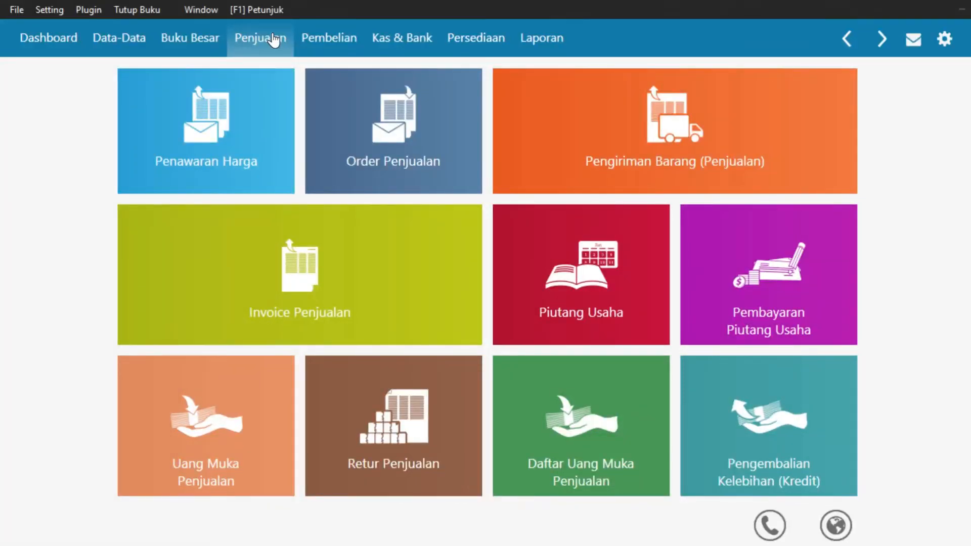
mouse_move(228, 440)
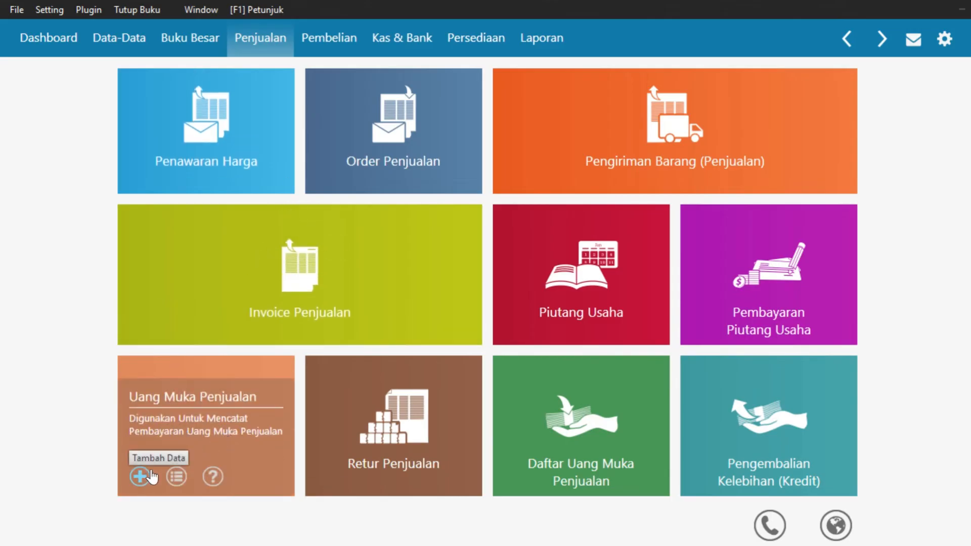
Enter a 3,000,000 sales down payment from Toko Buana received into Bank
left_click(142, 478)
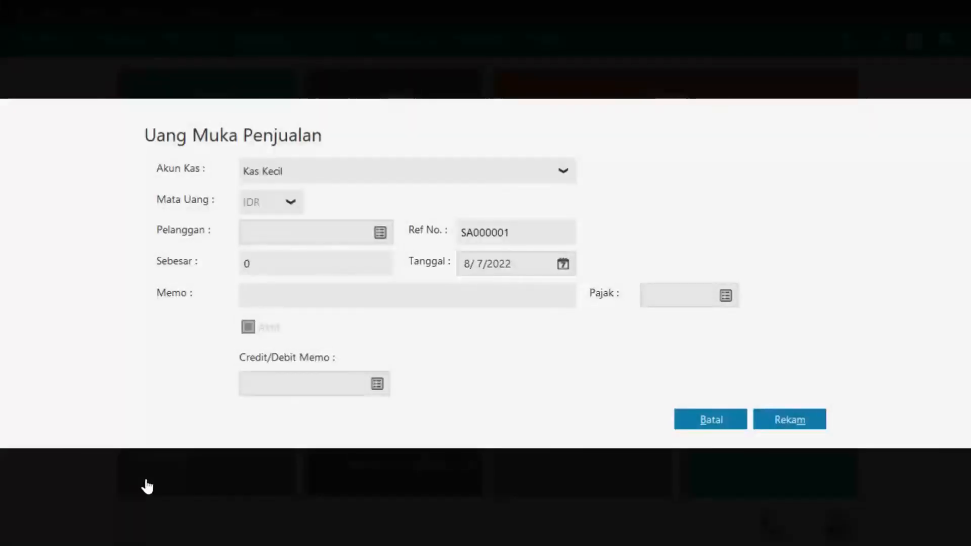
left_click(453, 168)
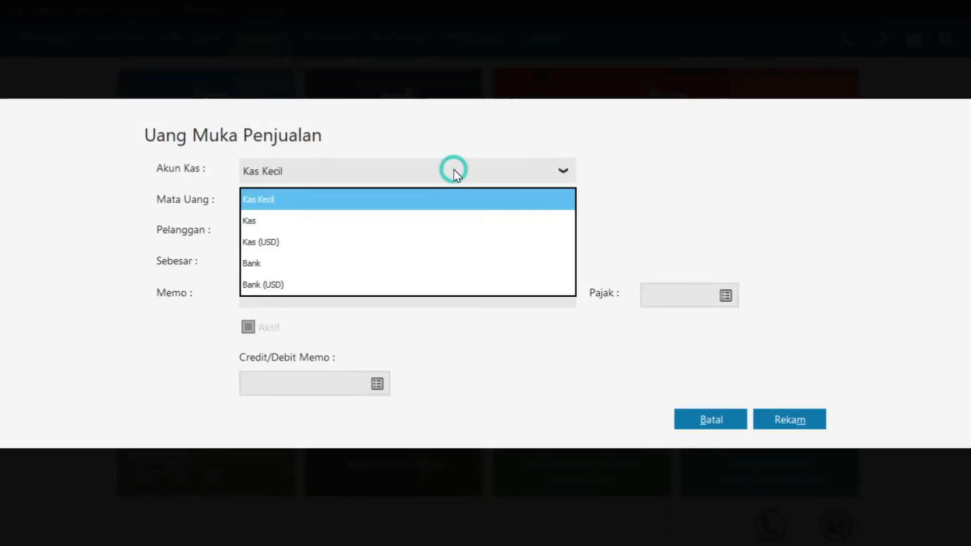
left_click(343, 268)
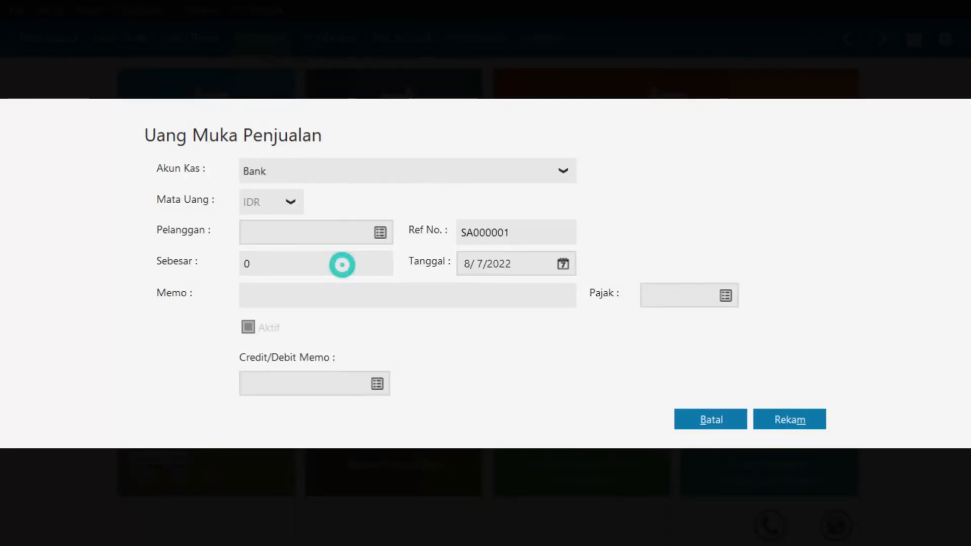
left_click(383, 237)
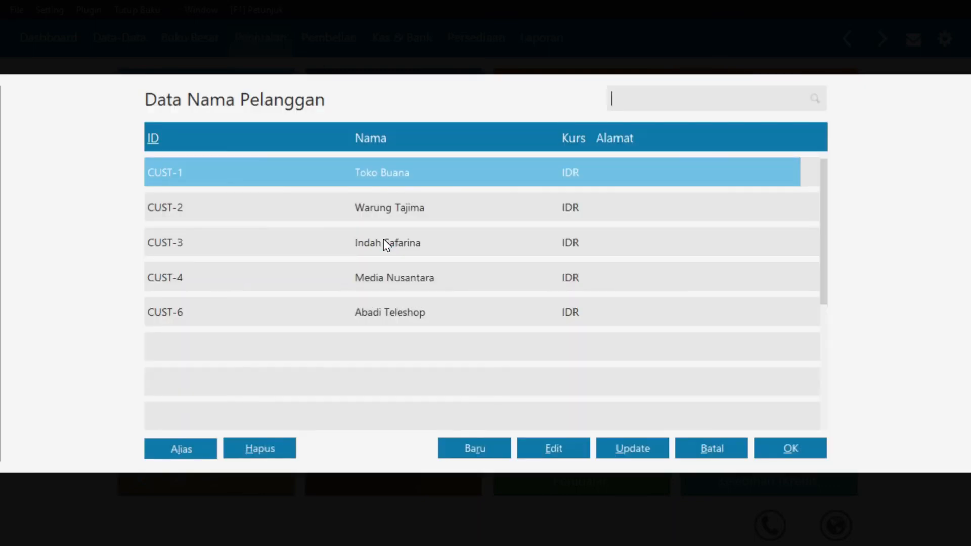
left_click(790, 449)
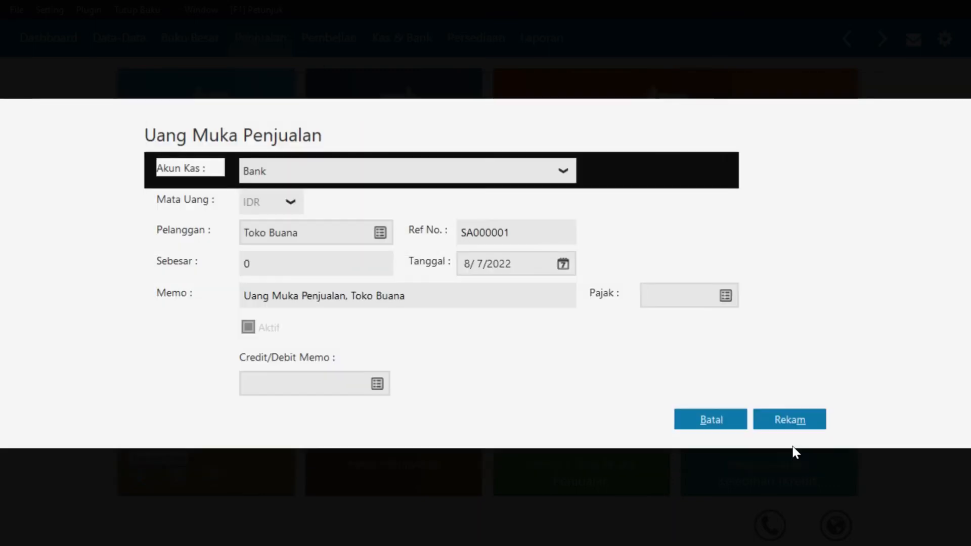
left_click(359, 264)
type("3000000")
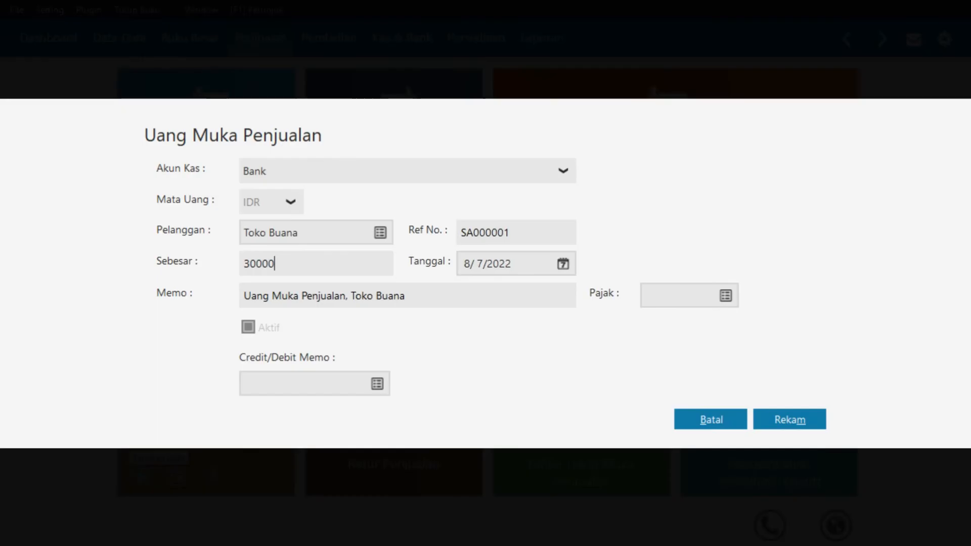
Date the down payment 1/15/2018 and save it
left_click(561, 263)
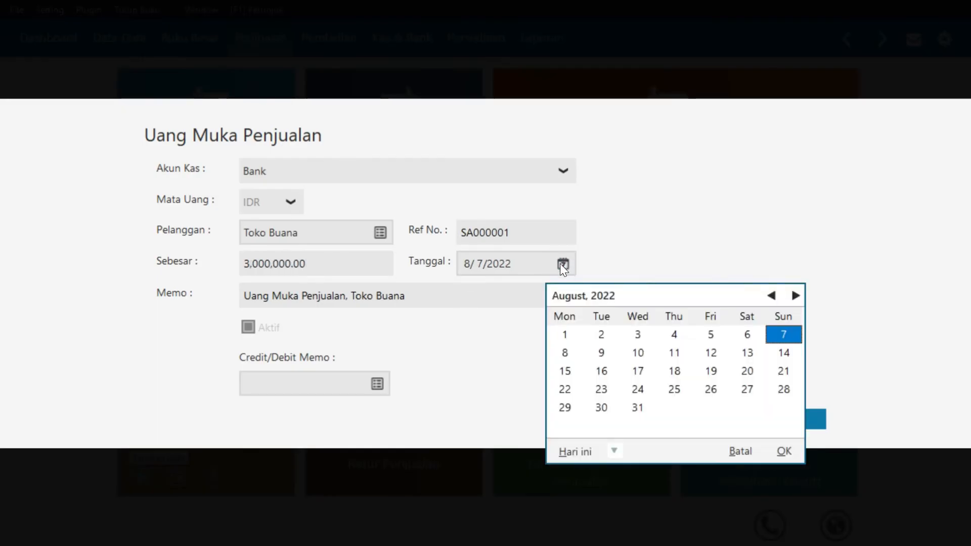
left_click(614, 452)
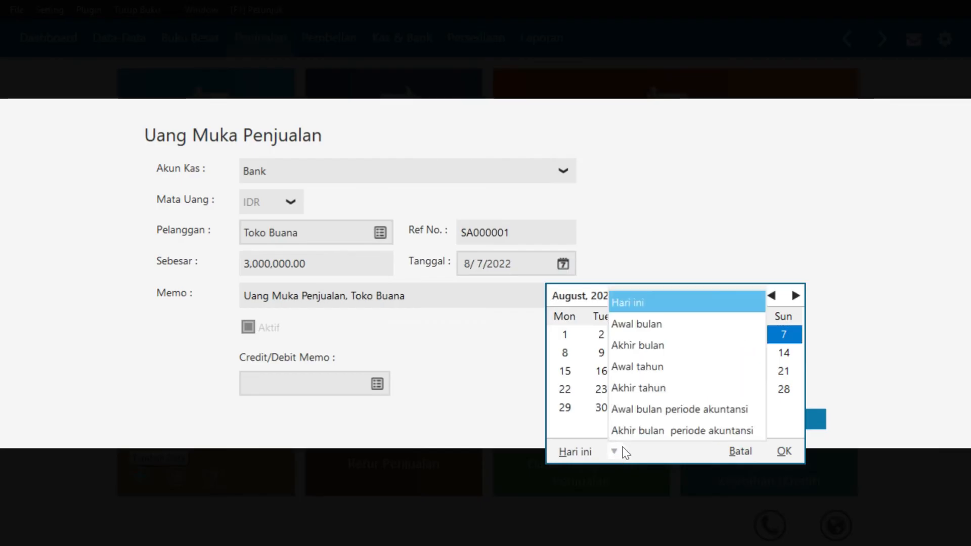
left_click(641, 409)
left_click(573, 375)
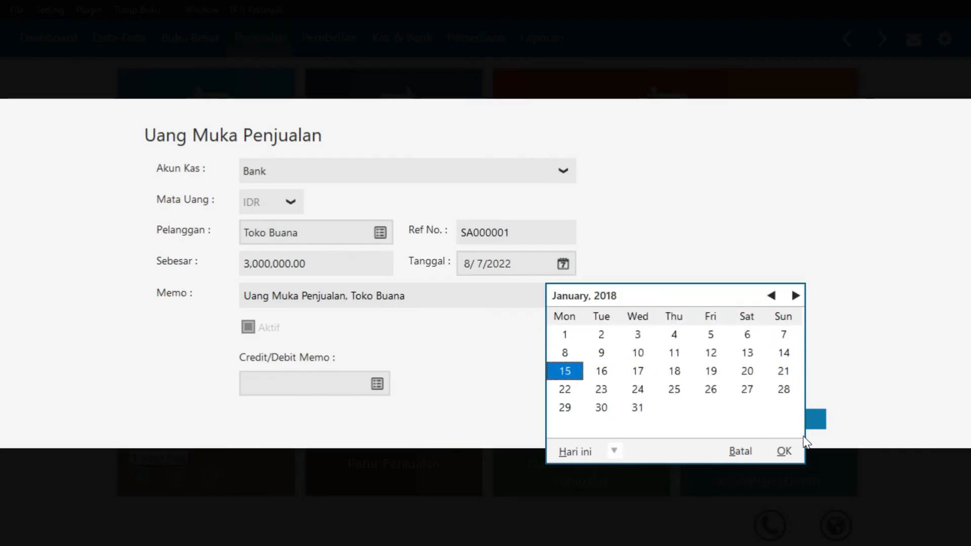
left_click(784, 451)
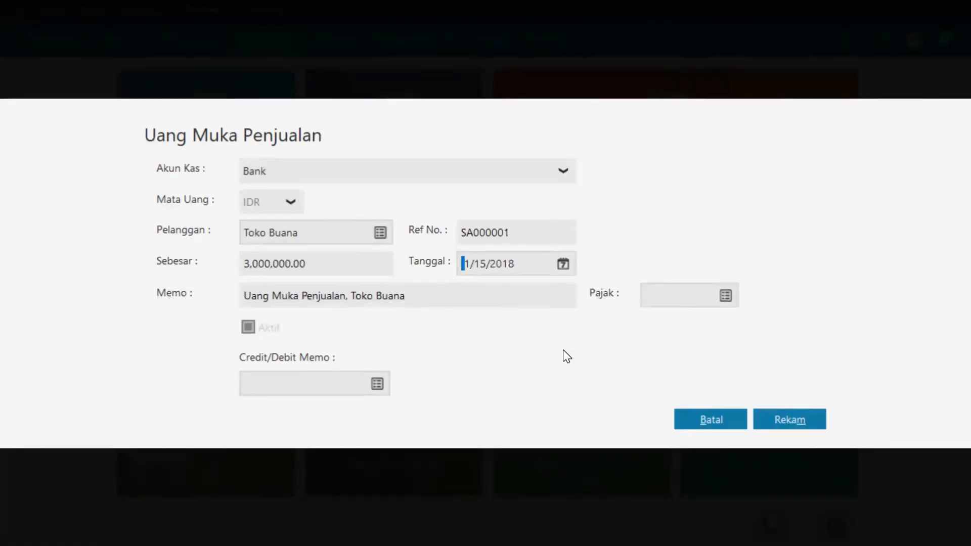
left_click(791, 420)
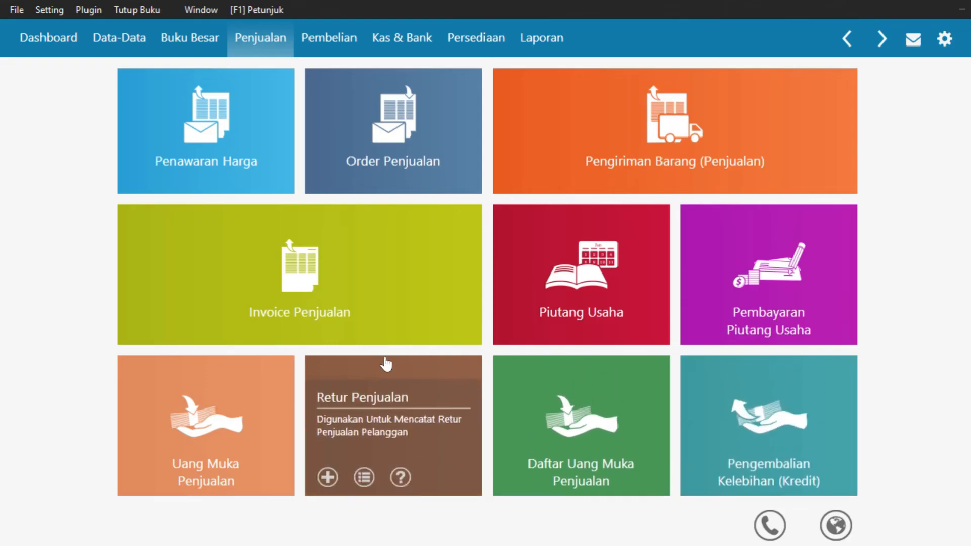
Start a credit sales invoice for goods with Toko Buana as the customer
mouse_move(177, 322)
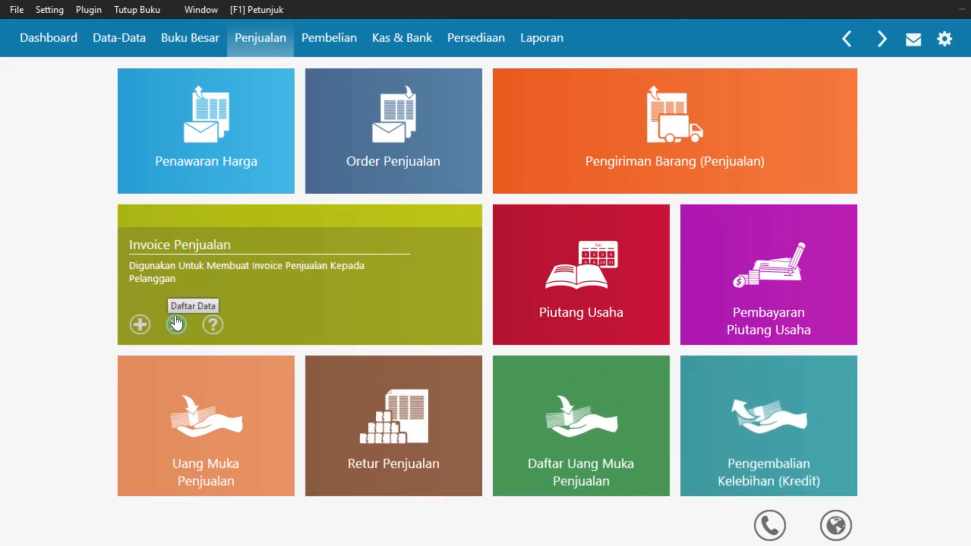
left_click(138, 324)
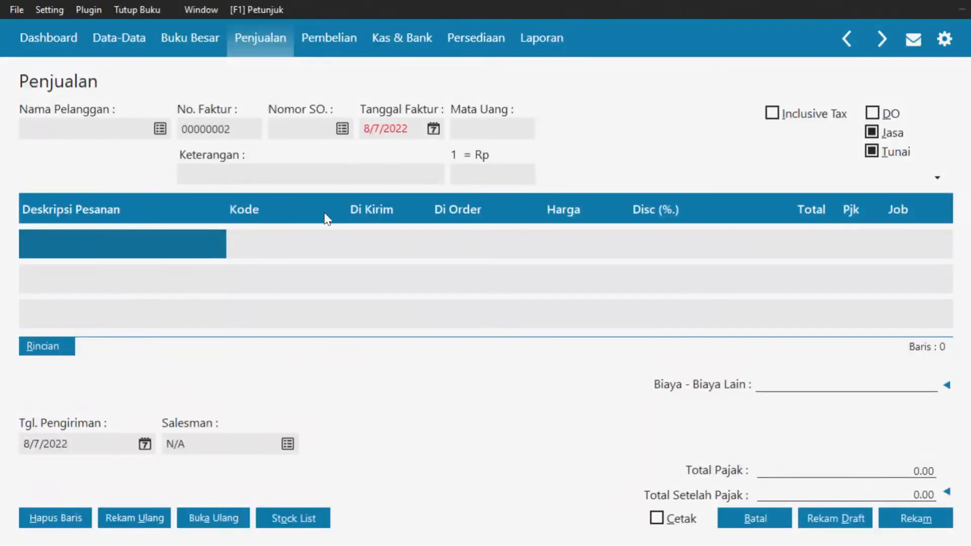
left_click(900, 135)
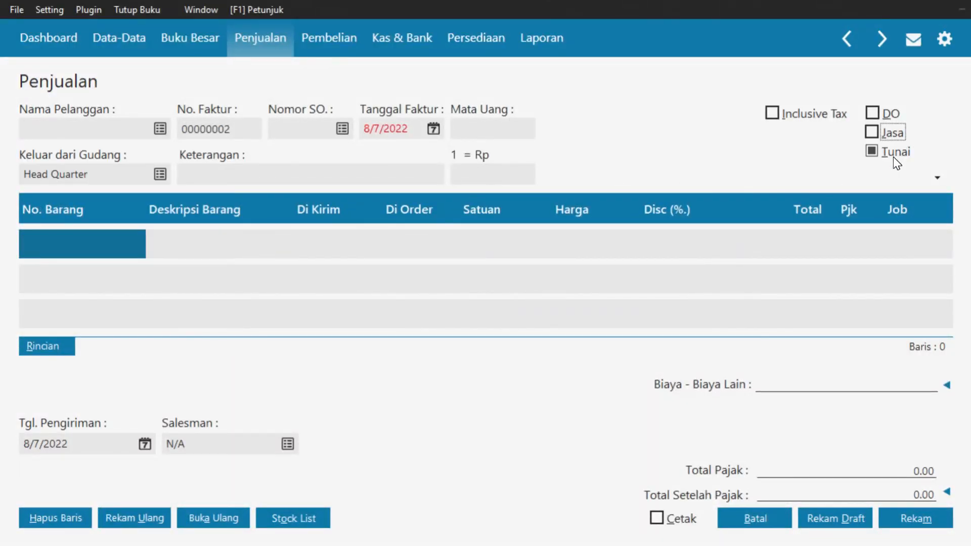
left_click(893, 153)
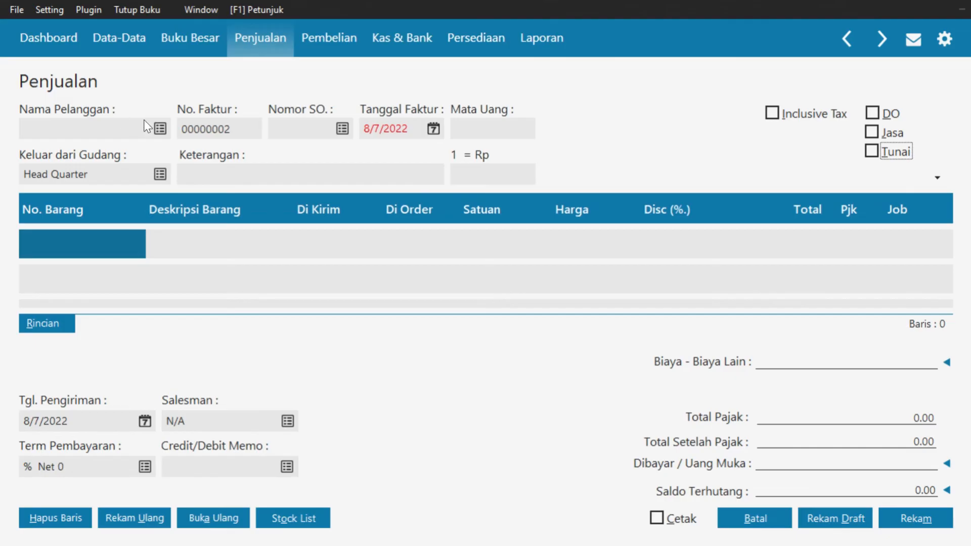
left_click(159, 130)
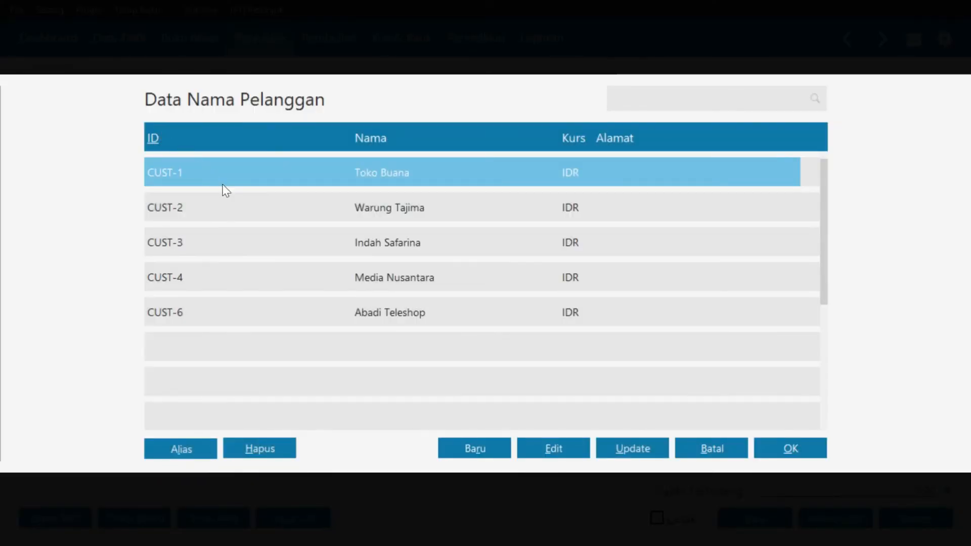
left_click(800, 446)
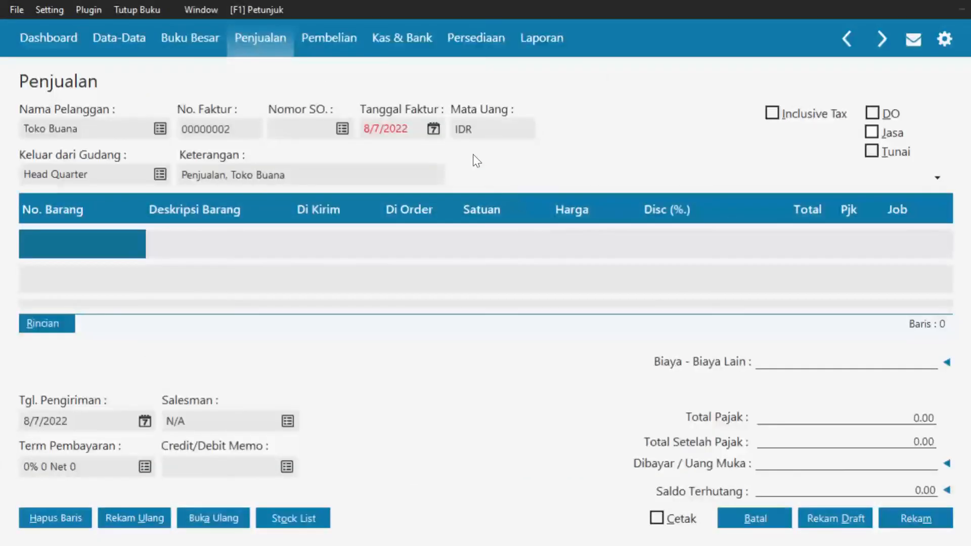
Set the invoice date to 1/15/2018
left_click(432, 130)
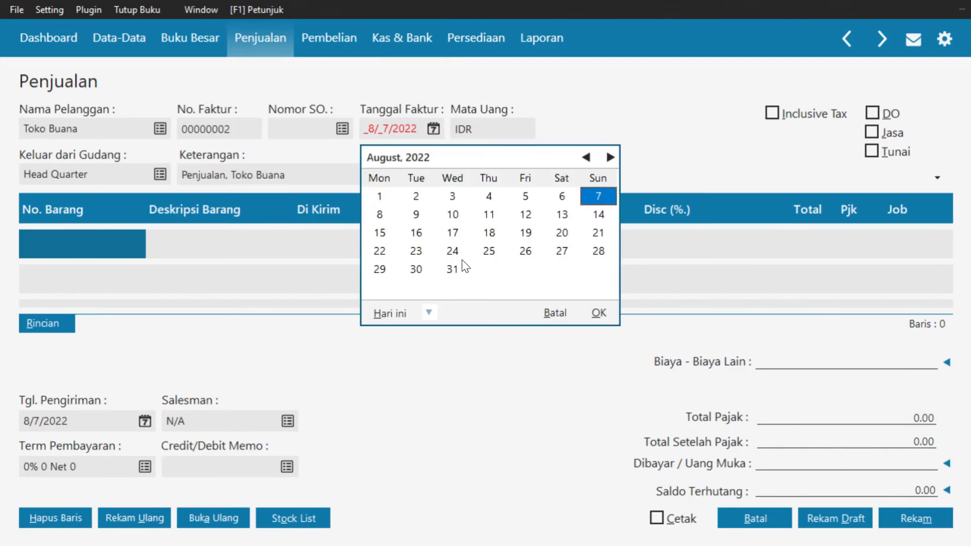
left_click(430, 306)
left_click(476, 443)
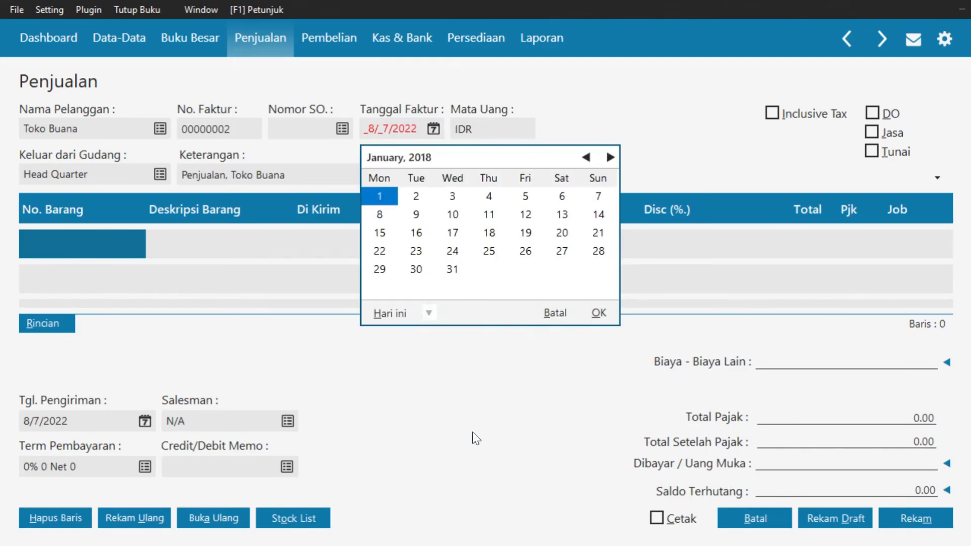
left_click(382, 232)
left_click(598, 314)
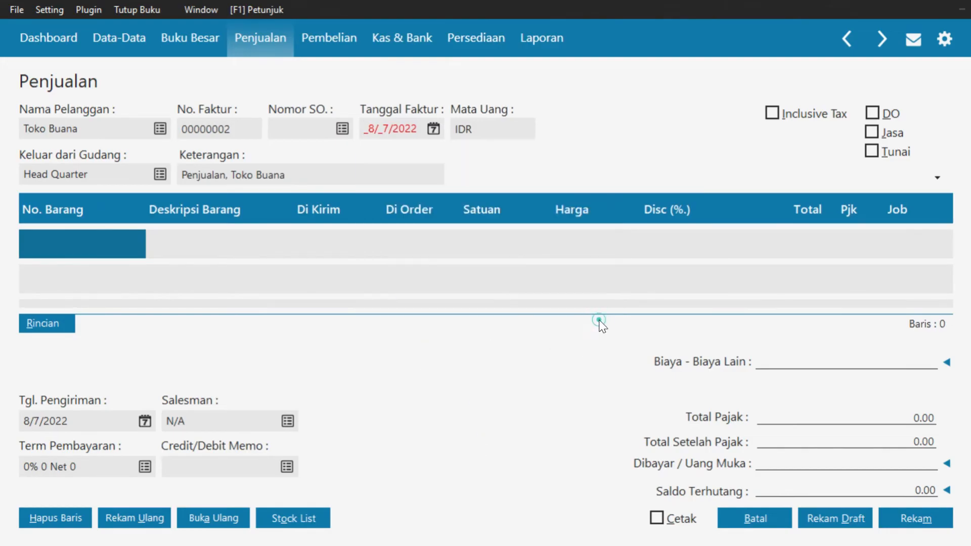
Fill the first invoice row with Wafer Tango Vanila: 500 units at 10,000.00 with VAT
double_click(92, 245)
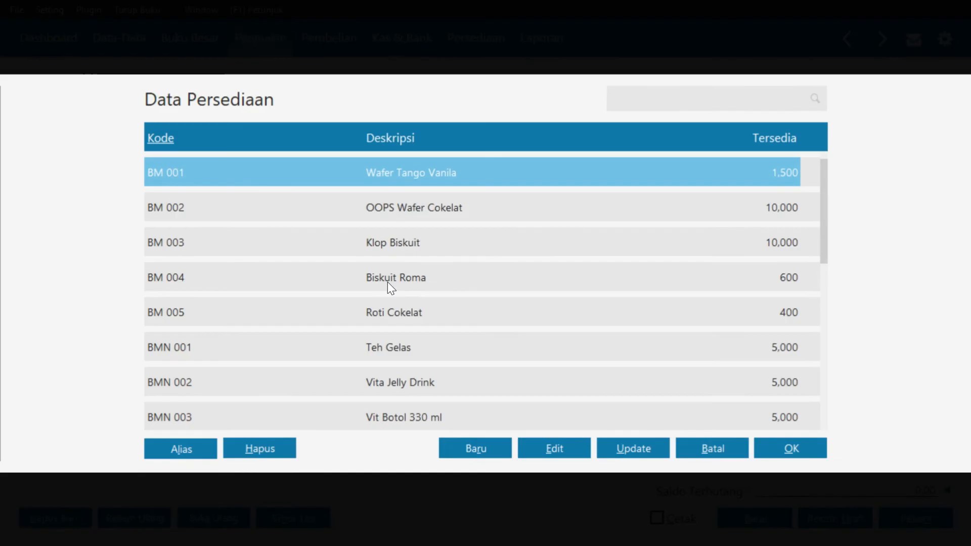
left_click(788, 452)
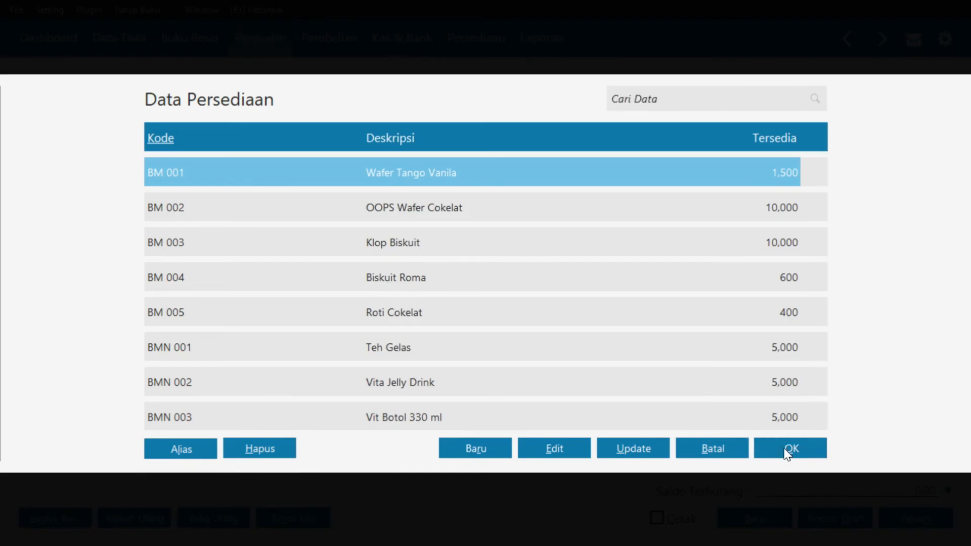
left_click(332, 252)
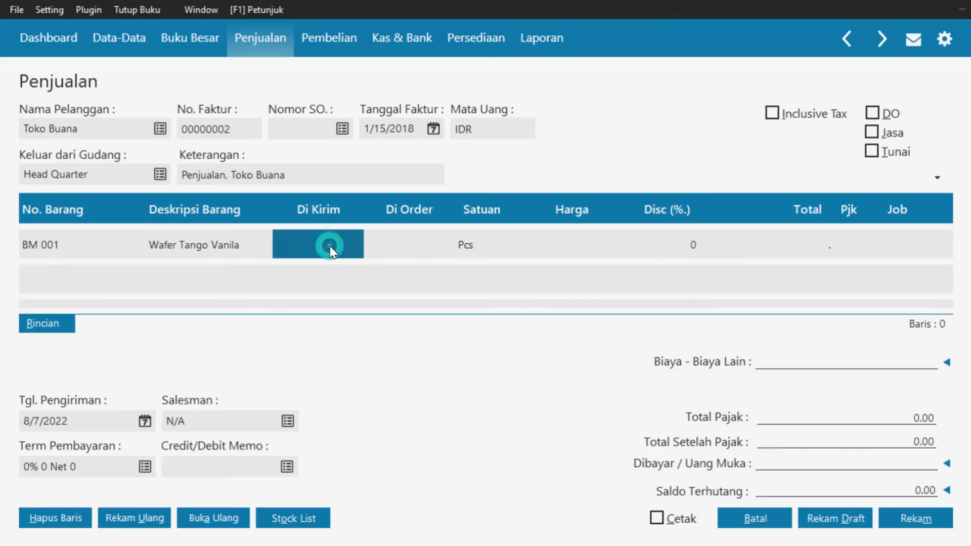
type("500")
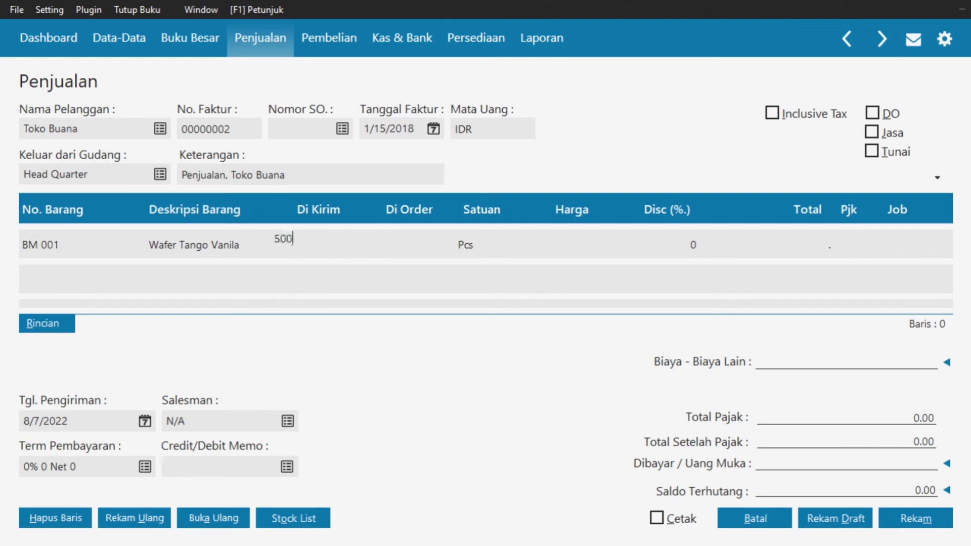
key("Tab")
key("Tab")
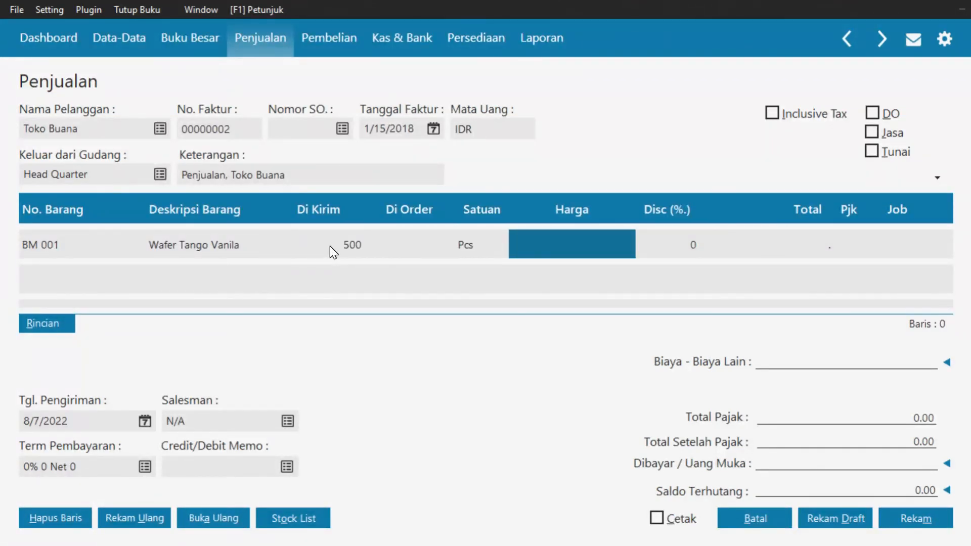
type("10000")
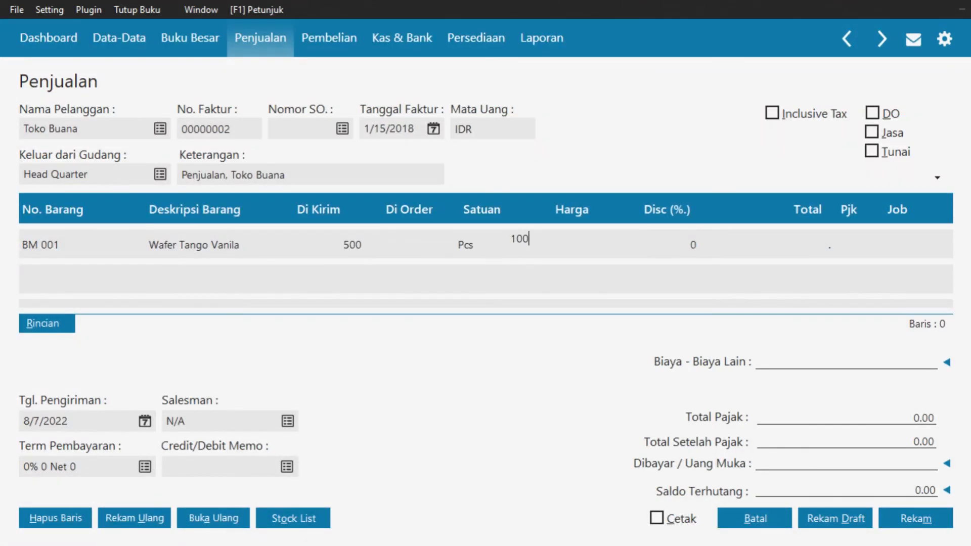
key("Tab")
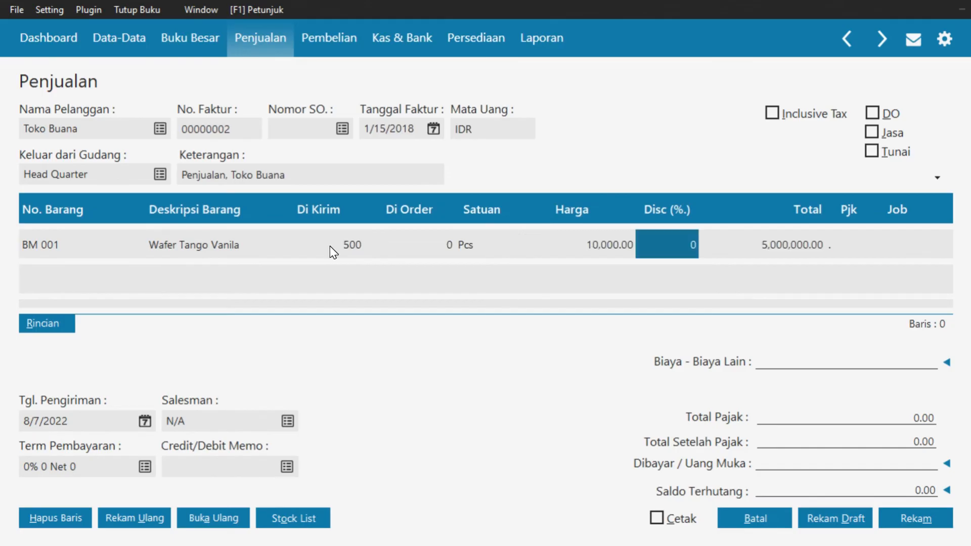
key("Tab")
double_click(830, 242)
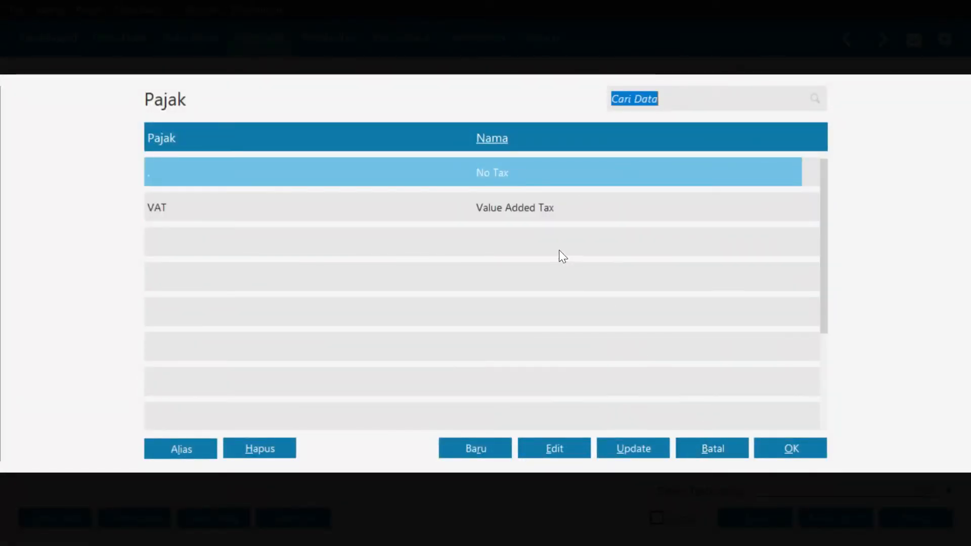
left_click(548, 208)
left_click(778, 448)
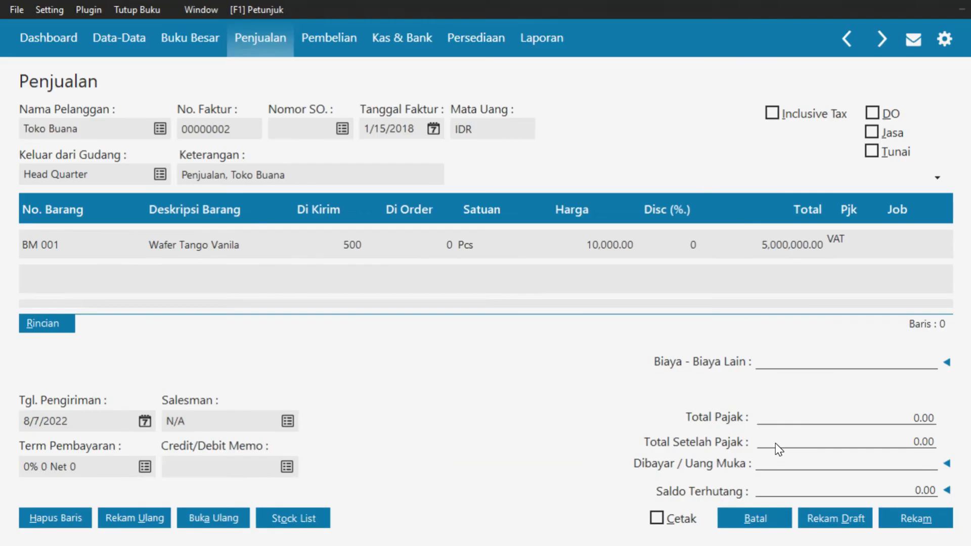
key("Return")
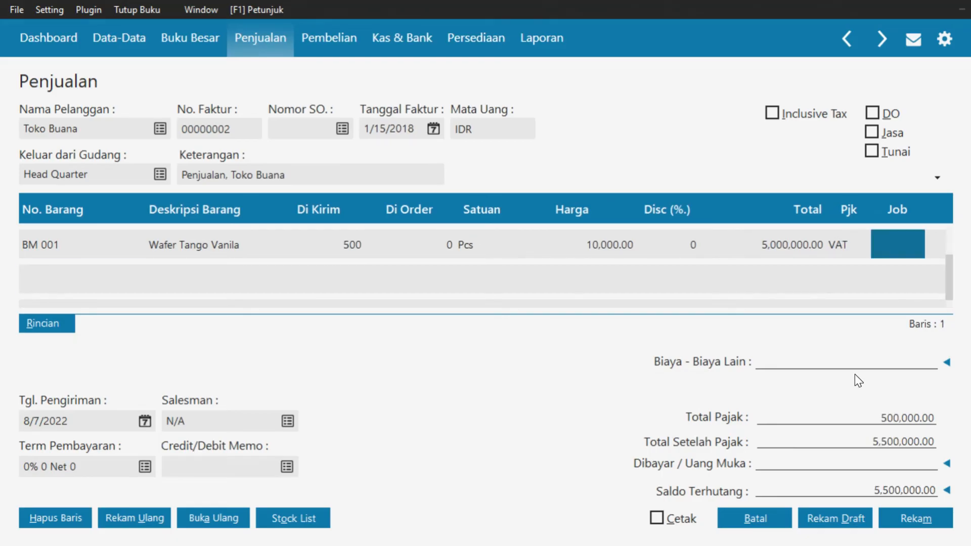
Add OOPS Wafer Cokelat on a second row with quantity 5,000
key("Return")
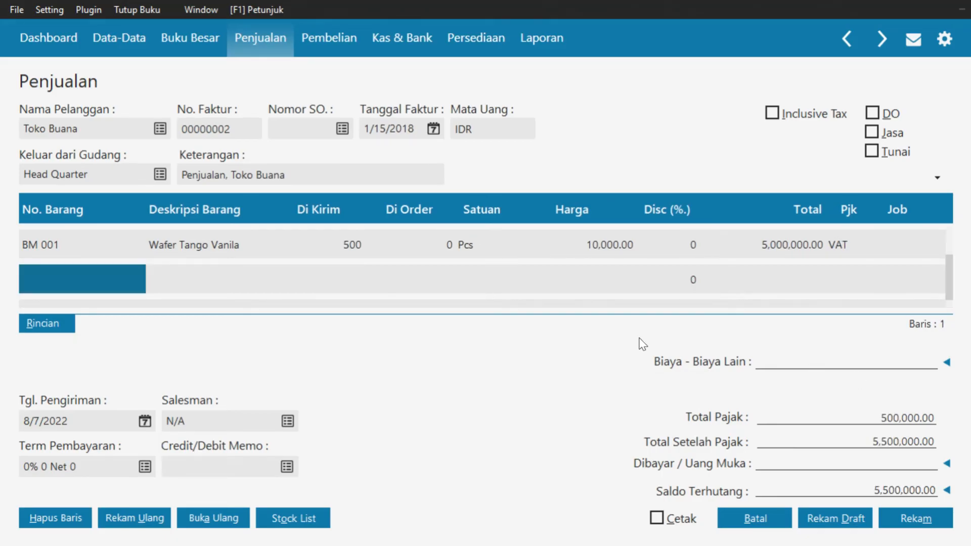
double_click(55, 278)
left_click(259, 213)
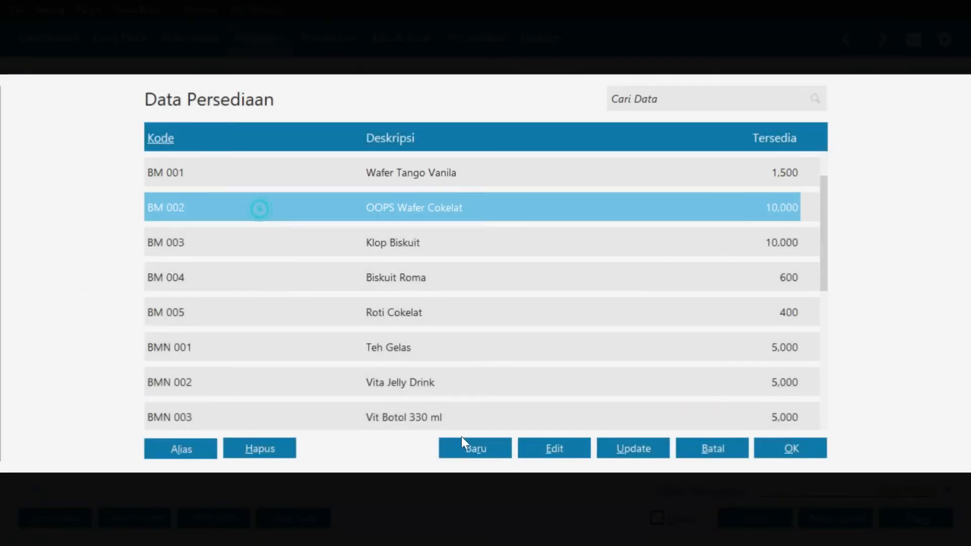
left_click(767, 448)
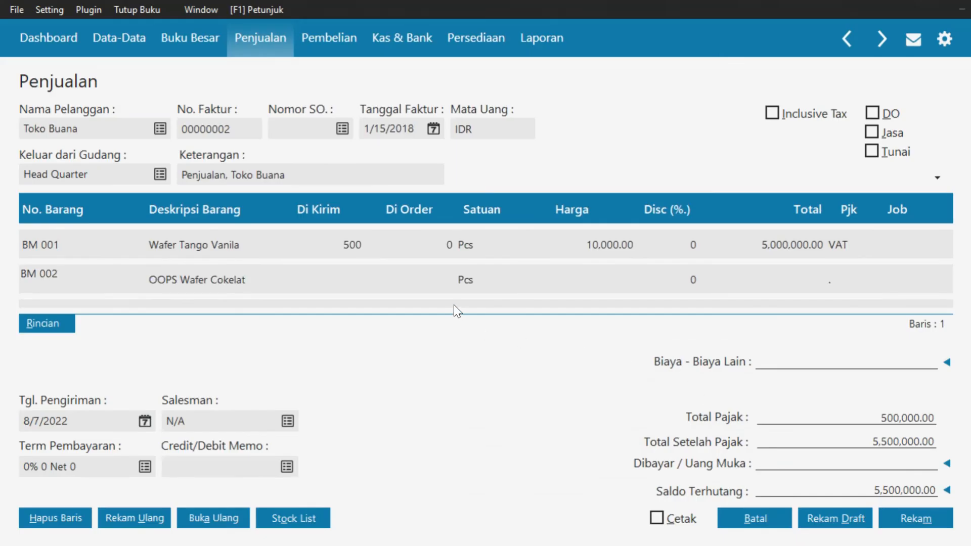
left_click(344, 280)
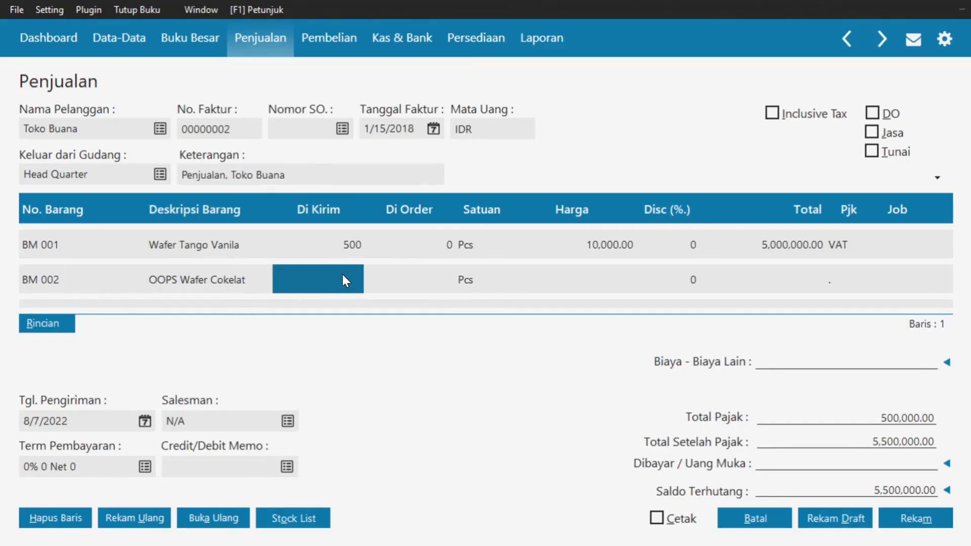
type("5000")
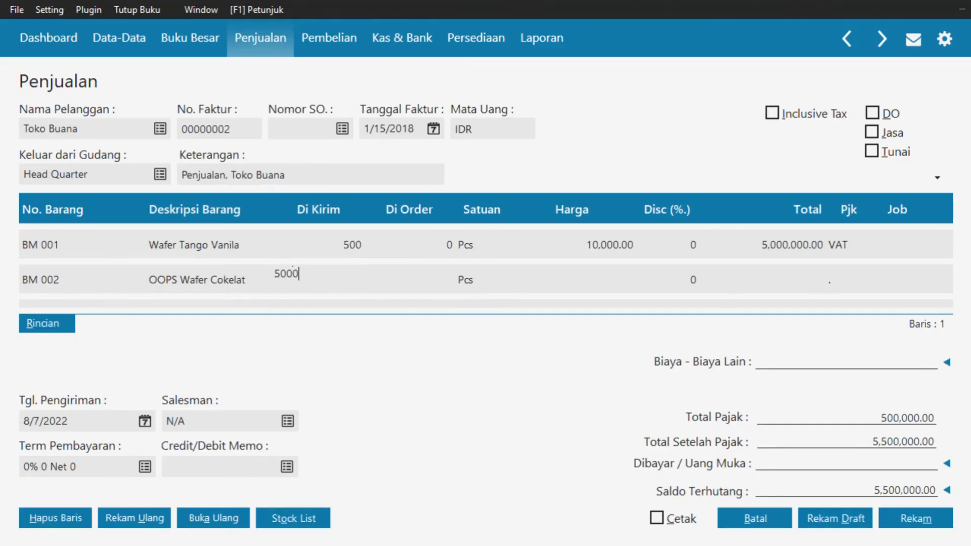
key("Return")
key("Tab")
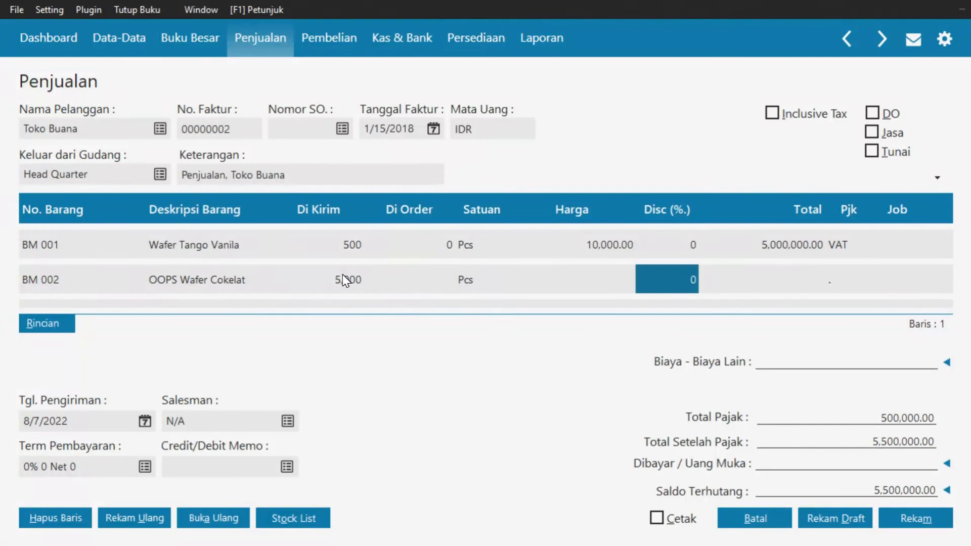
Give the OOPS Wafer Cokelat line a 750.00 unit price and VAT tax
left_click(597, 290)
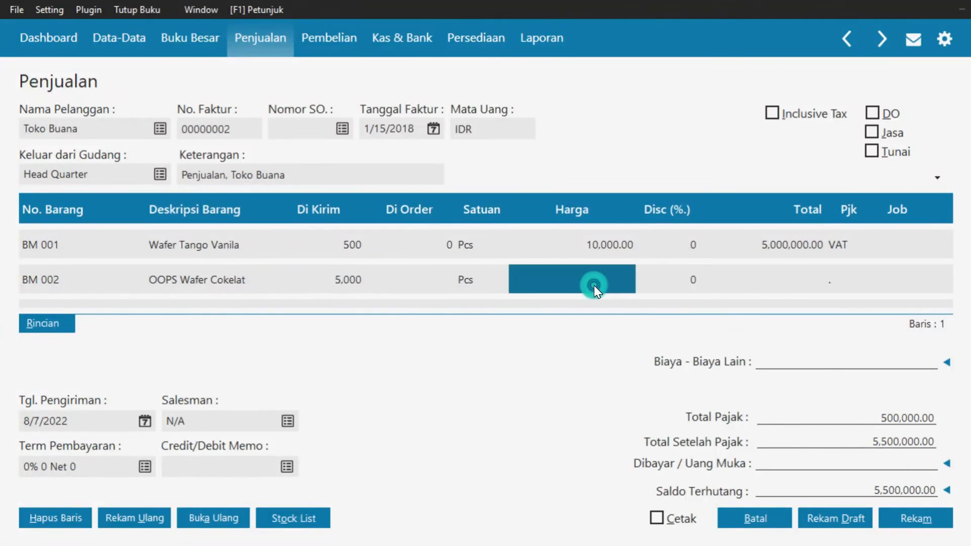
type("750")
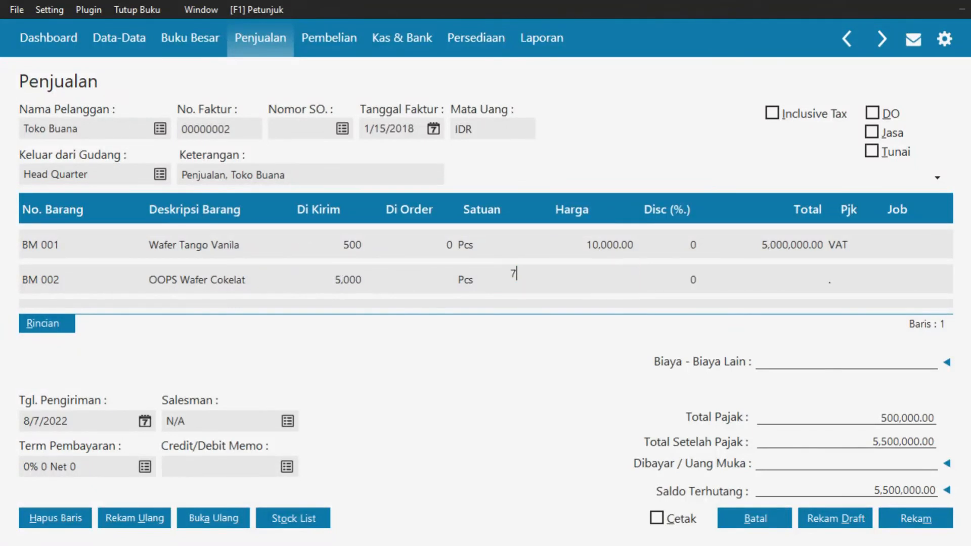
key("Tab")
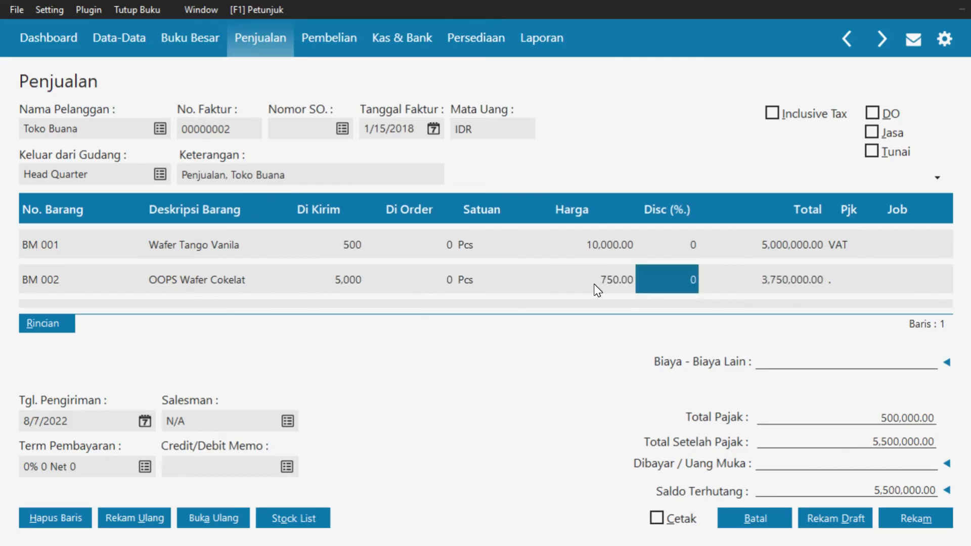
key("Tab")
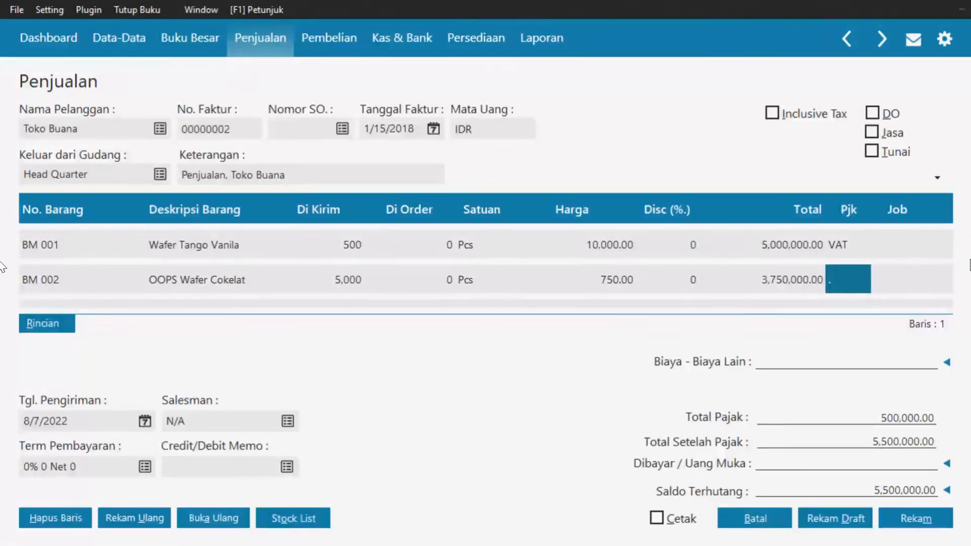
double_click(859, 282)
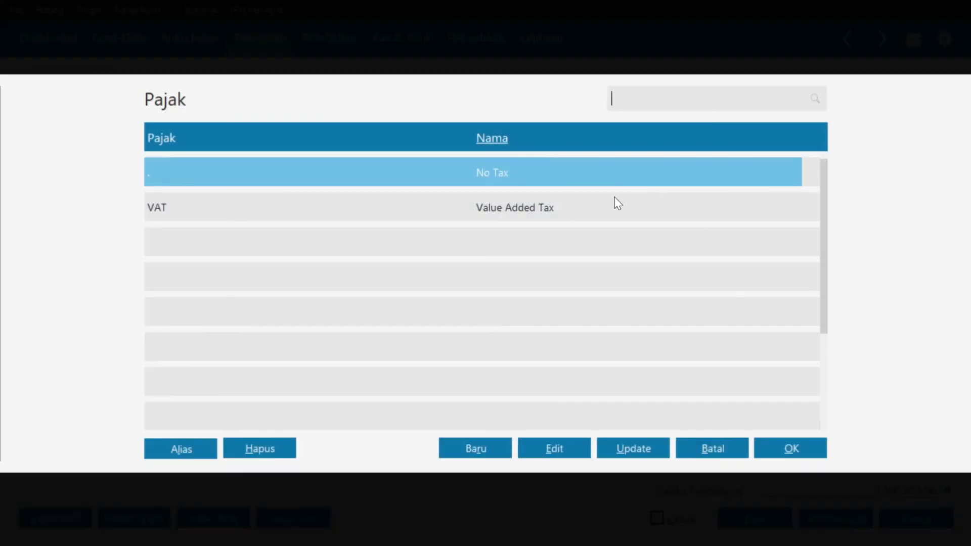
left_click(550, 210)
left_click(790, 449)
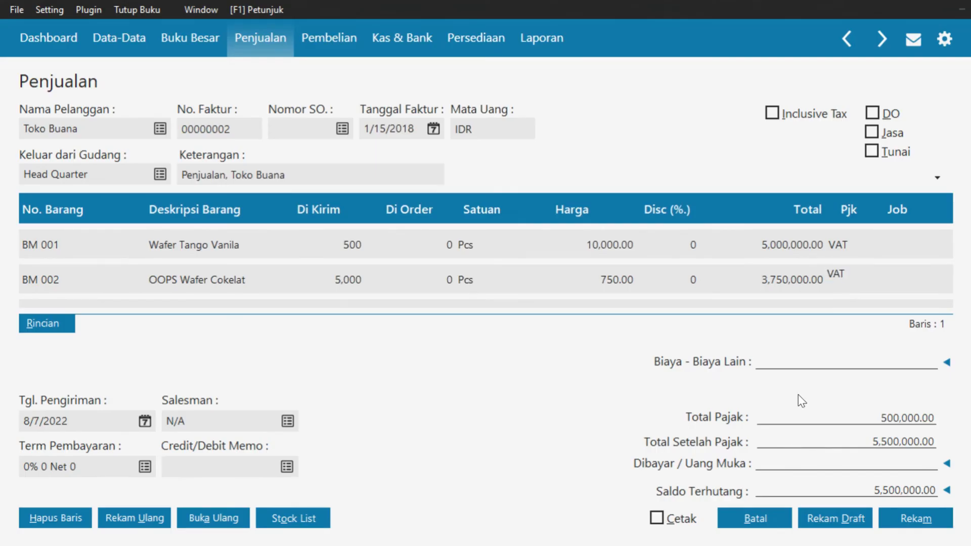
Add a Vit Botol 330 ml line with quantity 1,000 at 2,750.00
key("Return")
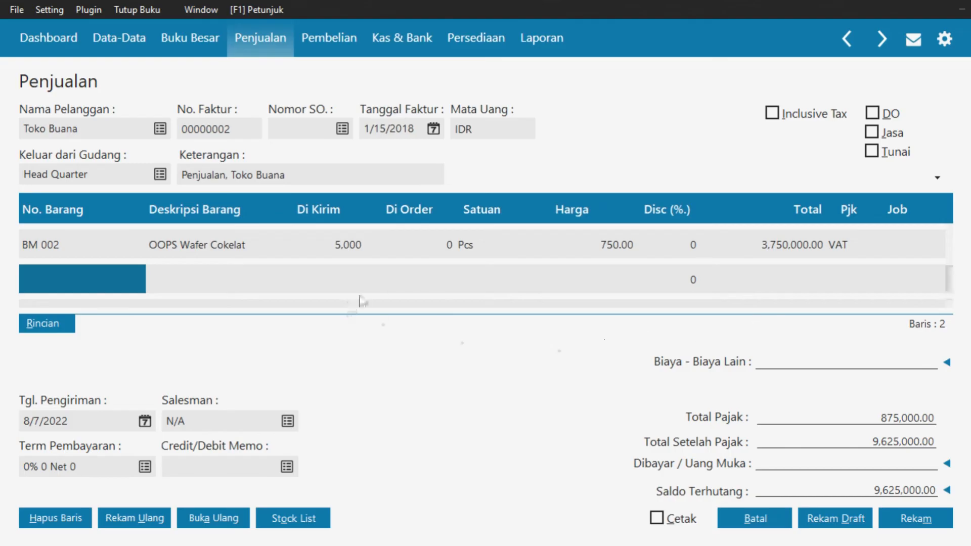
left_click(114, 289)
double_click(115, 284)
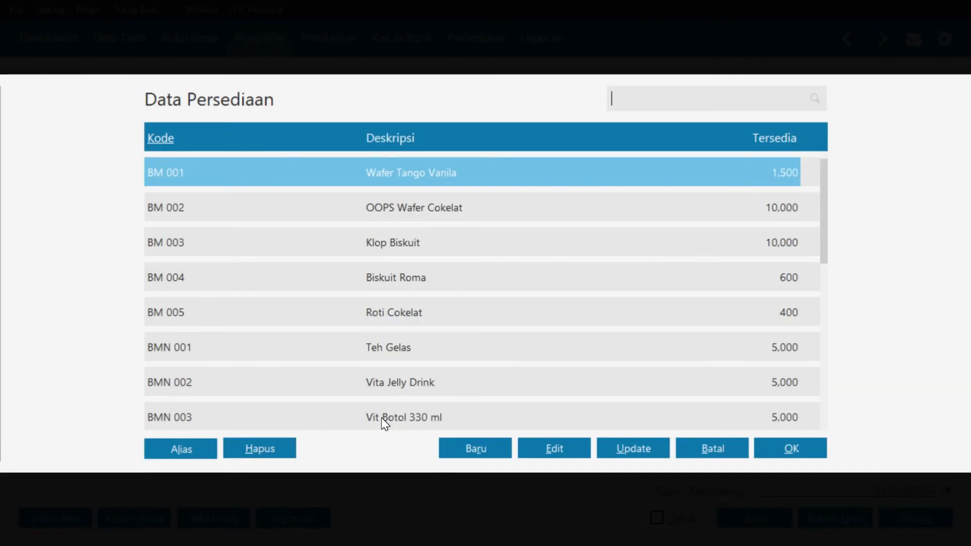
left_click(382, 419)
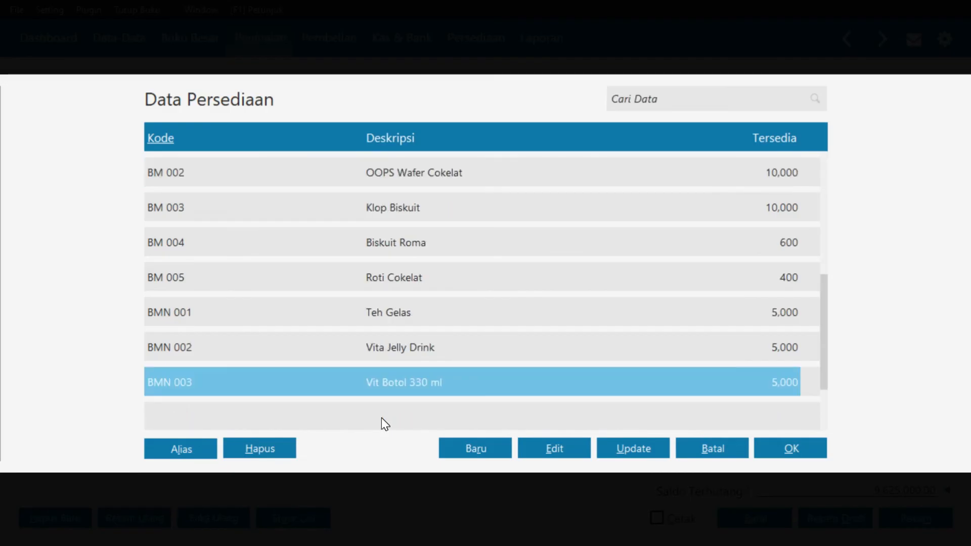
left_click(792, 454)
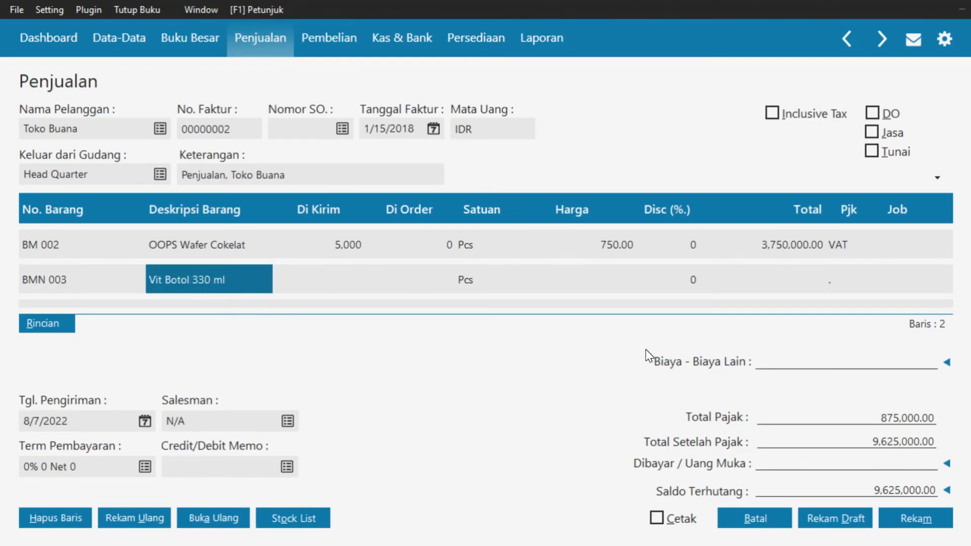
key("Return")
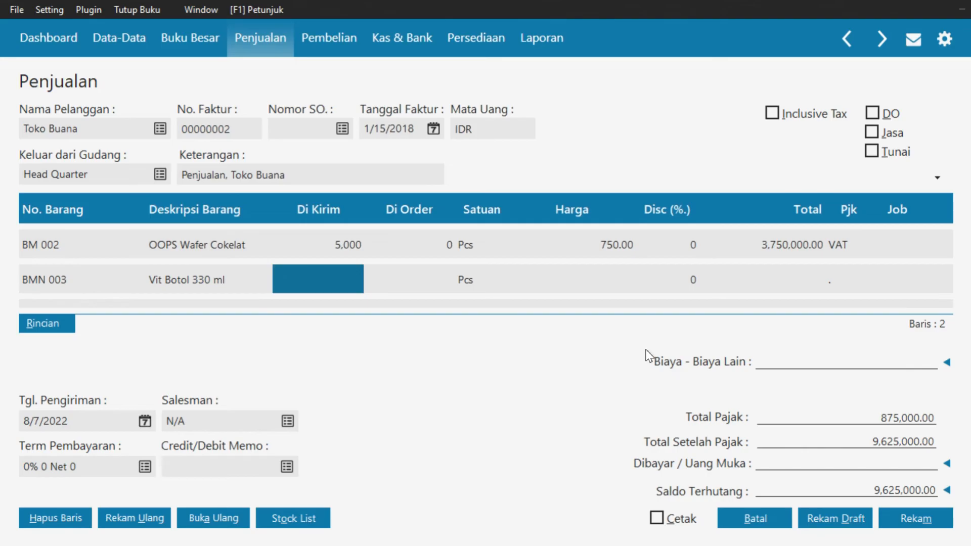
type("1000")
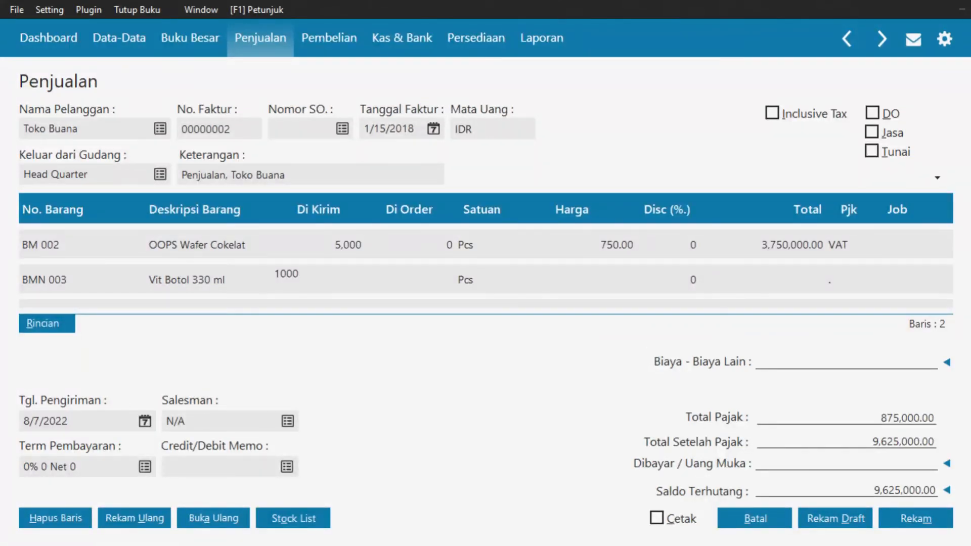
key("Return")
key("Return")
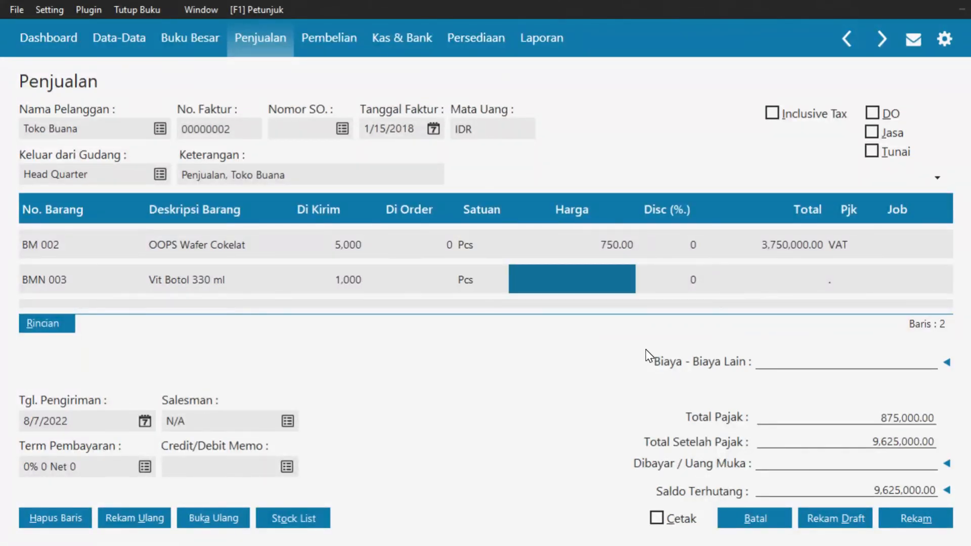
type("2759")
key("BackSpace")
type("0")
key("Return")
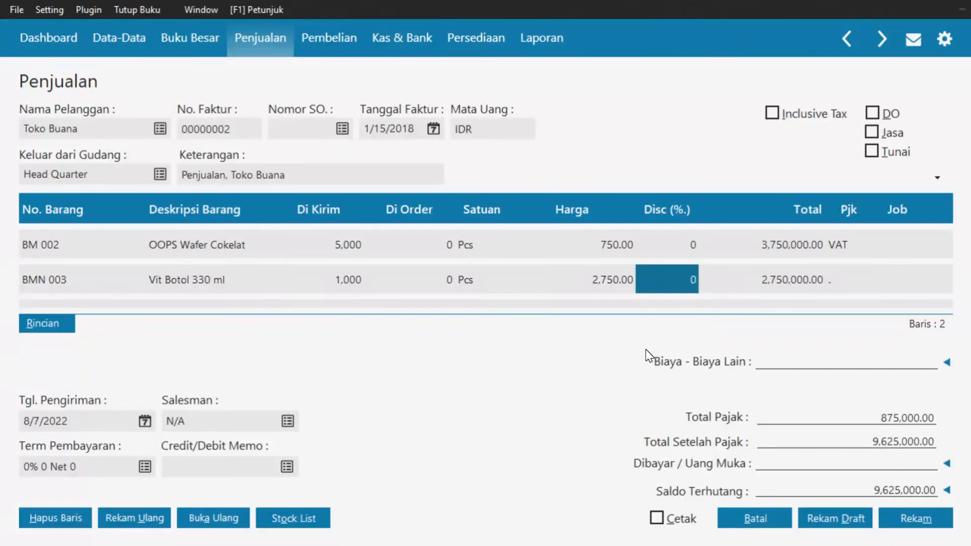
key("Return")
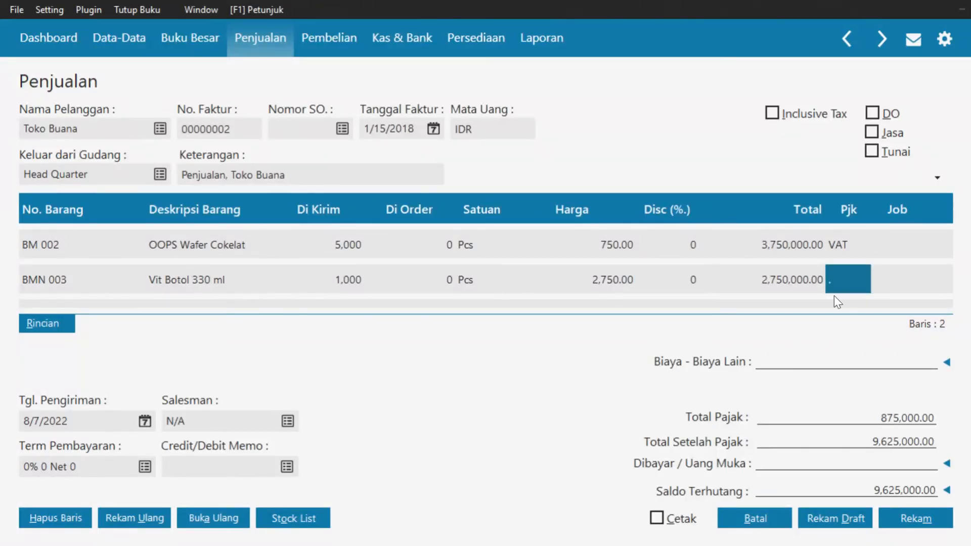
Set the Vit Botol 330 ml line's tax to VAT
left_click(861, 273)
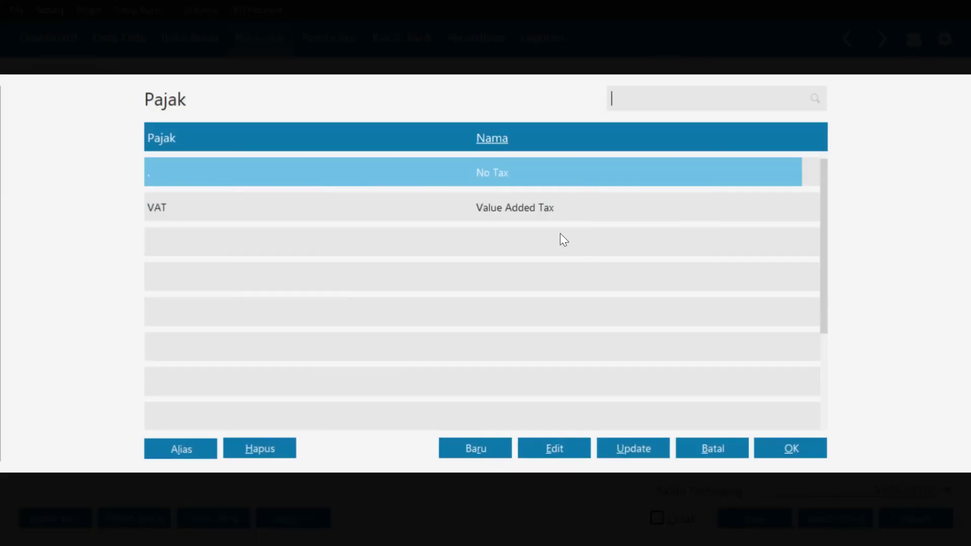
left_click(494, 202)
left_click(781, 438)
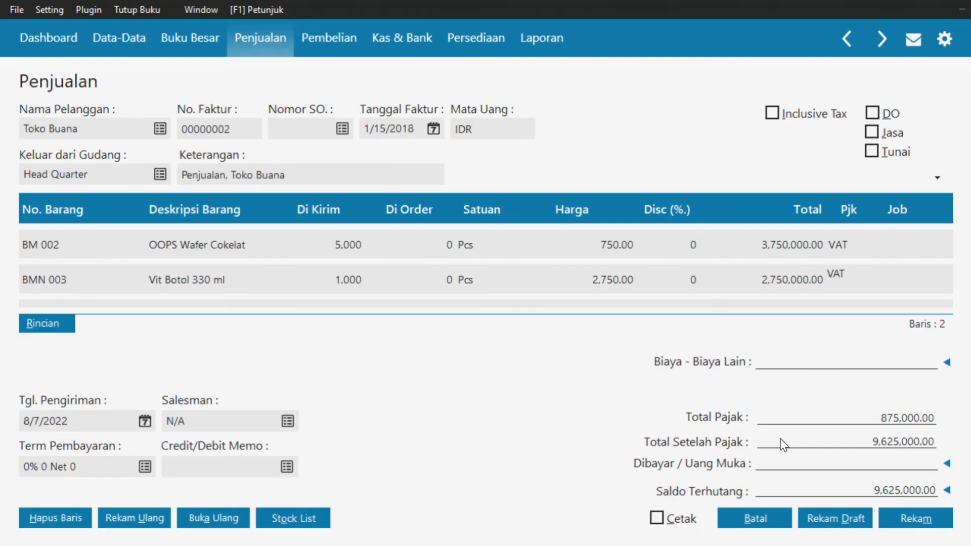
key("Tab")
key("Tab")
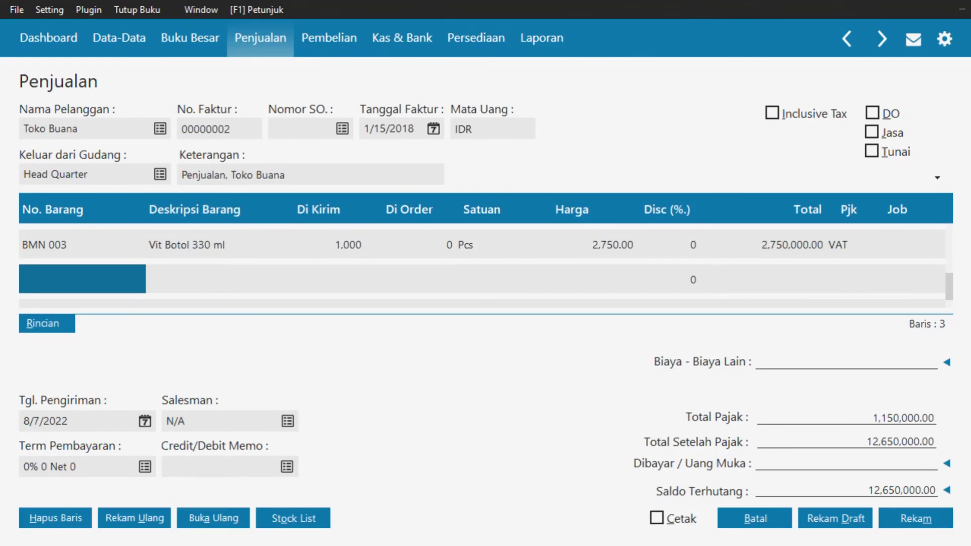
key("Up")
Enter 350,000 as the invoice's other costs
left_click(770, 354)
type("350000")
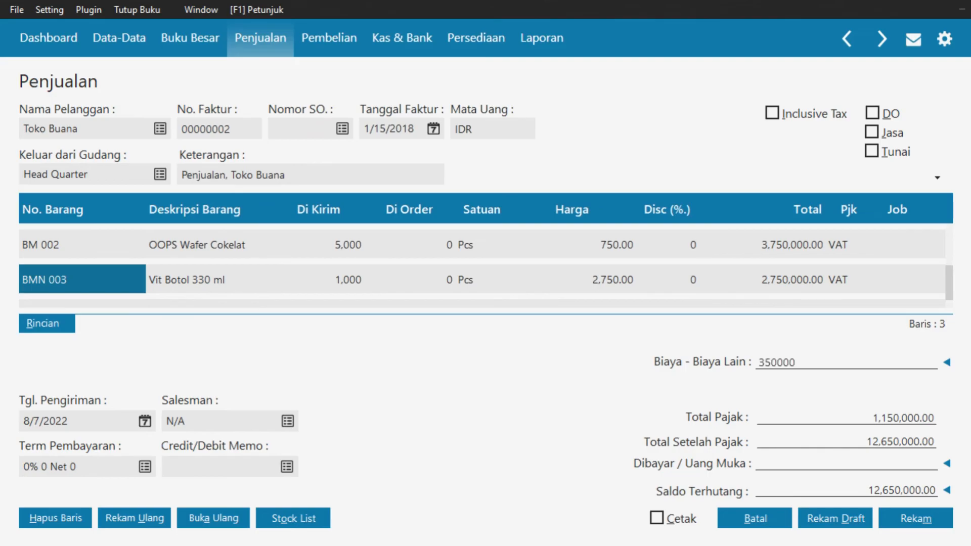
key("Return")
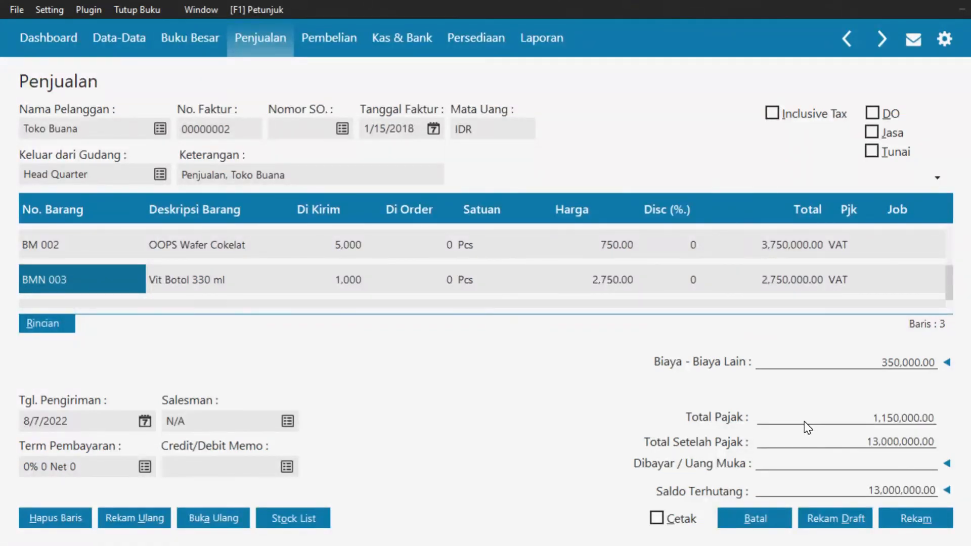
Apply the customer's 3,000,000 down payment to the invoice
left_click(835, 463)
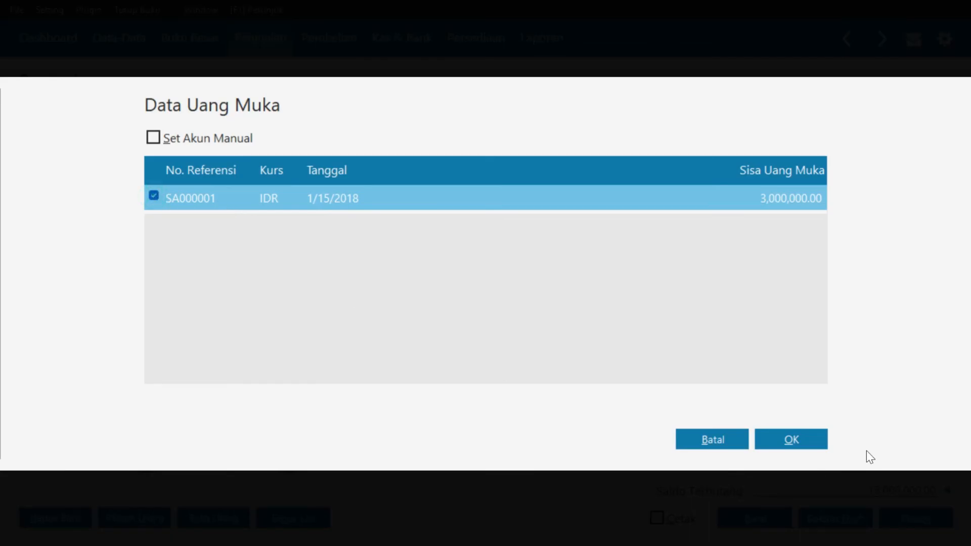
left_click(793, 438)
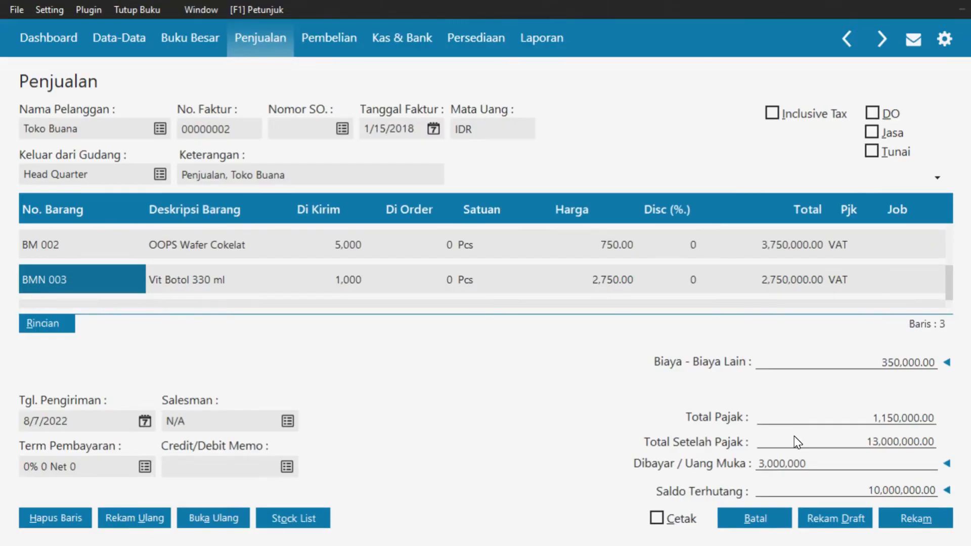
key("Tab")
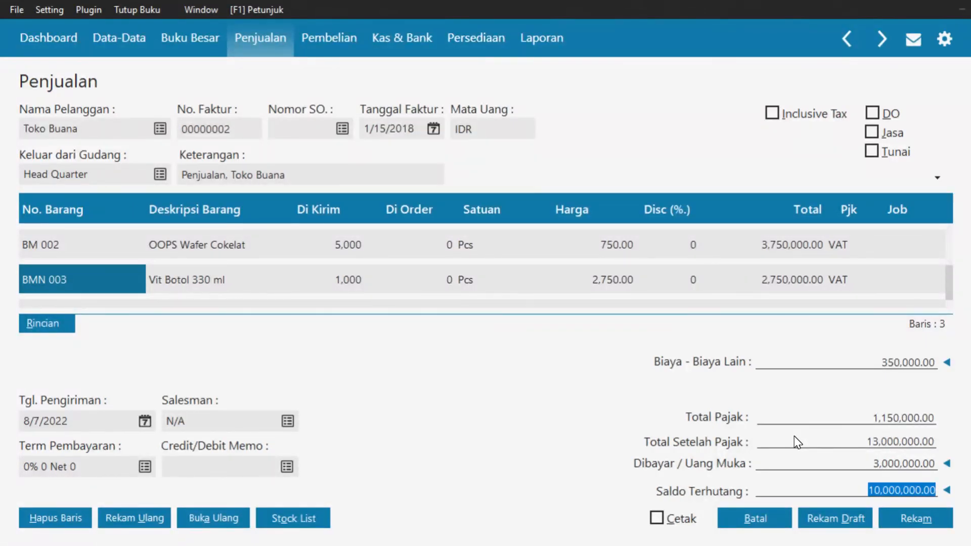
Set the shipping date to 1/15/2018
left_click(146, 425)
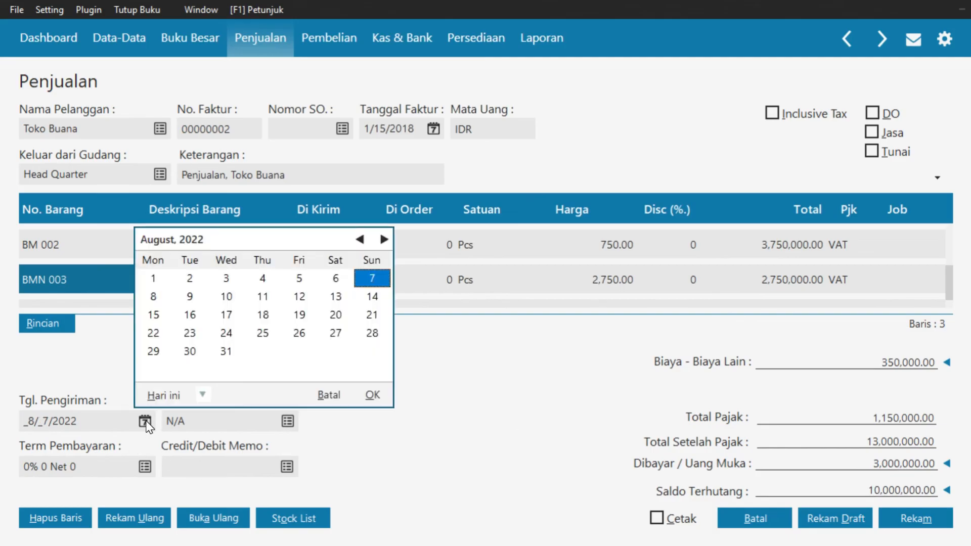
left_click(202, 395)
left_click(227, 349)
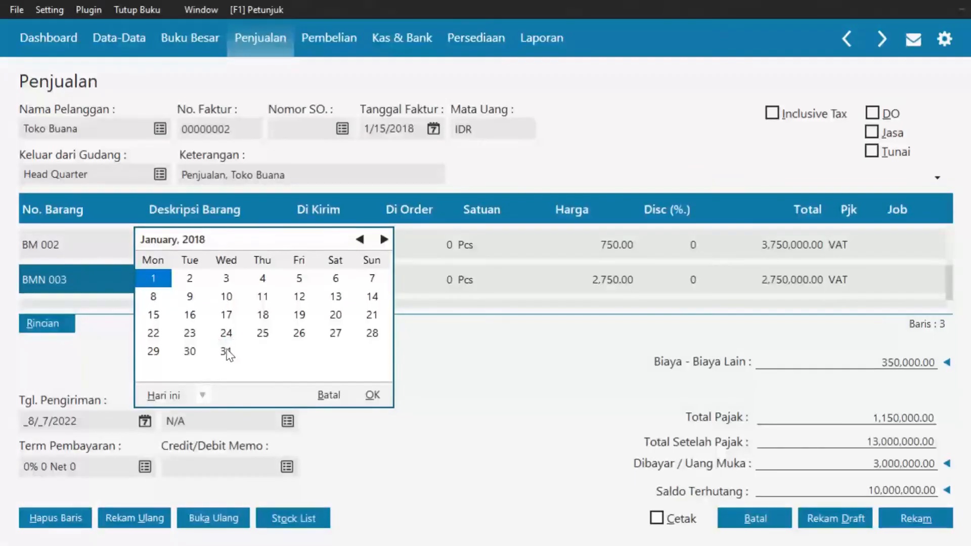
left_click(154, 315)
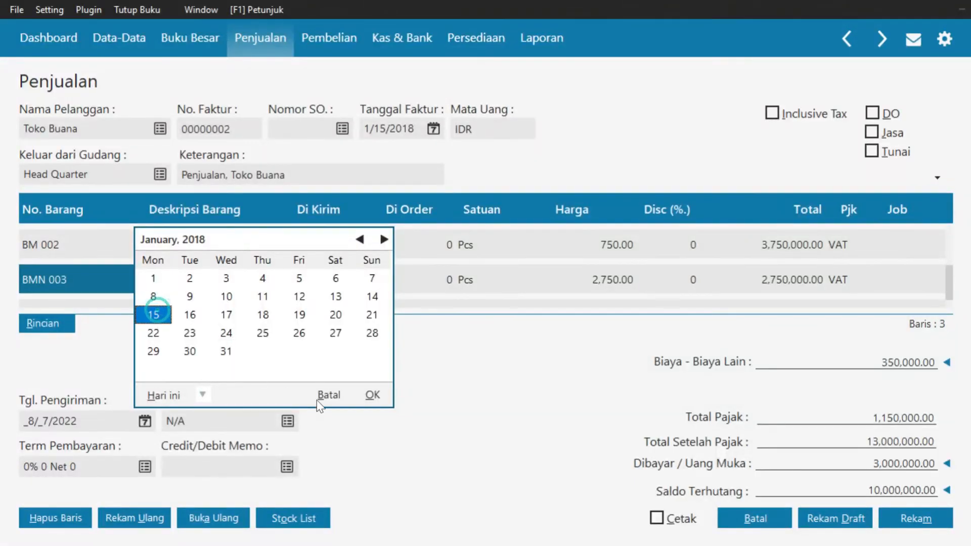
left_click(371, 395)
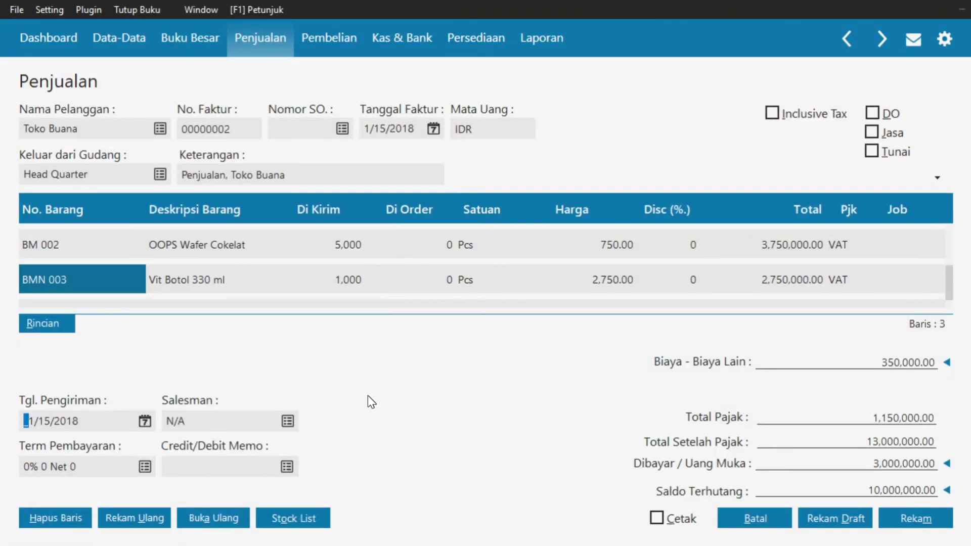
Apply payment terms 2% 10 Net 30 and save the sales invoice
left_click(143, 467)
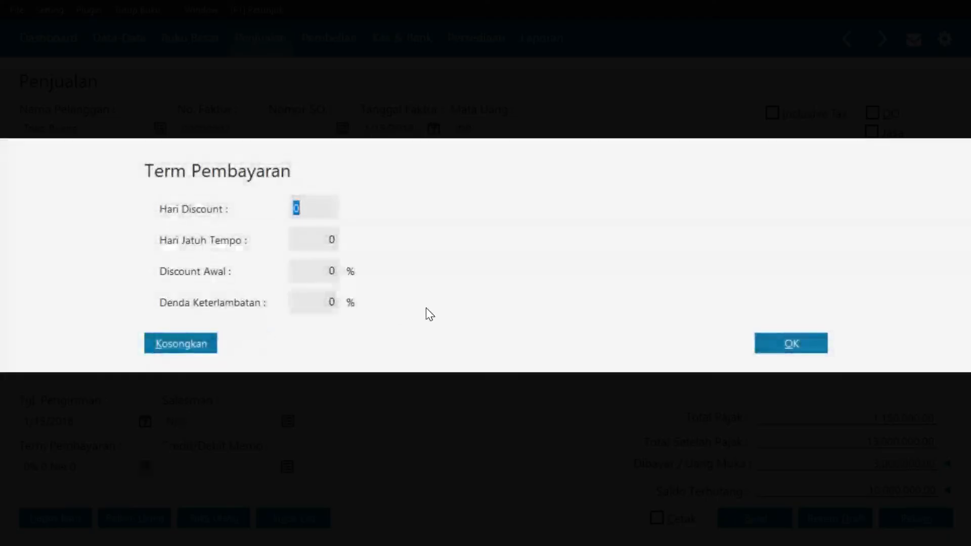
type("10")
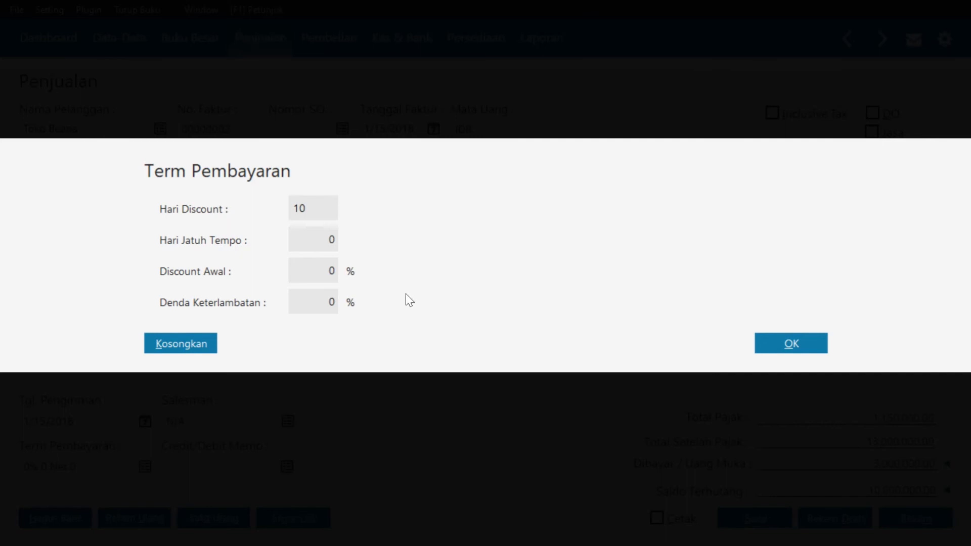
left_click(310, 236)
type("30")
left_click(319, 273)
type("2")
left_click(797, 349)
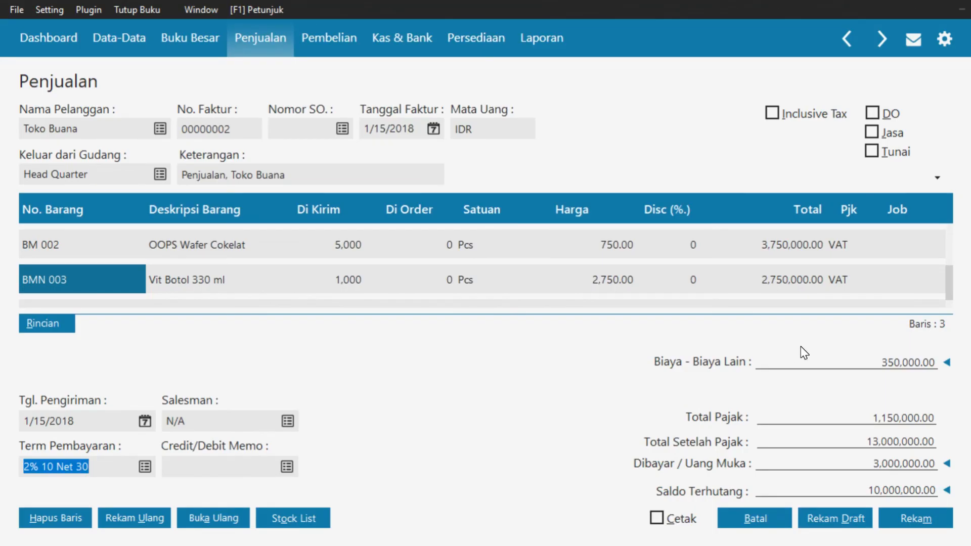
left_click(908, 519)
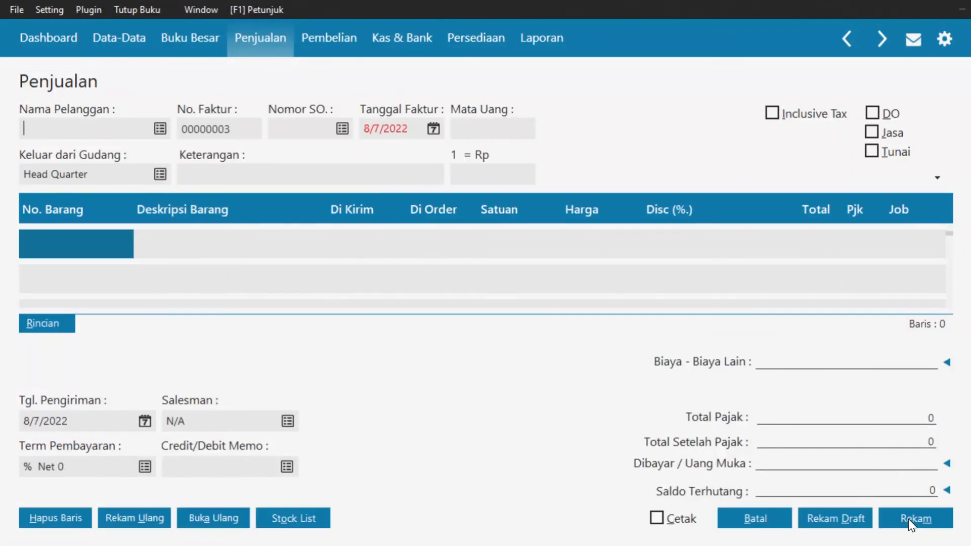
left_click(770, 524)
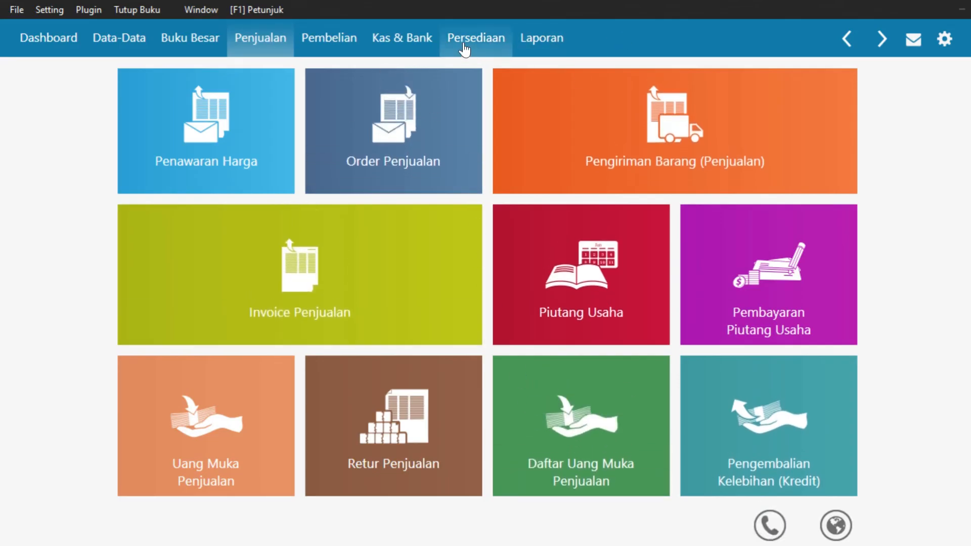
left_click(427, 37)
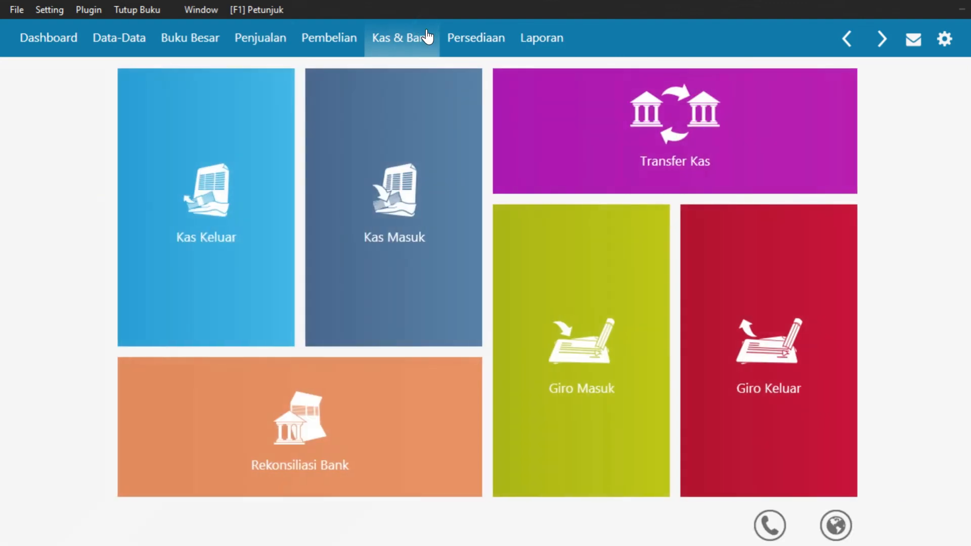
mouse_move(208, 301)
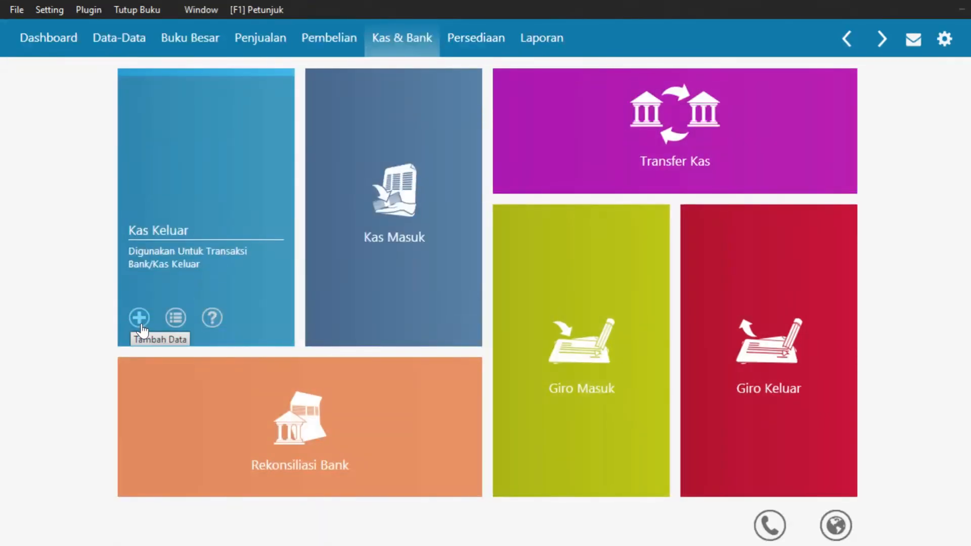
left_click(140, 323)
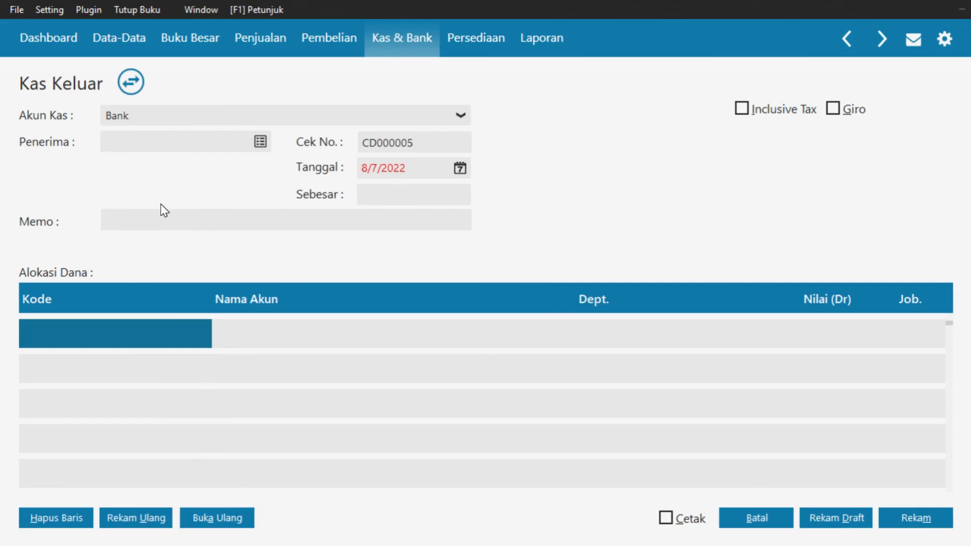
Create a new Employee-type contact with the employee's name and select it as the payee
left_click(262, 144)
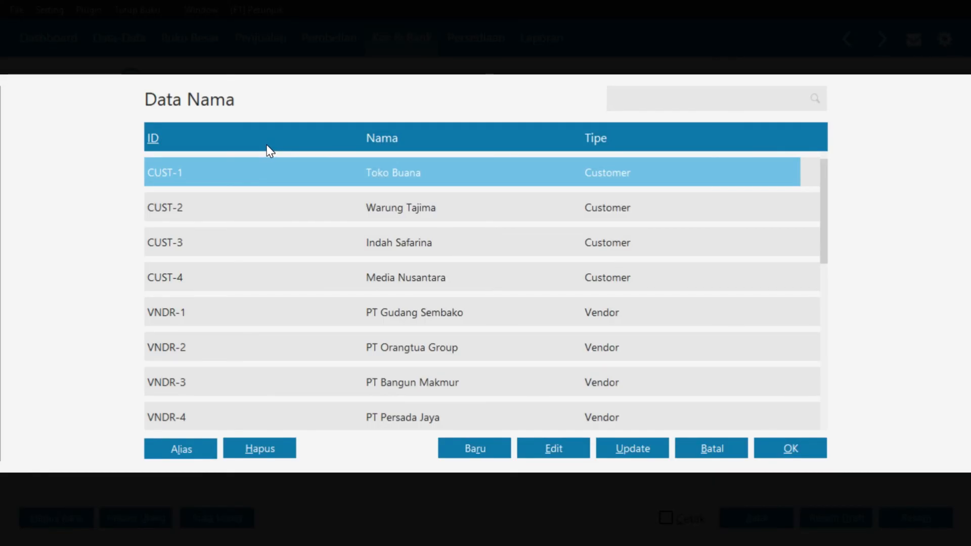
left_click(469, 448)
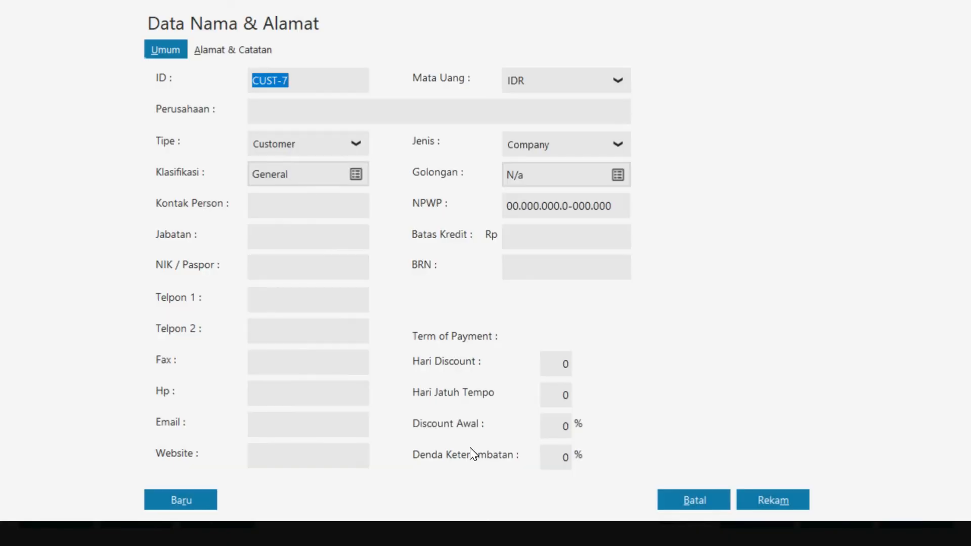
left_click(356, 140)
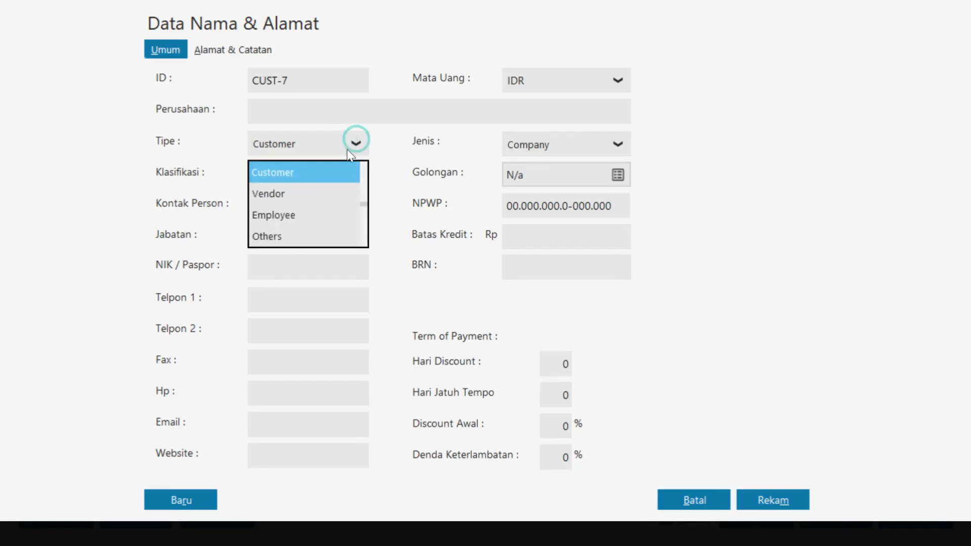
left_click(296, 222)
left_click(311, 109)
type("Rian")
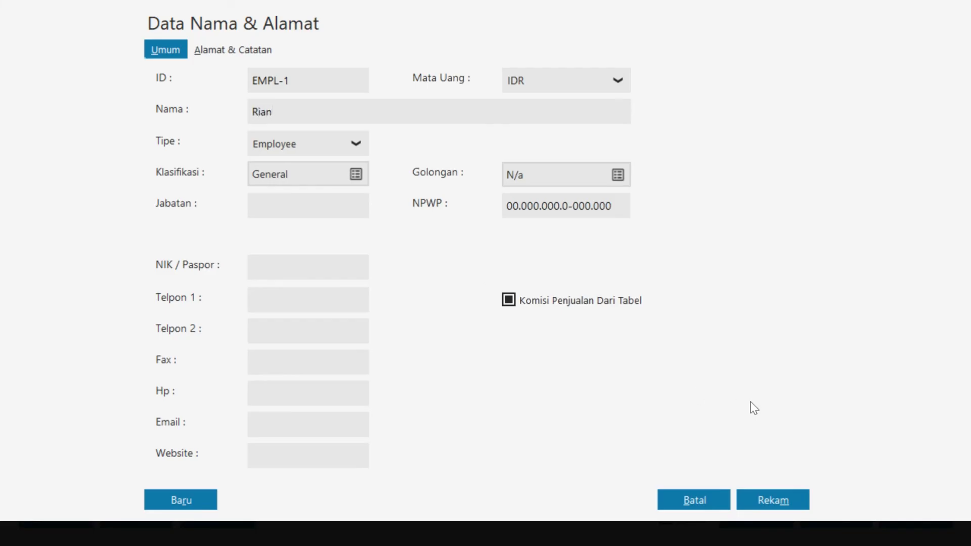
left_click(785, 503)
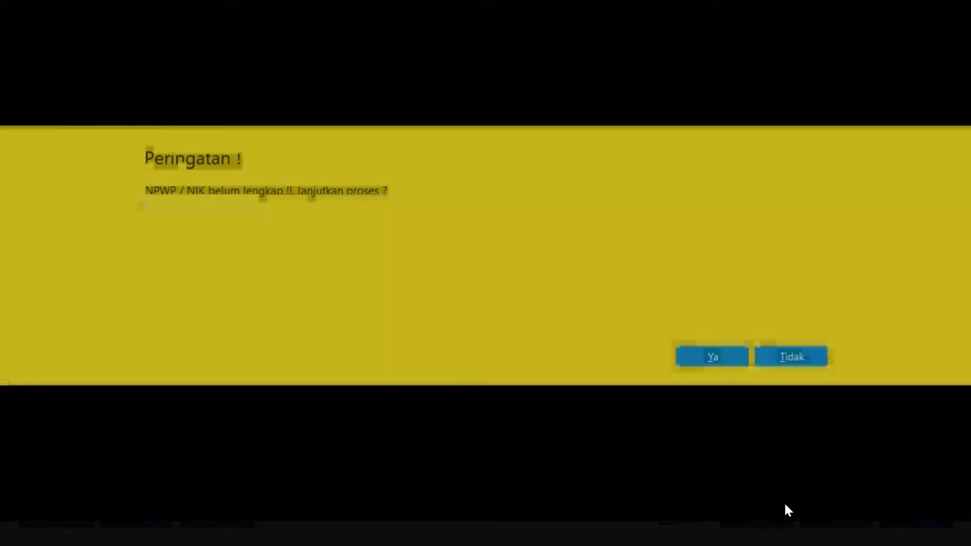
left_click(720, 354)
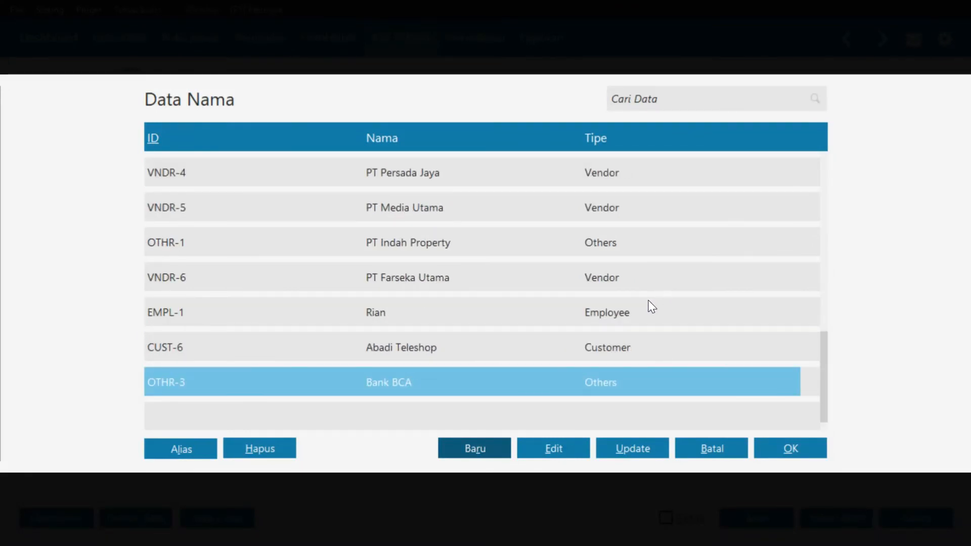
left_click(625, 313)
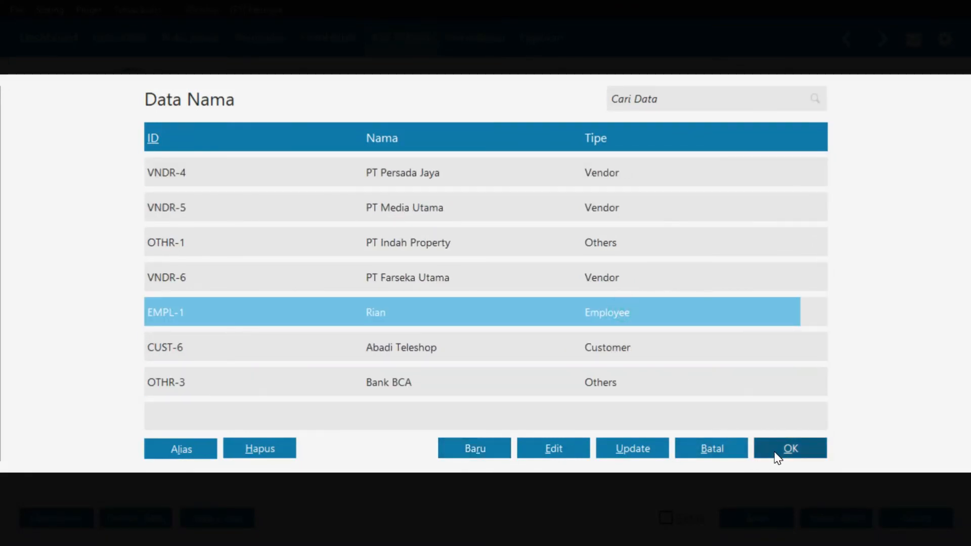
left_click(790, 449)
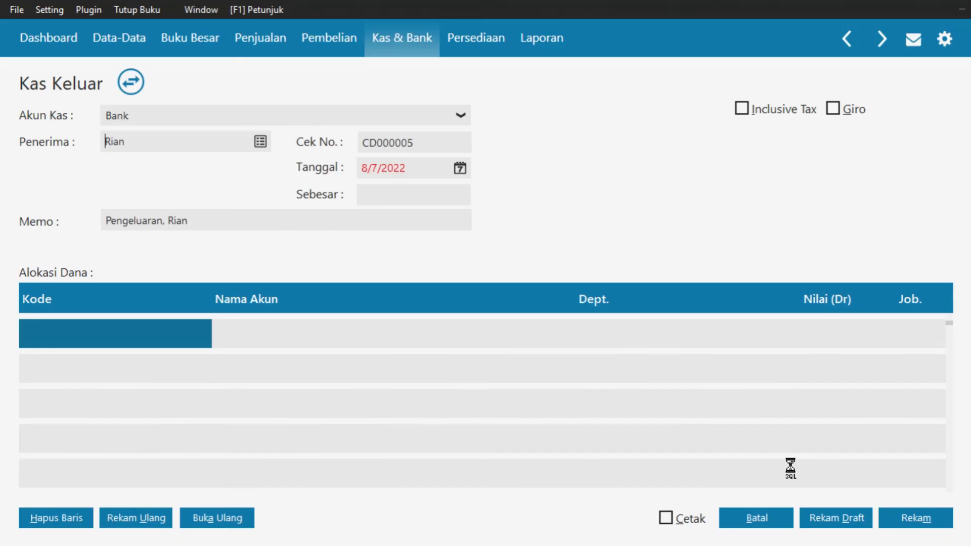
Set the Kas Keluar transaction date to 1/16/2018 from the accounting period start
left_click(459, 170)
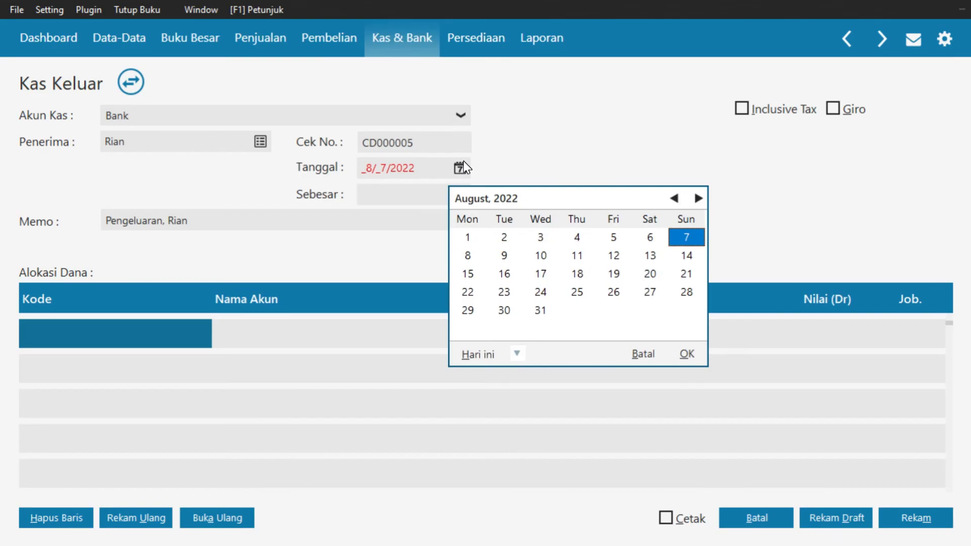
left_click(516, 354)
left_click(517, 354)
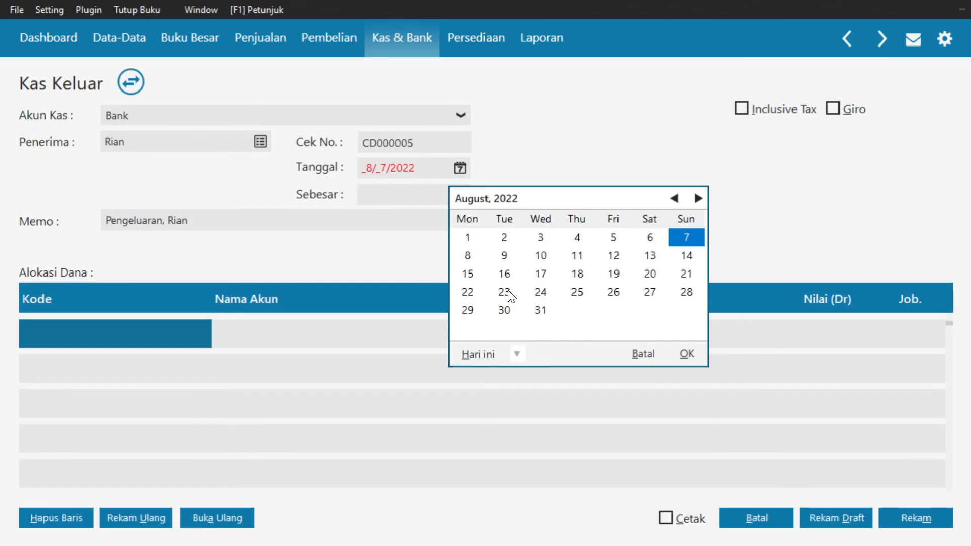
left_click(523, 357)
left_click(538, 317)
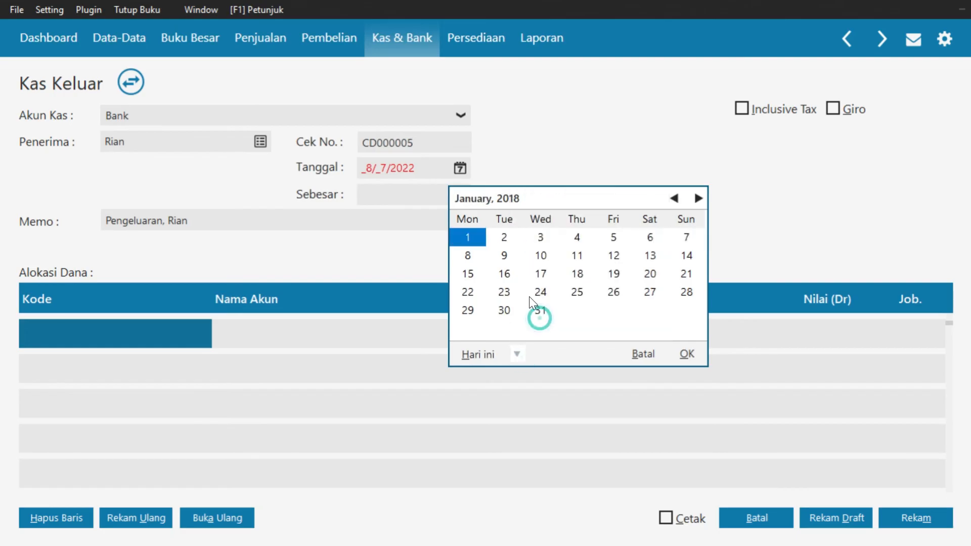
left_click(509, 277)
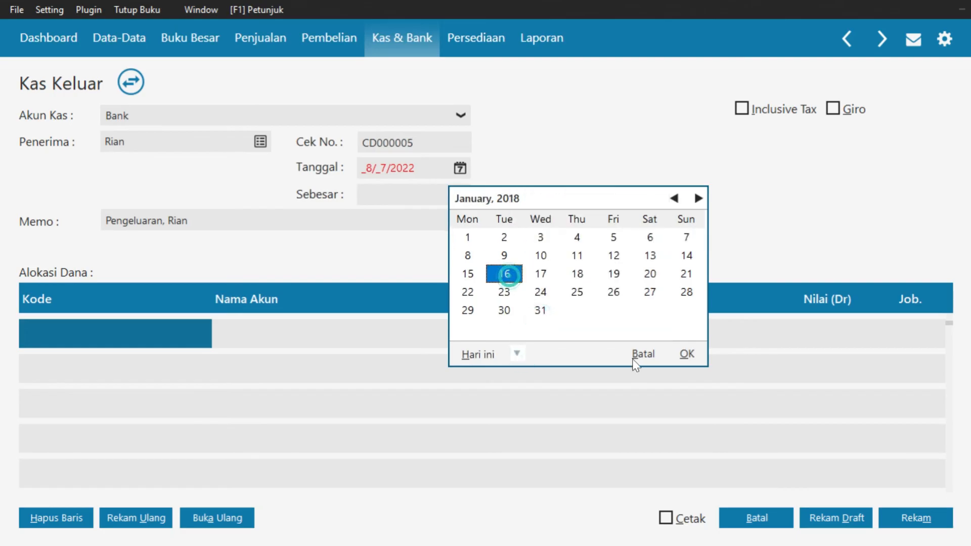
left_click(688, 355)
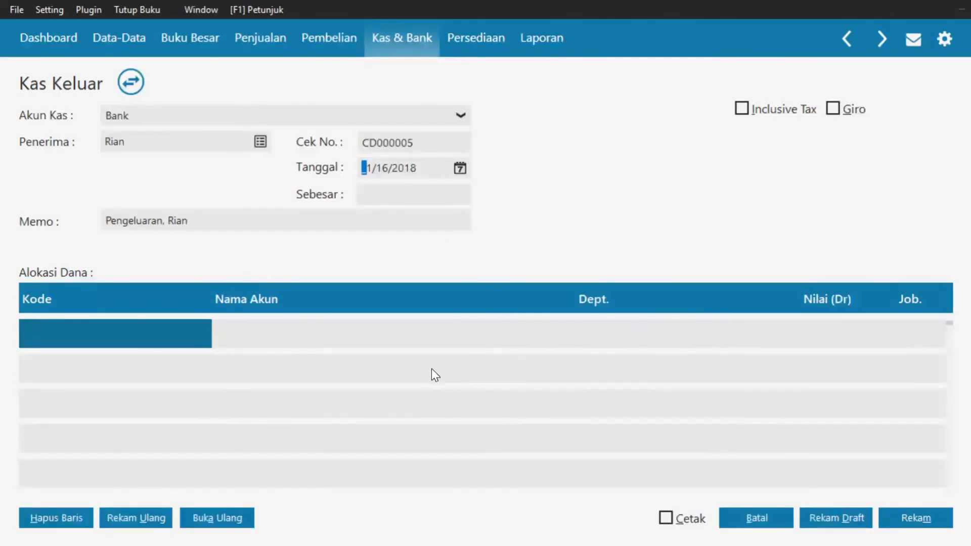
Choose account 690000010 Beban Lain for the allocation row
double_click(122, 341)
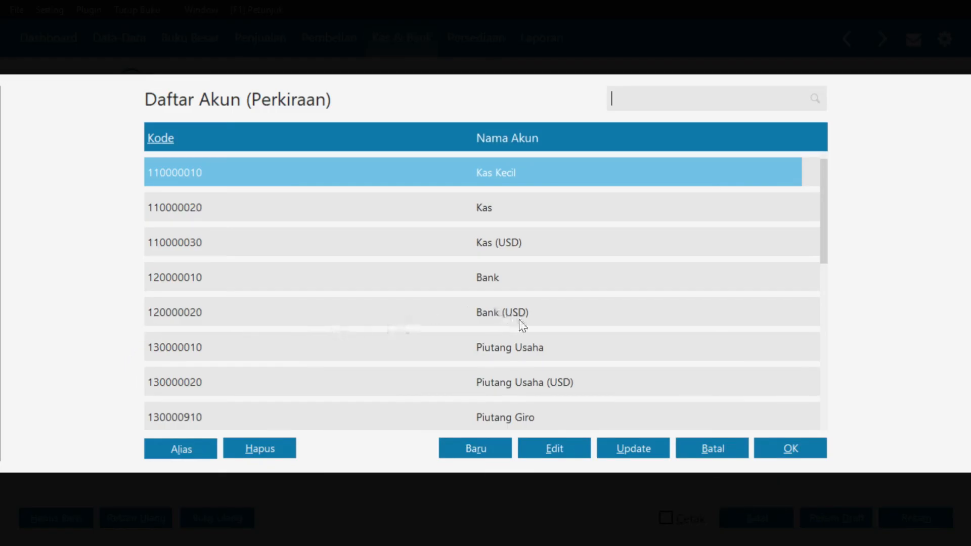
left_click(629, 304)
key("Down")
key("Down")
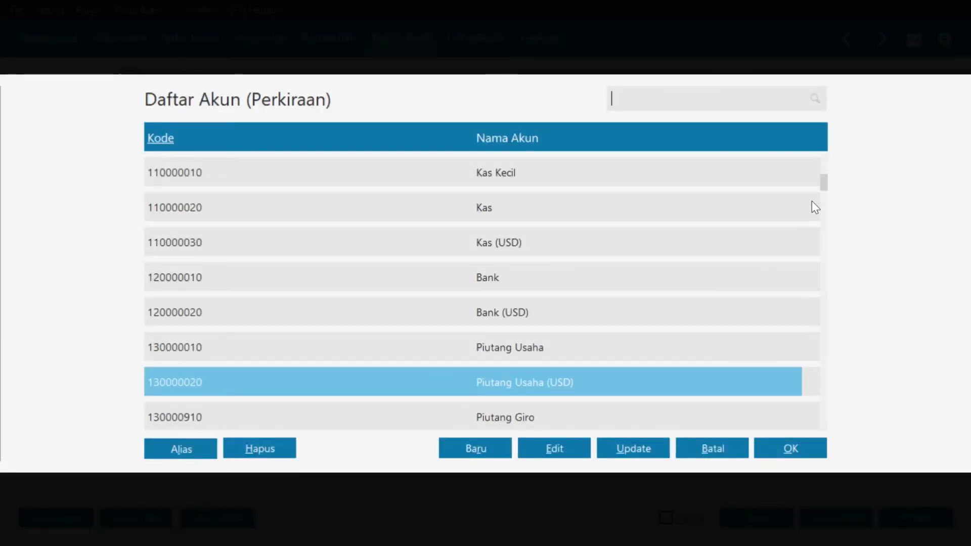
left_click_drag(822, 186, 828, 252)
scroll(735, 295, "down", 5)
scroll(736, 301, "down", 5)
key("Down")
key("Down")
key("Down")
key("Down")
key("Down")
key("Down")
key("Down")
key("Down")
key("Down")
key("Down")
key("Down")
key("Down")
key("Down")
key("Down")
key("Down")
key("Down")
key("Down")
key("Down")
key("Down")
key("Down")
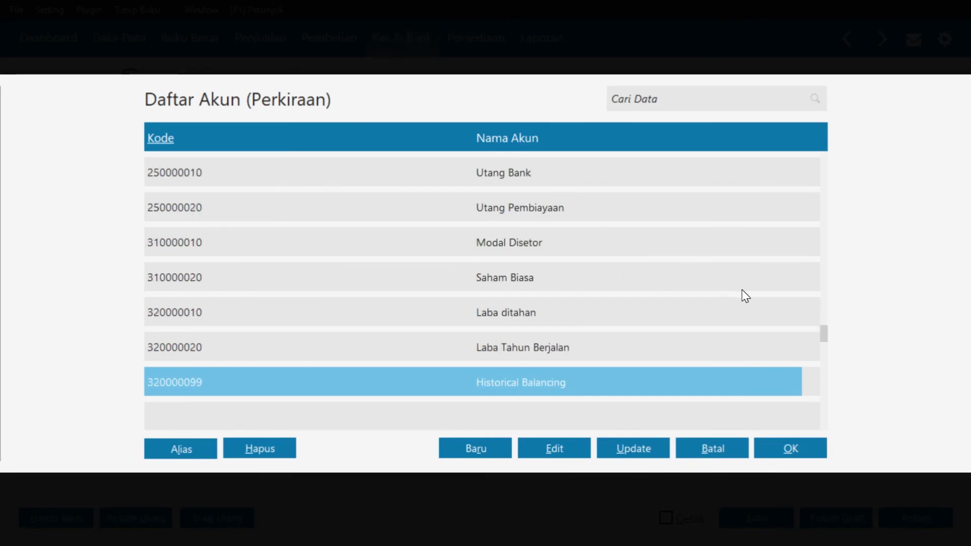
key("Down")
key("Down")
key("Down")
key("Down")
key("Down")
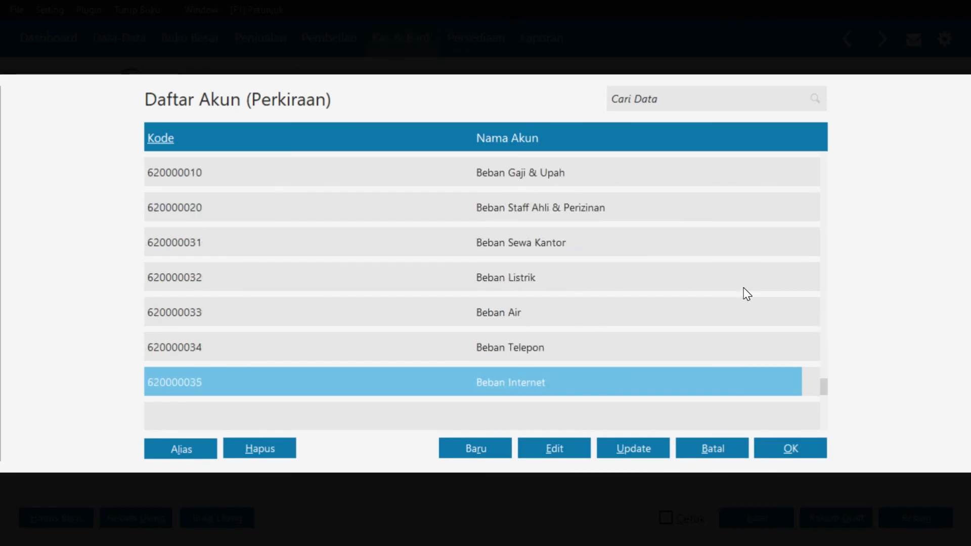
key("Up")
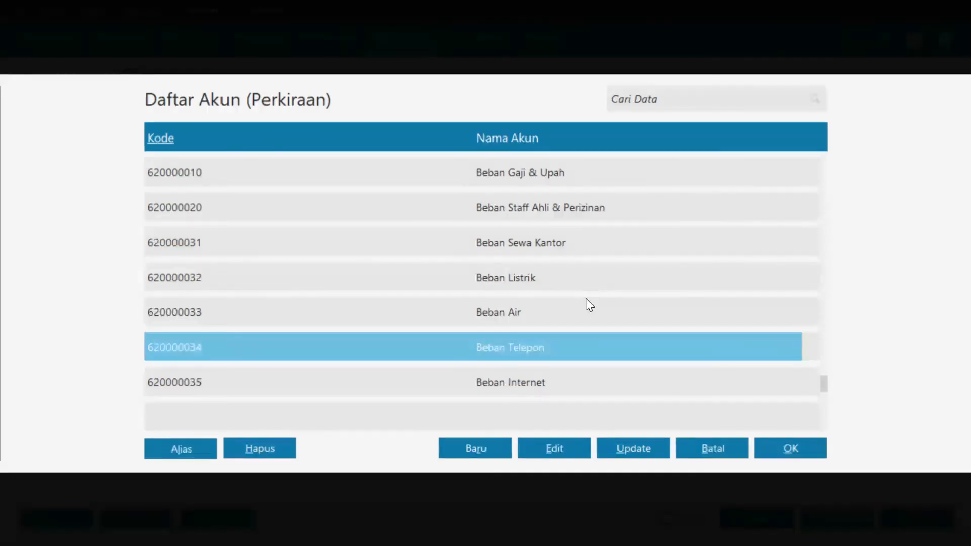
key("Down")
key("Down")
key("Down")
key("Down")
key("Down")
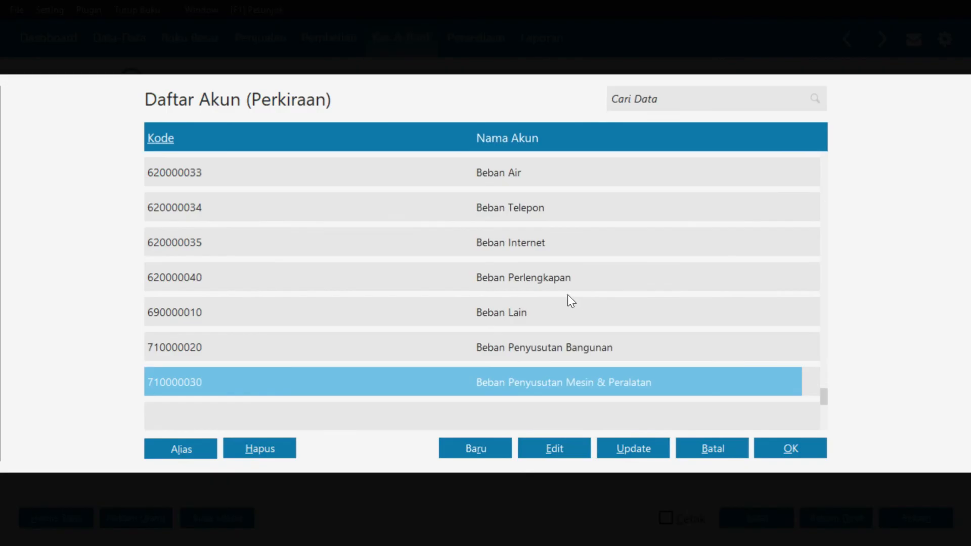
left_click(483, 313)
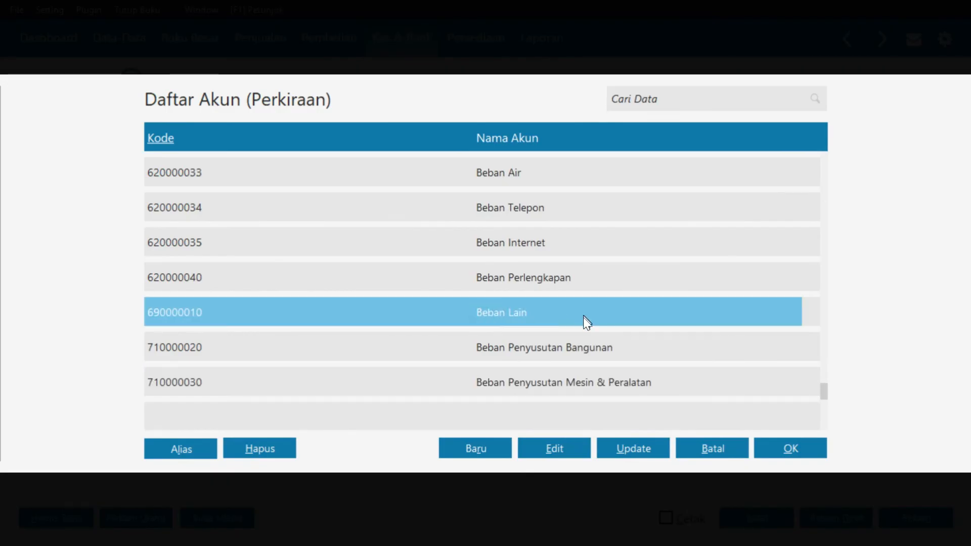
left_click(779, 453)
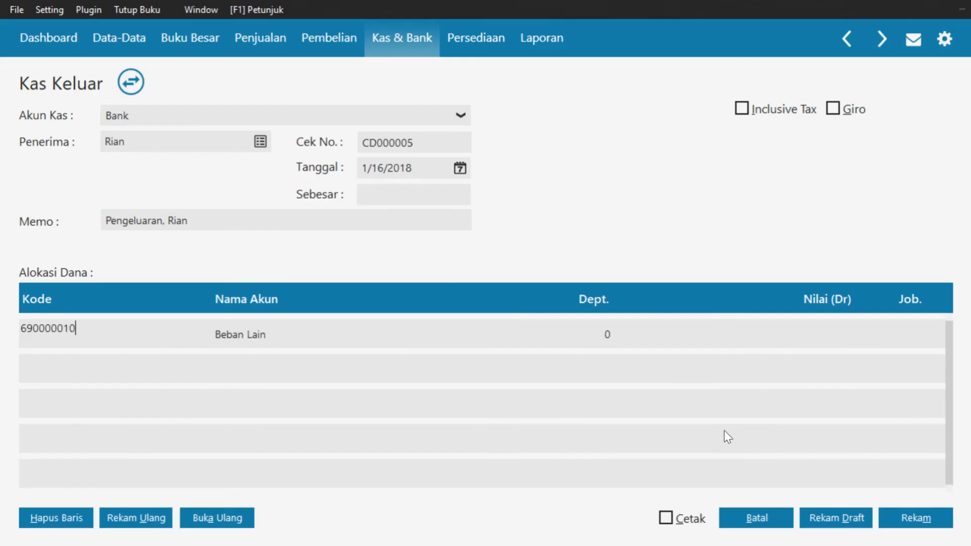
Enter Rp 500,000.00 for the row, fill the total, save, and close the form
left_click(827, 331)
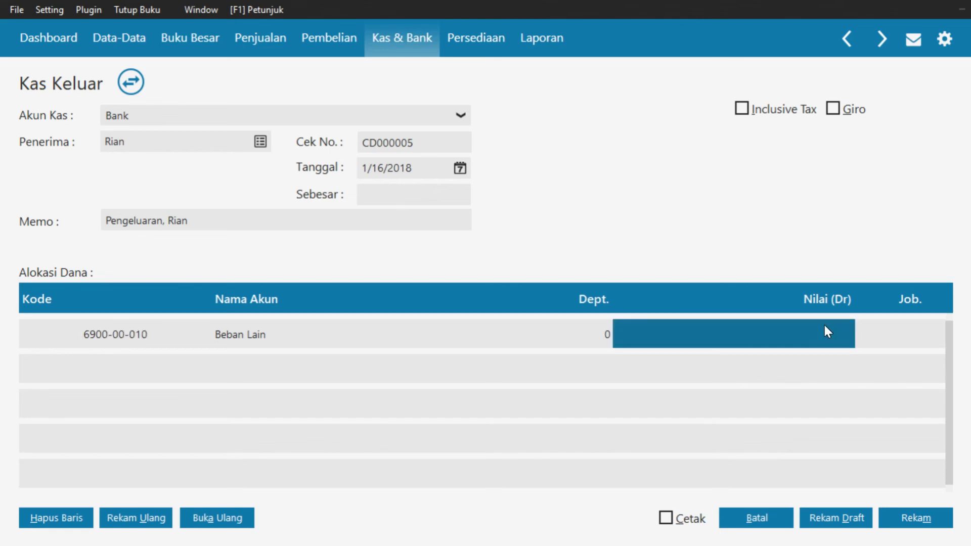
type("5")
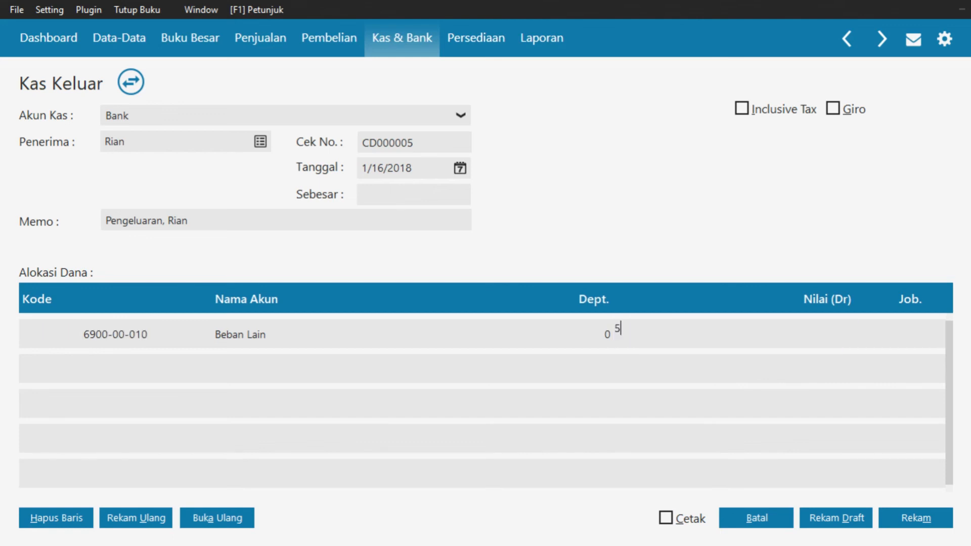
type("00000")
key("Tab")
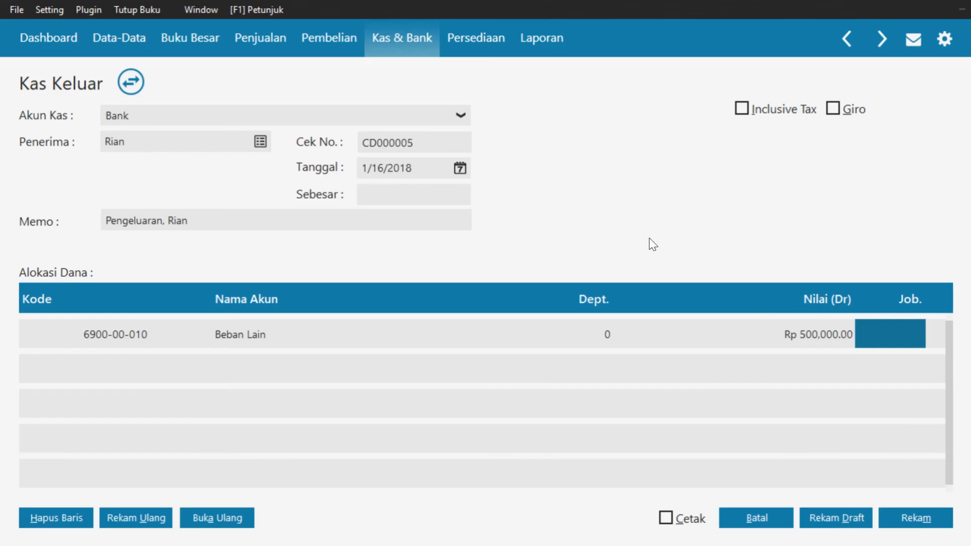
left_click(420, 192)
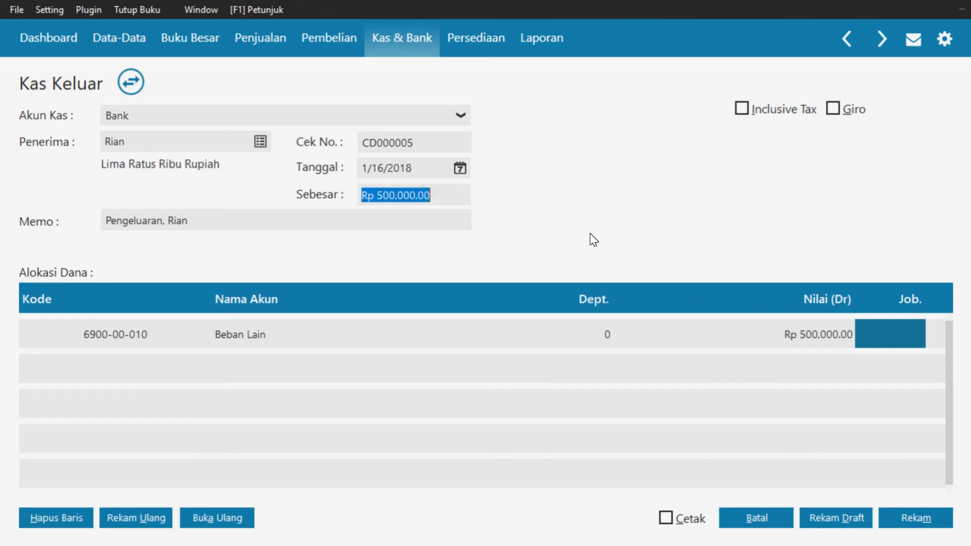
key("Tab")
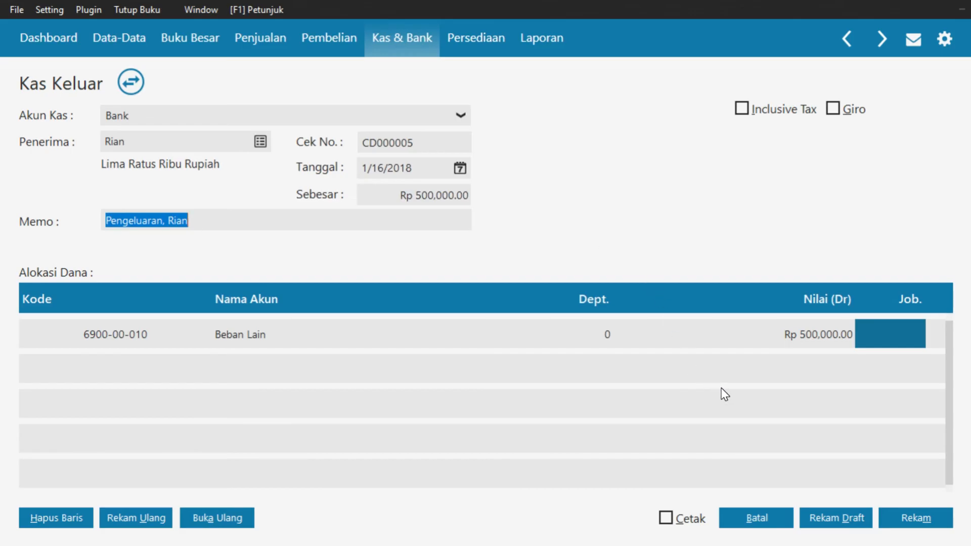
left_click(904, 522)
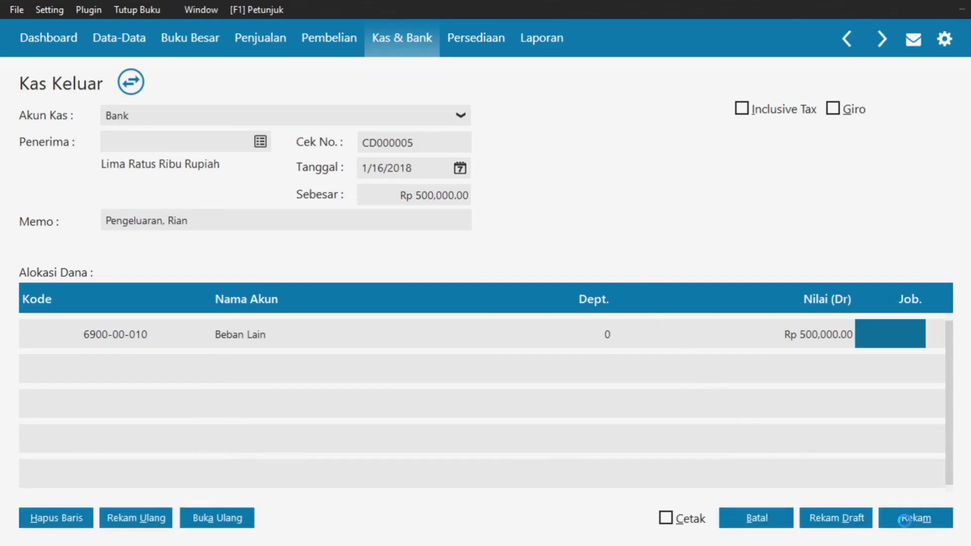
left_click(777, 525)
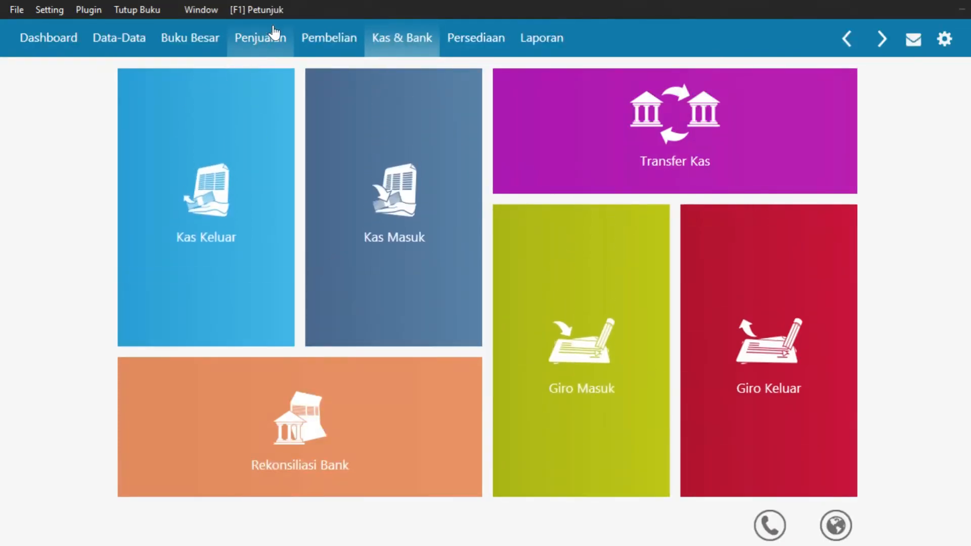
Open a new Uang Muka Penjualan form from the Penjualan section
left_click(273, 40)
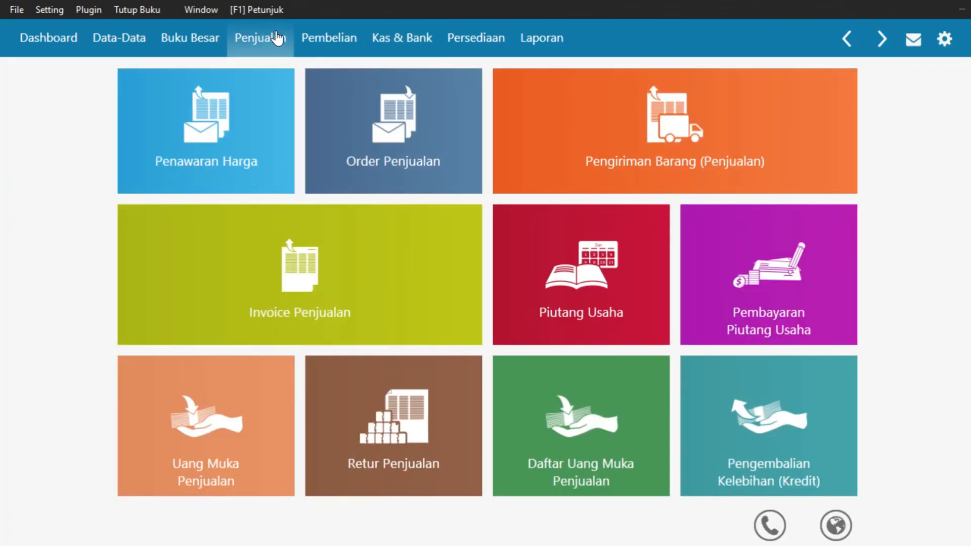
left_click(140, 477)
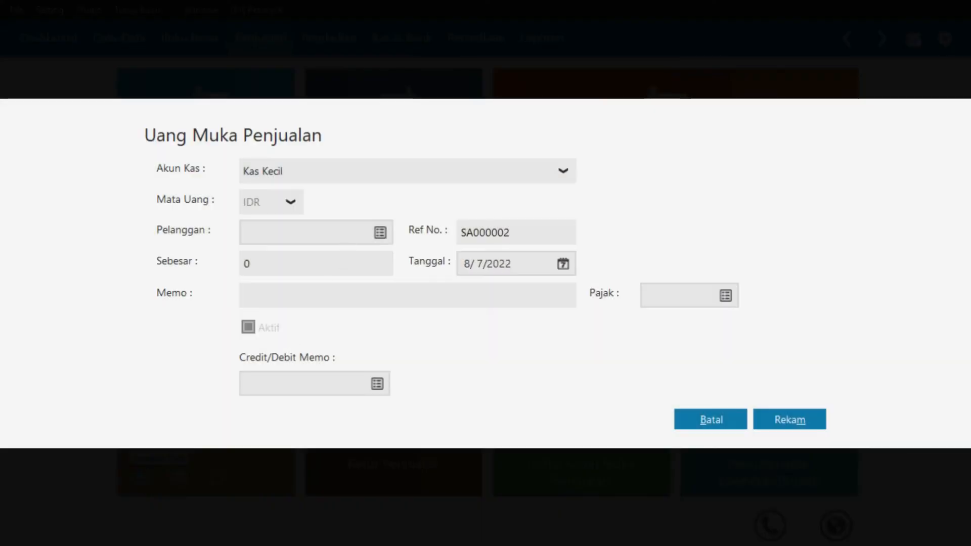
Receive a 2,445,000 down payment from Warung Tajima into the Bank account
left_click(417, 174)
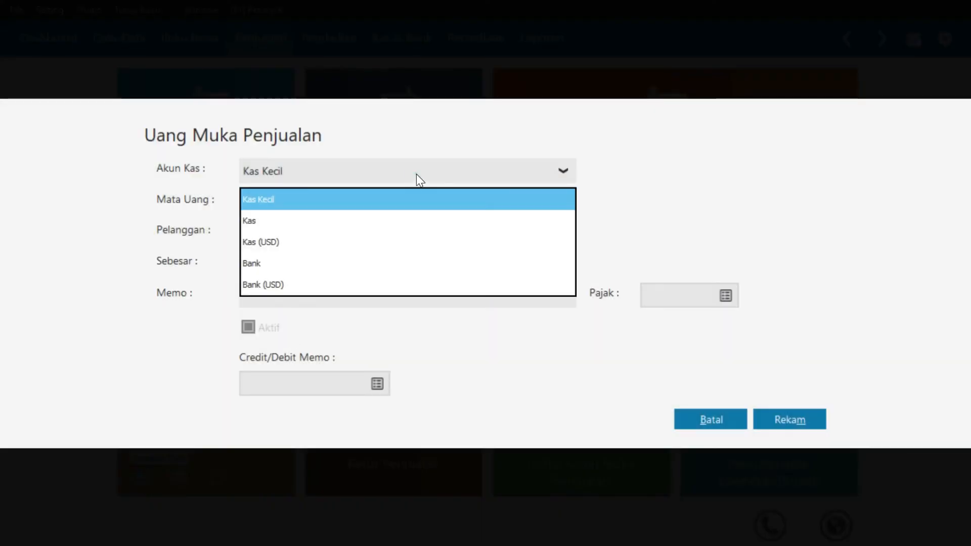
left_click(380, 262)
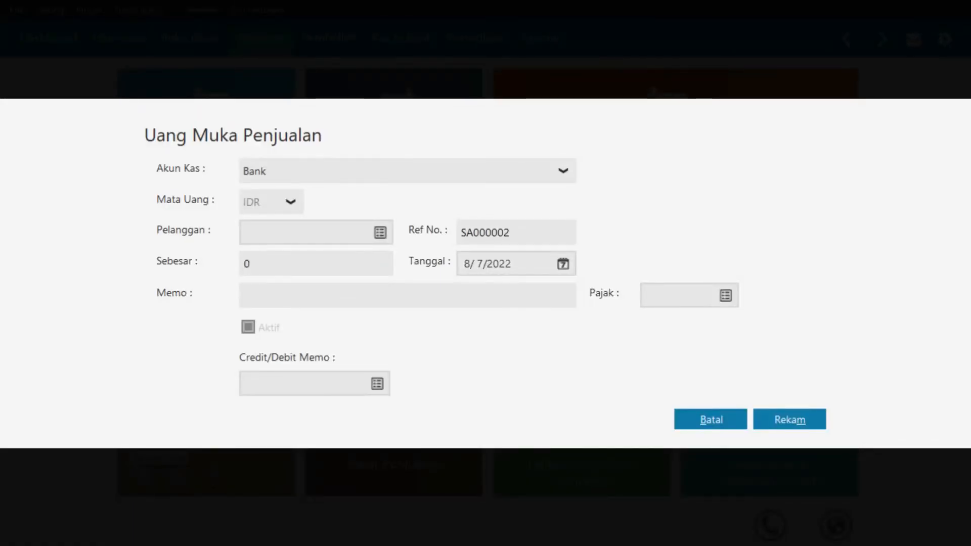
left_click(379, 232)
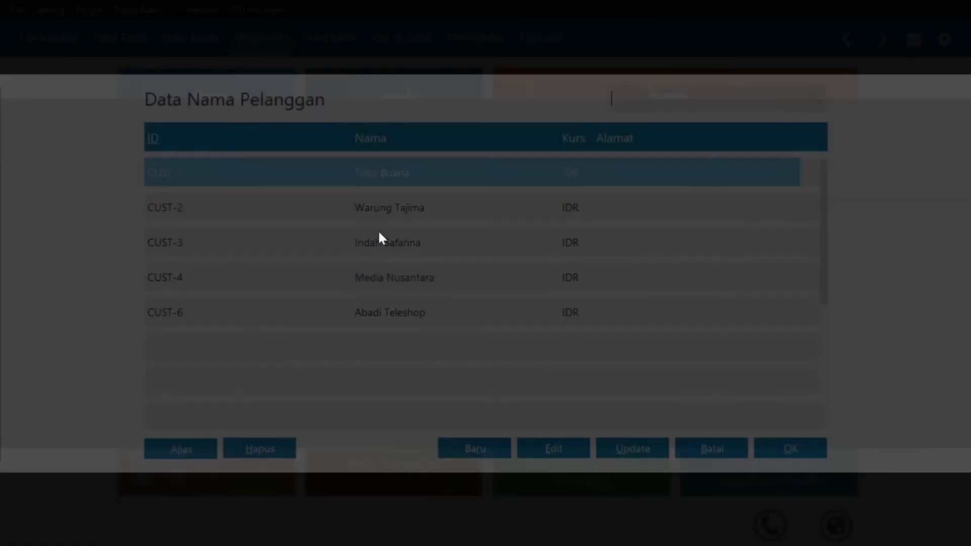
left_click(396, 210)
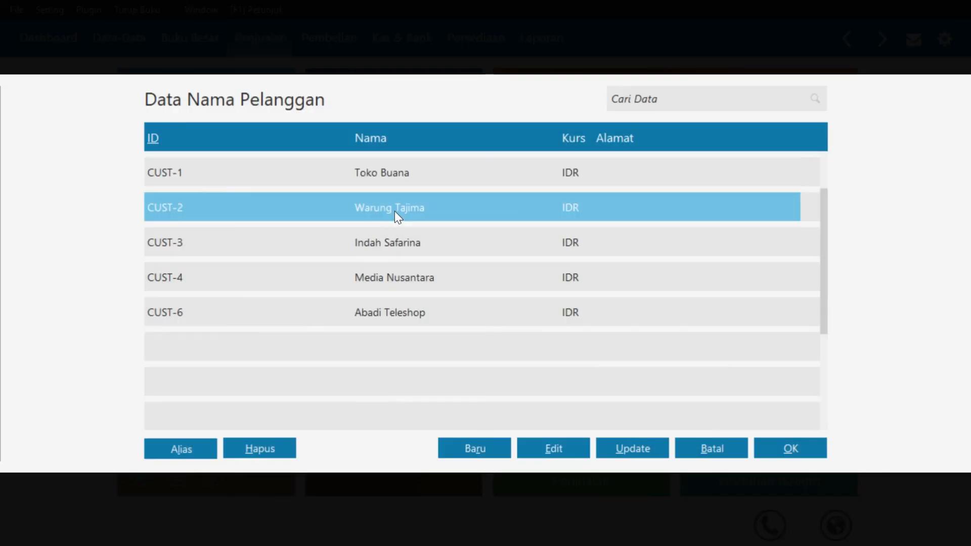
left_click(791, 448)
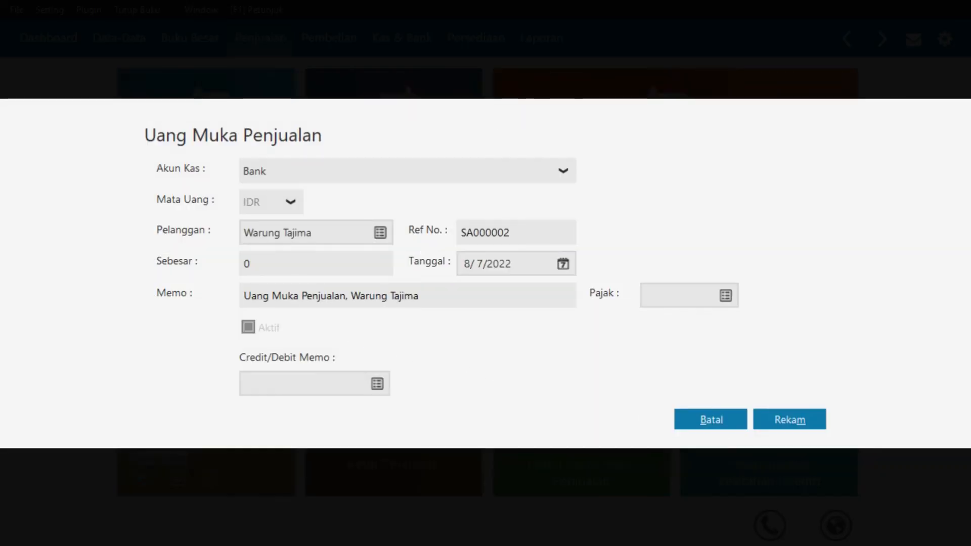
left_click(298, 256)
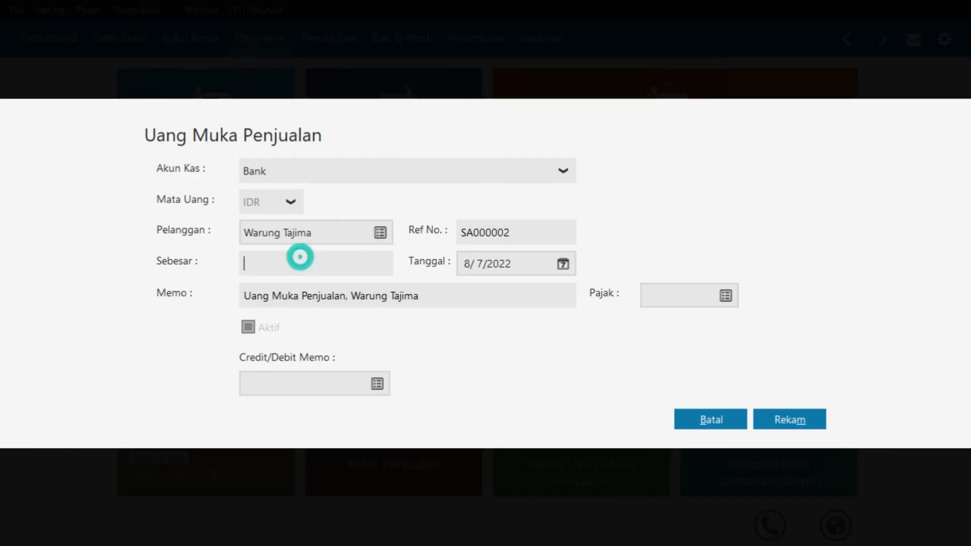
type("2445")
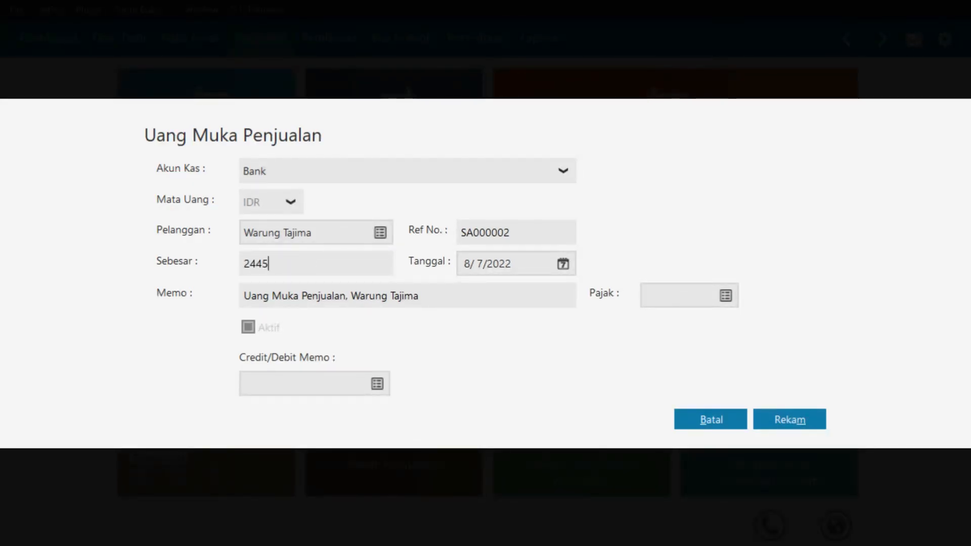
type("000")
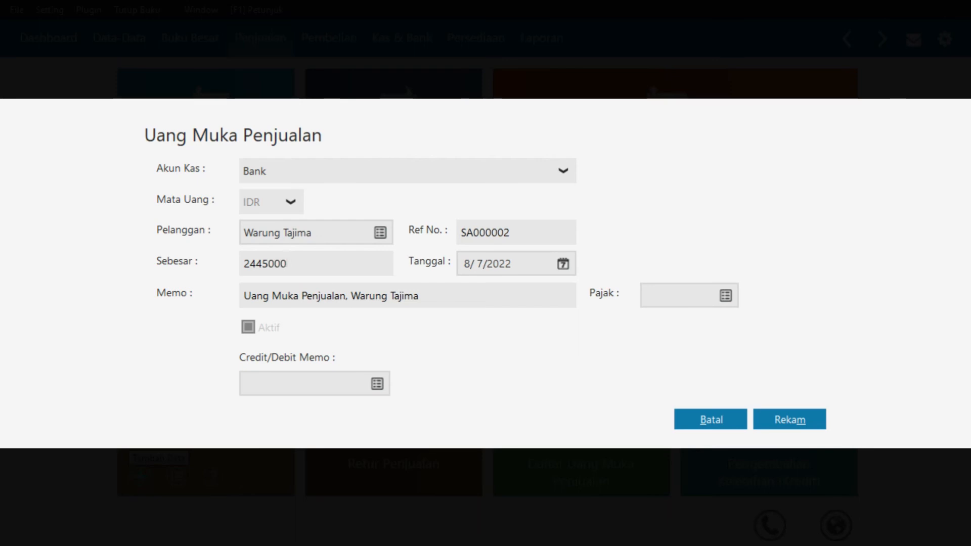
key("Tab")
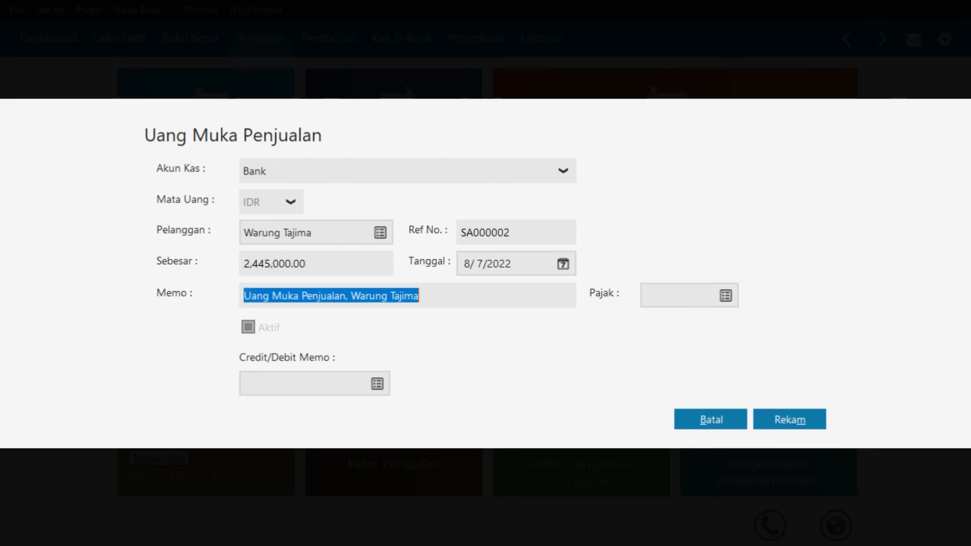
Date the down payment 1/19/2018 and save it
left_click(562, 264)
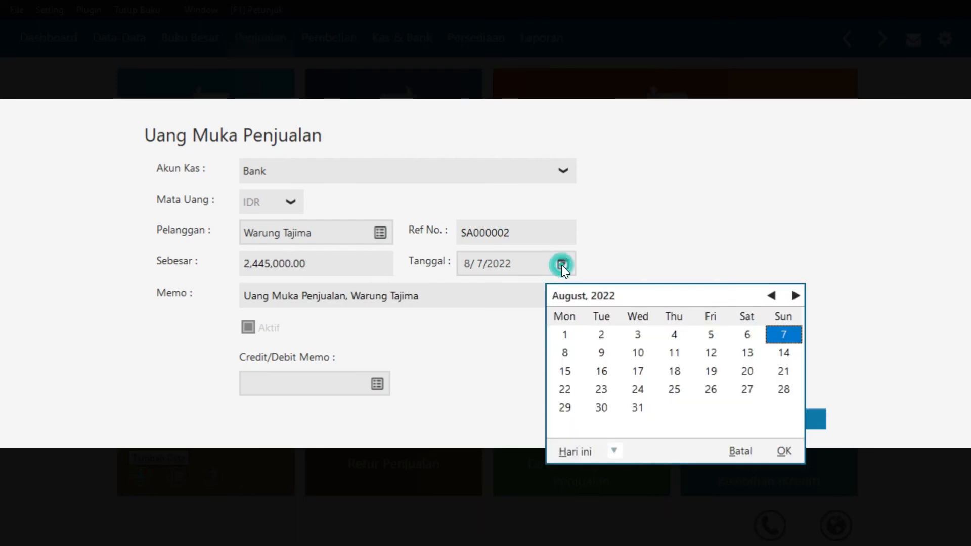
left_click(615, 448)
left_click(645, 408)
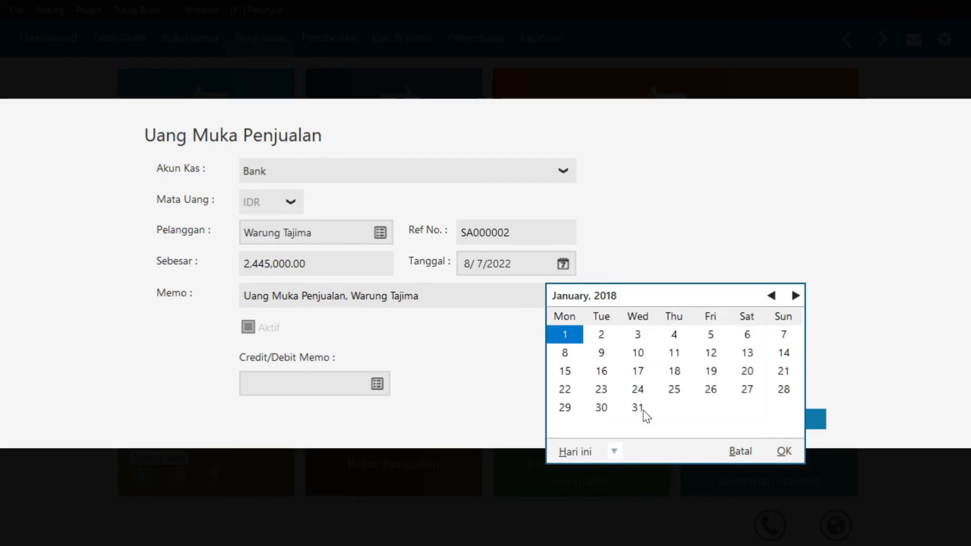
left_click(707, 373)
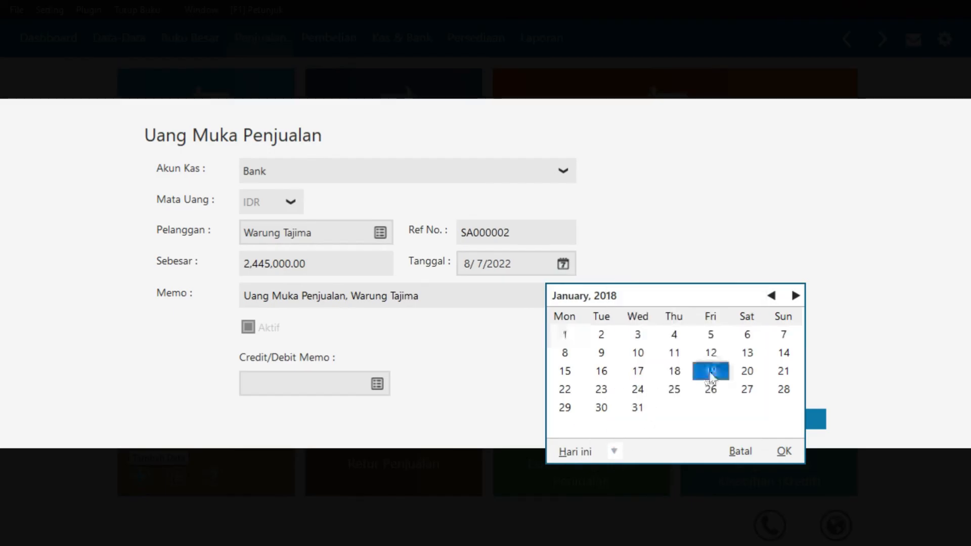
left_click(784, 451)
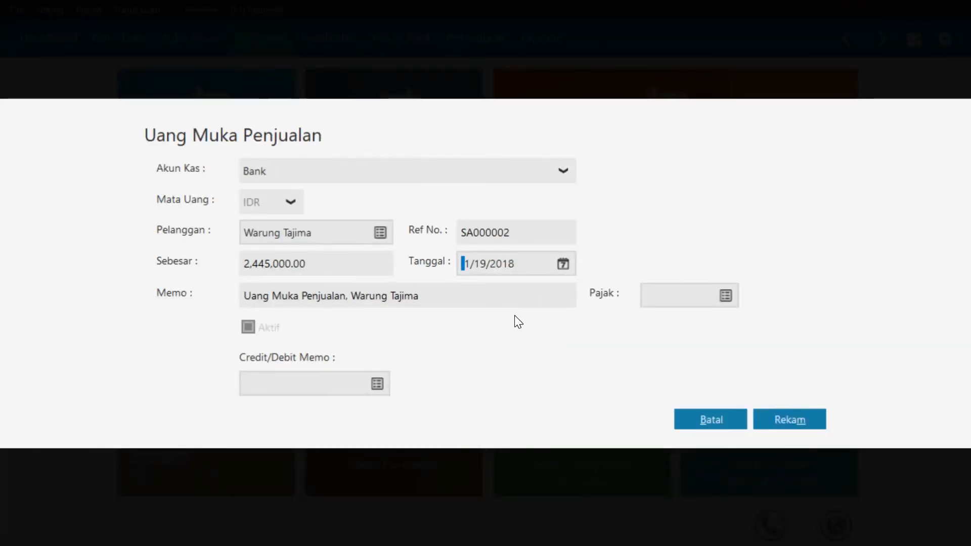
left_click(779, 429)
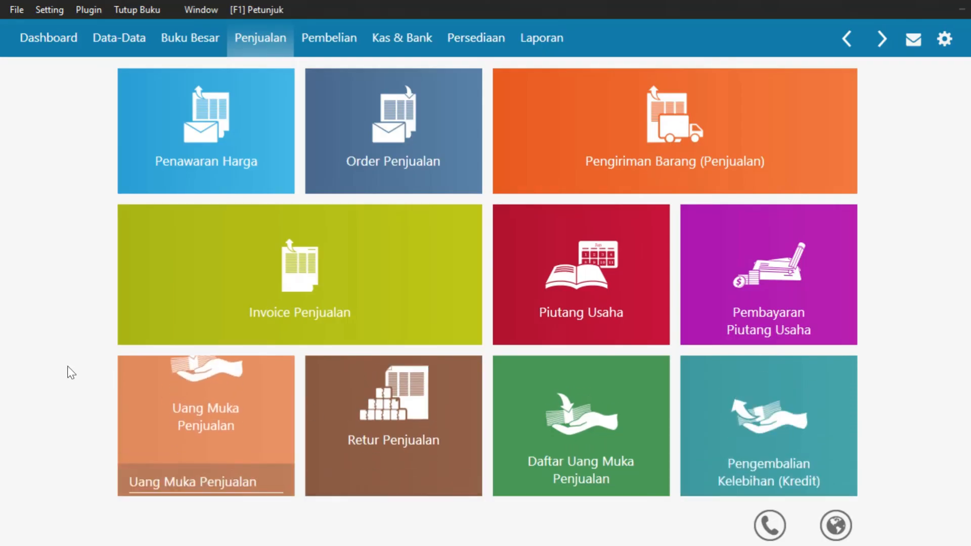
Add sales invoice 00000003, choose customer Warung Tajima, and date it 1/19/2018
mouse_move(126, 338)
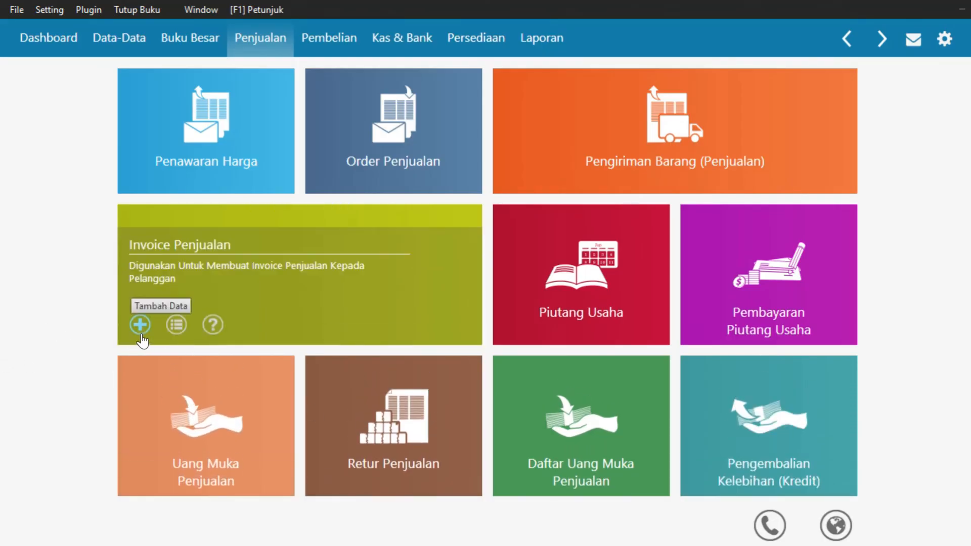
left_click(140, 325)
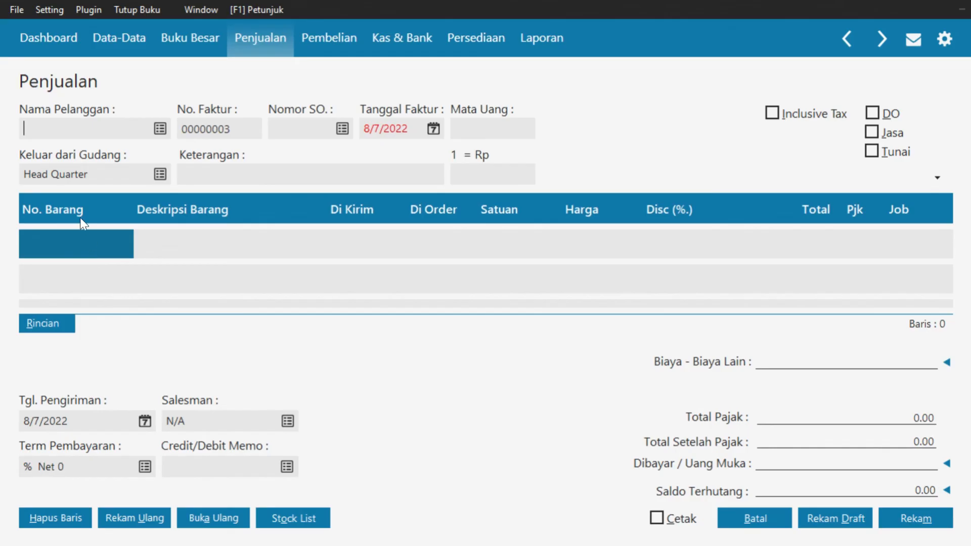
left_click(159, 128)
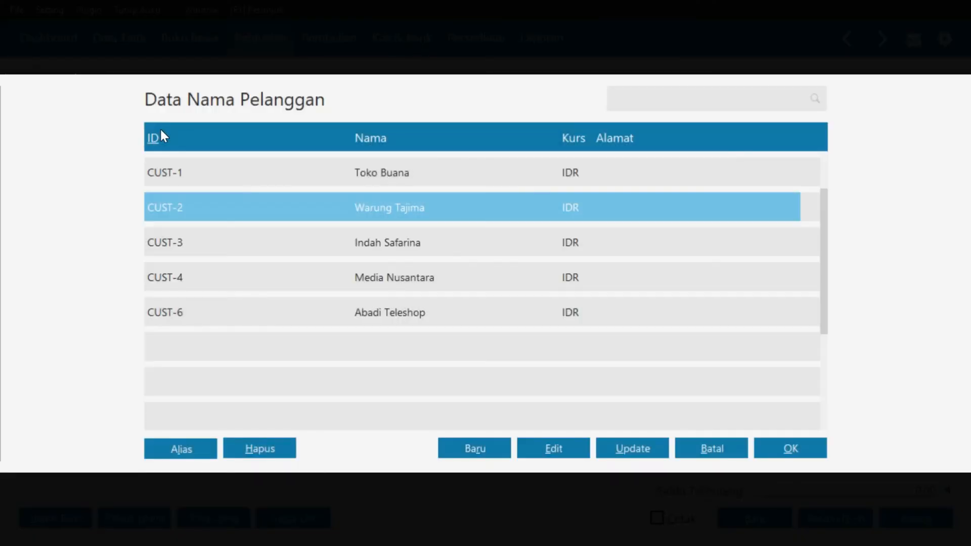
left_click(773, 457)
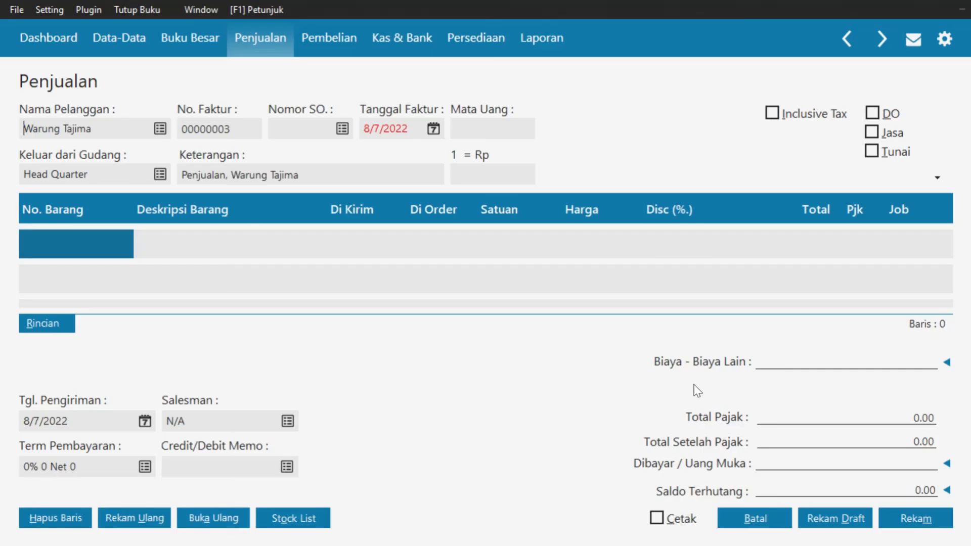
left_click(434, 128)
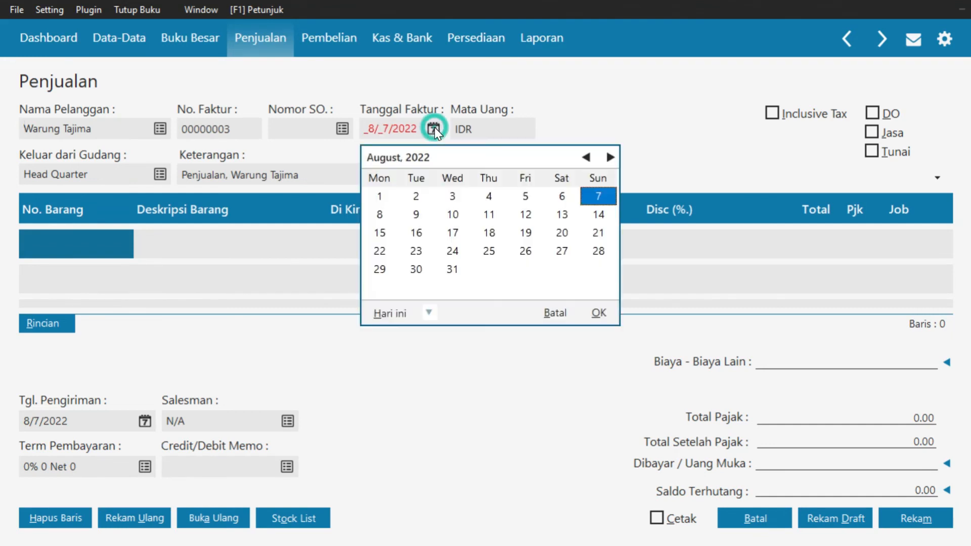
left_click(432, 313)
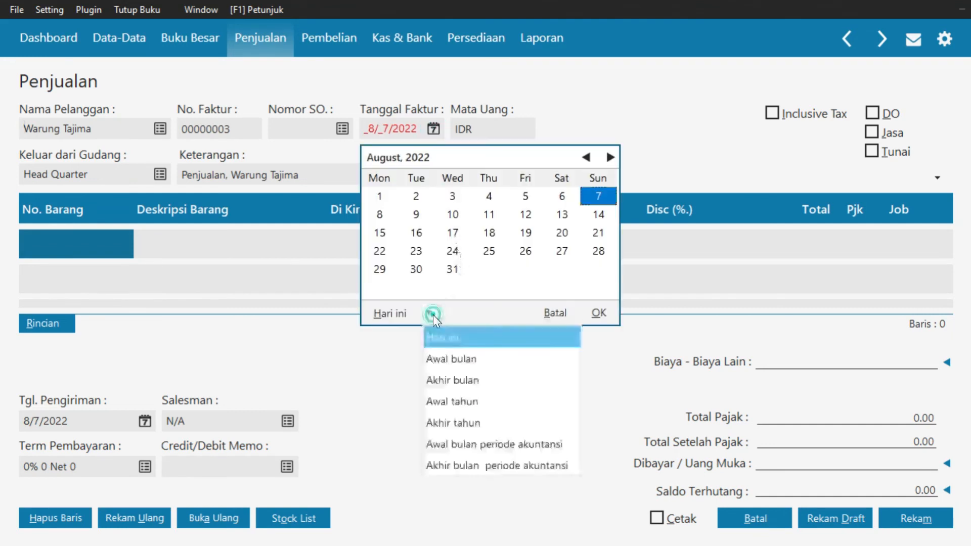
left_click(468, 445)
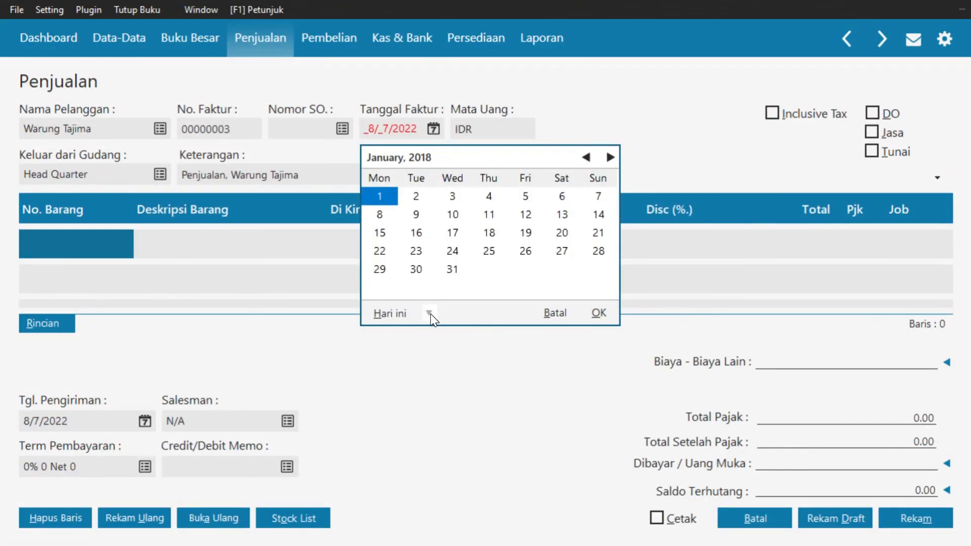
left_click(526, 234)
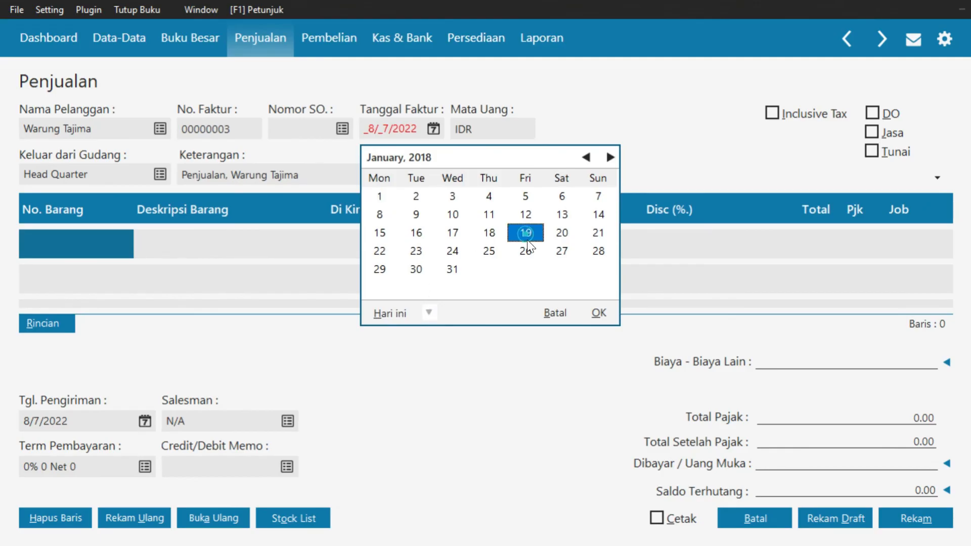
left_click(597, 312)
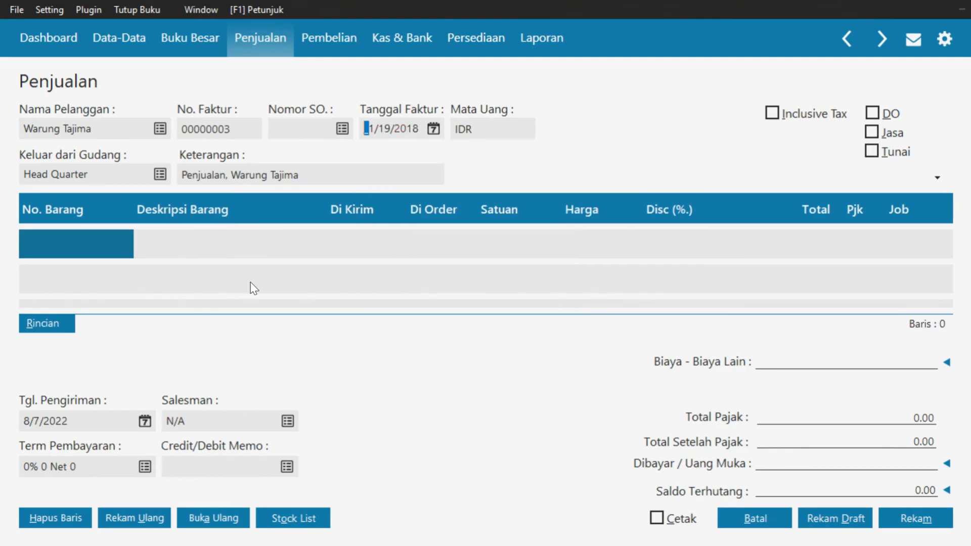
Complete the Klop Biskuit line: 5,000 shipped at 750 with VAT
double_click(100, 240)
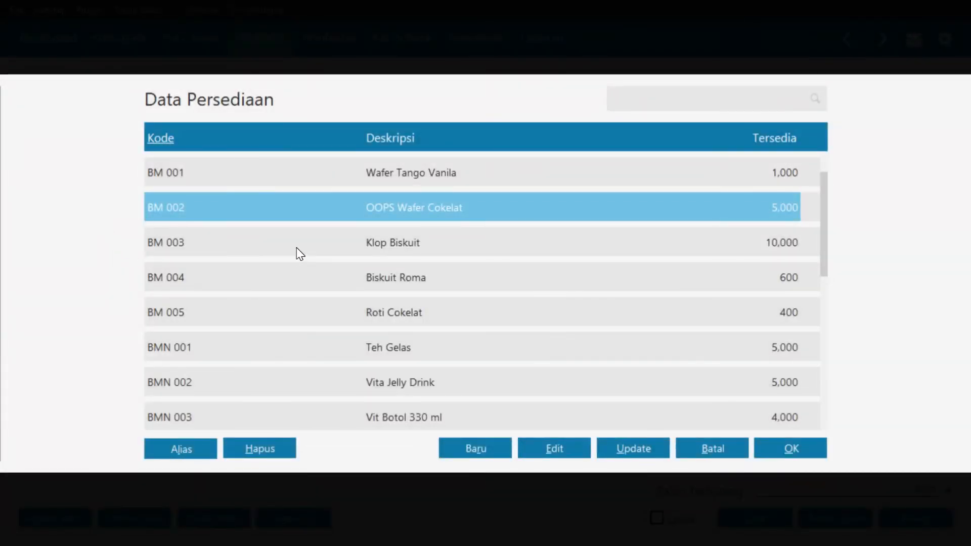
left_click(298, 249)
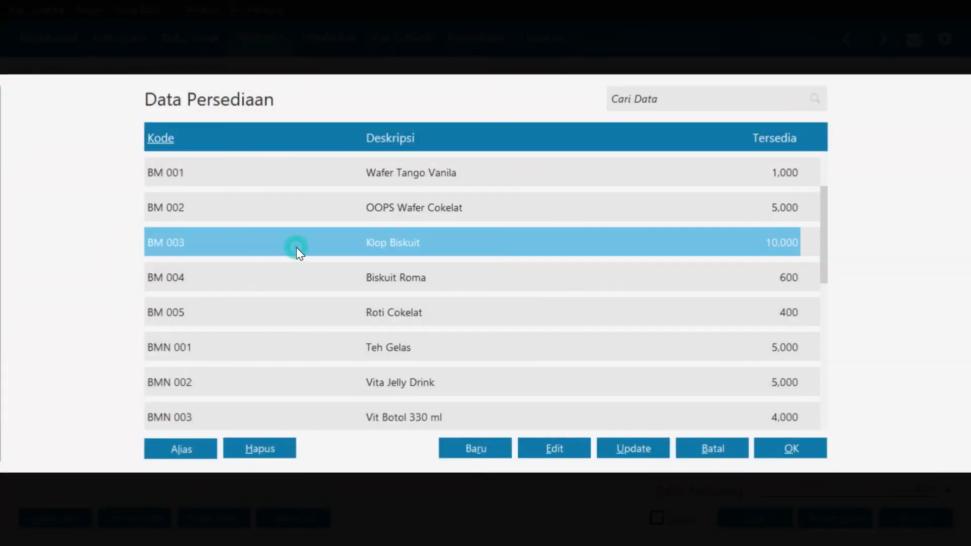
left_click(780, 450)
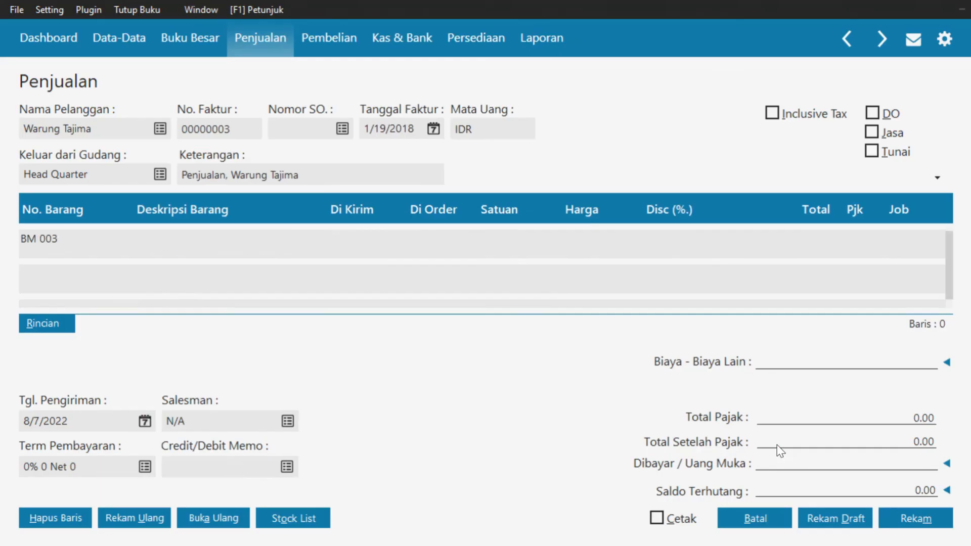
left_click(357, 241)
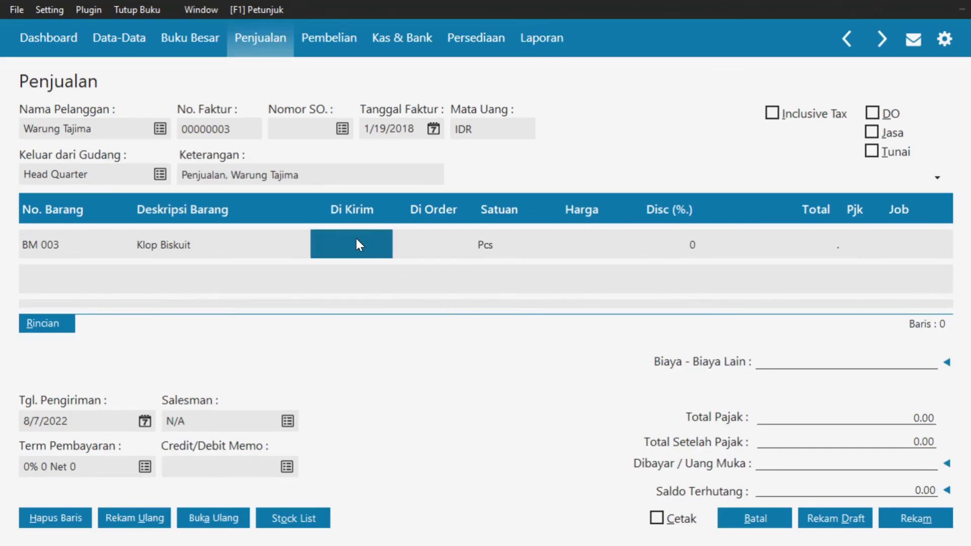
type("5000")
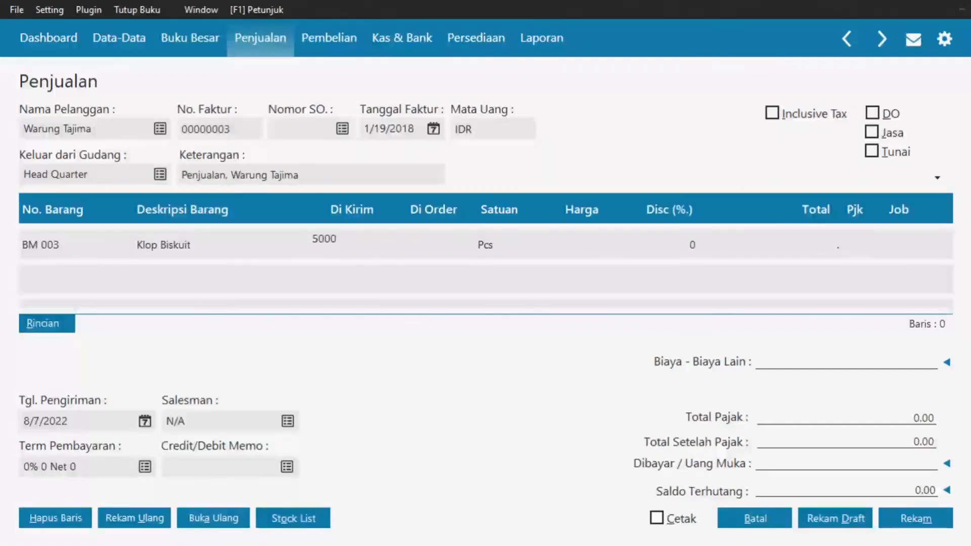
key("Return")
key("Return")
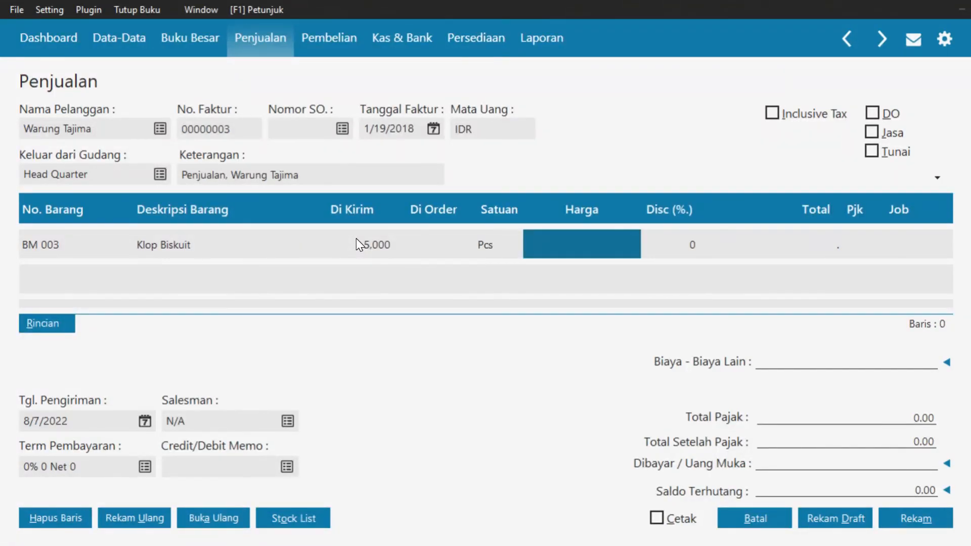
type("750")
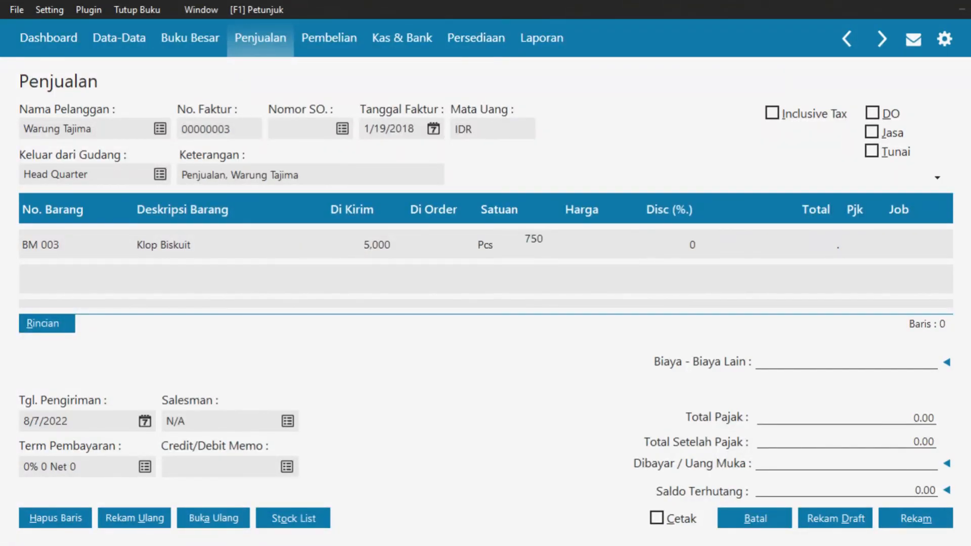
key("Return")
key("Return")
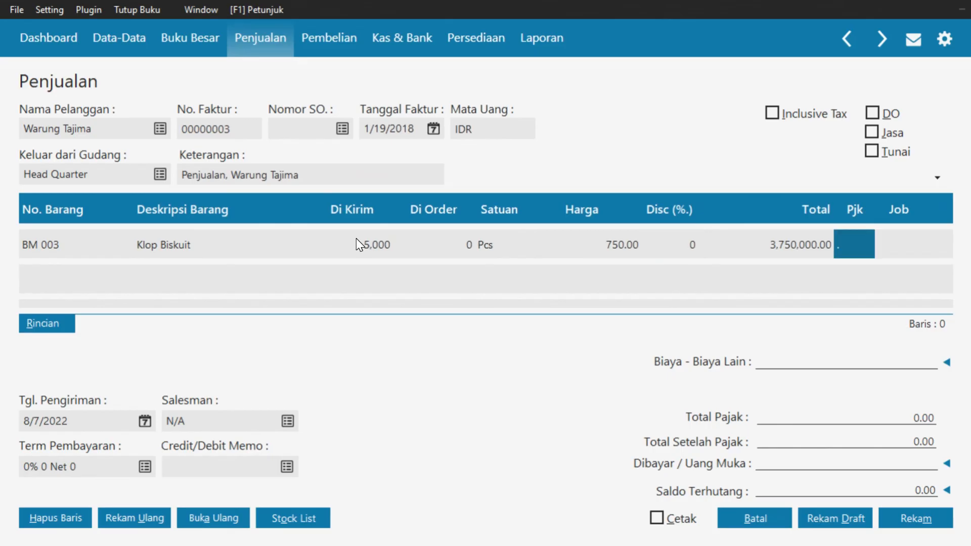
double_click(861, 244)
left_click(653, 219)
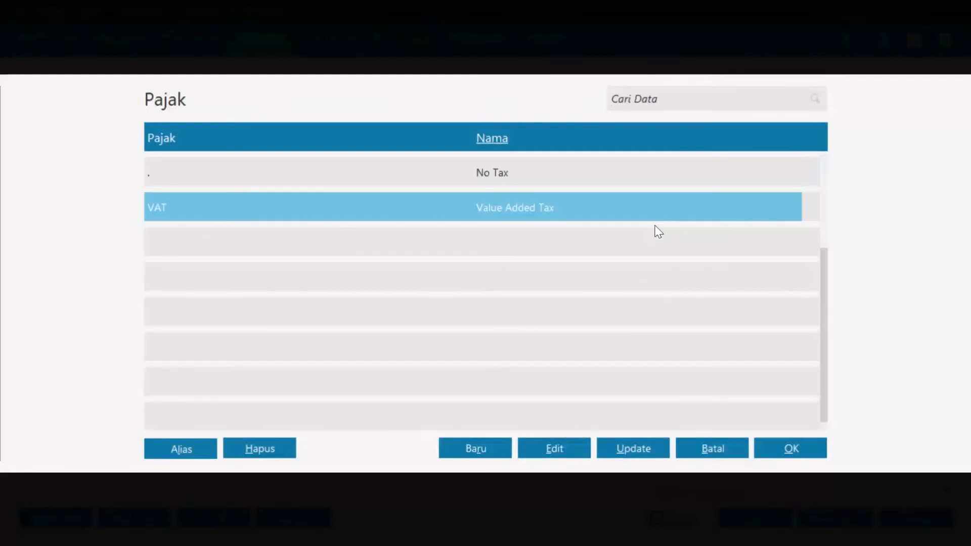
left_click(785, 449)
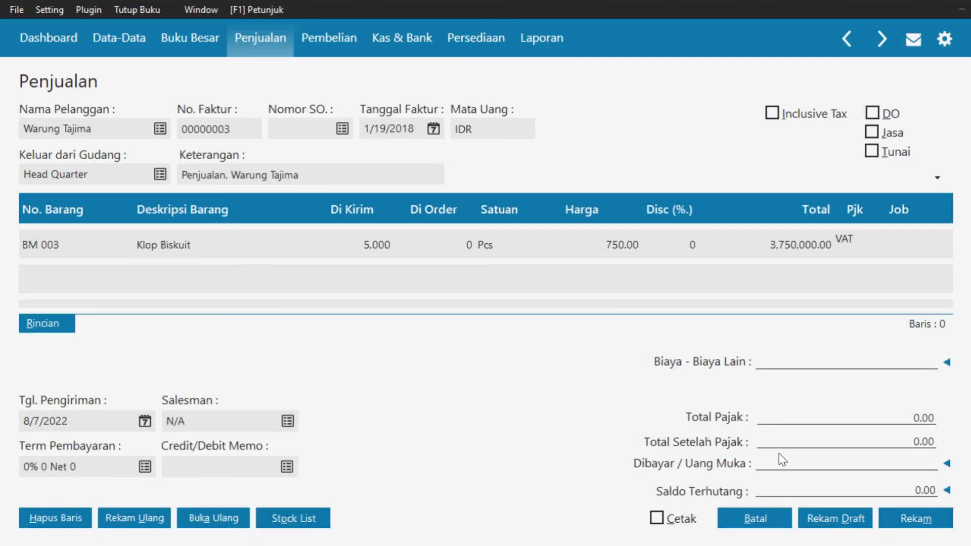
key("Return")
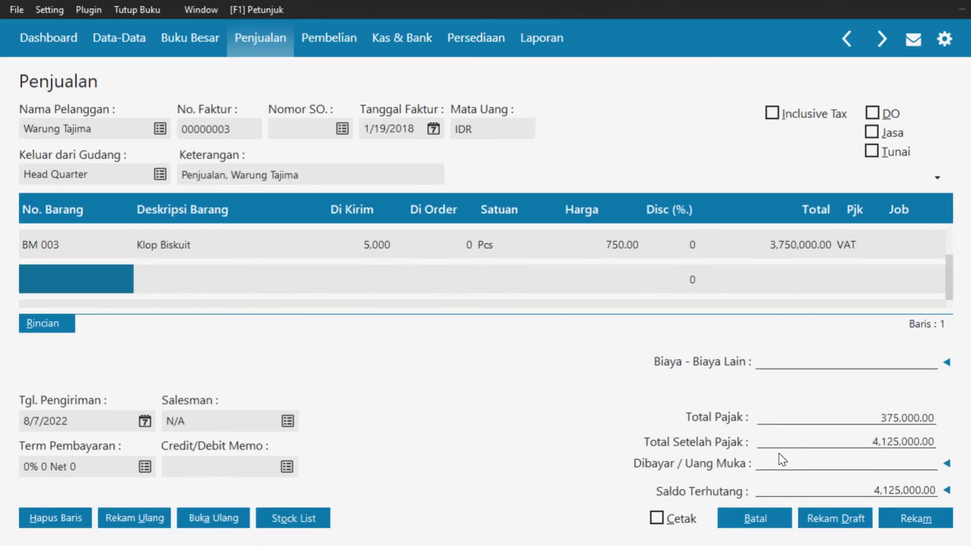
Add Teh Gelas (BMN 001) at 1,000 Pcs, price 1,200, taxed with VAT
left_click(48, 278)
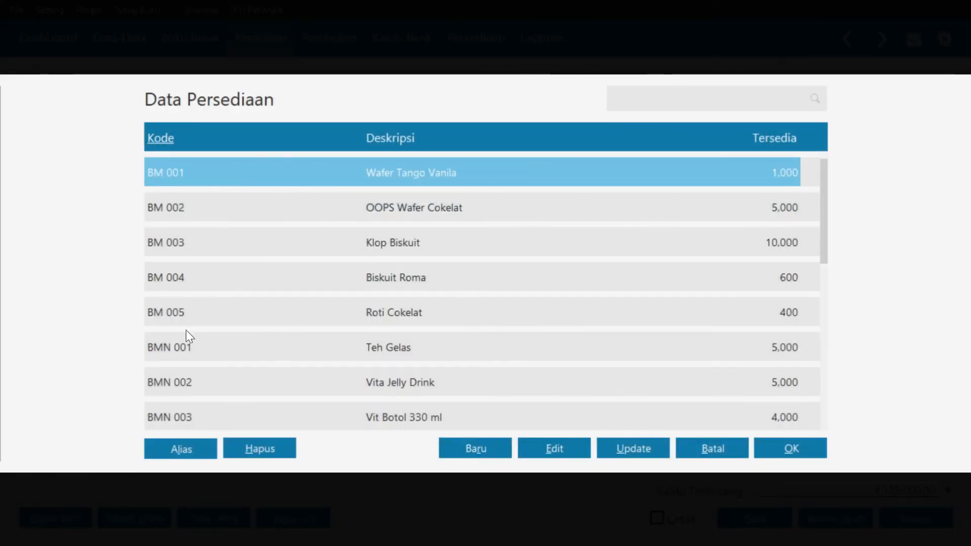
left_click(194, 346)
left_click(779, 455)
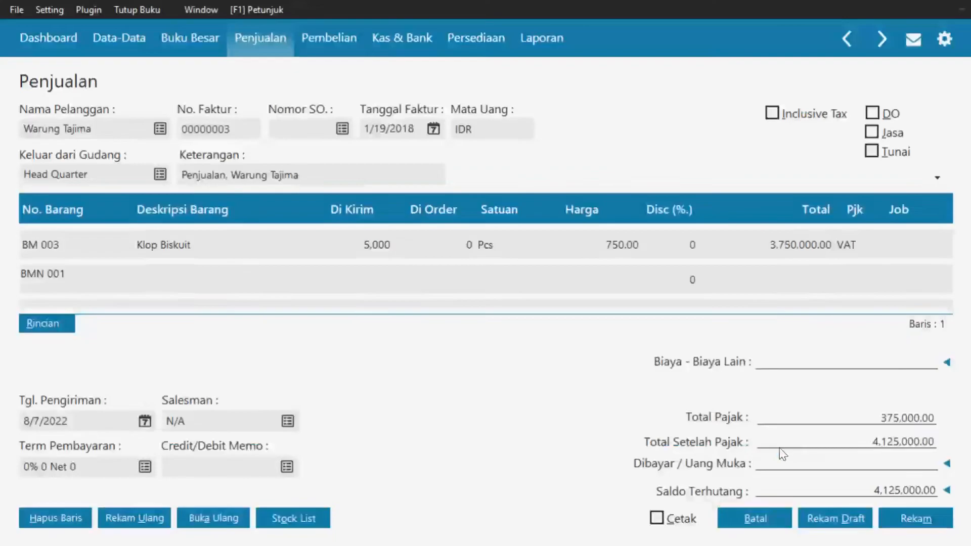
key("Tab")
key("Tab")
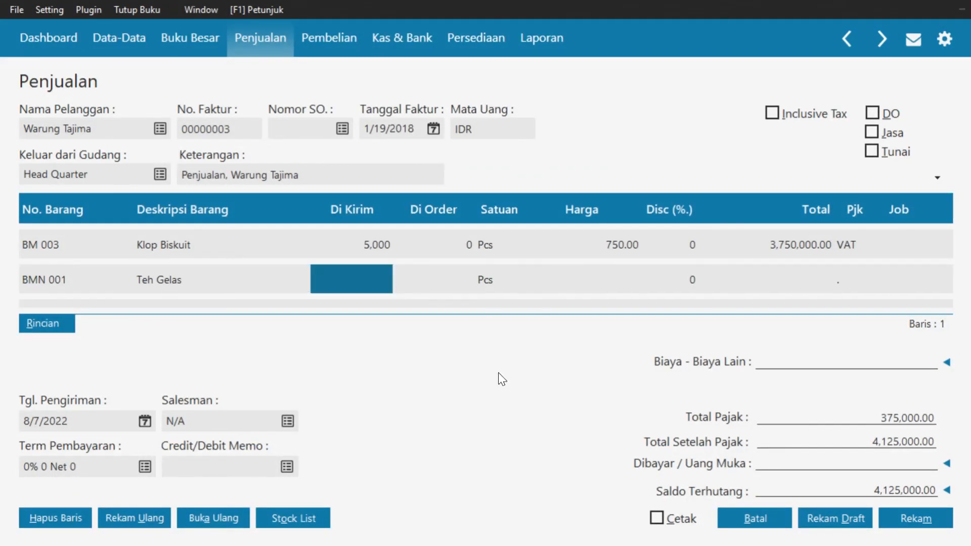
type("1000")
key("Tab")
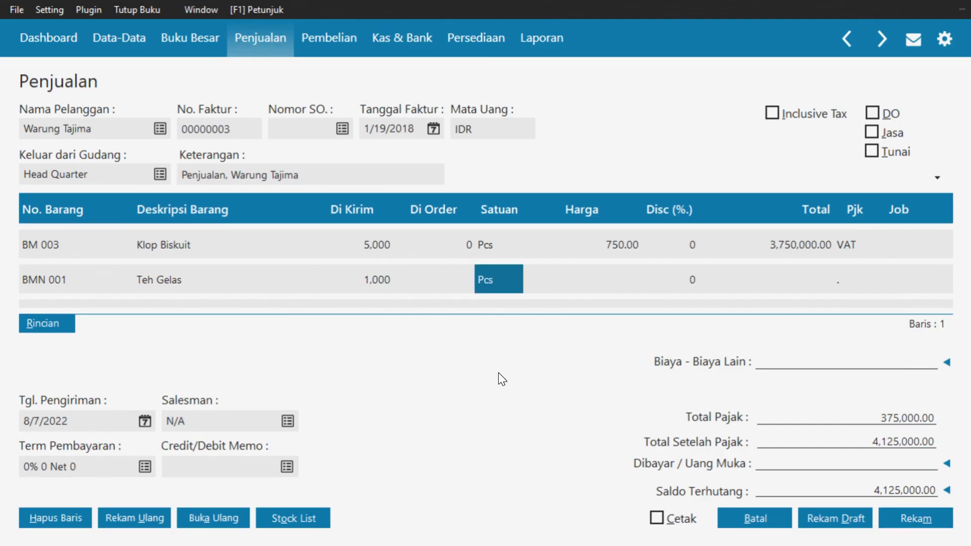
key("Tab")
type("1200")
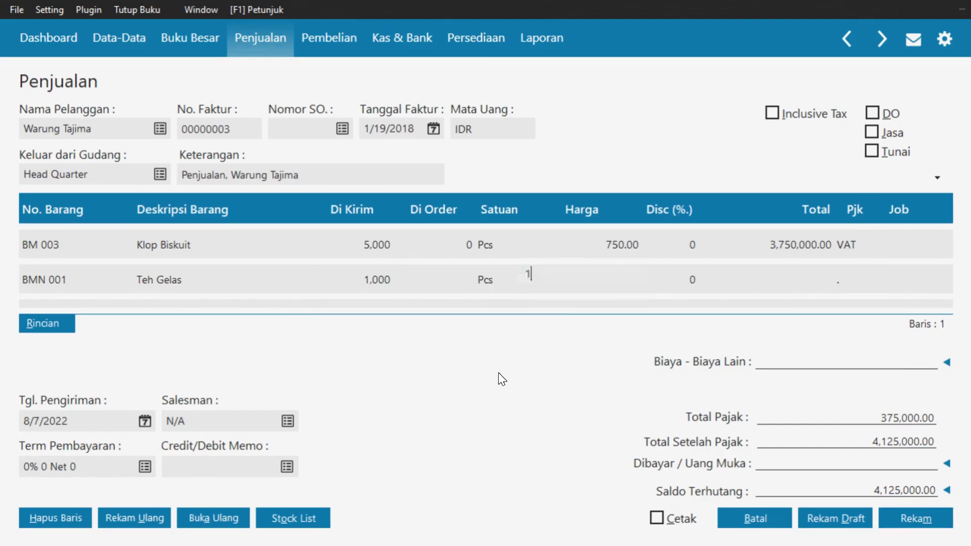
key("Tab")
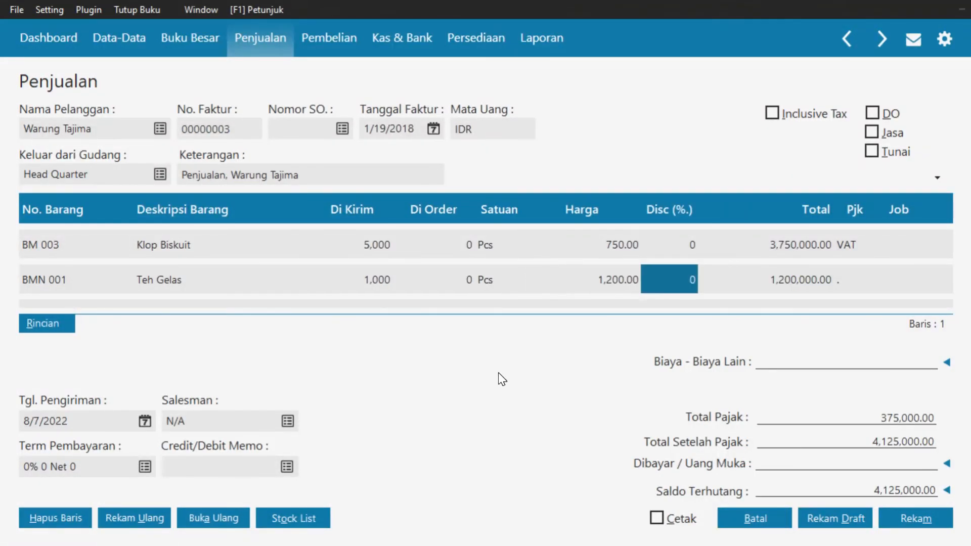
key("Tab")
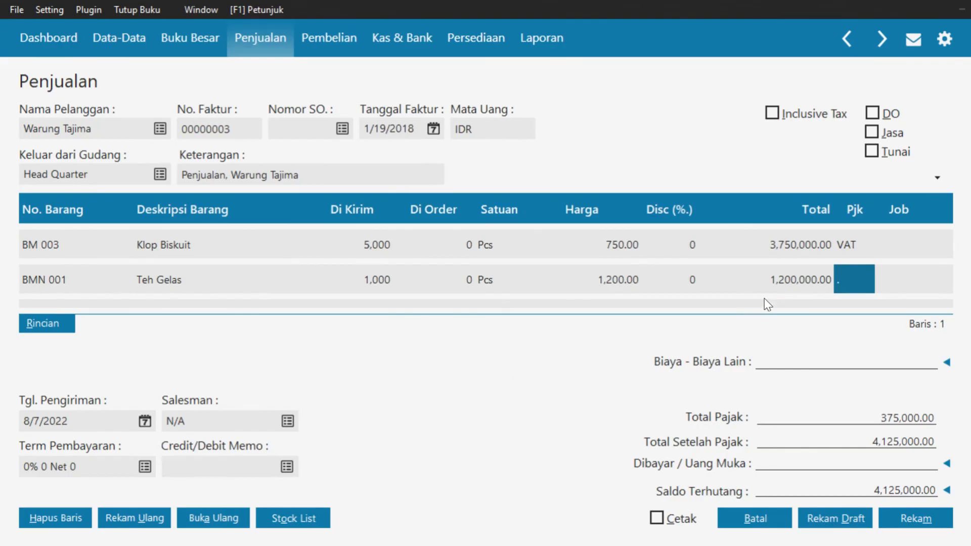
left_click(839, 275)
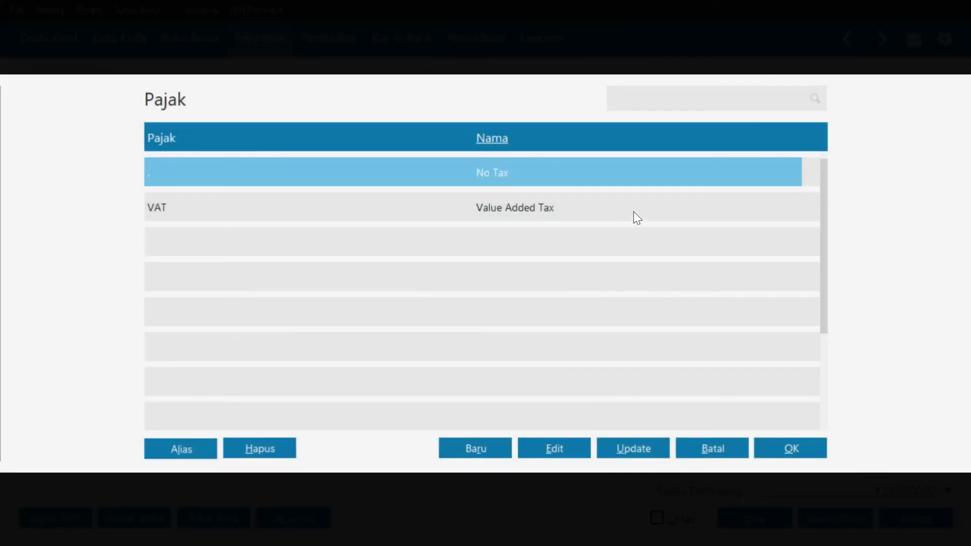
left_click(634, 211)
left_click(782, 446)
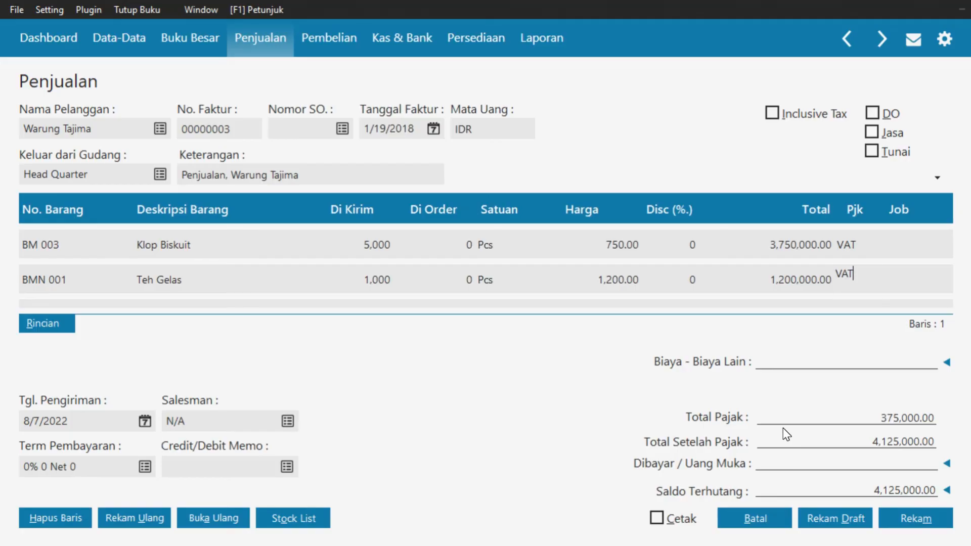
key("Tab")
key("Tab")
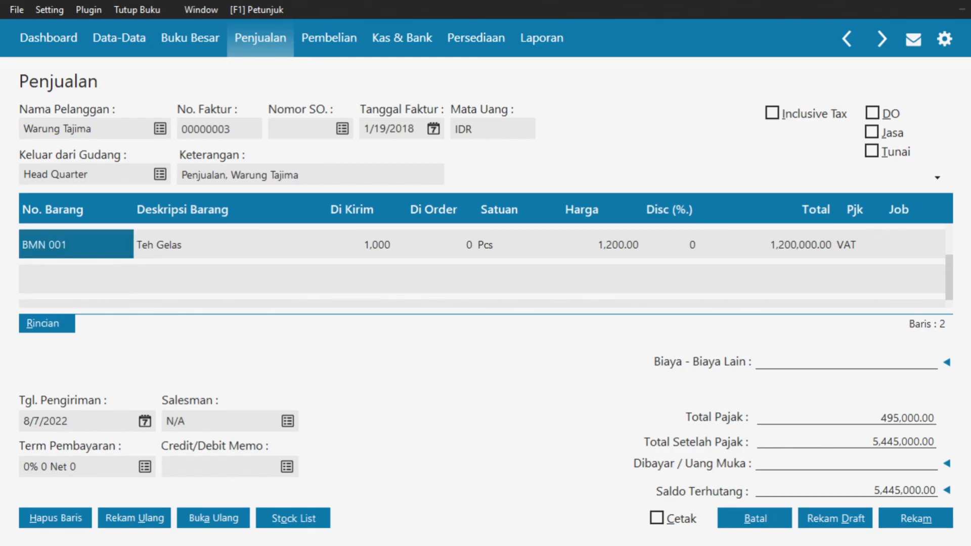
left_click(829, 463)
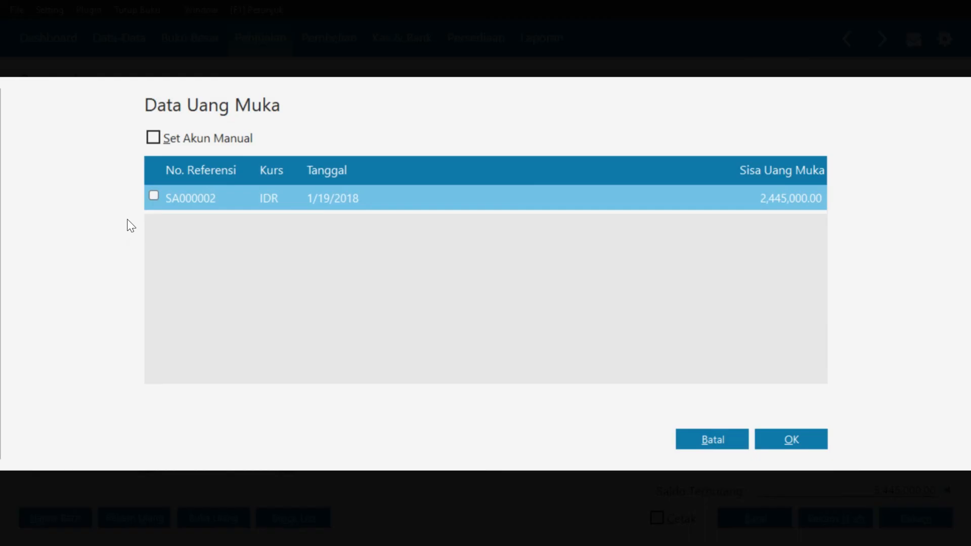
Apply down payment SA000002 of 2,445,000 to the invoice
left_click(153, 196)
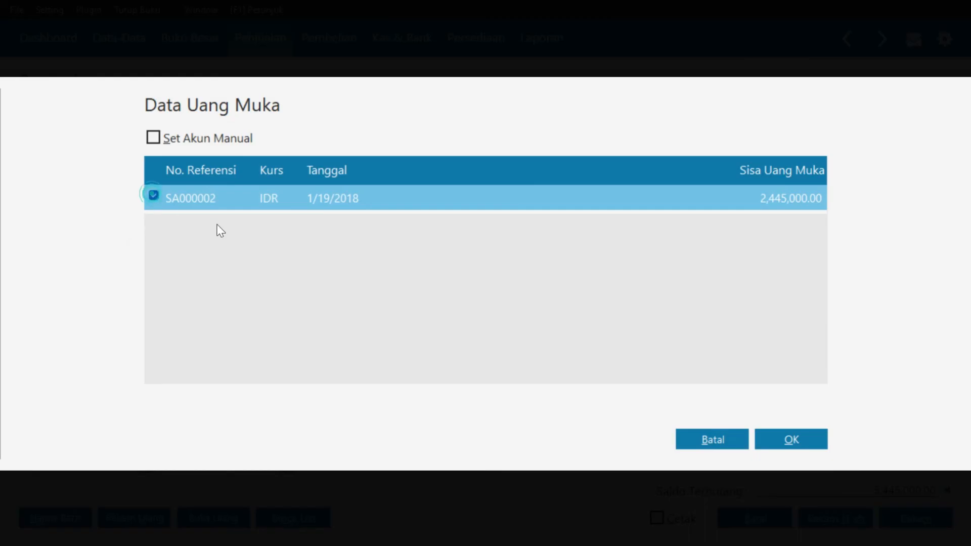
left_click(813, 441)
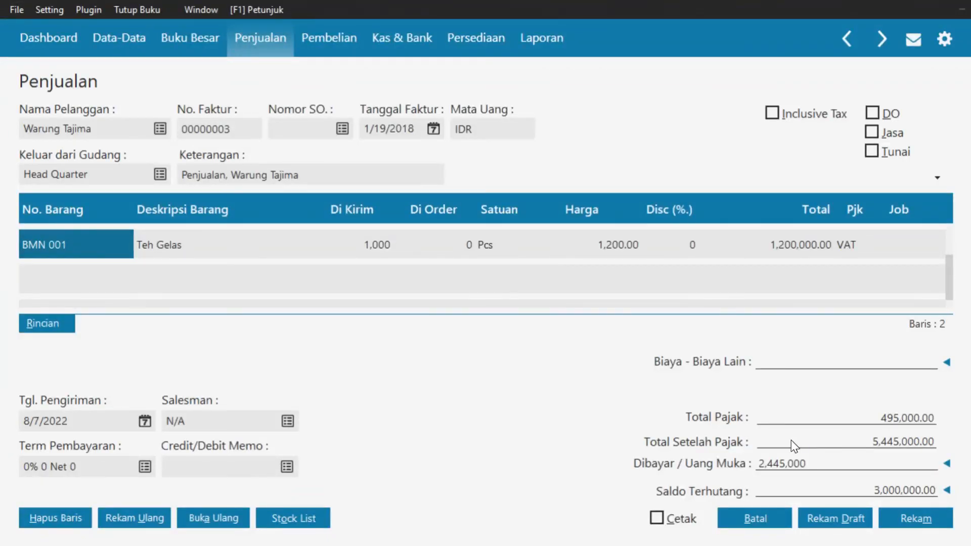
key("Tab")
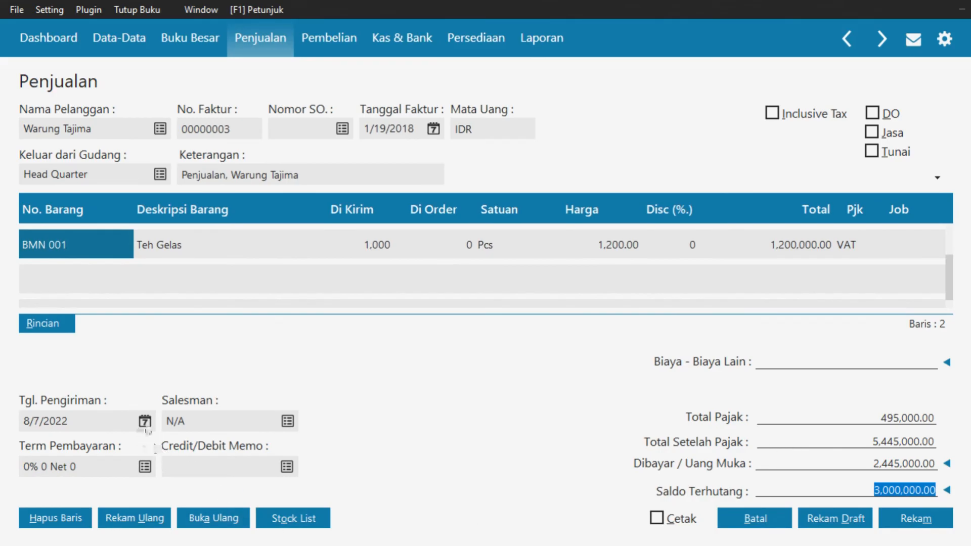
Set the delivery date (Tgl. Pengiriman) to 1/19/2018
left_click(145, 421)
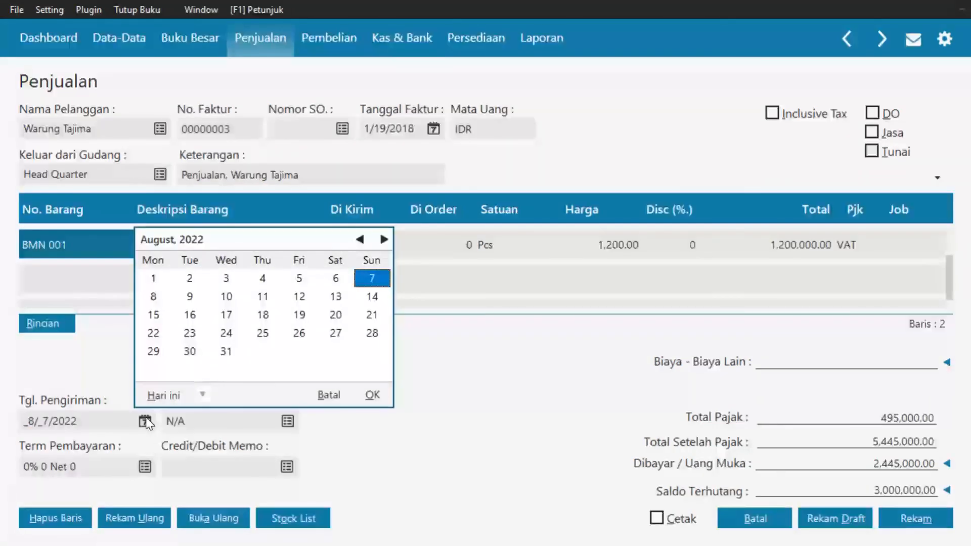
left_click(202, 395)
left_click(235, 354)
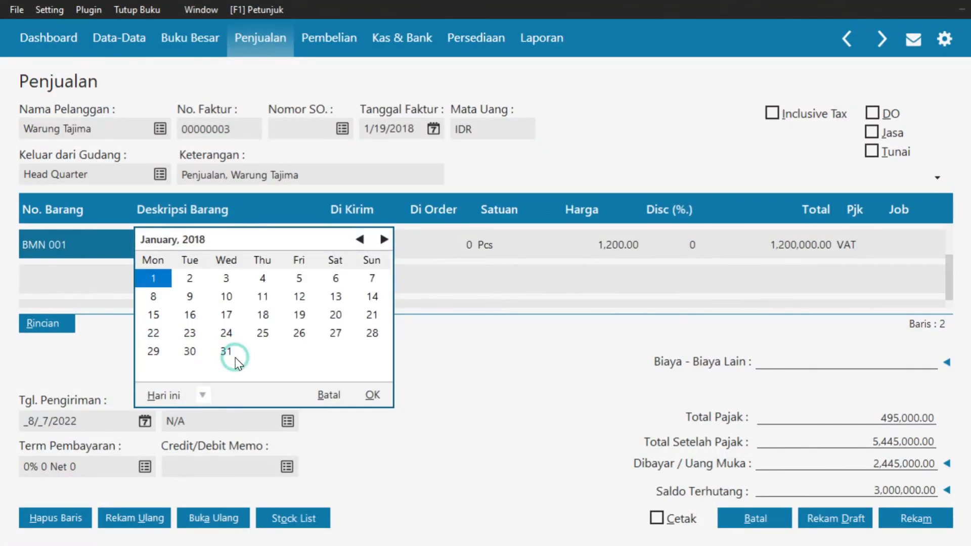
left_click(370, 399)
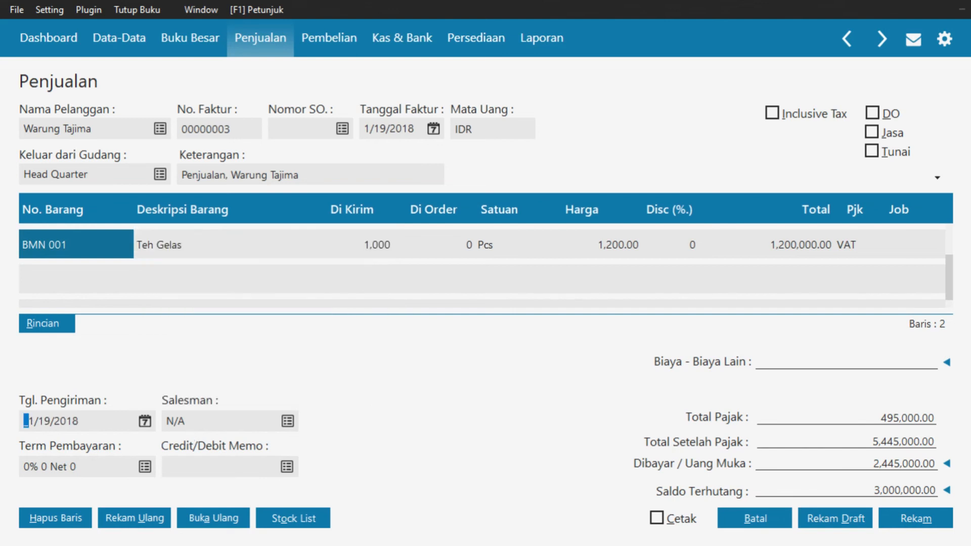
left_click(145, 466)
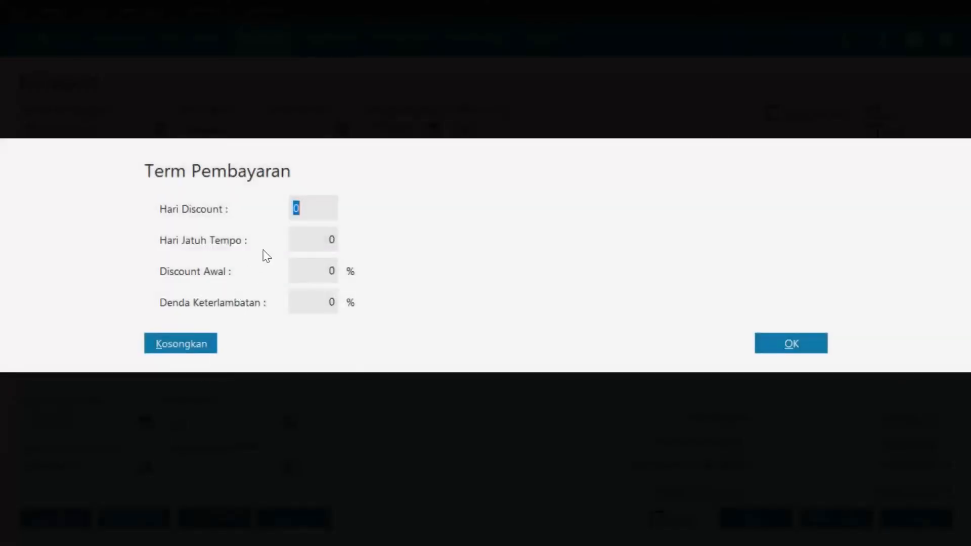
Give the invoice 2% 10 Net 30 terms (discount 10 days, due 30) and save it
type("10")
left_click(303, 237)
type("30")
left_click(303, 270)
type("2")
left_click(772, 343)
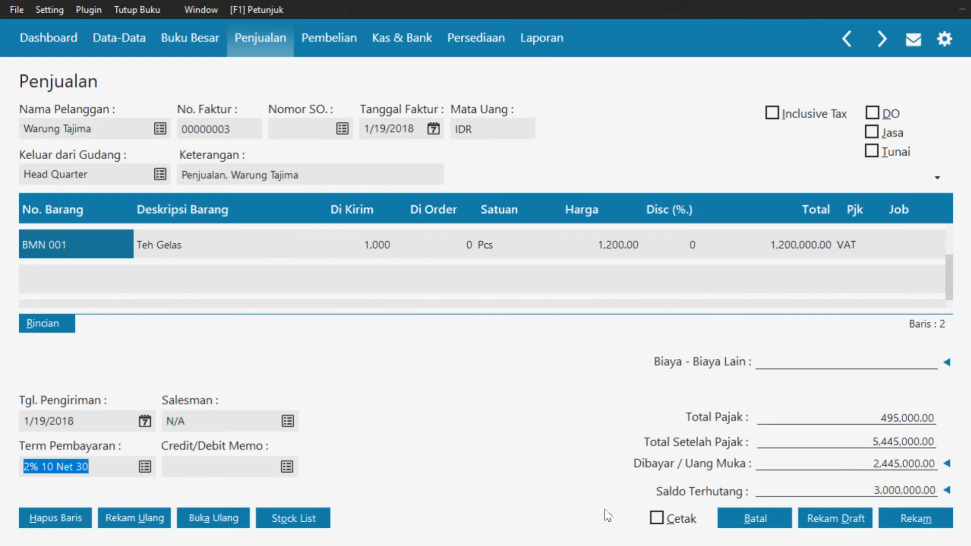
left_click(907, 522)
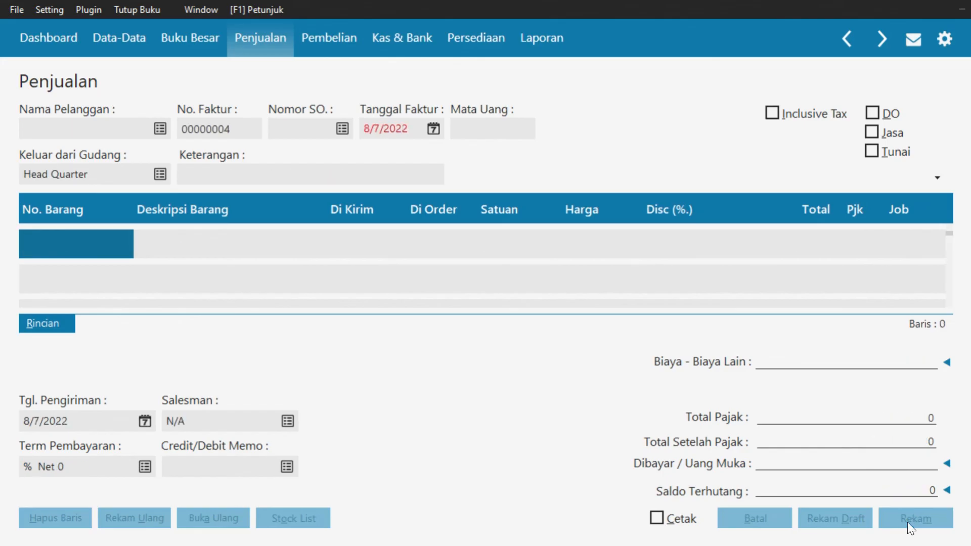
Close the blank sales invoice and start a new Kas Masuk receipt under Kas & Bank
left_click(769, 520)
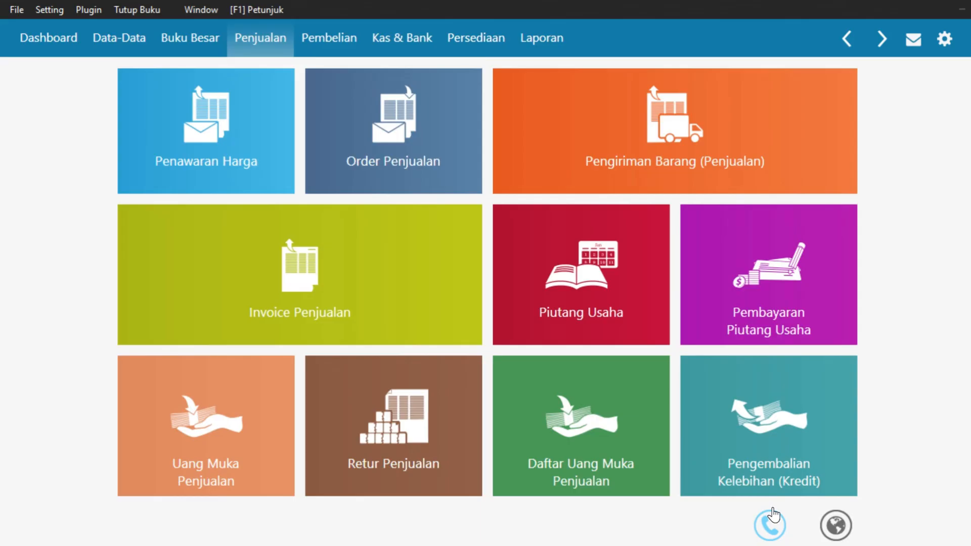
mouse_move(779, 491)
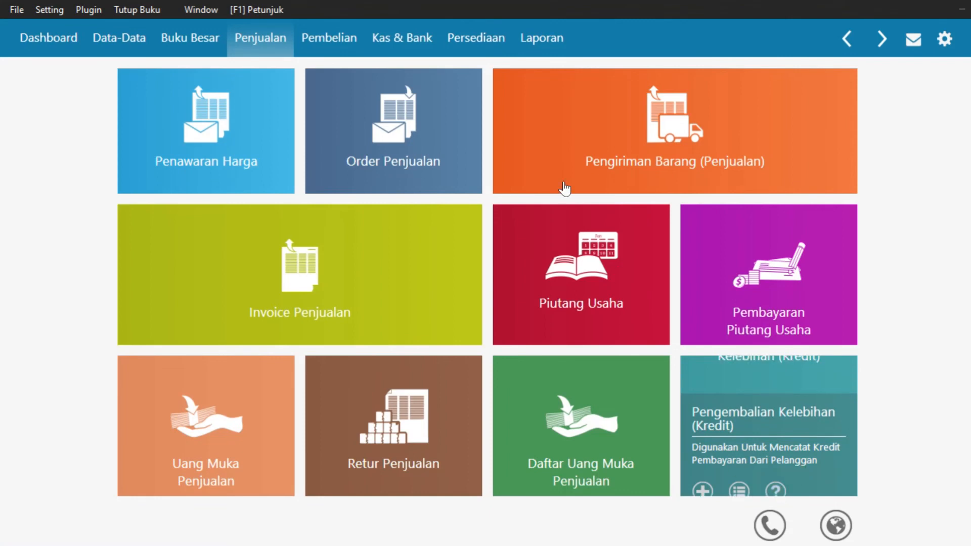
left_click(416, 46)
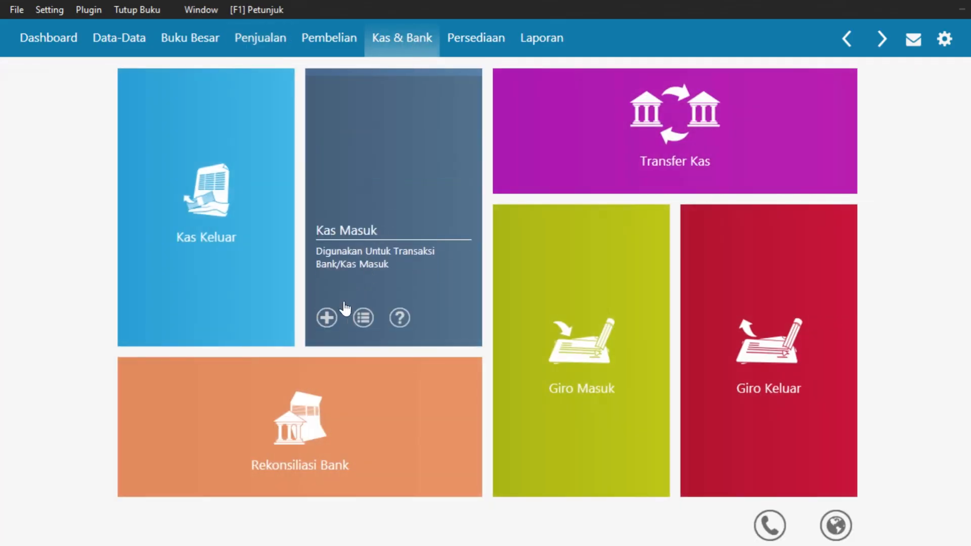
left_click(327, 316)
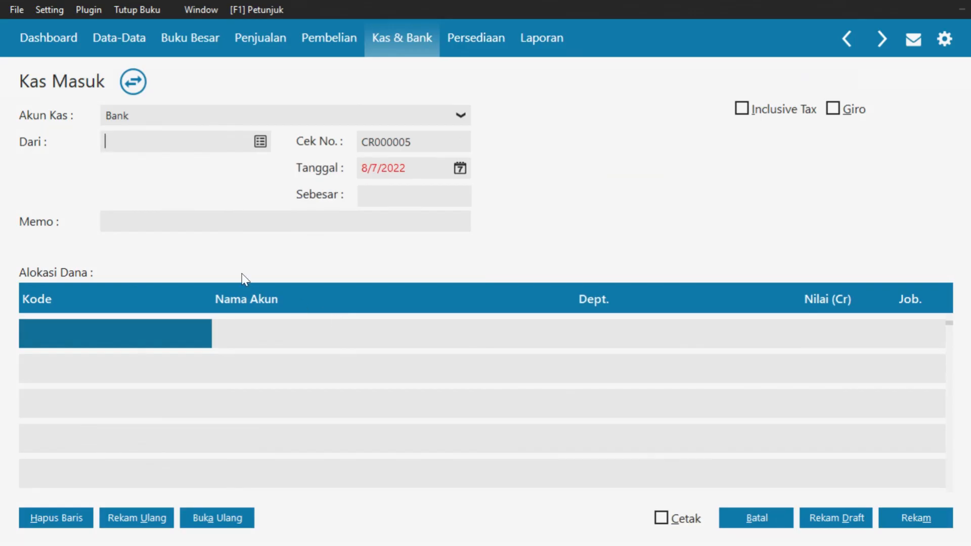
Create employee contact EMPL-2 with the employee's name, bypass the NPWP/NIK warning, and select it as payer
left_click(260, 143)
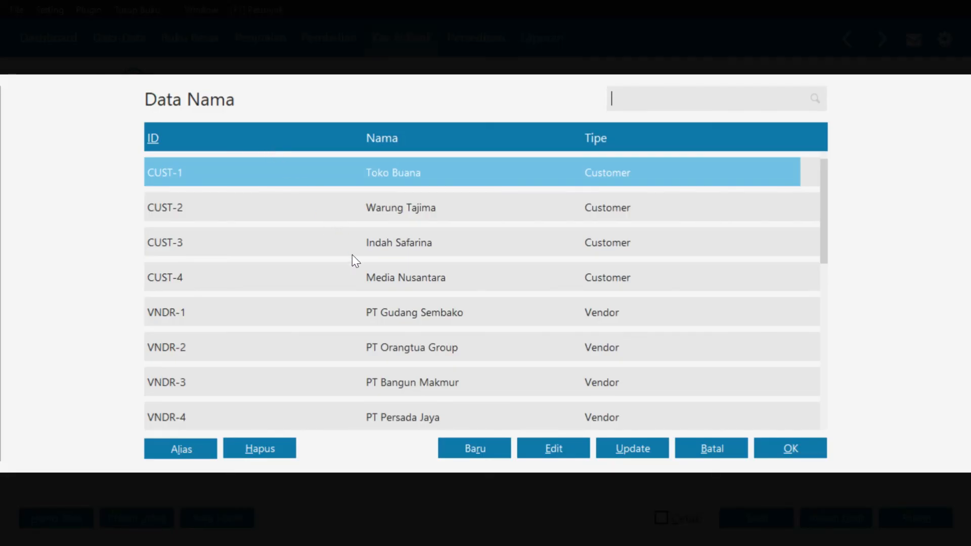
left_click(482, 448)
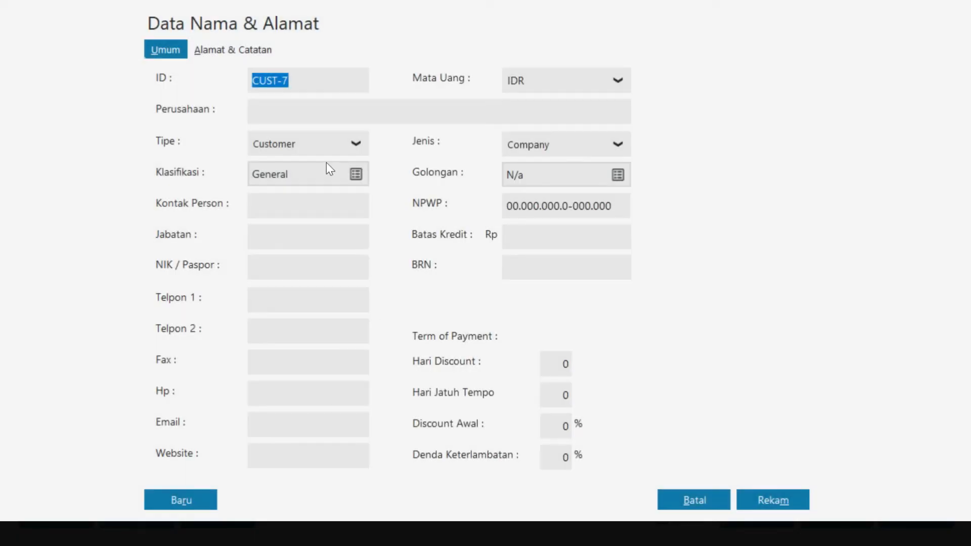
left_click(330, 147)
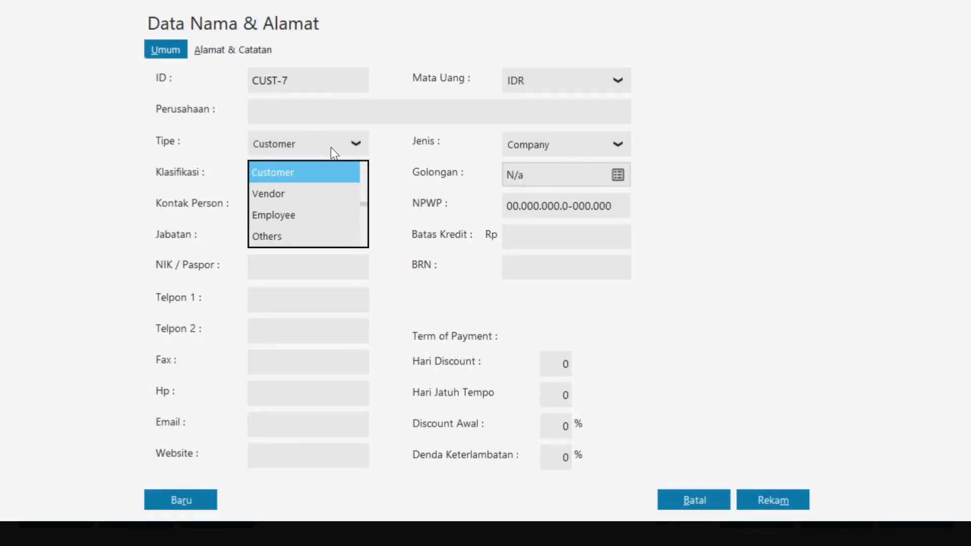
left_click(333, 215)
left_click(320, 106)
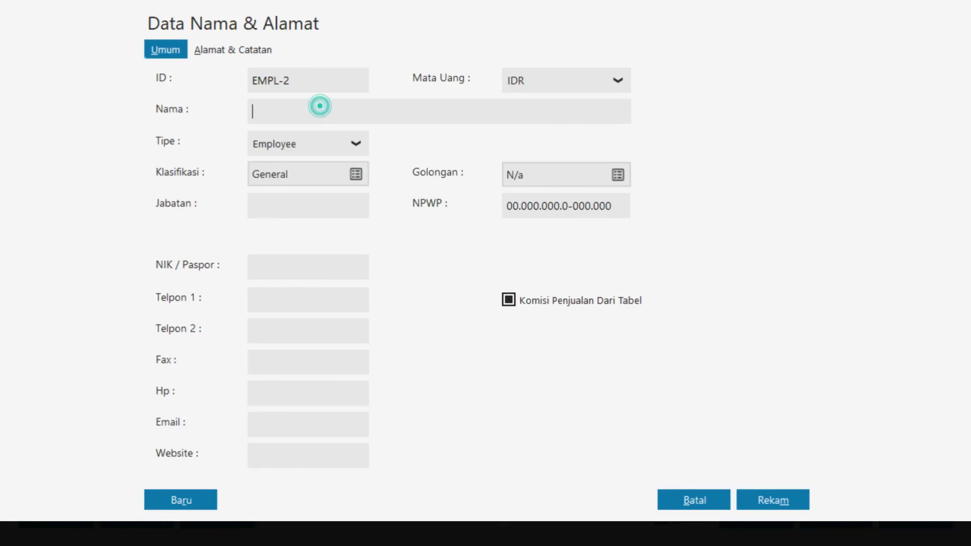
type("Bapak Tio")
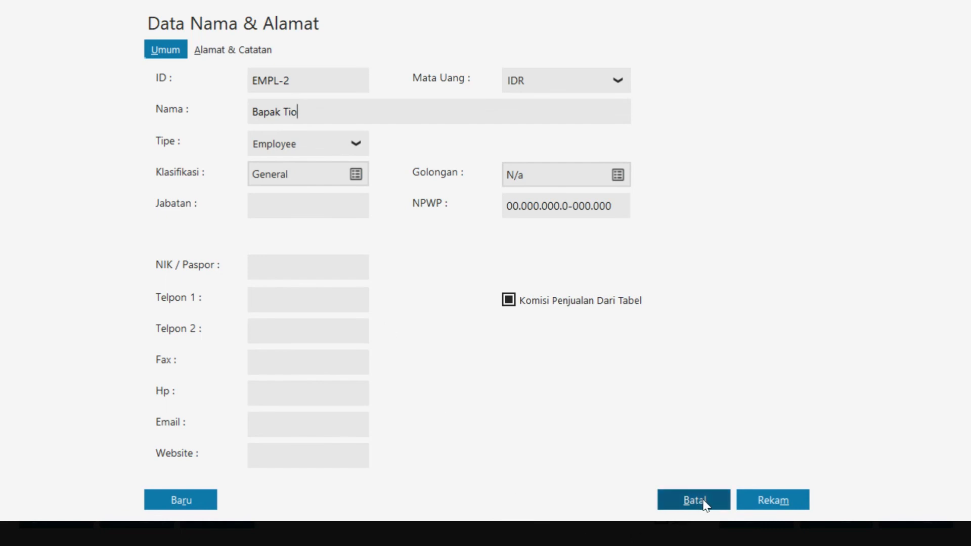
left_click(761, 496)
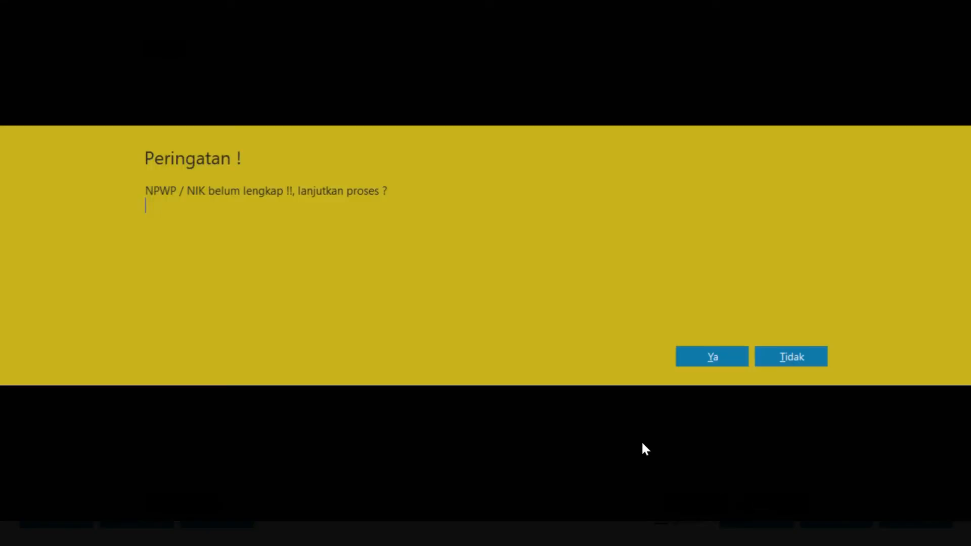
left_click(709, 362)
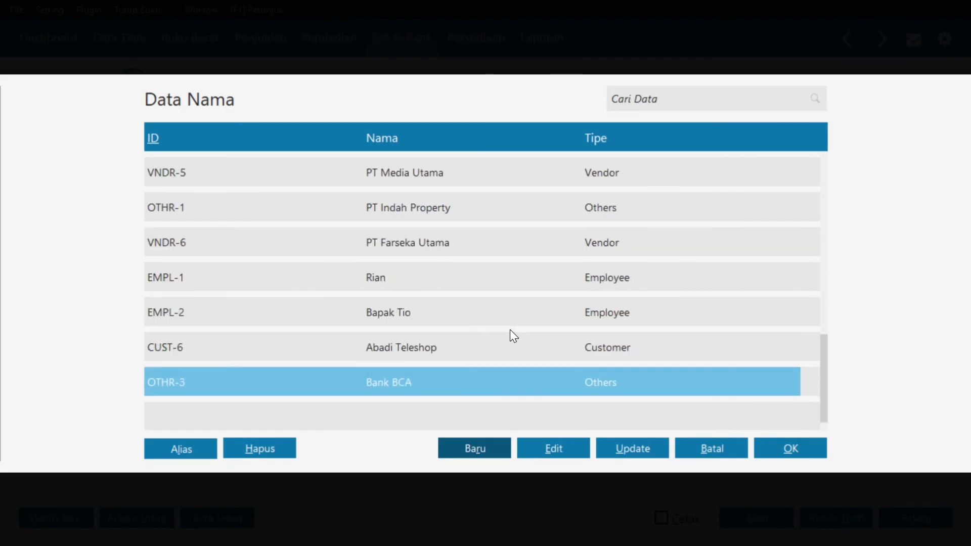
left_click(481, 315)
Confirm the payer and date the cash receipt 1/16/2018
left_click(796, 457)
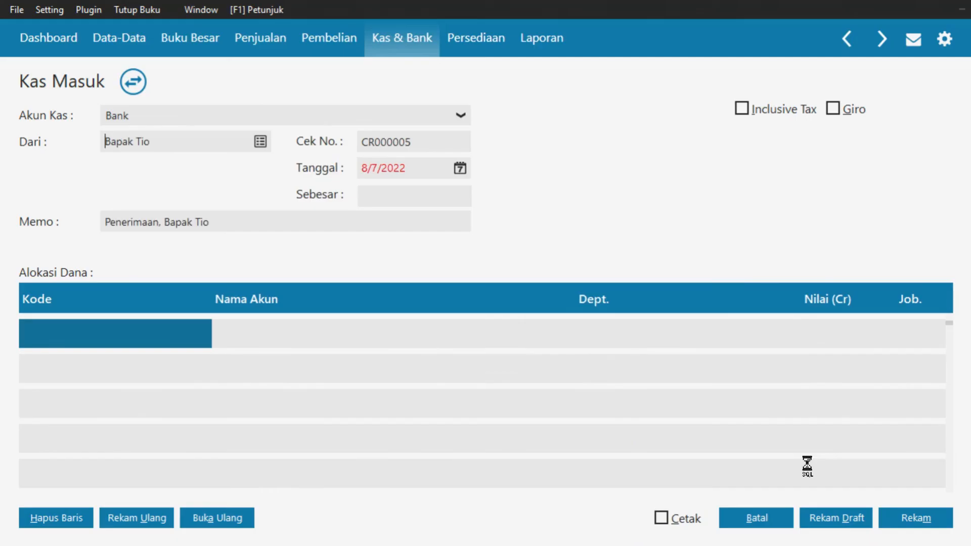
left_click(460, 168)
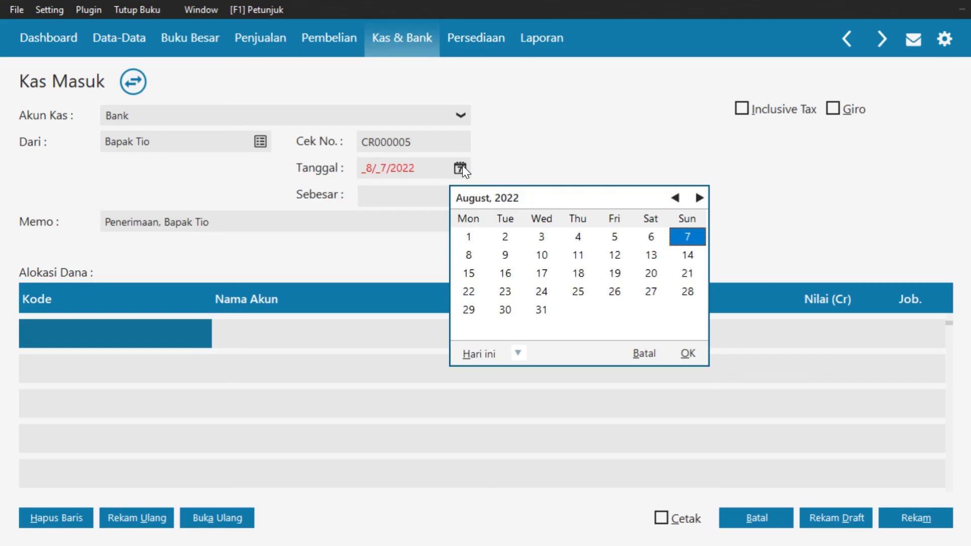
left_click(517, 358)
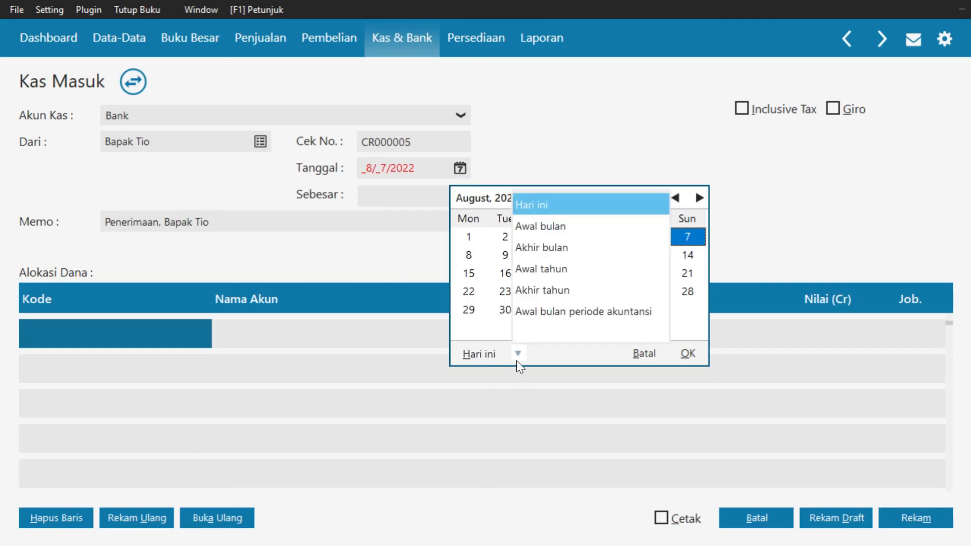
left_click(548, 312)
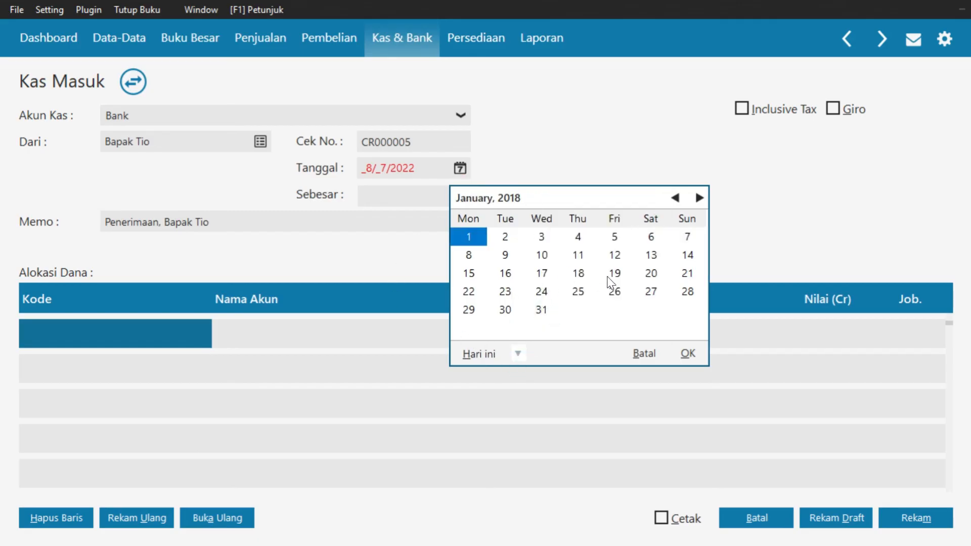
left_click(506, 276)
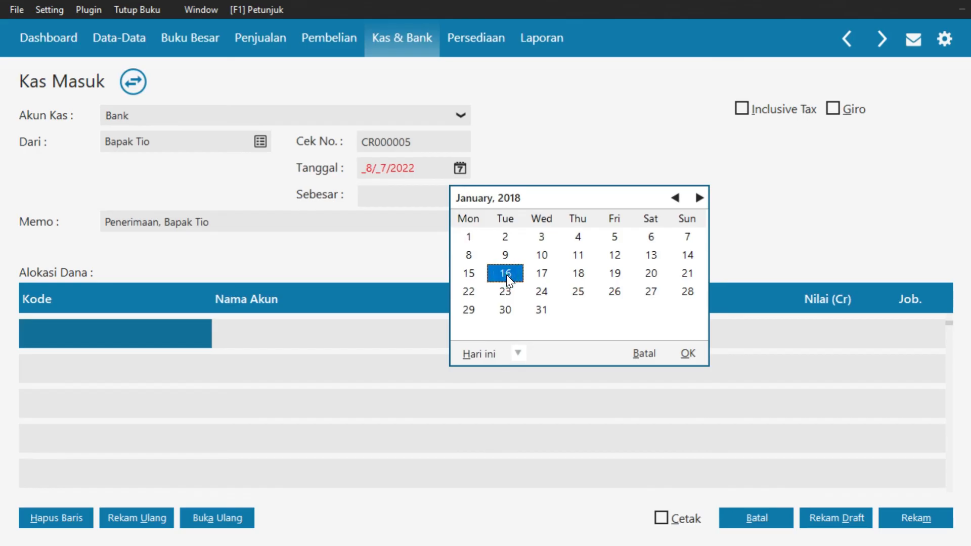
left_click(688, 353)
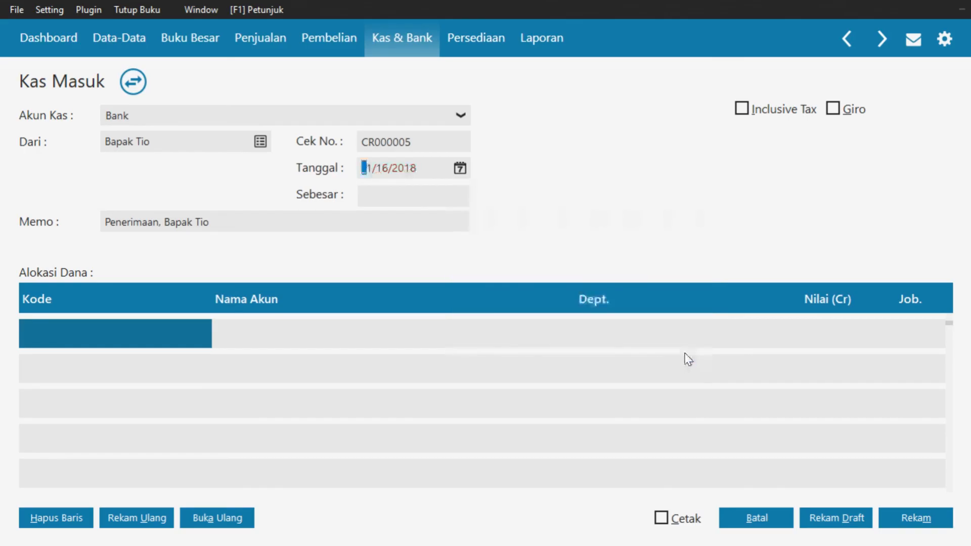
Credit 100,000,000 to Modal Disetor and save receipt CR000005
double_click(101, 334)
scroll(514, 274, "down", 5)
scroll(530, 289, "down", 20)
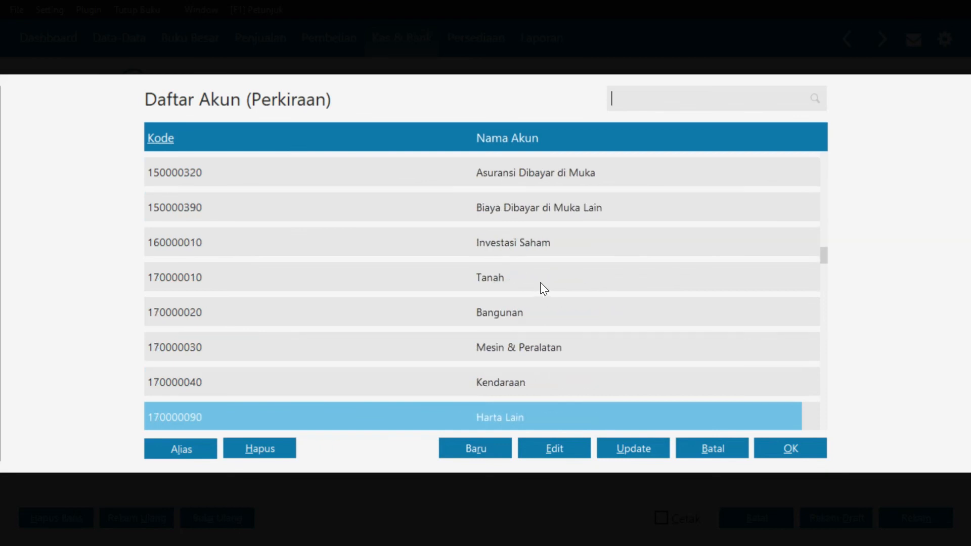
scroll(548, 275, "down", 17)
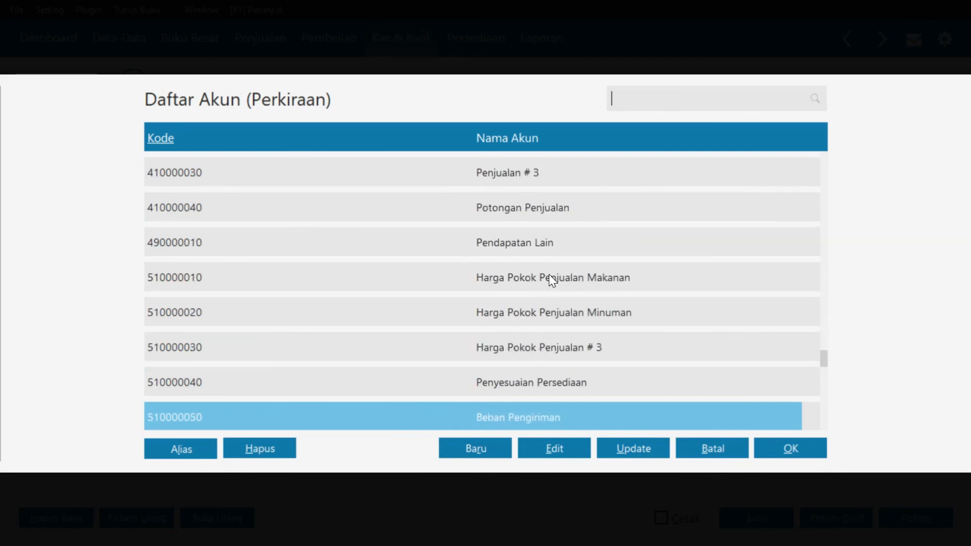
scroll(375, 212, "up", 2)
scroll(374, 213, "up", 12)
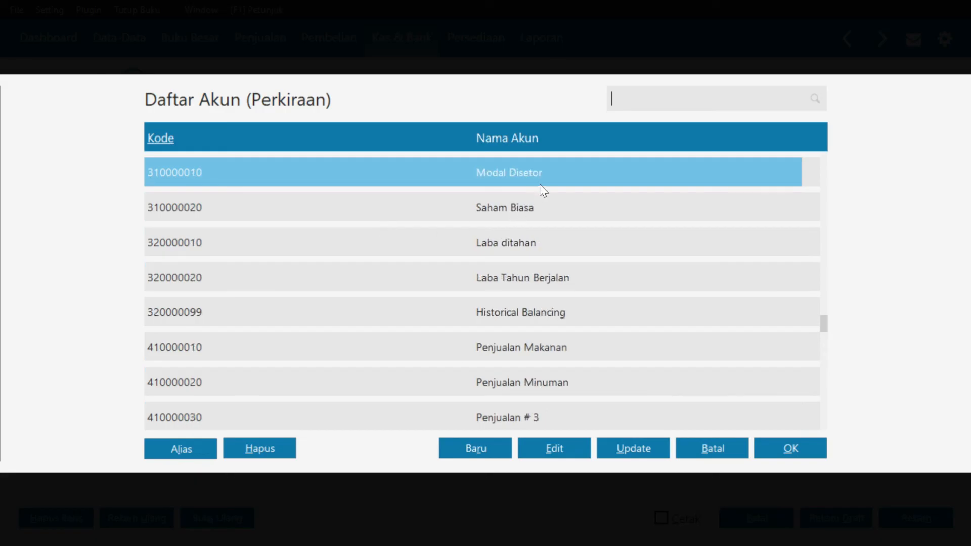
left_click(794, 454)
left_click(826, 330)
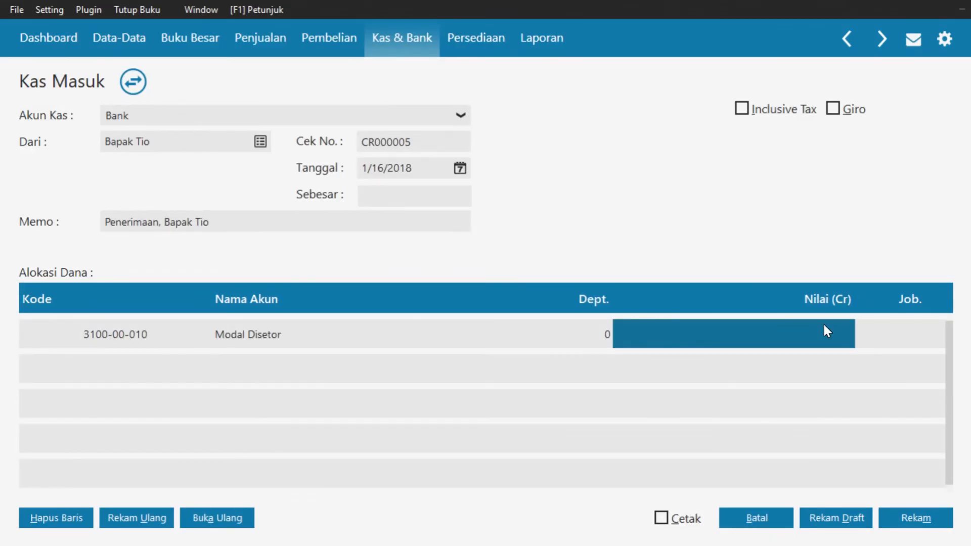
type("100000000")
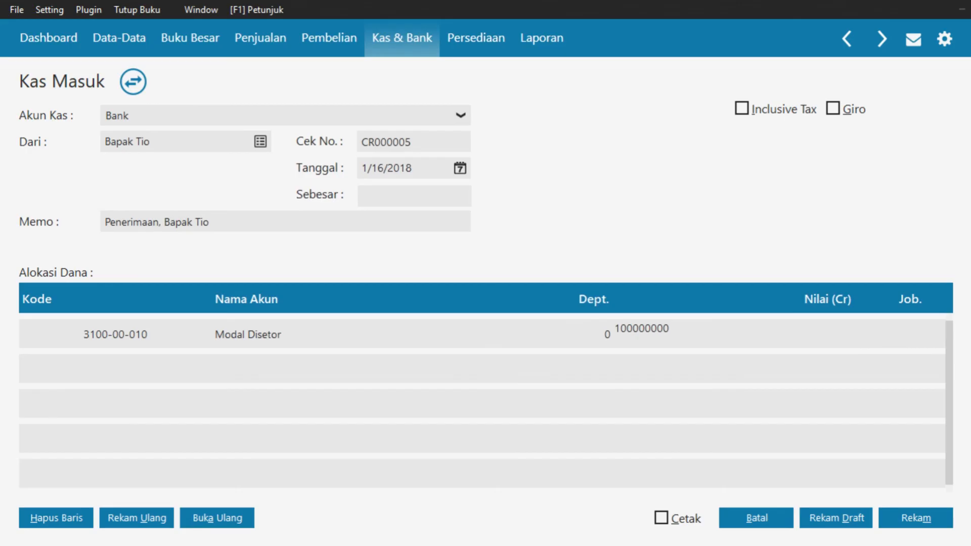
key("Tab")
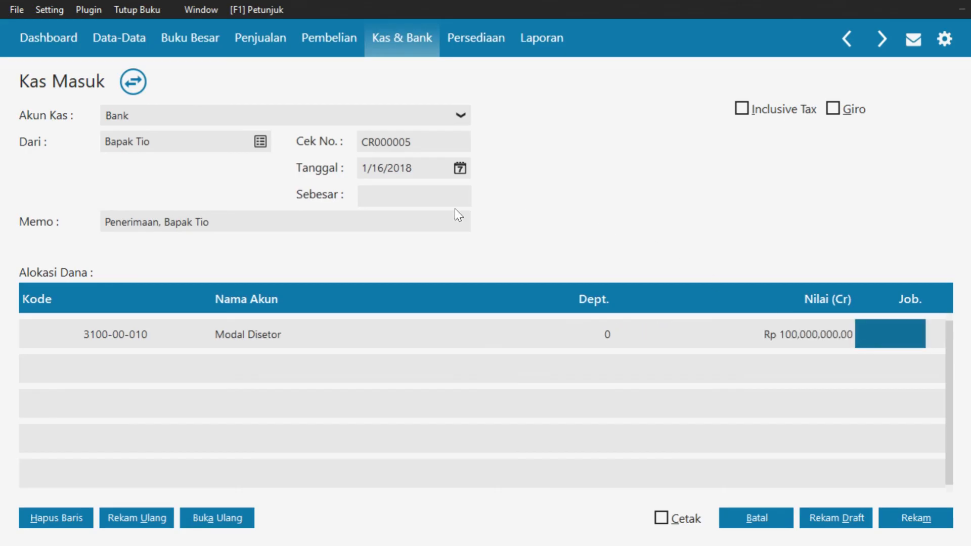
left_click(411, 197)
key("Tab")
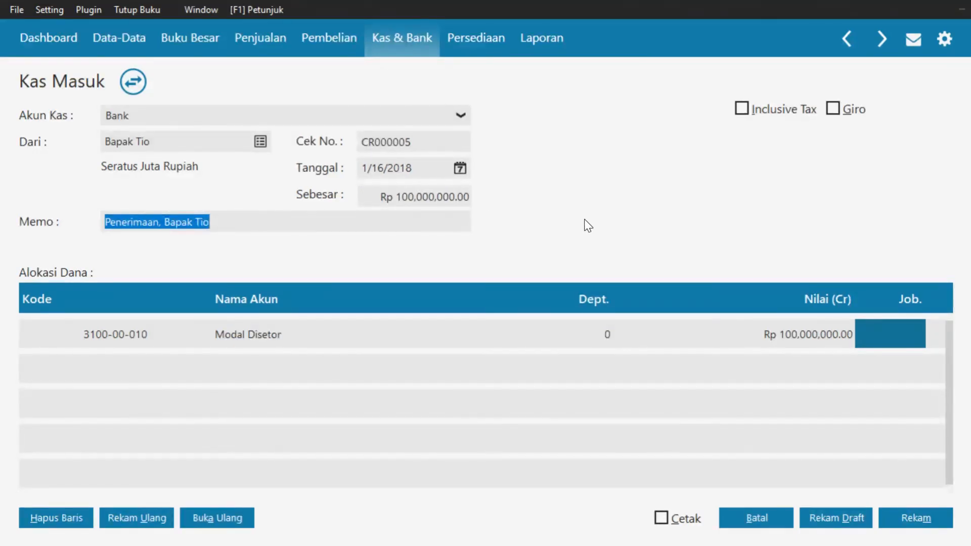
left_click(911, 521)
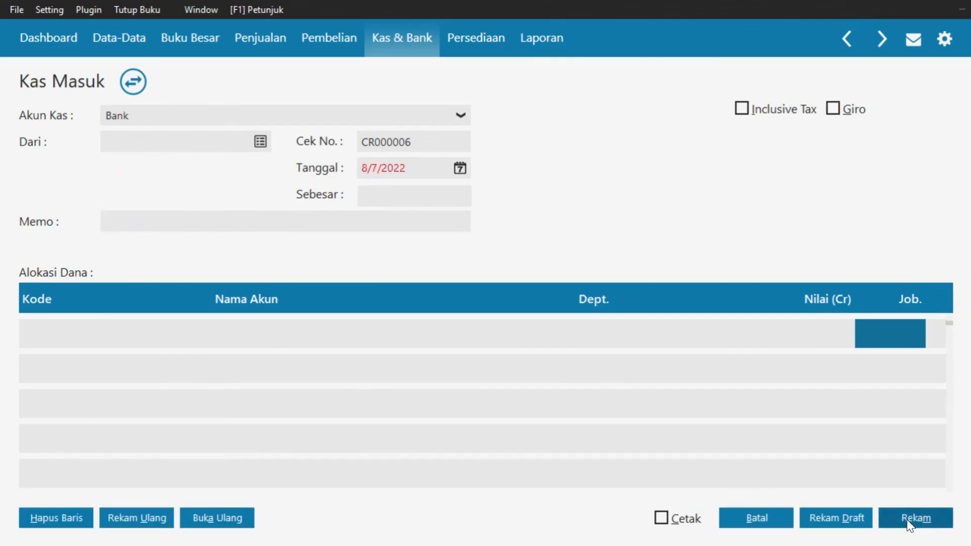
Close the blank cash receipt and switch to the Persediaan section
left_click(778, 521)
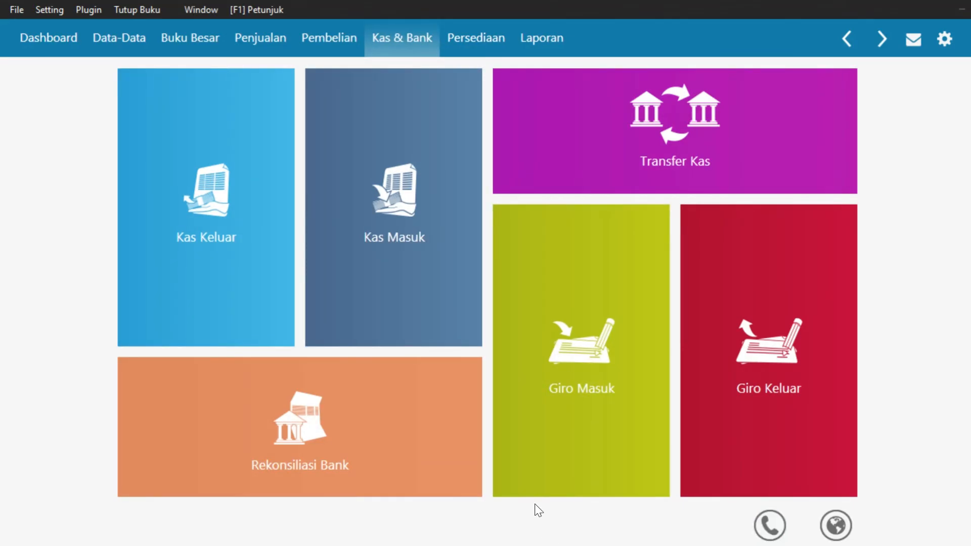
left_click(472, 41)
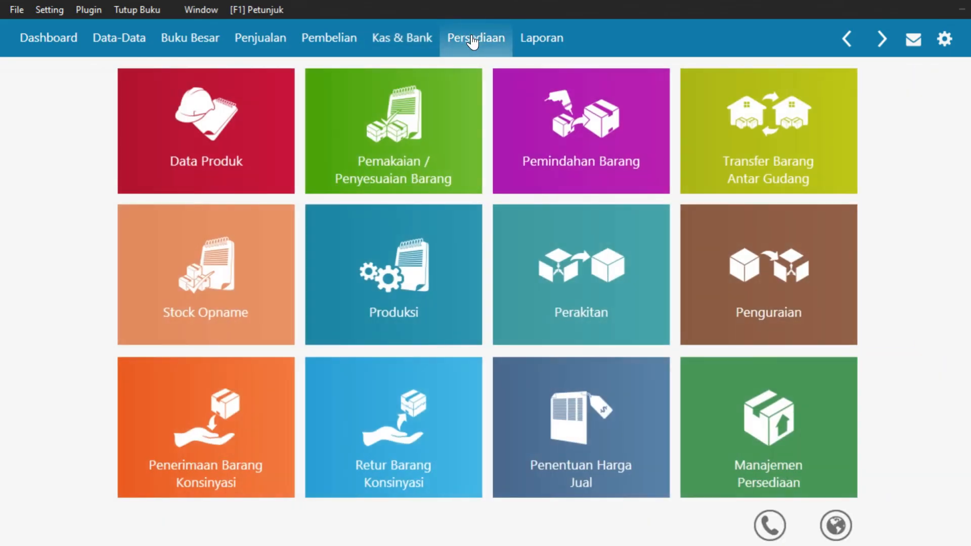
mouse_move(462, 141)
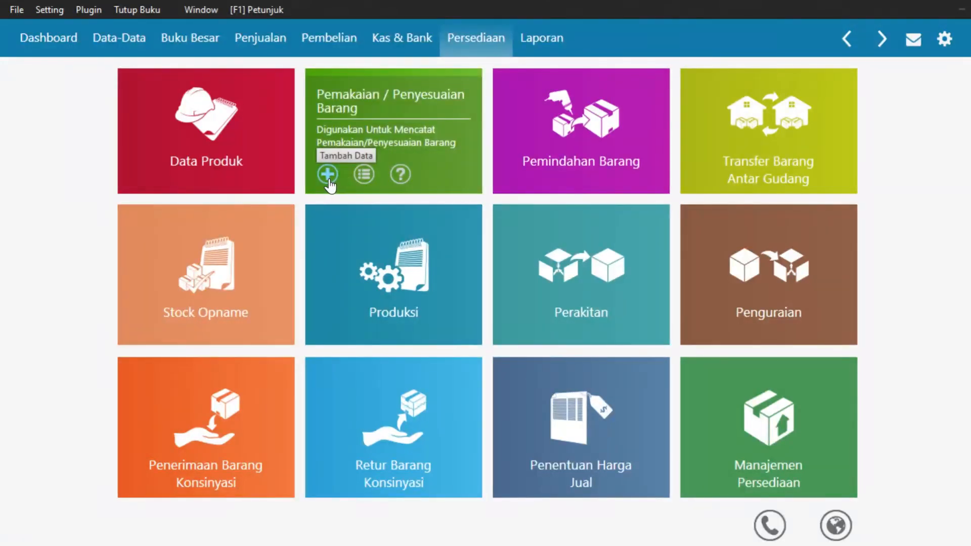
Create Penyesuaian Persediaan adjustment IJ000001 dated 1/29/2018
left_click(327, 174)
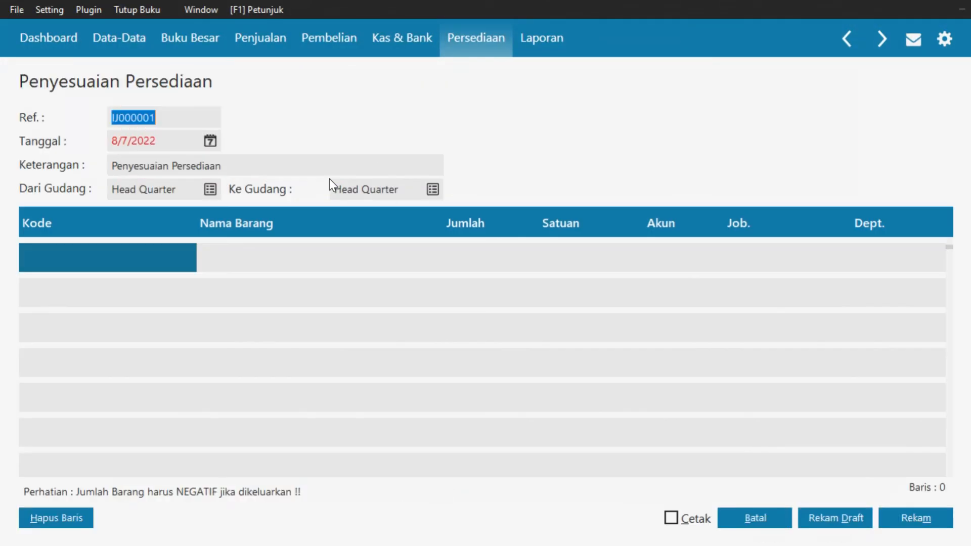
left_click(211, 142)
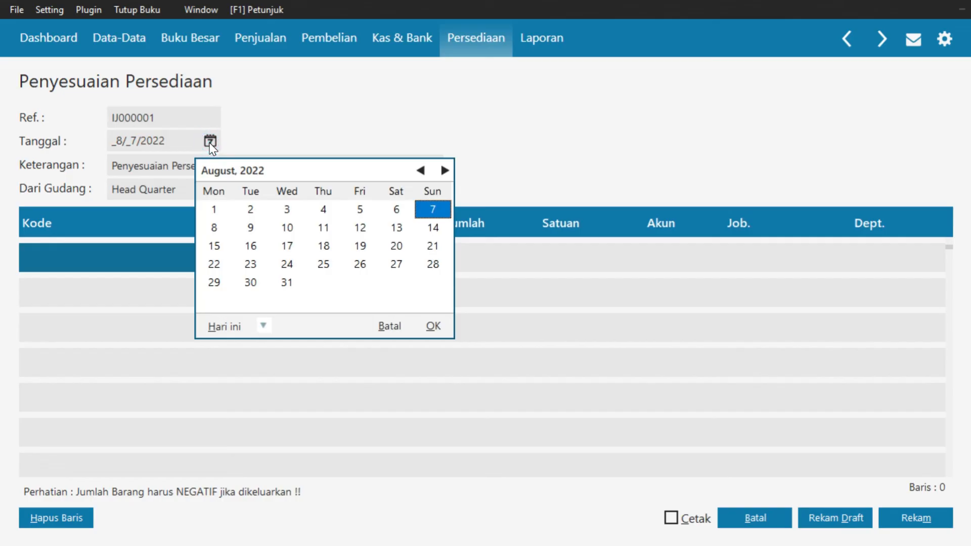
left_click(264, 326)
left_click(306, 458)
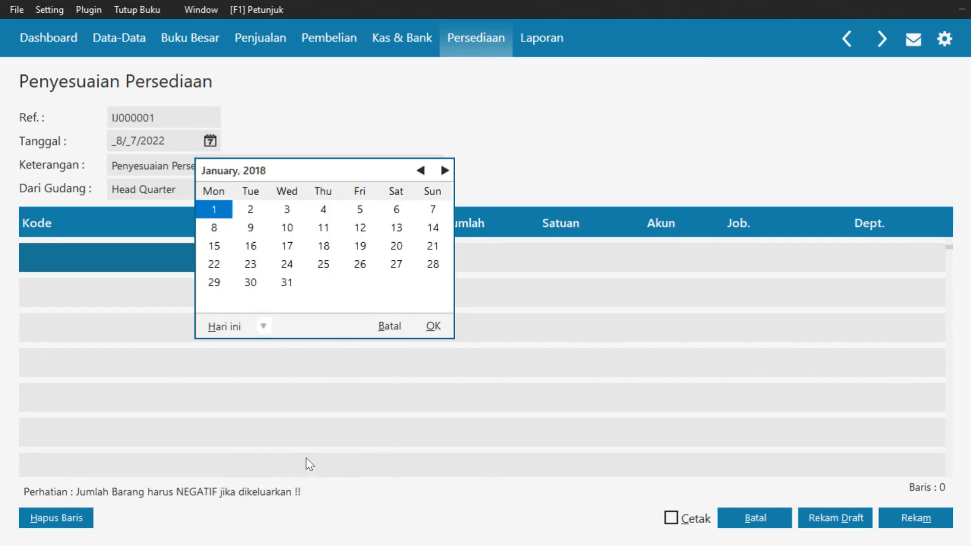
left_click(218, 284)
left_click(432, 324)
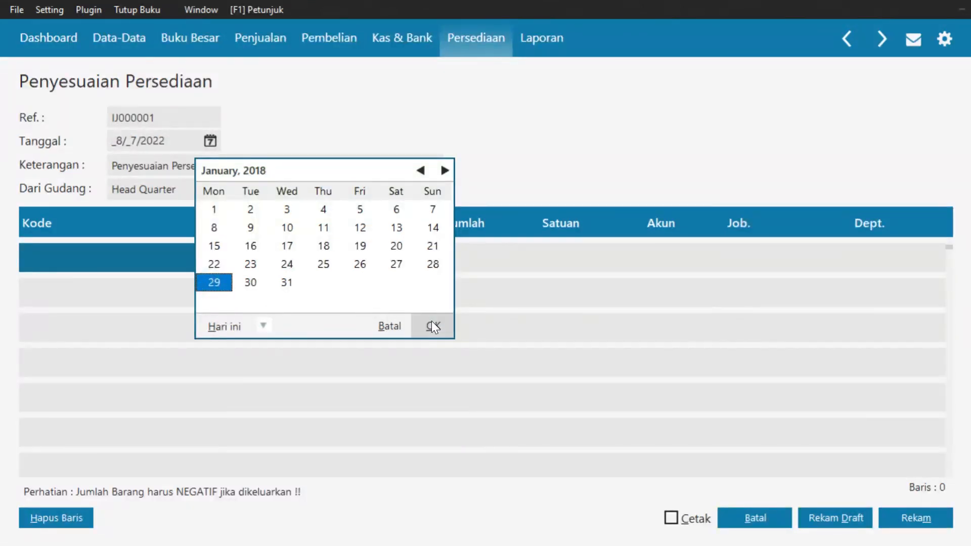
double_click(138, 259)
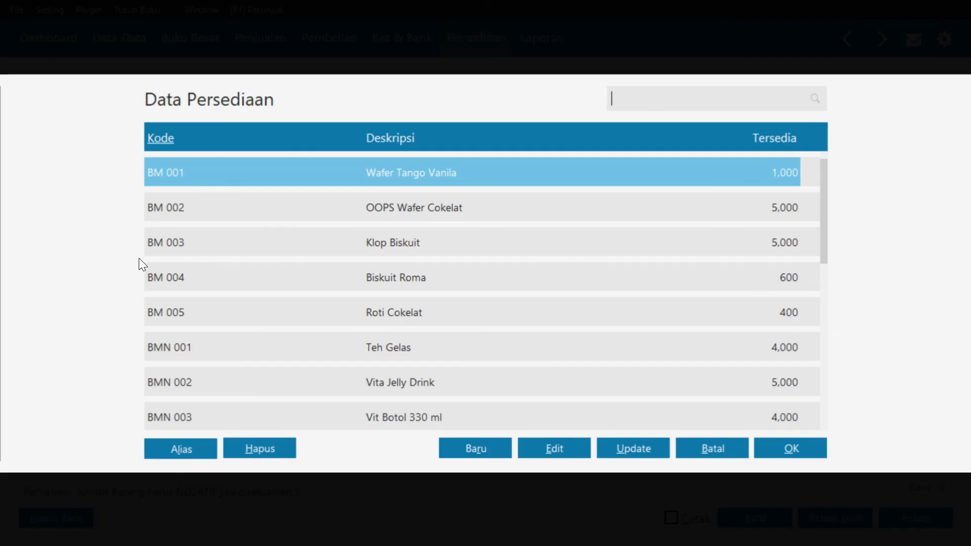
Put BM 003 Klop Biskuit on the first adjustment row with quantity -10 Pcs
left_click(181, 243)
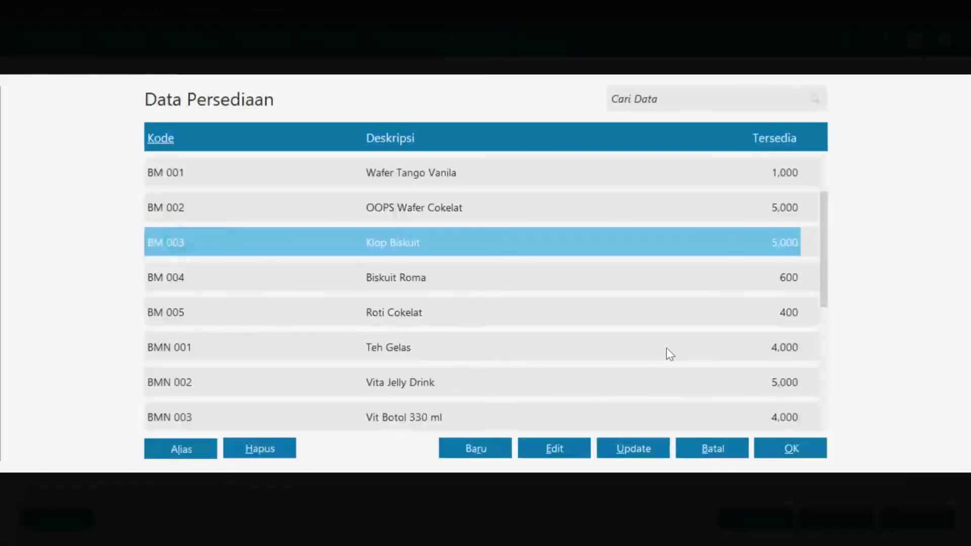
left_click(800, 451)
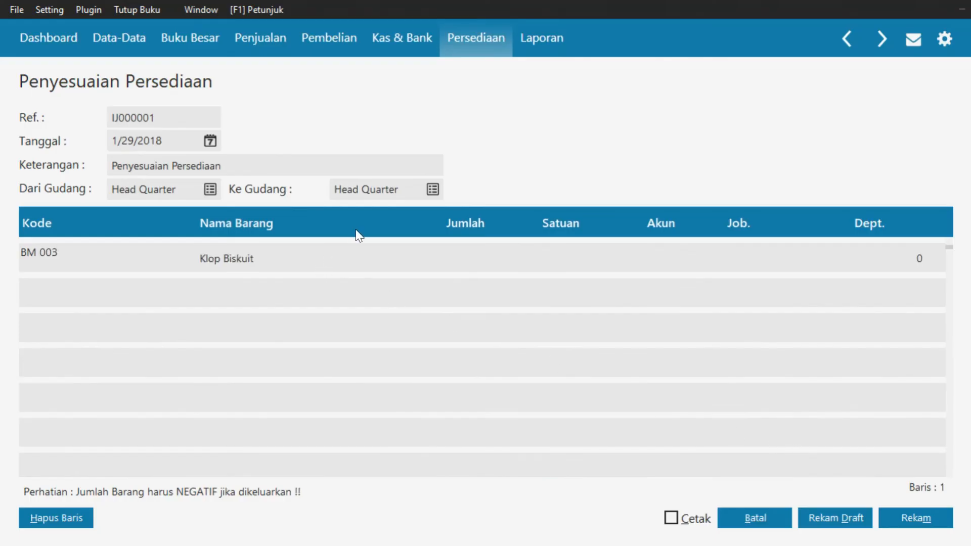
left_click(463, 259)
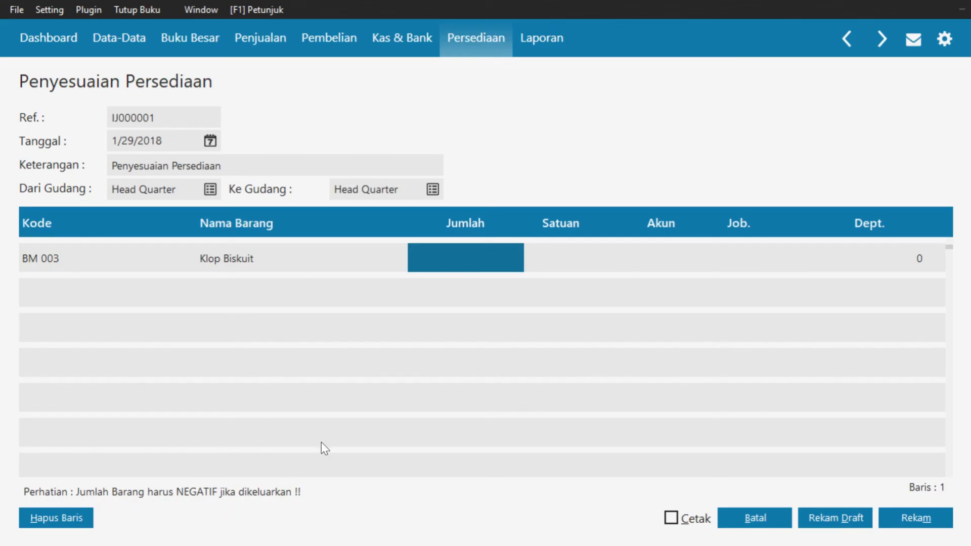
left_click(460, 260)
type("-10")
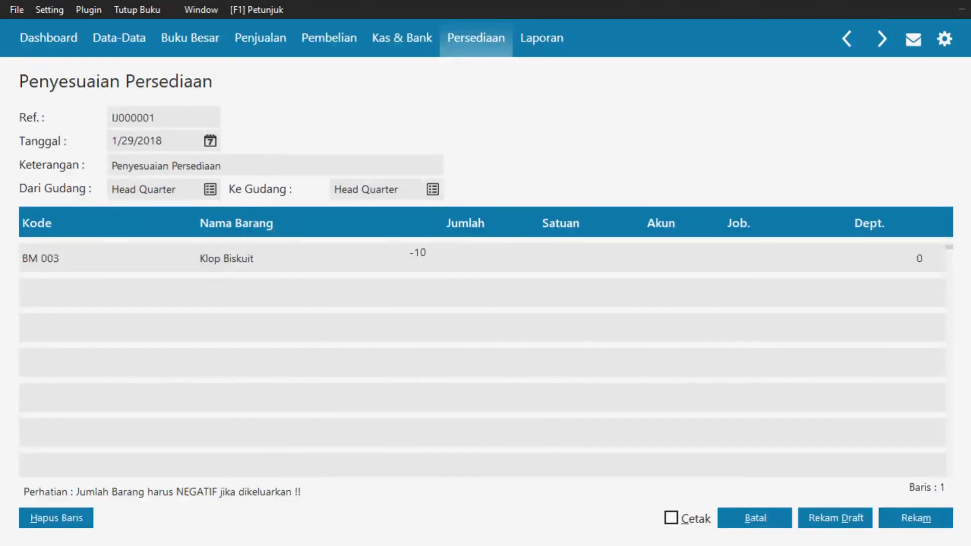
key("Return")
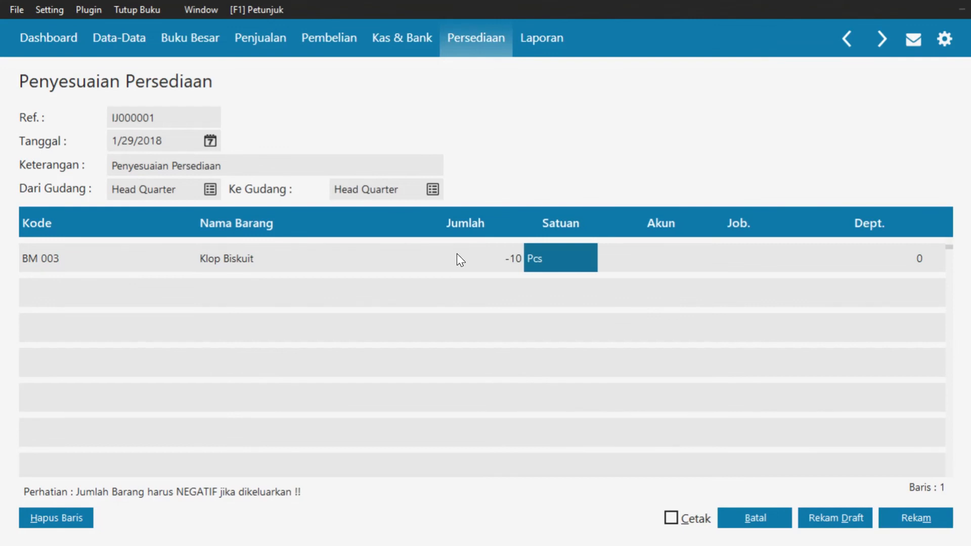
key("Return")
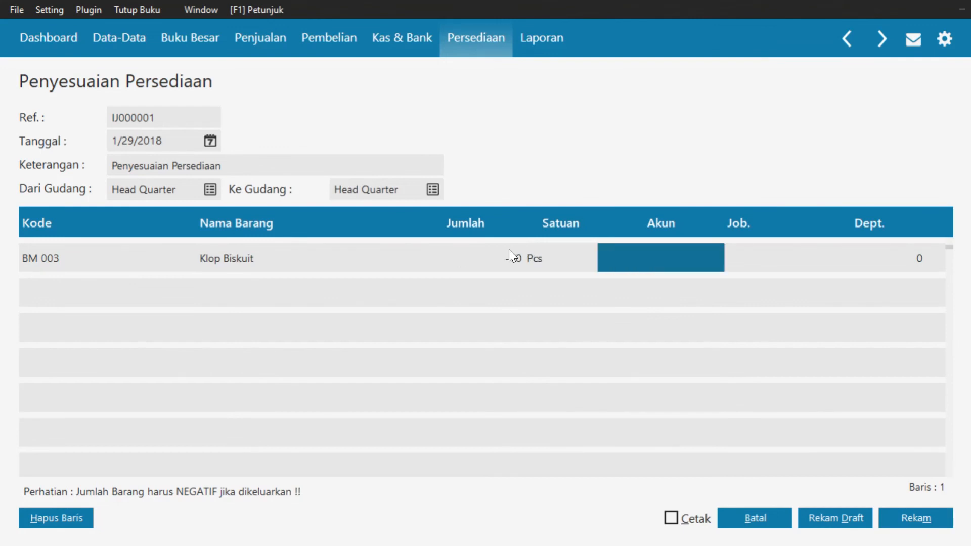
Post the line to account 510000040 Penyesuaian Persediaan, save IJ000001, and close the form
double_click(666, 262)
key("Down")
key("Down")
key("Down")
key("Down")
key("Down")
key("Down")
key("Down")
key("Down")
key("Down")
key("Down")
key("Down")
key("Down")
key("Down")
key("Down")
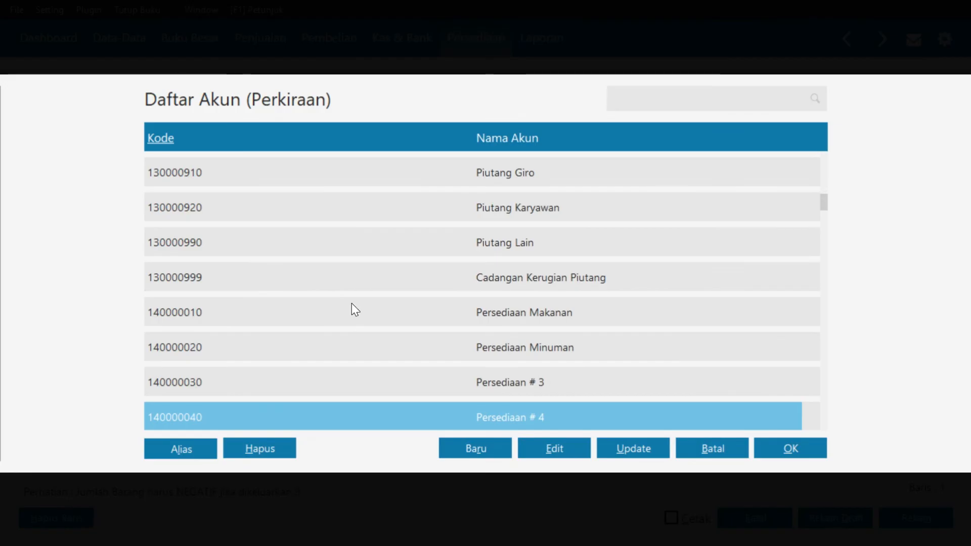
key("Down")
key("Down")
key("Down")
key("Down")
key("Down")
key("Down")
key("Down")
key("Down")
key("Down")
key("Down")
key("Down")
key("Down")
key("Down")
key("Down")
key("Down")
key("Down")
key("Down")
key("Down")
key("Down")
key("Down")
key("Down")
key("Down")
key("Down")
key("Down")
key("Down")
key("Down")
key("Down")
key("Down")
key("Down")
key("Down")
key("Down")
key("Down")
key("Down")
key("Down")
key("Down")
key("Down")
key("Down")
key("Down")
key("Down")
key("Down")
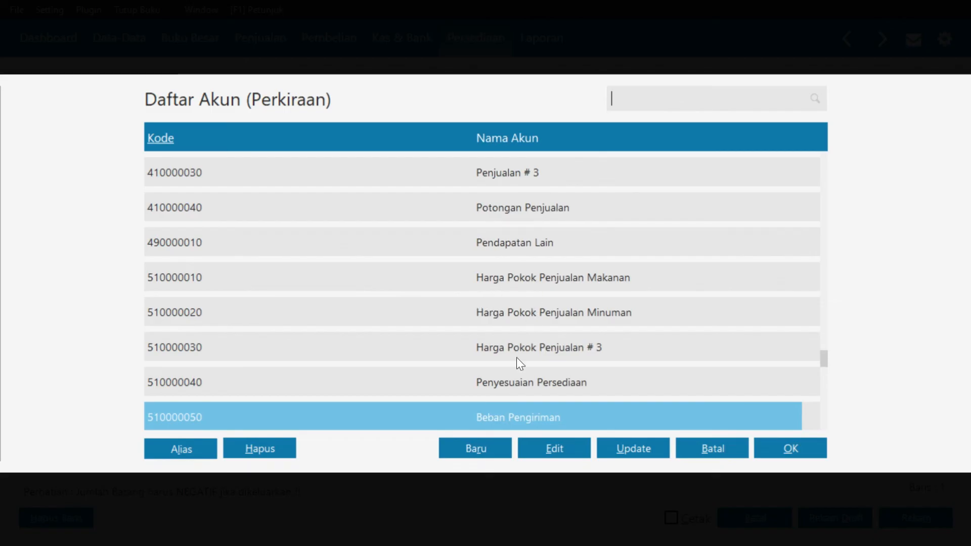
left_click(514, 384)
left_click(809, 448)
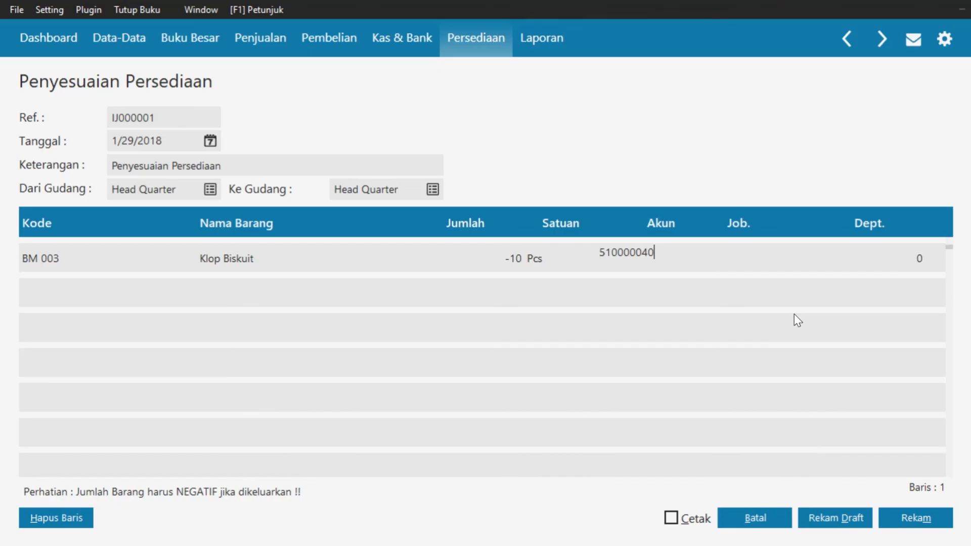
key("Return")
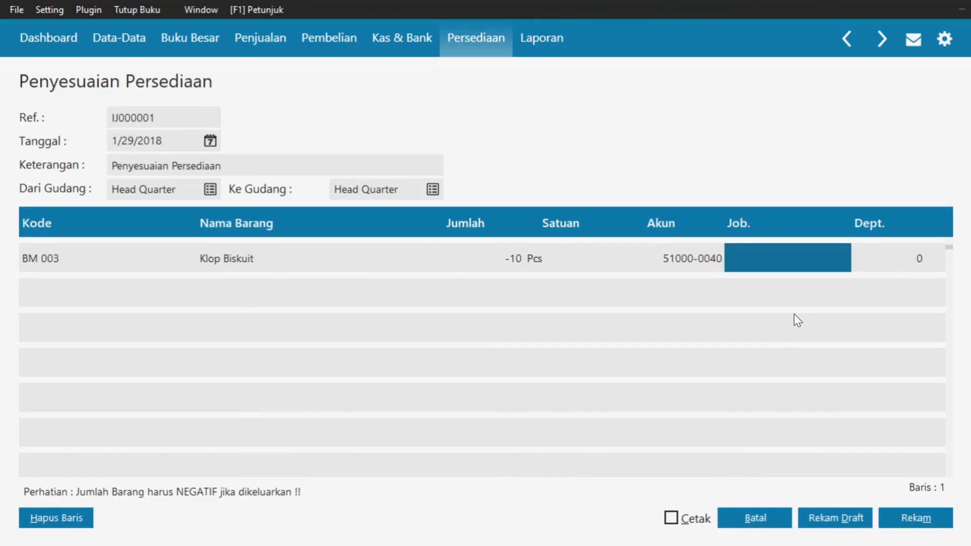
key("Return")
key("Return")
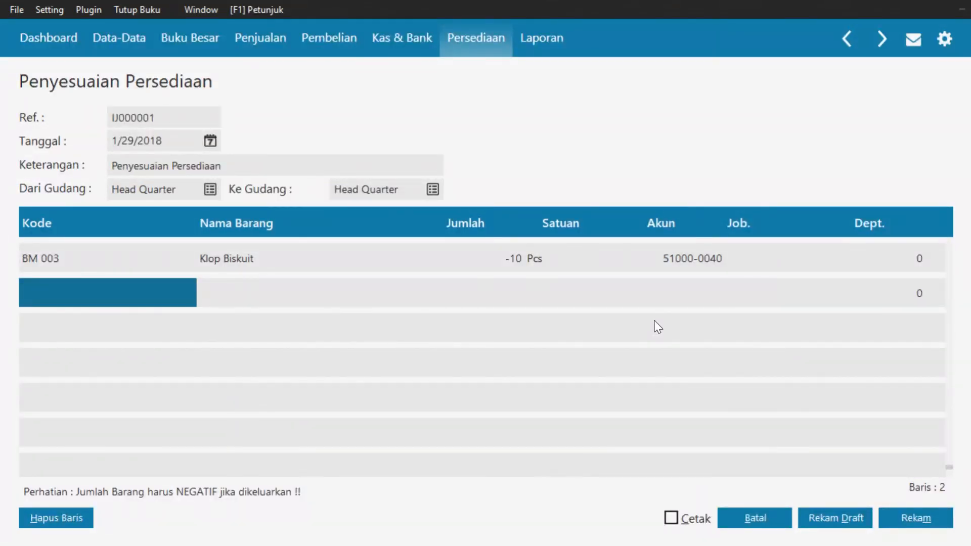
left_click(893, 515)
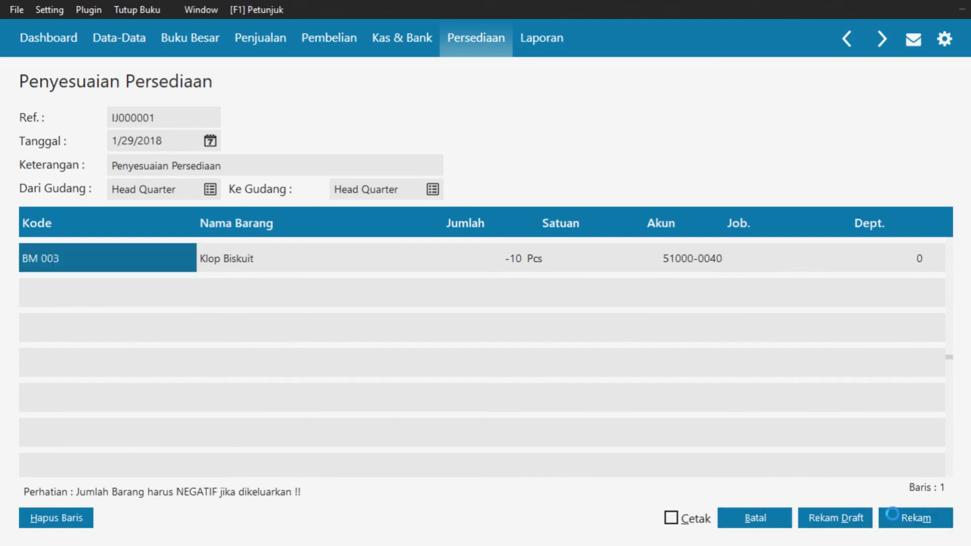
left_click(768, 523)
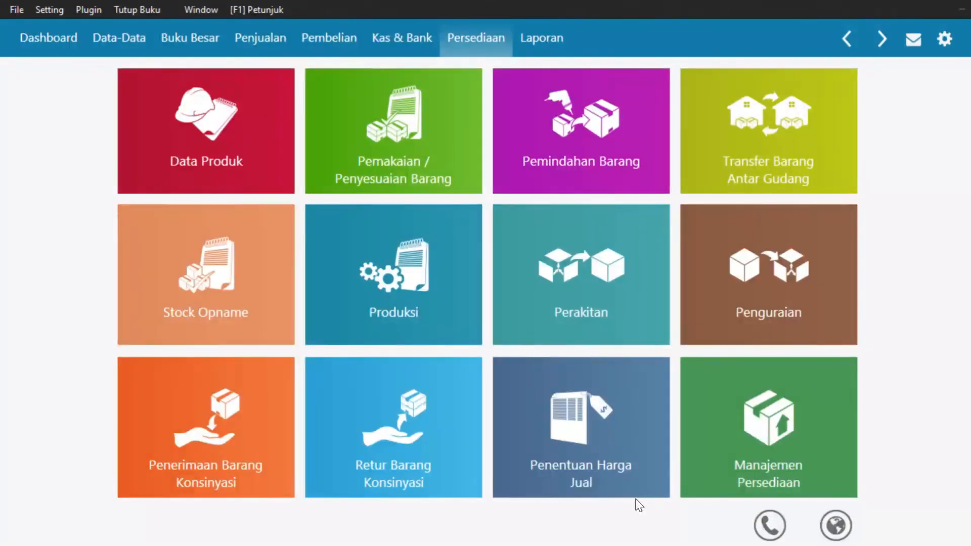
Start a new Transaksi Jurnal Umum entry from the Buku Besar module
mouse_move(636, 499)
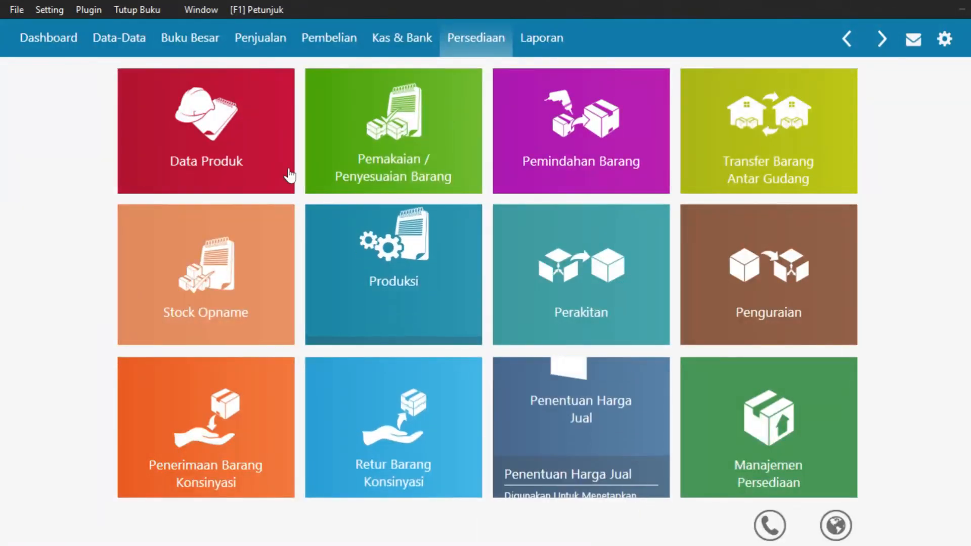
left_click(208, 41)
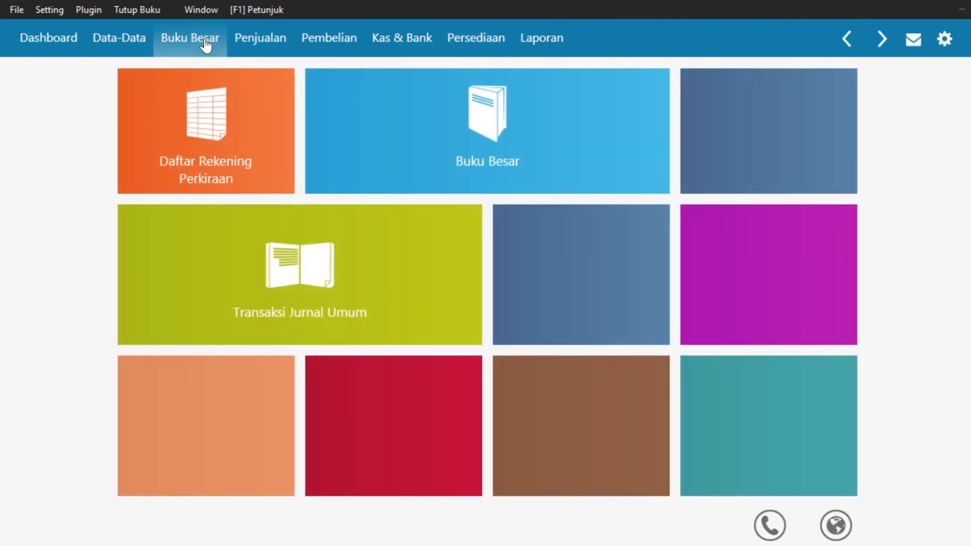
mouse_move(202, 299)
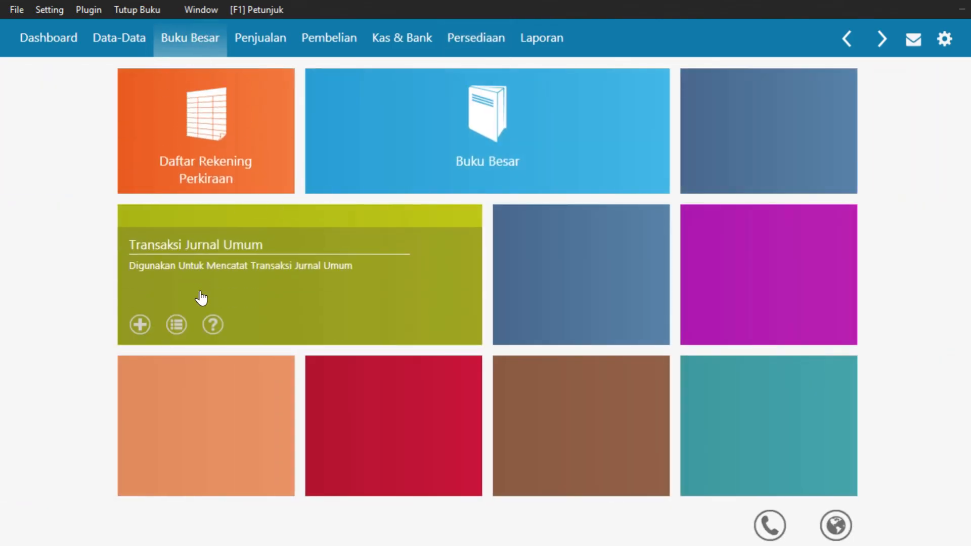
left_click(140, 323)
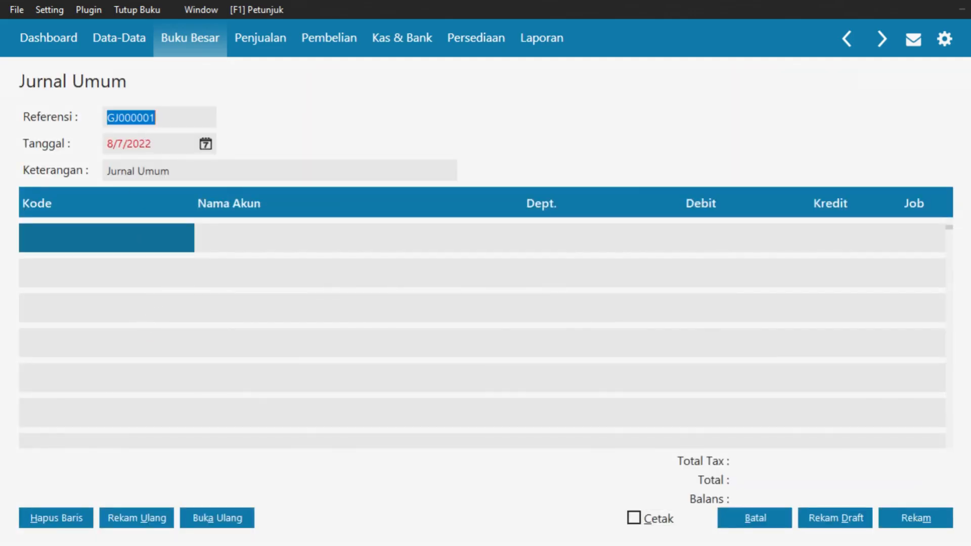
Set the journal date to 1/31/2018 using the calendar picker
left_click(206, 145)
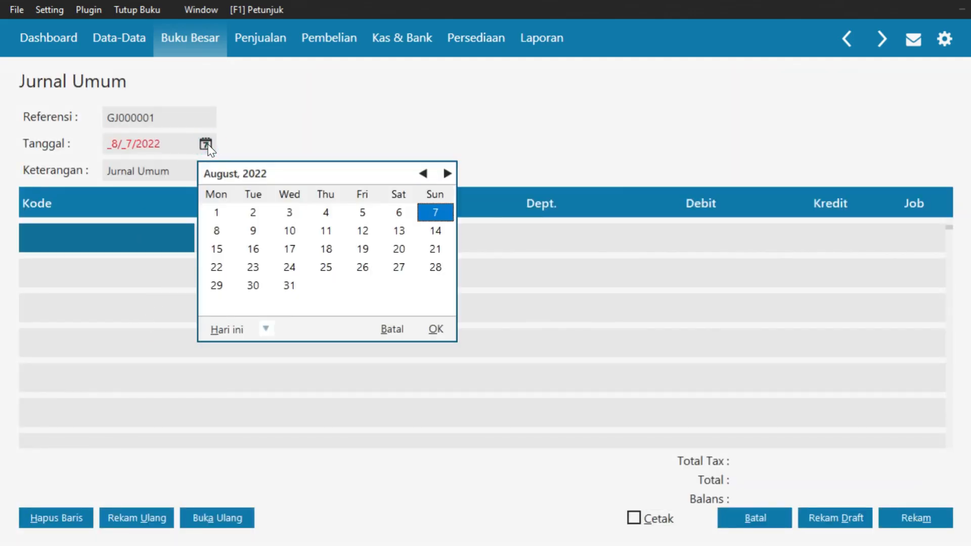
left_click(266, 329)
left_click(324, 459)
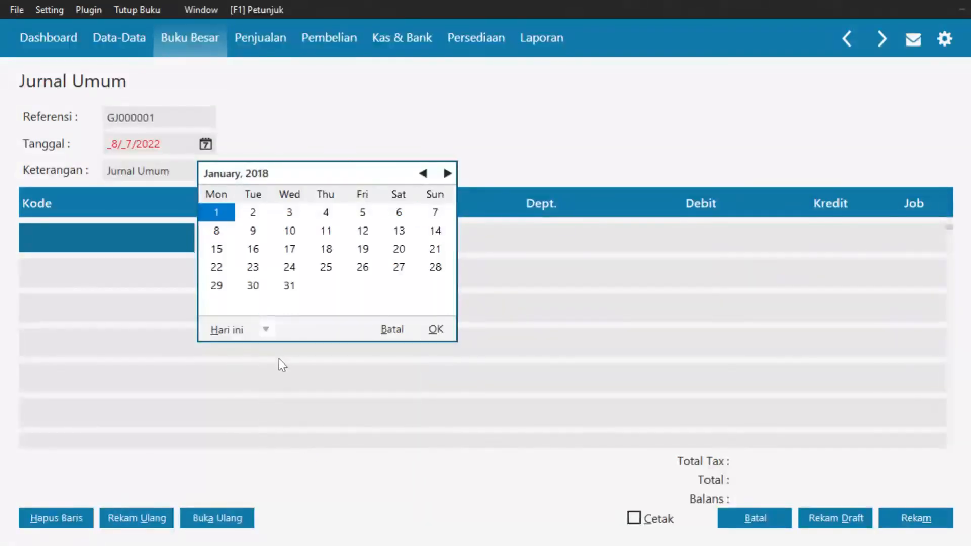
left_click(286, 286)
left_click(444, 327)
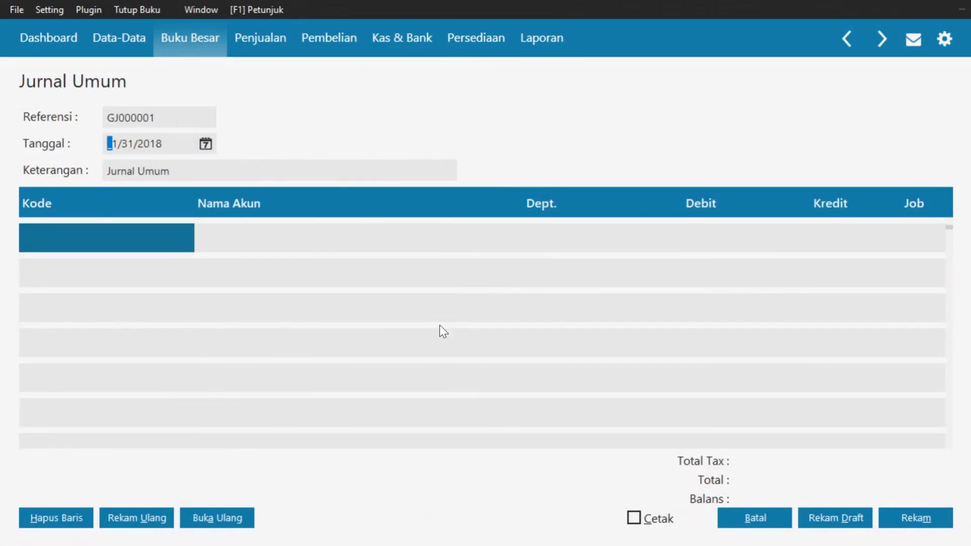
Debit account 620000031 Beban Sewa Kantor for 2,500,000 on the first journal line
double_click(116, 235)
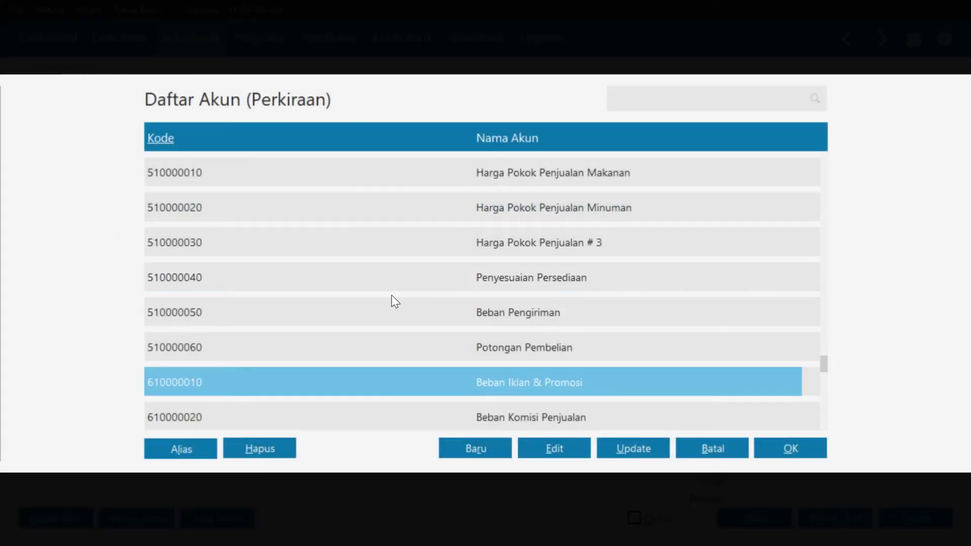
scroll(399, 298, "down", 9)
scroll(385, 291, "up", 2)
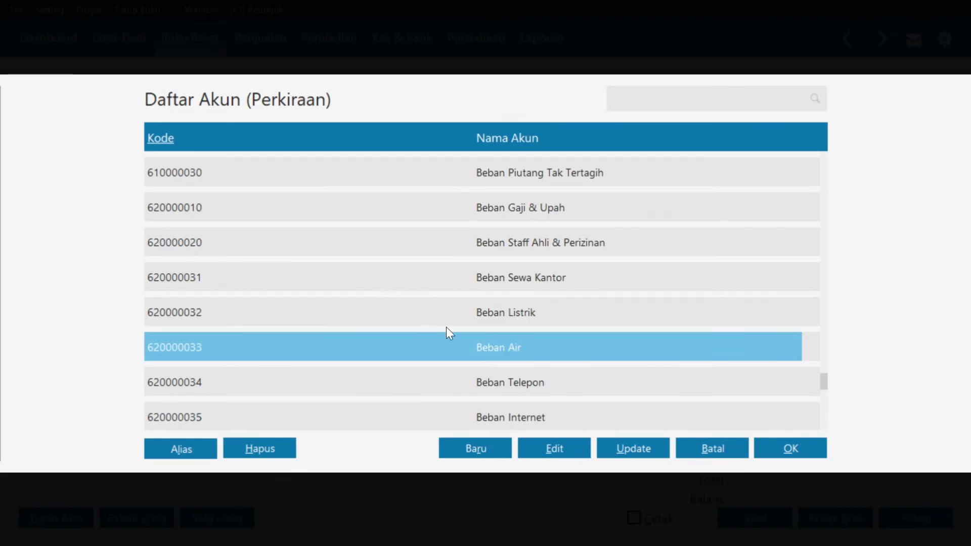
left_click(507, 279)
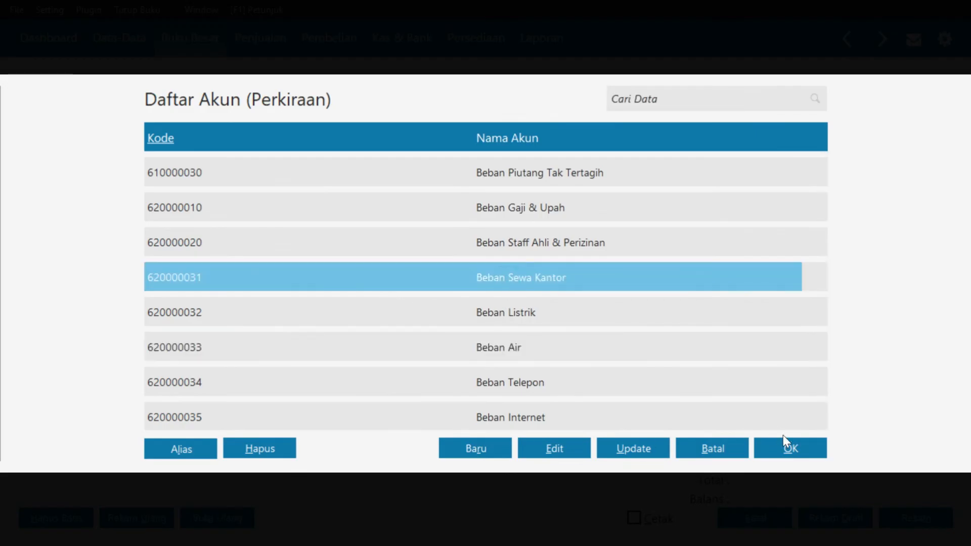
left_click(793, 452)
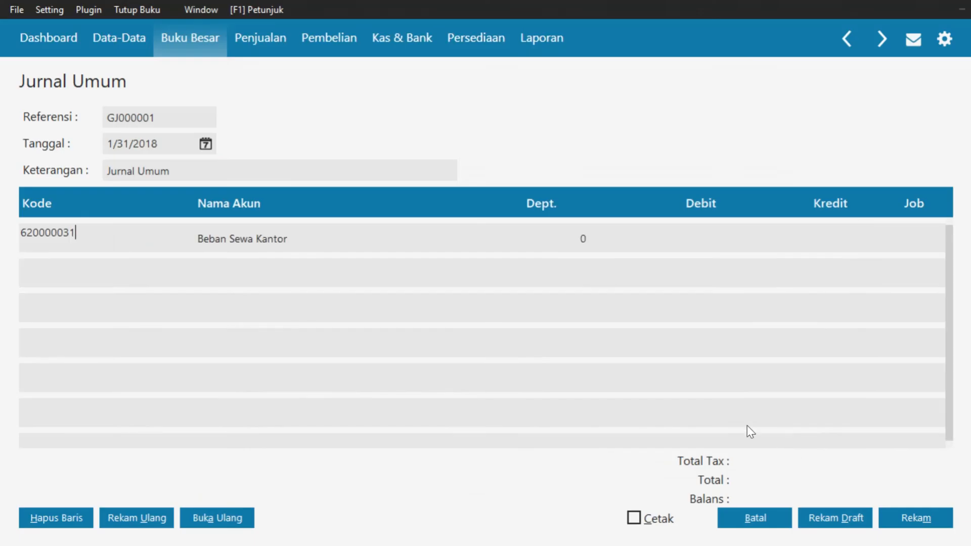
left_click(717, 239)
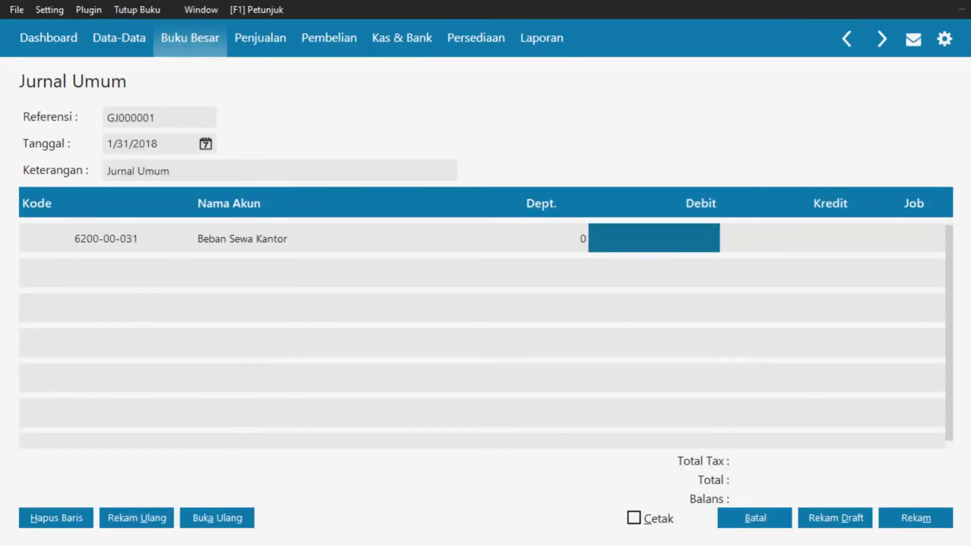
type("2500000")
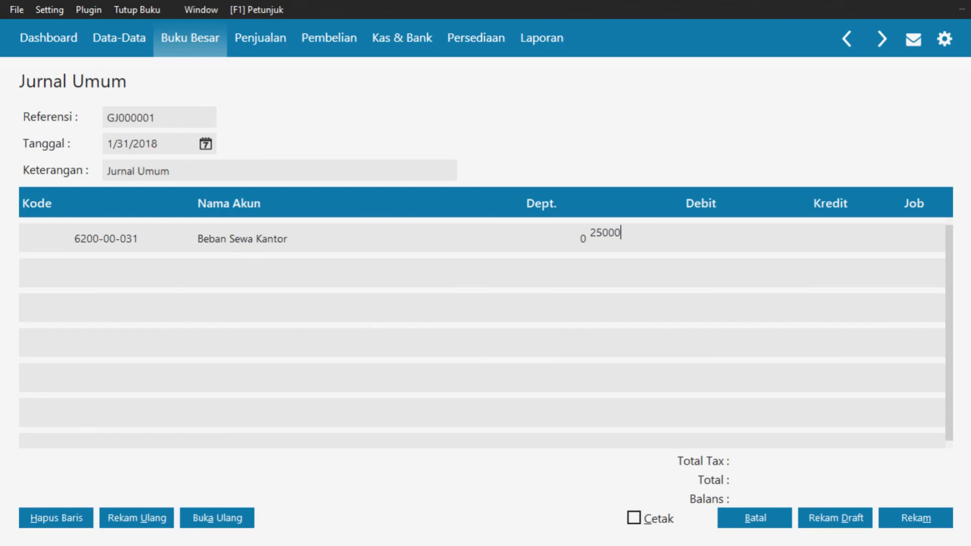
key("Tab")
key("Tab")
key("Tab")
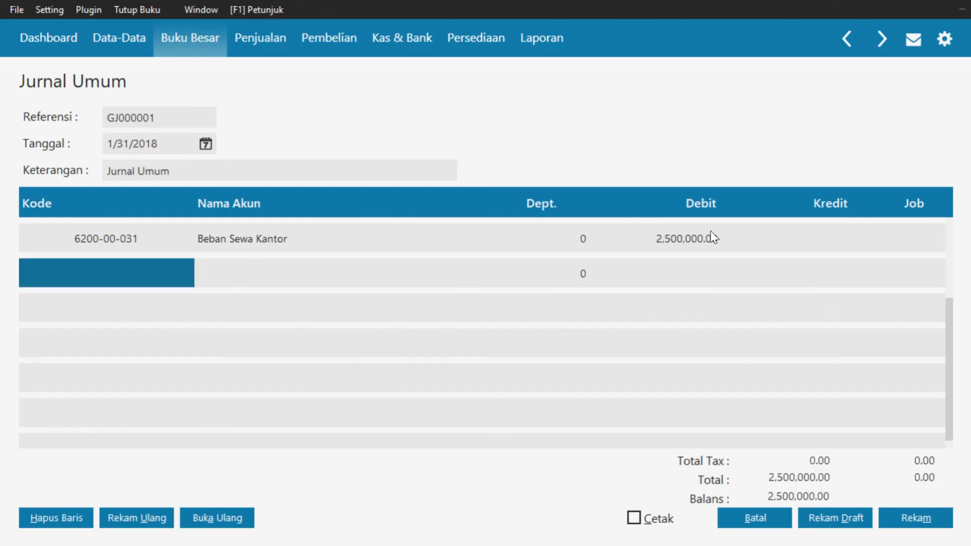
left_click(122, 273)
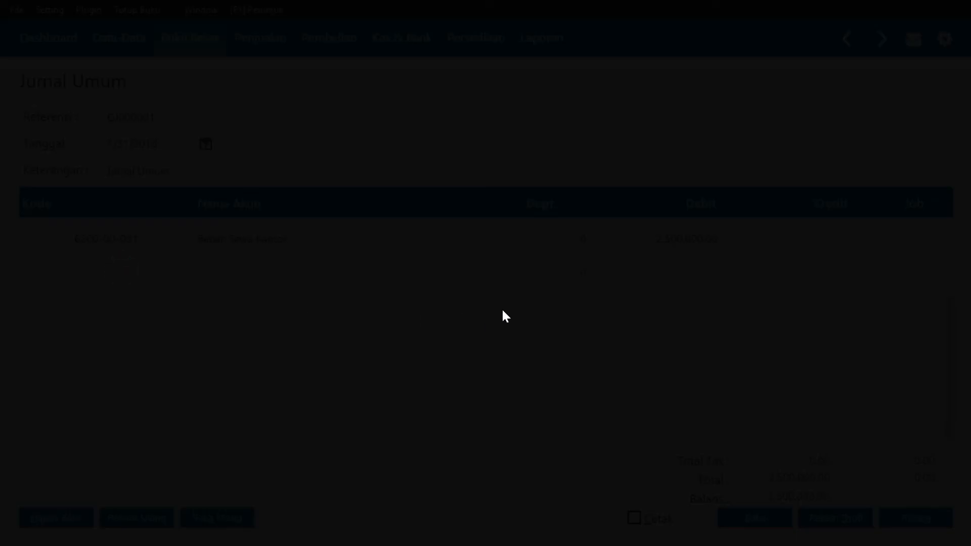
Credit 150000310 Sewa Dibayar di Muka 2,500,000 on line two, save with Rekam, then close
type("5")
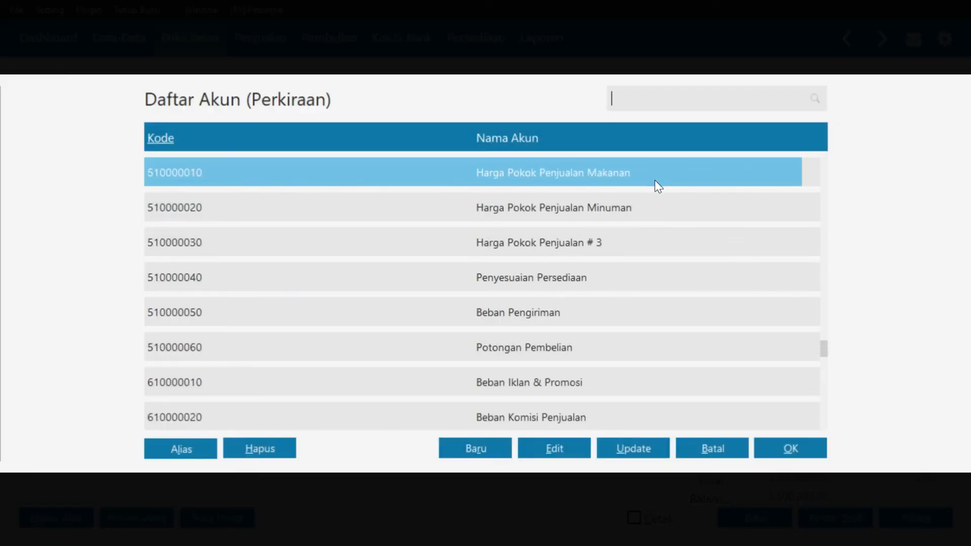
type("e")
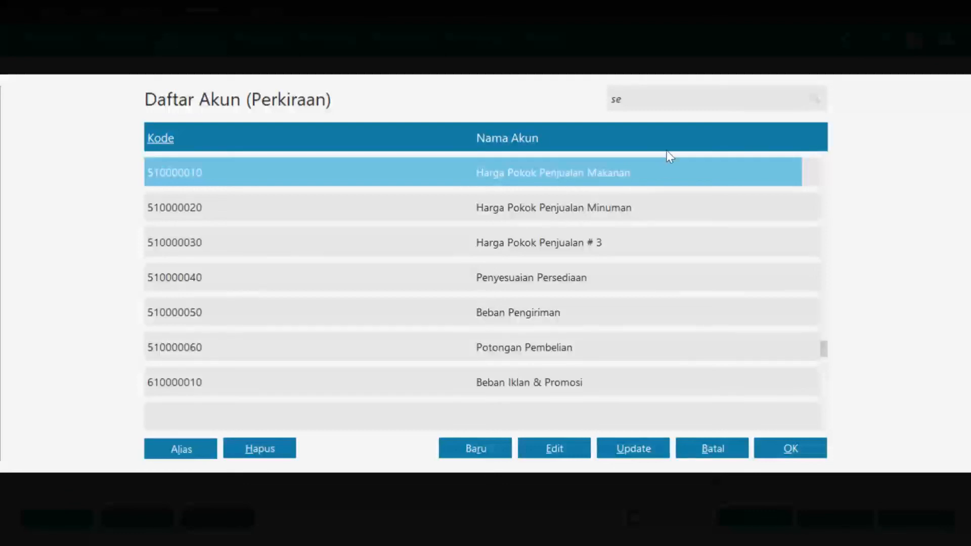
left_click(518, 138)
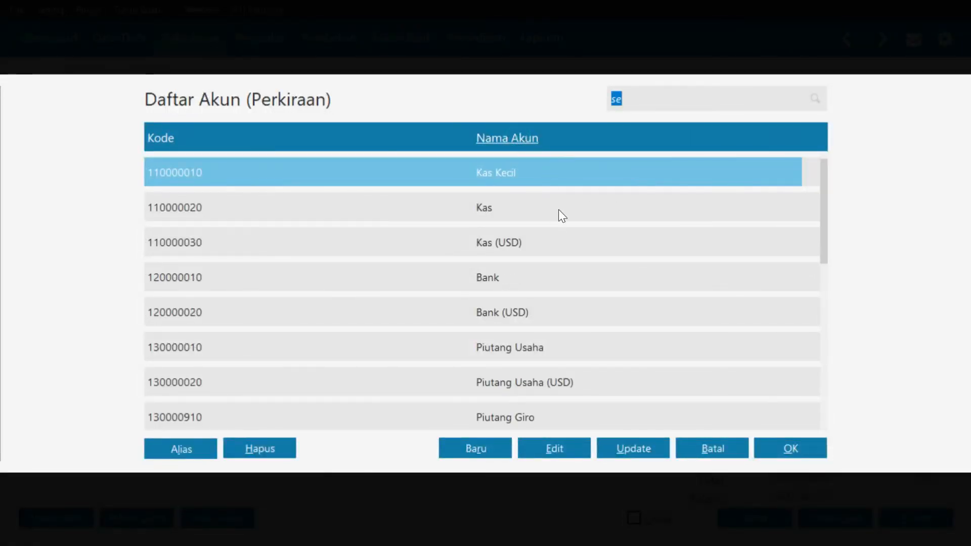
type("sew")
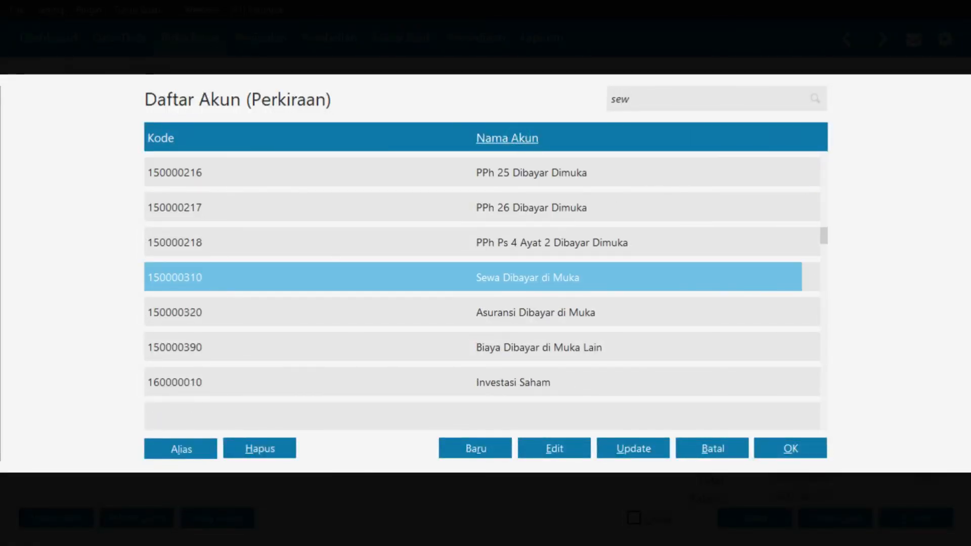
left_click(812, 450)
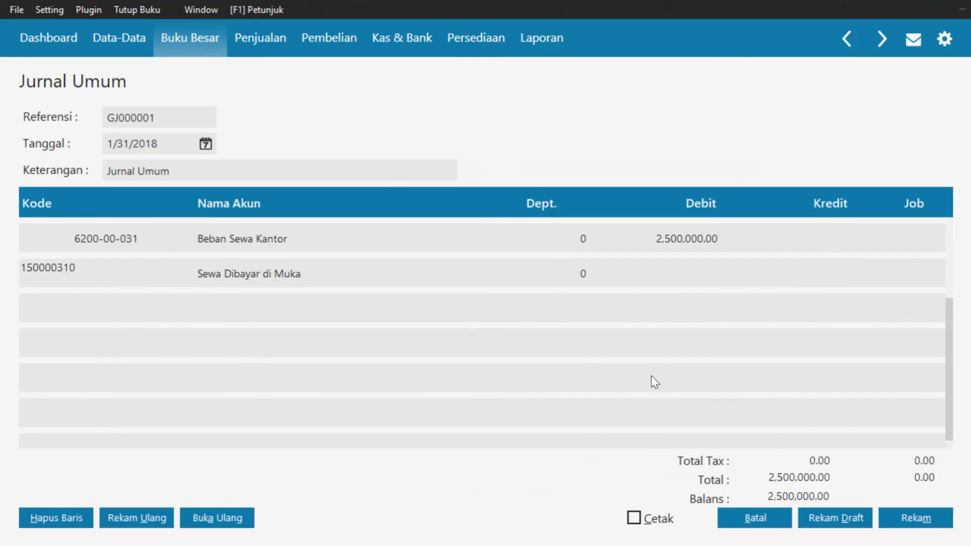
key("Tab")
key("Tab")
key("Tab")
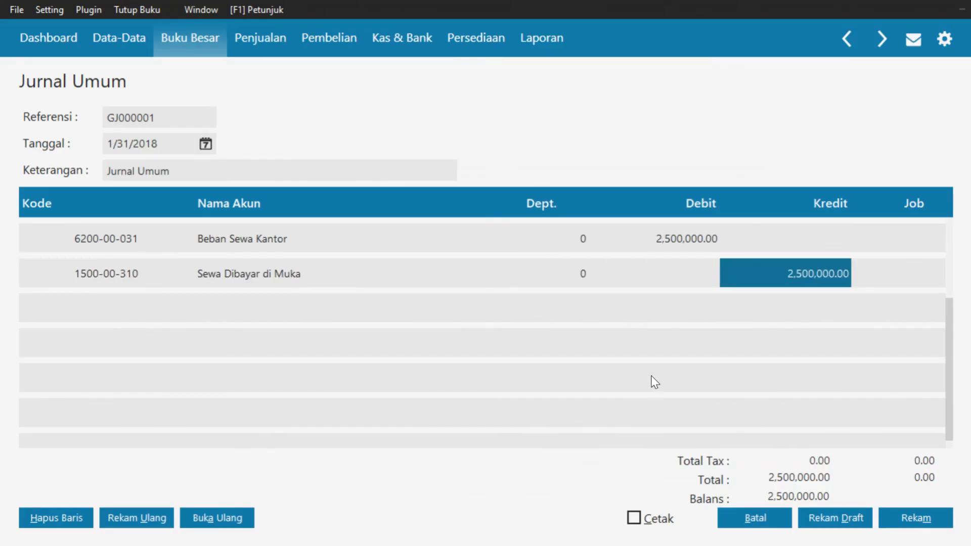
key("Tab")
key("Tab")
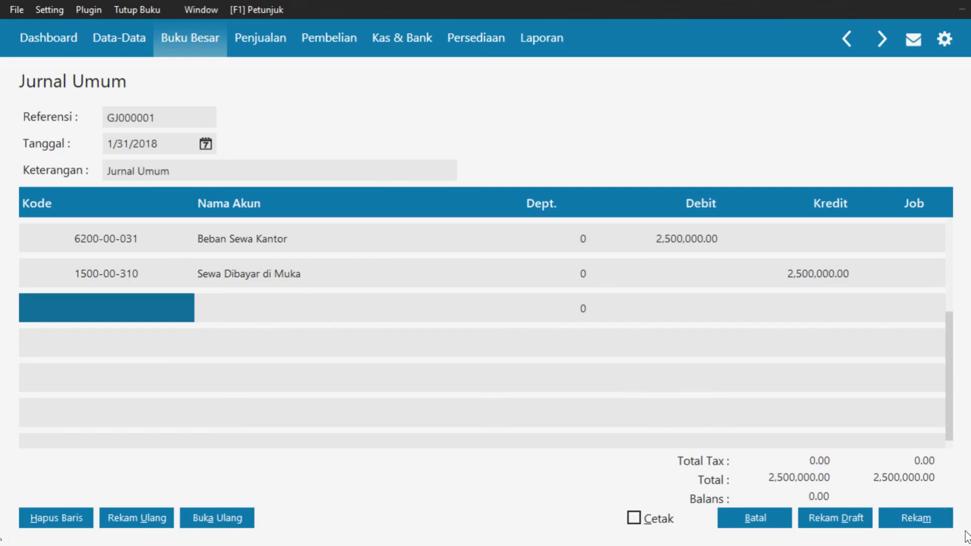
left_click(942, 523)
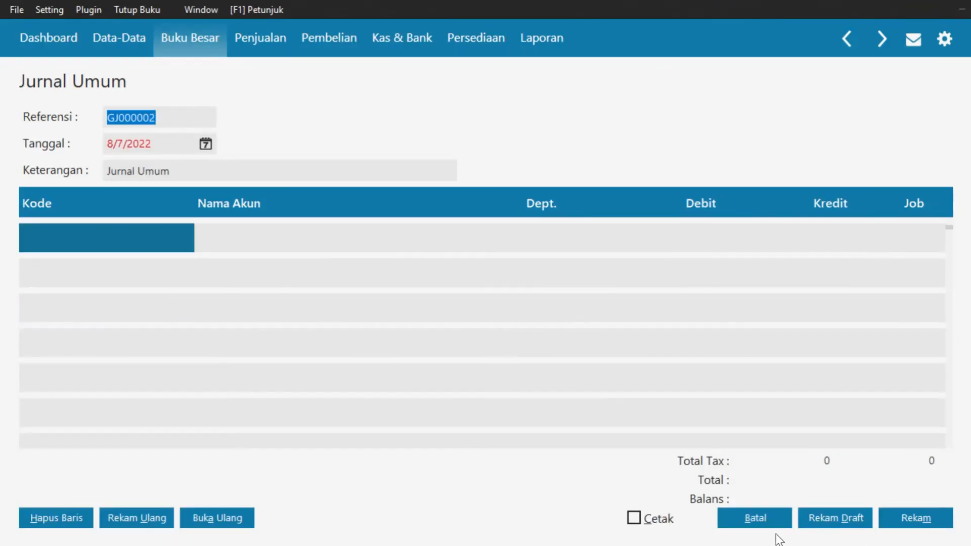
left_click(755, 519)
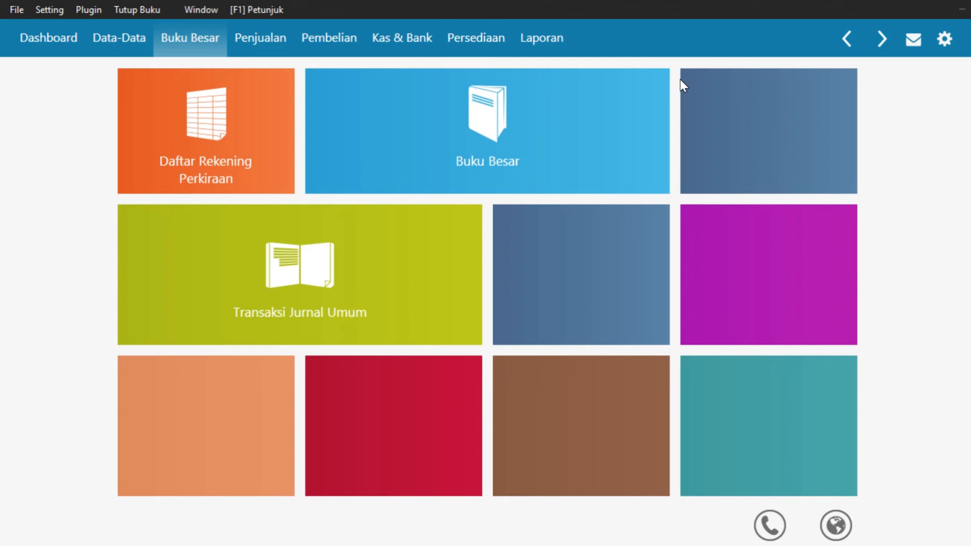
Generate the Laba Rugi Standar report for January 2018, showing Total Pendapatan 17,300,000.00
left_click(525, 45)
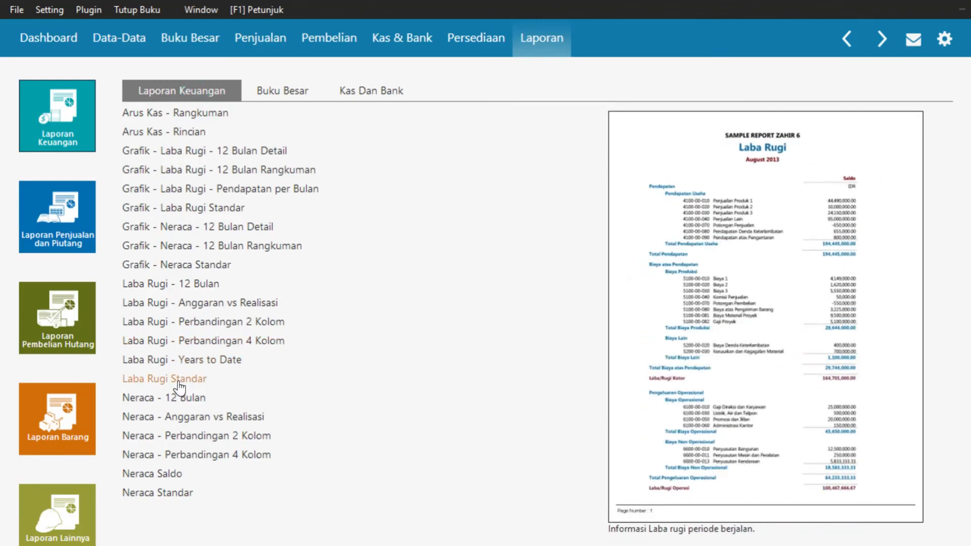
left_click(178, 388)
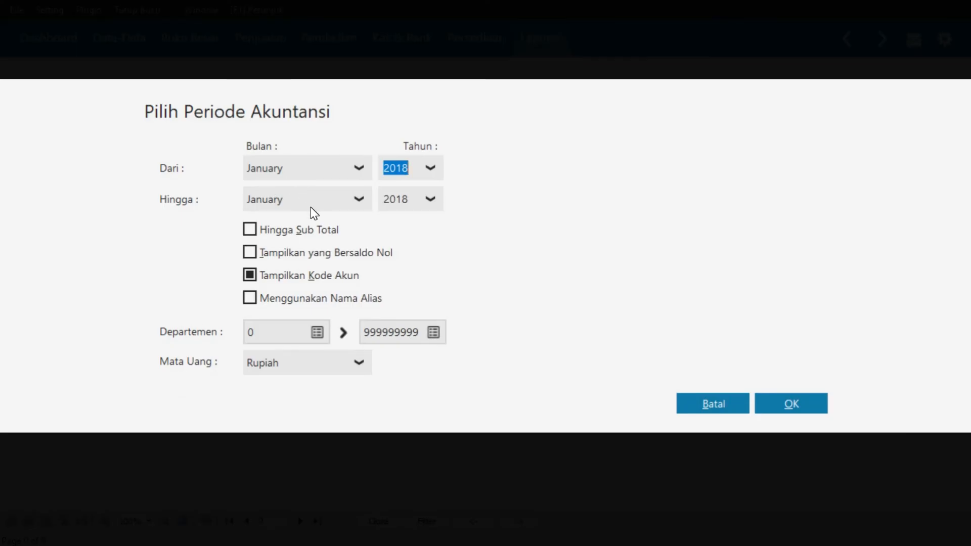
left_click(774, 405)
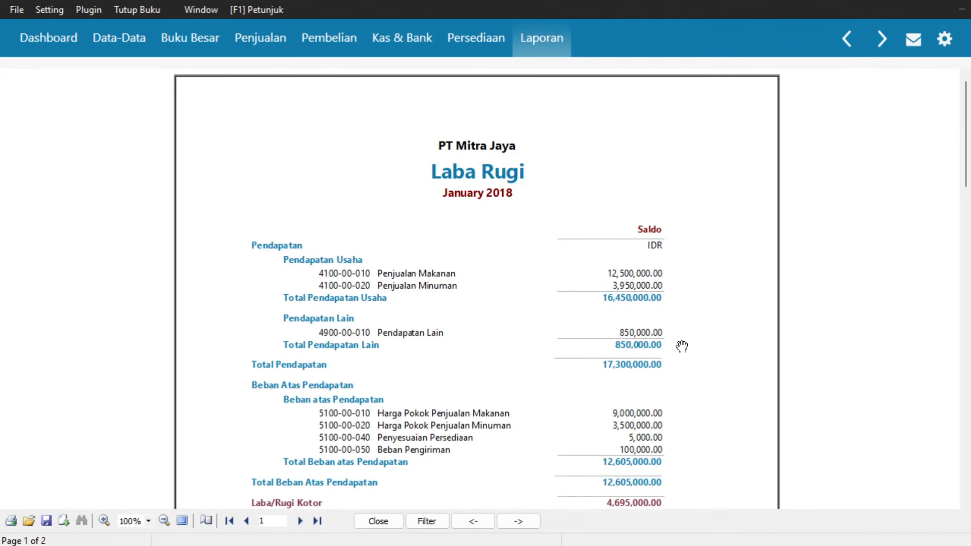
Scroll the Laba Rugi report to page 2 to read net profit 4,795,000.00
left_click_drag(964, 152, 967, 207)
scroll(2, 207, "down", 4)
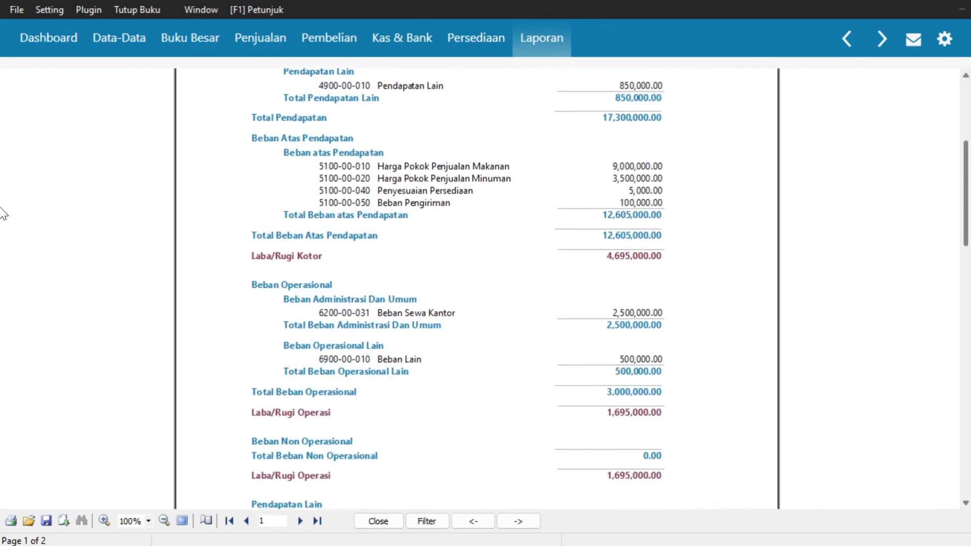
scroll(3, 236, "down", 2)
scroll(3, 238, "down", 1)
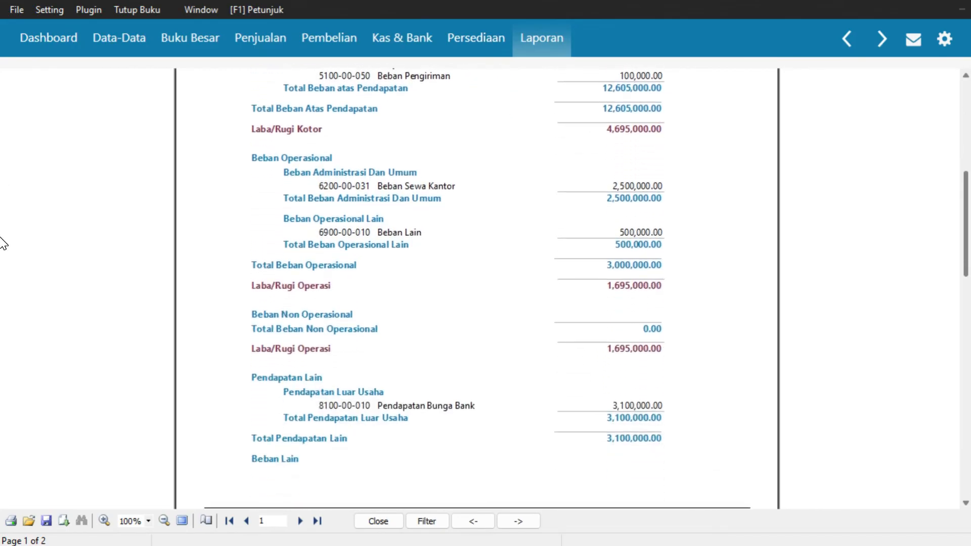
scroll(2, 244, "down", 2)
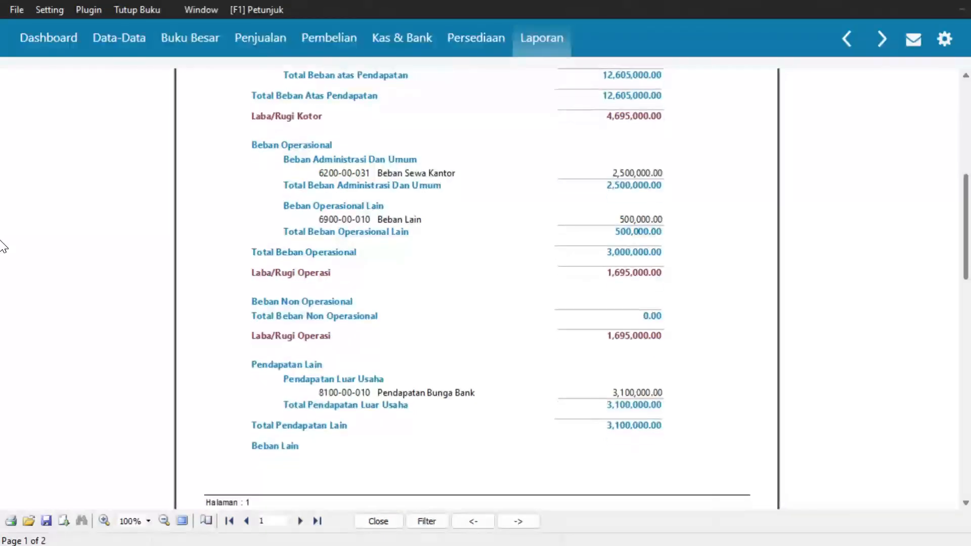
scroll(3, 269, "down", 3)
scroll(3, 294, "down", 1)
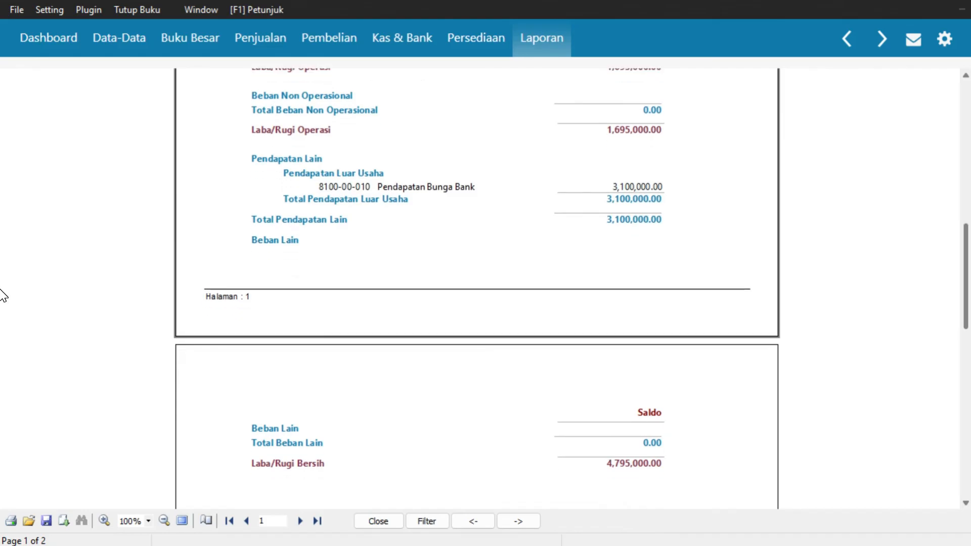
scroll(3, 301, "down", 2)
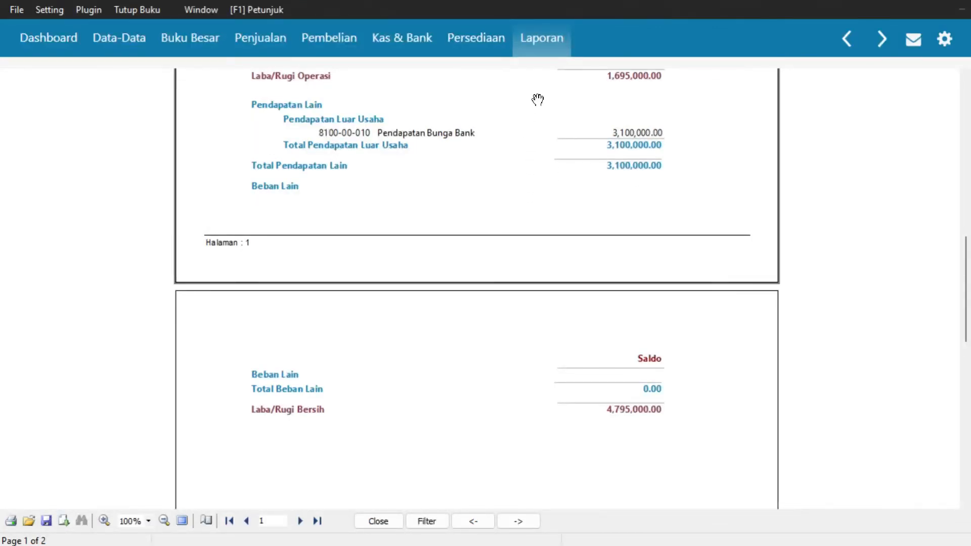
Generate the Neraca Standar report with the period left at January 2018
left_click(542, 43)
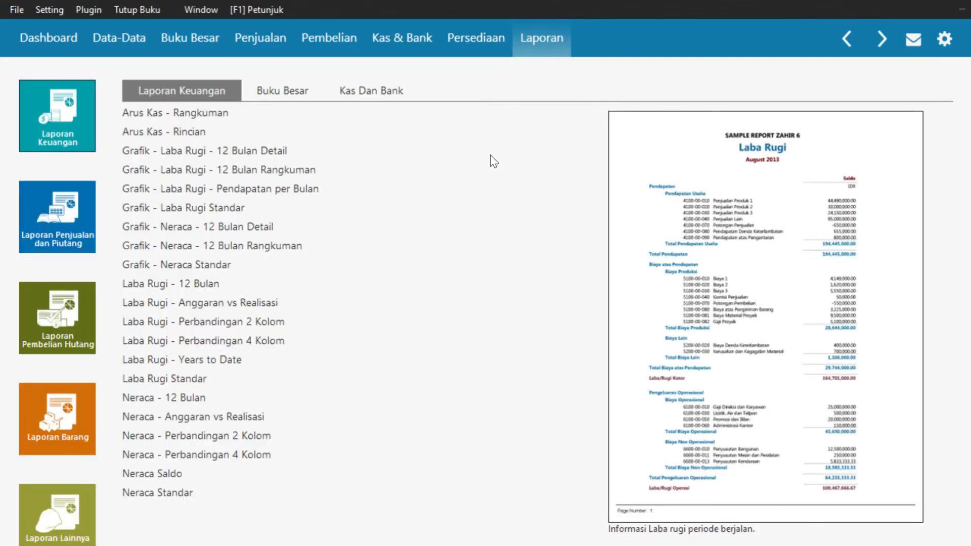
left_click(151, 494)
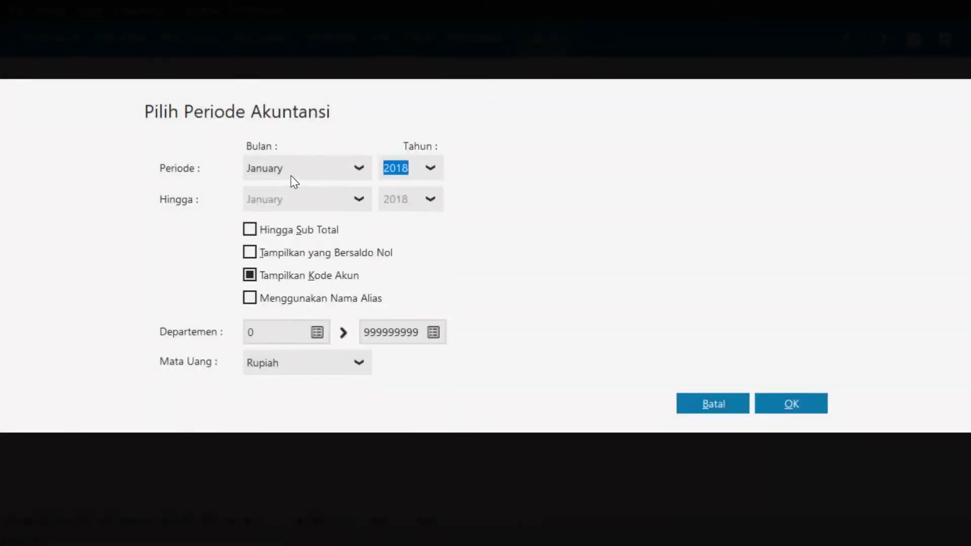
left_click(292, 206)
left_click(783, 410)
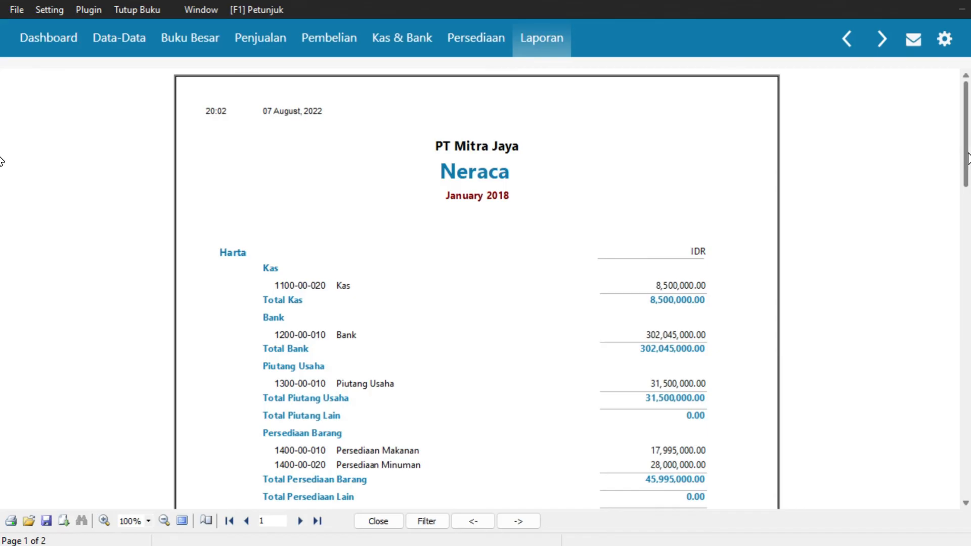
Scroll the Neraca to Total Kewajiban dan Modal 560,915,000.00, then minimise Zahir to show the Laba Rugi PDF
scroll(2, 172, "down", 5)
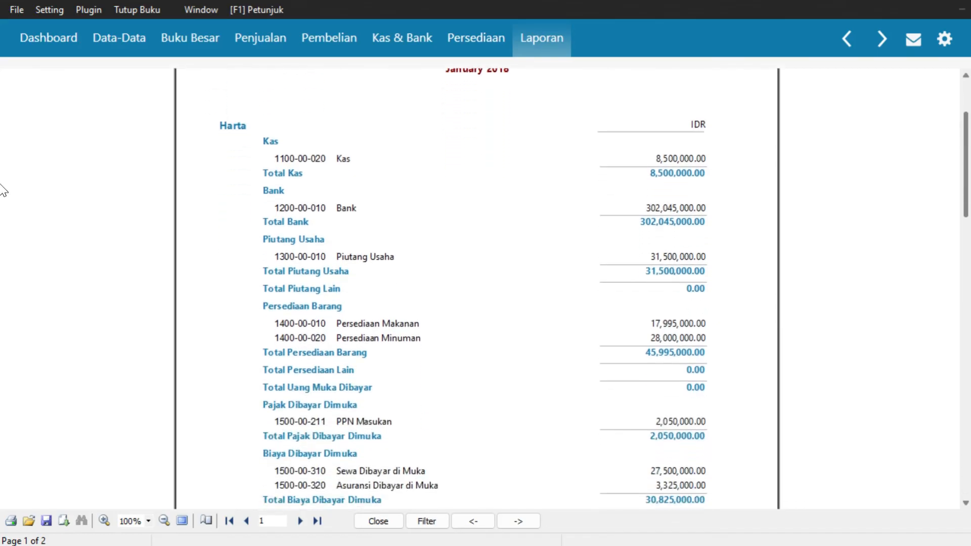
scroll(2, 197, "down", 2)
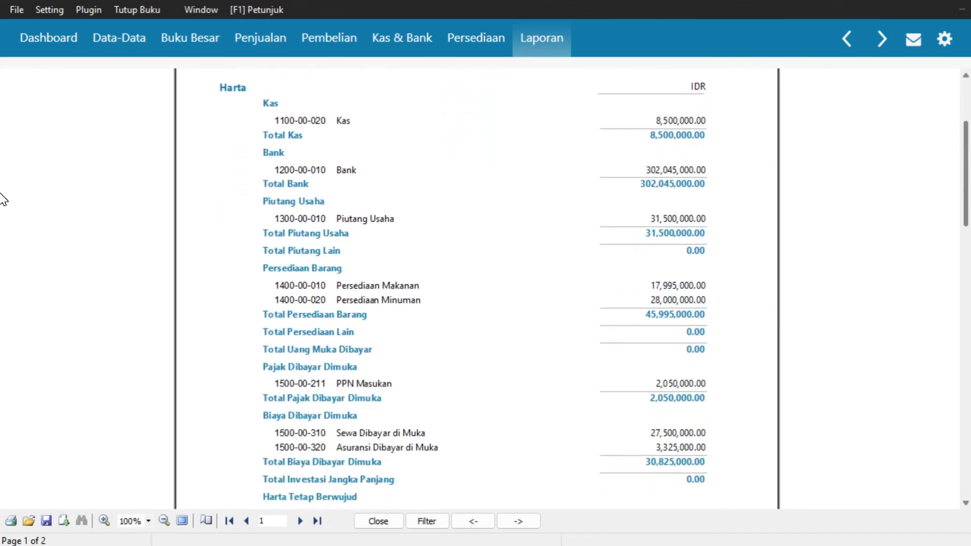
scroll(2, 203, "down", 2)
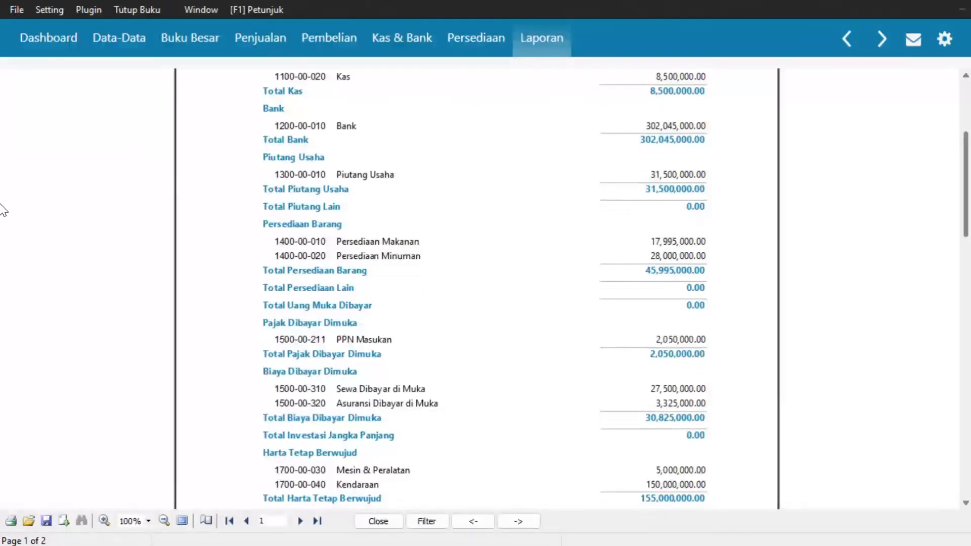
scroll(3, 213, "down", 3)
scroll(3, 232, "down", 2)
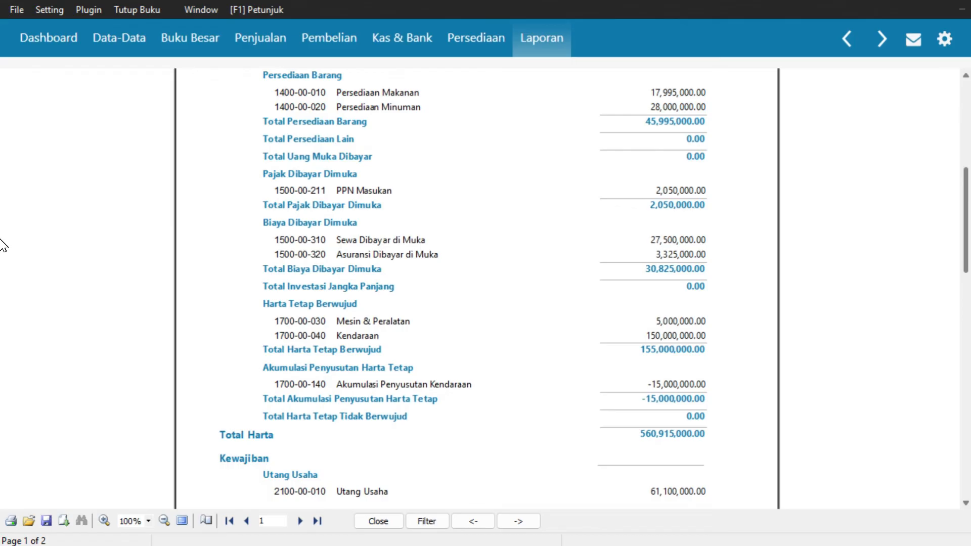
scroll(3, 248, "down", 1)
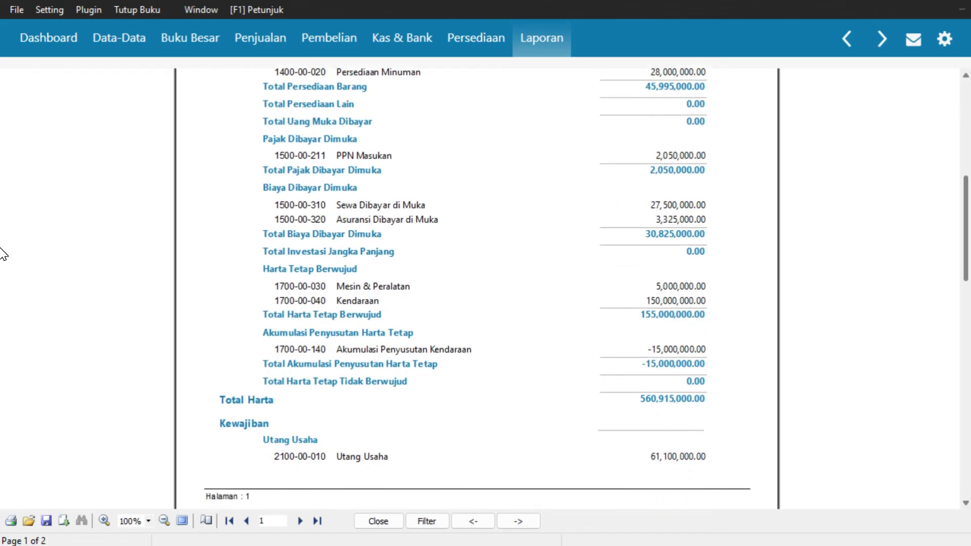
scroll(3, 258, "down", 1)
scroll(3, 264, "down", 2)
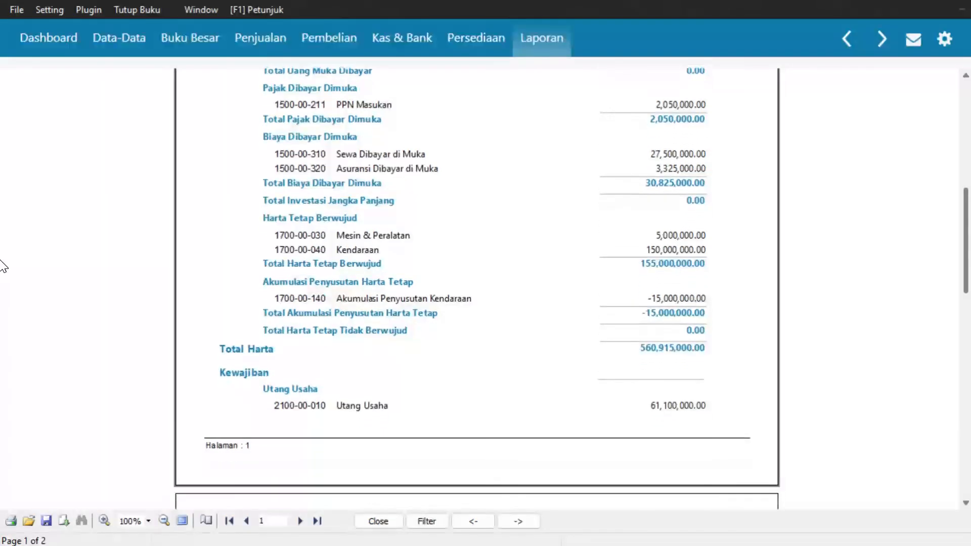
scroll(3, 286, "down", 1)
scroll(3, 287, "down", 4)
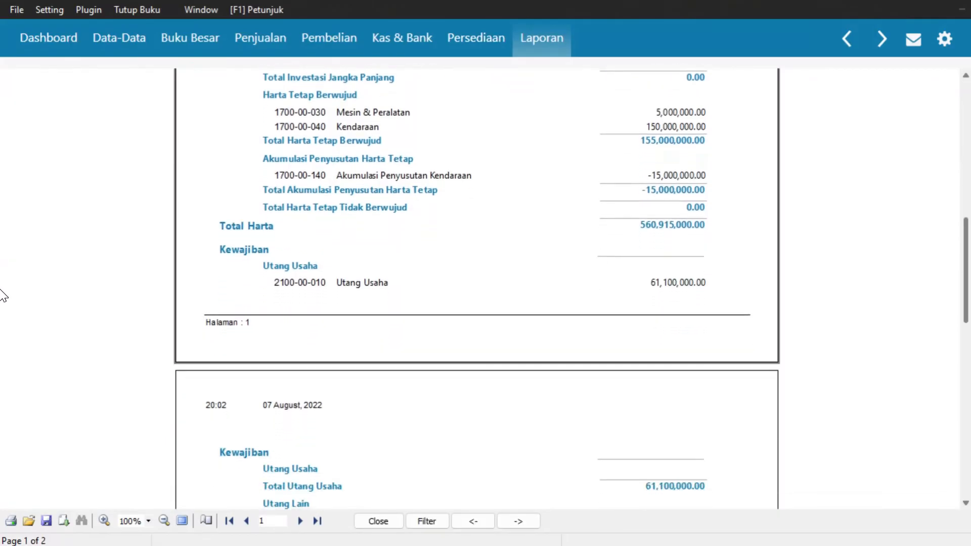
scroll(3, 326, "down", 5)
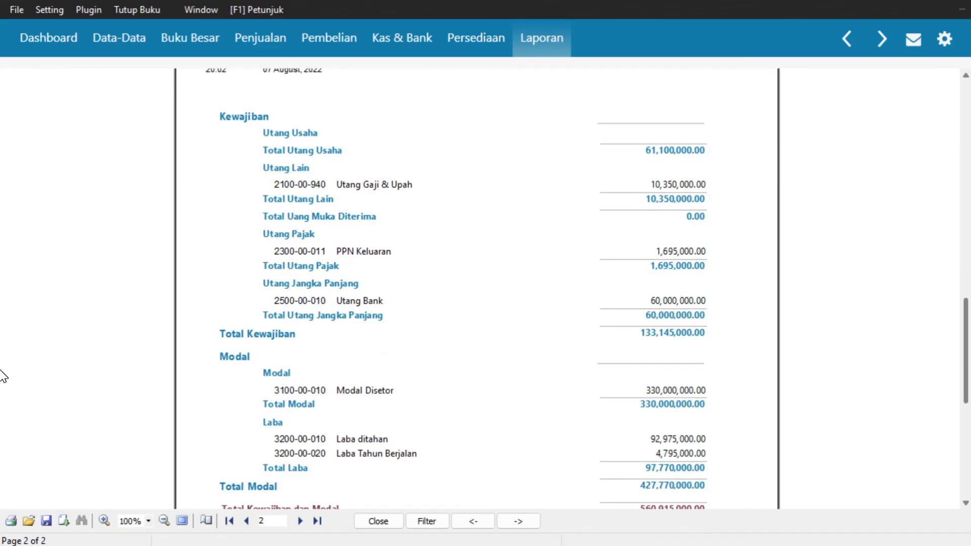
scroll(3, 378, "down", 1)
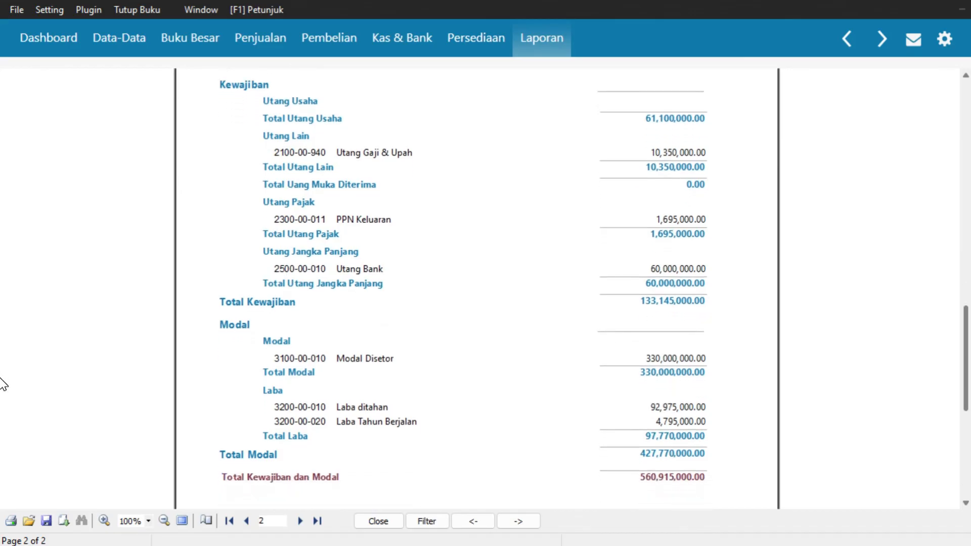
scroll(3, 386, "down", 1)
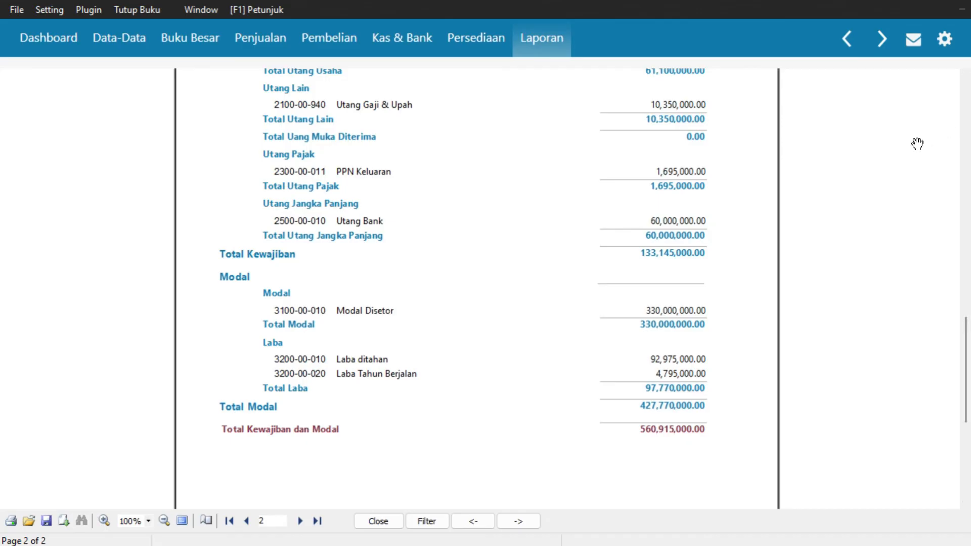
left_click(961, 12)
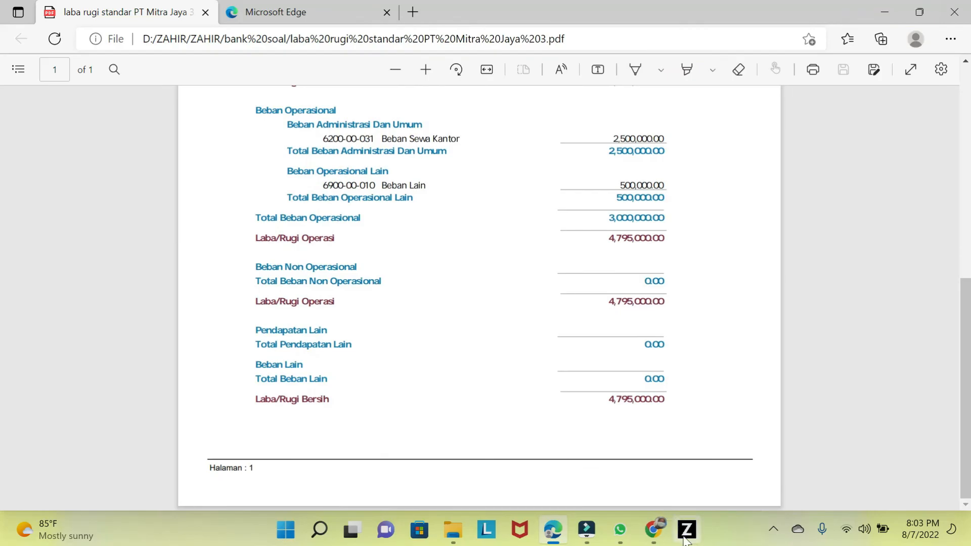
left_click(774, 529)
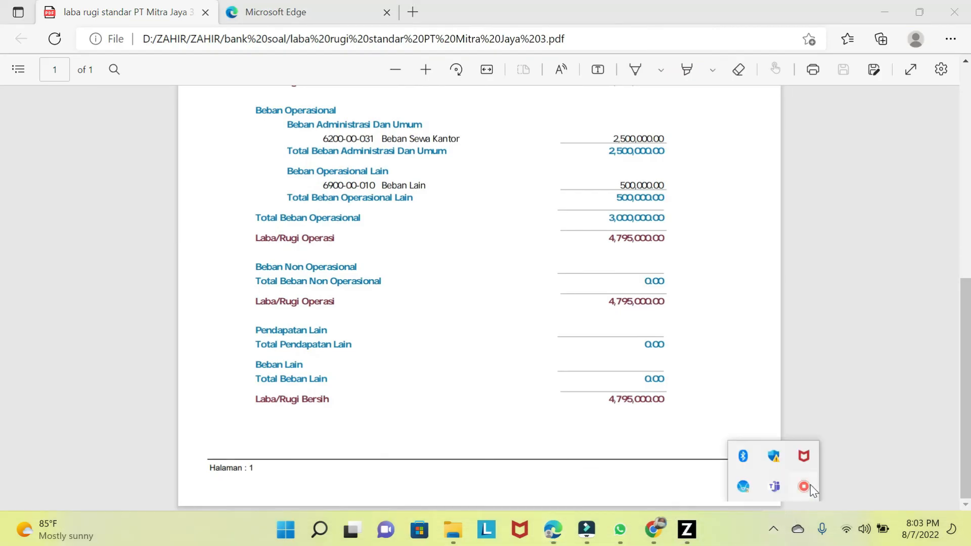